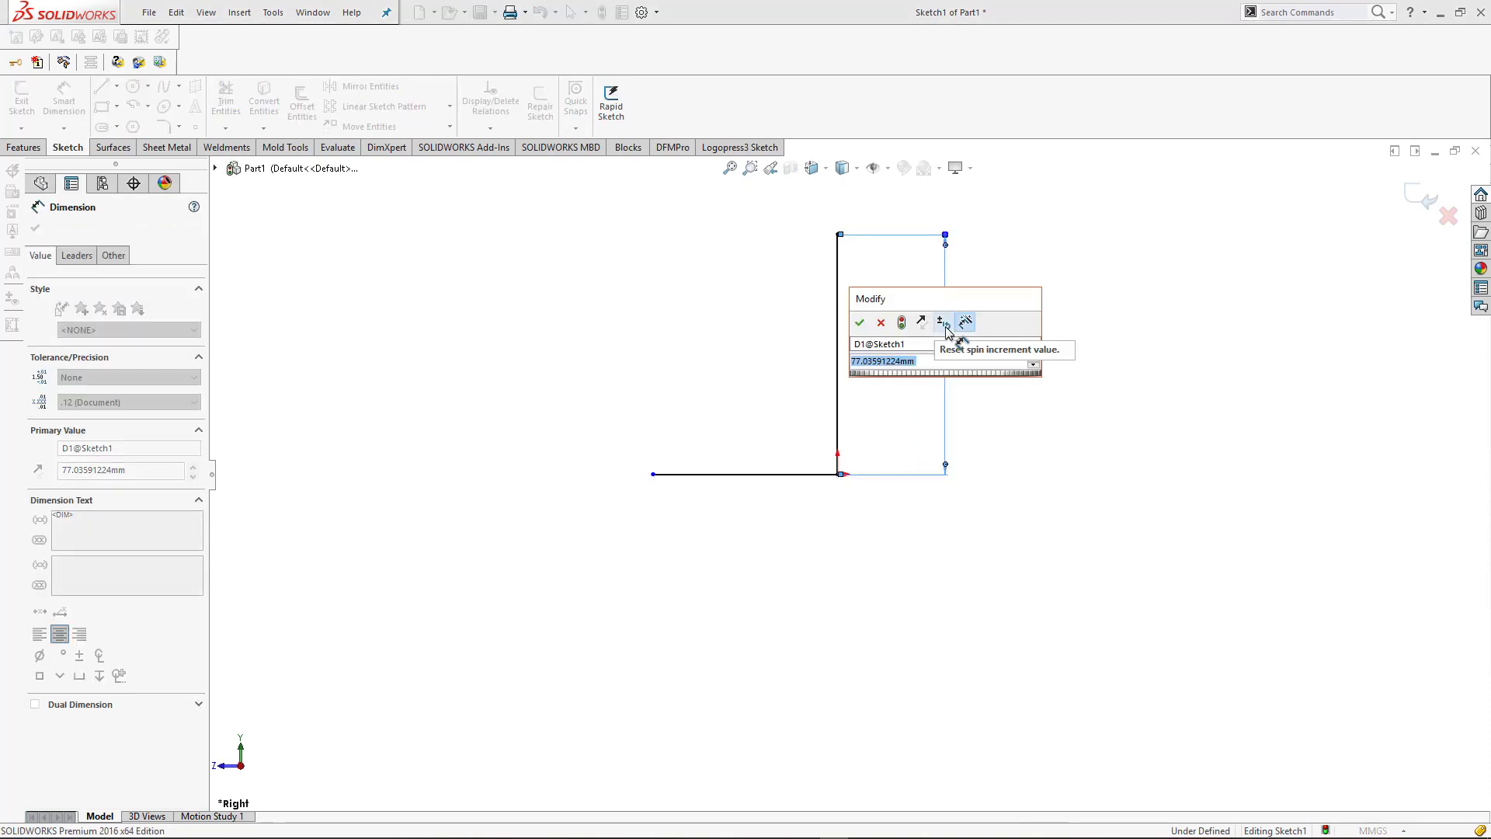
# - Dimension the vertical line at 45 mm and the horizontal line at 80 mm
pyautogui.write('45')
pyautogui.press('Return')
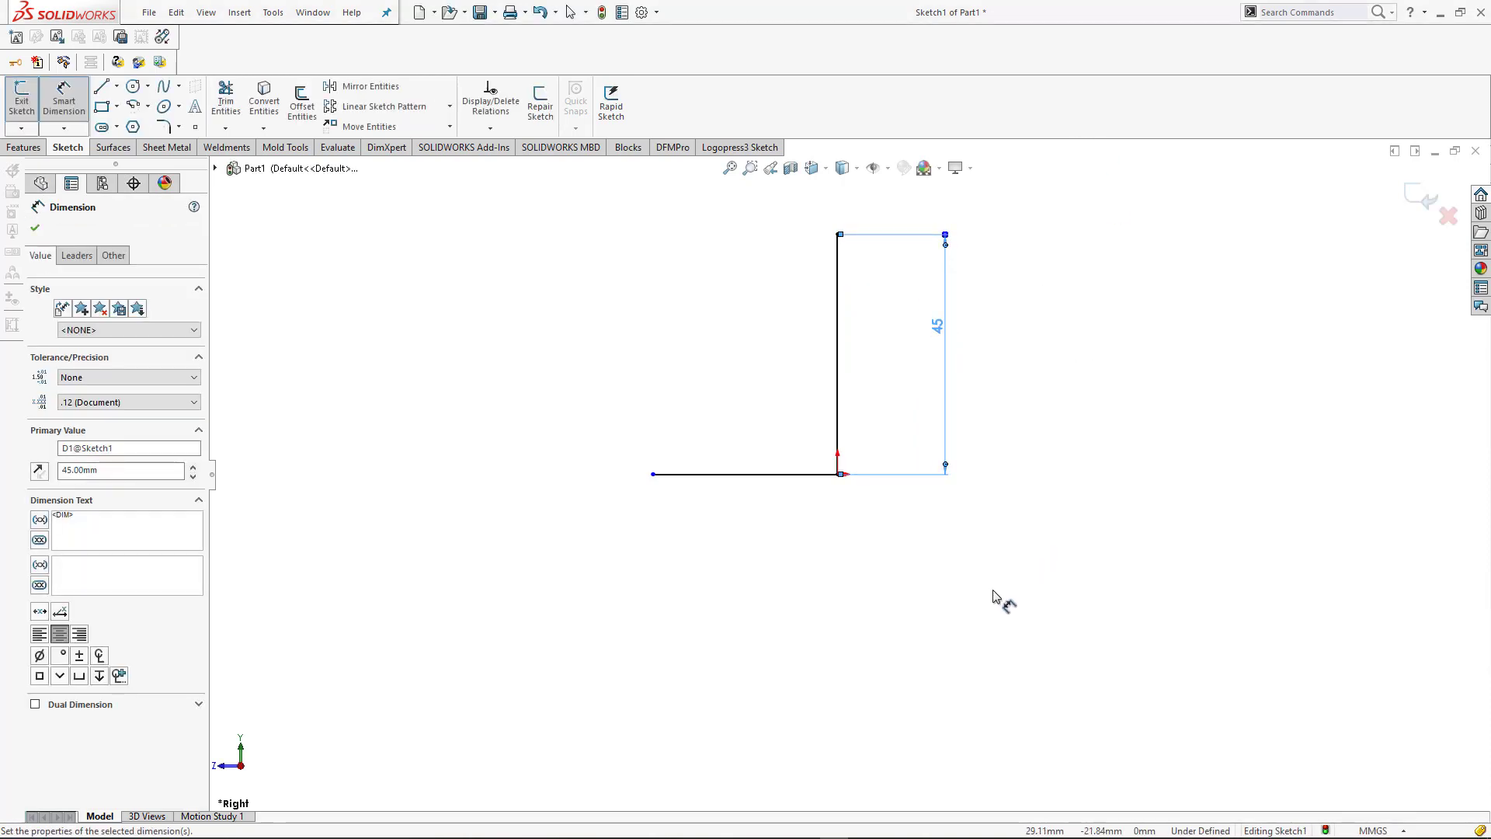
pyautogui.click(779, 475)
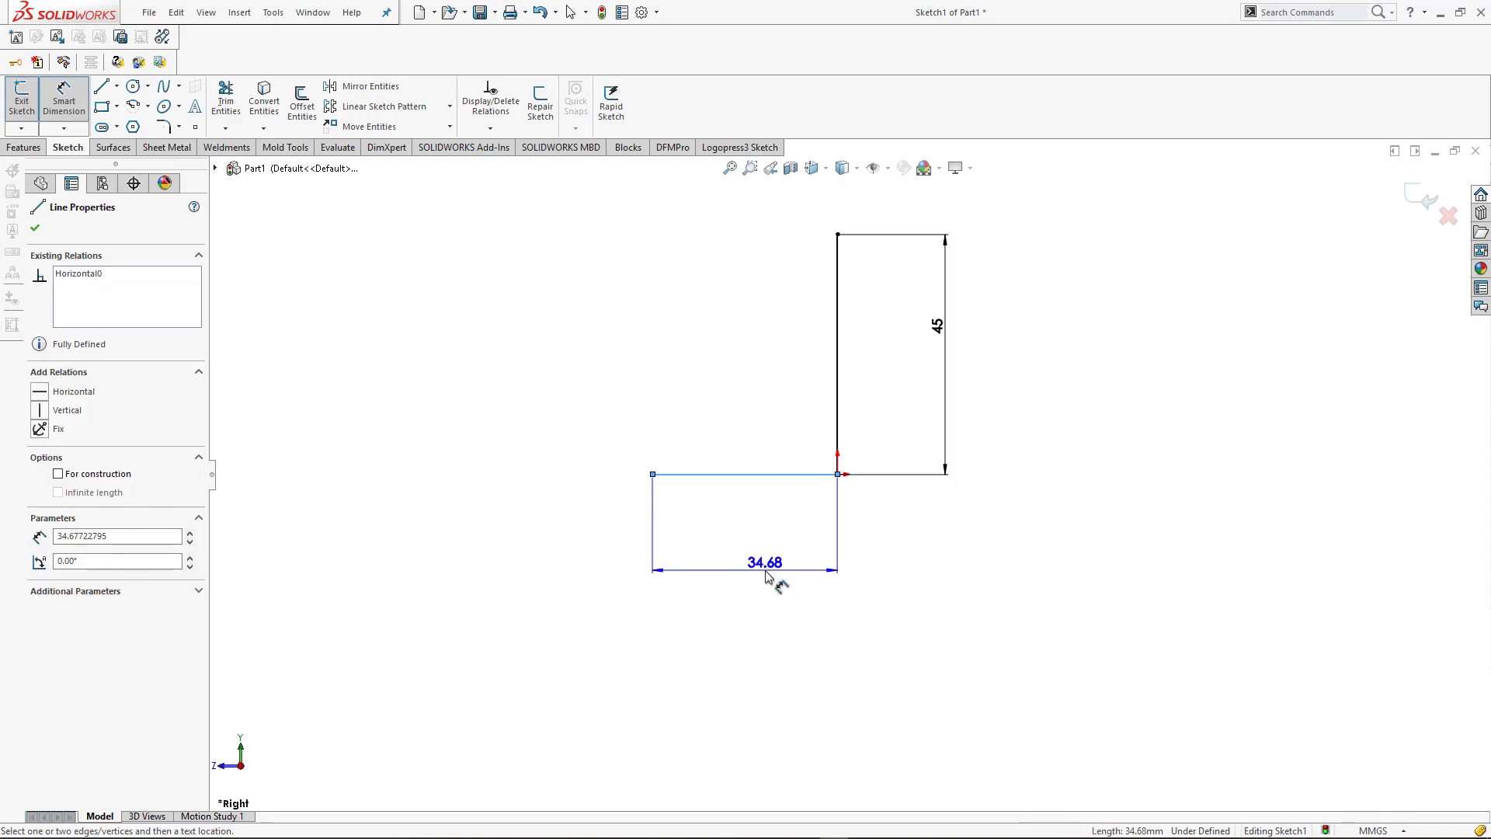
pyautogui.click(765, 576)
pyautogui.write('8')
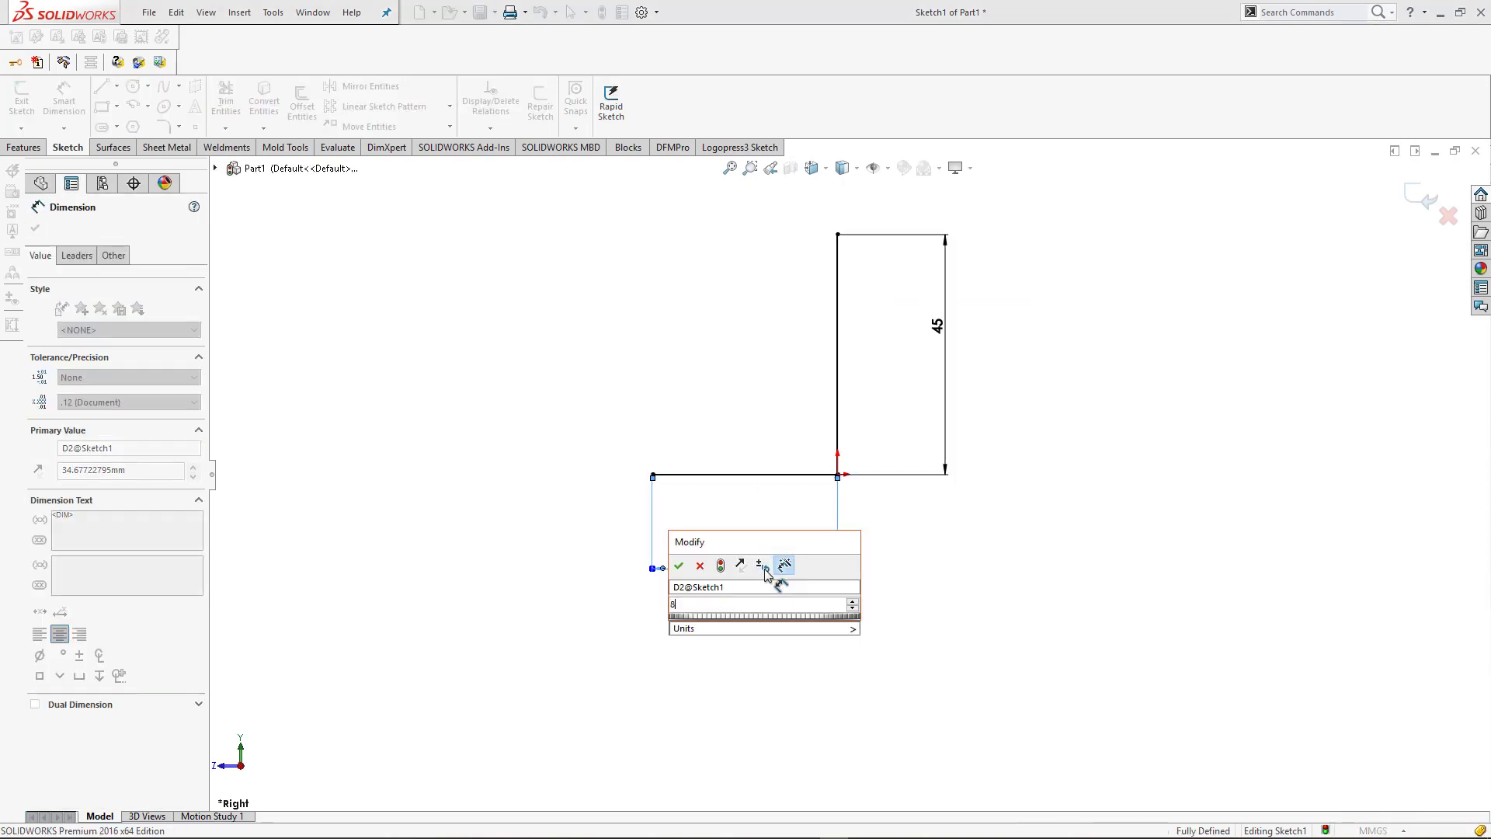
pyautogui.write('0')
pyautogui.press('Return')
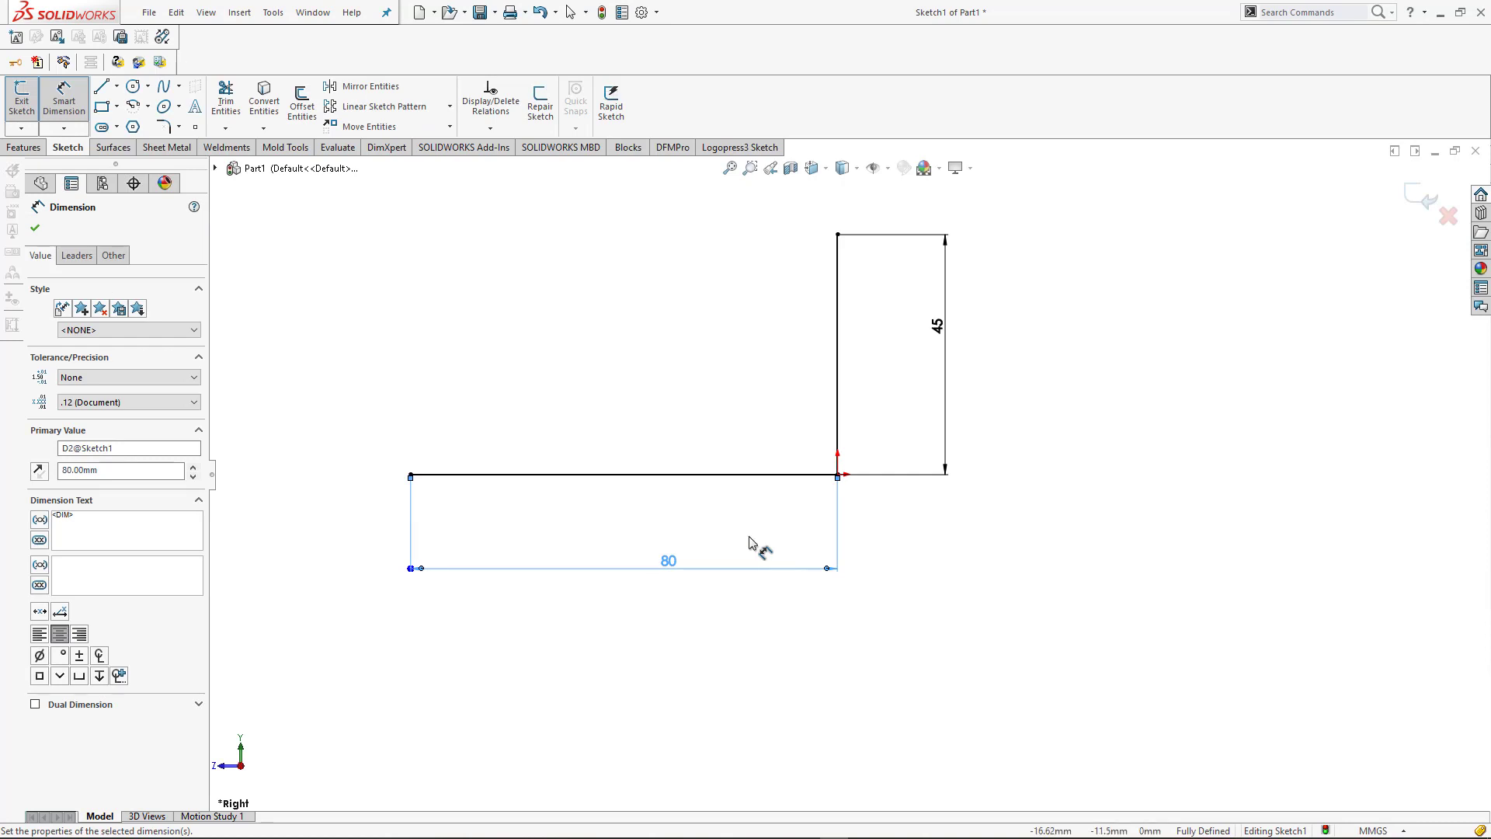
# - Set the horizontal line's length to 30 mm and finish dimensioning
pyautogui.doubleClick(668, 562)
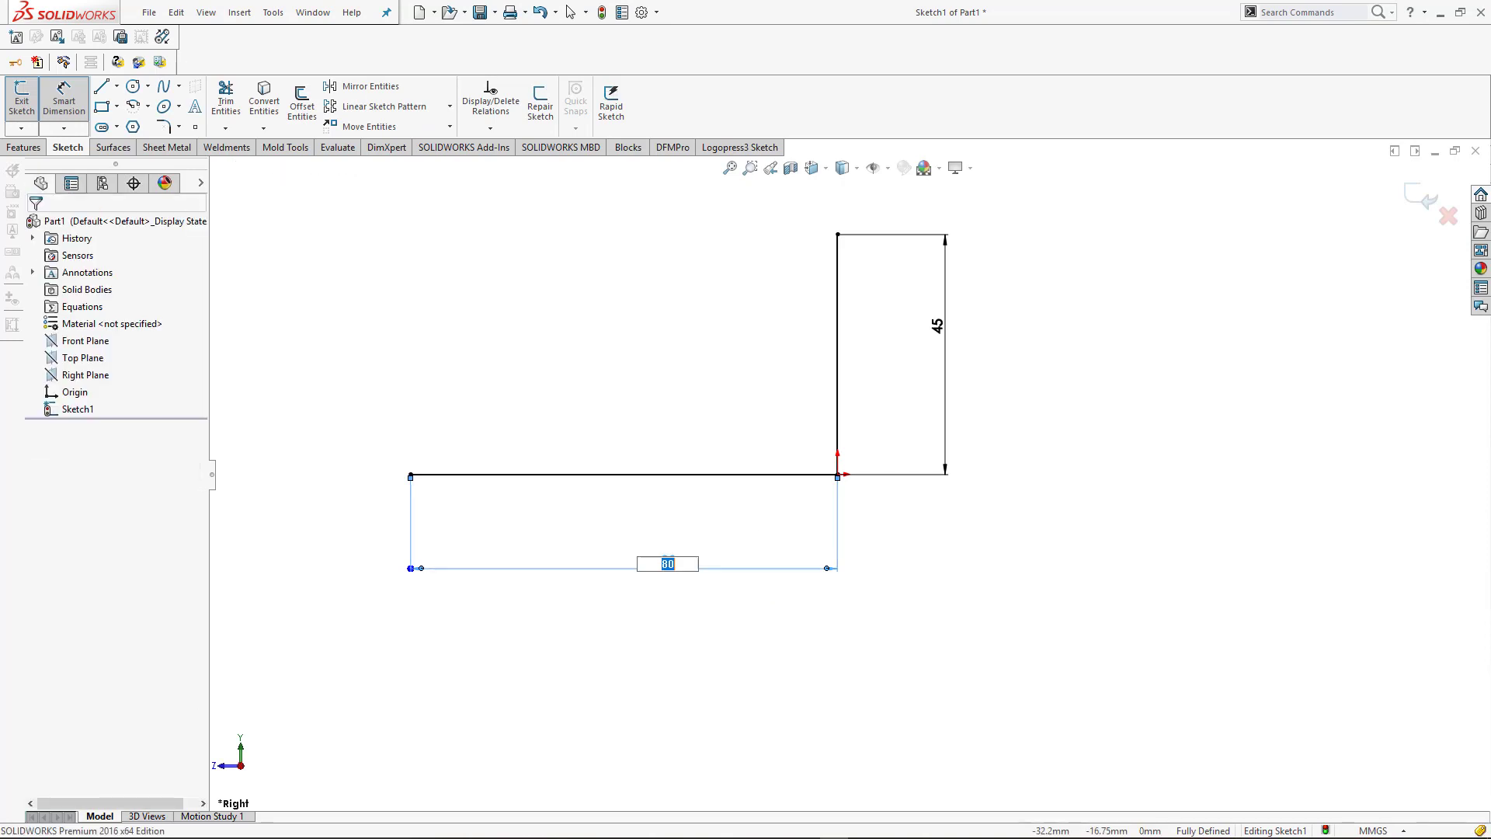
pyautogui.press('Return')
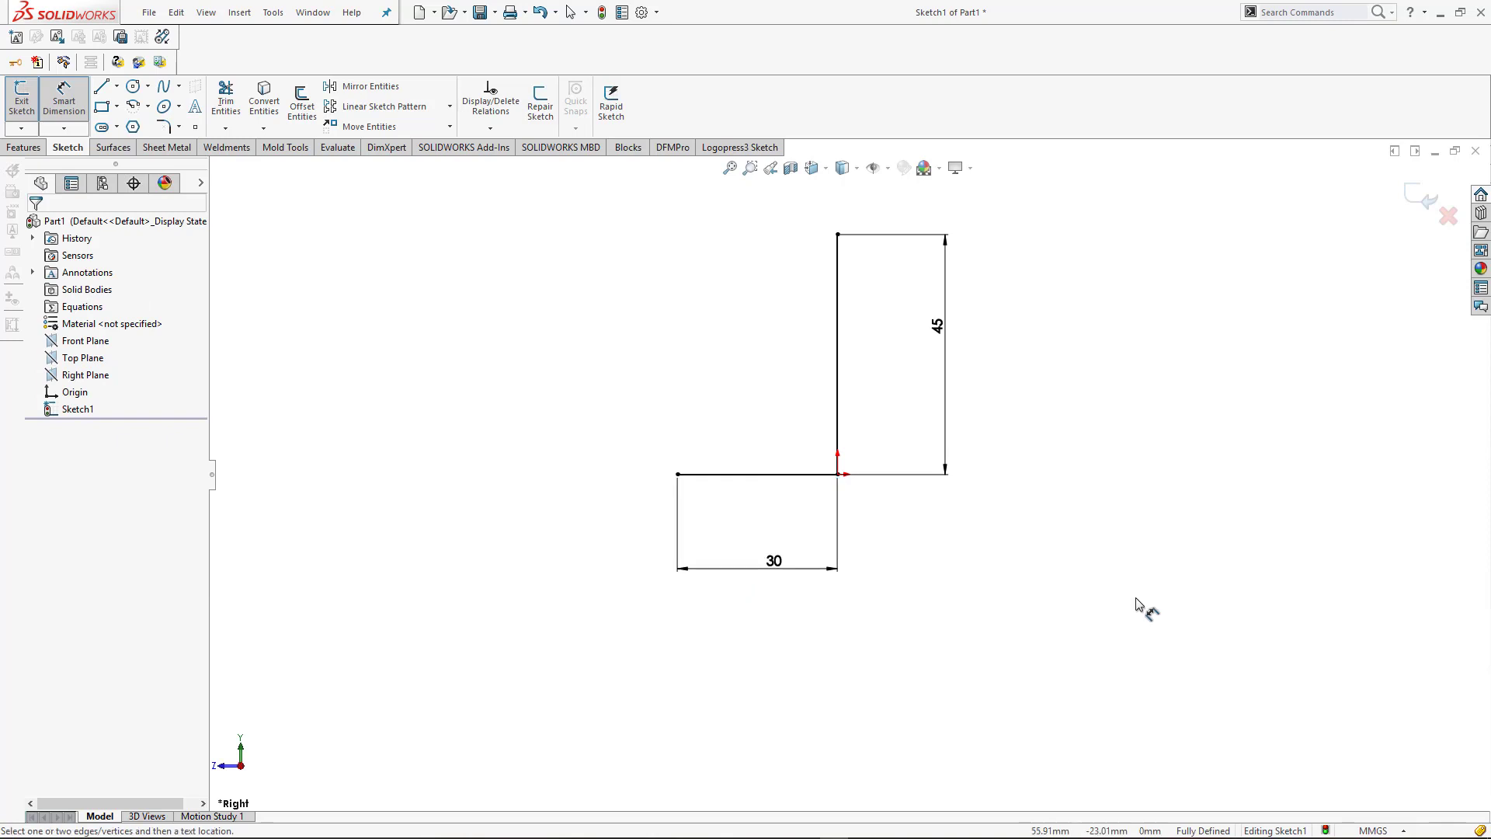
pyautogui.press('Escape')
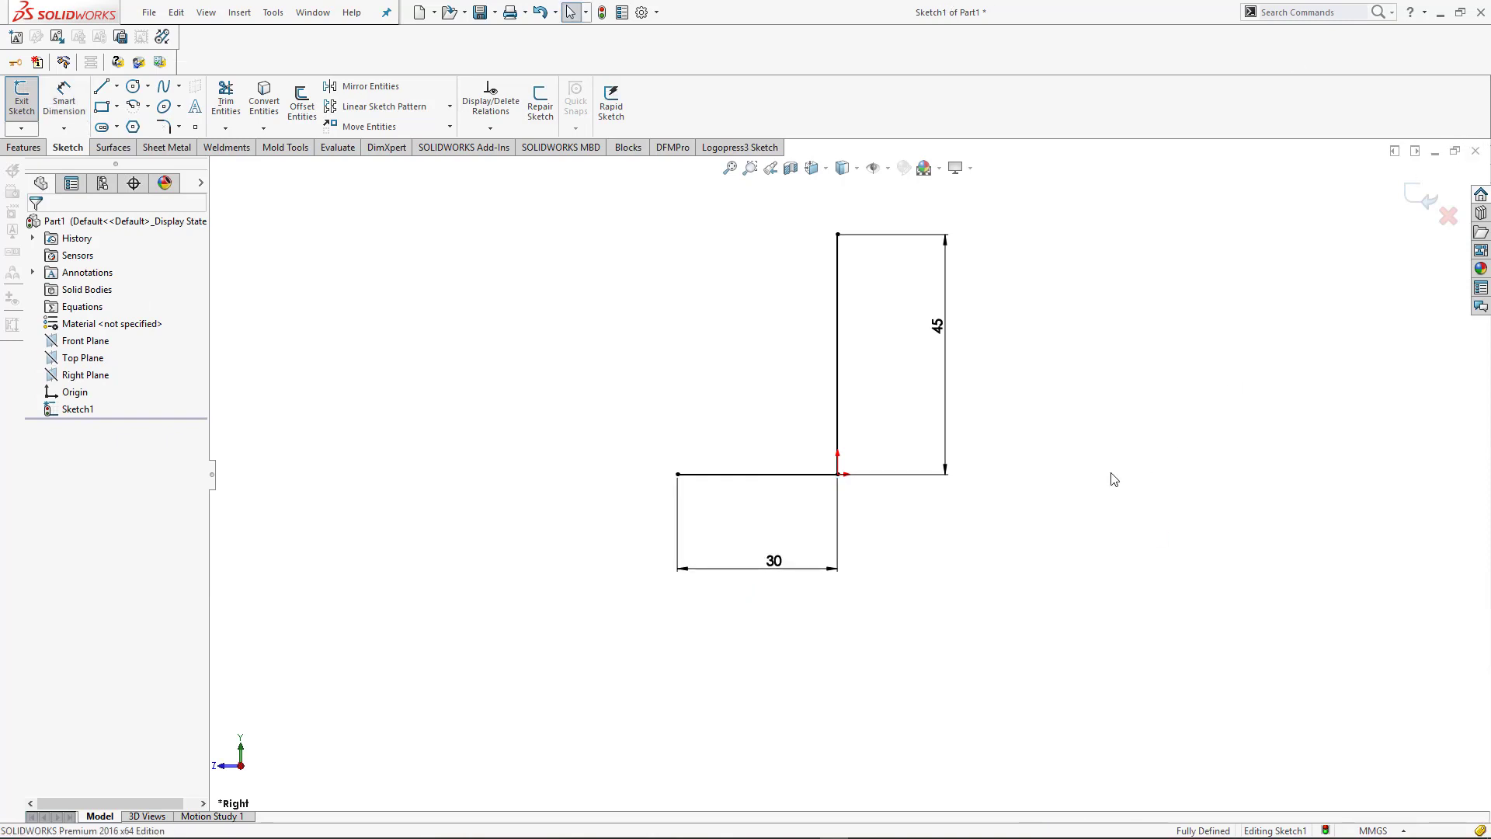
# - Start a Base Flange from the L-shaped sketch with a 5 mm sheet thickness and reverse the thickness direction
pyautogui.hotkey('ctrl', '7')
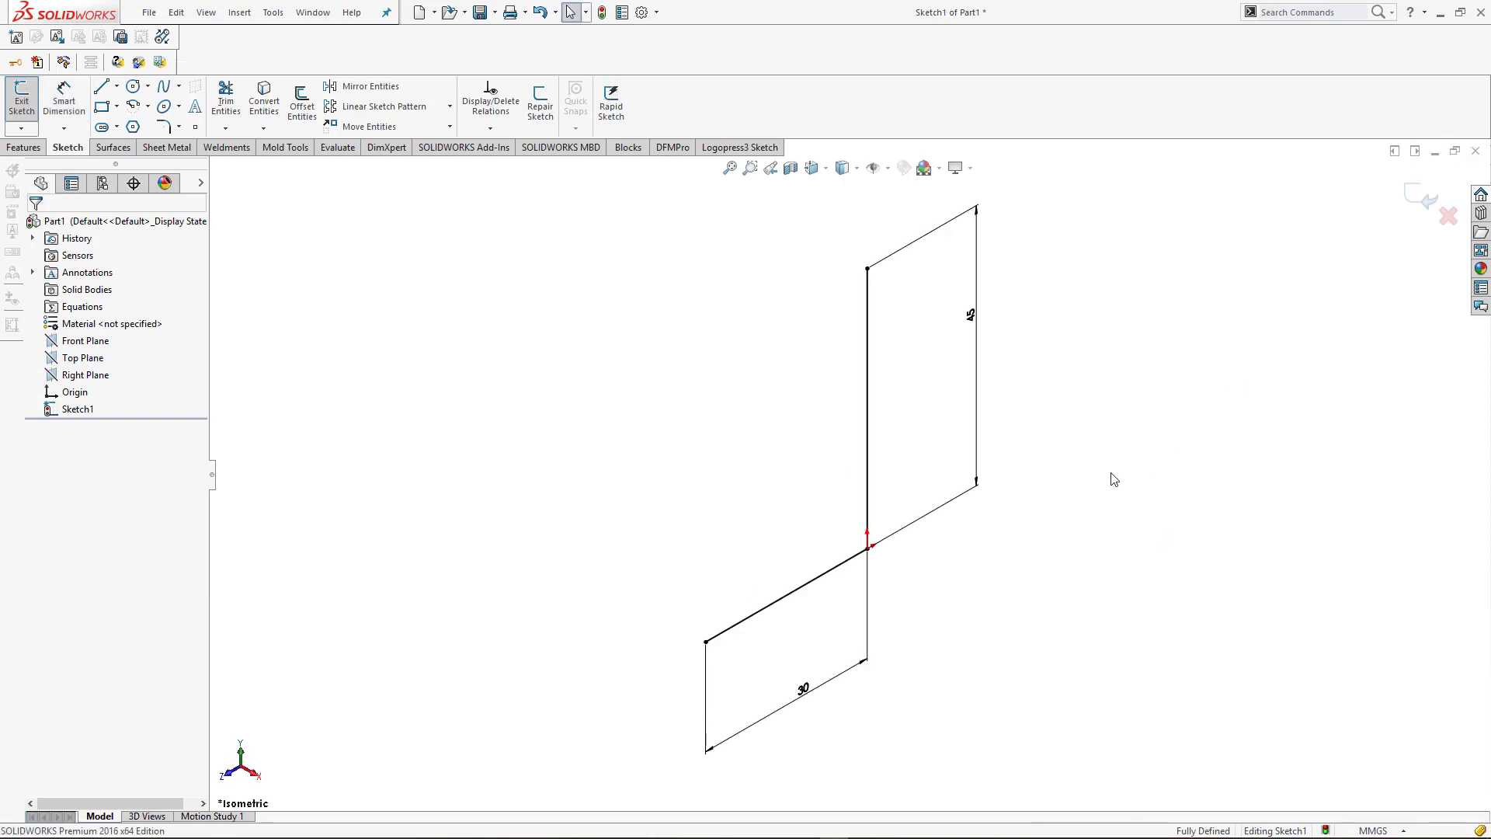
pyautogui.click(226, 146)
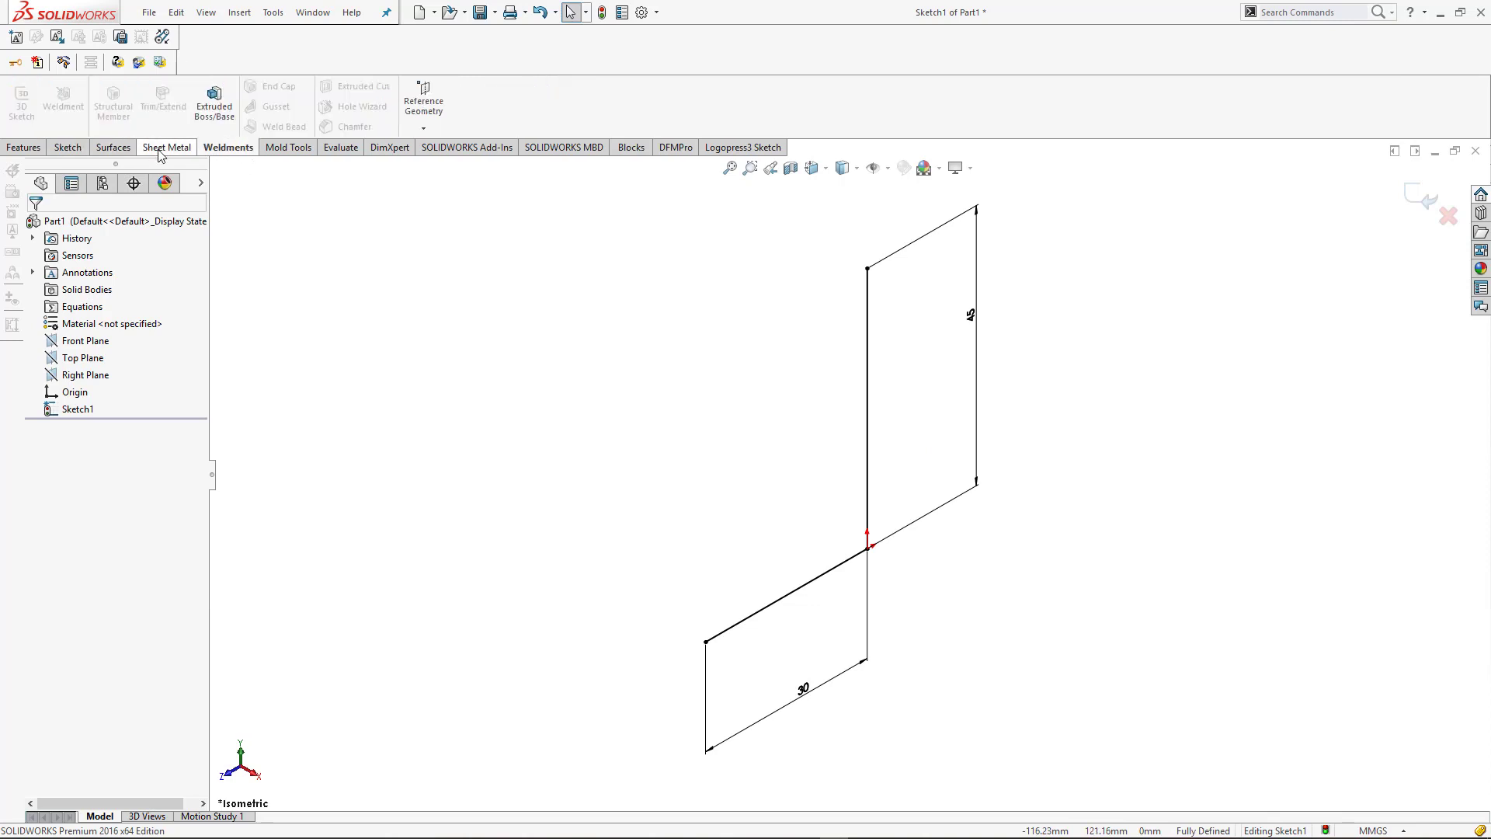
pyautogui.click(168, 146)
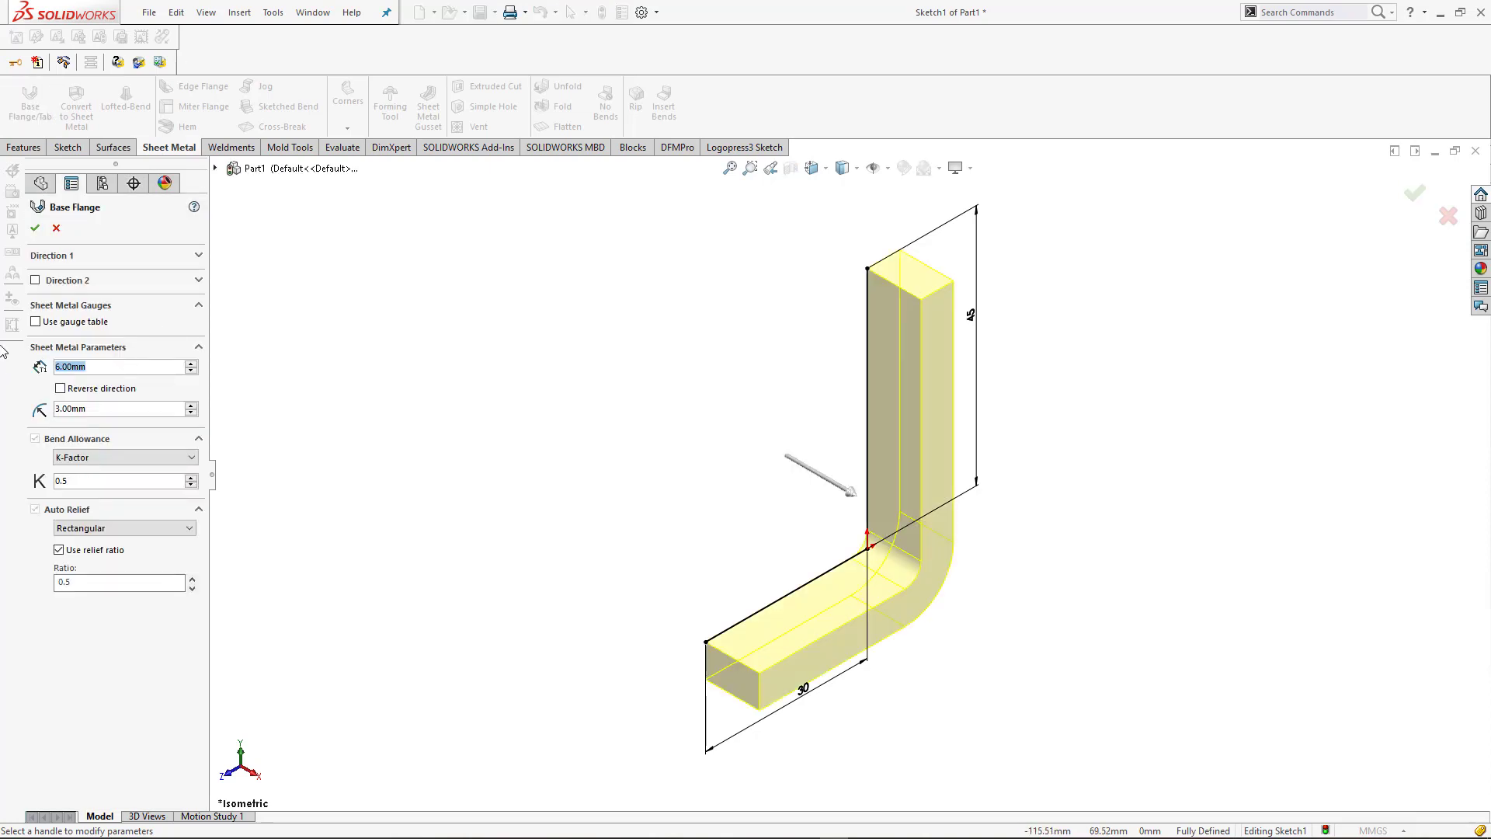
pyautogui.write('5')
pyautogui.press('Return')
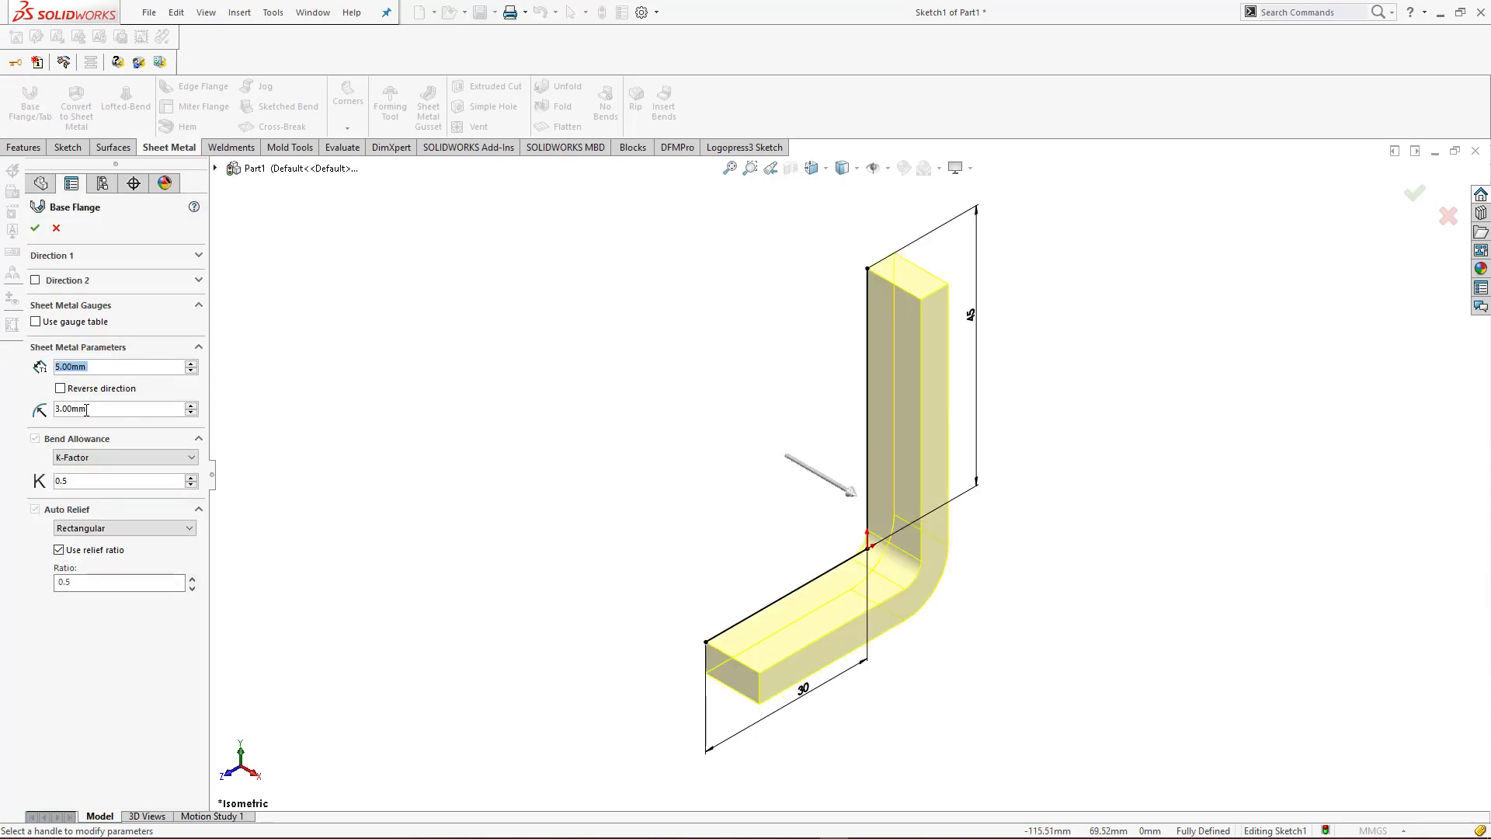
pyautogui.press('Tab')
pyautogui.click(984, 612)
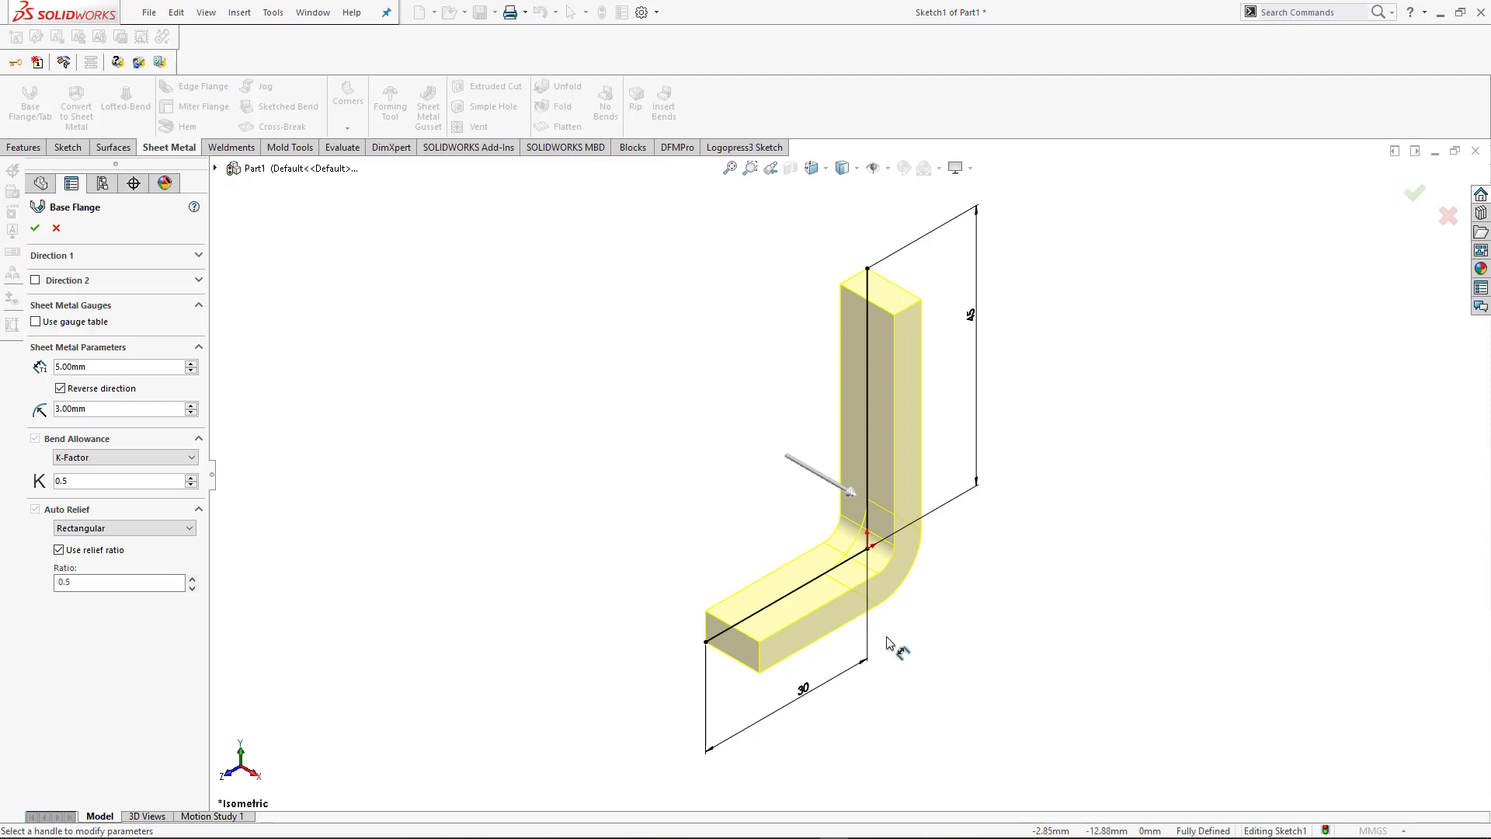
# - Examine the flange preview from several standard views and check on which side of the sketch lines the thickness lies
pyautogui.hotkey('ctrl', '1')
pyautogui.hotkey('ctrl', '2')
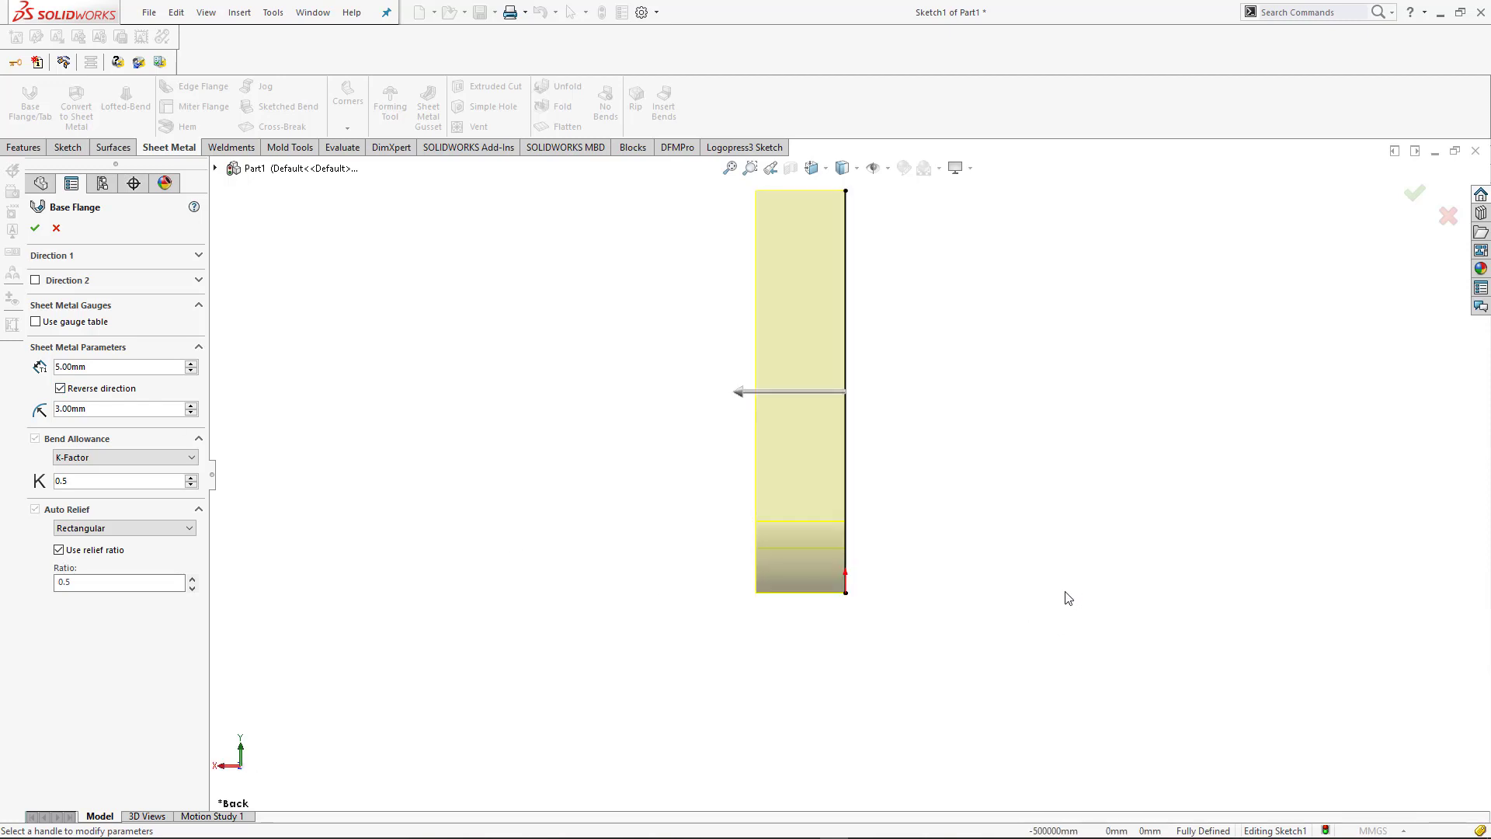
pyautogui.hotkey('ctrl', '5')
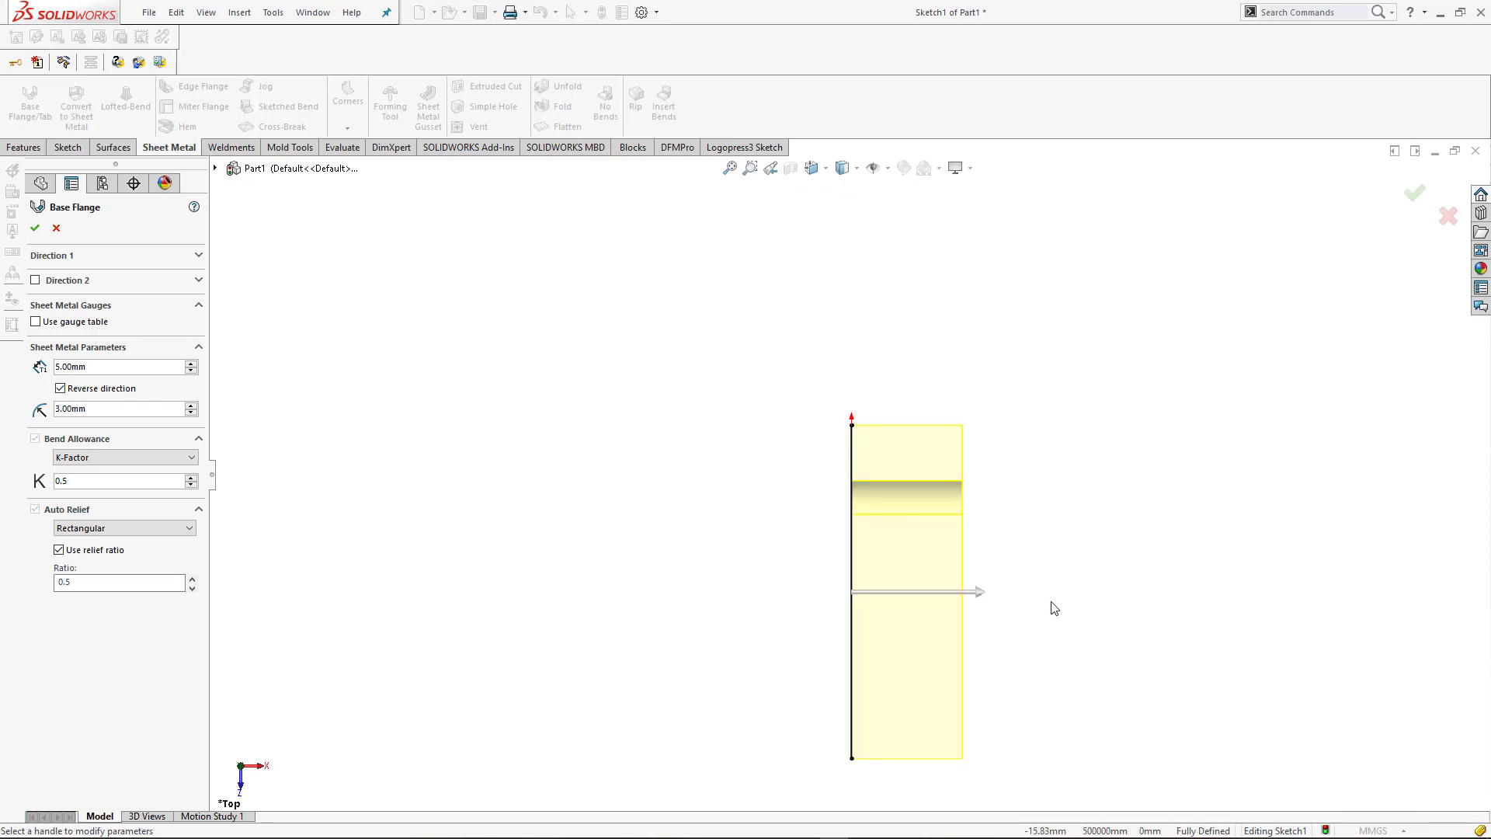
pyautogui.moveTo(1052, 603); pyautogui.dragTo(1008, 501, button='middle')
pyautogui.scroll(4, 941, 620)
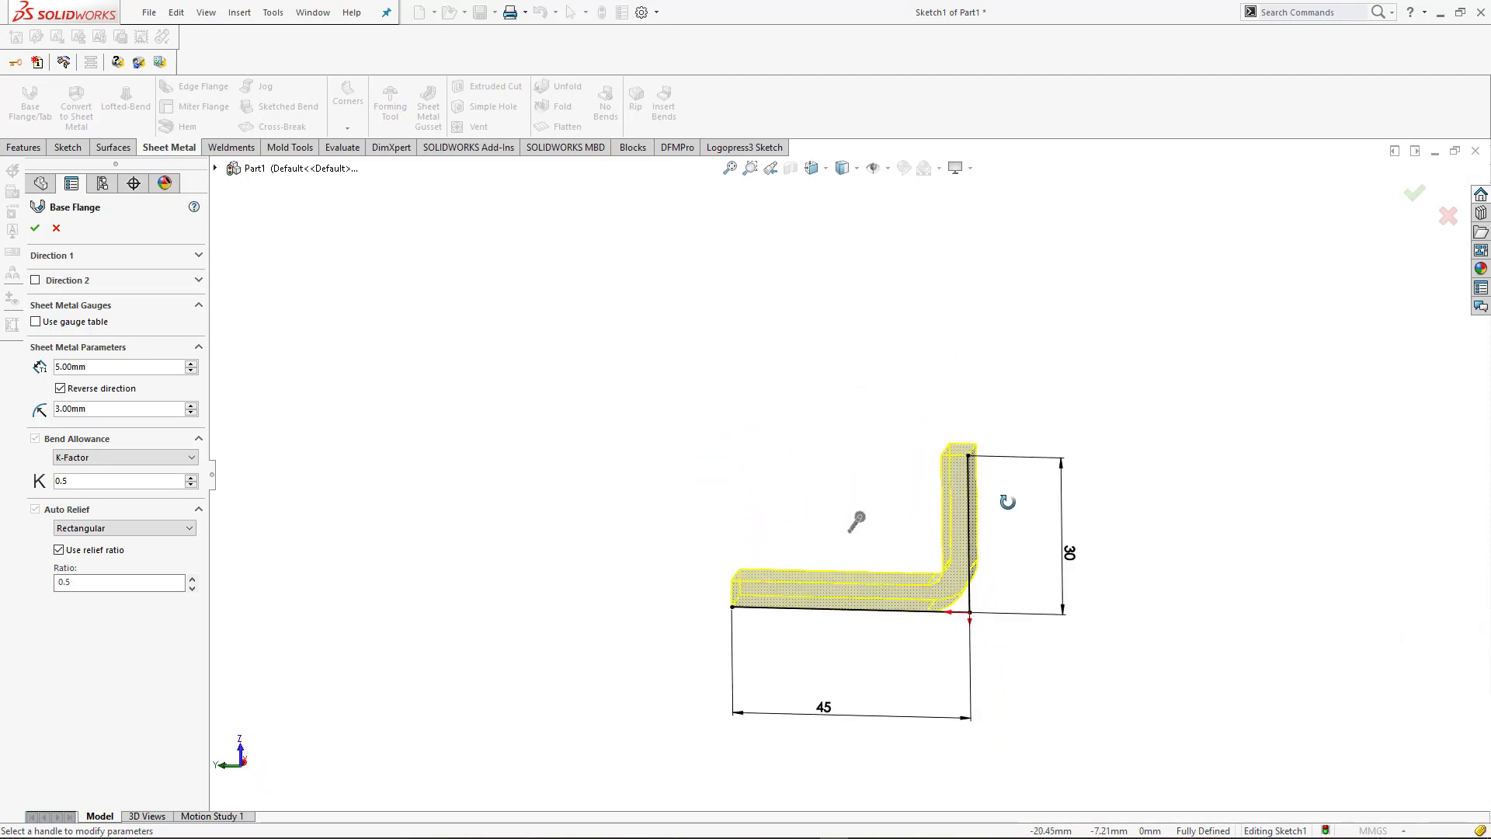
pyautogui.moveTo(1007, 502); pyautogui.dragTo(1013, 498)
pyautogui.hotkey('ctrl', 'space')
pyautogui.click(854, 497)
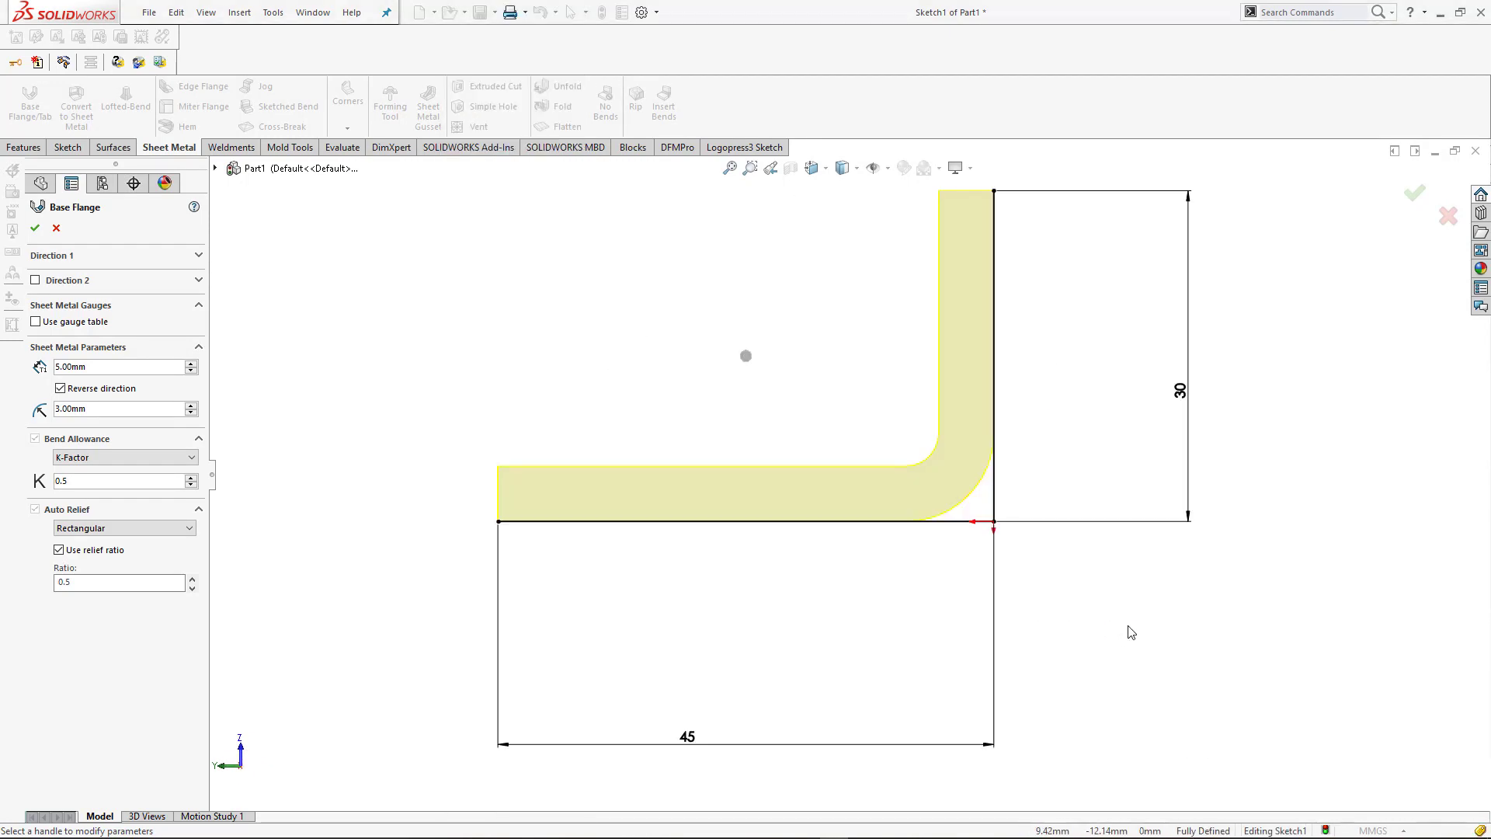
pyautogui.click(83, 391)
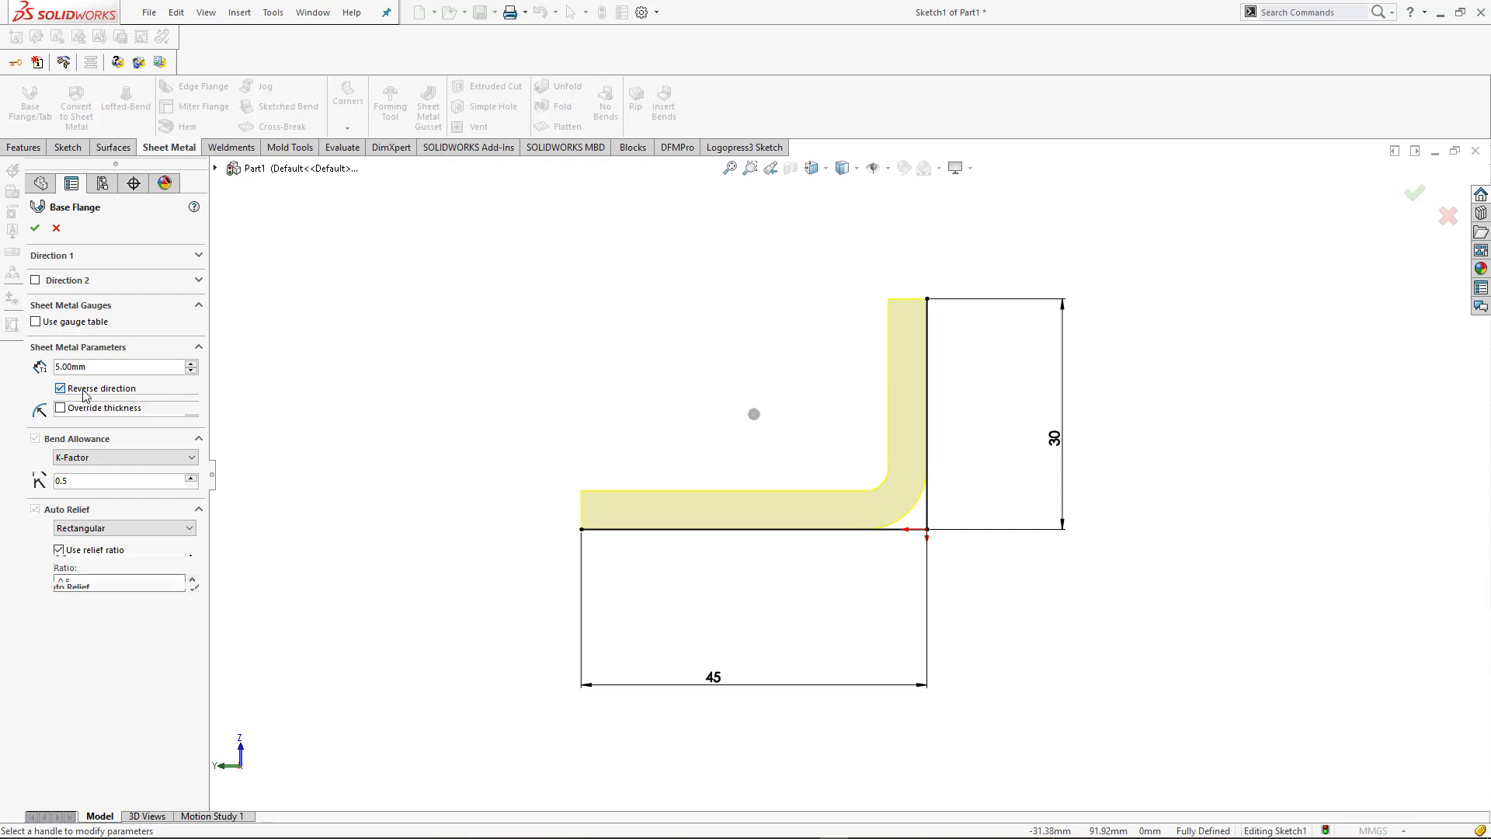
pyautogui.click(83, 391)
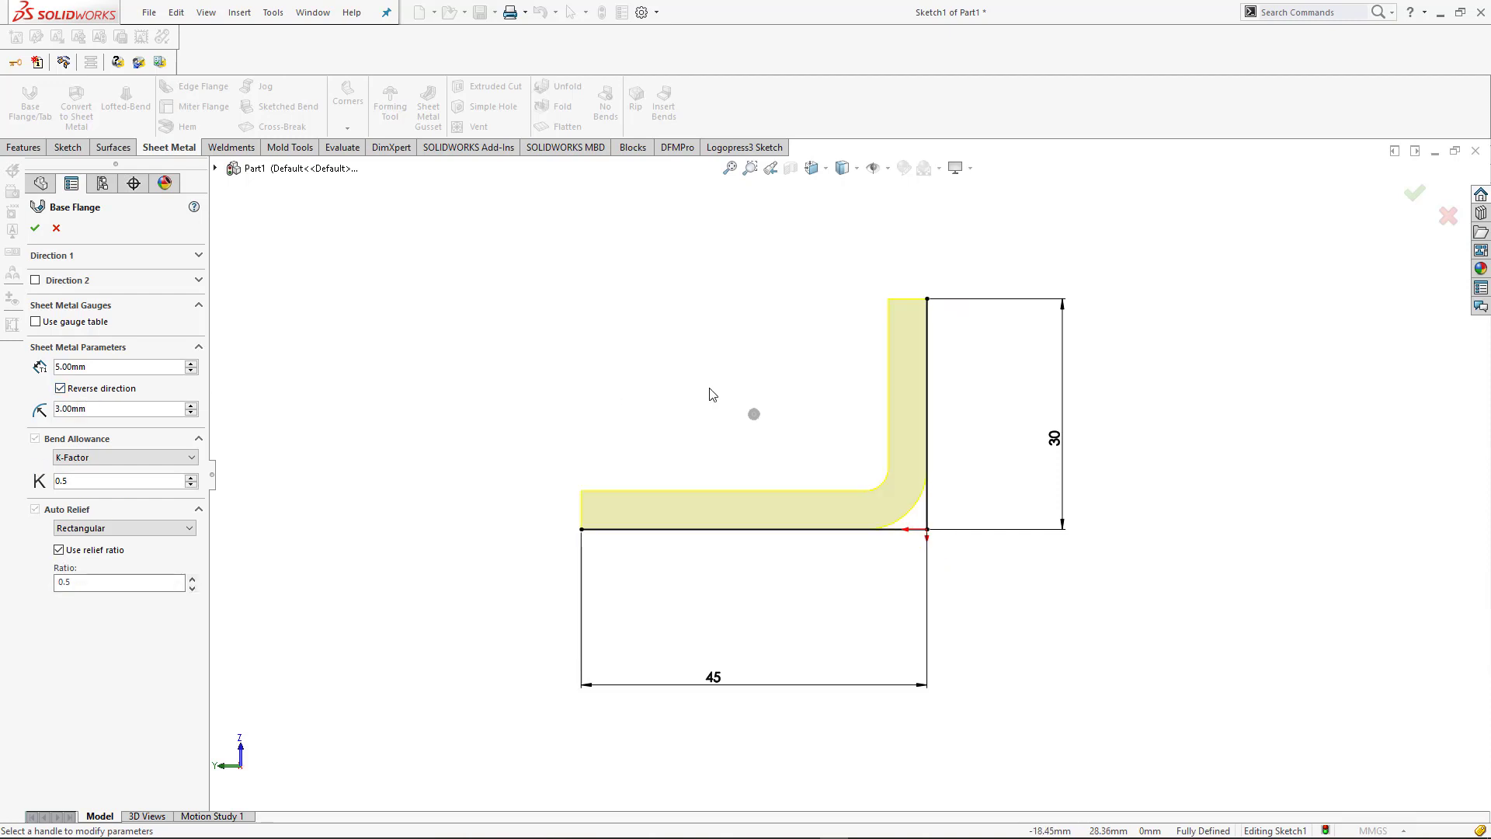
pyautogui.hotkey('ctrl', '7')
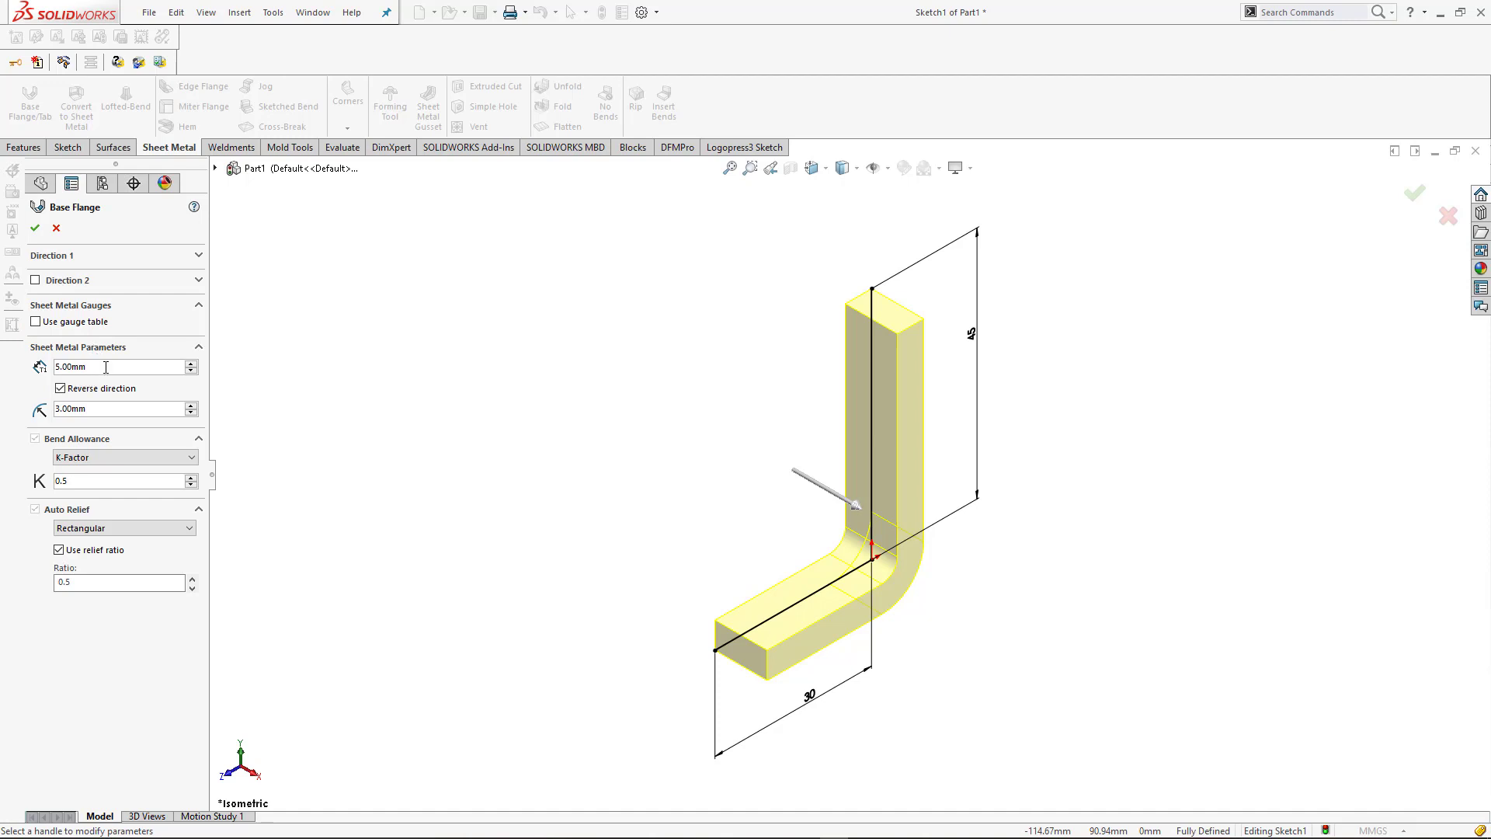
# - Set the base flange's Direction 1 to a blind depth of 80 mm and create the flange
pyautogui.click(83, 261)
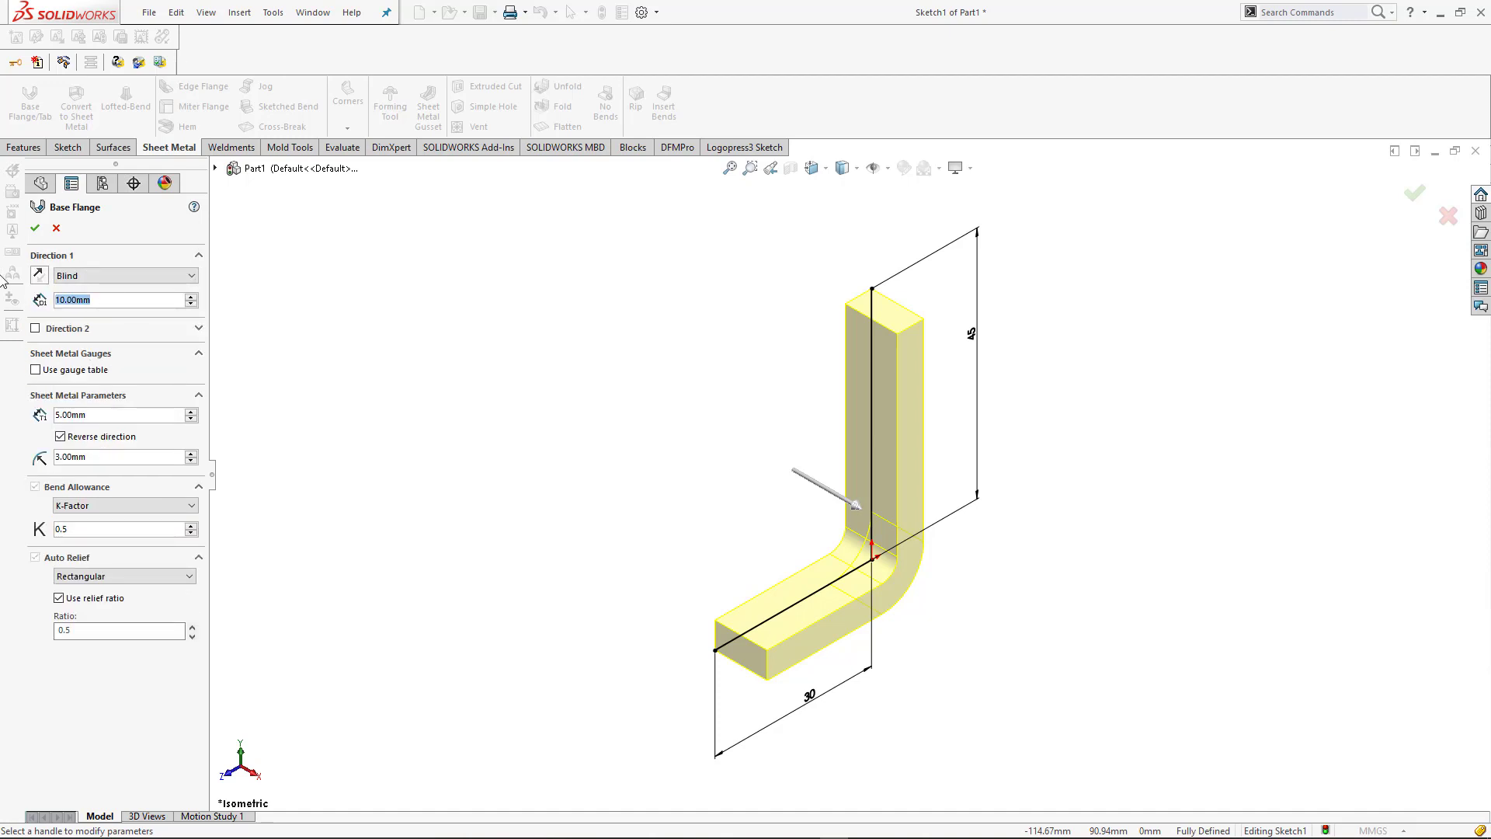
pyautogui.write('80')
pyautogui.press('Return')
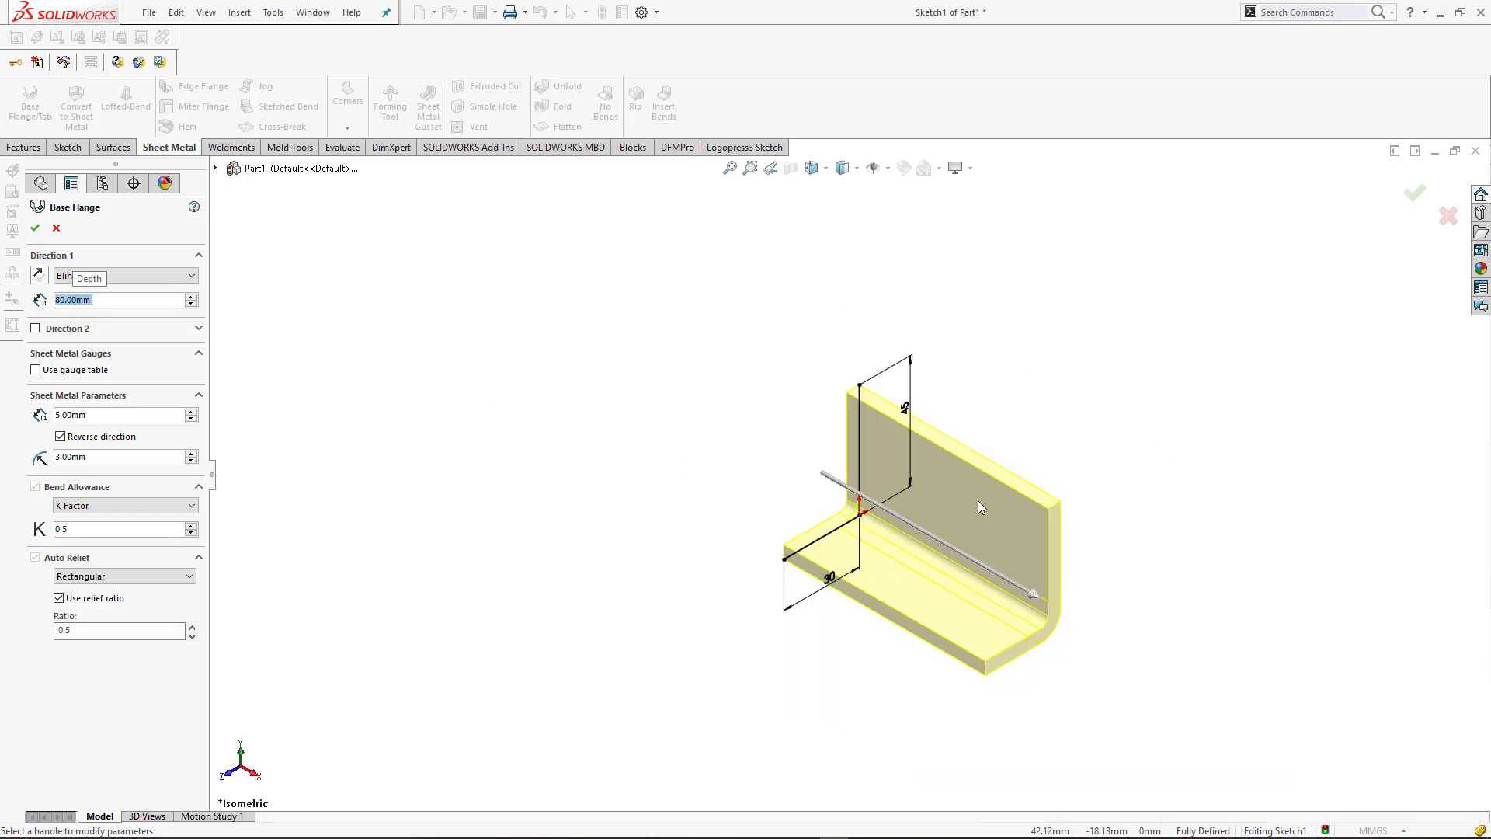
pyautogui.scroll(5, 978, 501)
pyautogui.scroll(-5, 1101, 550)
pyautogui.click(1025, 582)
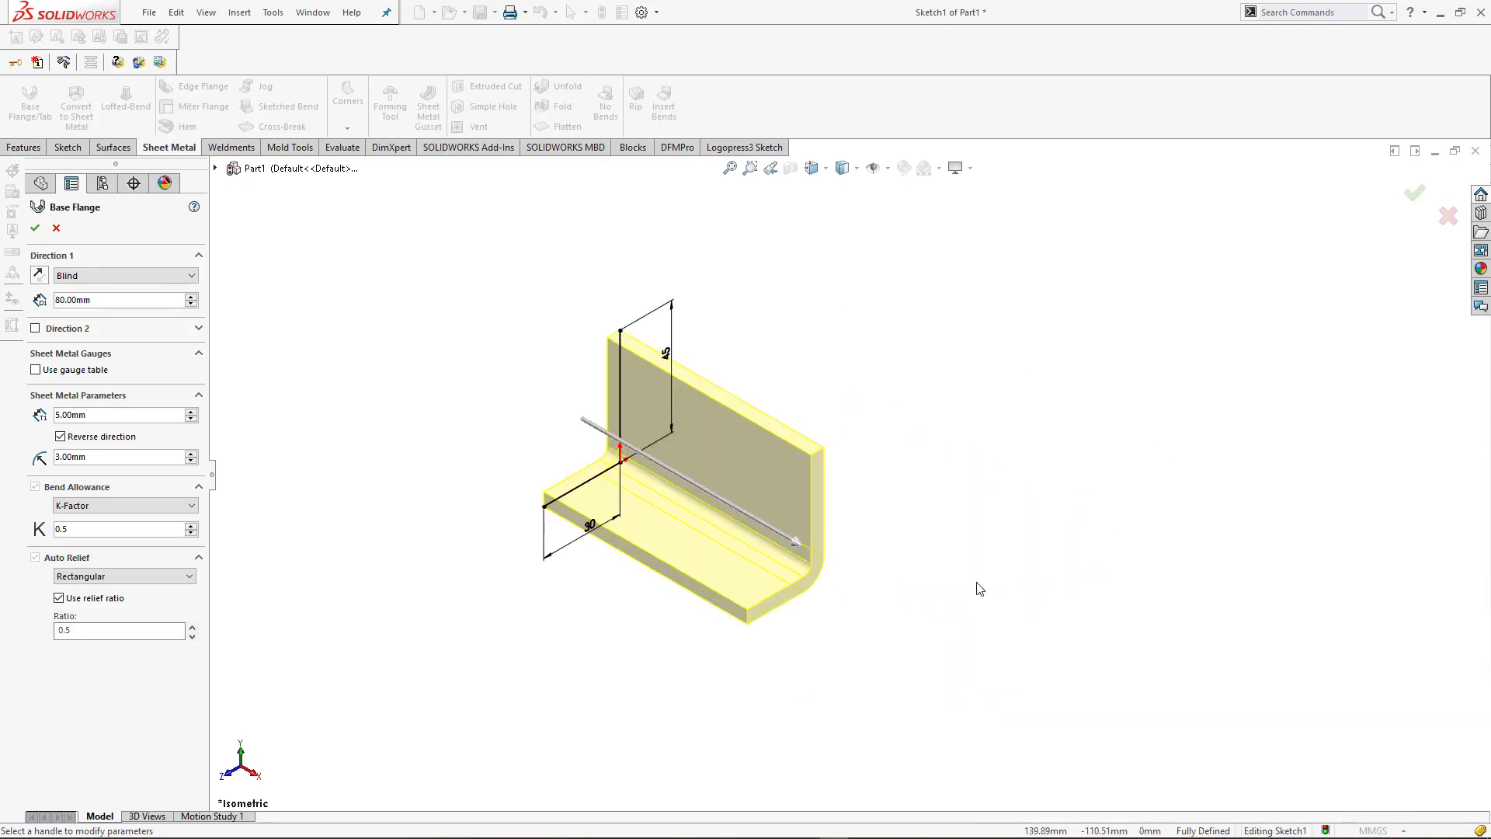
pyautogui.click(33, 226)
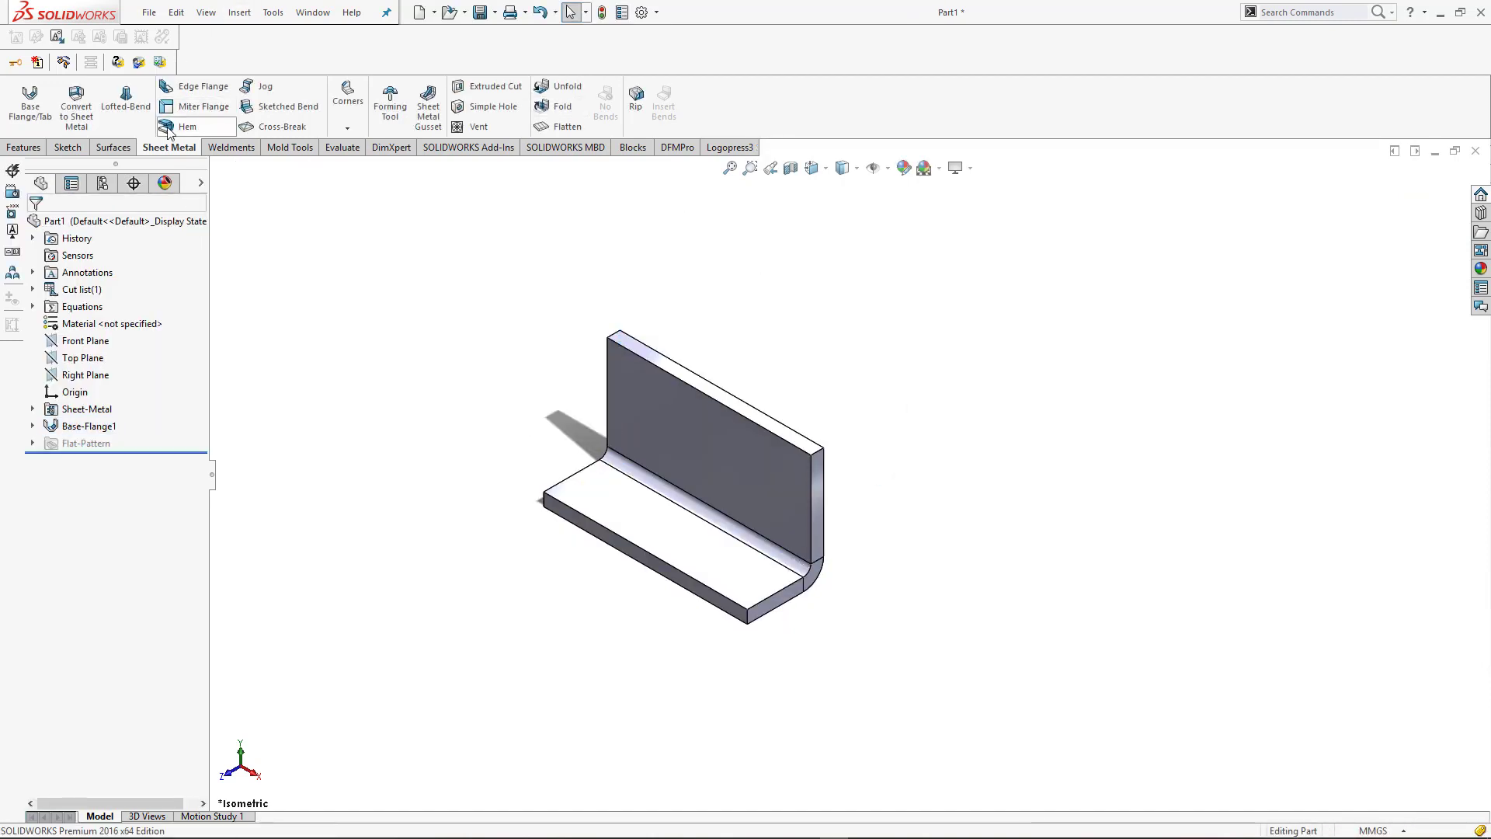
# - Chamfer the two upper corner edges of the vertical flange by 30 mm at 45 degrees
pyautogui.click(31, 148)
pyautogui.click(437, 128)
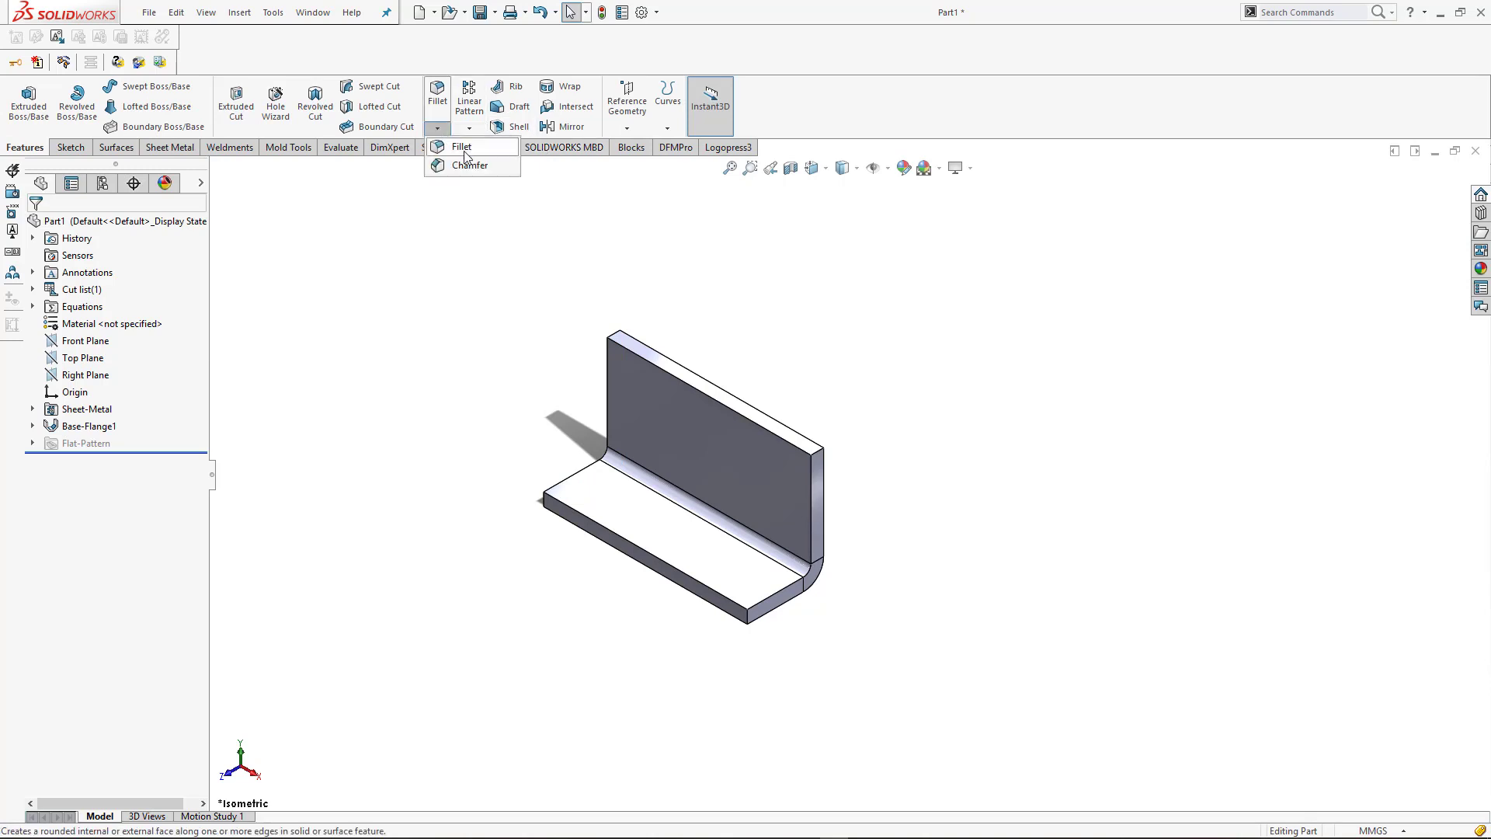
pyautogui.click(467, 164)
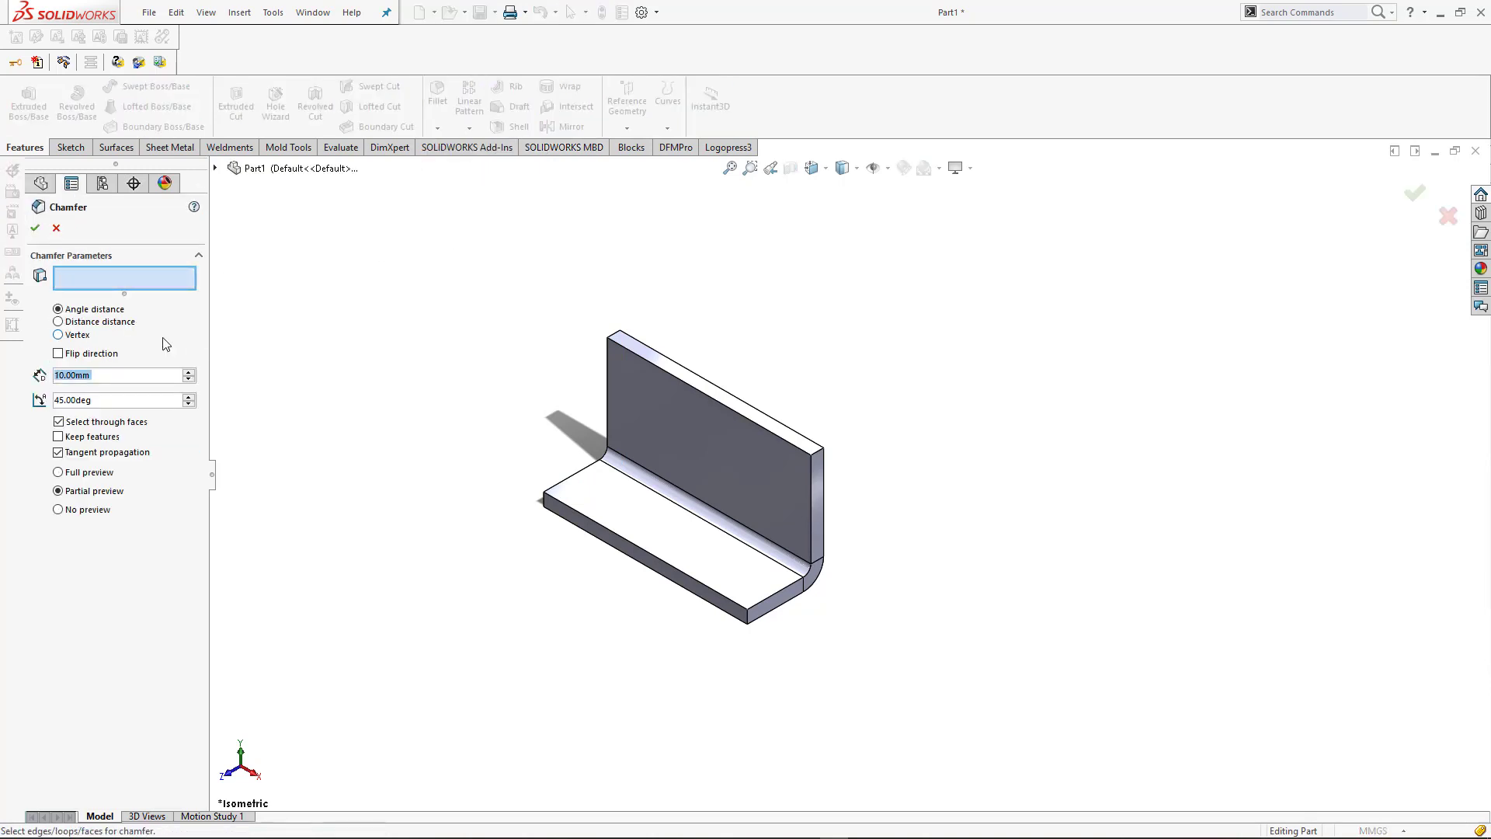
pyautogui.write('30')
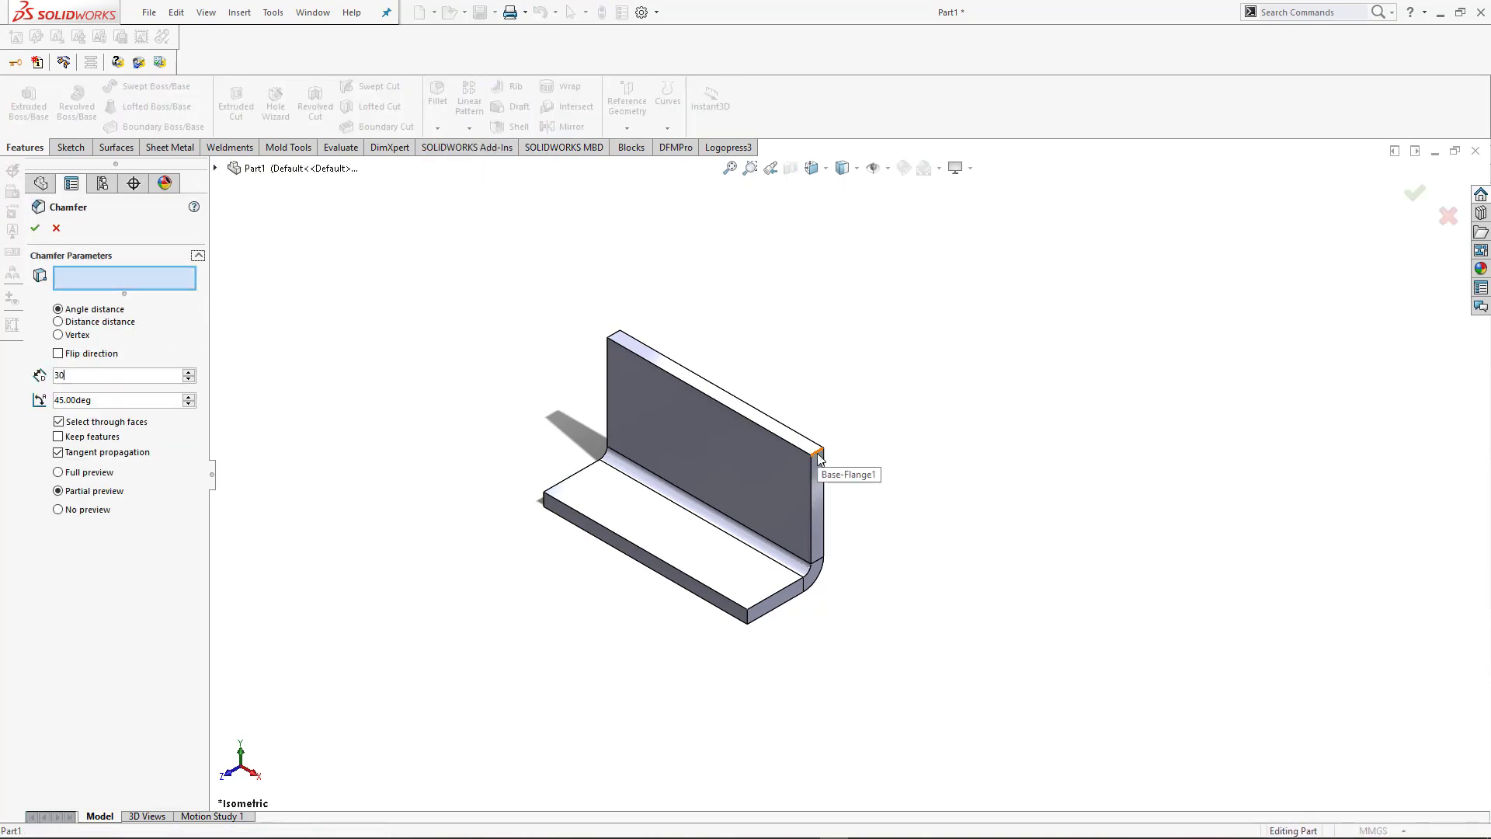
pyautogui.click(818, 465)
pyautogui.click(620, 339)
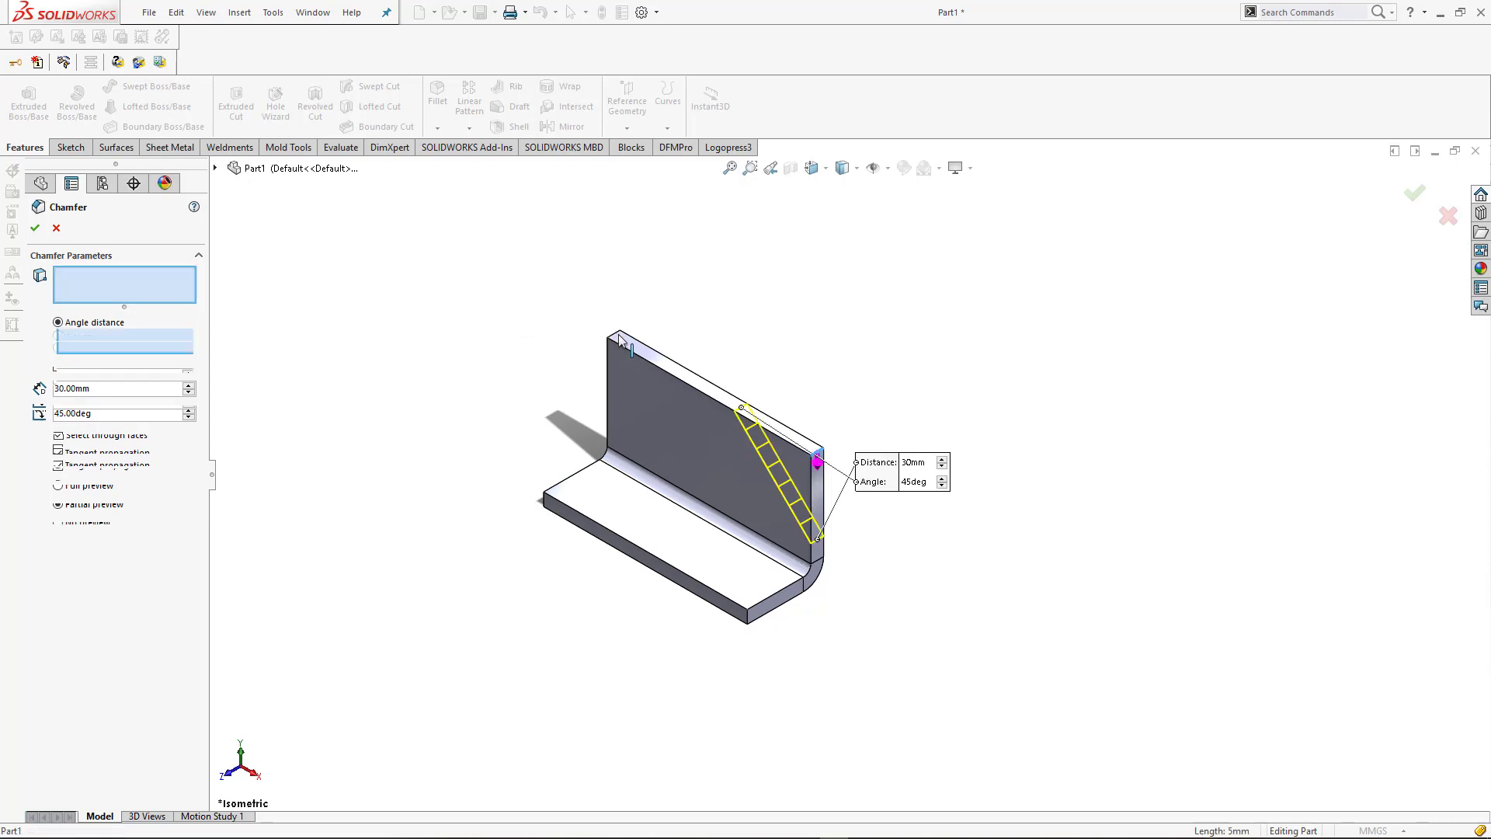
pyautogui.click(36, 228)
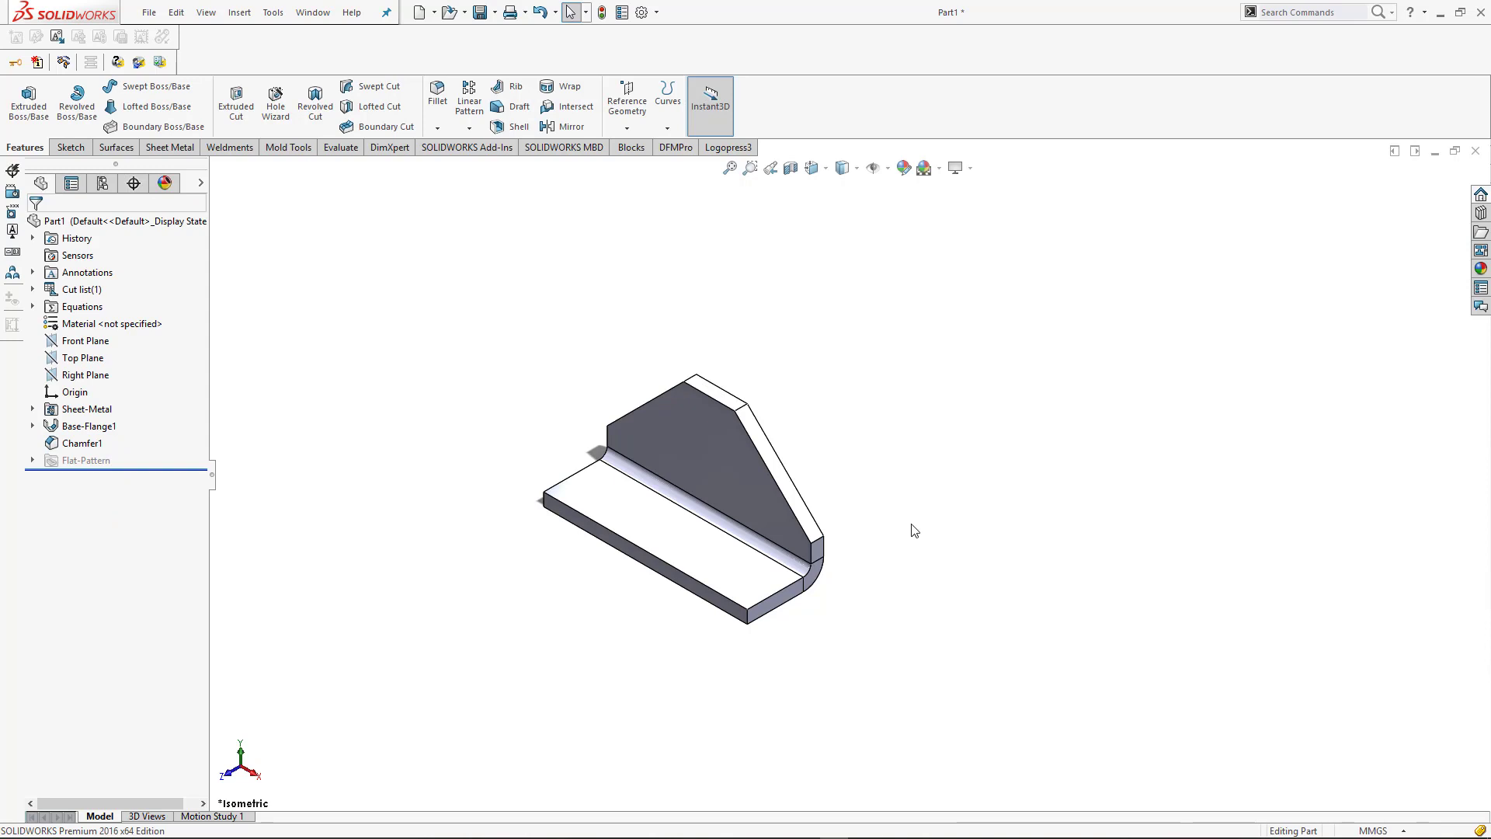
# - Chamfer the two outer corner edges of the horizontal flange by 5 mm at 45 degrees
pyautogui.click(437, 128)
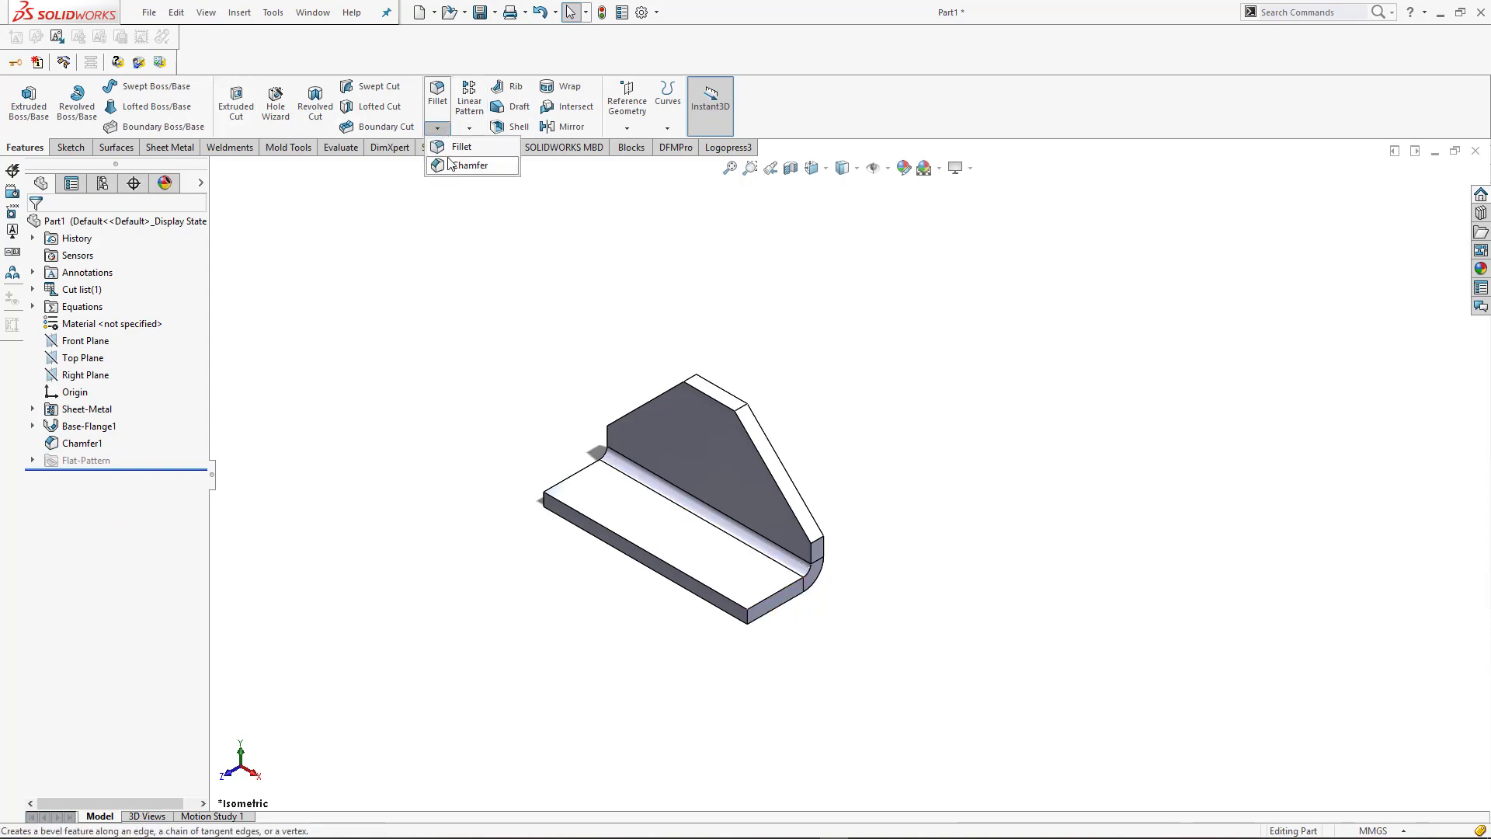
pyautogui.click(467, 165)
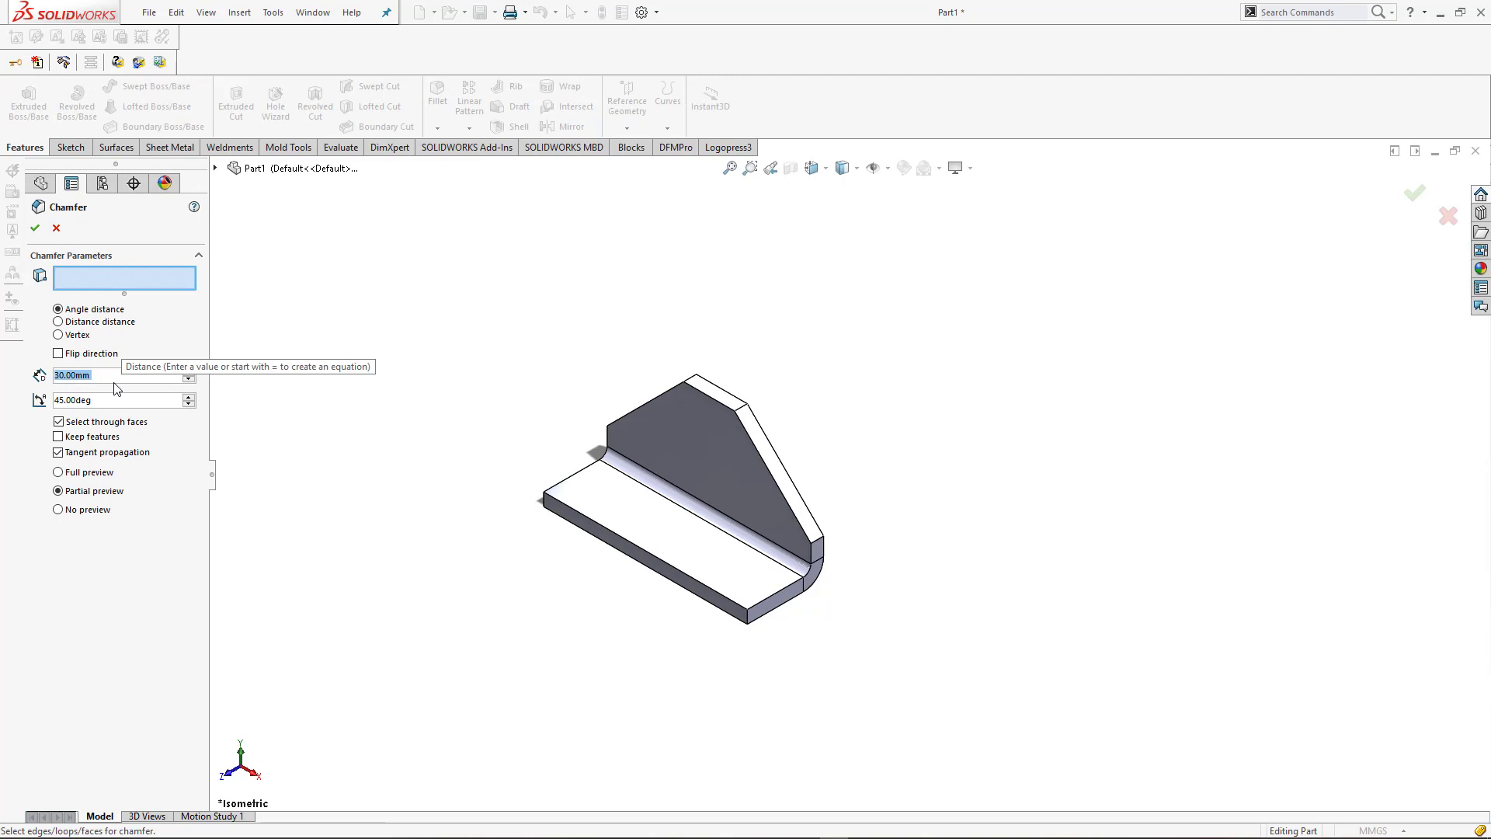
pyautogui.write('5')
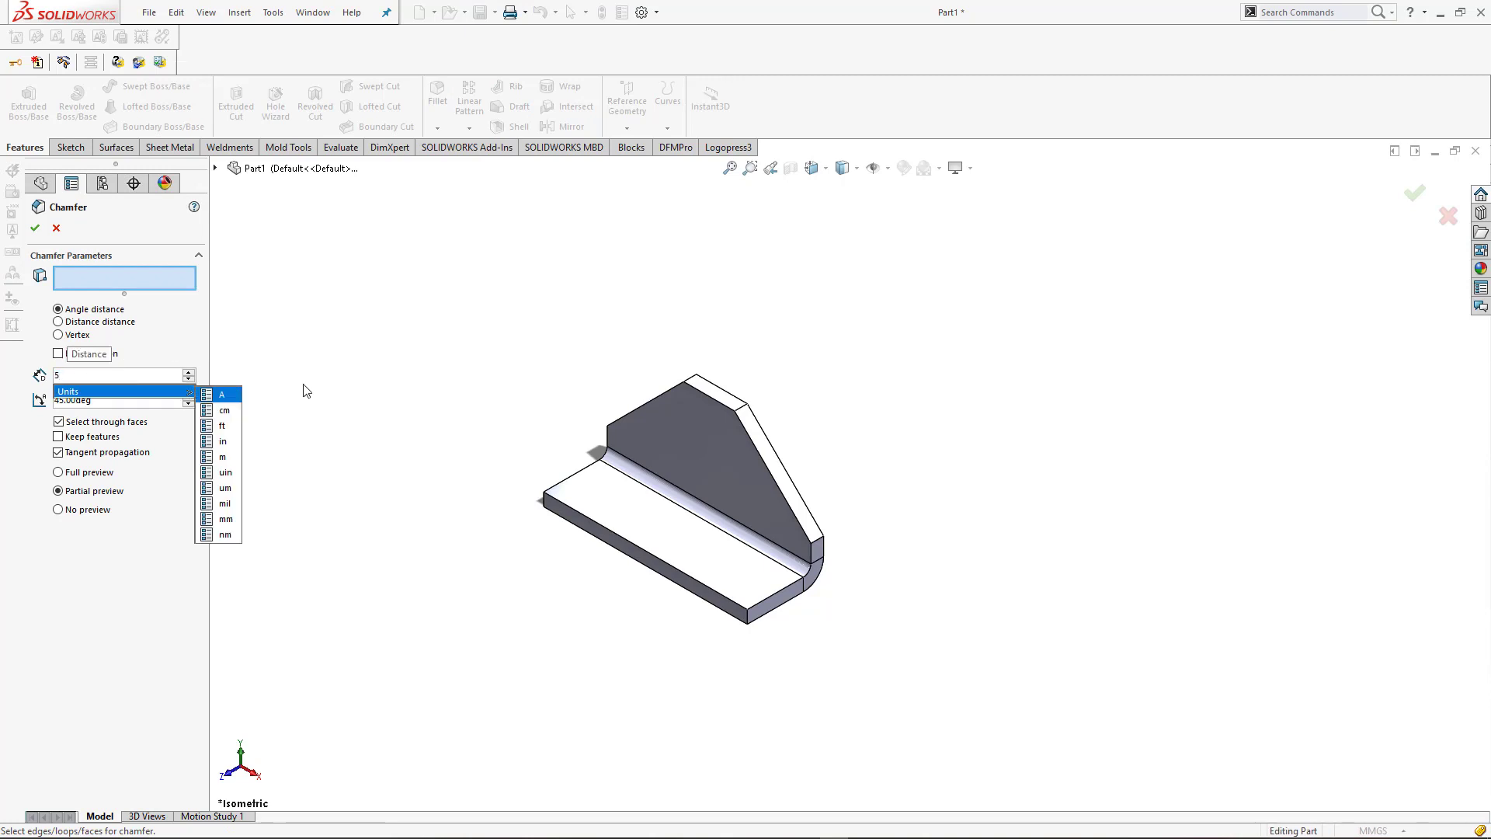
pyautogui.press('Return')
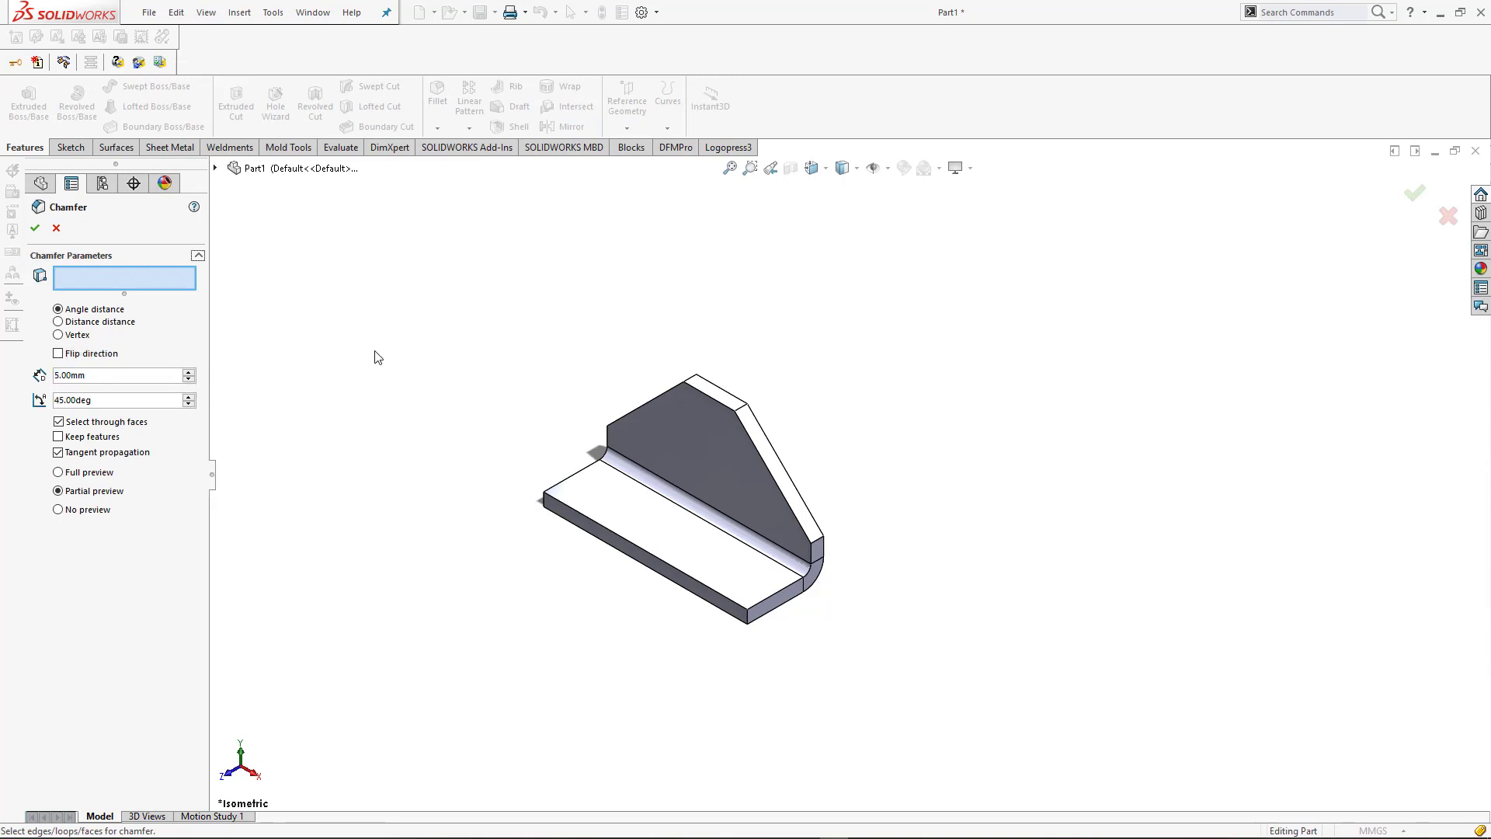
pyautogui.click(747, 623)
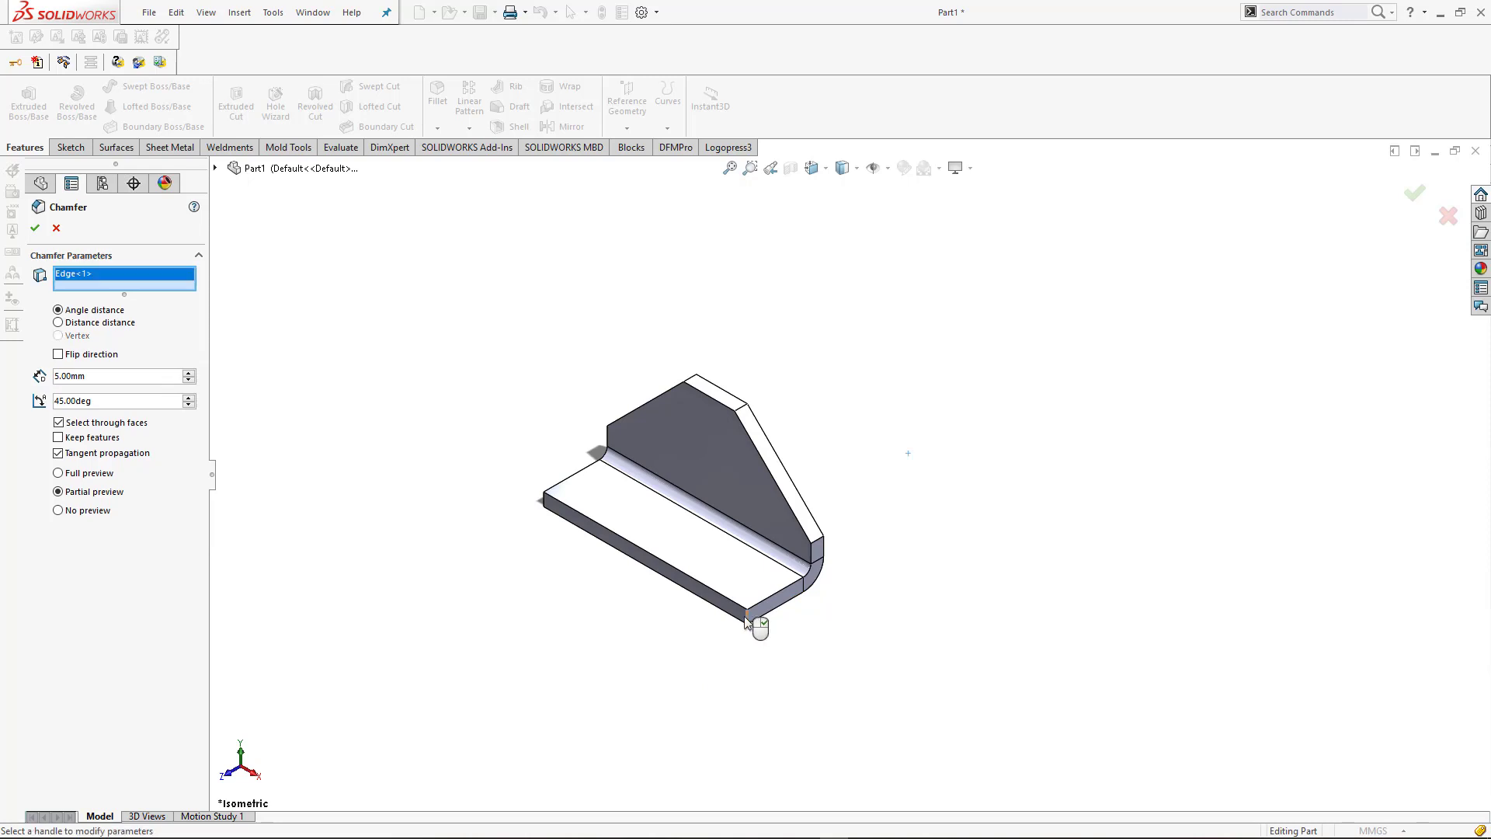
pyautogui.click(544, 505)
pyautogui.click(35, 229)
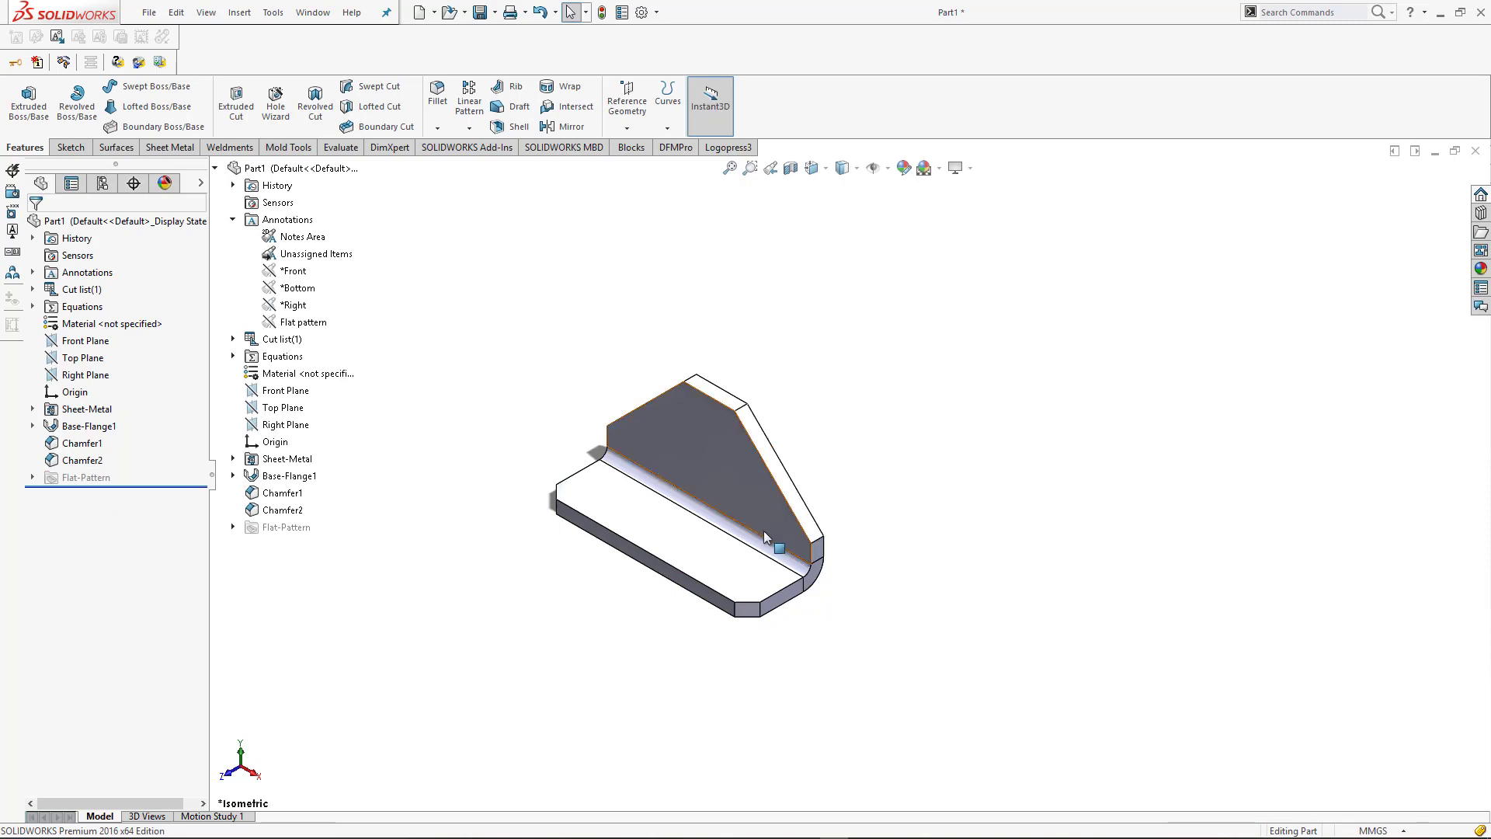
# - Start a sketch on the horizontal flange's upper face and place two points, one near each end, about 59 mm apart
pyautogui.click(734, 564)
pyautogui.click(786, 516)
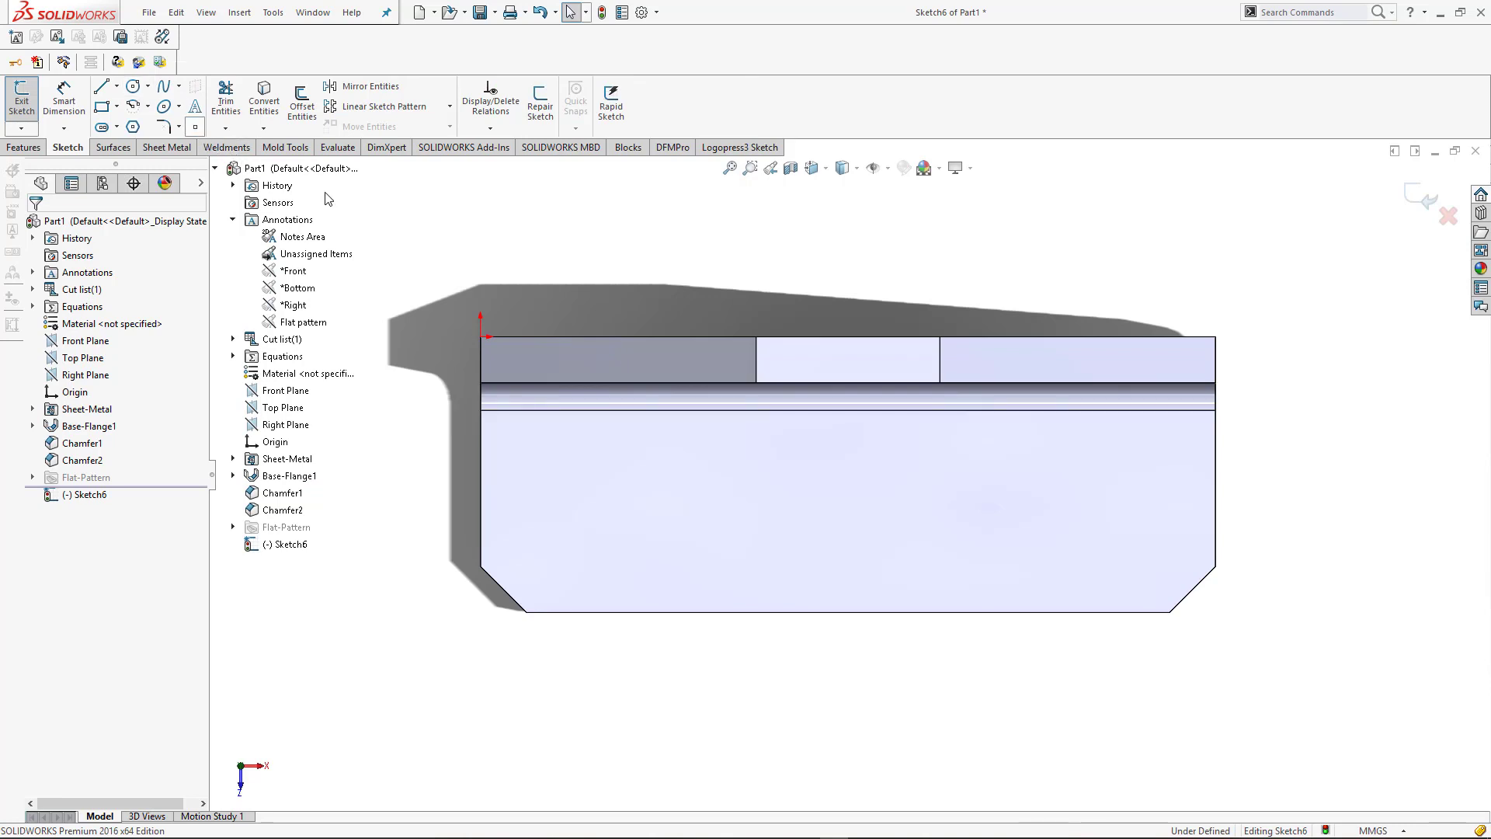
pyautogui.click(195, 126)
pyautogui.click(987, 557)
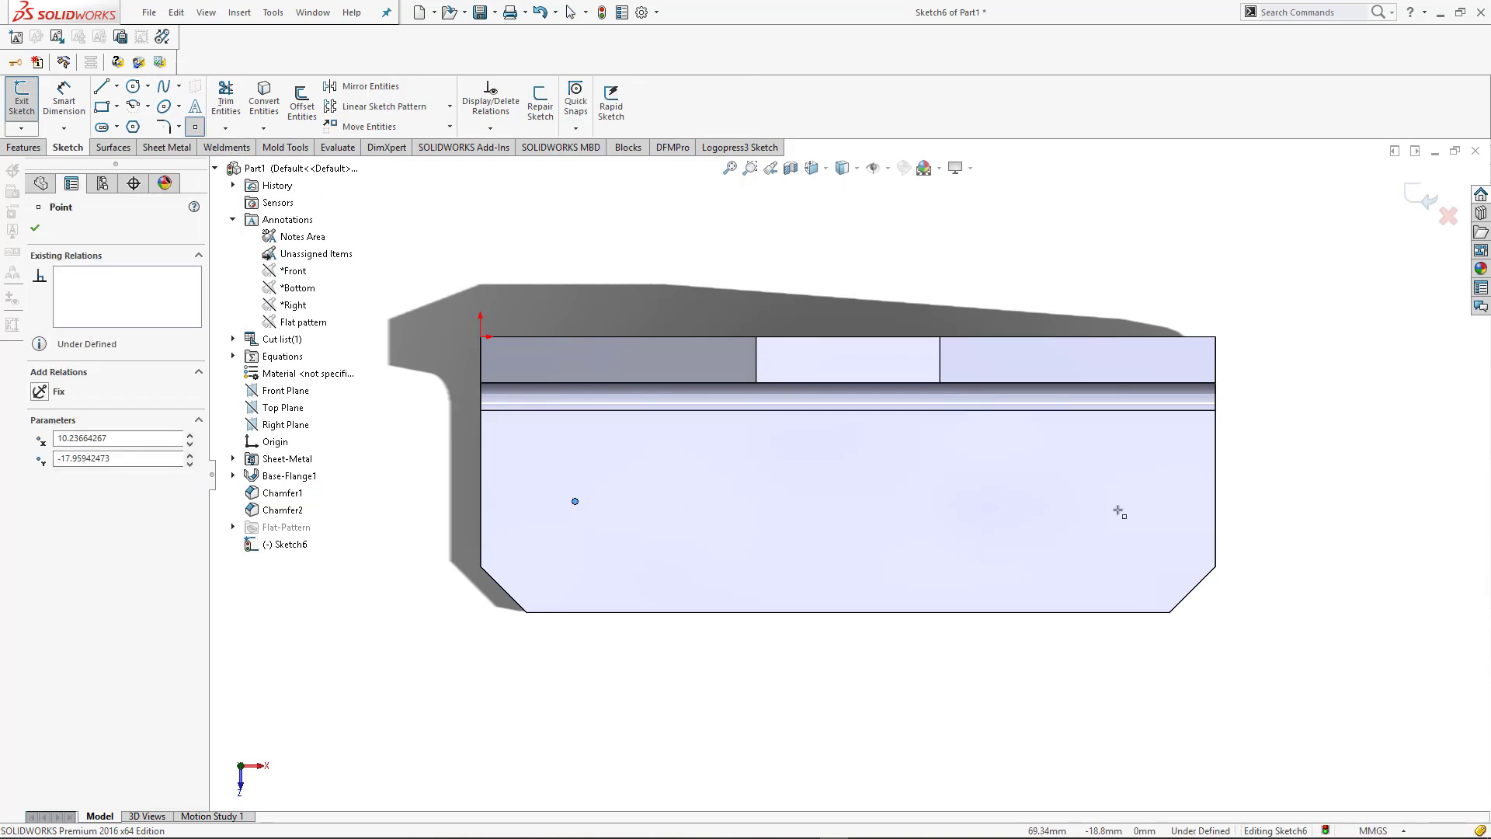
pyautogui.click(1118, 502)
pyautogui.press('Escape')
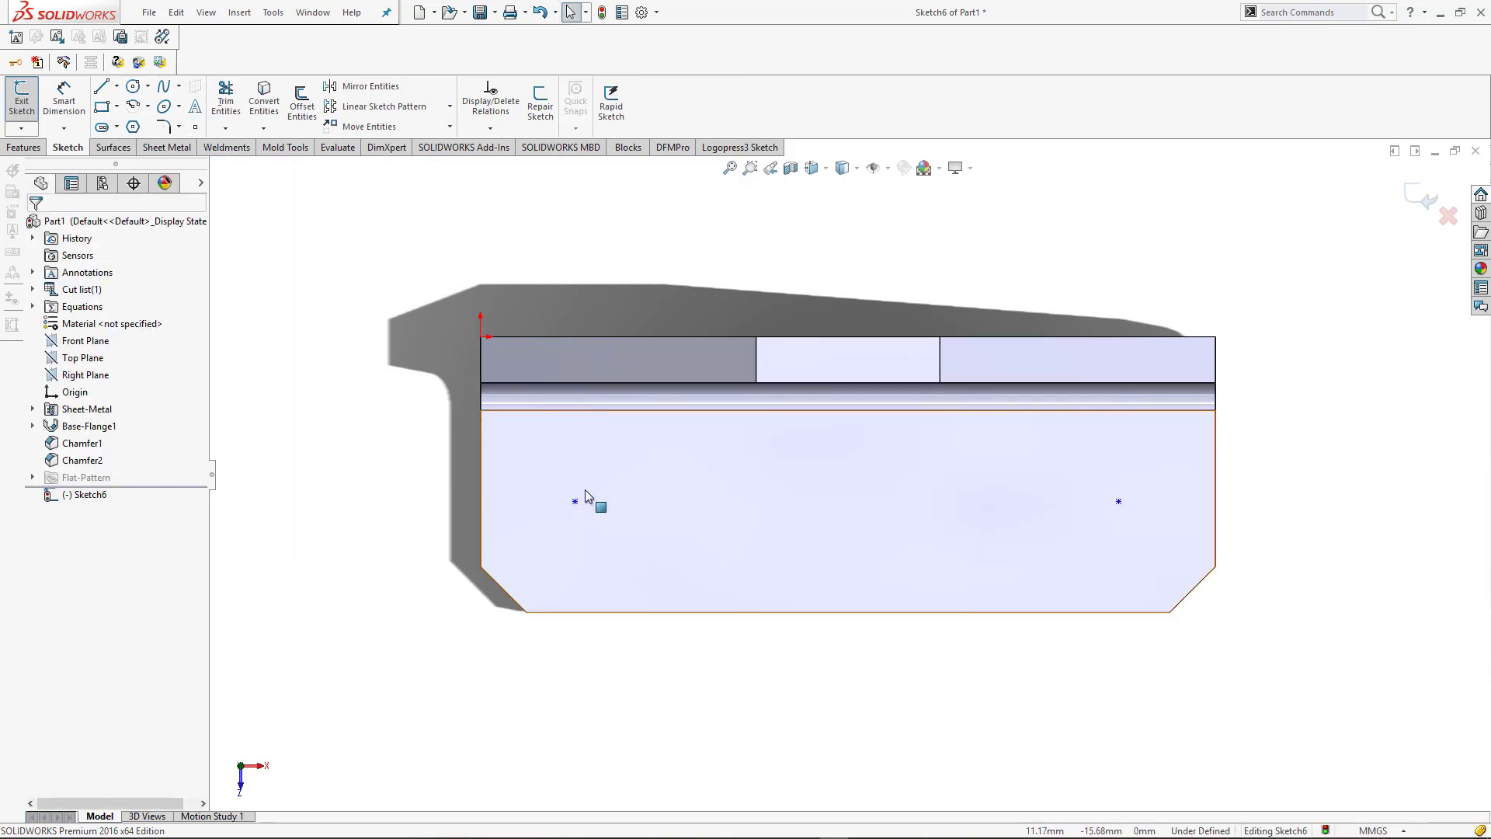
# - Align the two sketch points with a horizontal relation
pyautogui.click(577, 497)
pyautogui.keyDown('ctrl'); pyautogui.click(1119, 501); pyautogui.keyUp('ctrl')
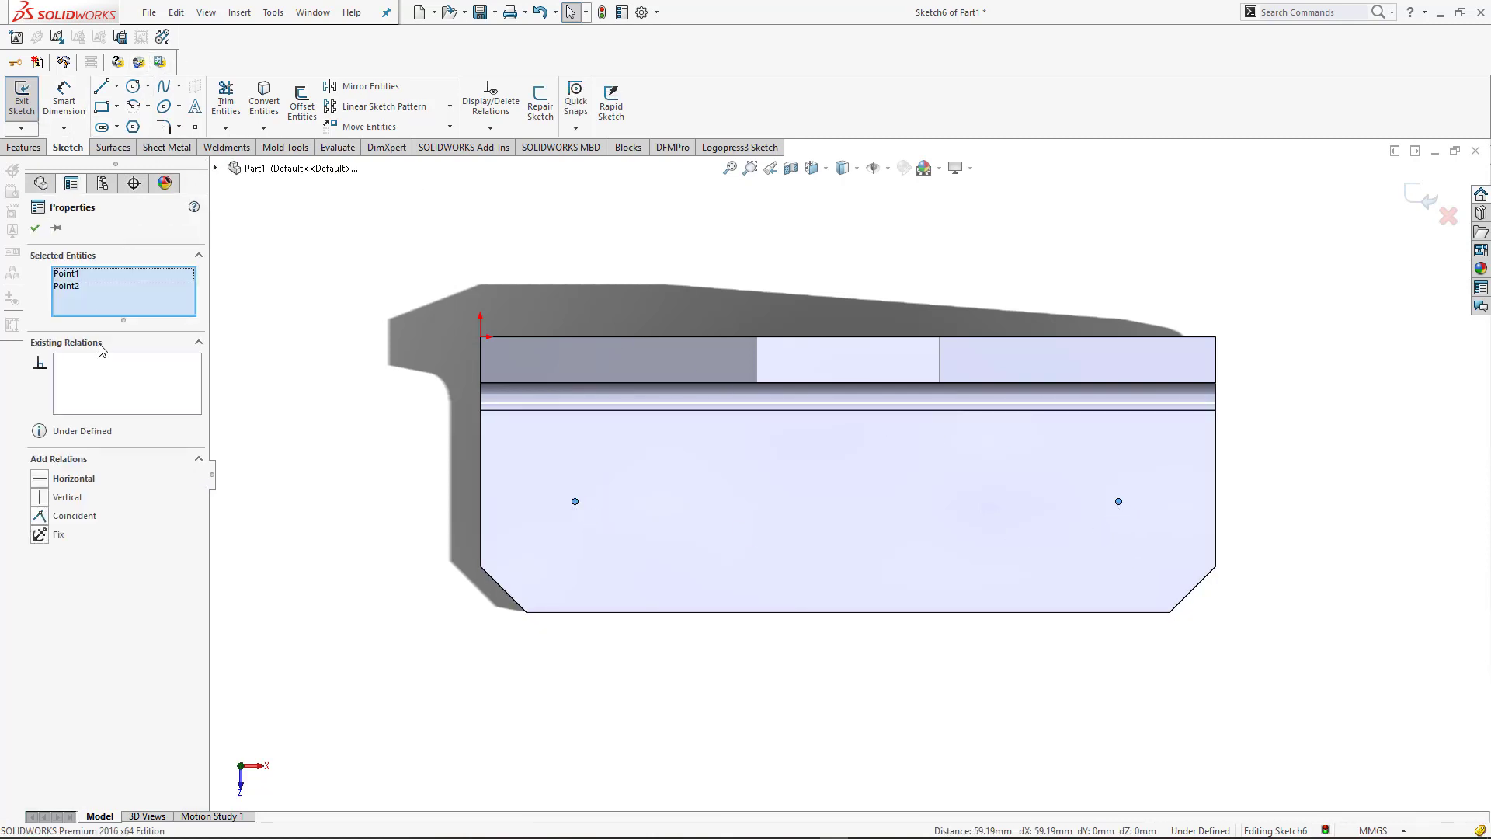
pyautogui.click(45, 478)
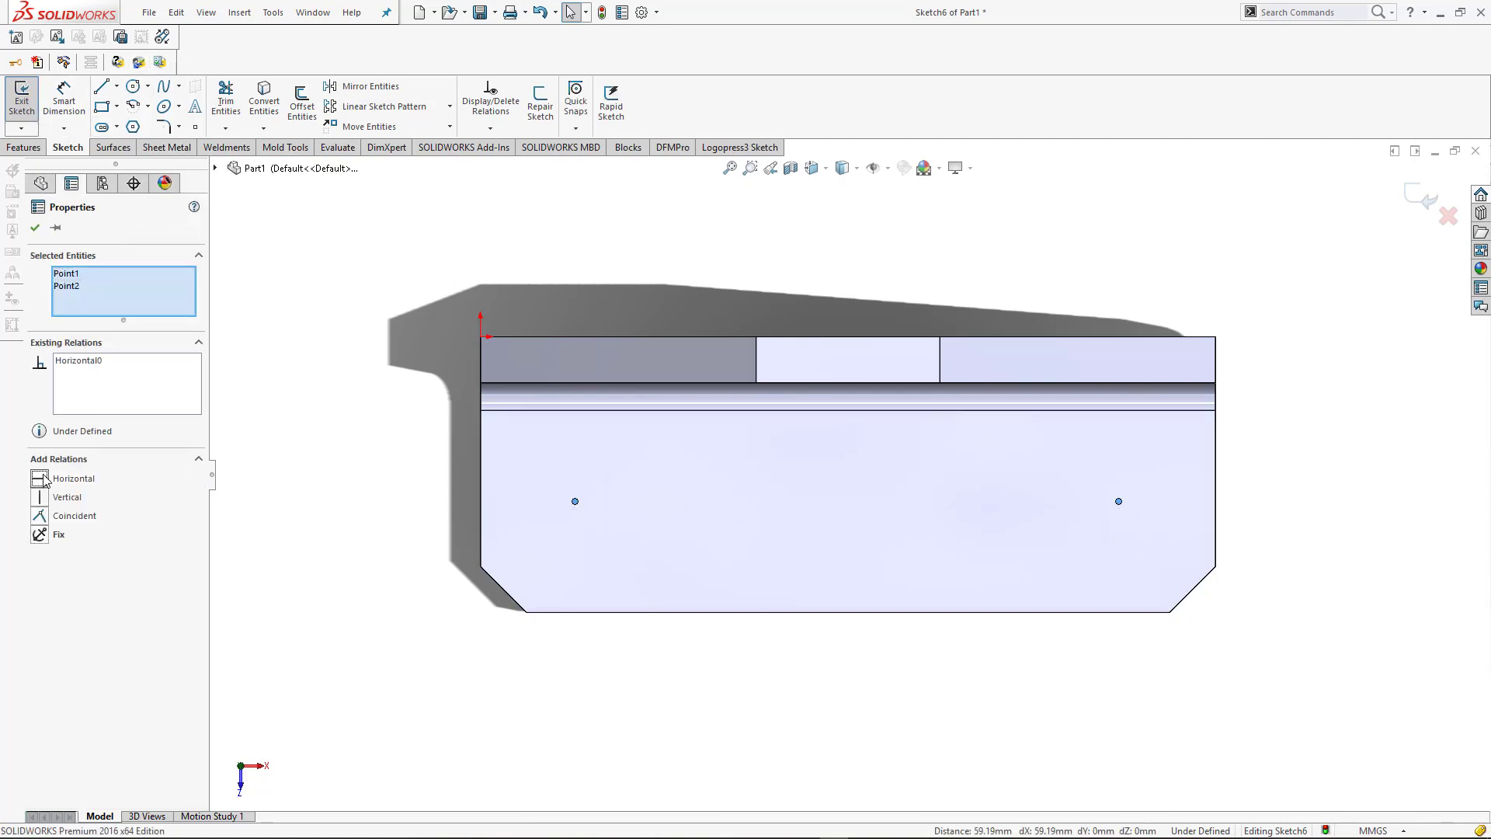
pyautogui.click(839, 740)
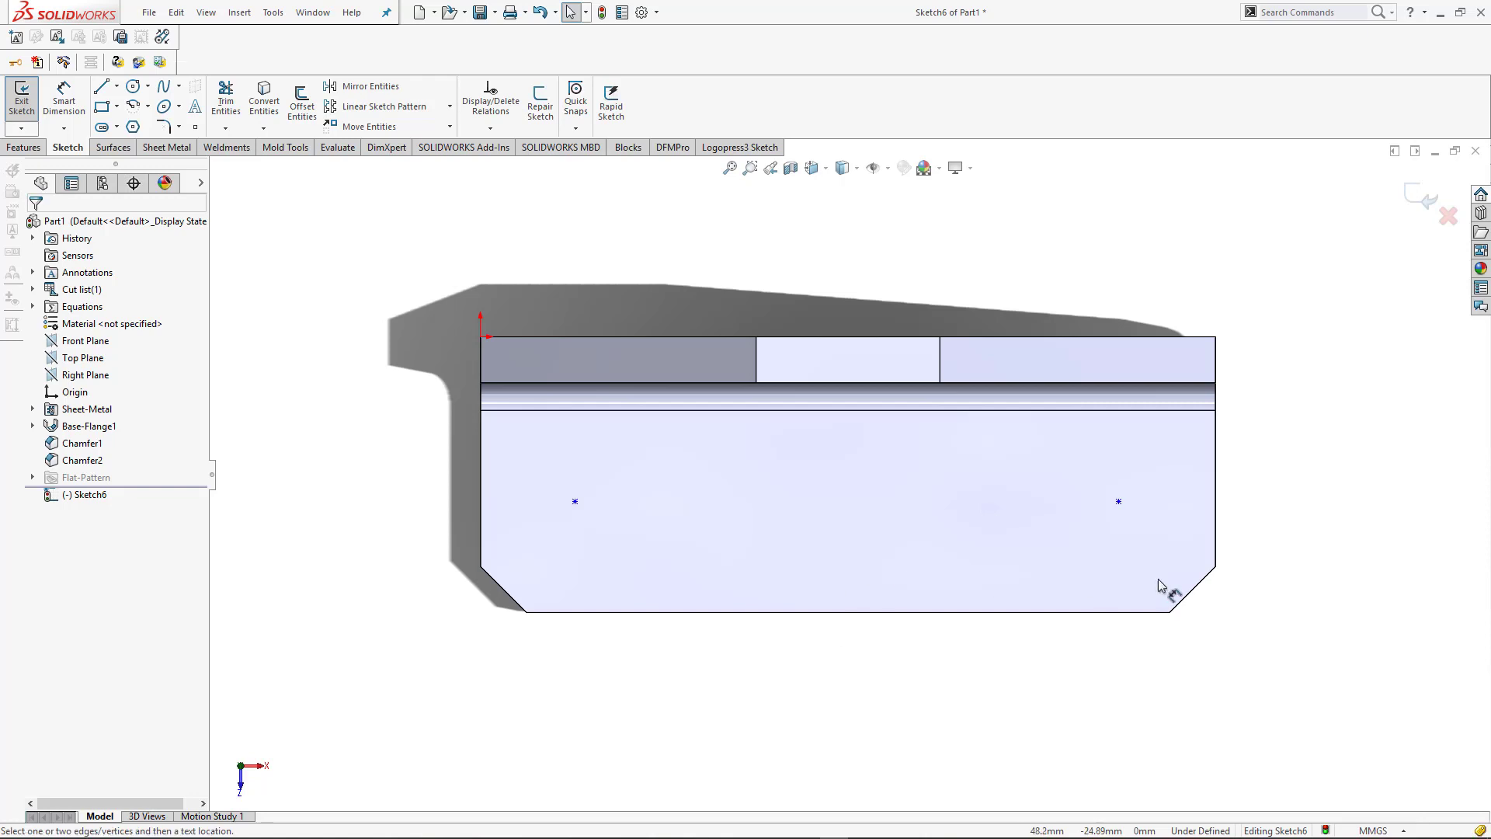
# - Dimension the right-hand point 15 mm from the horizontal flange's long outer edge
pyautogui.press('d')
pyautogui.click(1119, 501)
pyautogui.click(1148, 613)
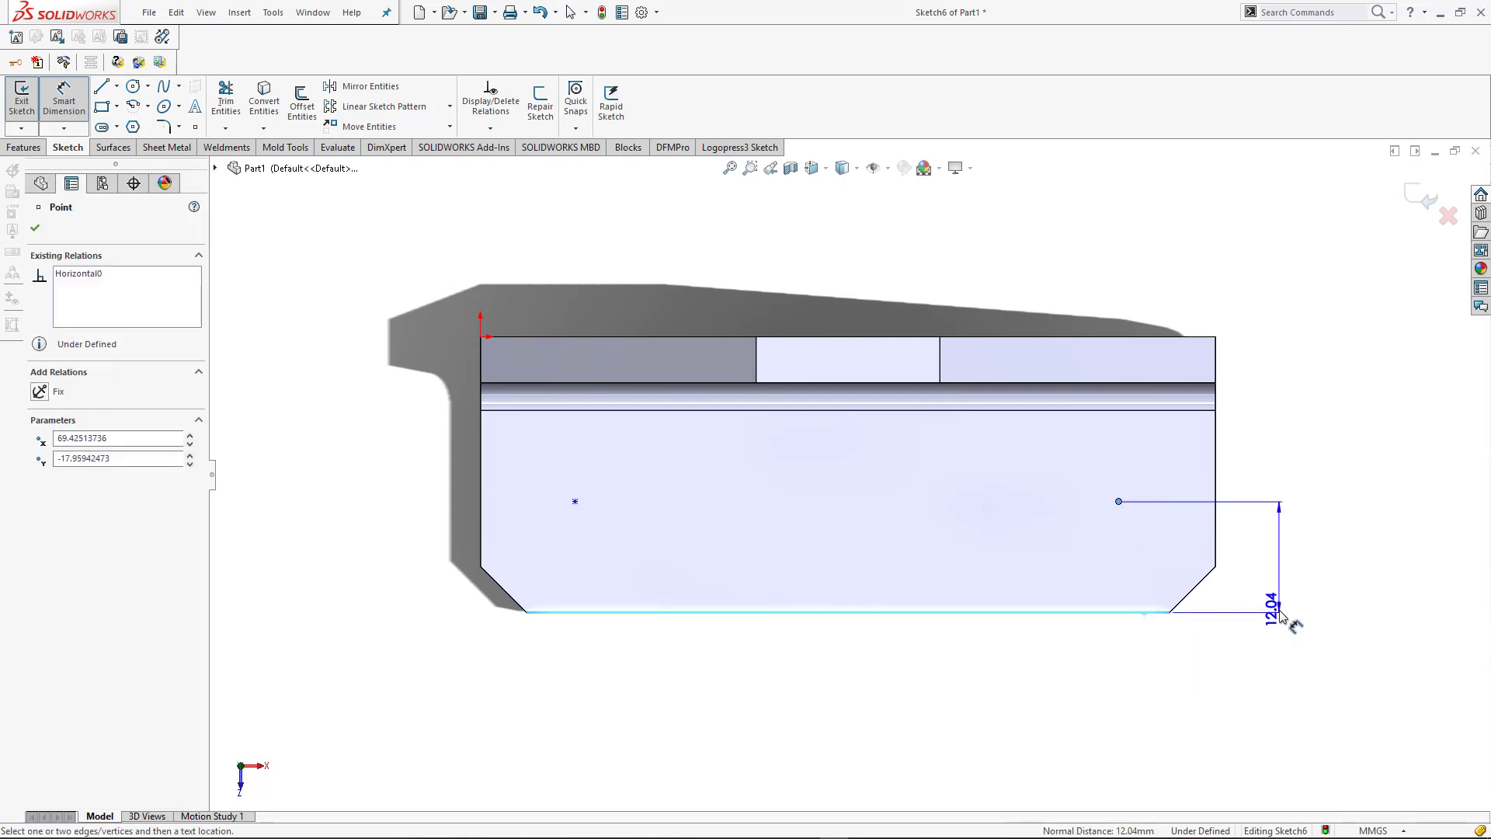
pyautogui.click(1274, 571)
pyautogui.write('15')
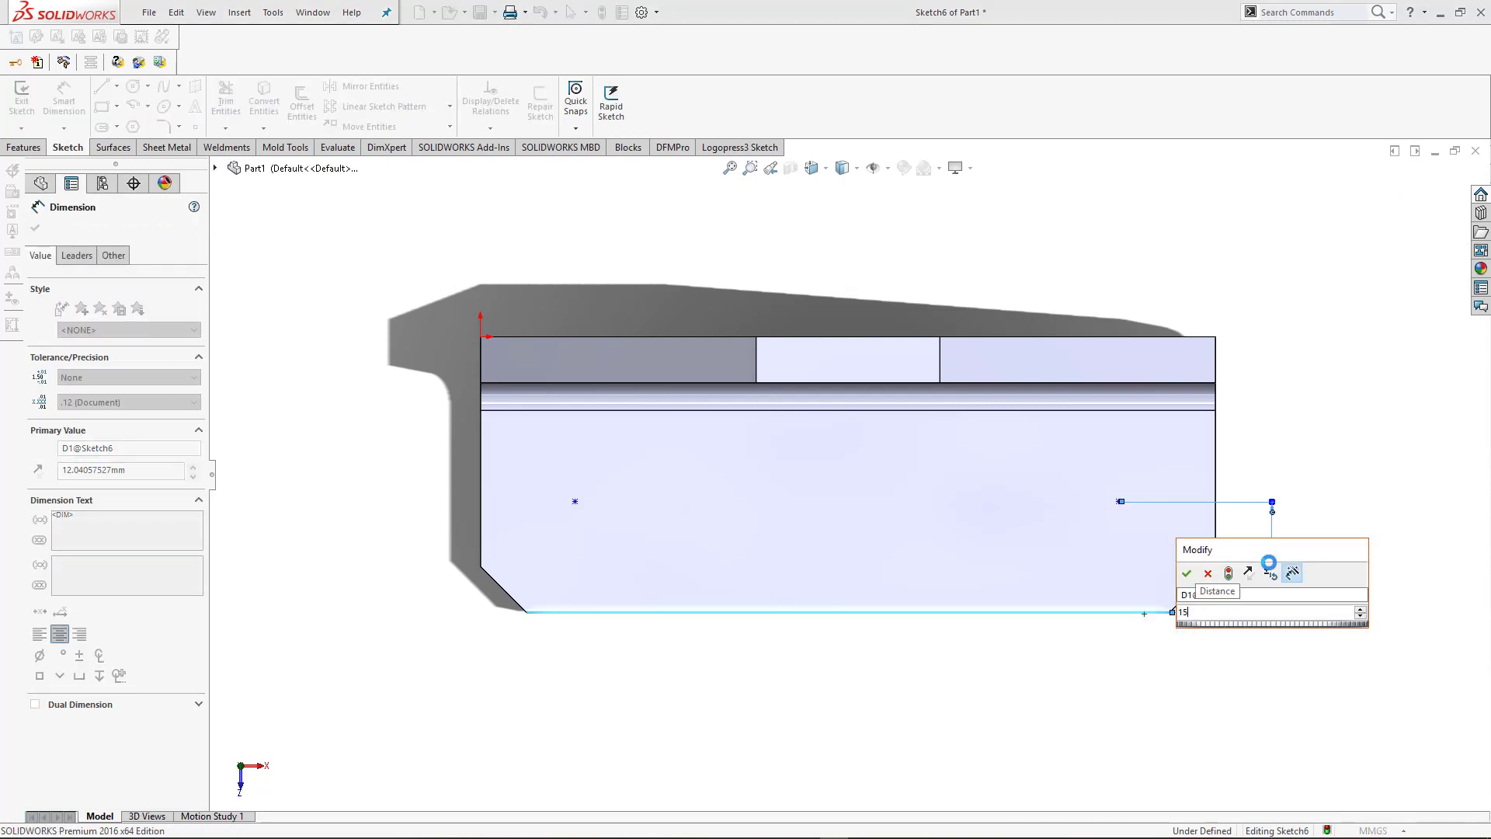
pyautogui.press('Return')
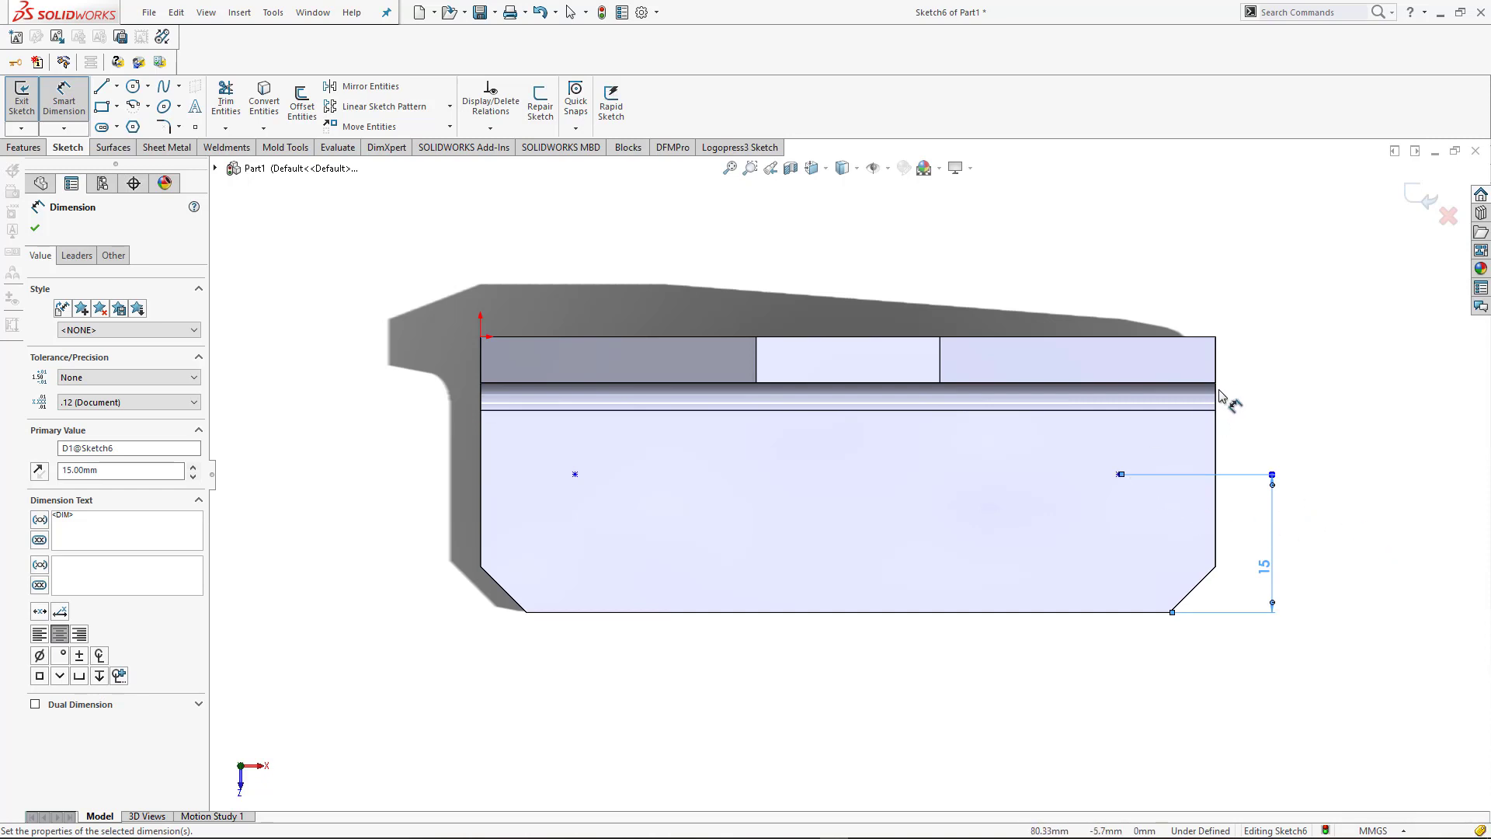
pyautogui.click(1381, 558)
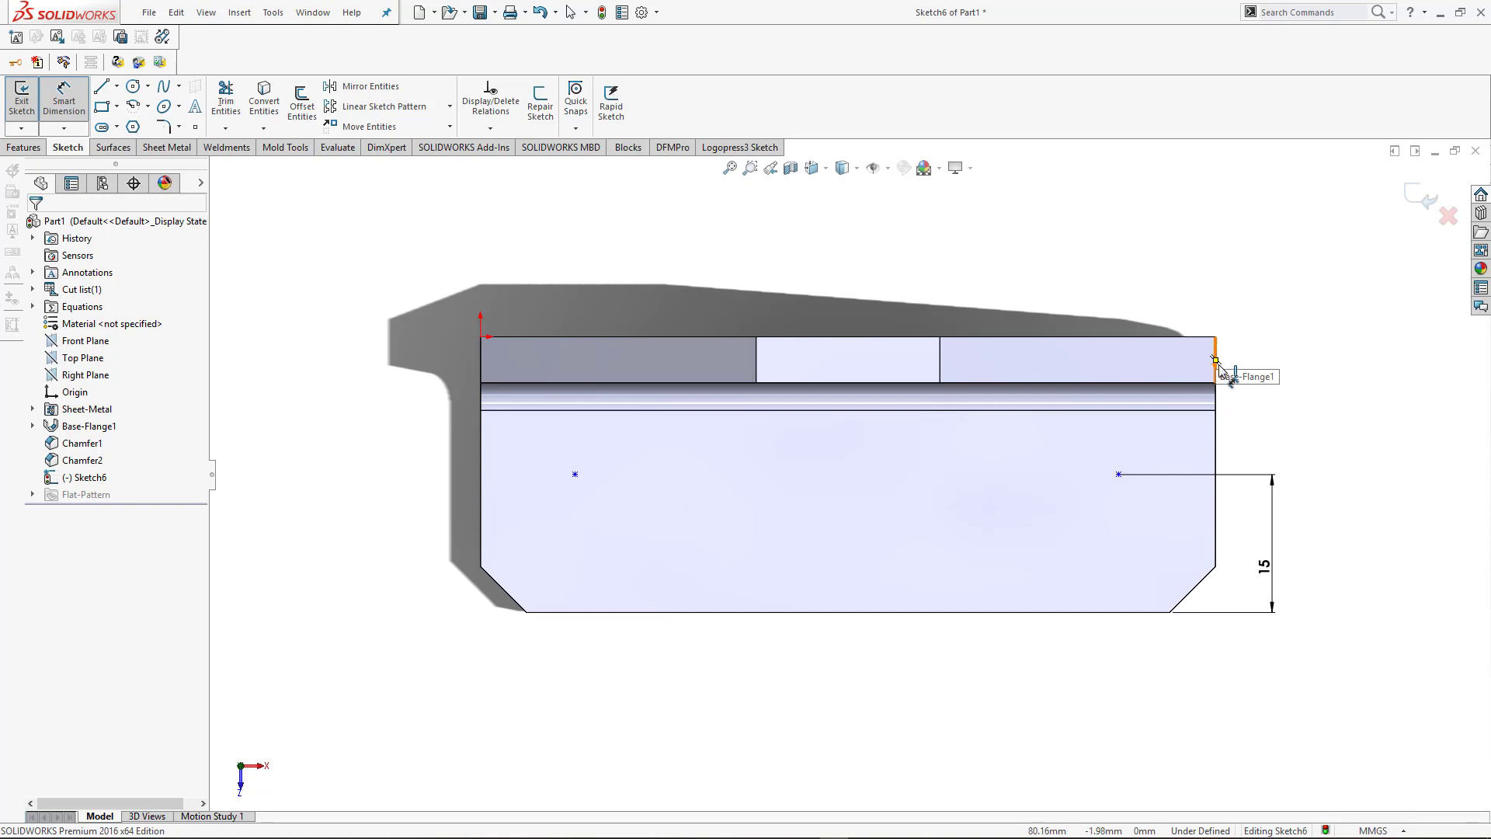
# - Change the point's distance from the flange's long outer edge to 12 mm
pyautogui.click(1118, 477)
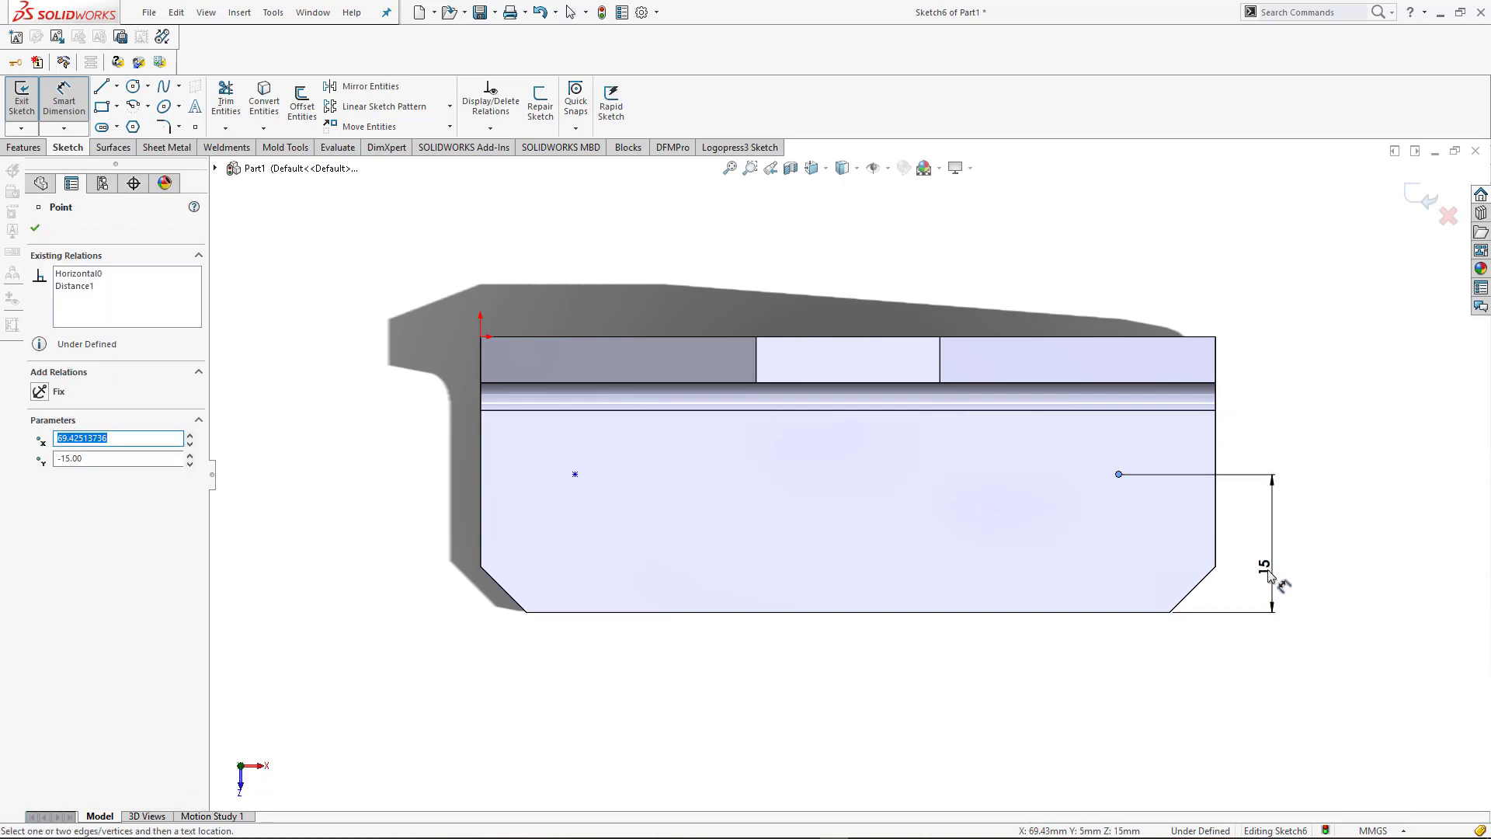
pyautogui.click(1342, 622)
pyautogui.click(1264, 572)
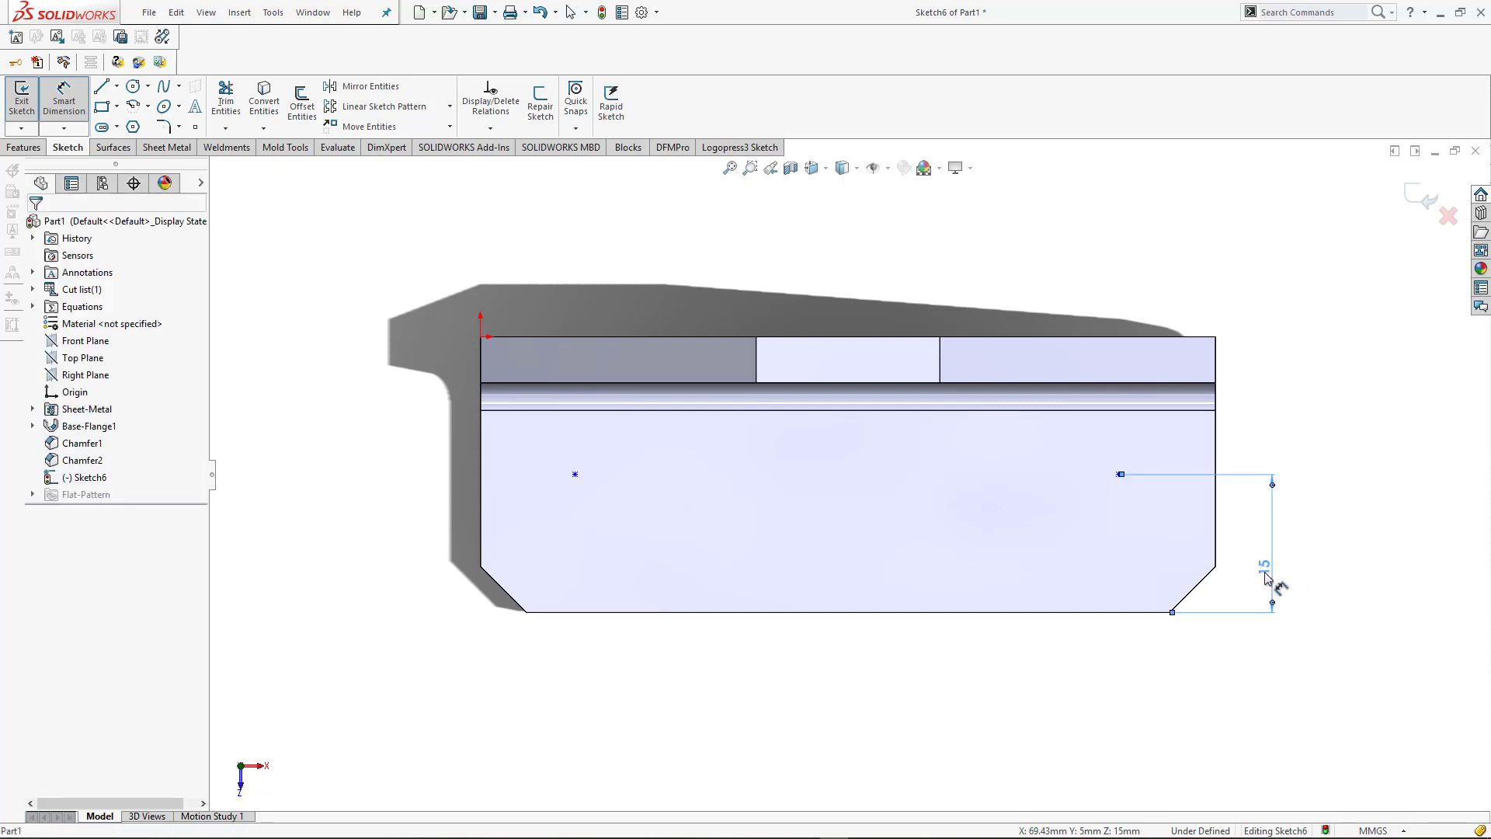
pyautogui.doubleClick(1265, 572)
pyautogui.write('12')
pyautogui.press('Return')
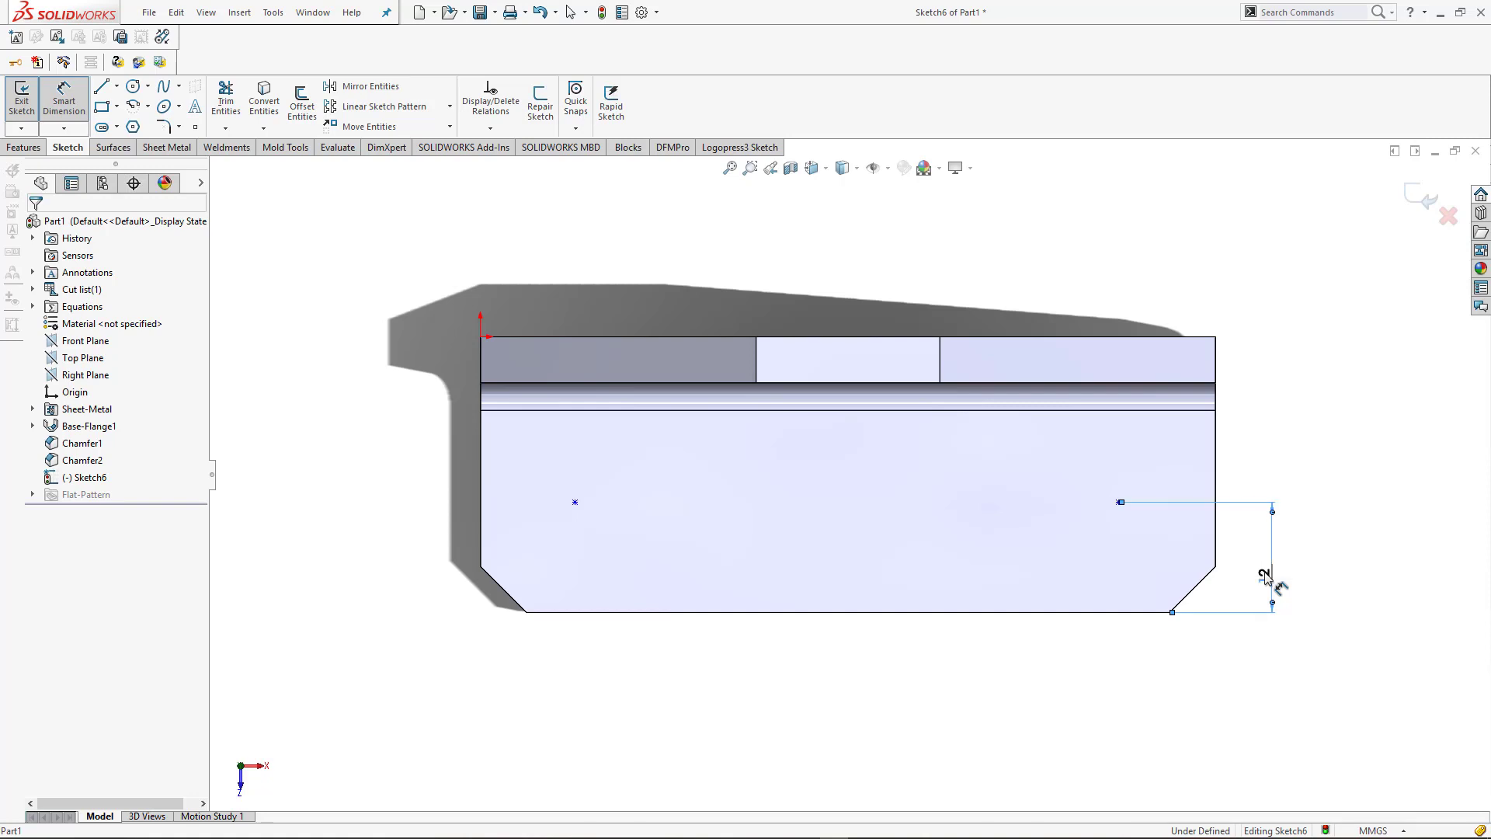
# - Dimension the spacing between the two sketch points as 60 mm
pyautogui.click(1119, 503)
pyautogui.click(575, 502)
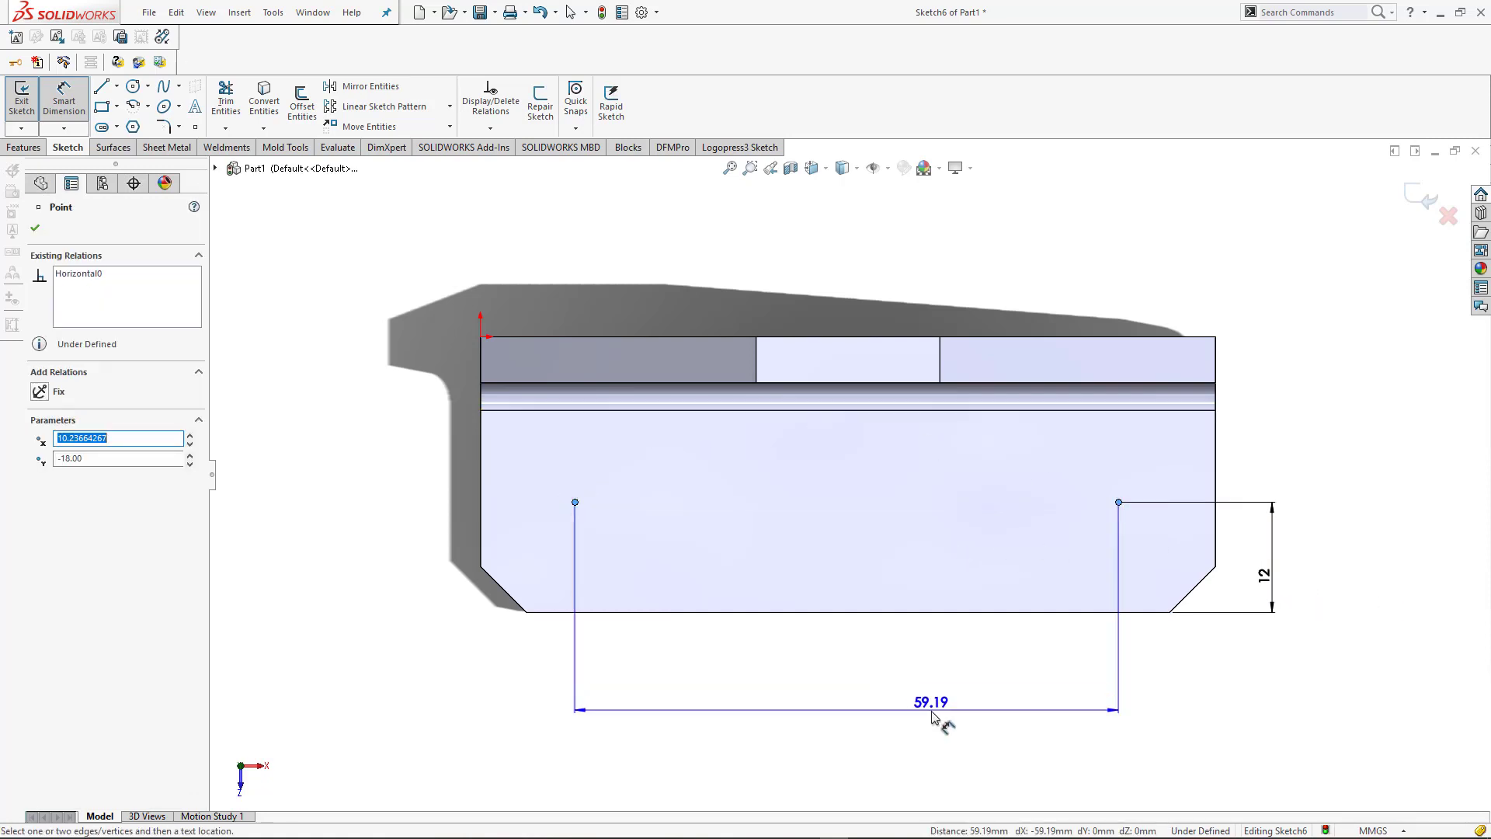
pyautogui.click(898, 708)
pyautogui.write('60')
pyautogui.press('Return')
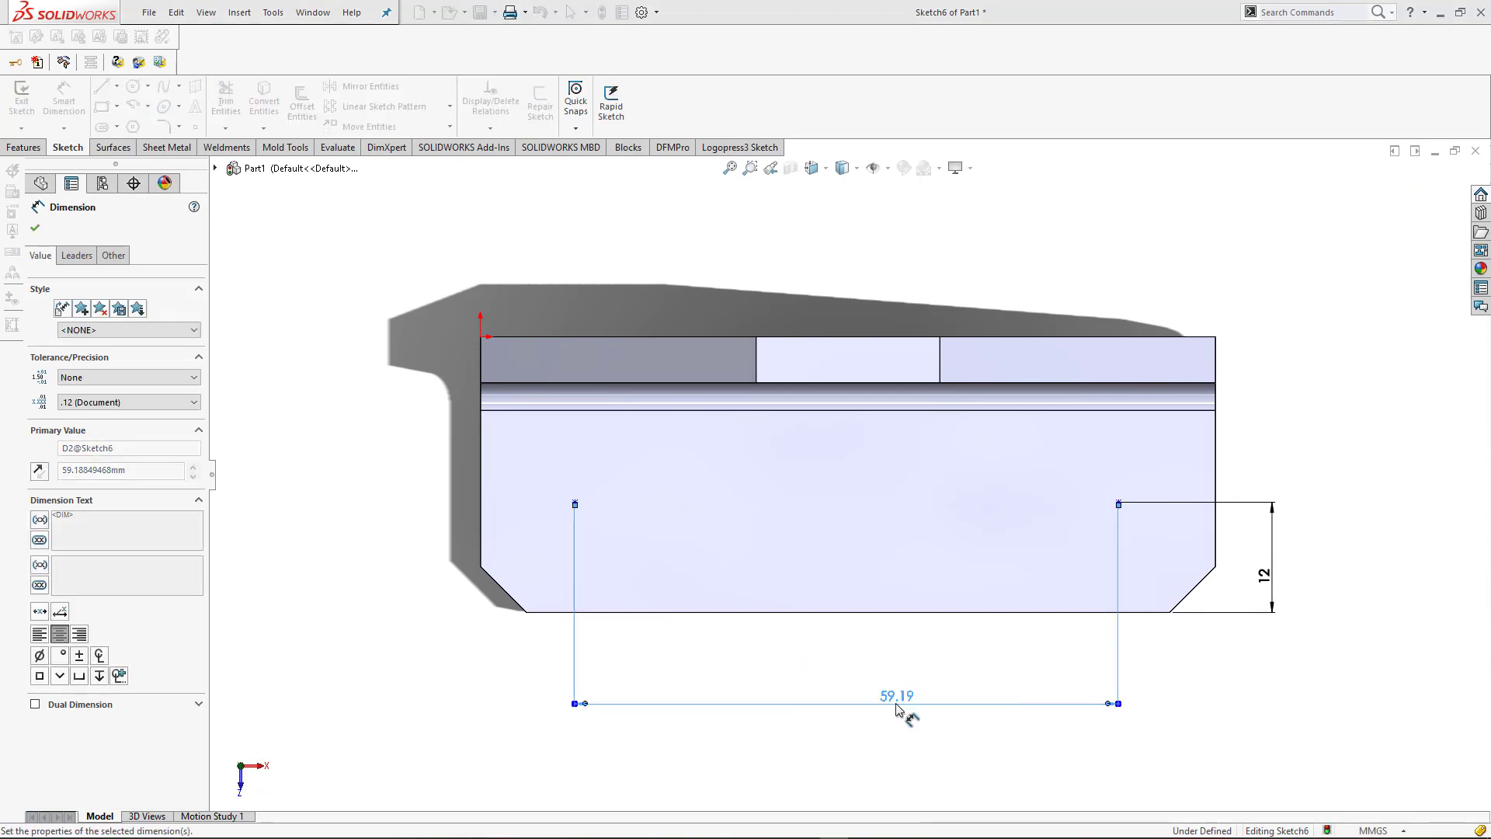
pyautogui.hotkey('ctrl', '7')
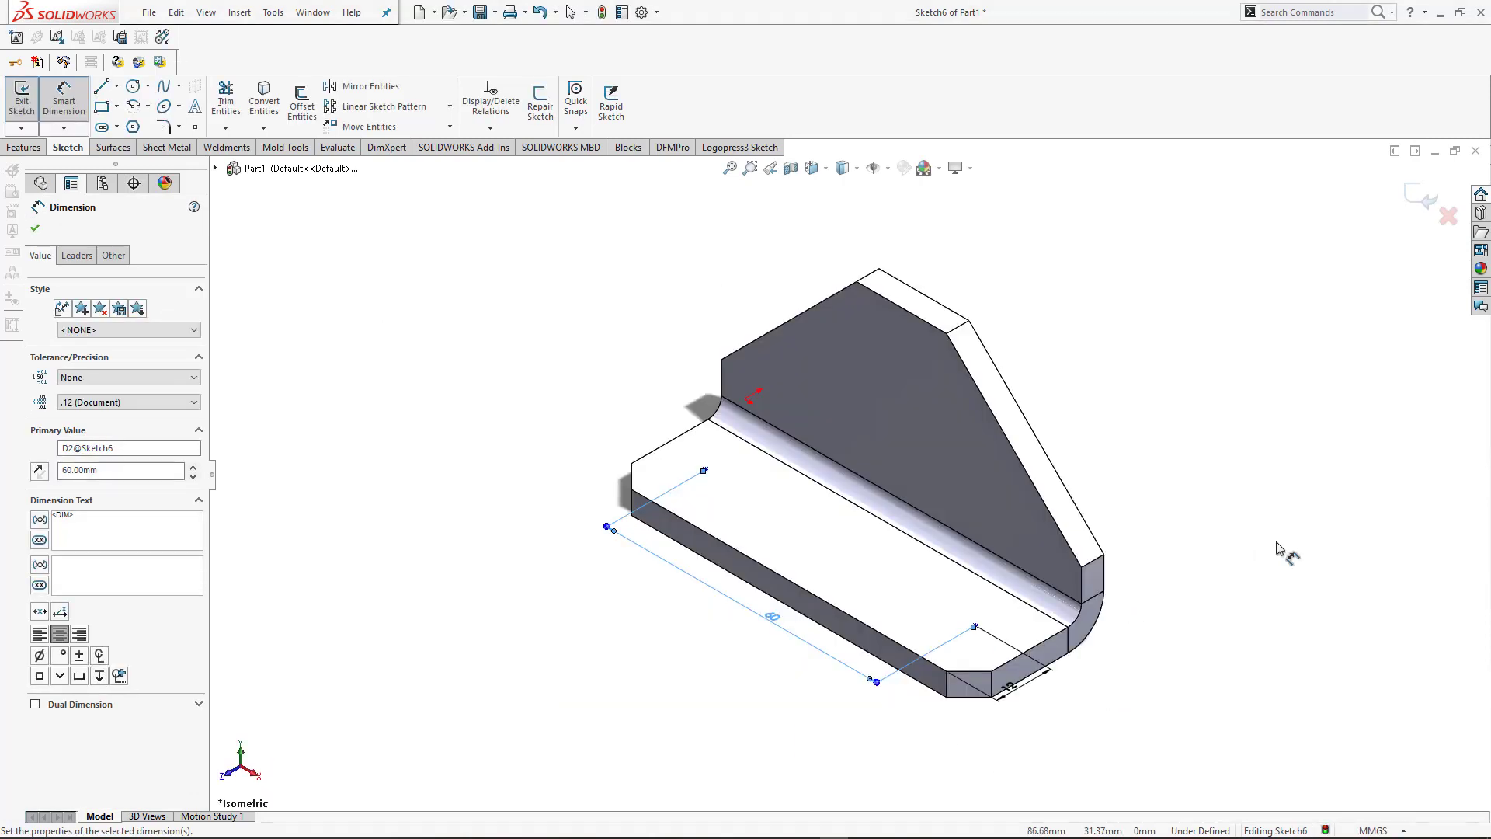
pyautogui.press('Escape')
pyautogui.press('Escape')
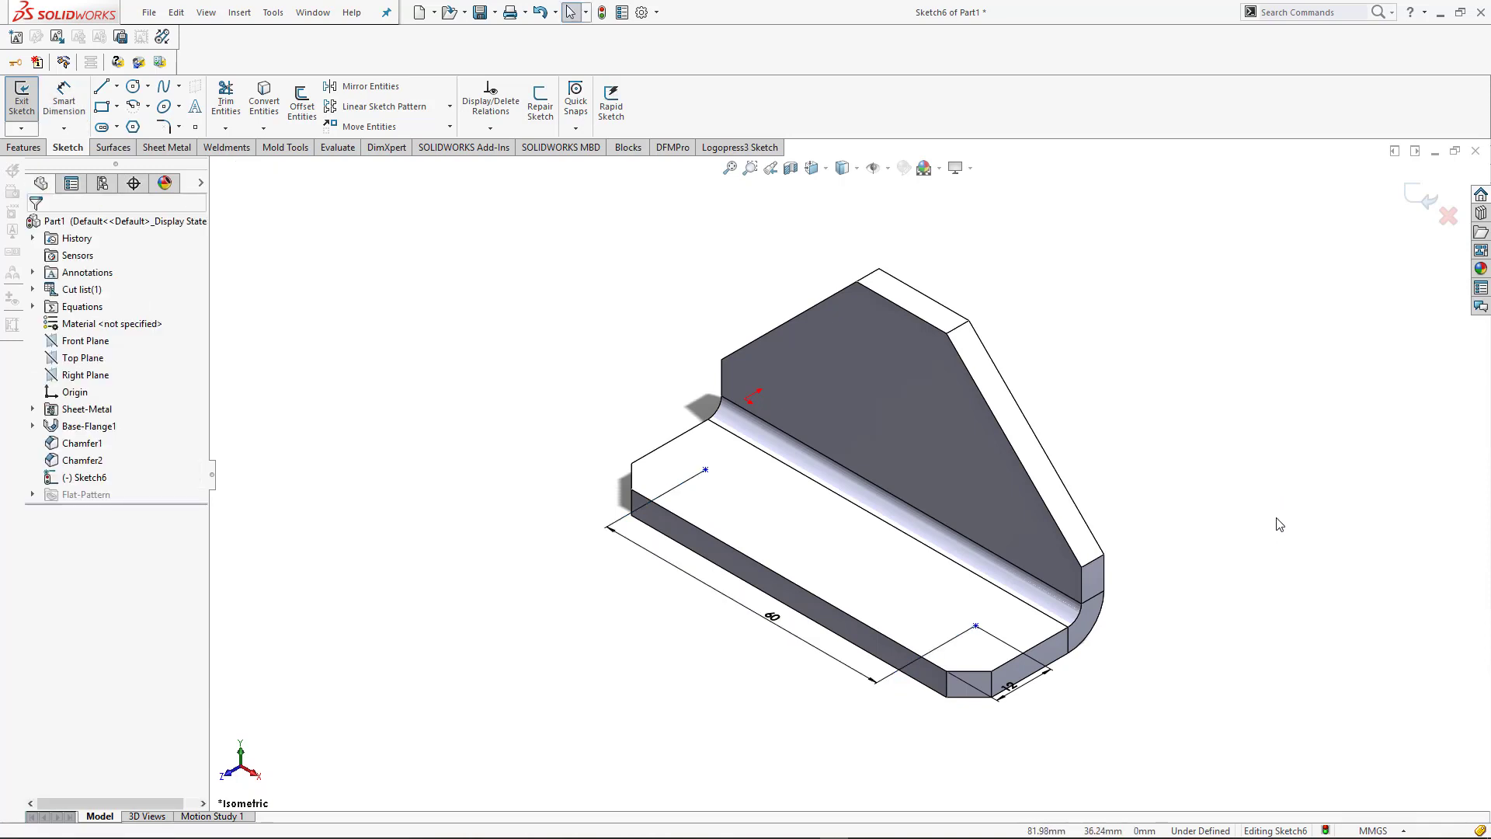
# - Dimension the right-hand point 10 mm from the flange's adjacent short side edge and finish the sketch
pyautogui.press('d')
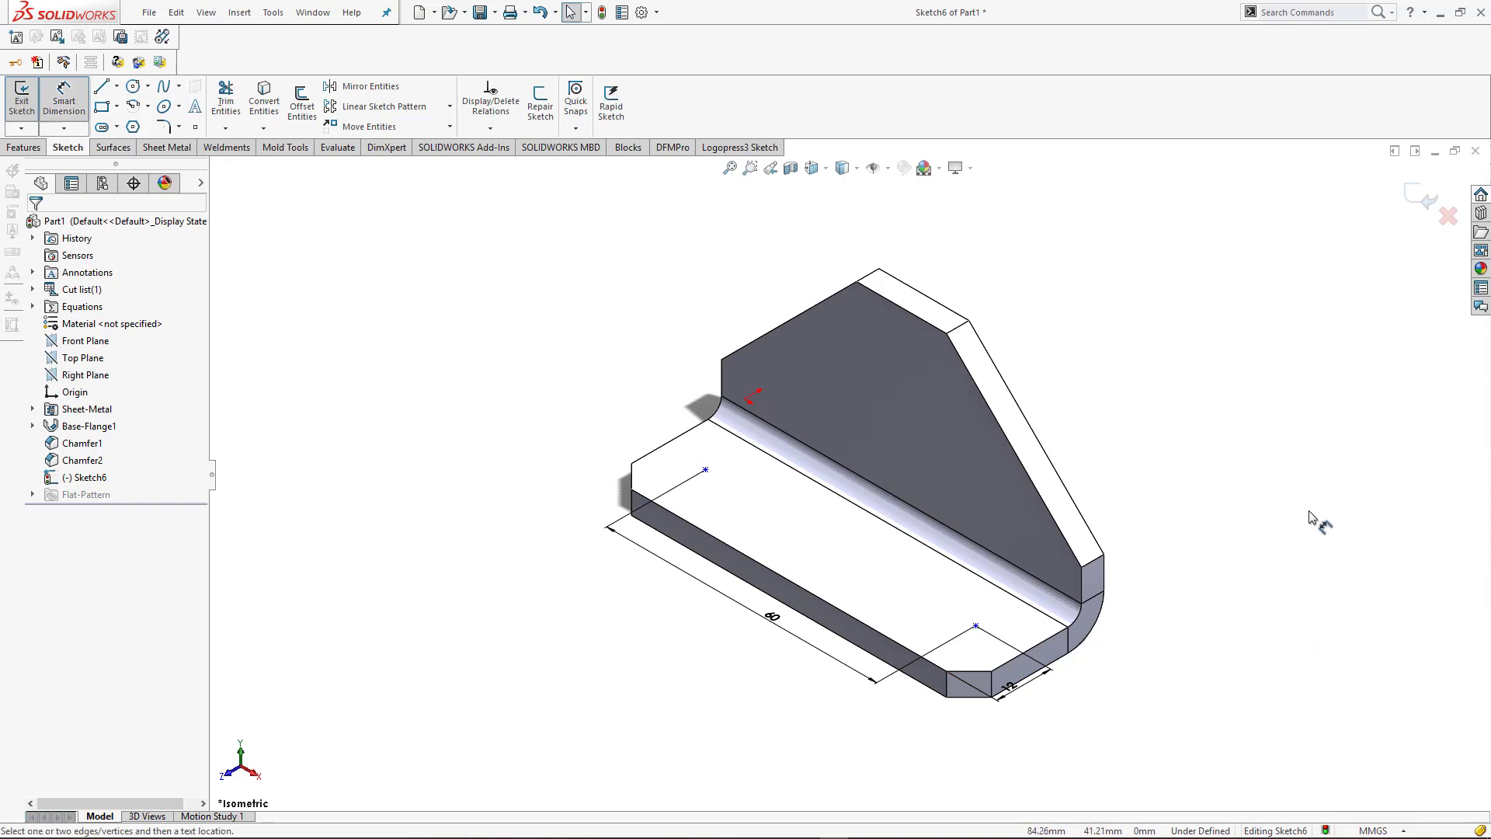
pyautogui.click(1009, 688)
pyautogui.click(1010, 687)
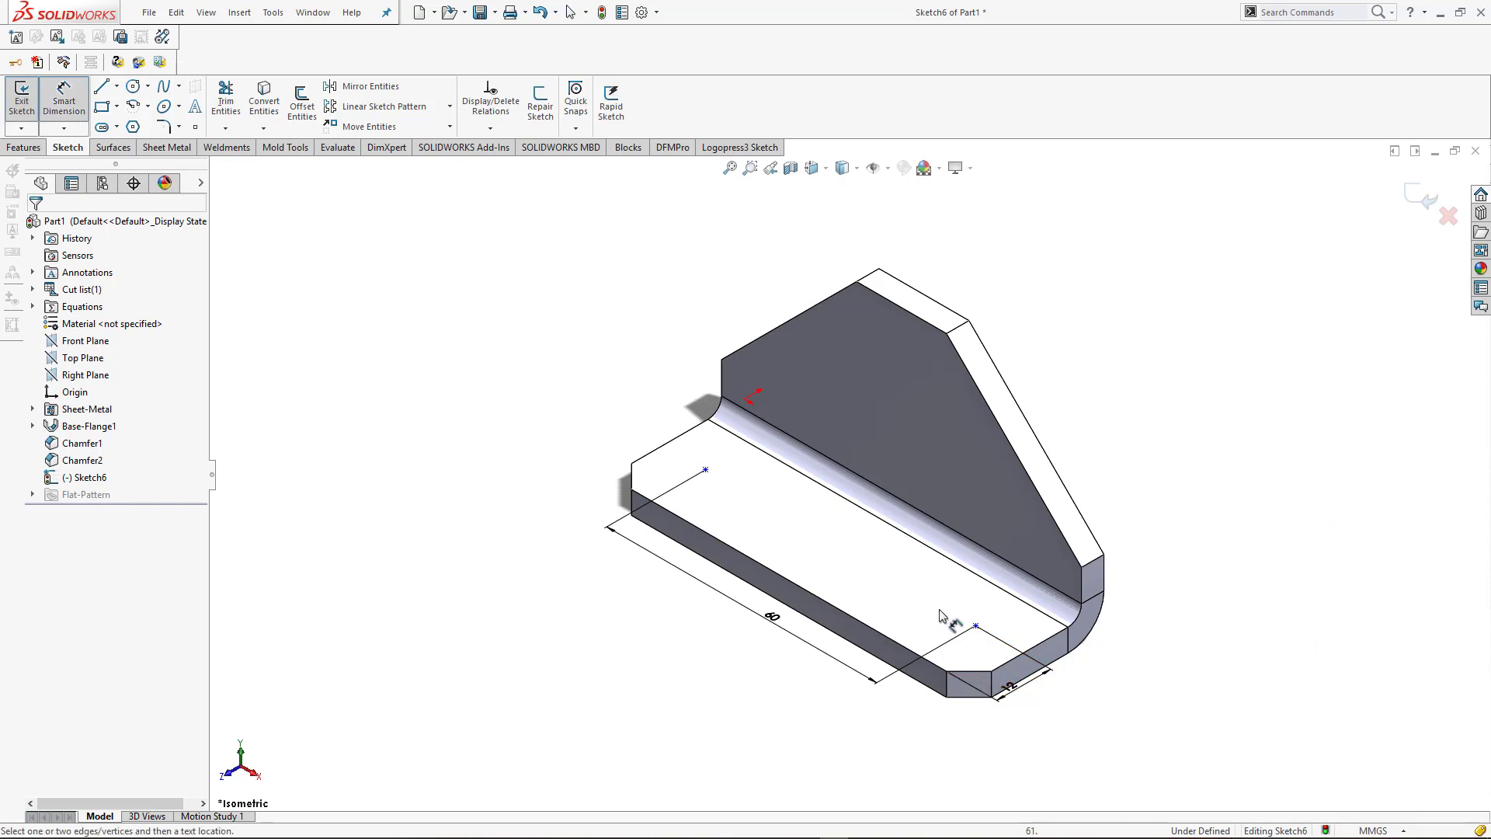
pyautogui.click(976, 626)
pyautogui.click(1030, 650)
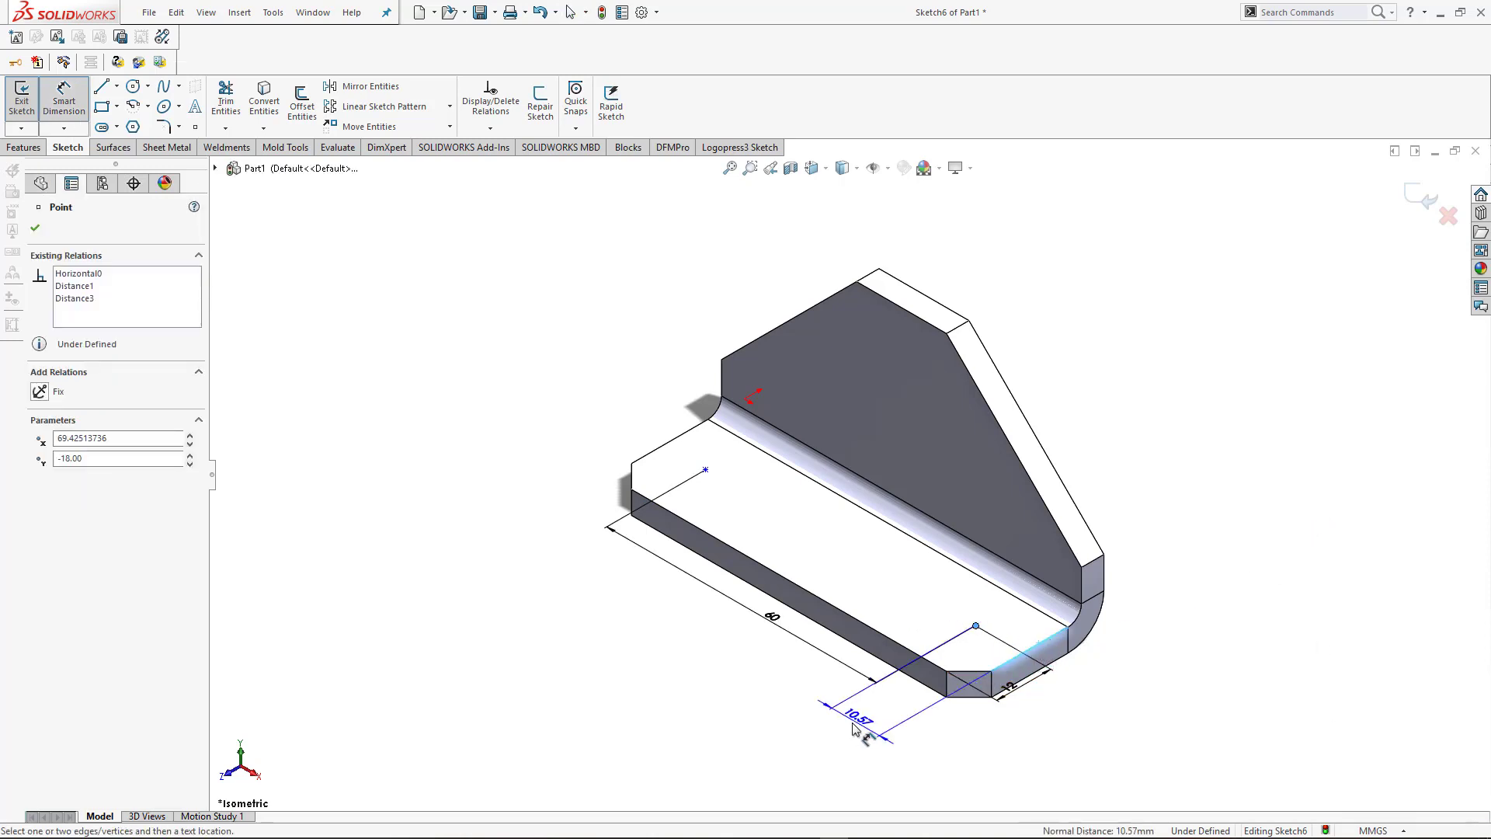
pyautogui.click(892, 710)
pyautogui.write('10')
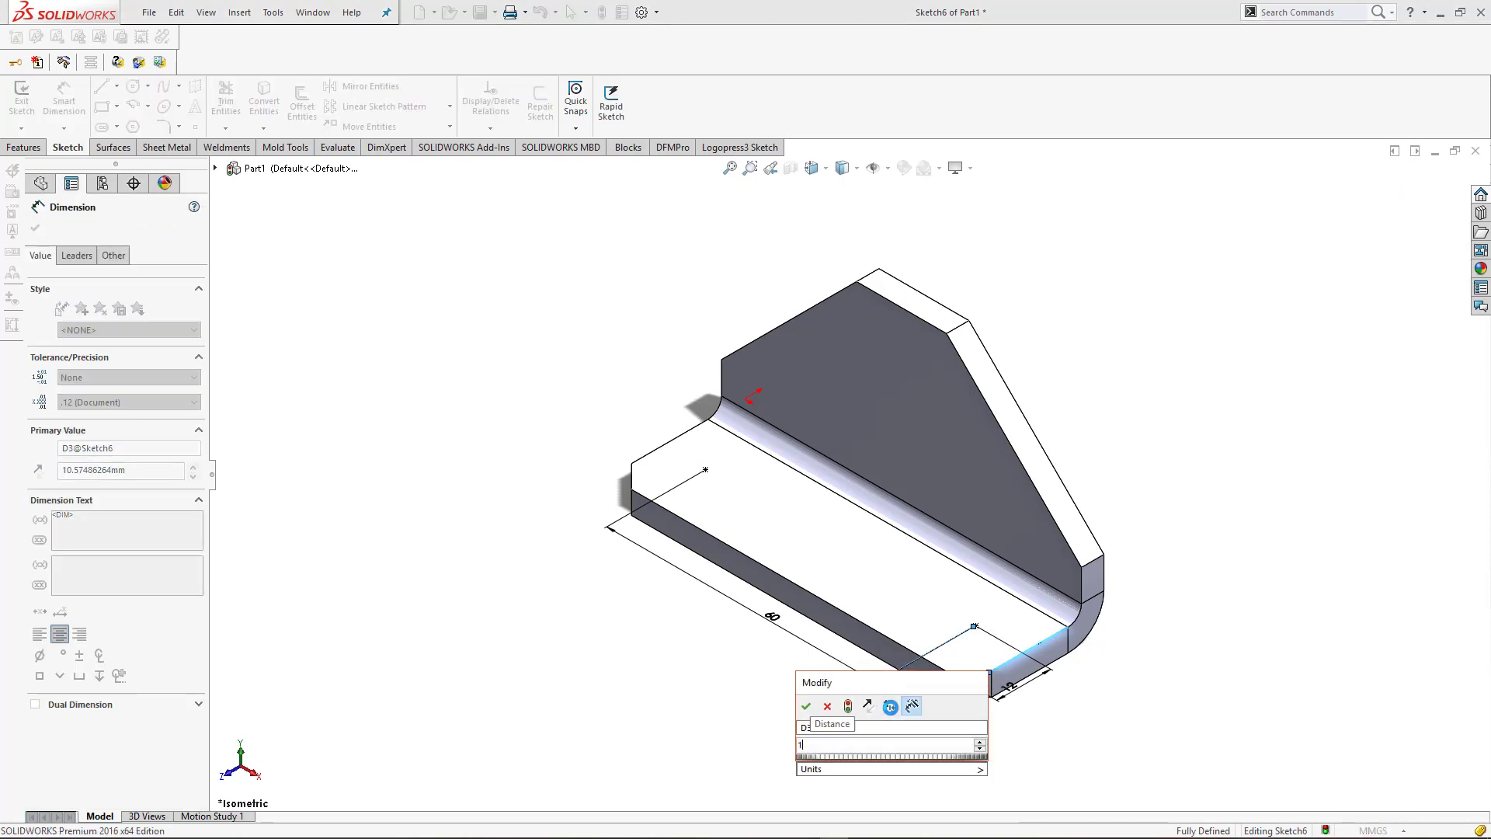
pyautogui.press('Return')
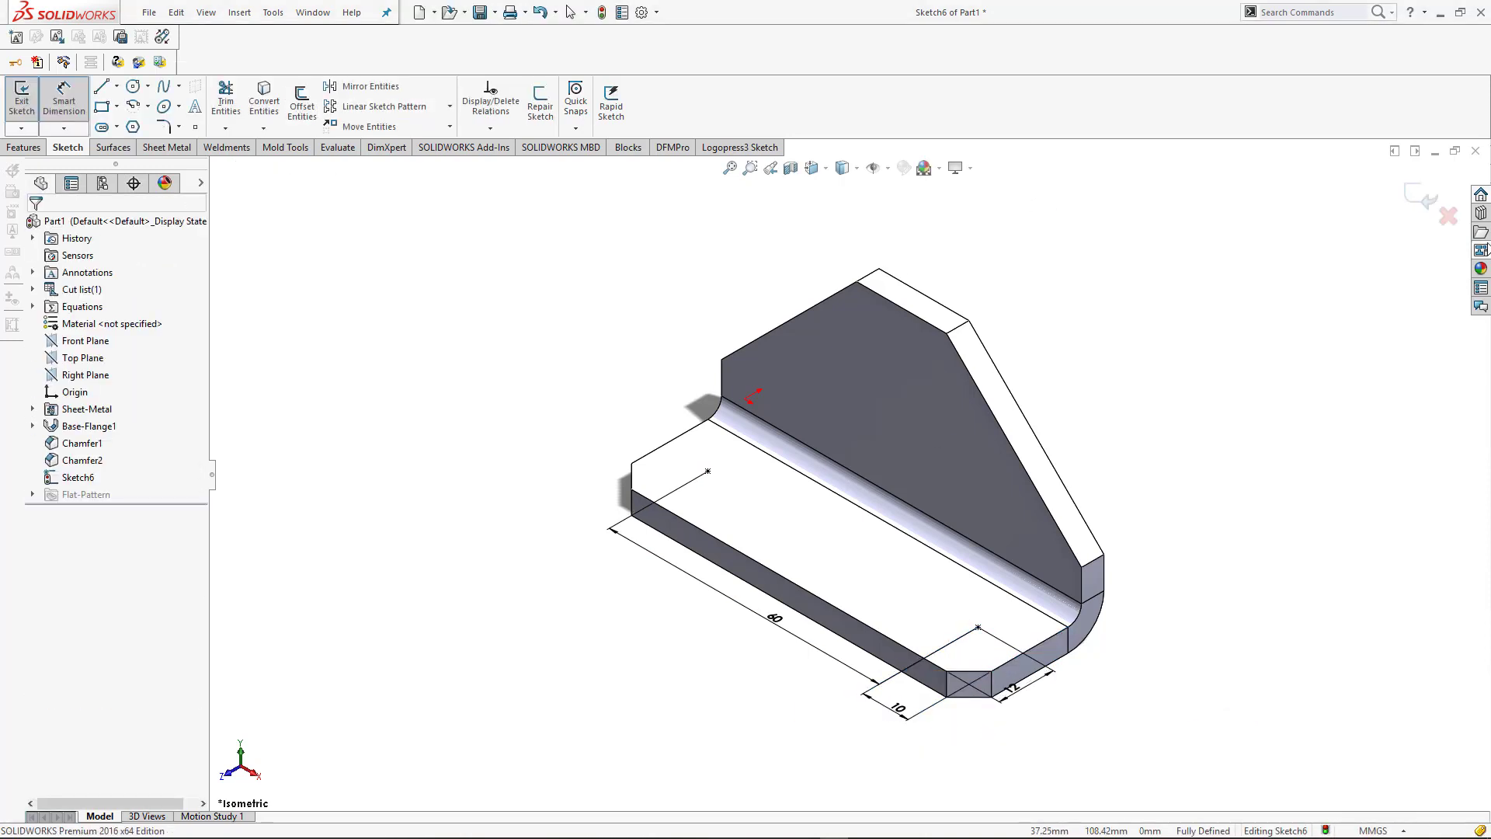
pyautogui.click(1426, 203)
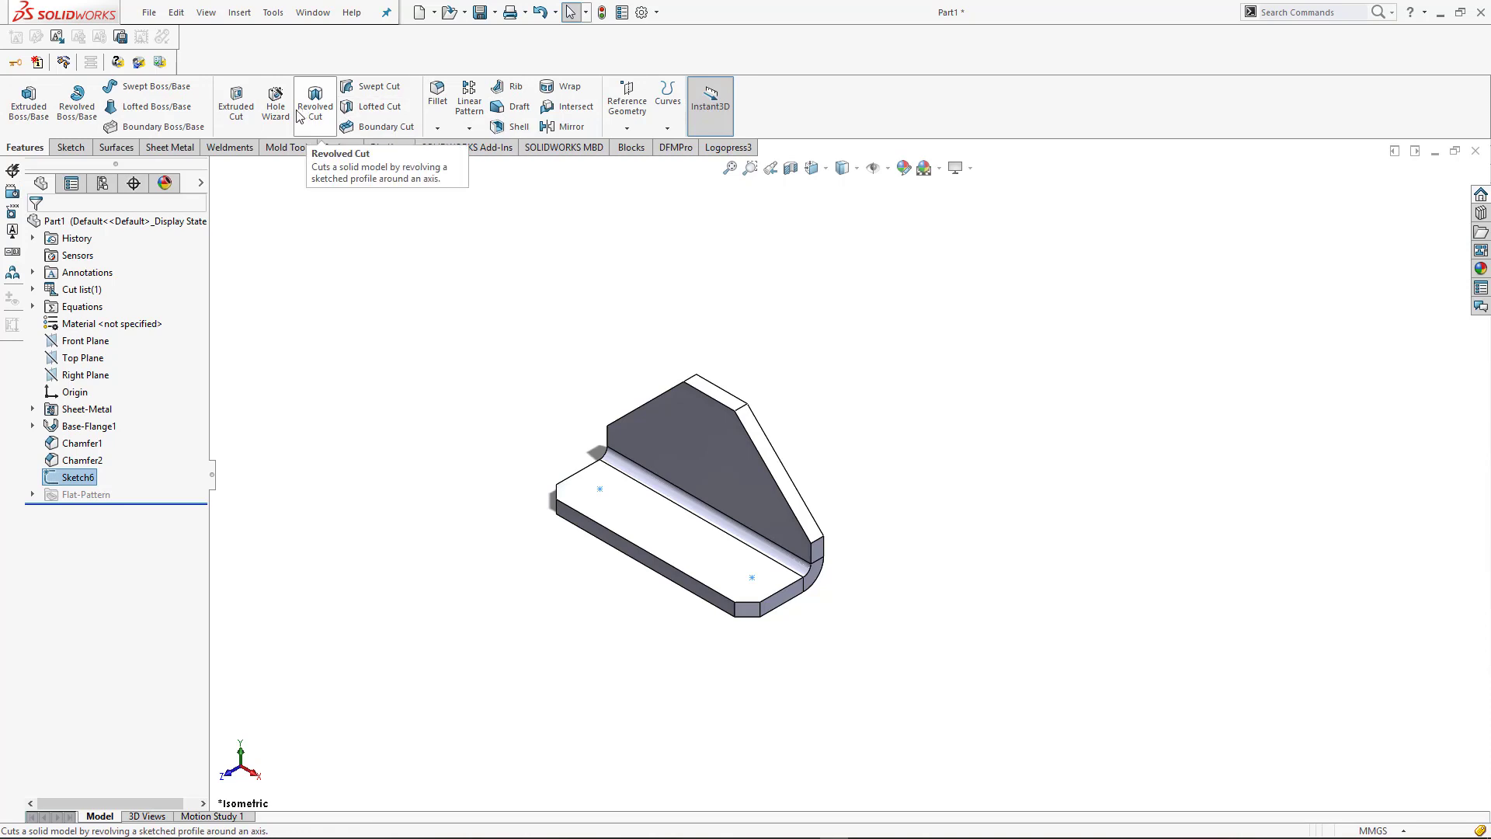
# - Set up a Hole Wizard hole to the DIN standard with type Tap Drills and size M6x0.75
pyautogui.click(276, 97)
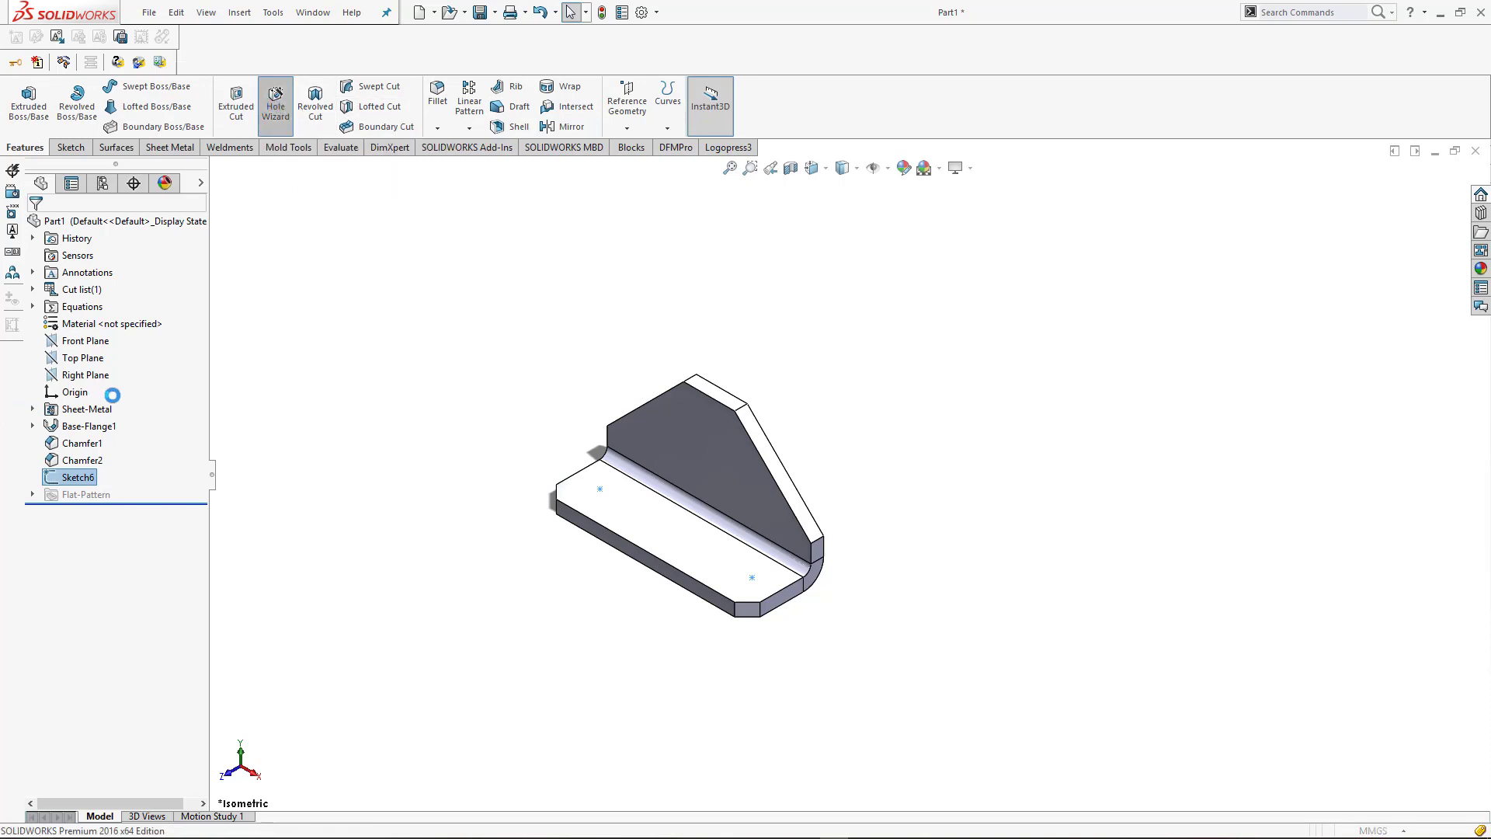
pyautogui.click(84, 553)
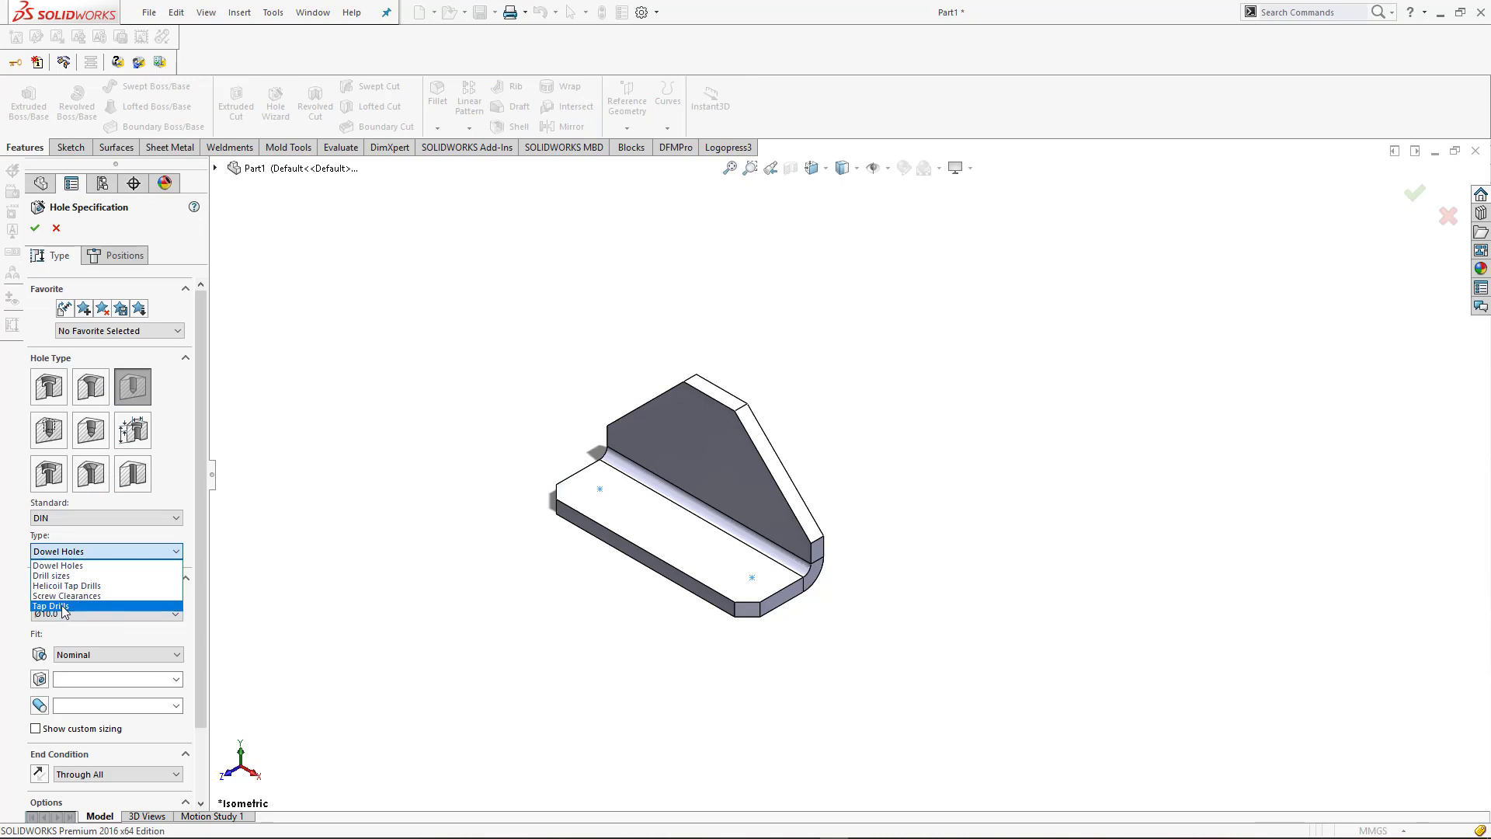
pyautogui.click(62, 606)
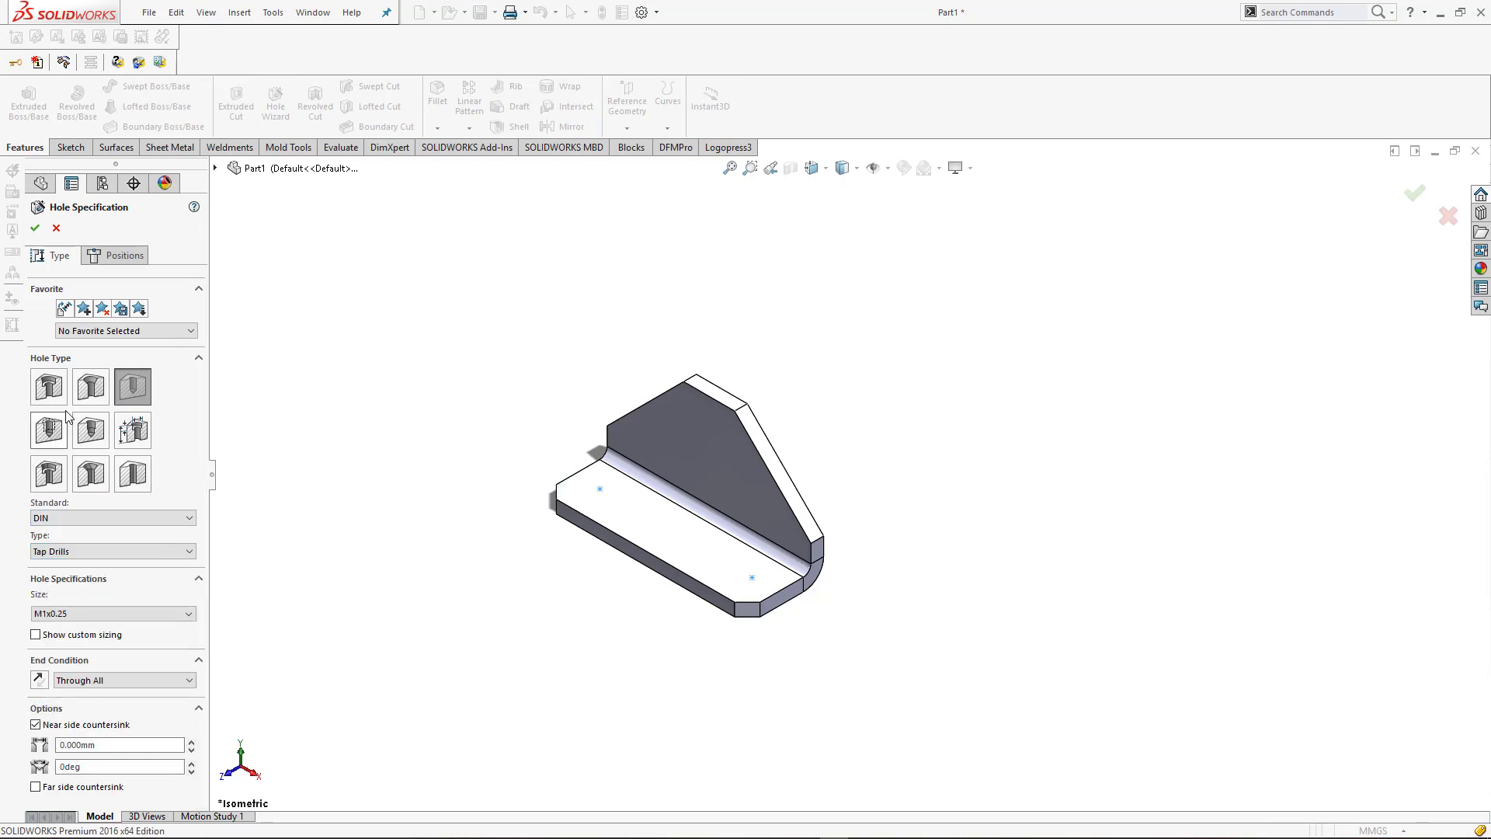
pyautogui.click(75, 612)
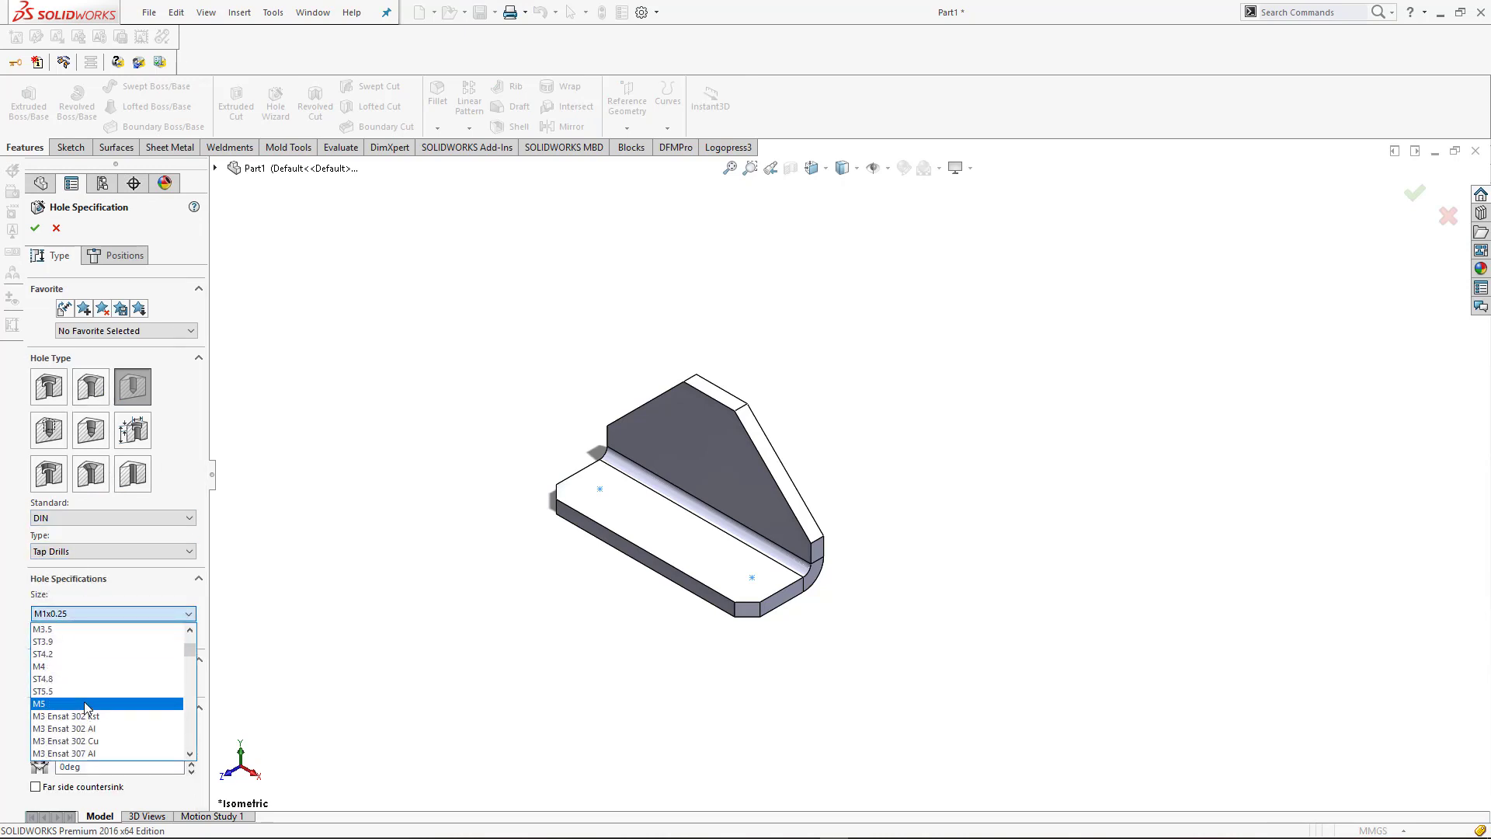
pyautogui.scroll(-5, 85, 703)
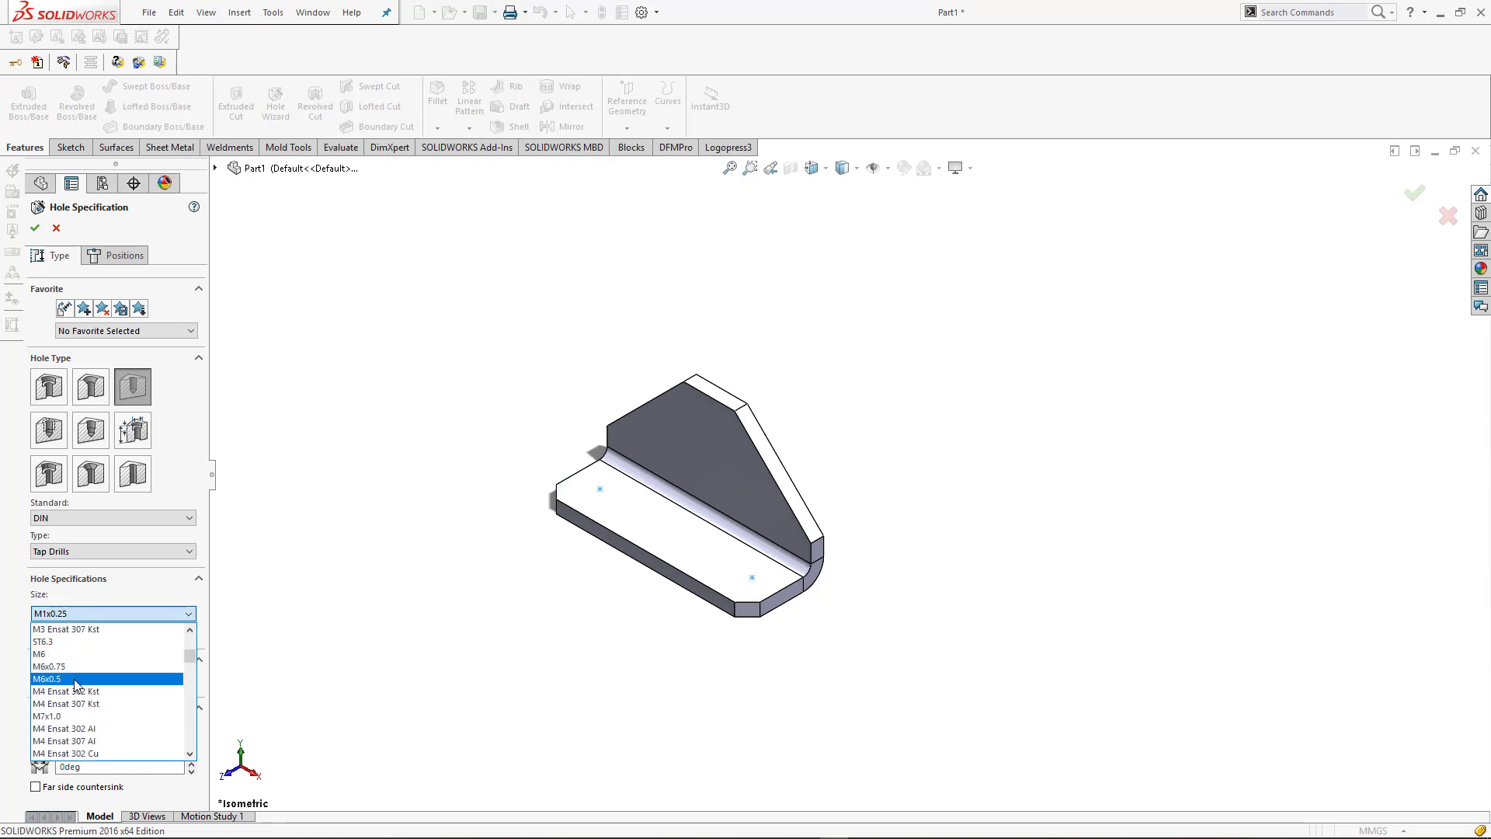
pyautogui.click(75, 666)
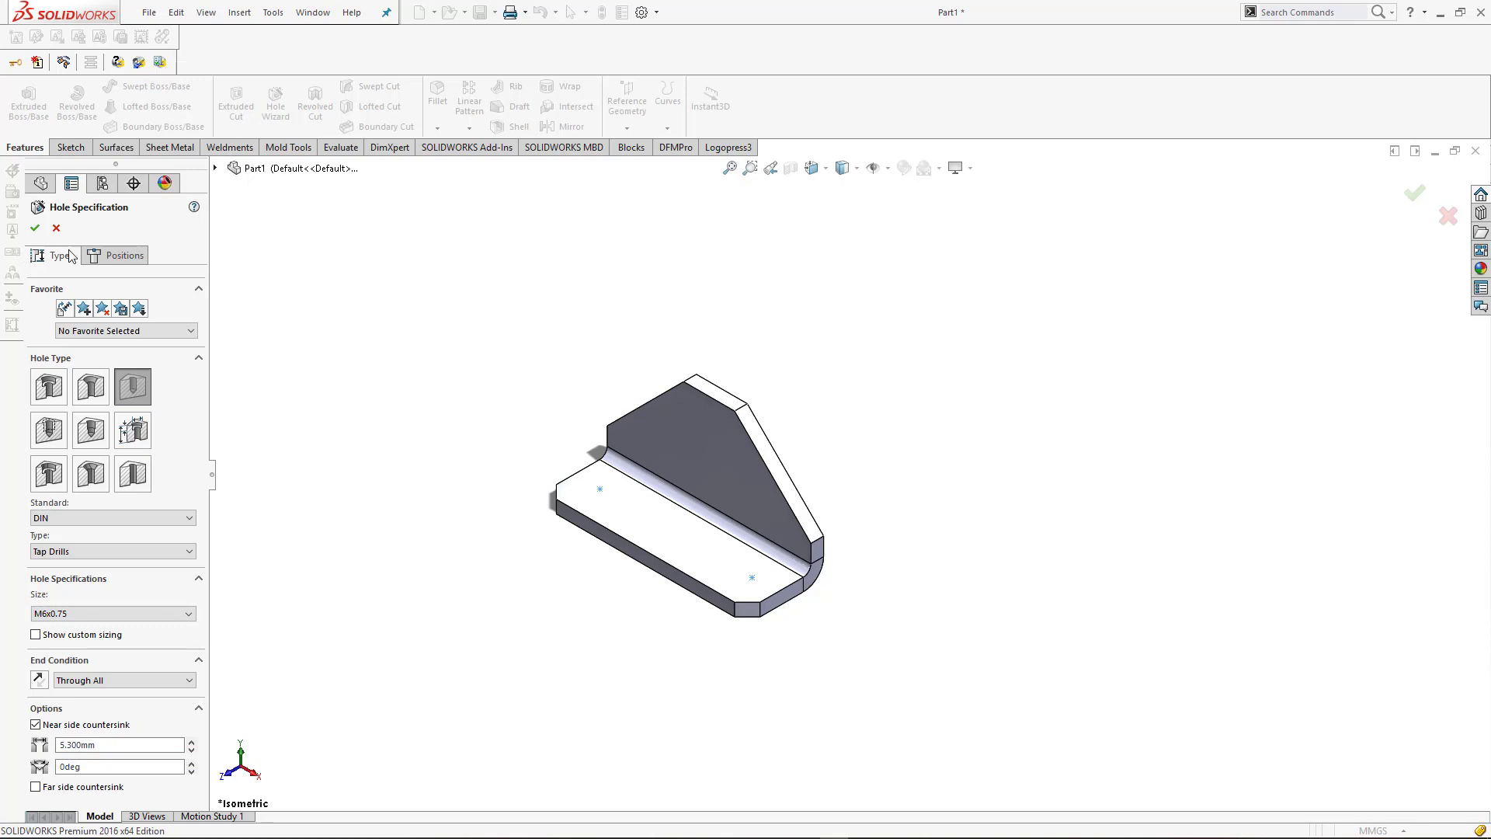
# - Position the holes with a 3D sketch on the two sketch points of the horizontal flange
pyautogui.click(117, 255)
pyautogui.click(112, 391)
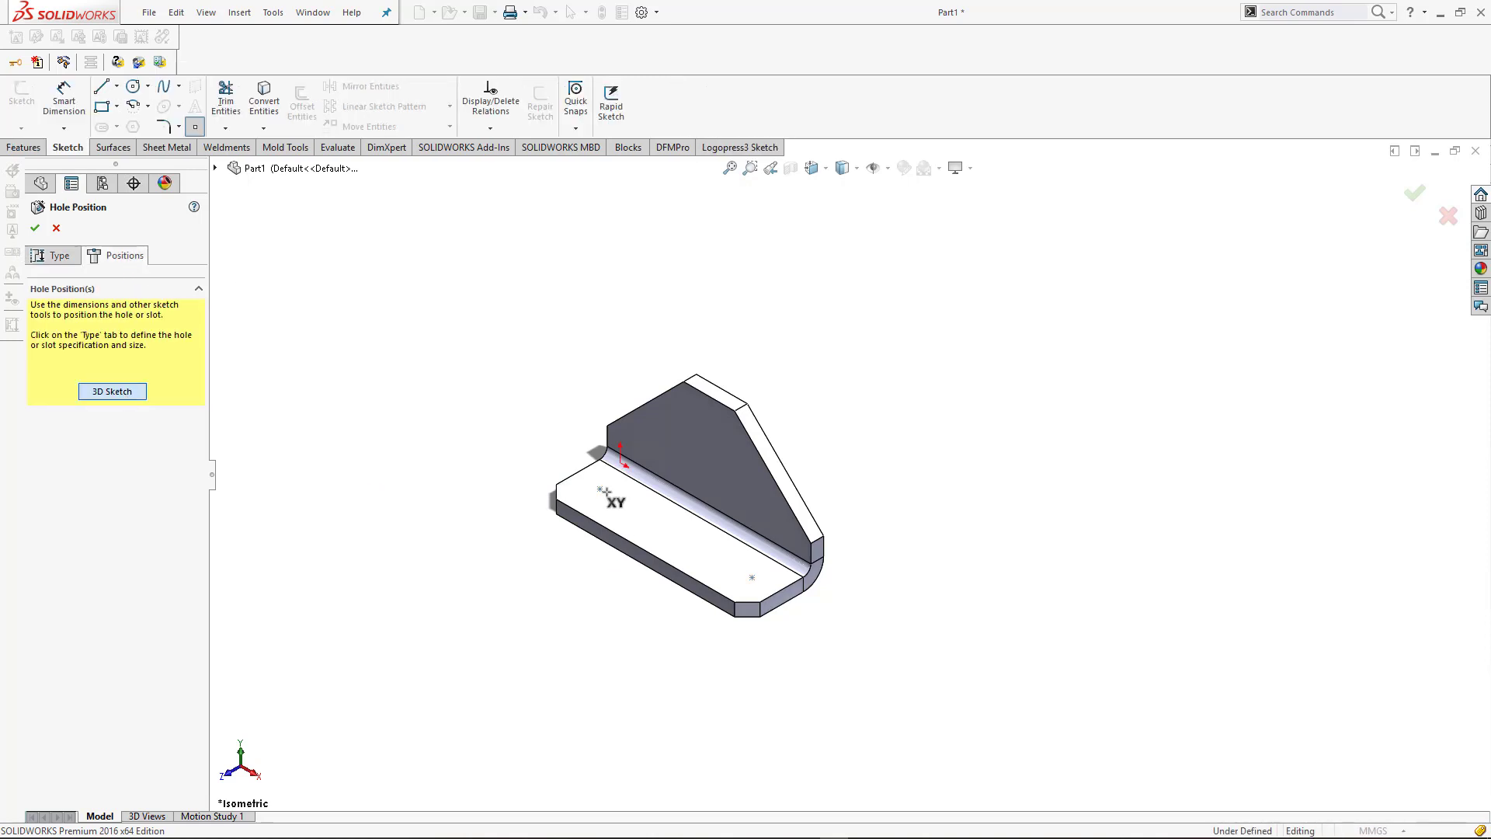
pyautogui.click(600, 489)
pyautogui.click(752, 578)
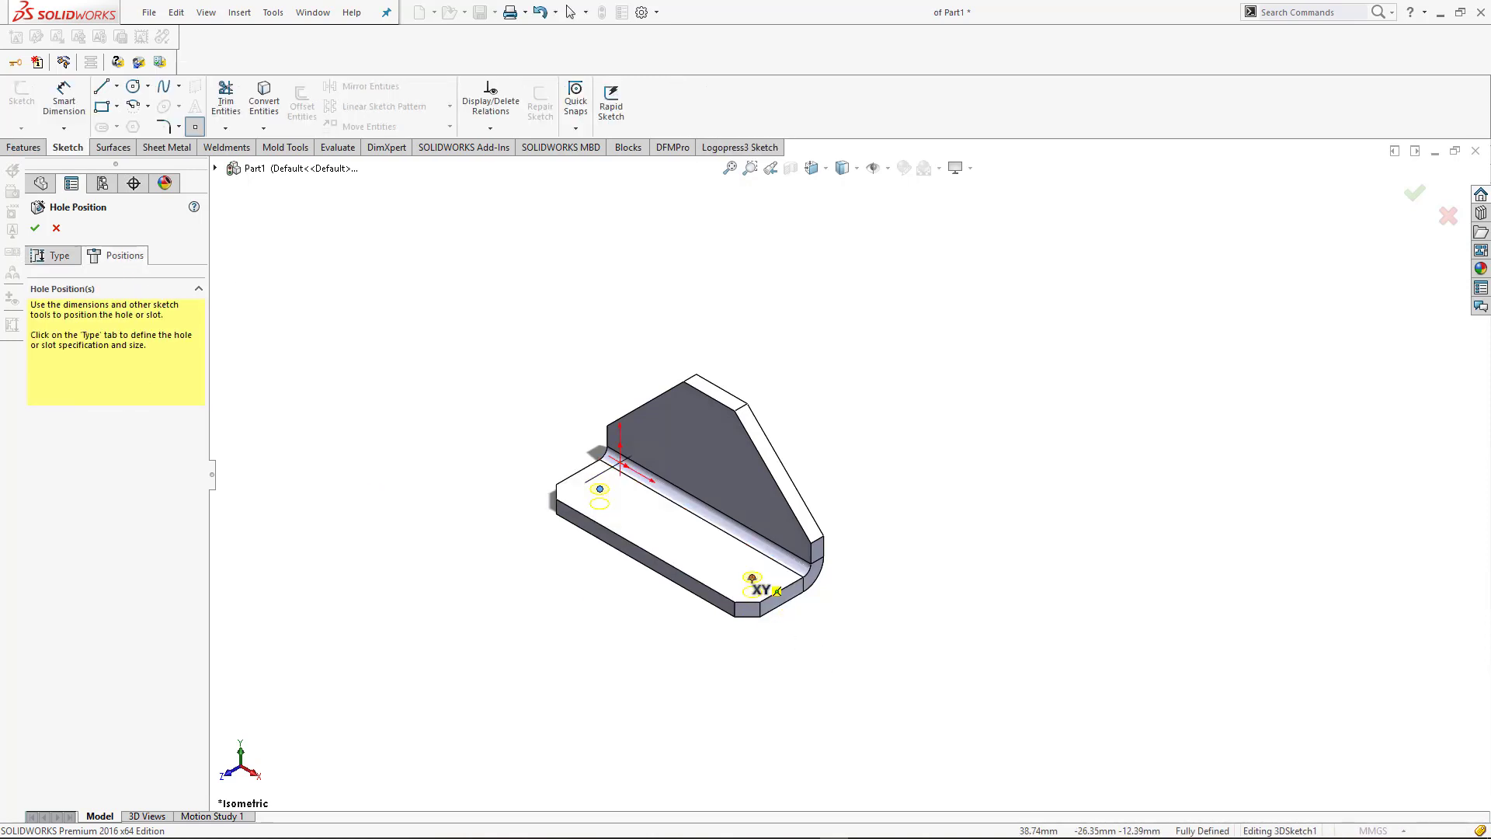
# - Set the holes' end condition to Up To Next and create both tap drill holes
pyautogui.click(51, 256)
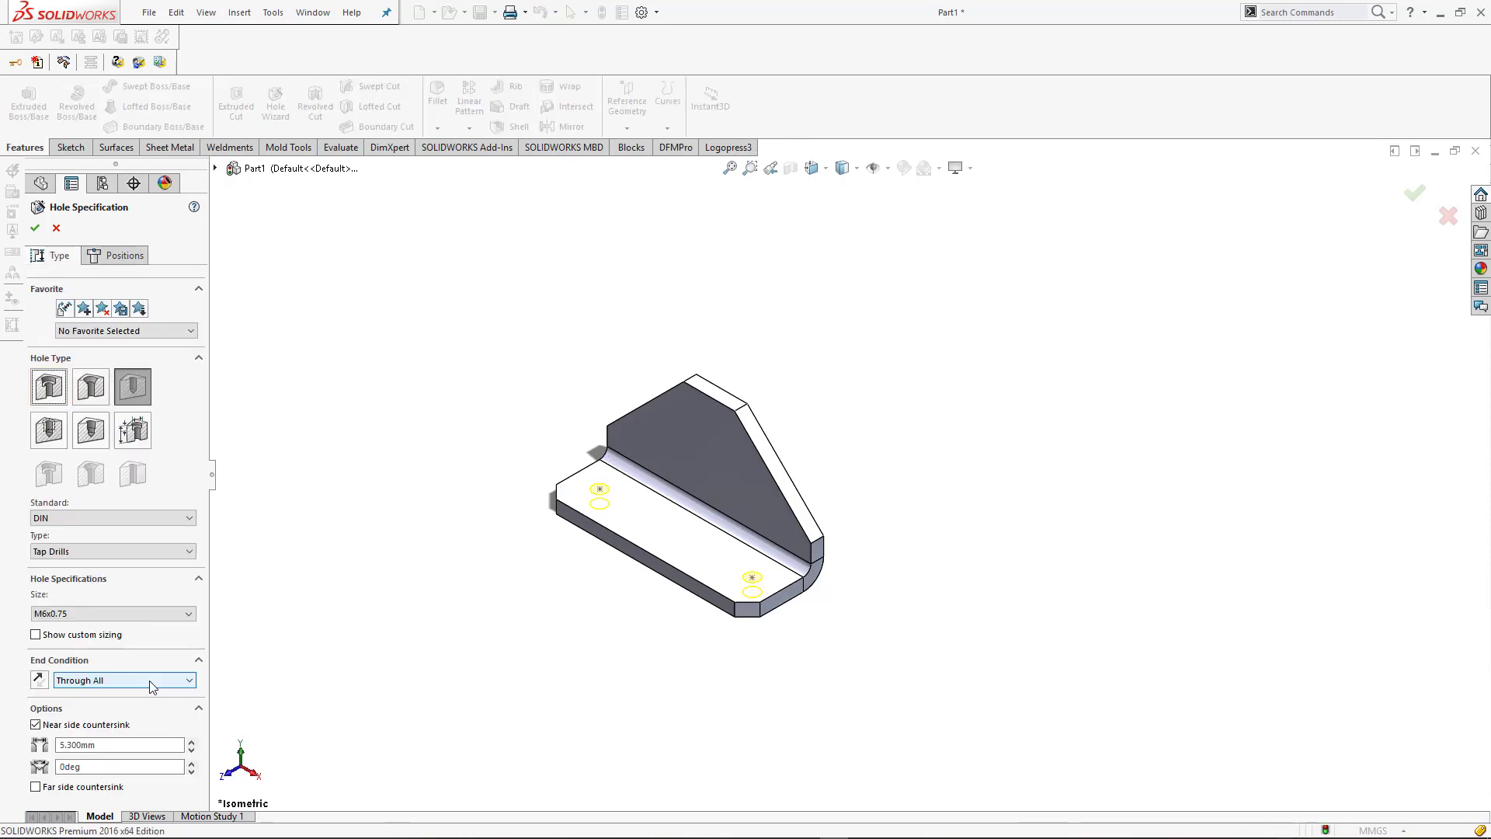
pyautogui.click(150, 681)
pyautogui.click(128, 716)
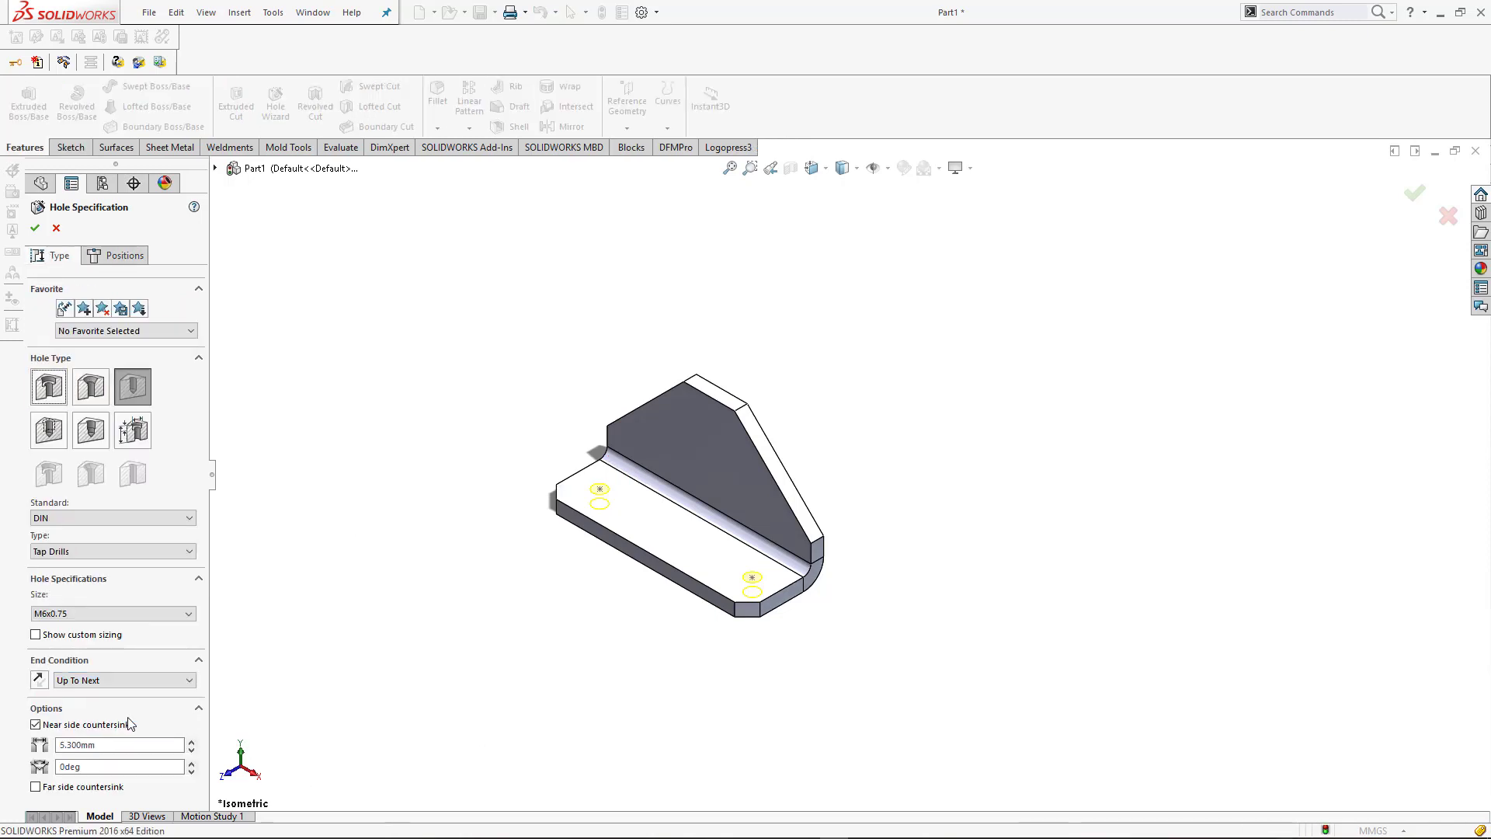
pyautogui.click(35, 228)
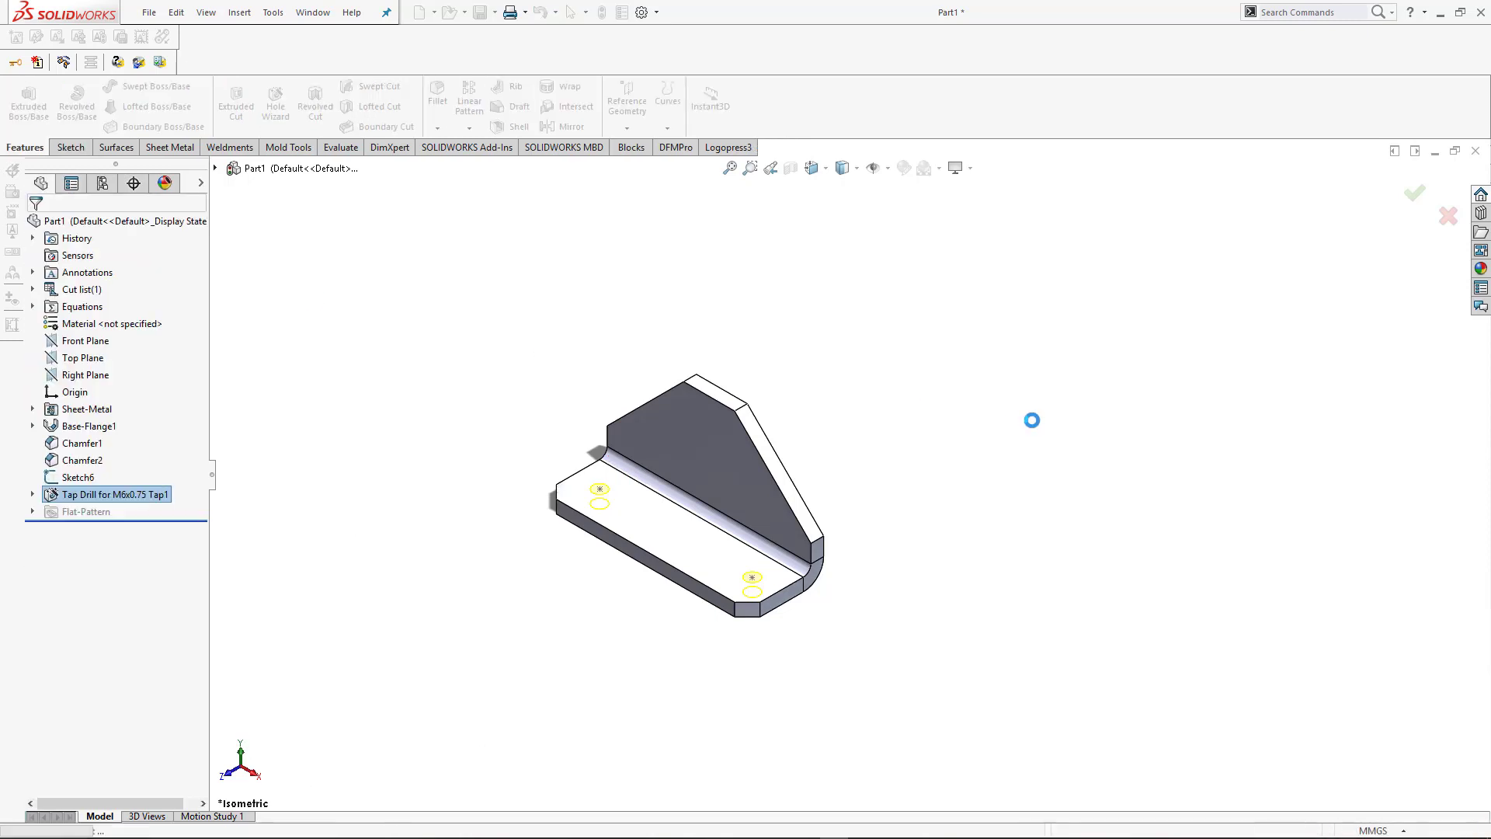
# - Start a sketch on the large flat face of the vertical flange and place a point near the middle of the face
pyautogui.click(732, 435)
pyautogui.click(779, 398)
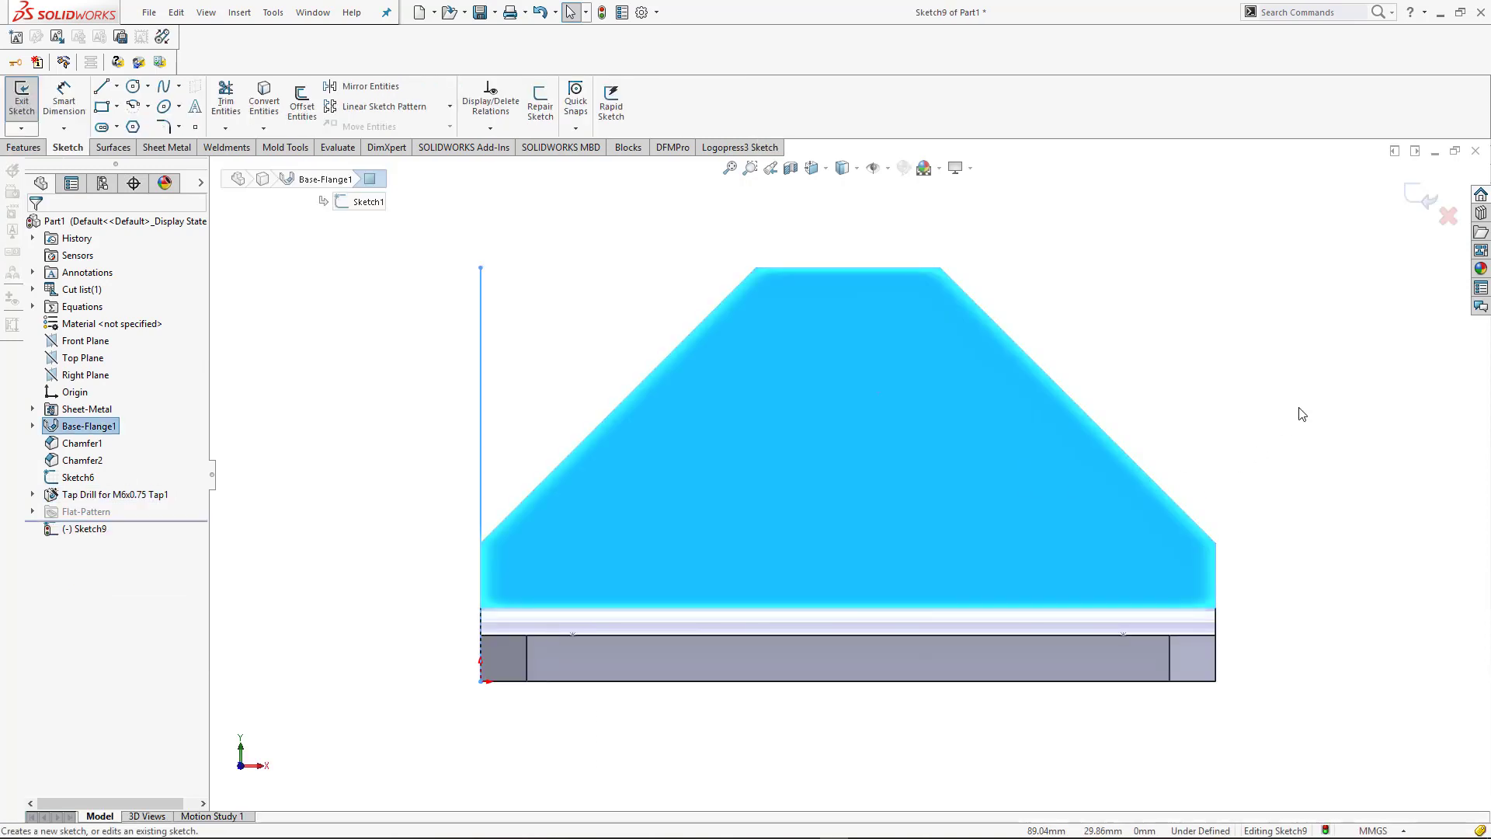
pyautogui.click(1204, 416)
pyautogui.click(194, 126)
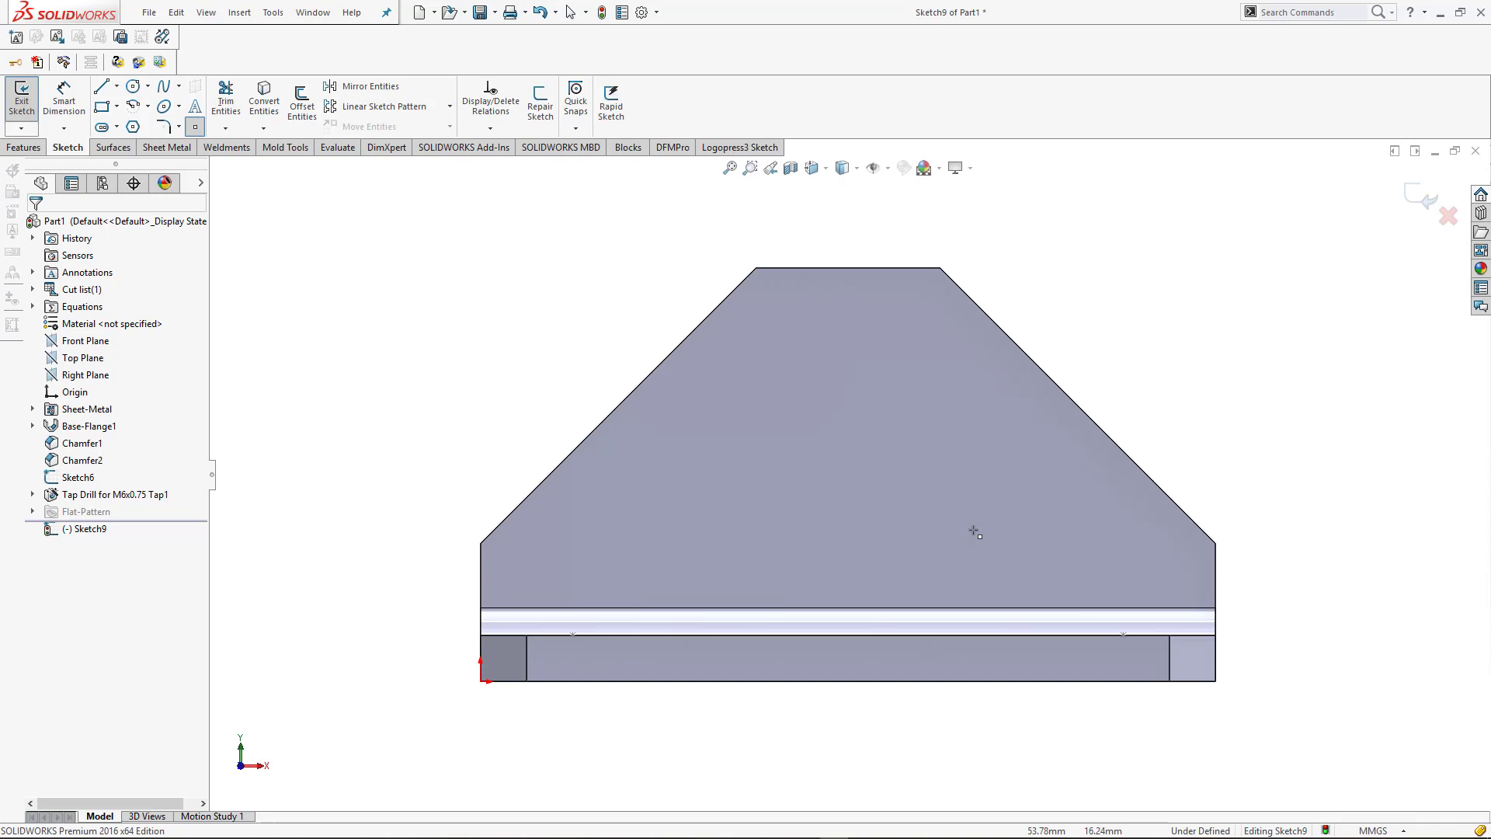
pyautogui.click(858, 392)
pyautogui.press('Escape')
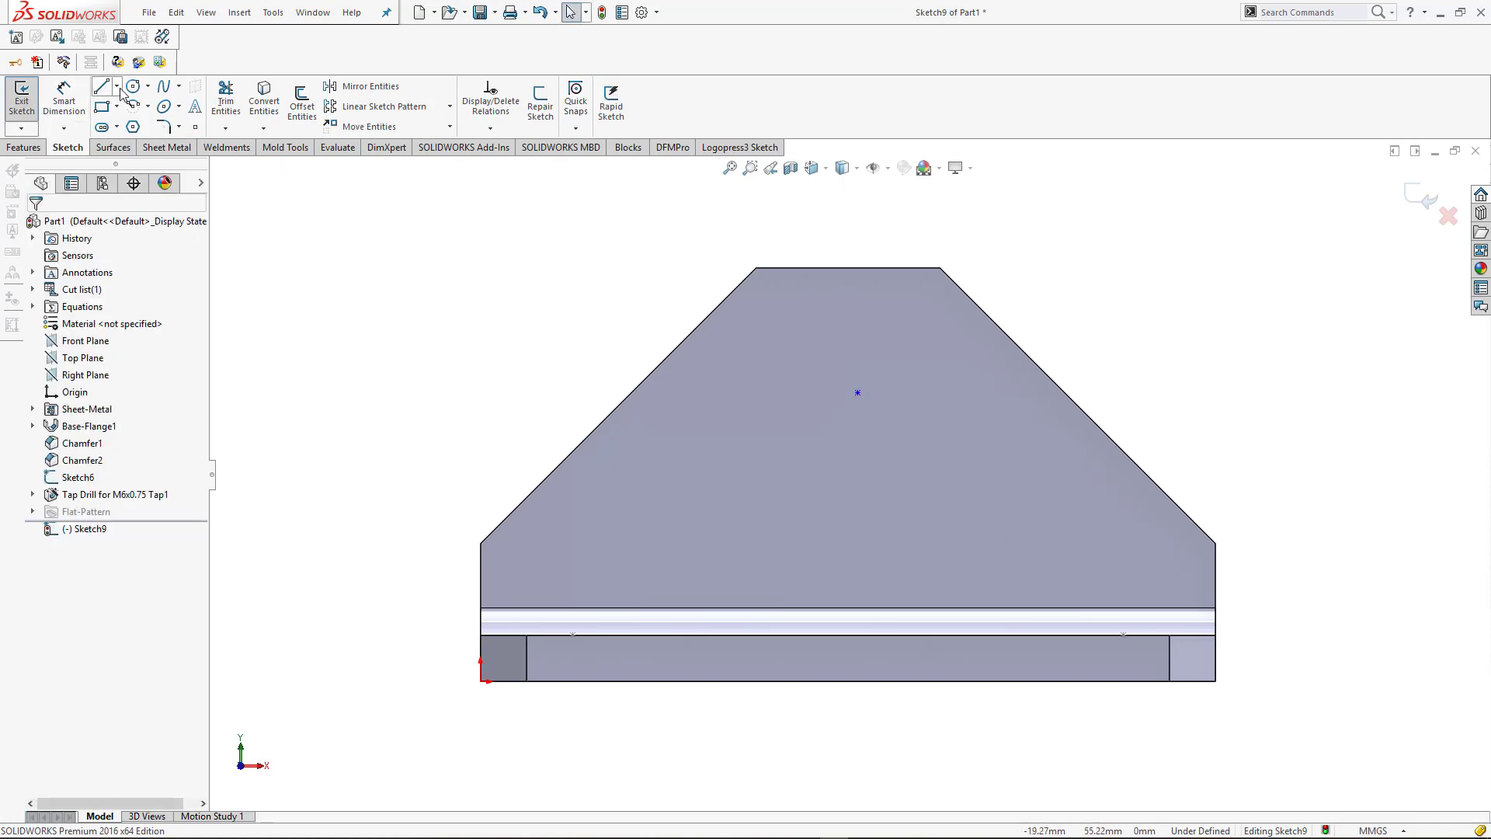
# - Draw a vertical centerline about 19 mm long downward from the midpoint of the vertical flange's upper edge
pyautogui.click(117, 86)
pyautogui.click(132, 123)
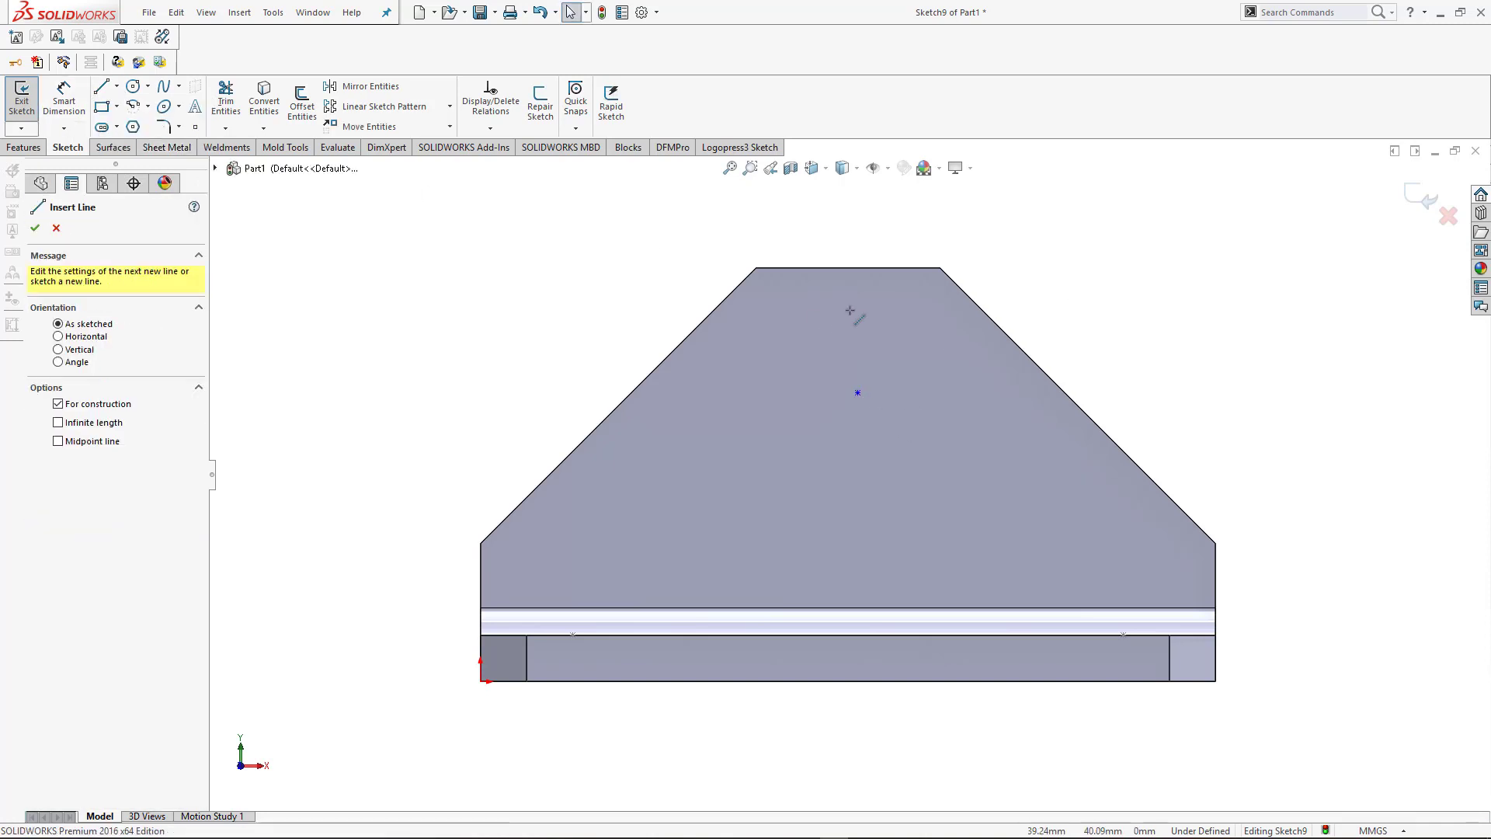
pyautogui.click(847, 267)
pyautogui.click(850, 442)
pyautogui.press('Escape')
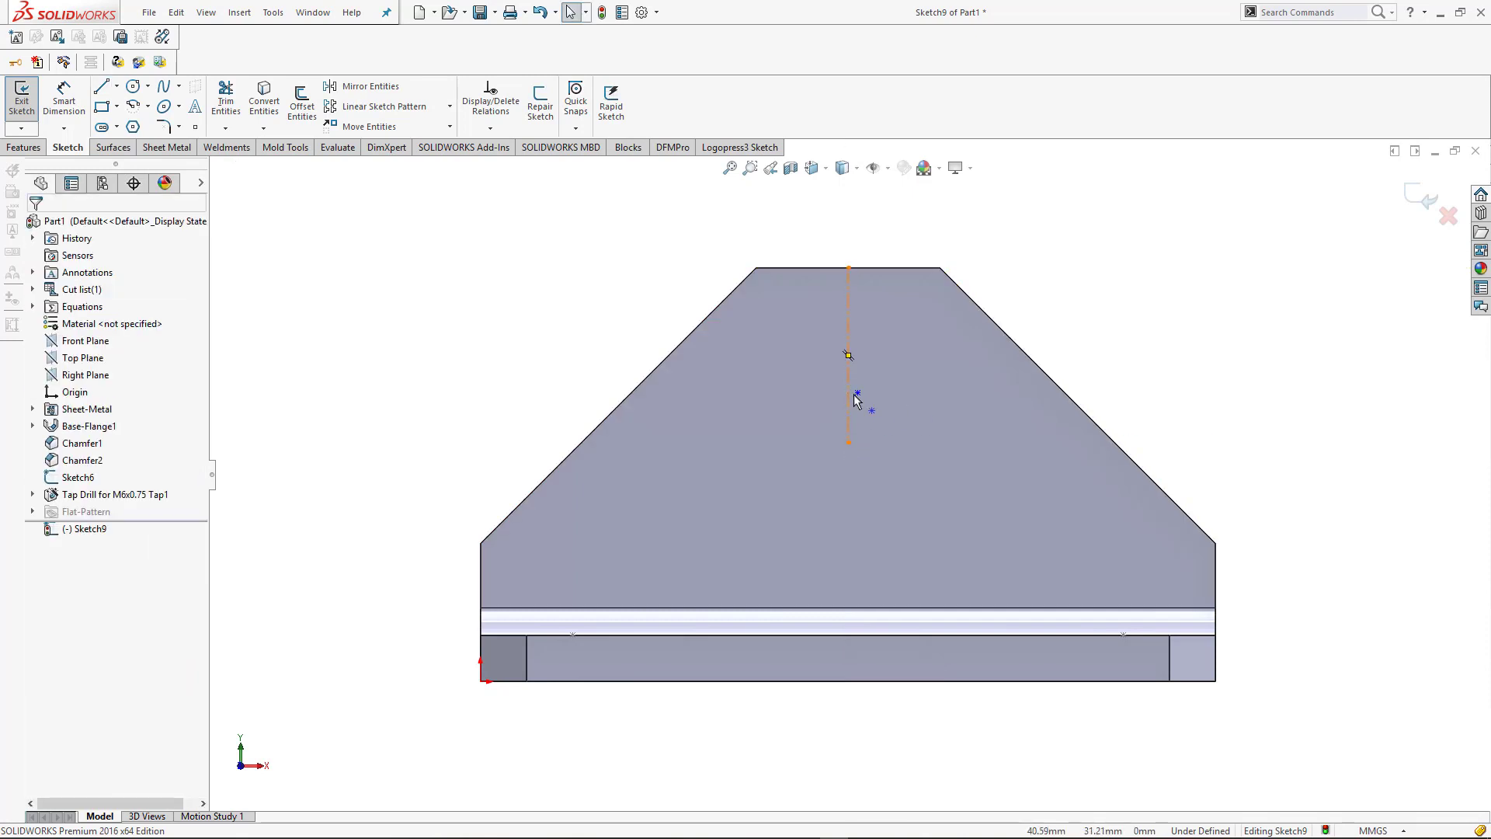
# - Add a coincident relation between the sketch point and the centerline's lower endpoint
pyautogui.click(858, 392)
pyautogui.keyDown('ctrl'); pyautogui.click(848, 442); pyautogui.keyUp('ctrl')
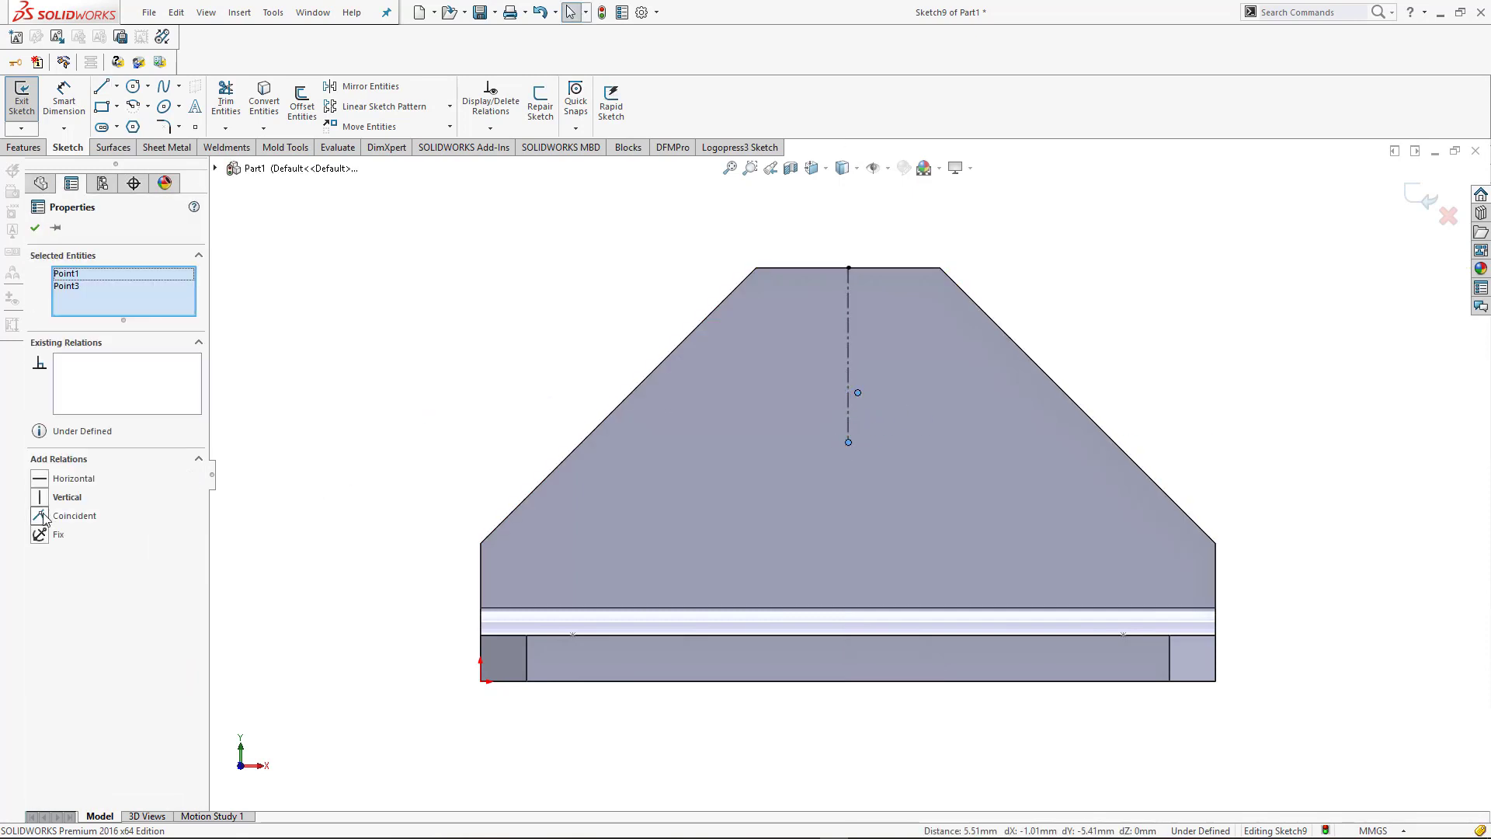
pyautogui.click(43, 518)
pyautogui.press('Escape')
# - Dimension the centerline's length as 20 mm and finish the sketch
pyautogui.press('d')
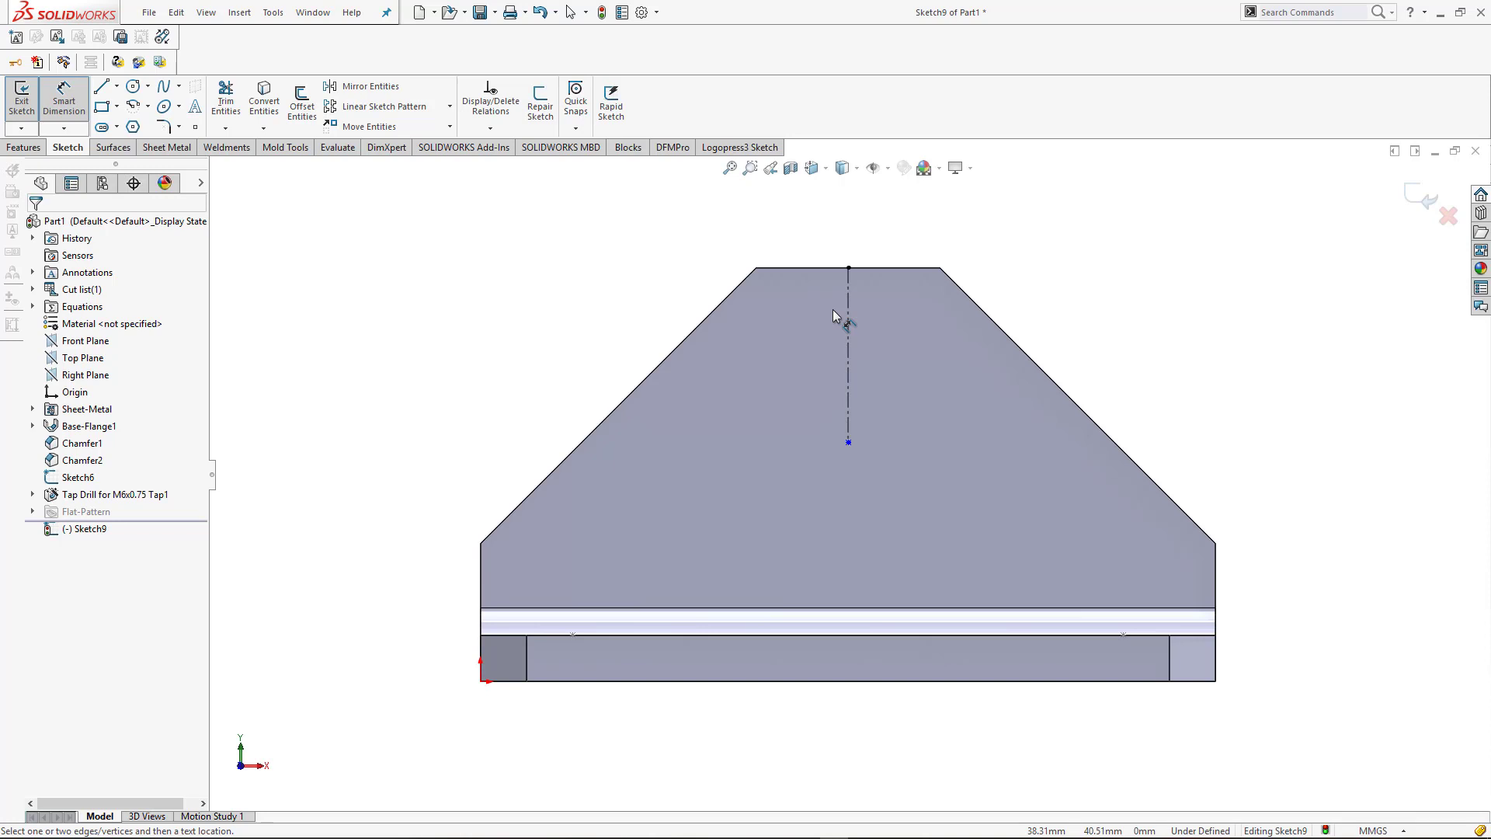
pyautogui.click(848, 325)
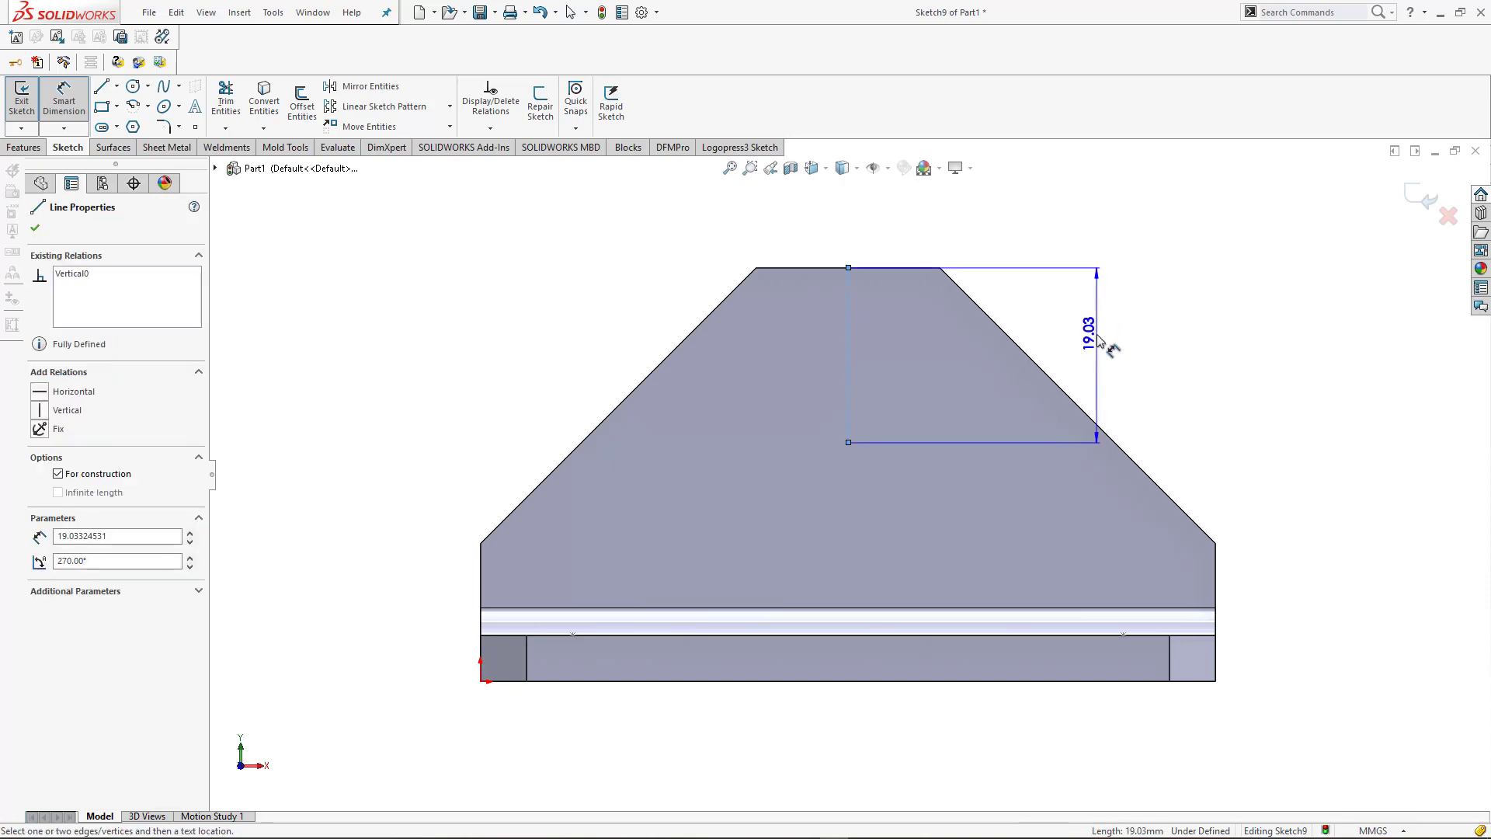
pyautogui.click(1099, 341)
pyautogui.write('20')
pyautogui.press('Return')
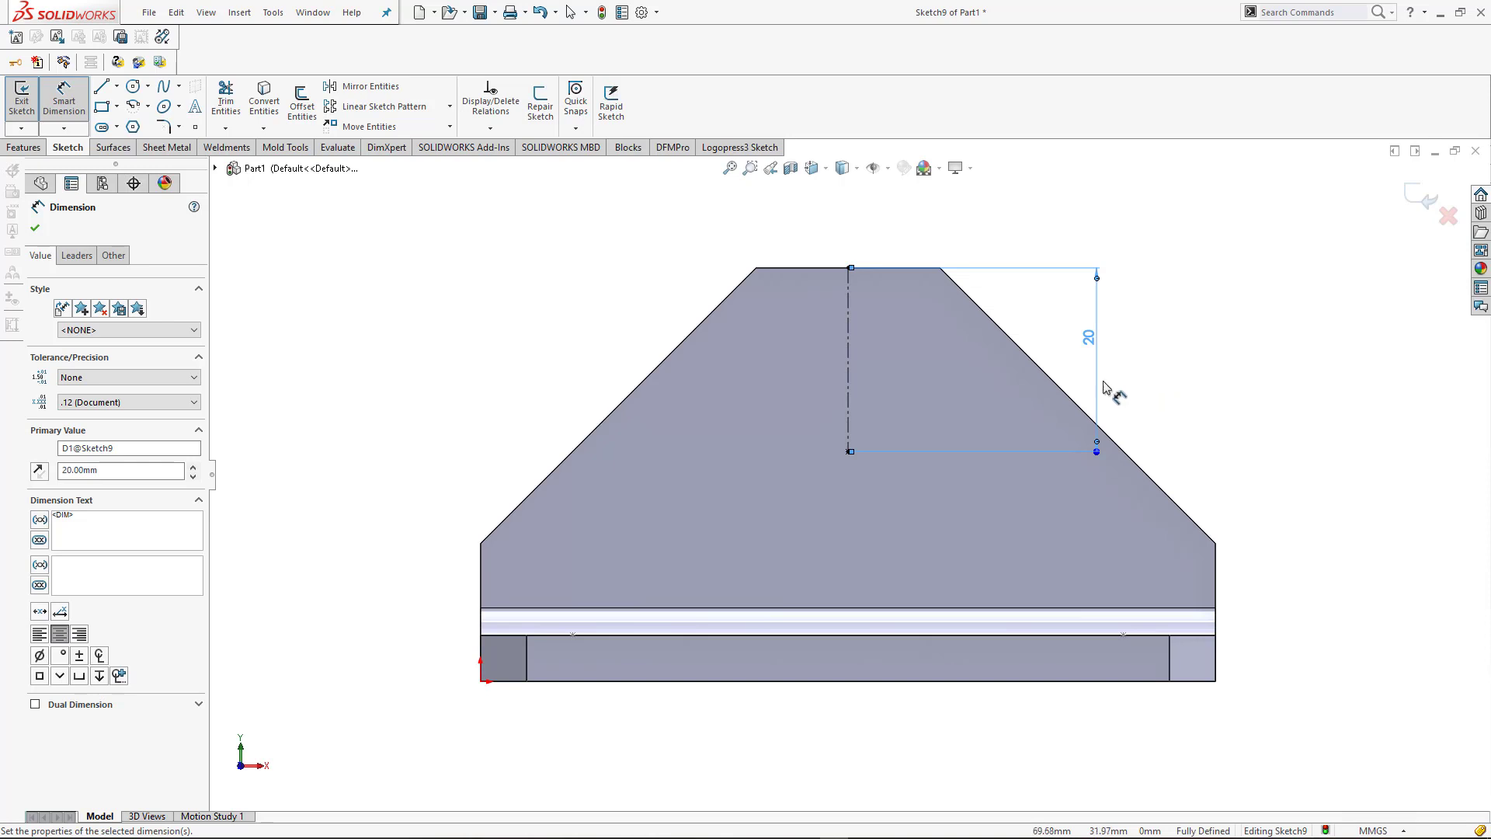
pyautogui.doubleClick(1086, 334)
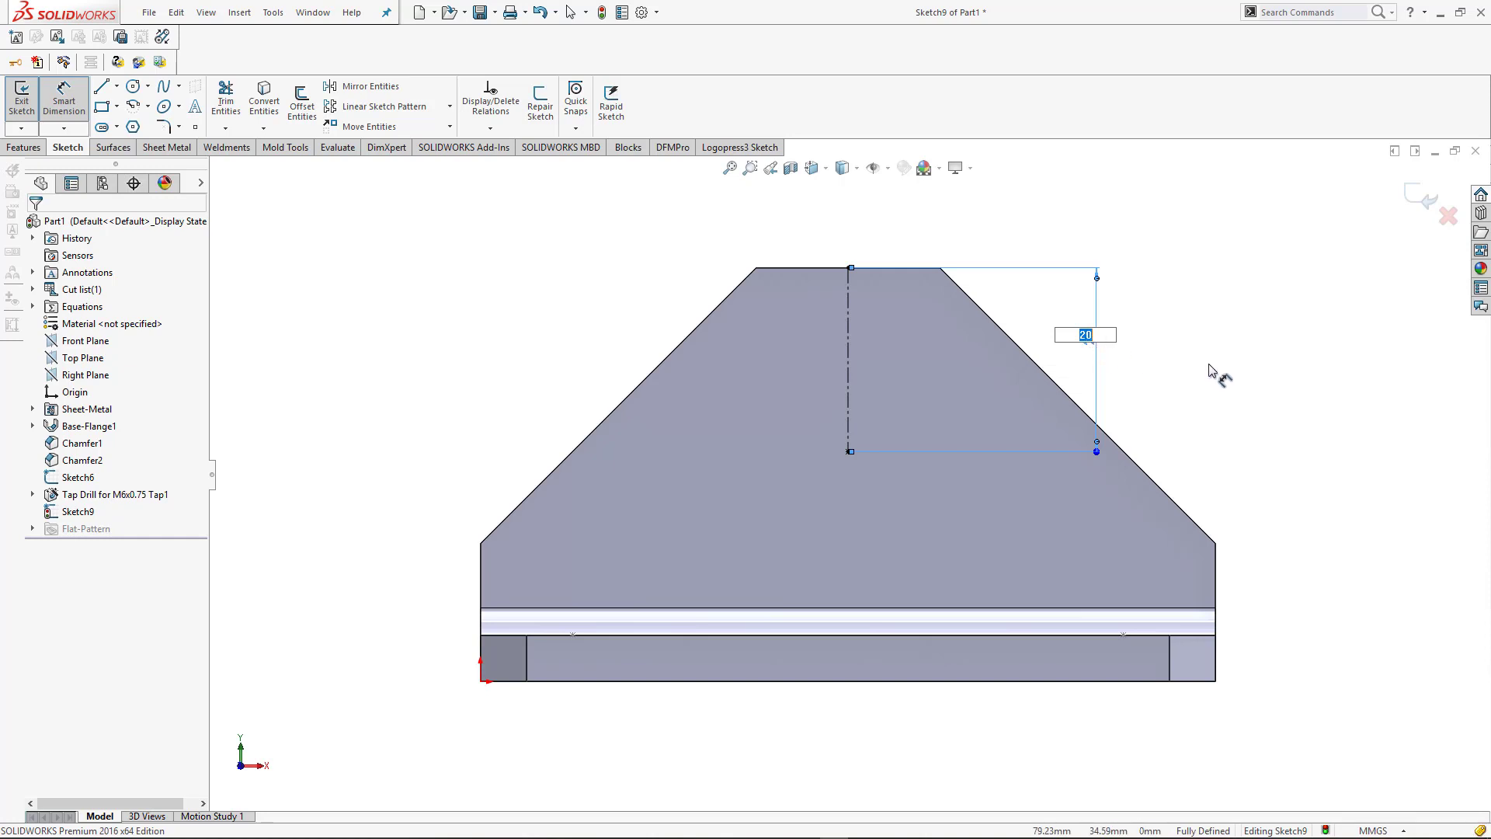
pyautogui.press('Return')
pyautogui.click(1422, 200)
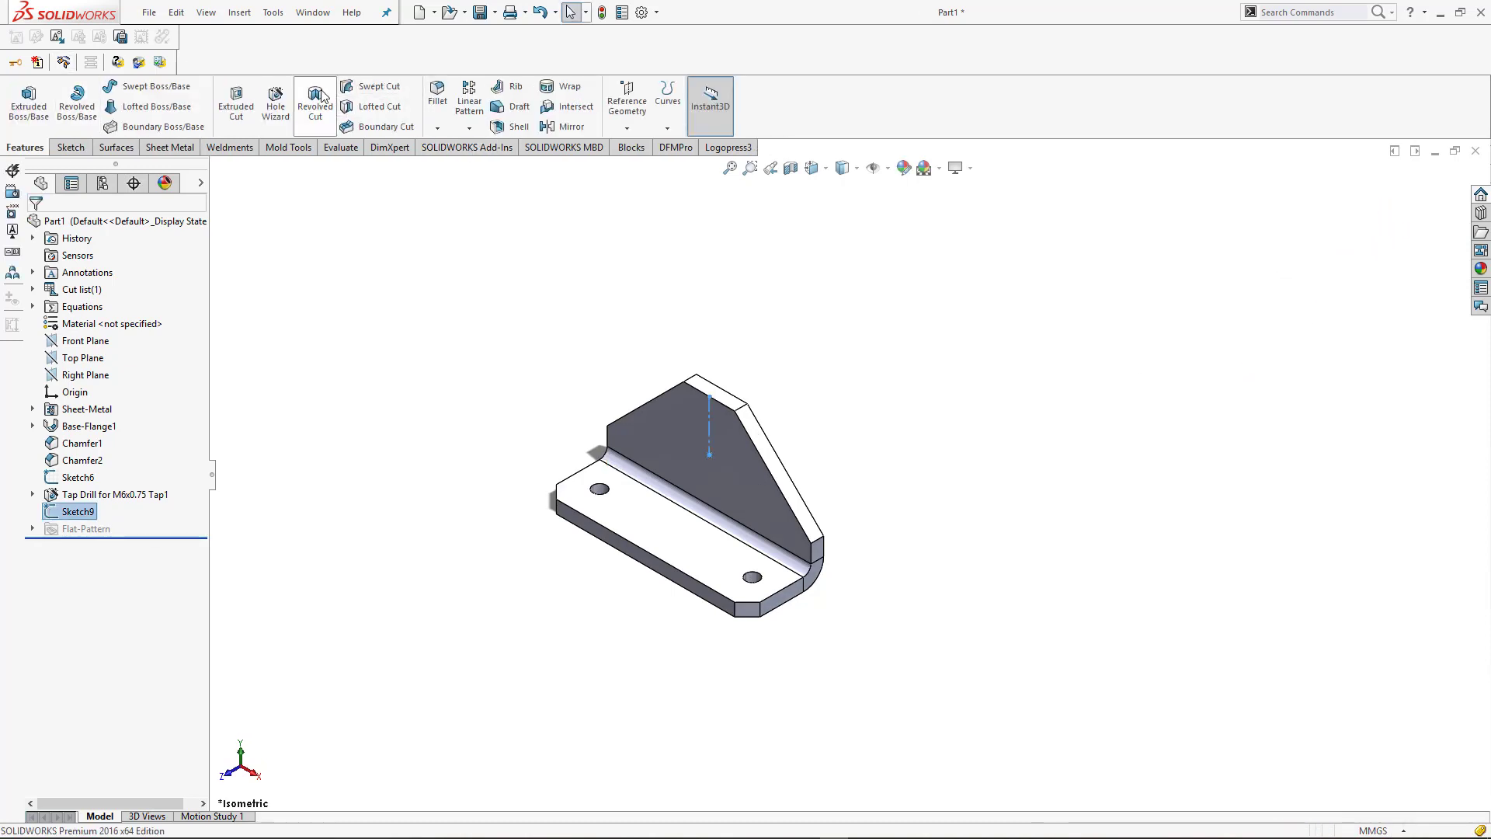
# - Set up a DIN Hole Wizard hole of type Dowel Holes with size Ø16.0
pyautogui.click(289, 97)
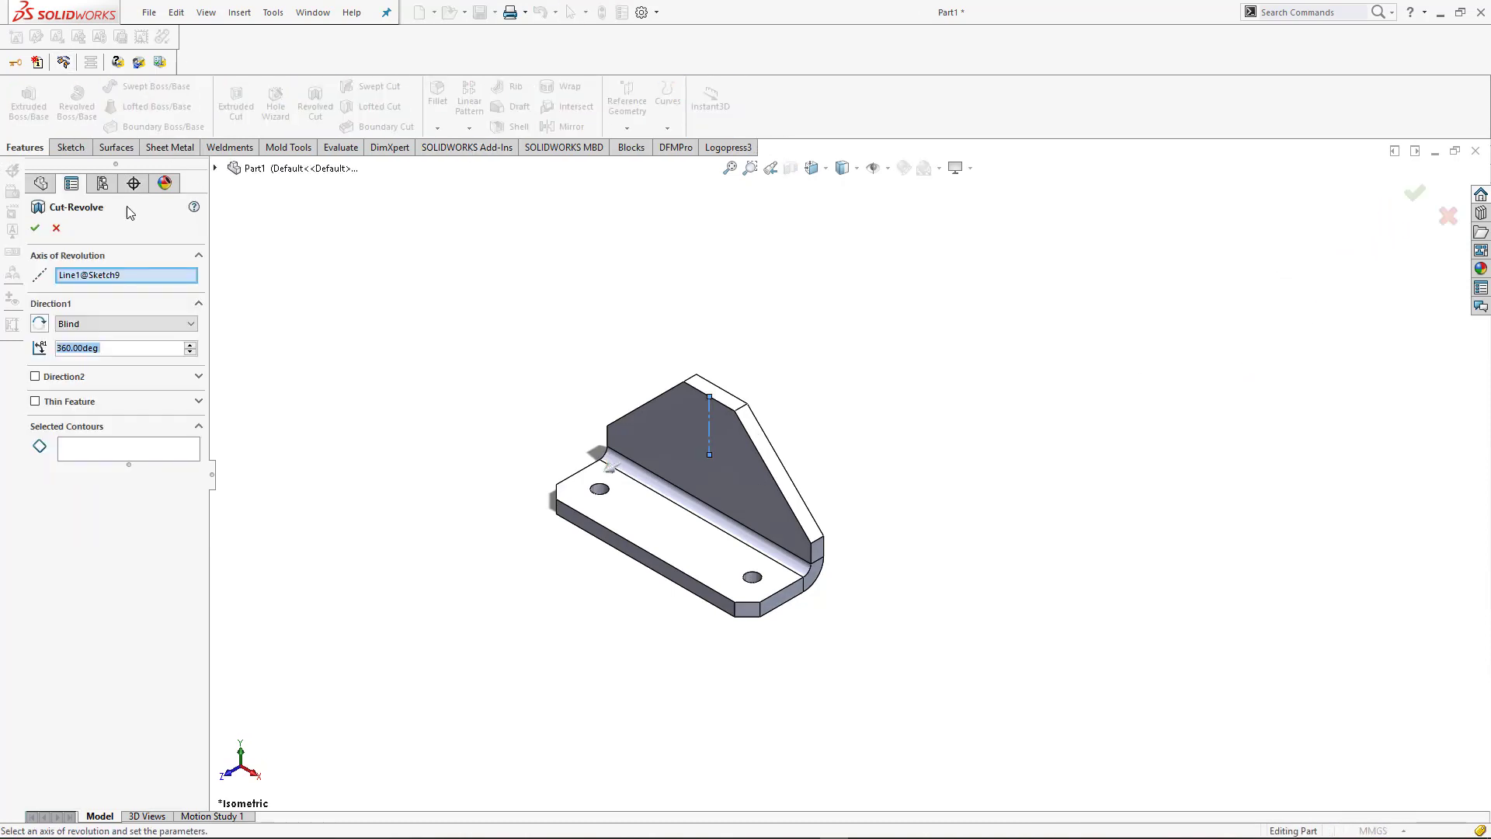
pyautogui.click(56, 221)
pyautogui.click(267, 114)
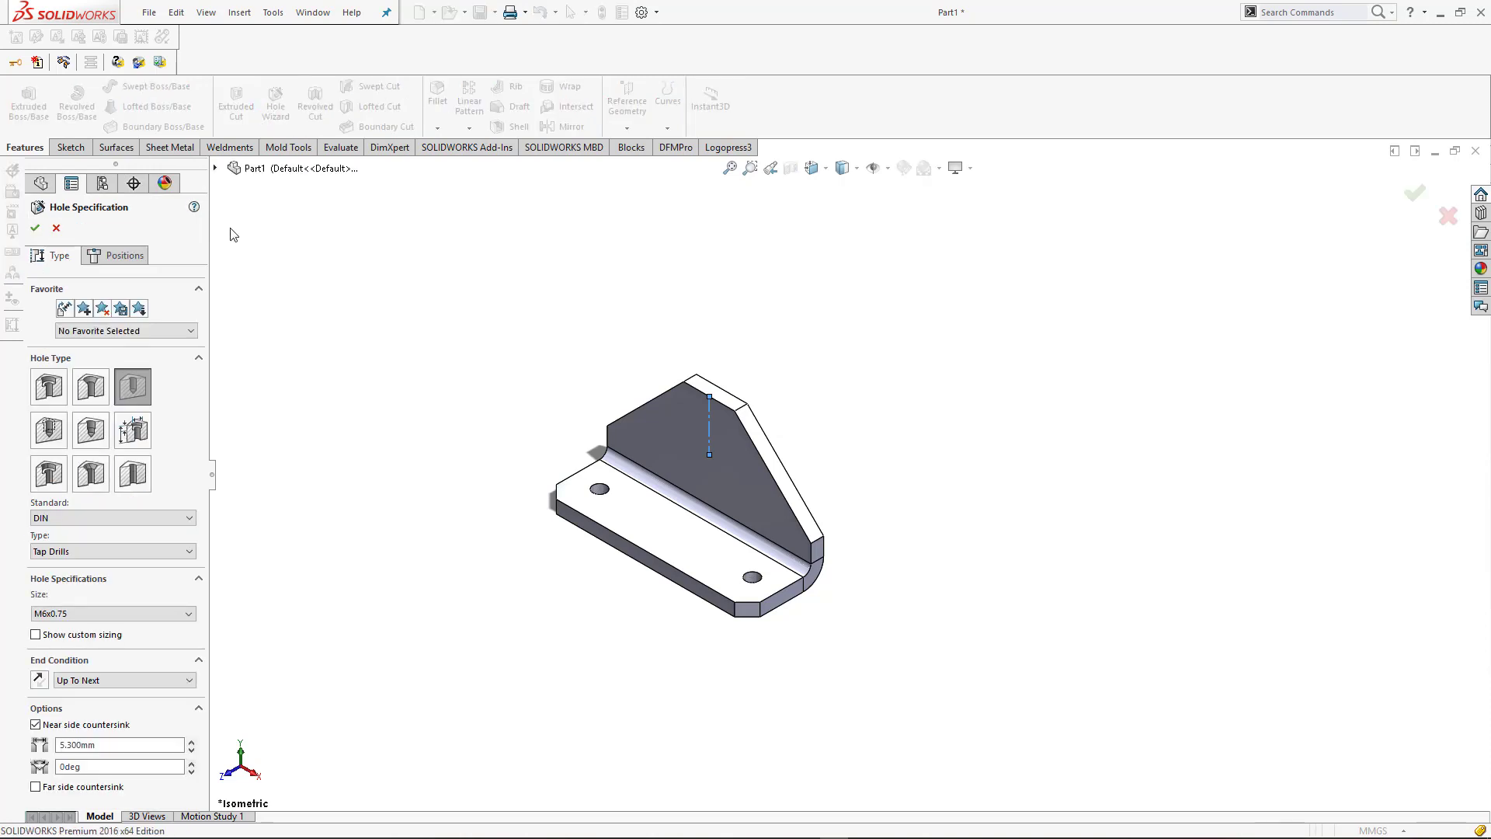
pyautogui.click(84, 552)
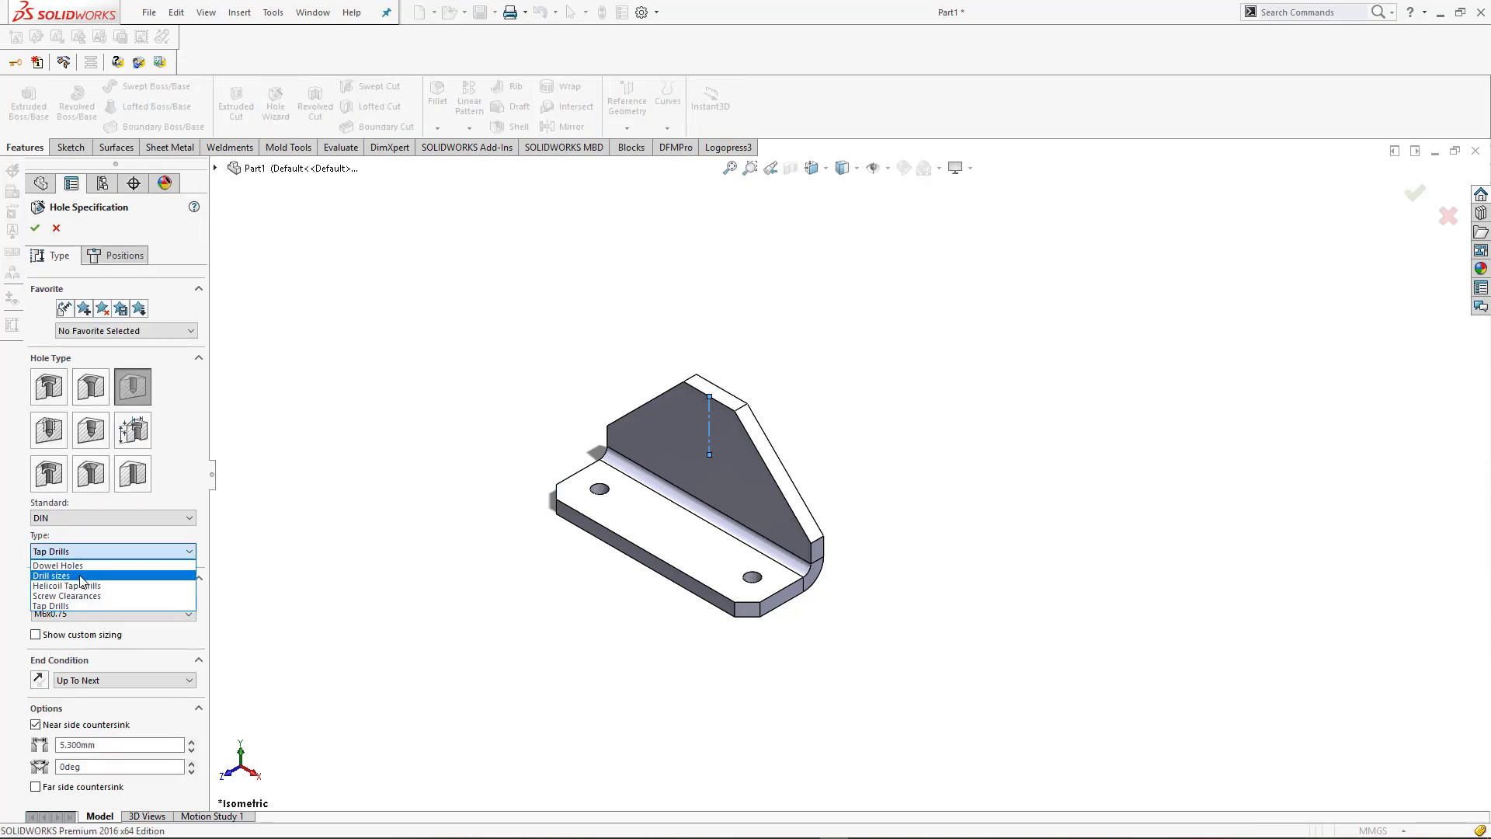
pyautogui.click(86, 565)
pyautogui.click(87, 613)
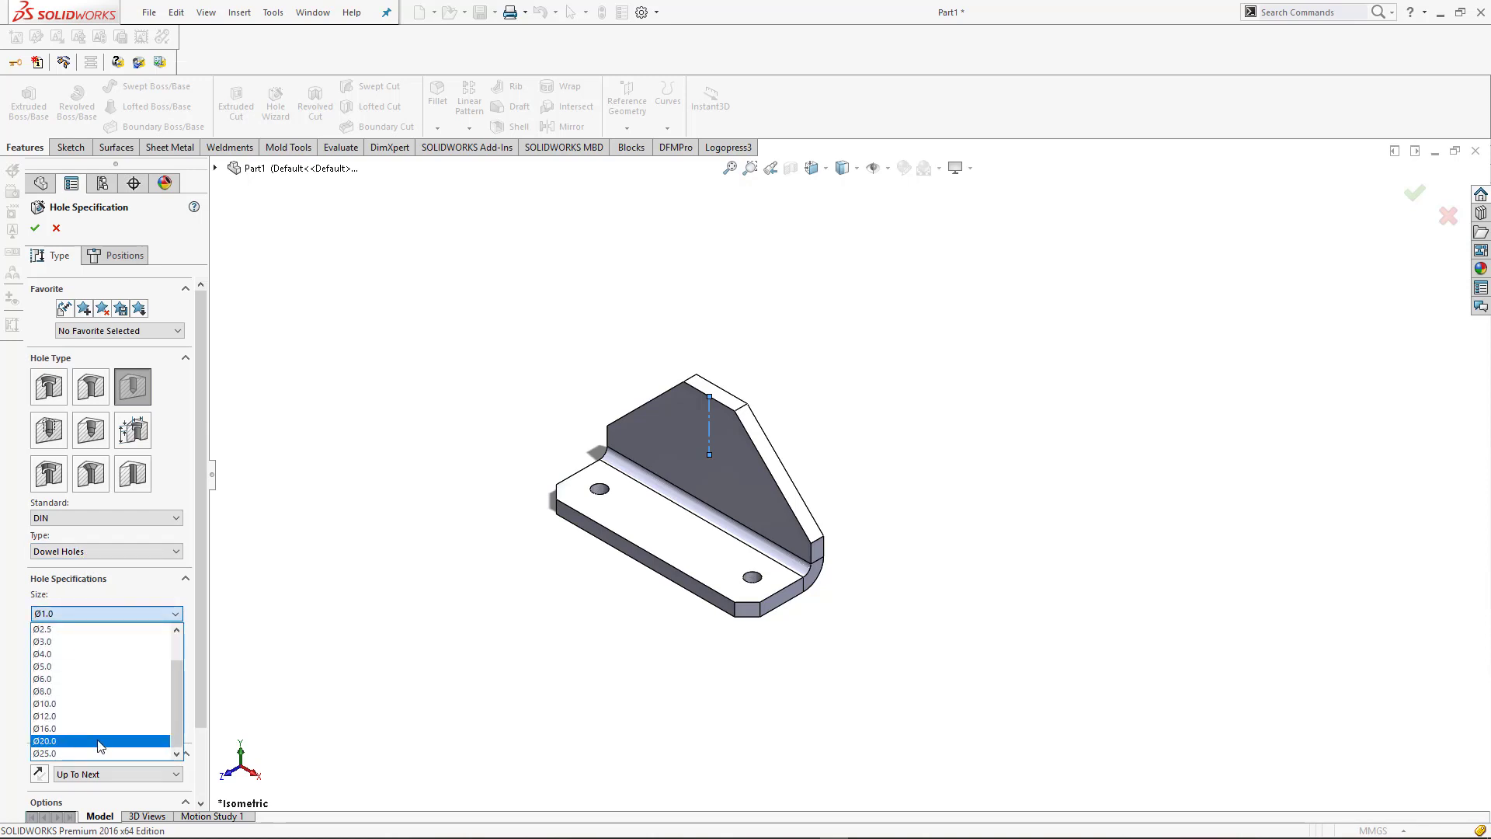
pyautogui.click(99, 741)
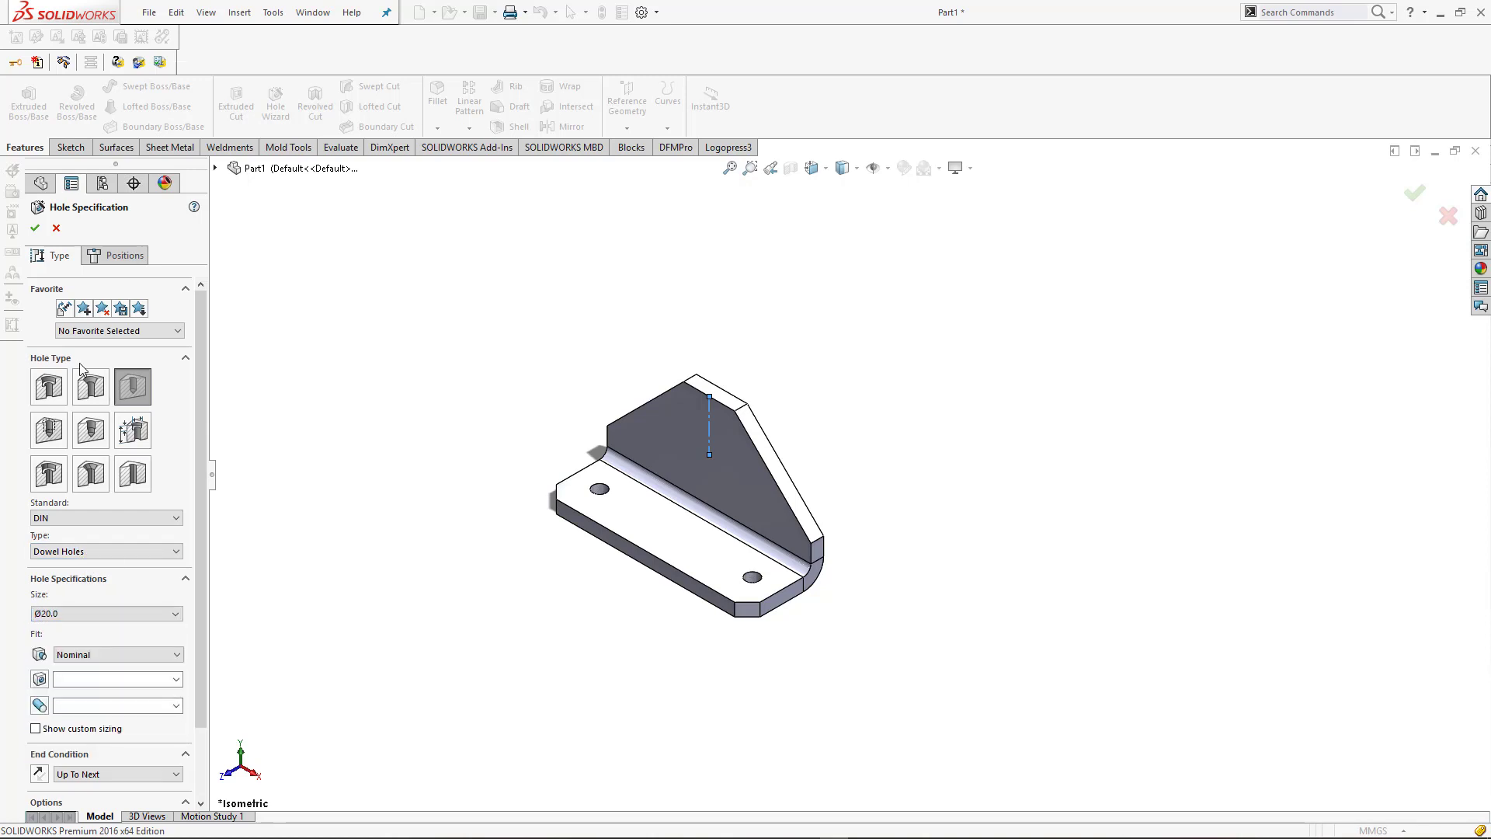
pyautogui.click(86, 614)
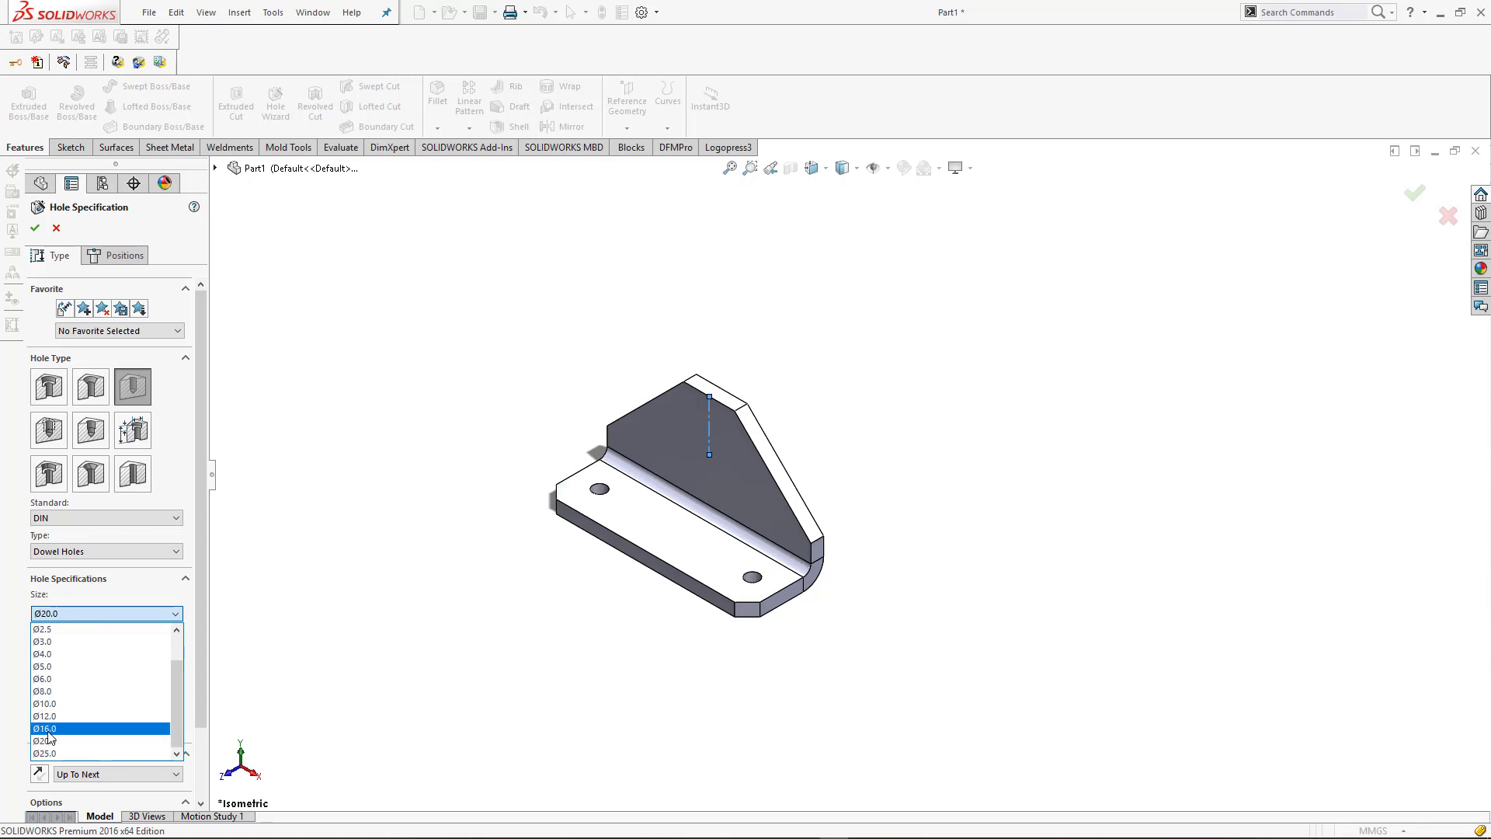
pyautogui.click(48, 732)
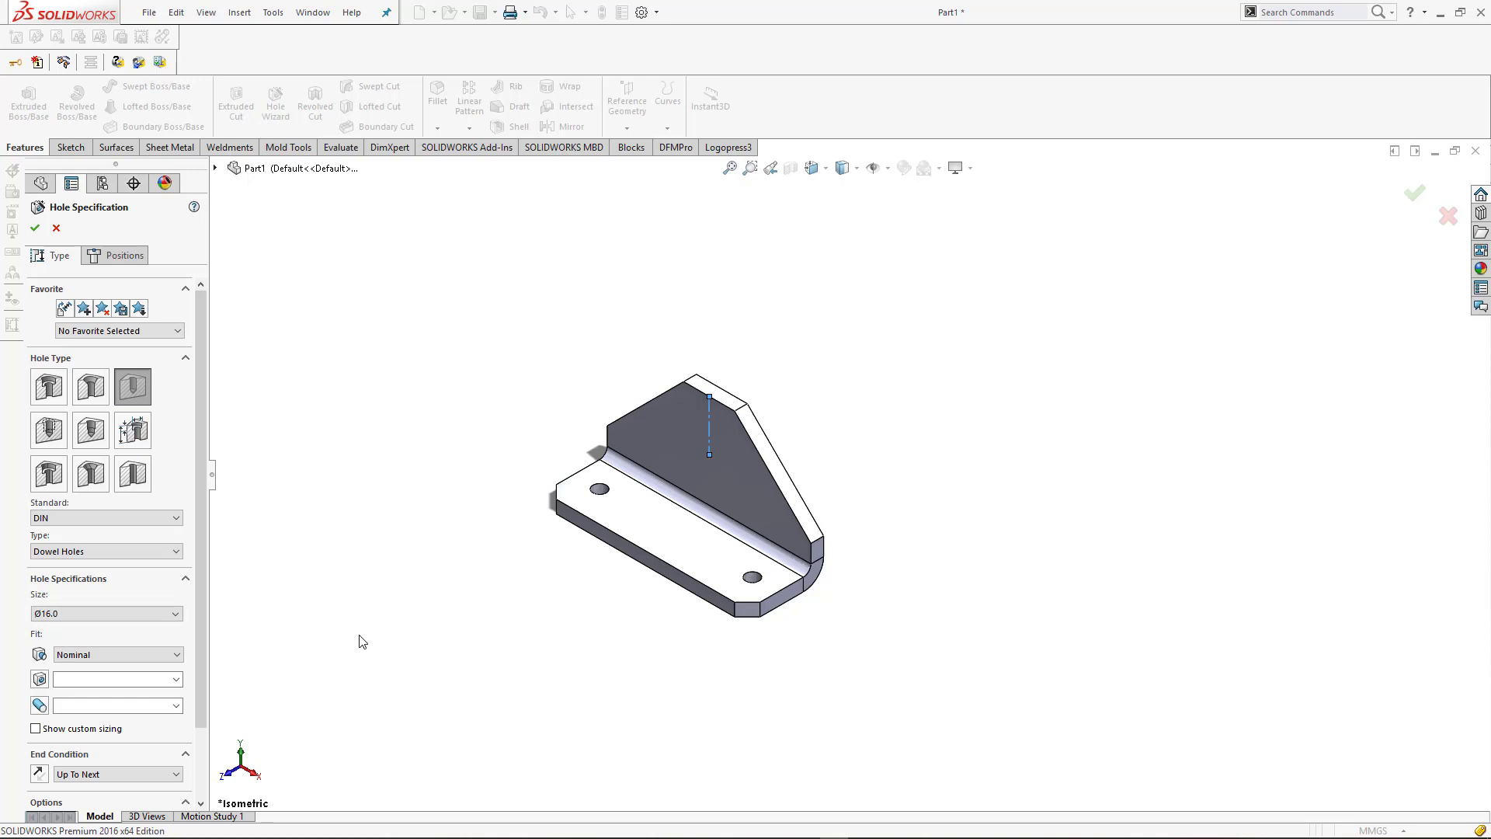
# - Position the dowel hole on the vertical flange at the centerline's lower endpoint, check its specification and create the hole
pyautogui.click(117, 256)
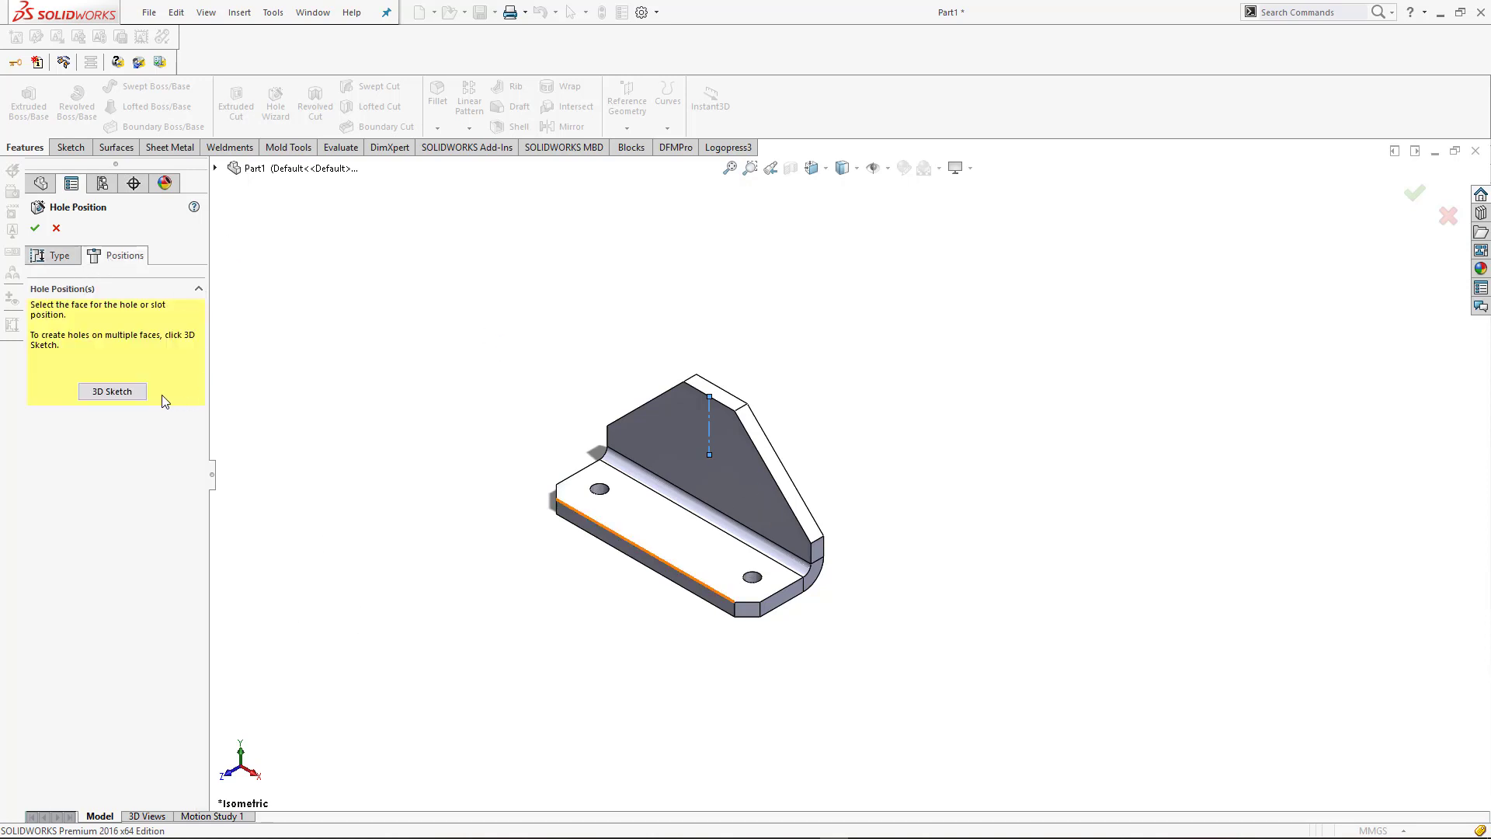
pyautogui.click(767, 488)
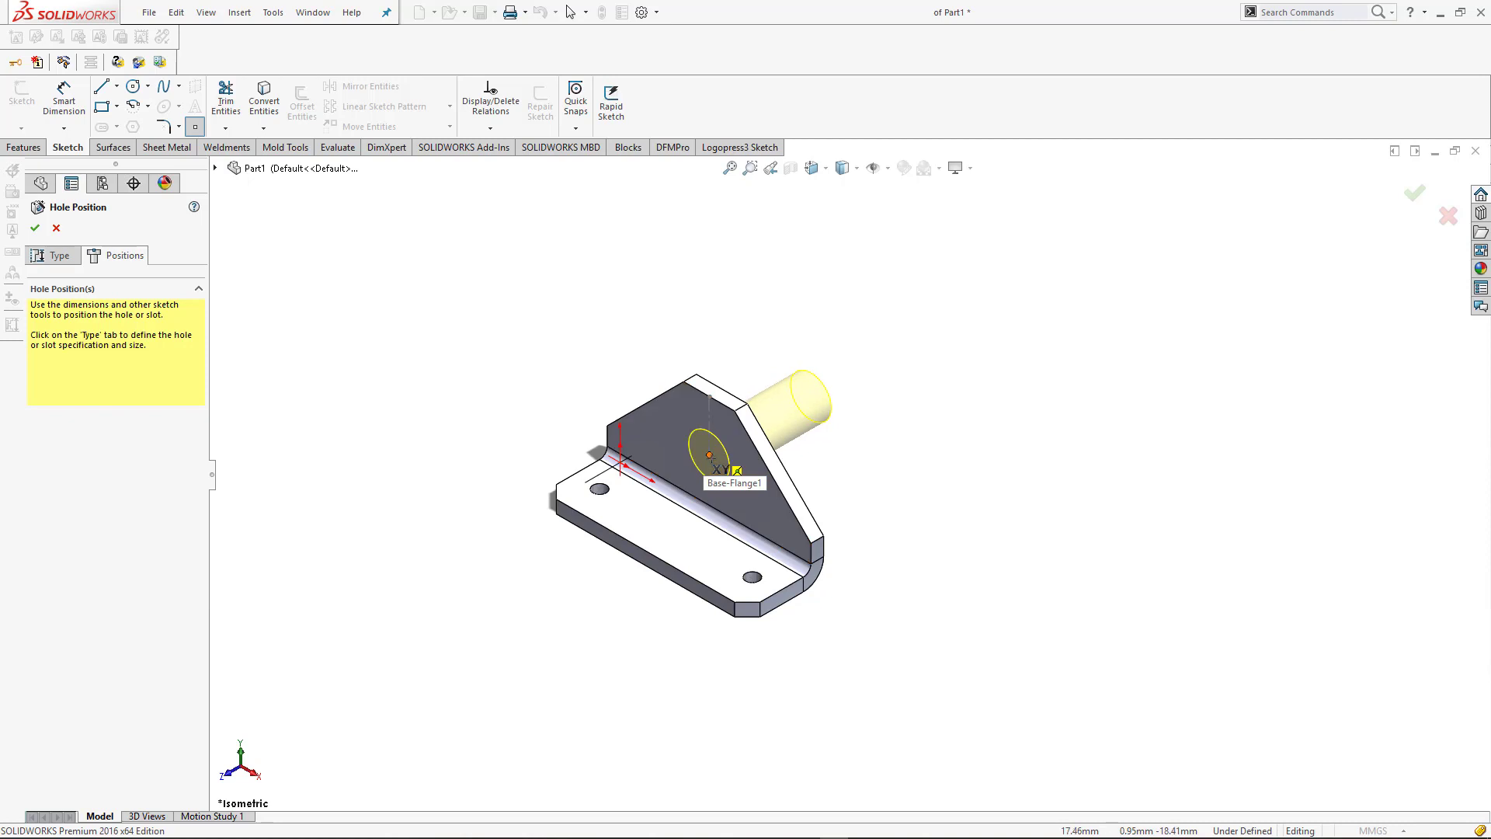
pyautogui.click(51, 256)
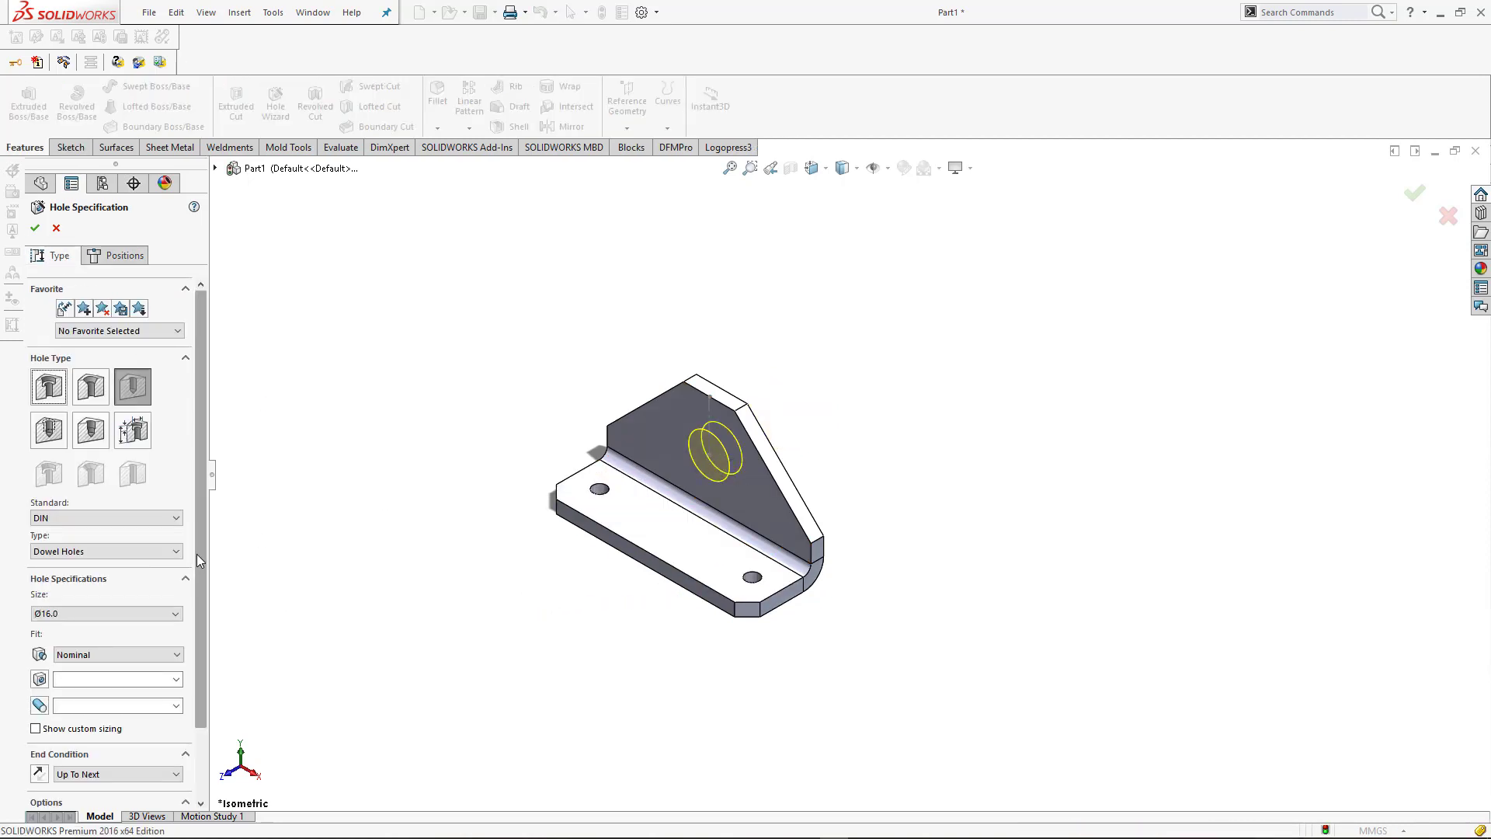
pyautogui.scroll(-1, 199, 547)
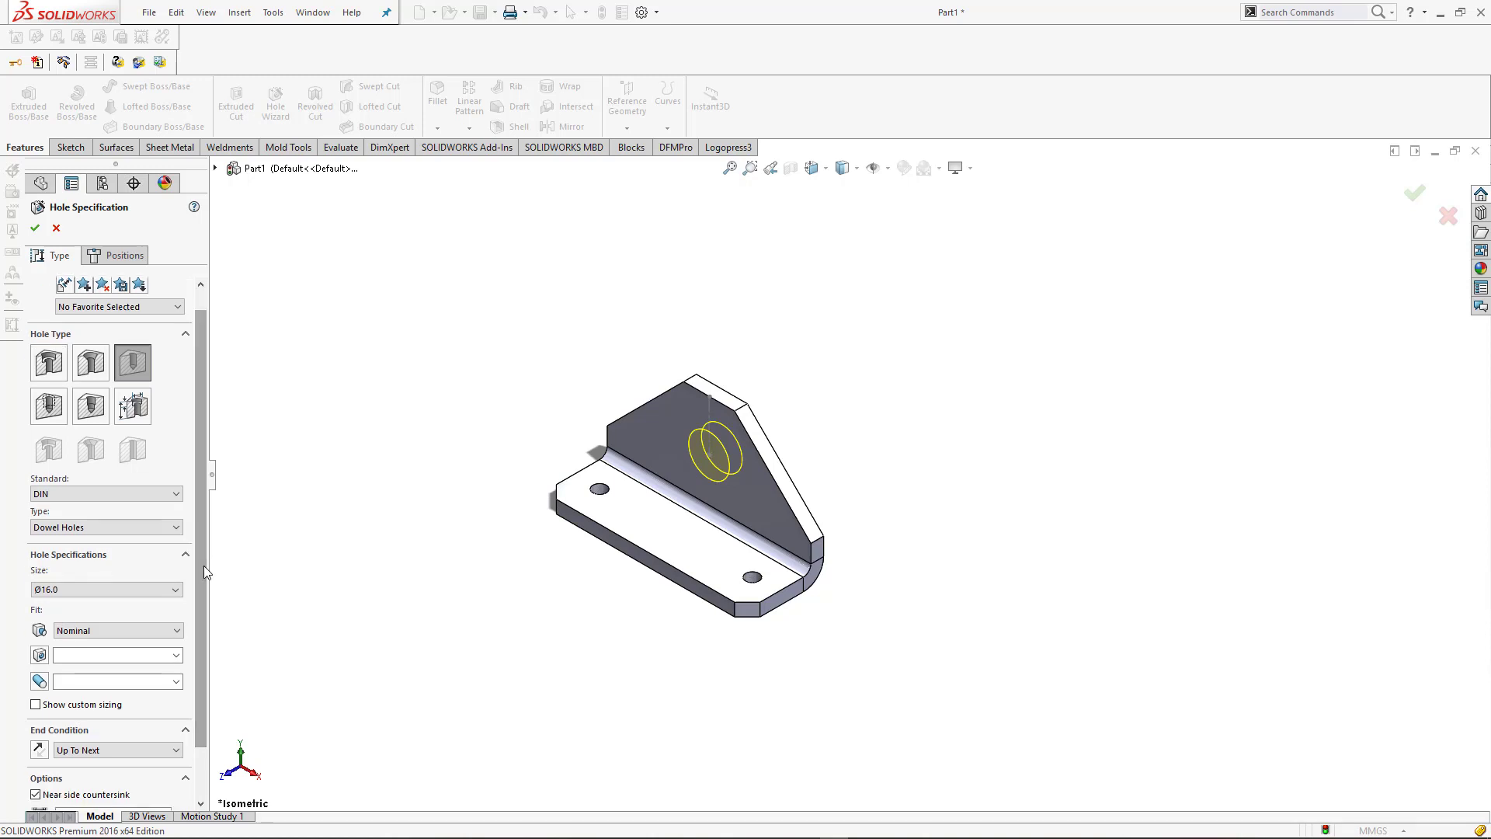
pyautogui.scroll(-2, 203, 566)
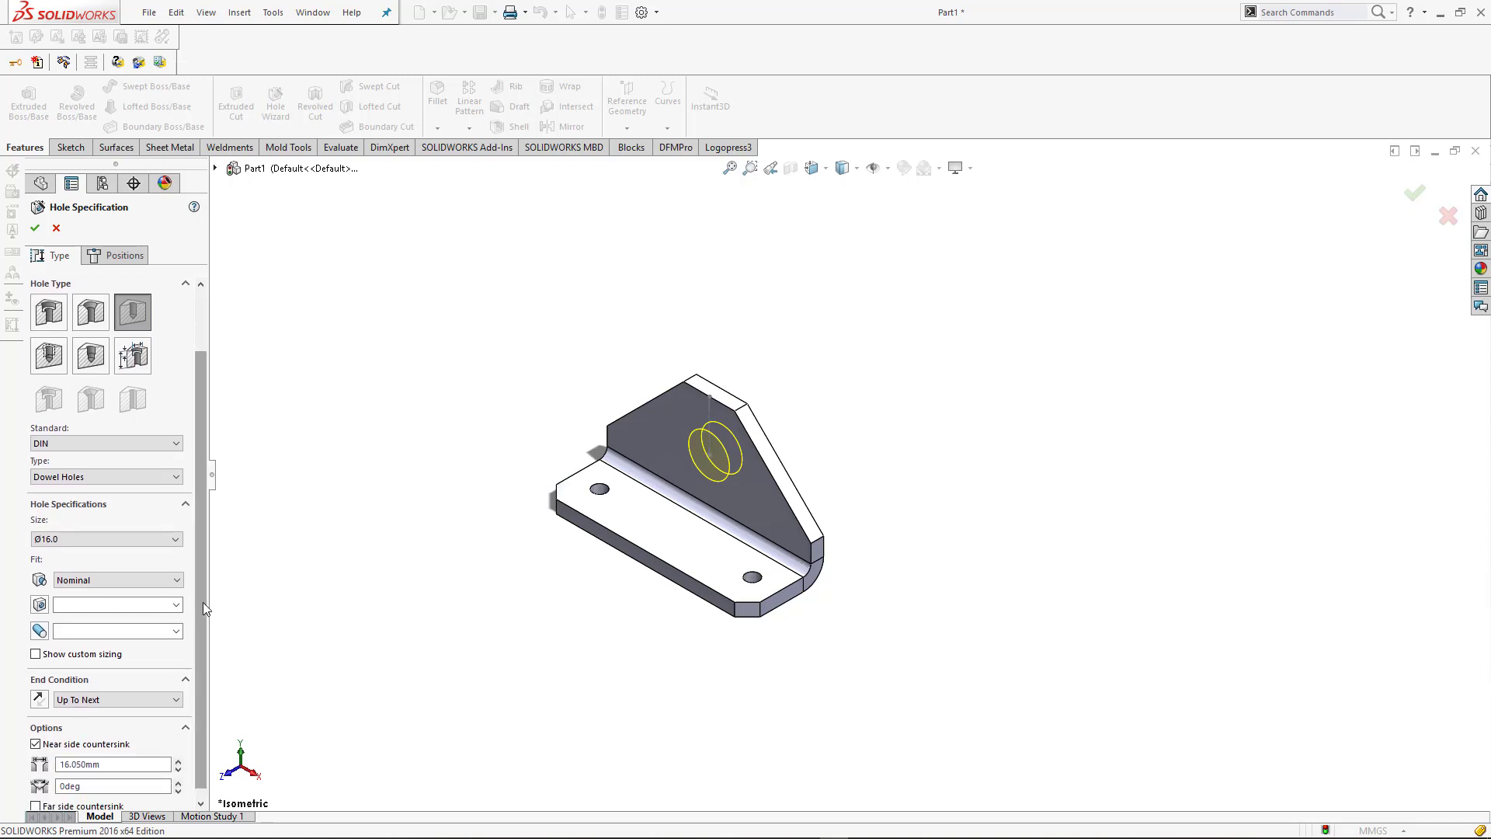
pyautogui.scroll(3, 203, 603)
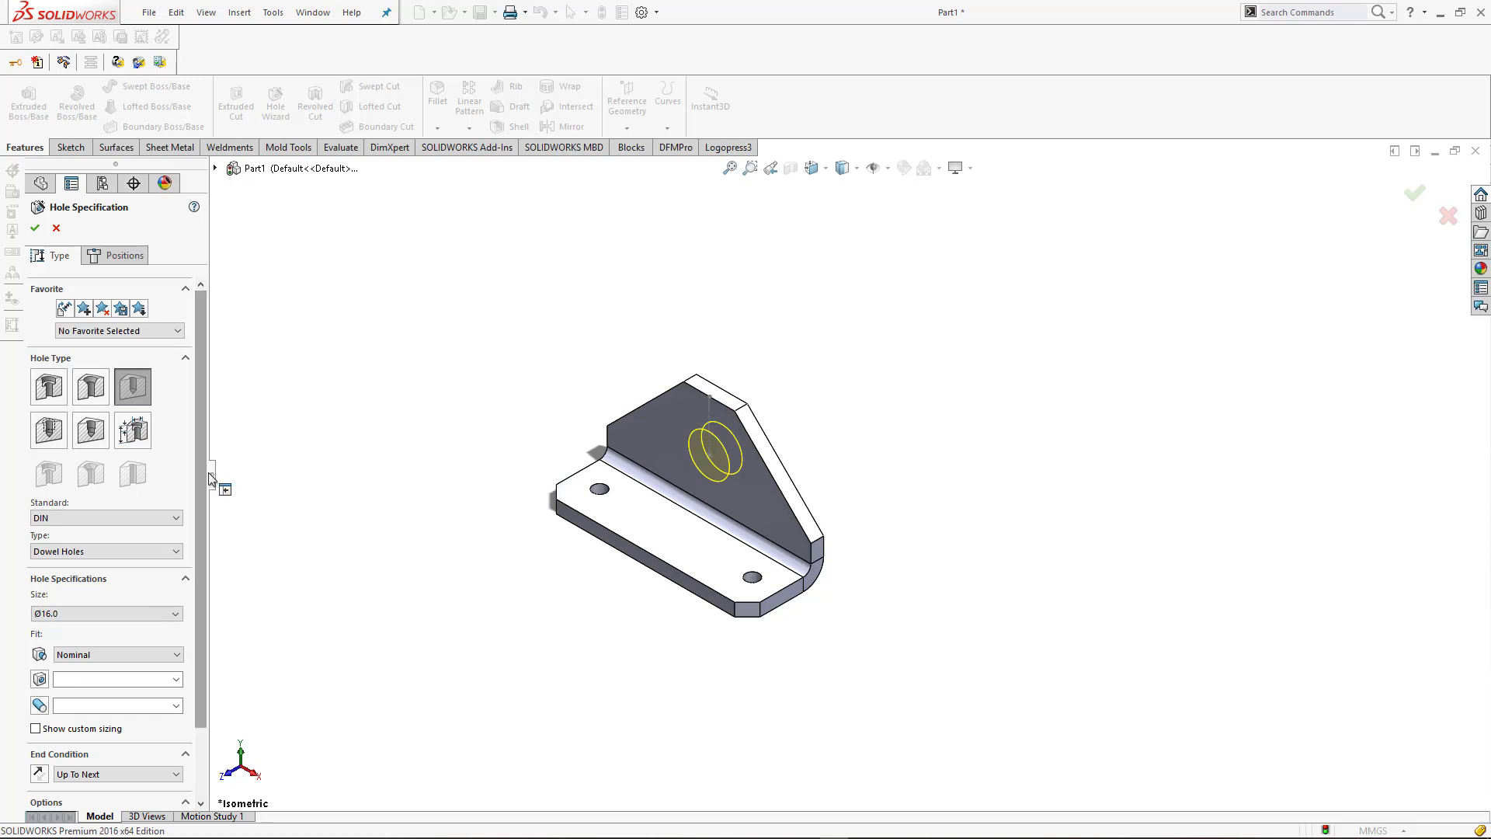
pyautogui.click(108, 260)
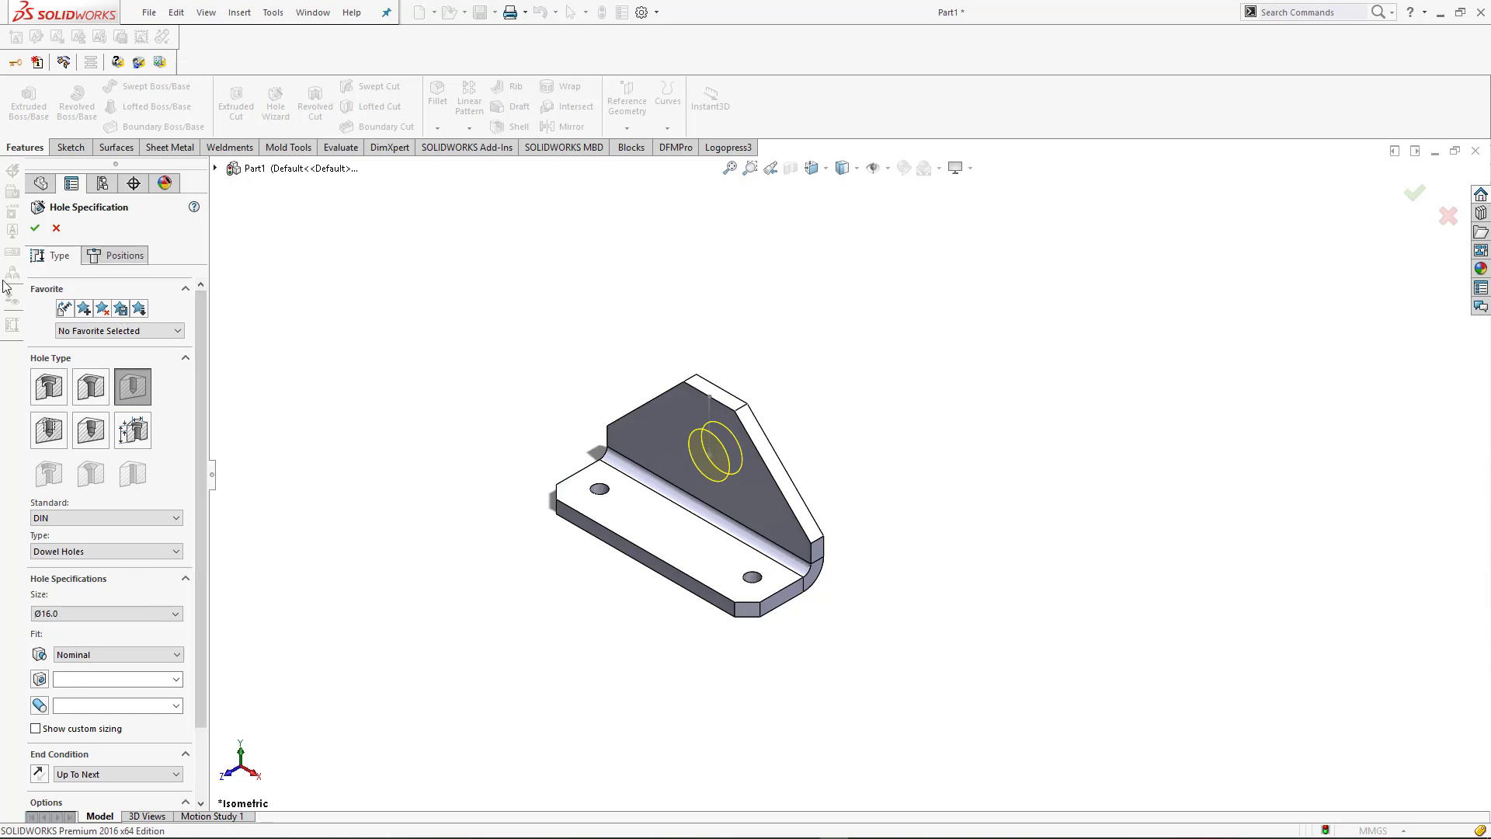
pyautogui.click(101, 257)
pyautogui.click(48, 263)
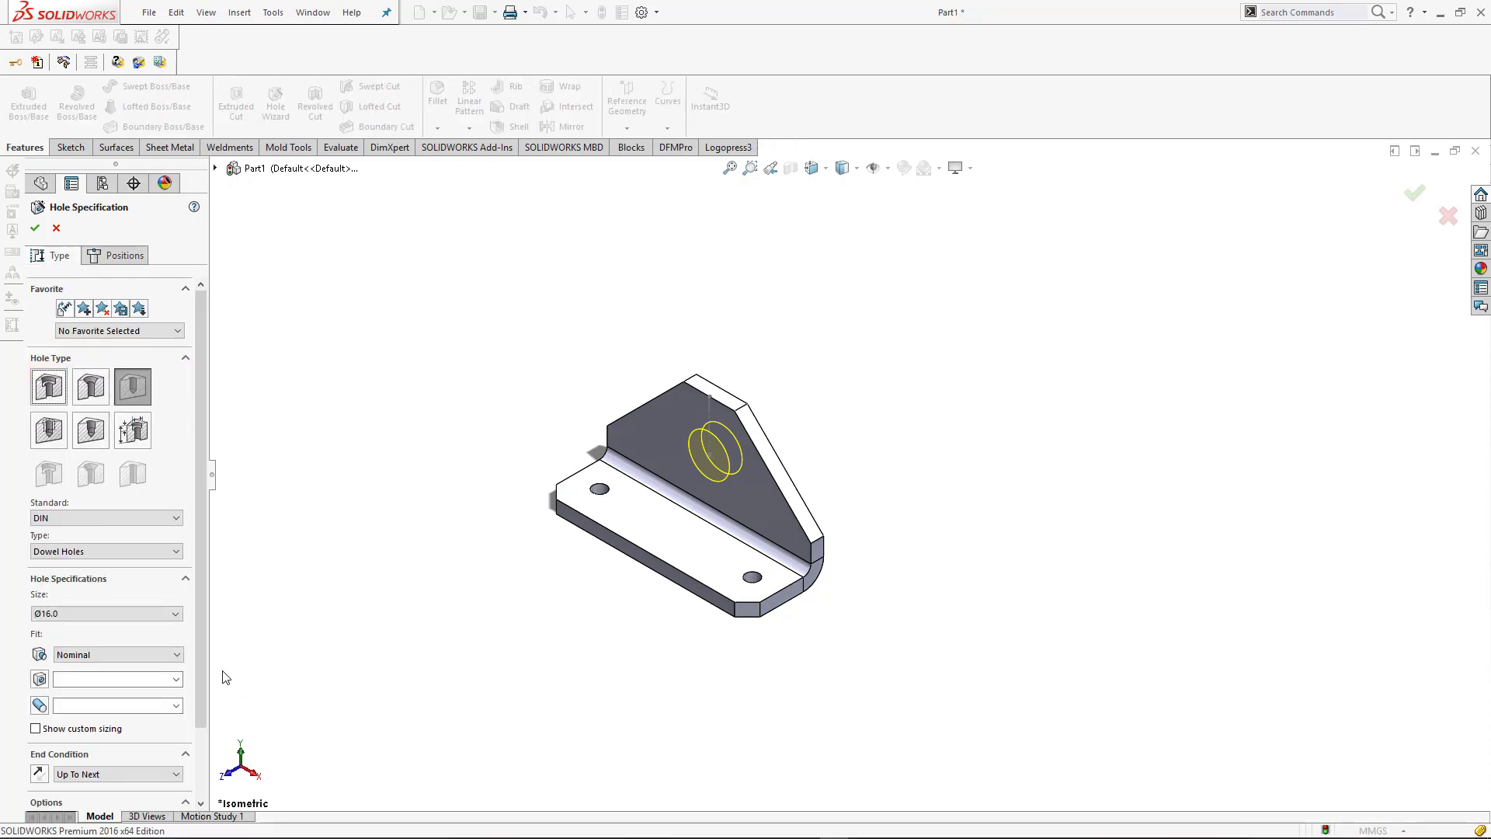
pyautogui.scroll(-2, 208, 791)
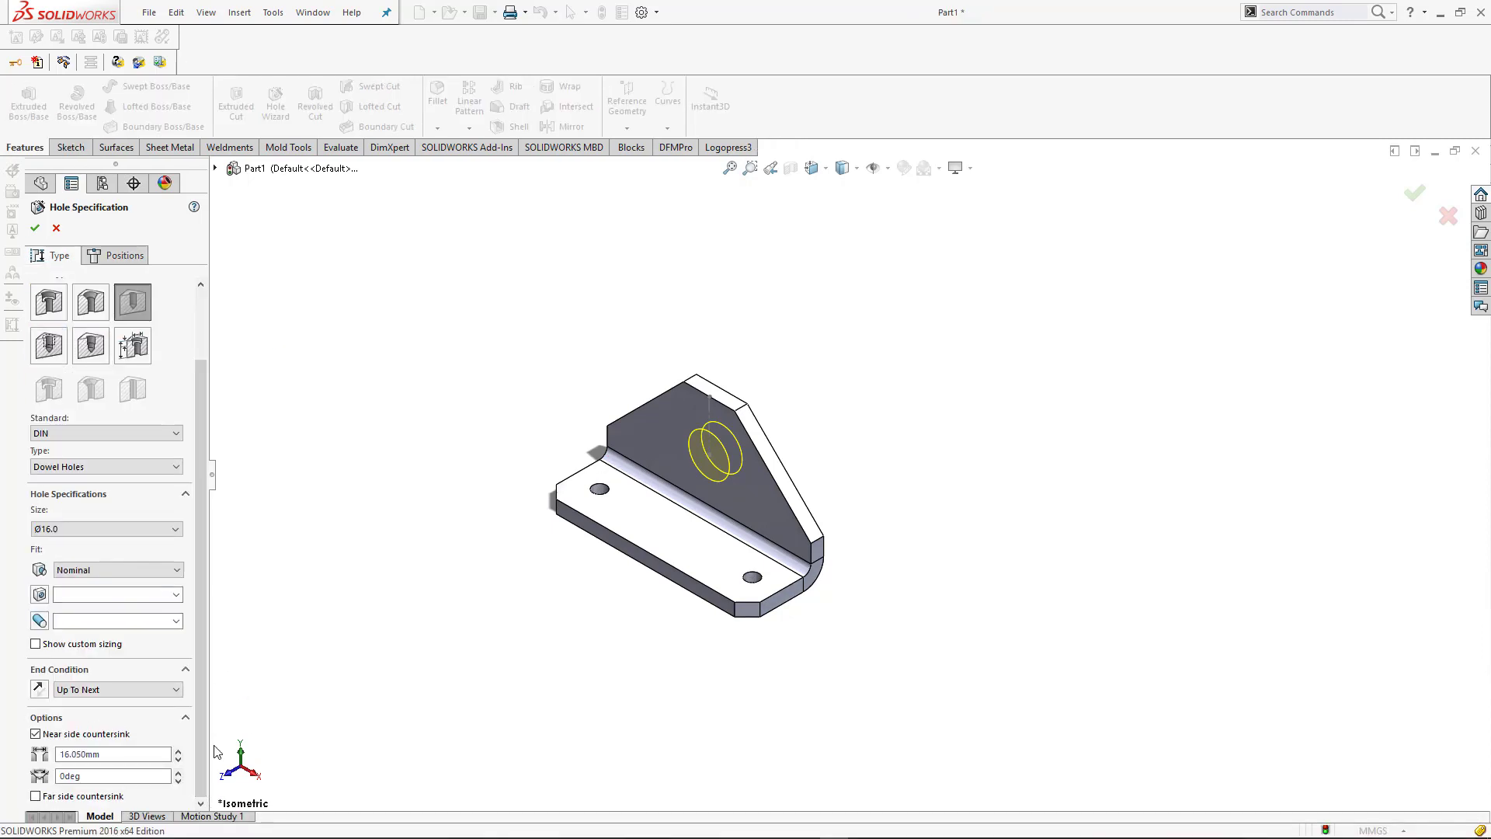
pyautogui.click(40, 228)
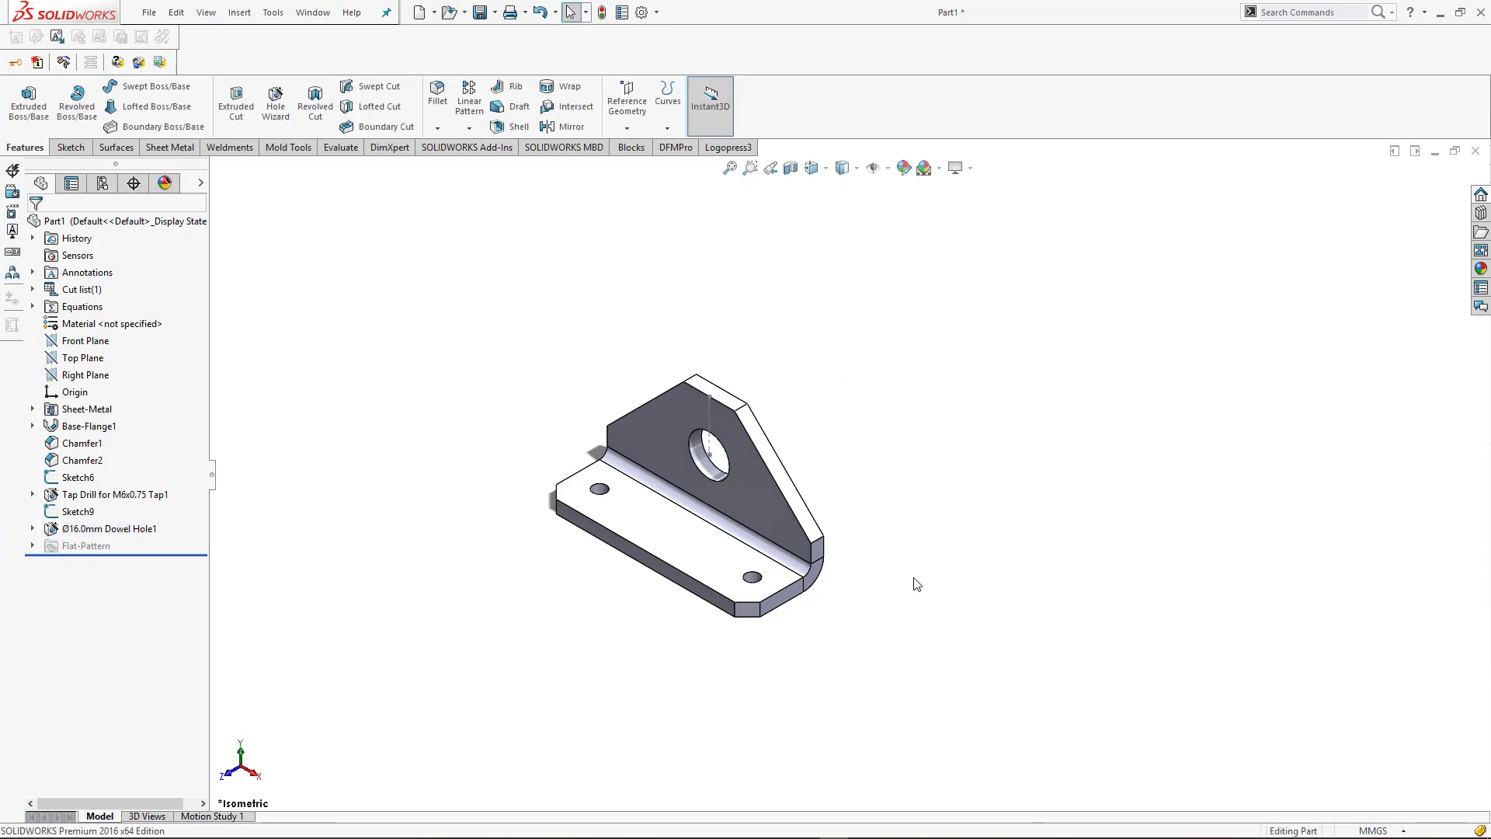
# - Apply an iron appearance from the metal appearances to the whole bracket
pyautogui.scroll(-4, 917, 584)
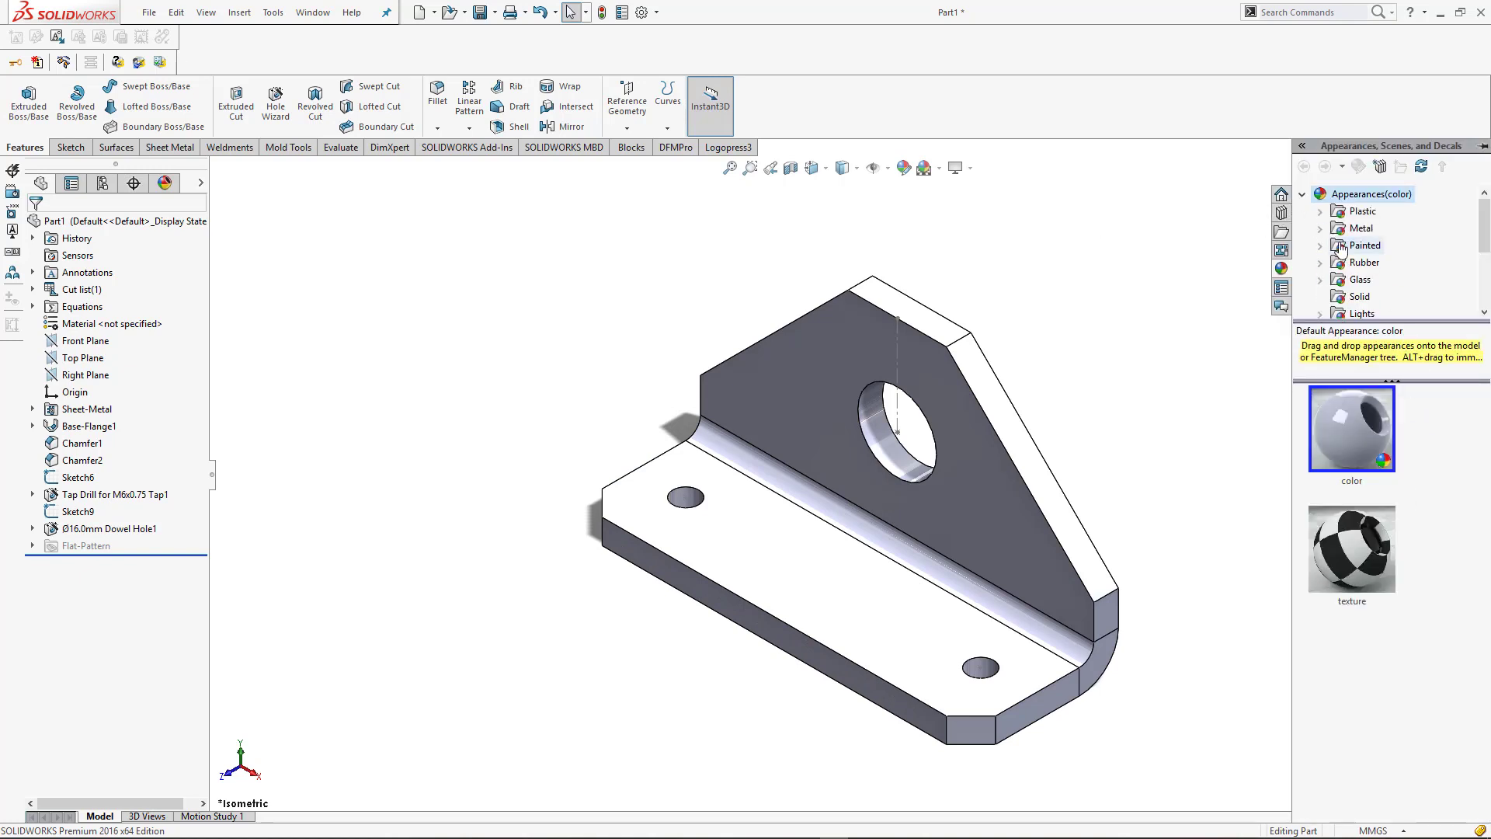
pyautogui.click(1361, 229)
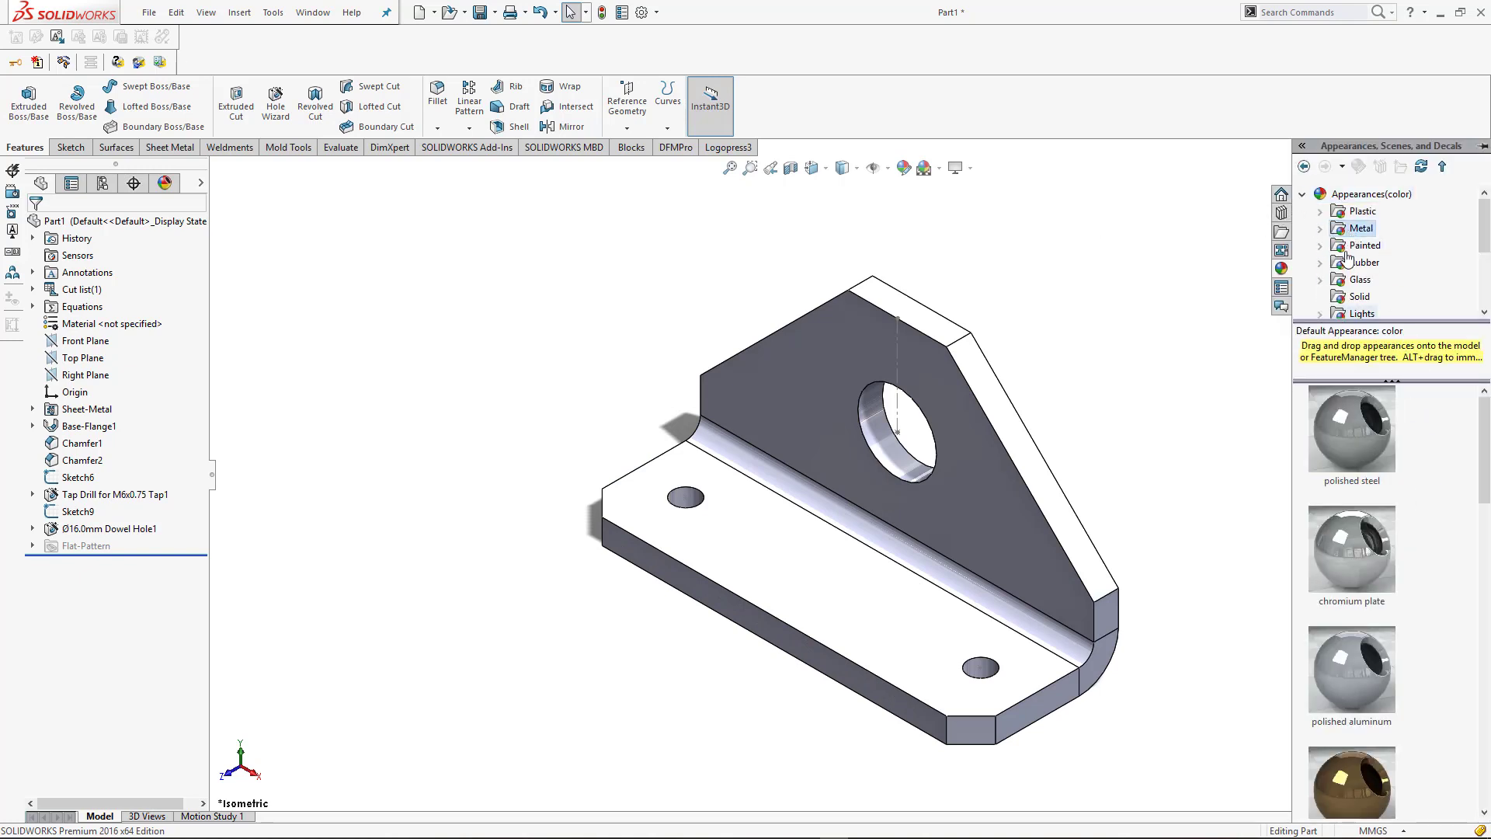
pyautogui.click(1321, 228)
pyautogui.scroll(-3, 1382, 256)
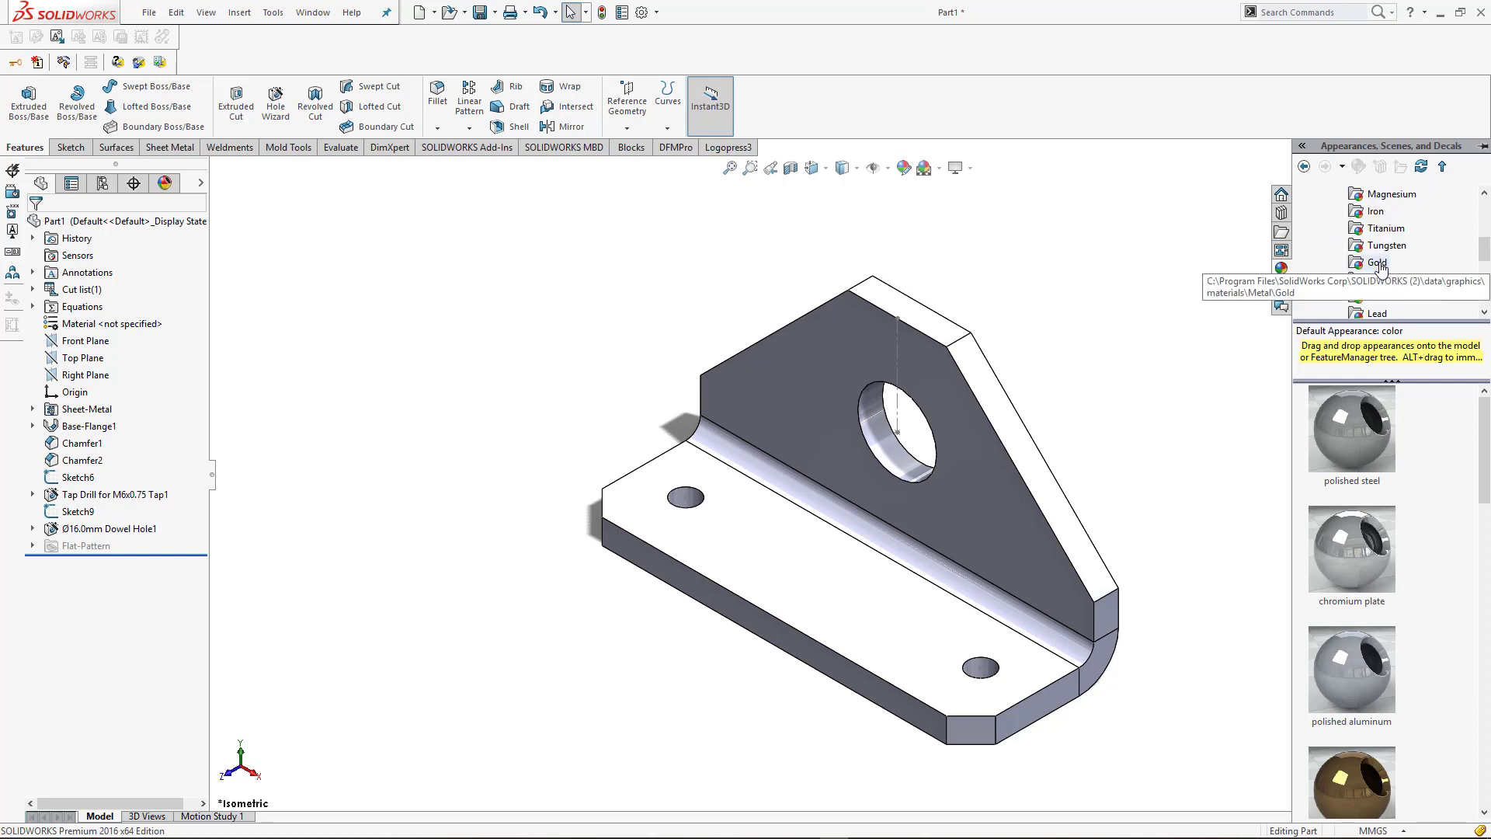
pyautogui.click(1376, 211)
pyautogui.moveTo(1362, 530); pyautogui.dragTo(967, 506)
pyautogui.click(972, 510)
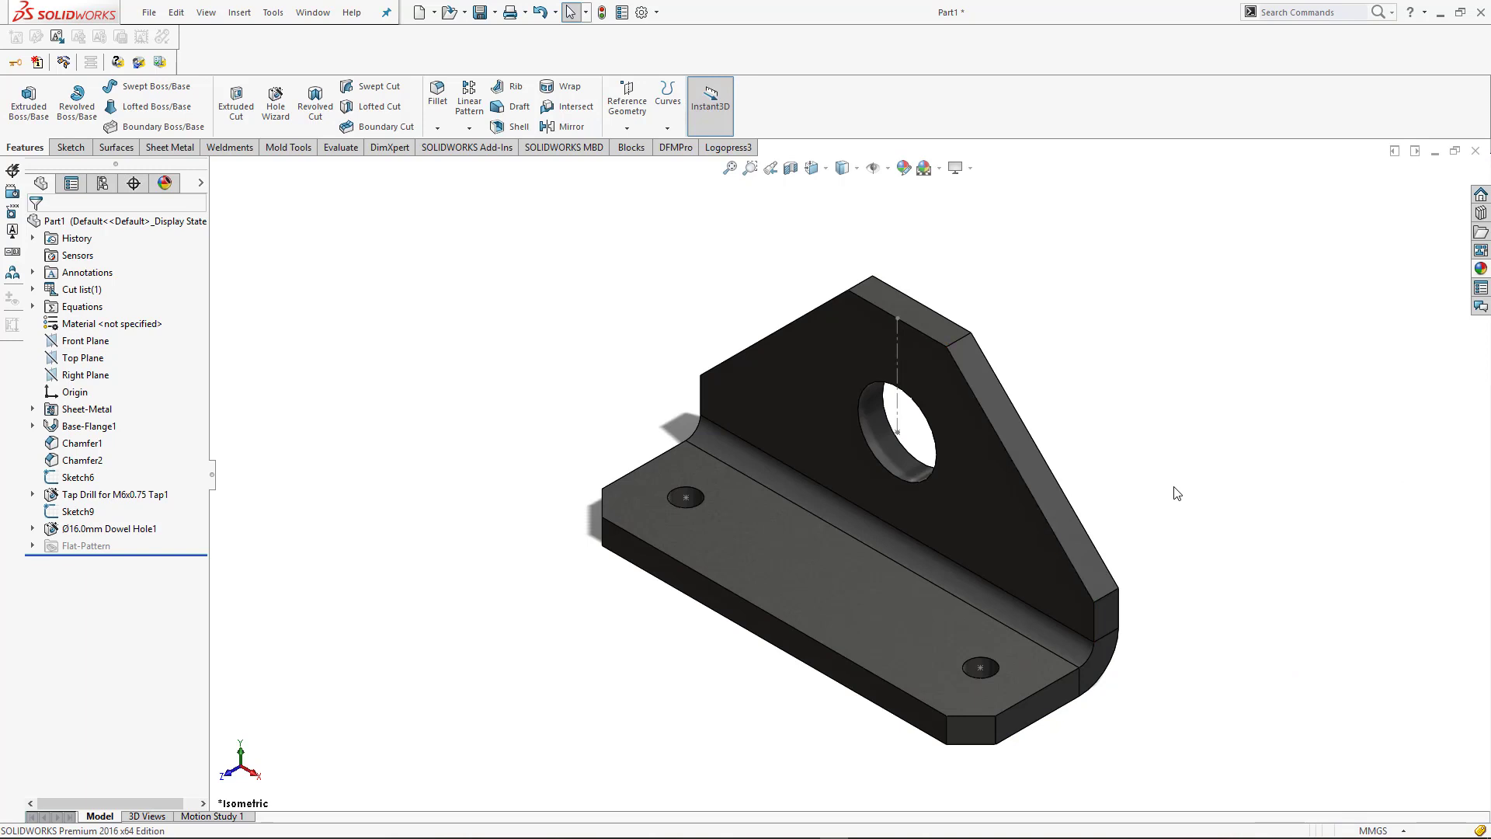
# - Save the part as "clamp for 27th" in the project folder
pyautogui.hotkey('ctrl', 's')
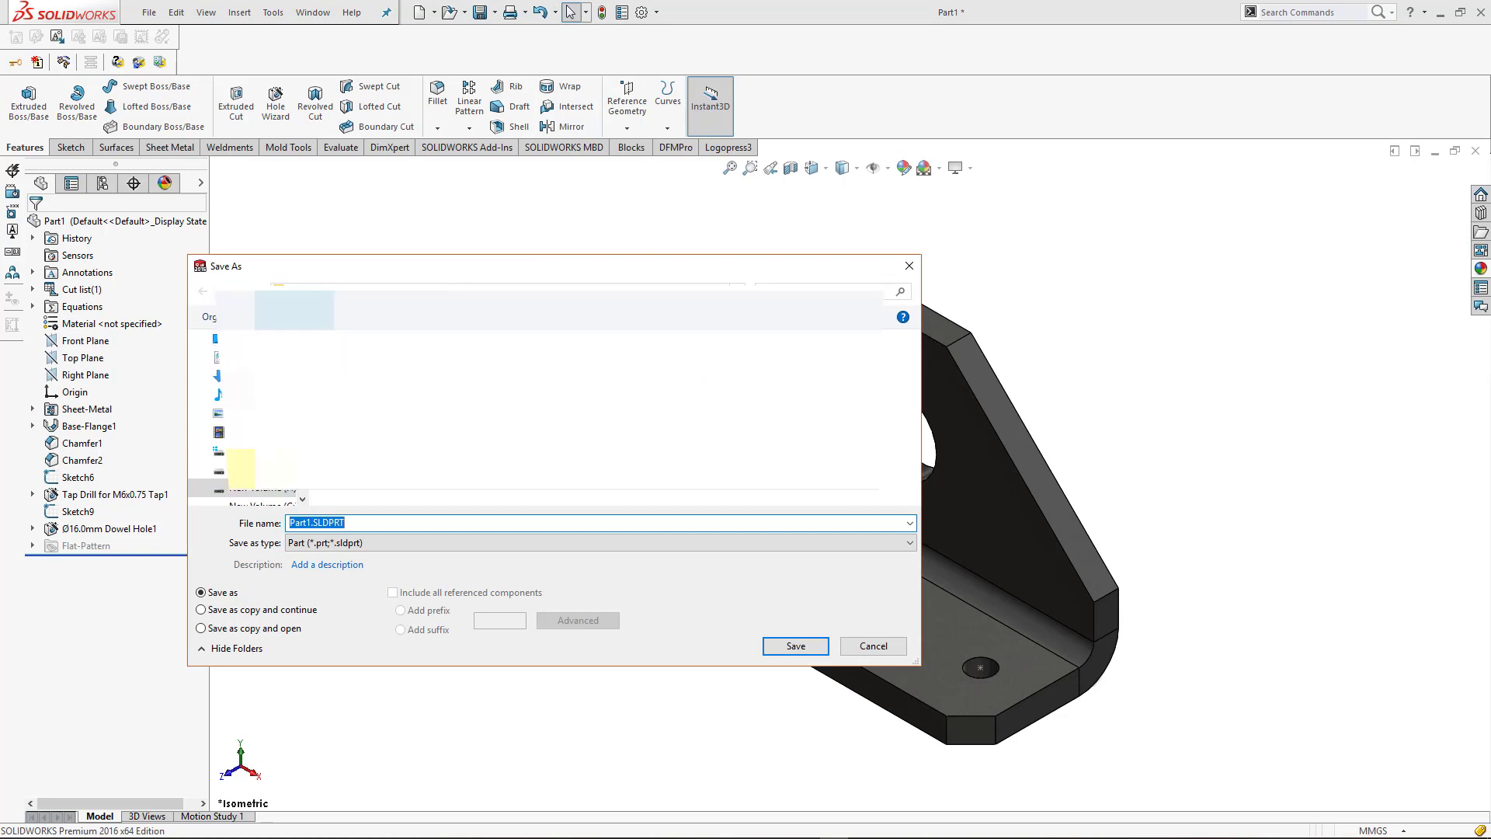
pyautogui.click(244, 495)
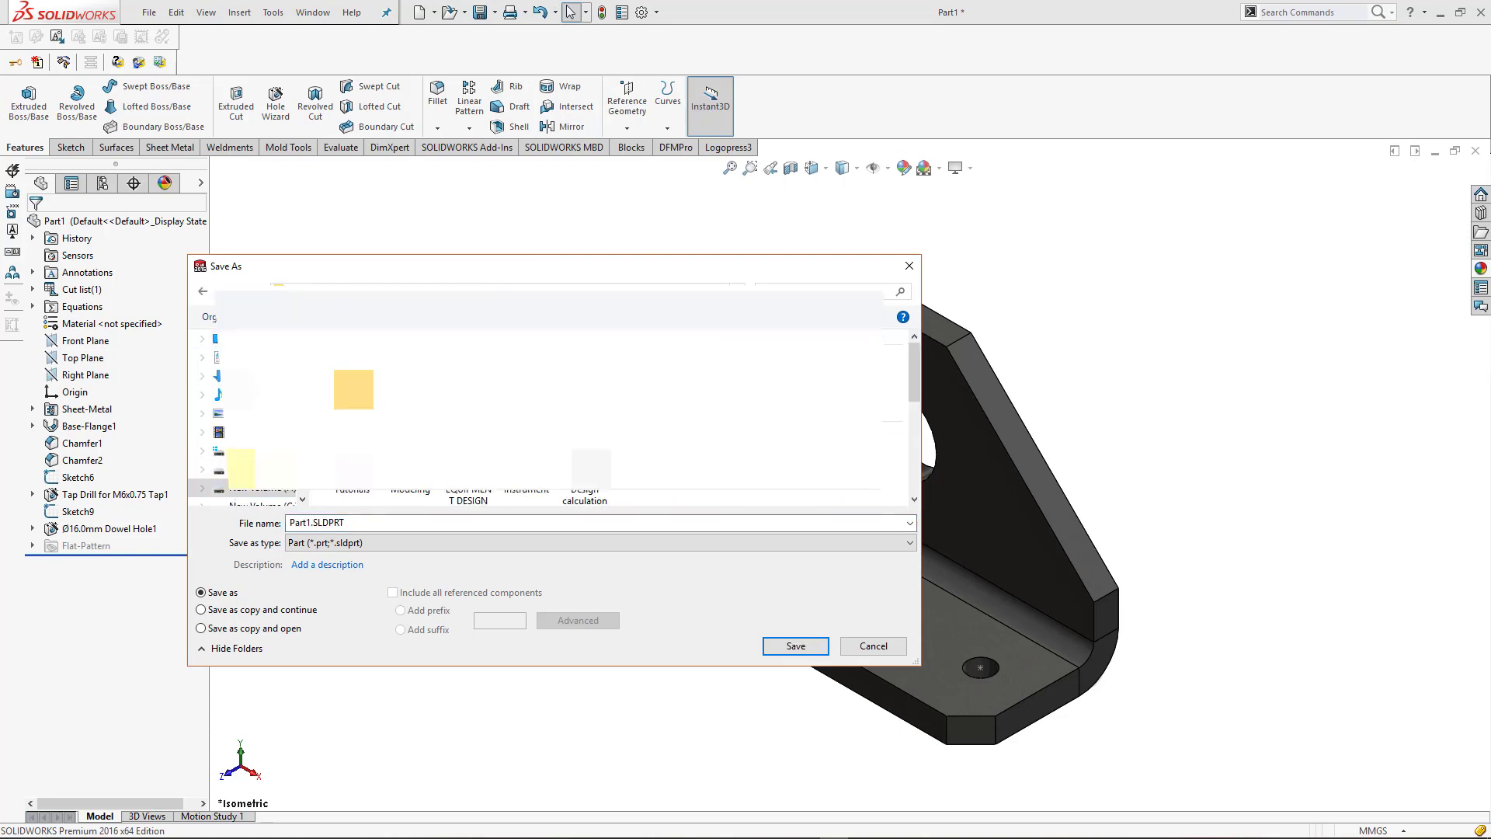
pyautogui.doubleClick(410, 458)
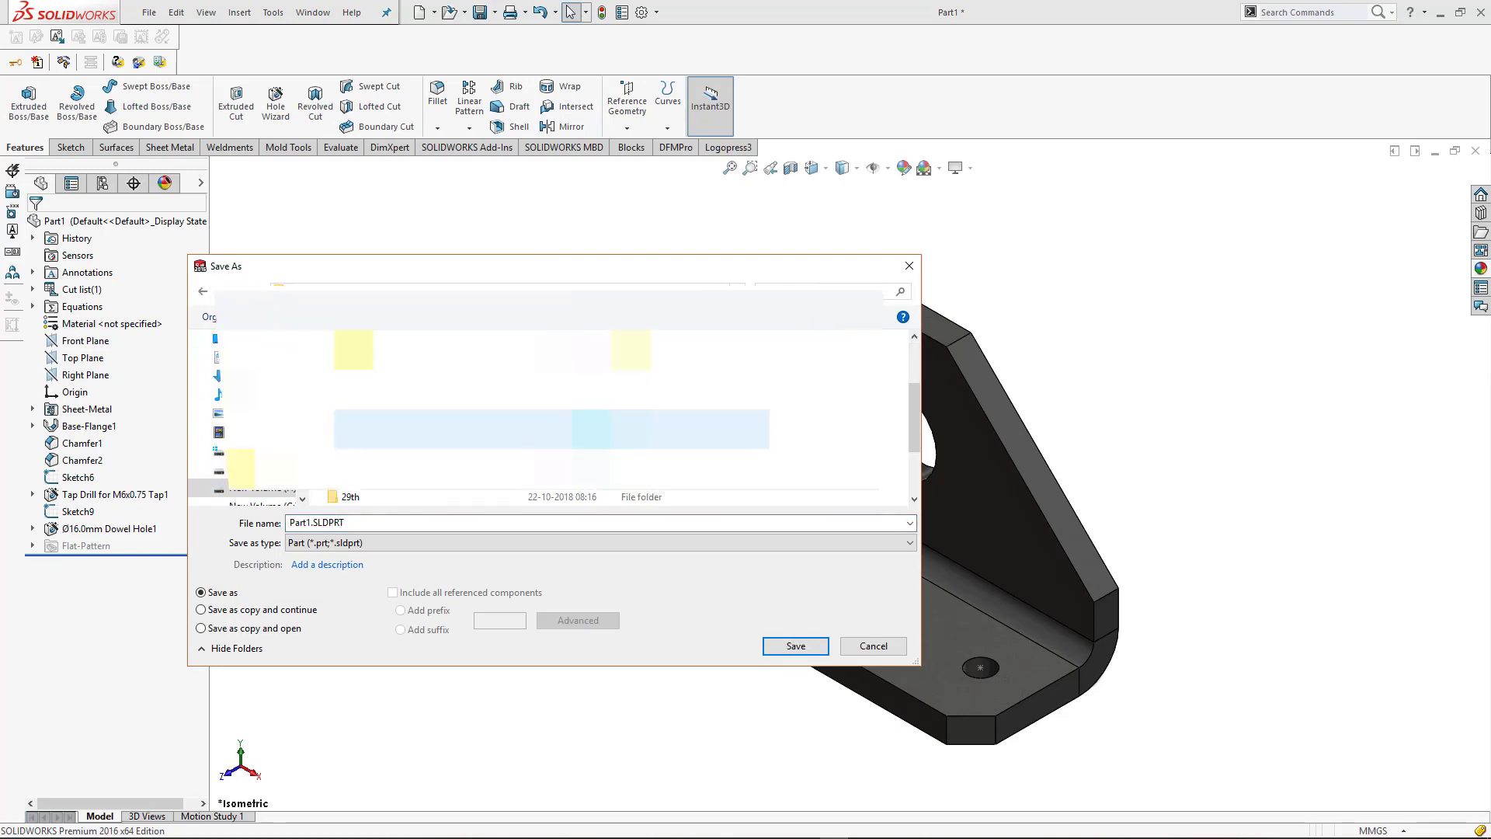
pyautogui.doubleClick(411, 466)
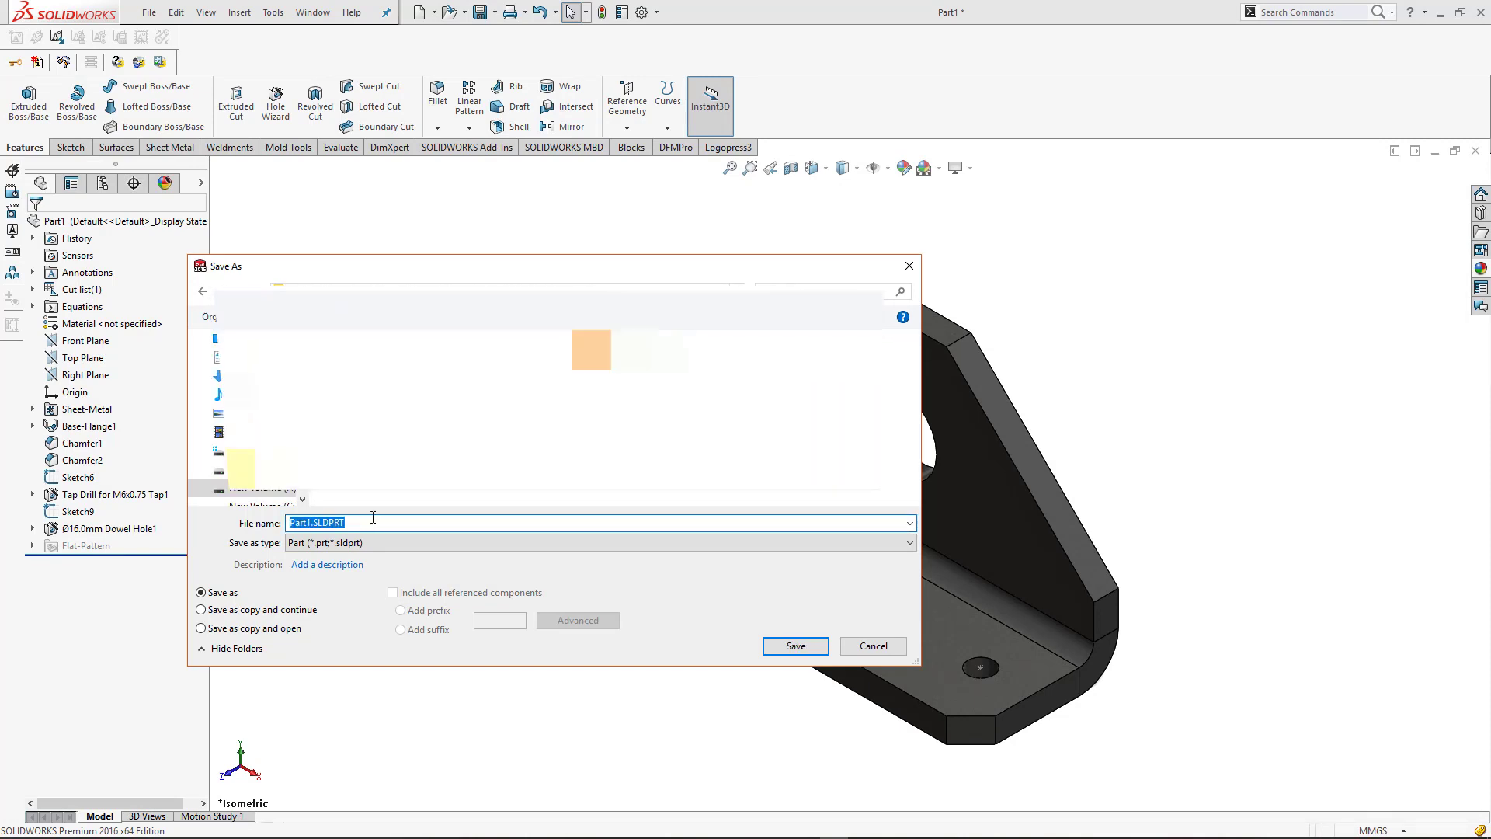
pyautogui.write('clamp for 27th')
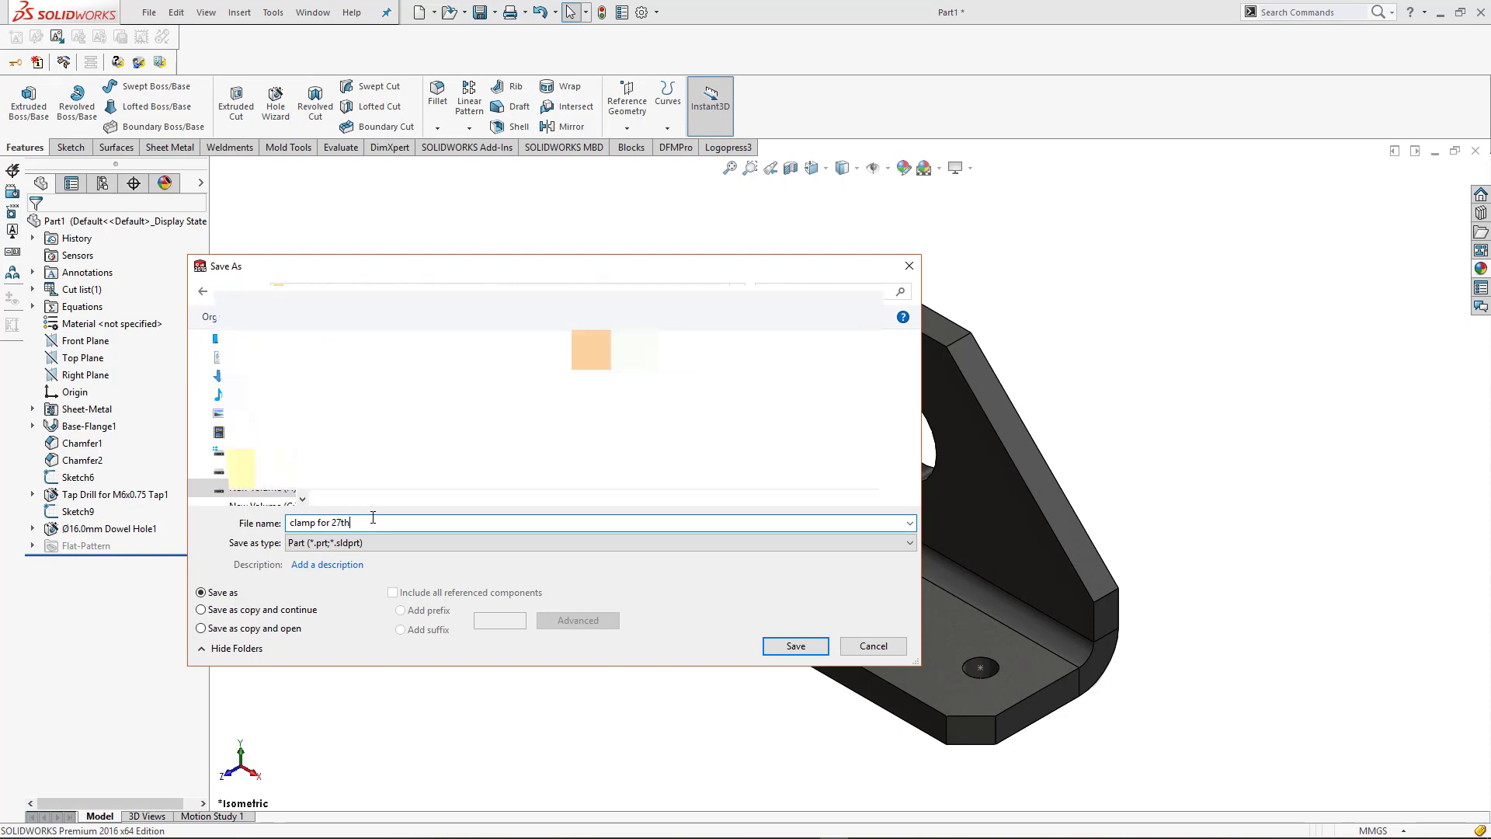
pyautogui.press('Return')
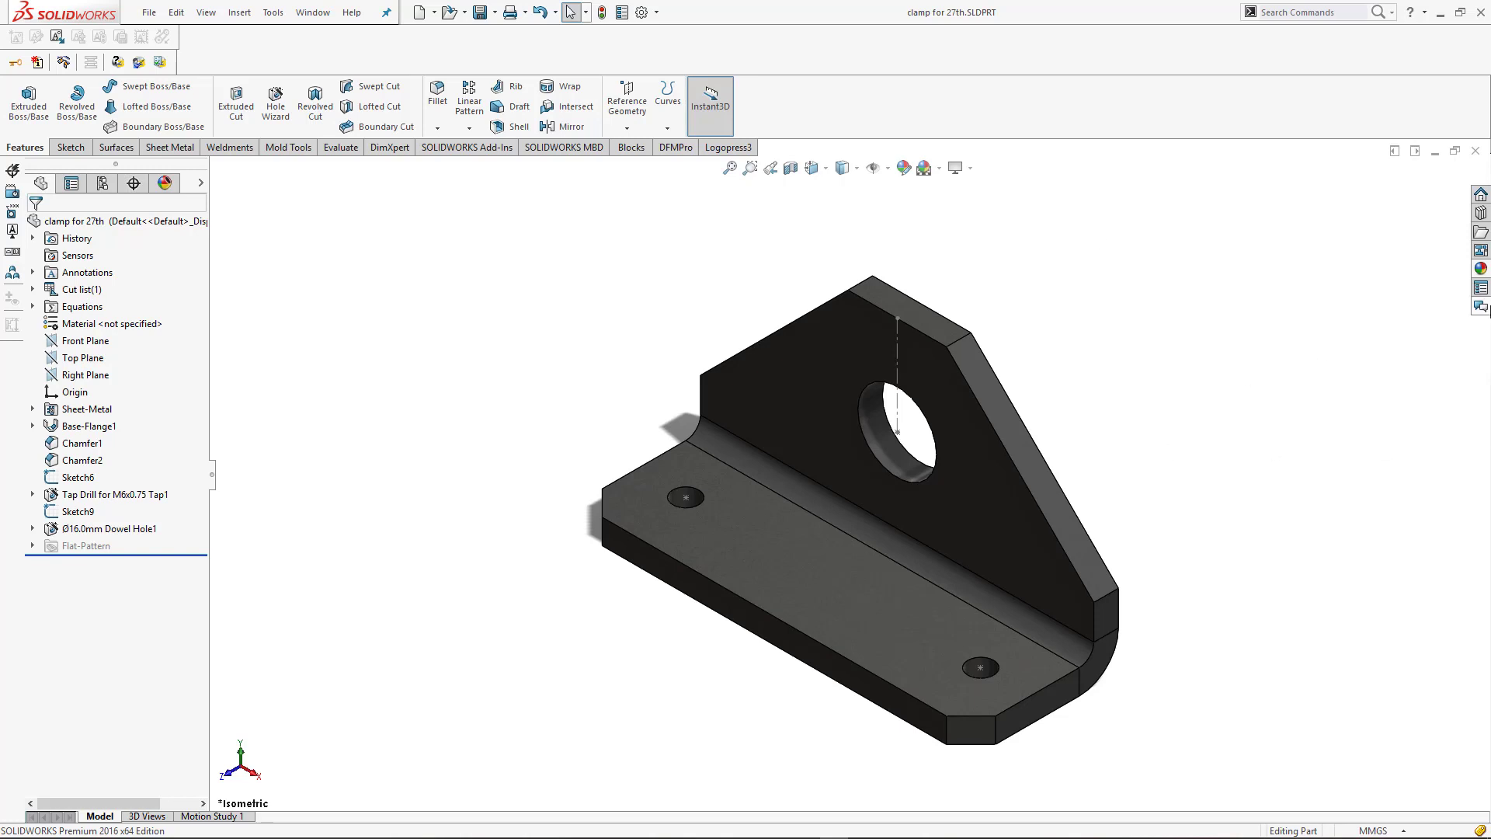
pyautogui.scroll(5, 1164, 373)
pyautogui.scroll(-5, 1192, 531)
pyautogui.scroll(4, 1009, 511)
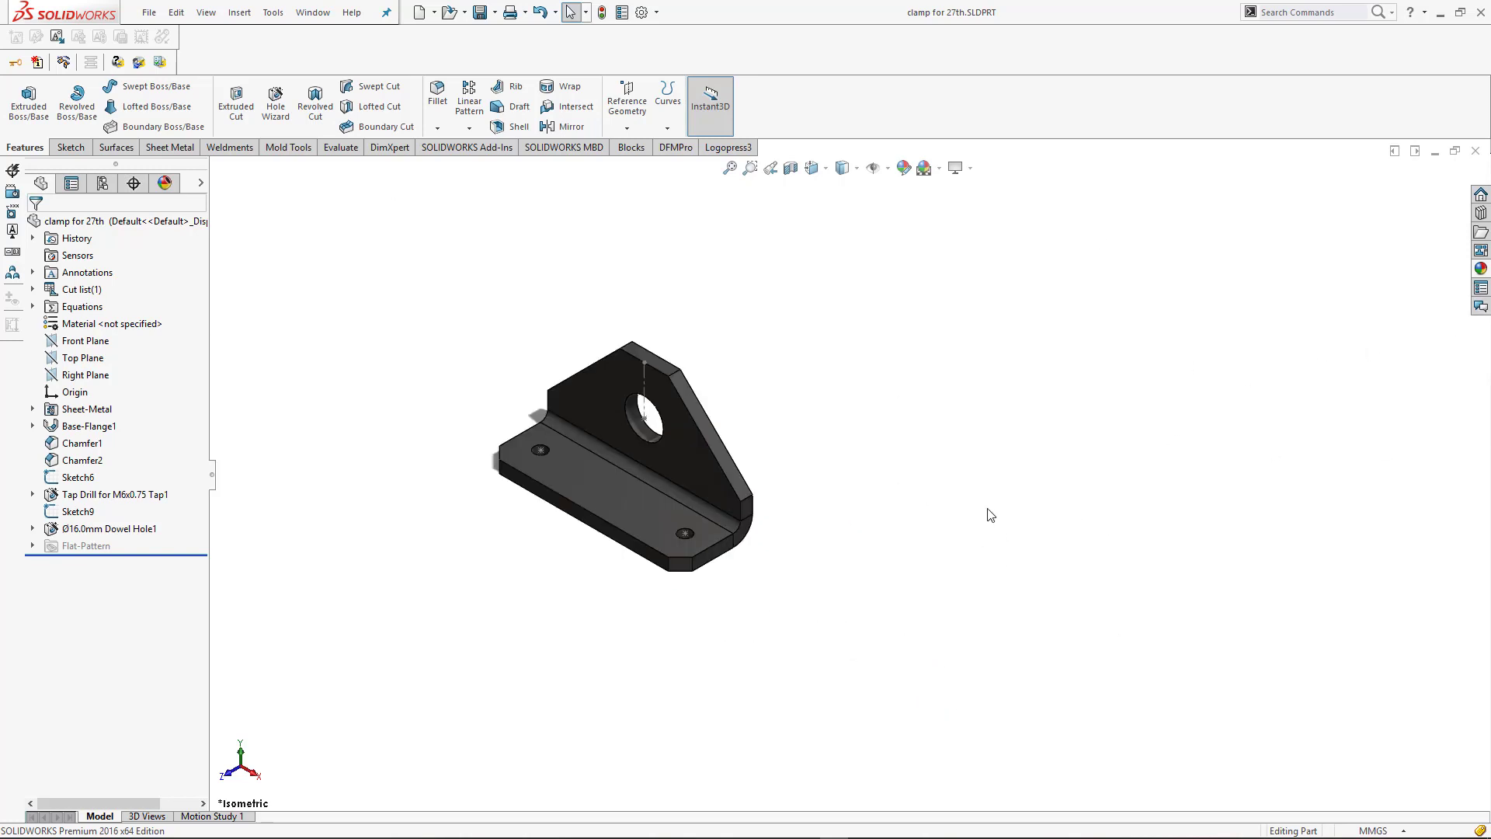
# - Create a new part document
pyautogui.click(146, 13)
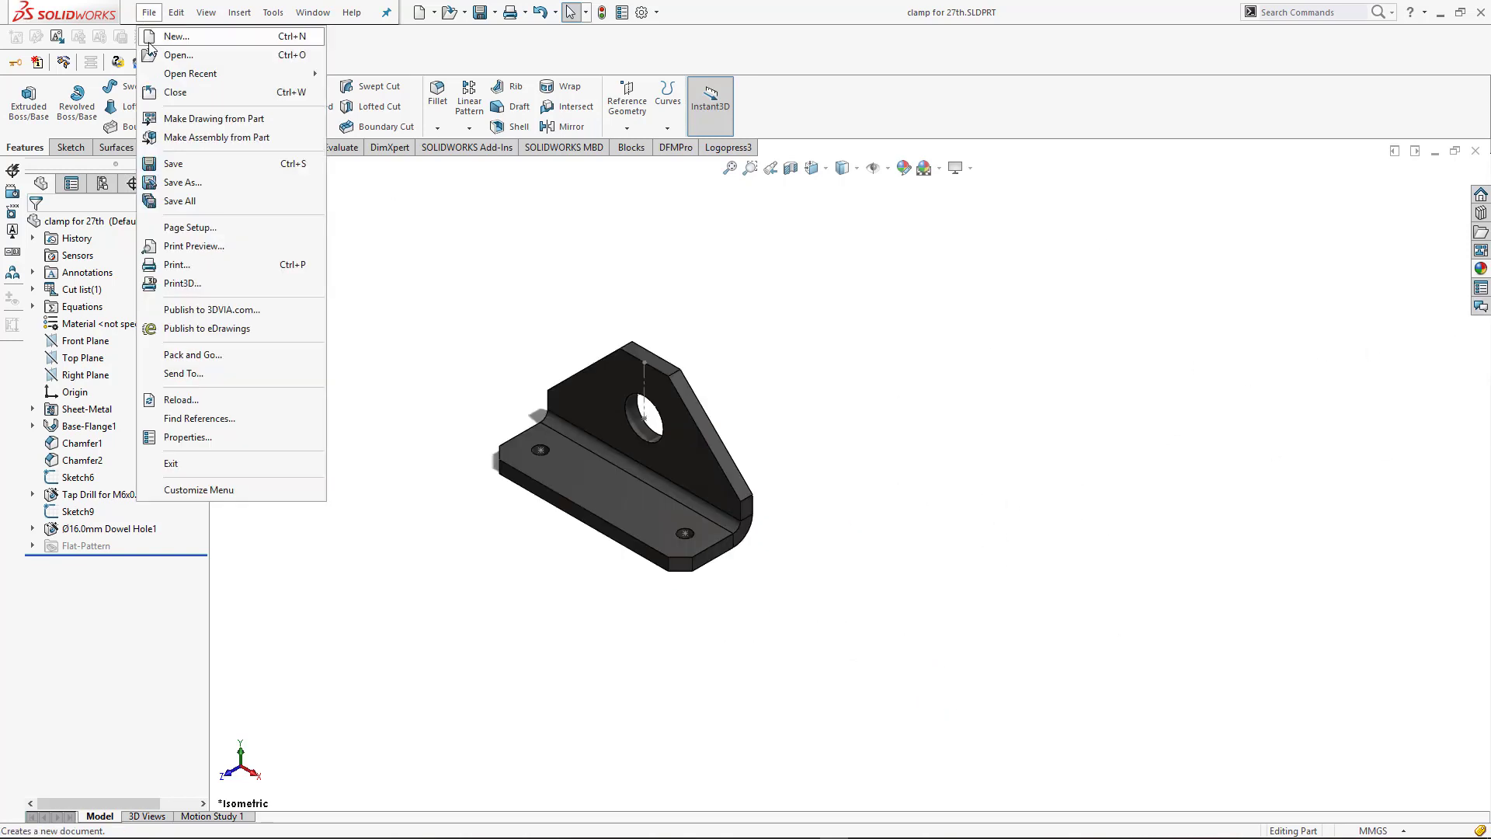
pyautogui.click(172, 30)
pyautogui.click(773, 580)
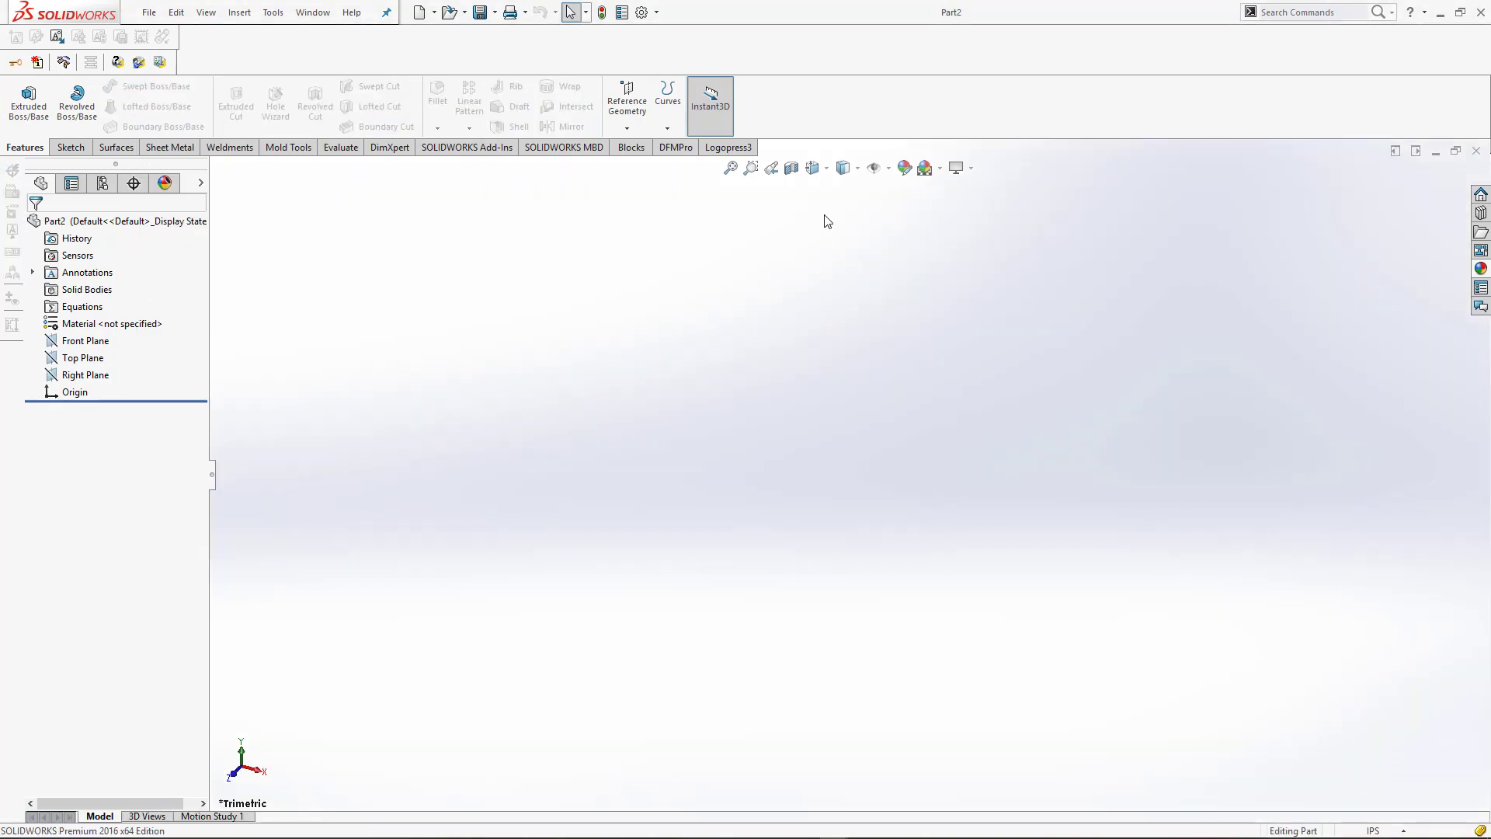
# - Apply a plain white scene to the new part and set its units to MMGS (millimeter, gram, second)
pyautogui.click(940, 169)
pyautogui.click(971, 206)
pyautogui.click(1386, 831)
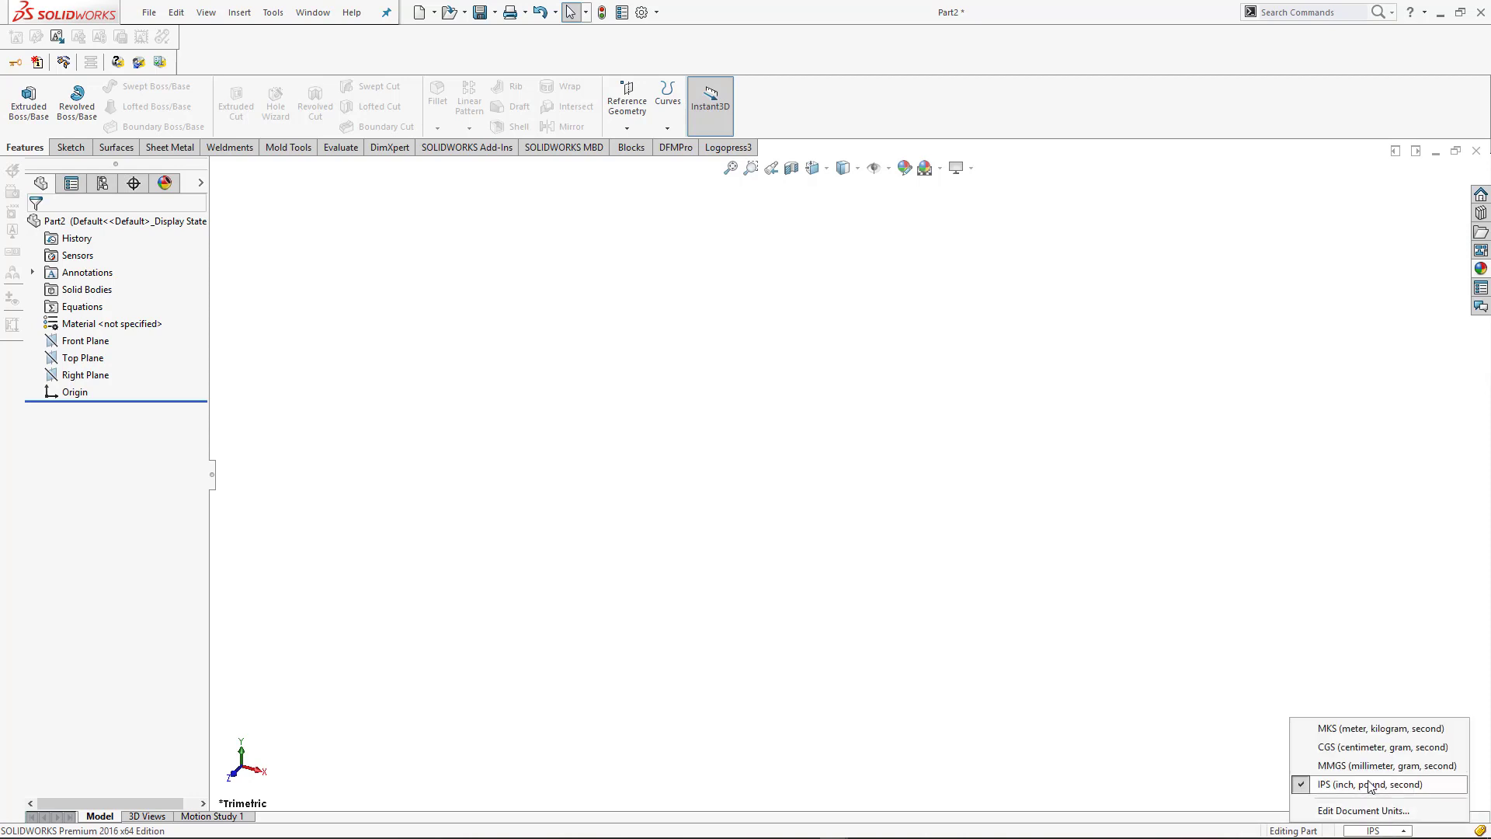
pyautogui.click(1336, 763)
# - Start a sketch on the Right Plane
pyautogui.click(93, 341)
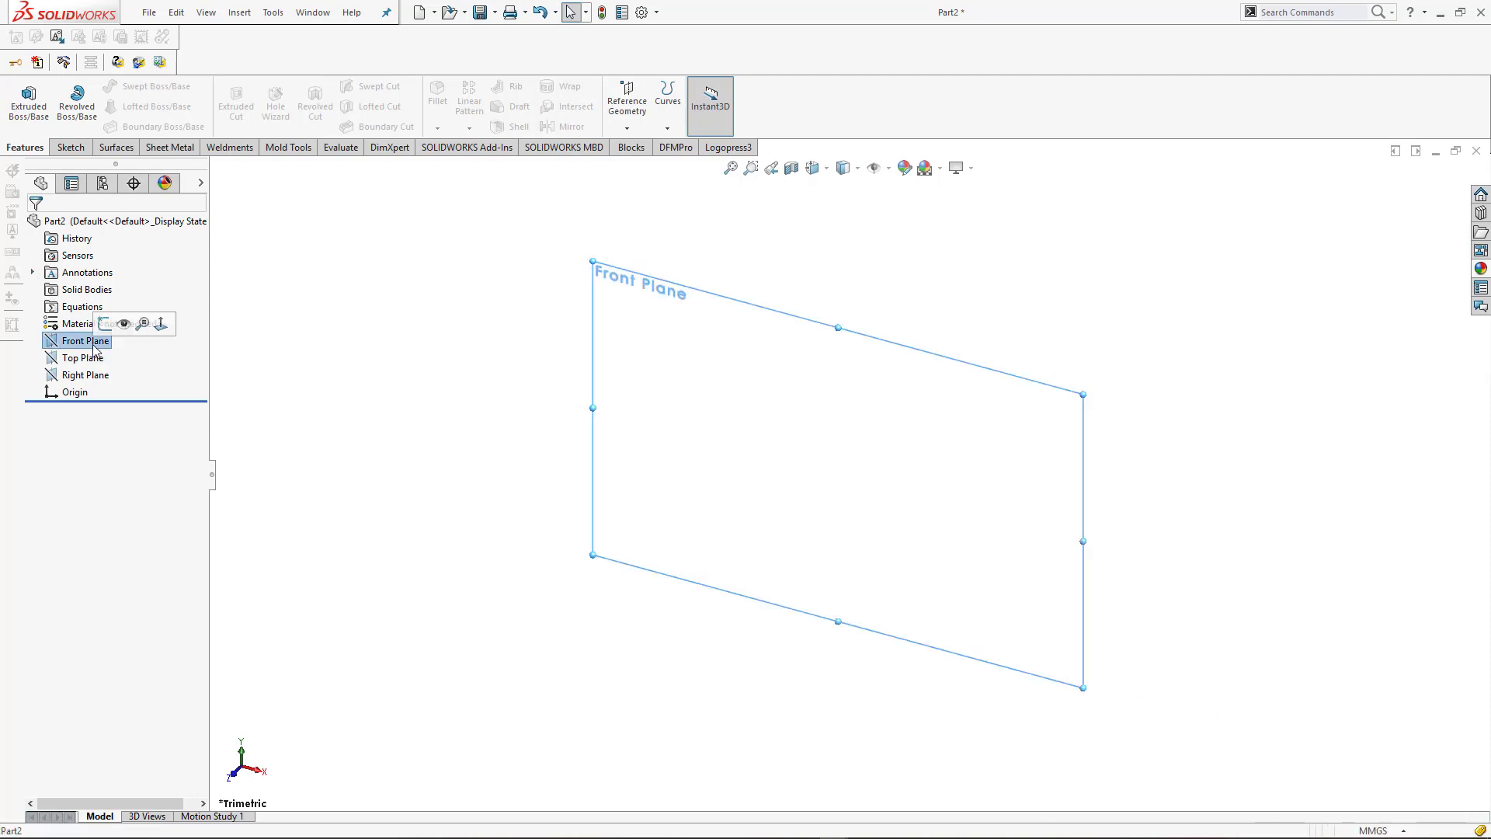
pyautogui.click(92, 358)
pyautogui.click(87, 375)
pyautogui.click(101, 354)
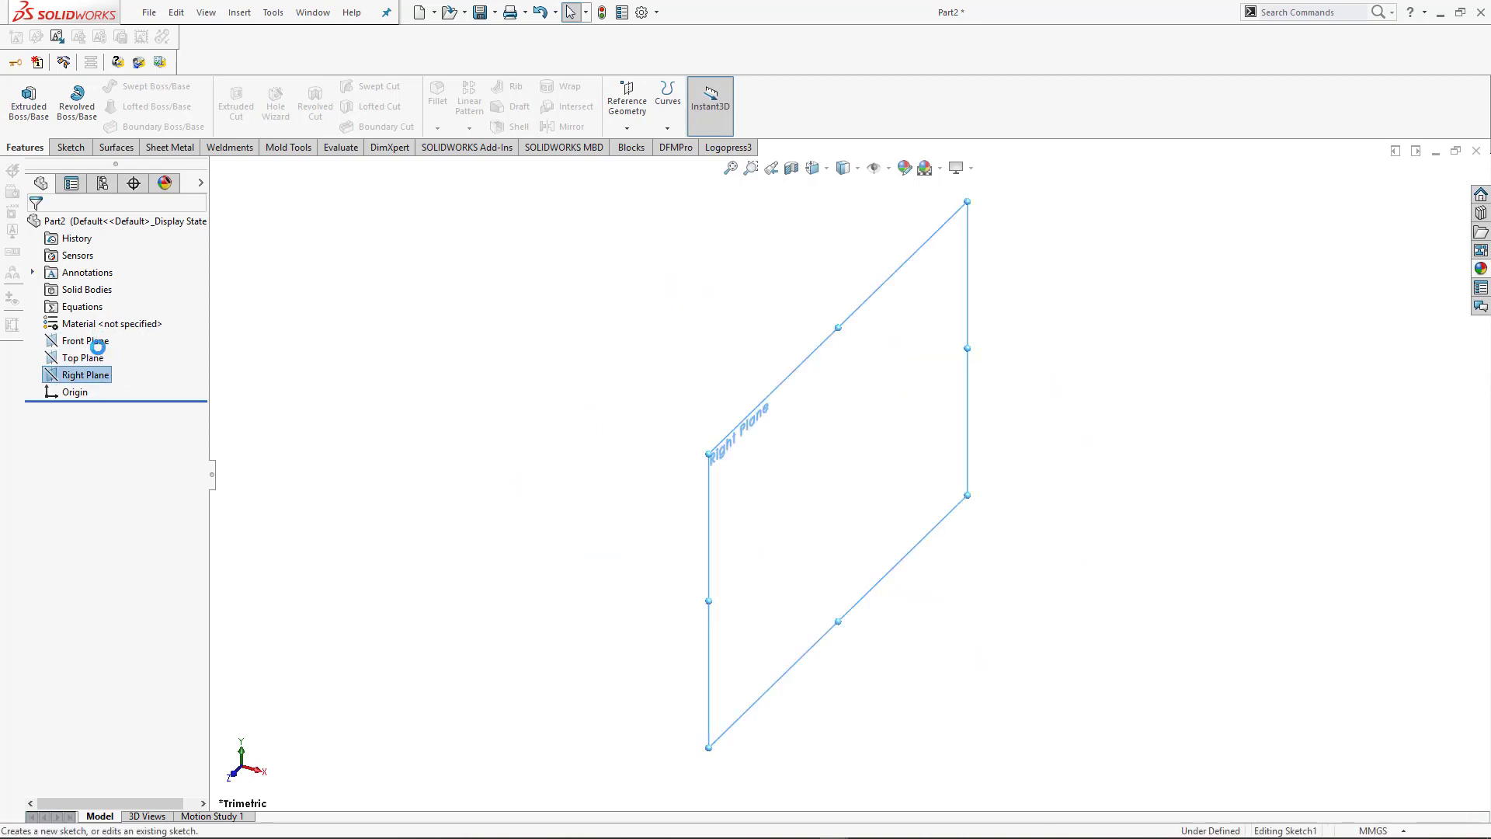
# - Draw a horizontal centerline to the right and a vertical centerline about 64 mm upward, both starting at the origin
pyautogui.click(117, 87)
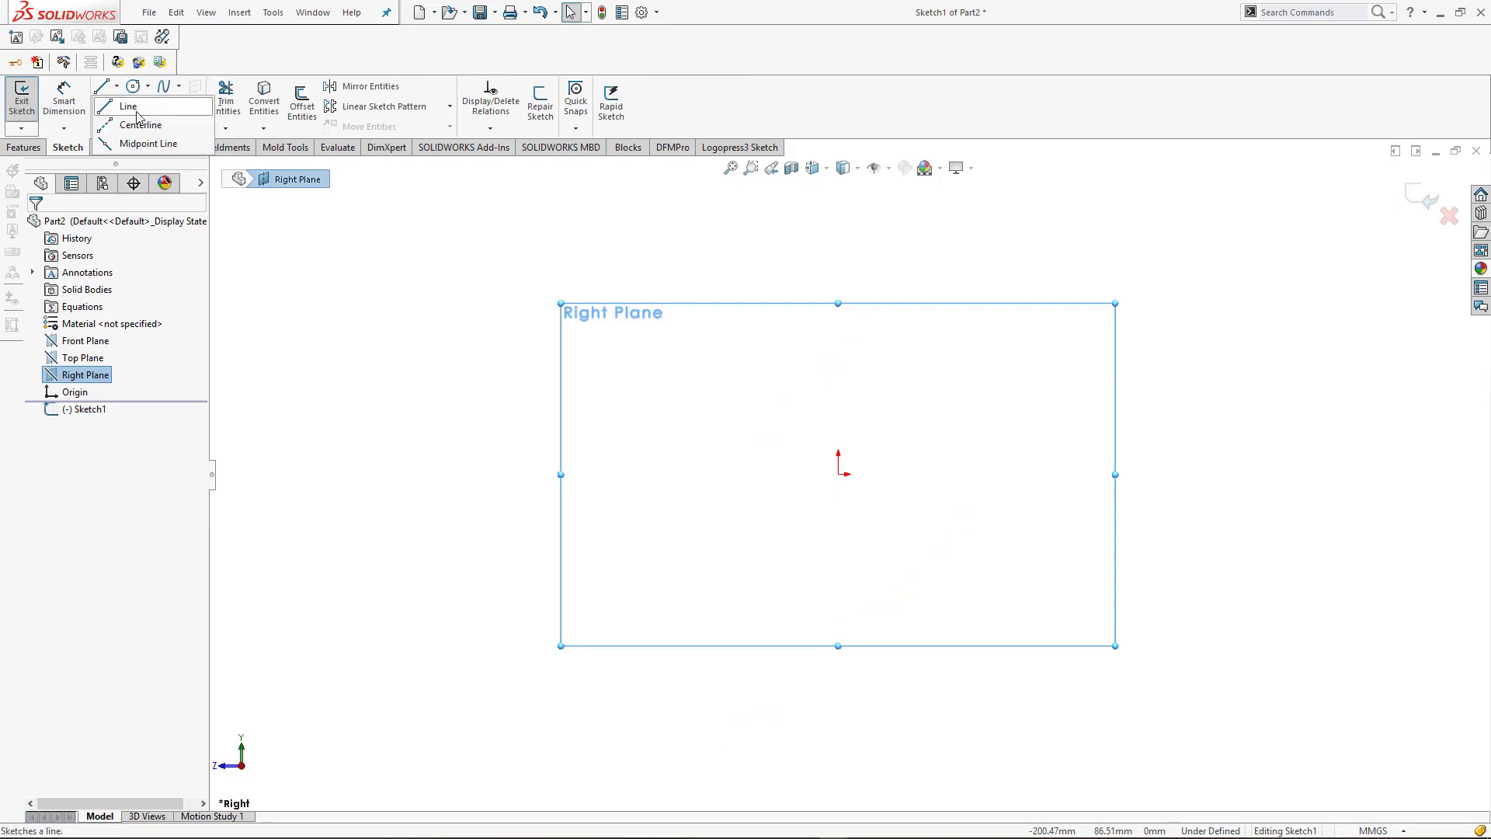
pyautogui.click(133, 123)
pyautogui.click(839, 476)
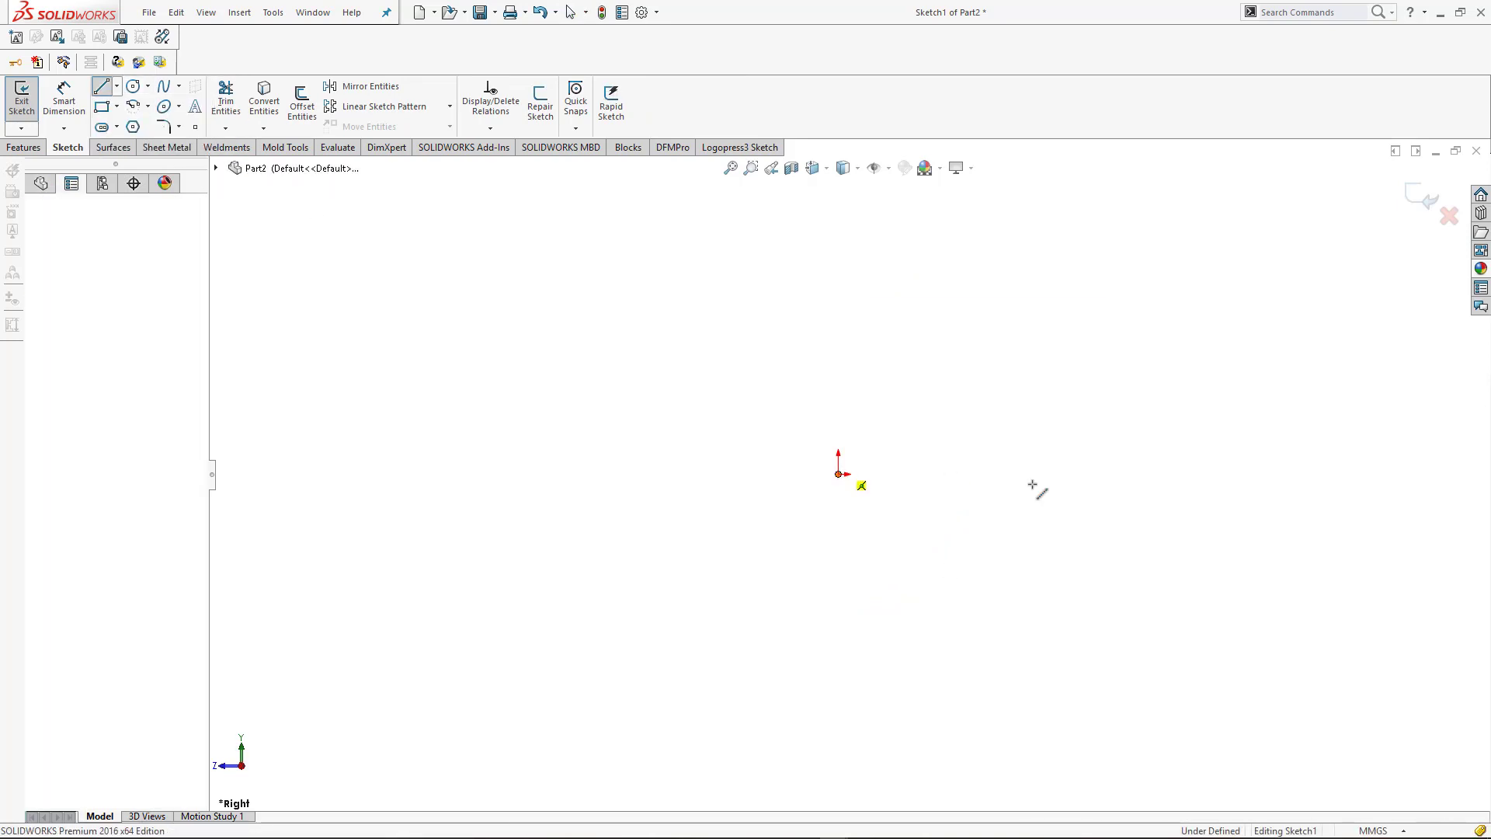
pyautogui.click(1136, 474)
pyautogui.press('Escape')
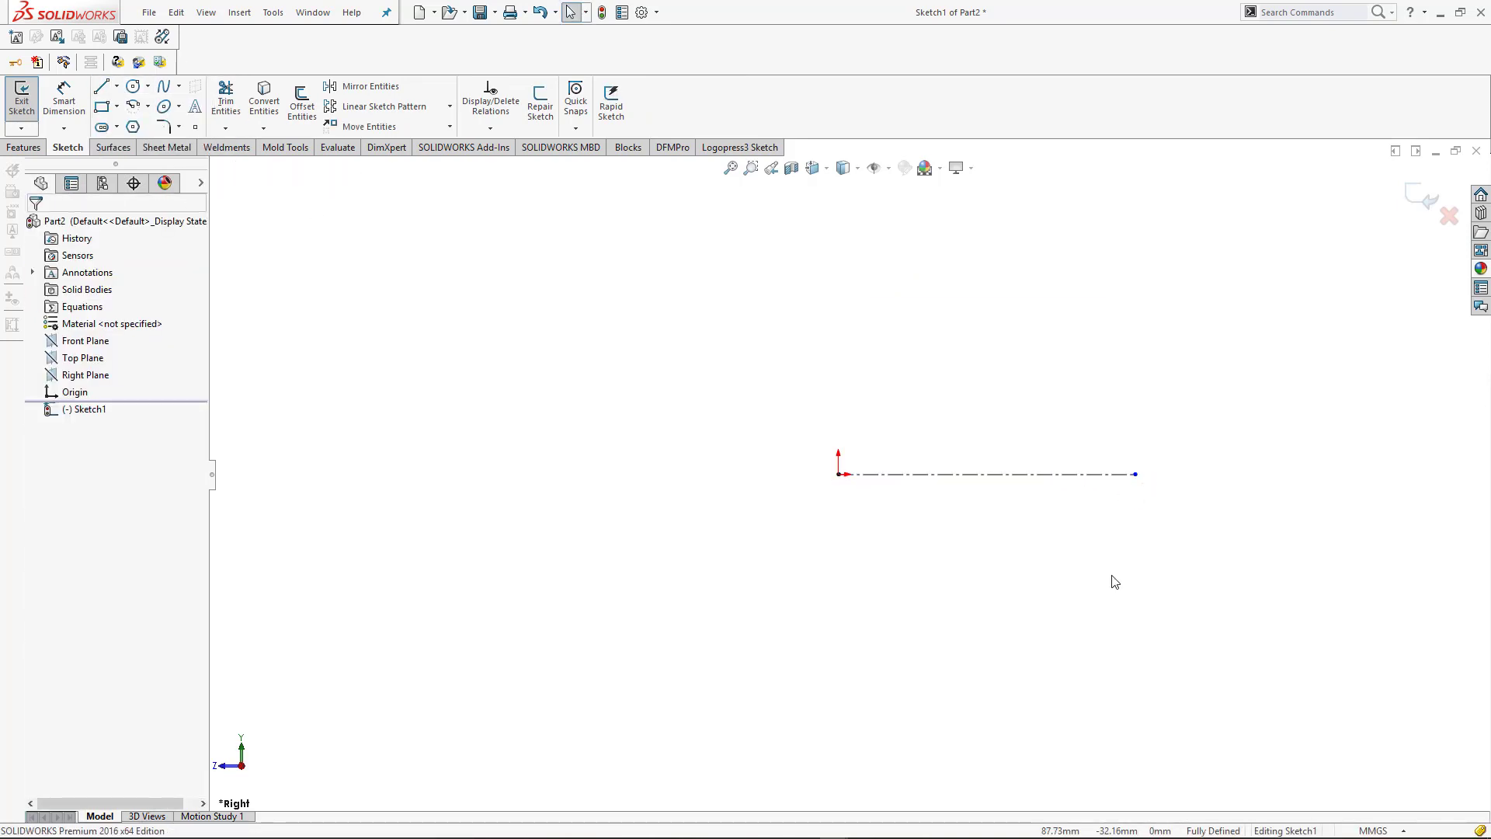
pyautogui.click(117, 86)
pyautogui.click(134, 122)
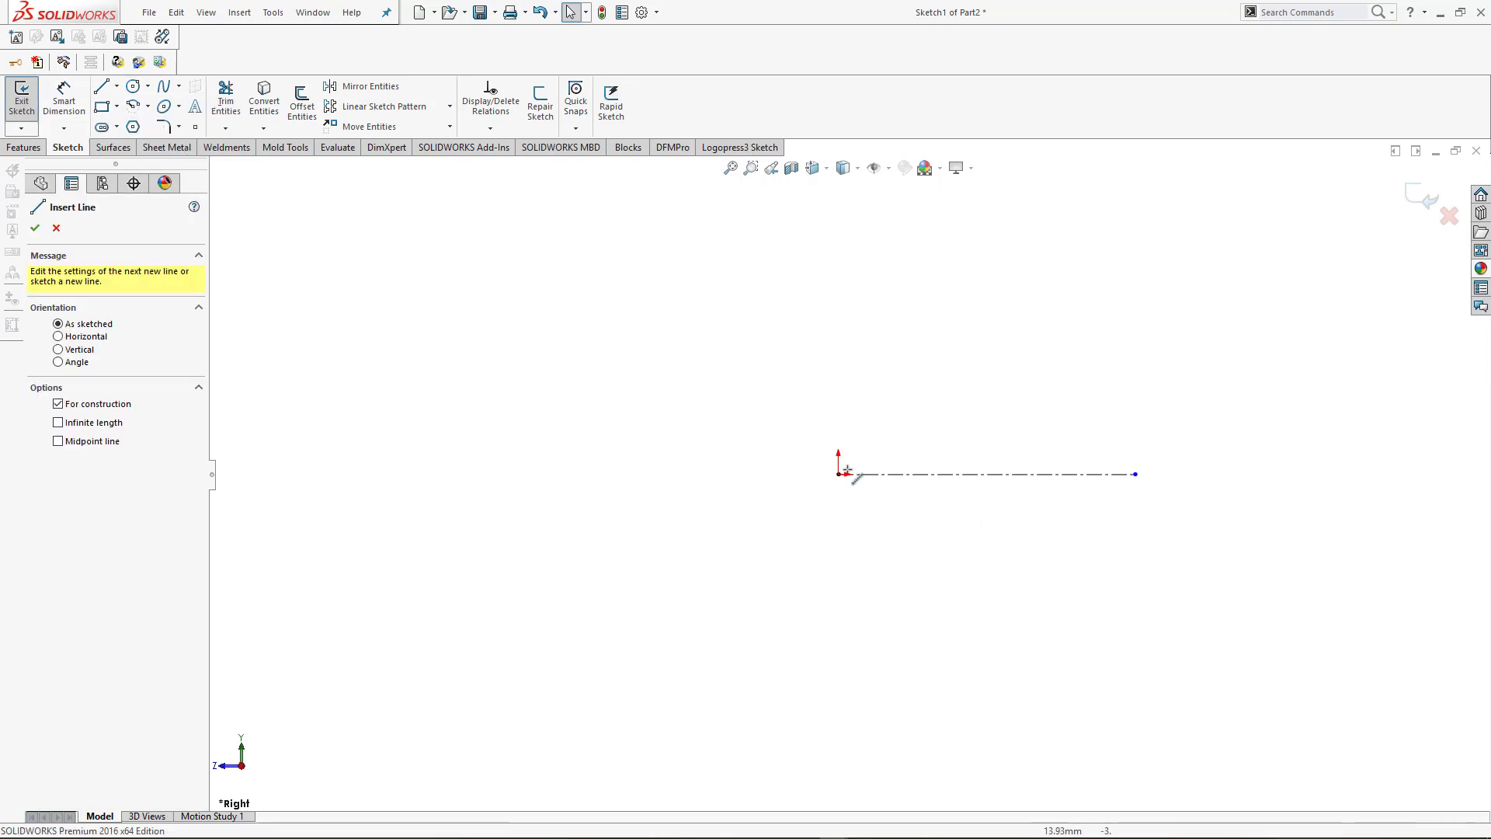
pyautogui.click(838, 473)
pyautogui.click(838, 275)
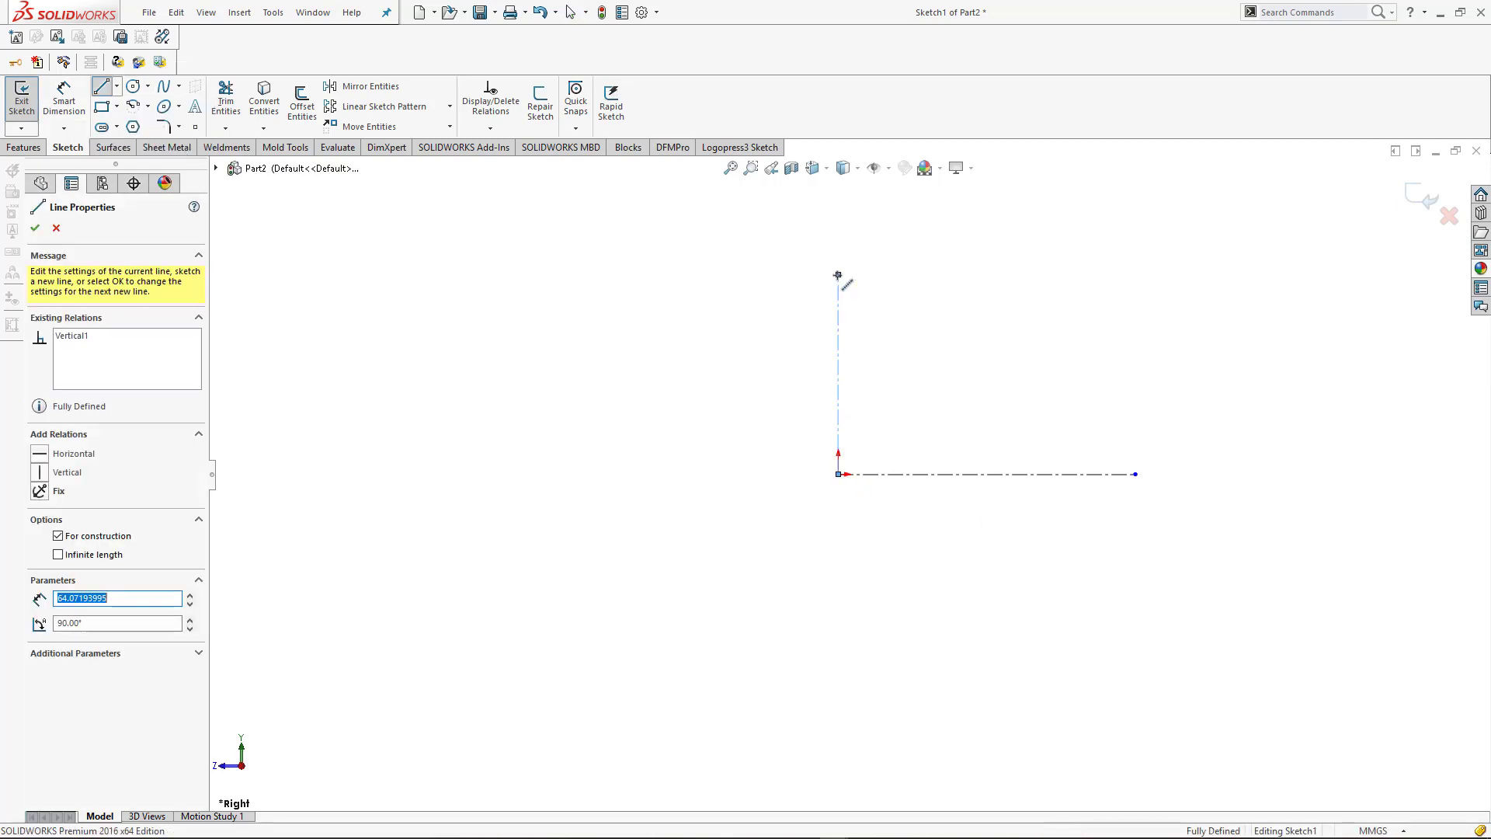
pyautogui.press('Escape')
pyautogui.scroll(3, 957, 350)
pyautogui.scroll(2, 961, 365)
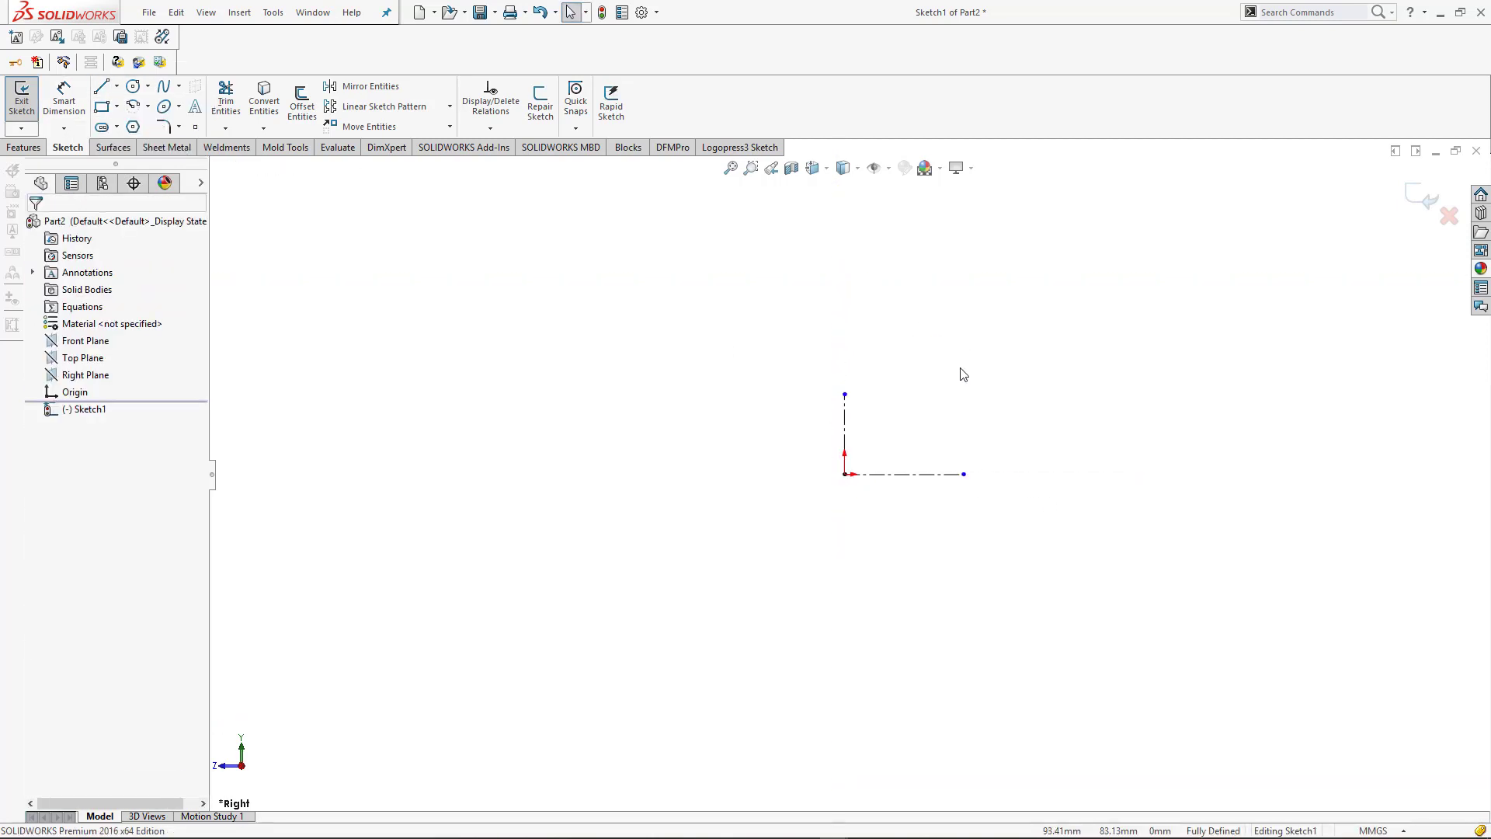
# - Draw a horizontal midpoint line above the vertical centerline, centred on its axis and about 100 mm long
pyautogui.click(116, 86)
pyautogui.click(137, 141)
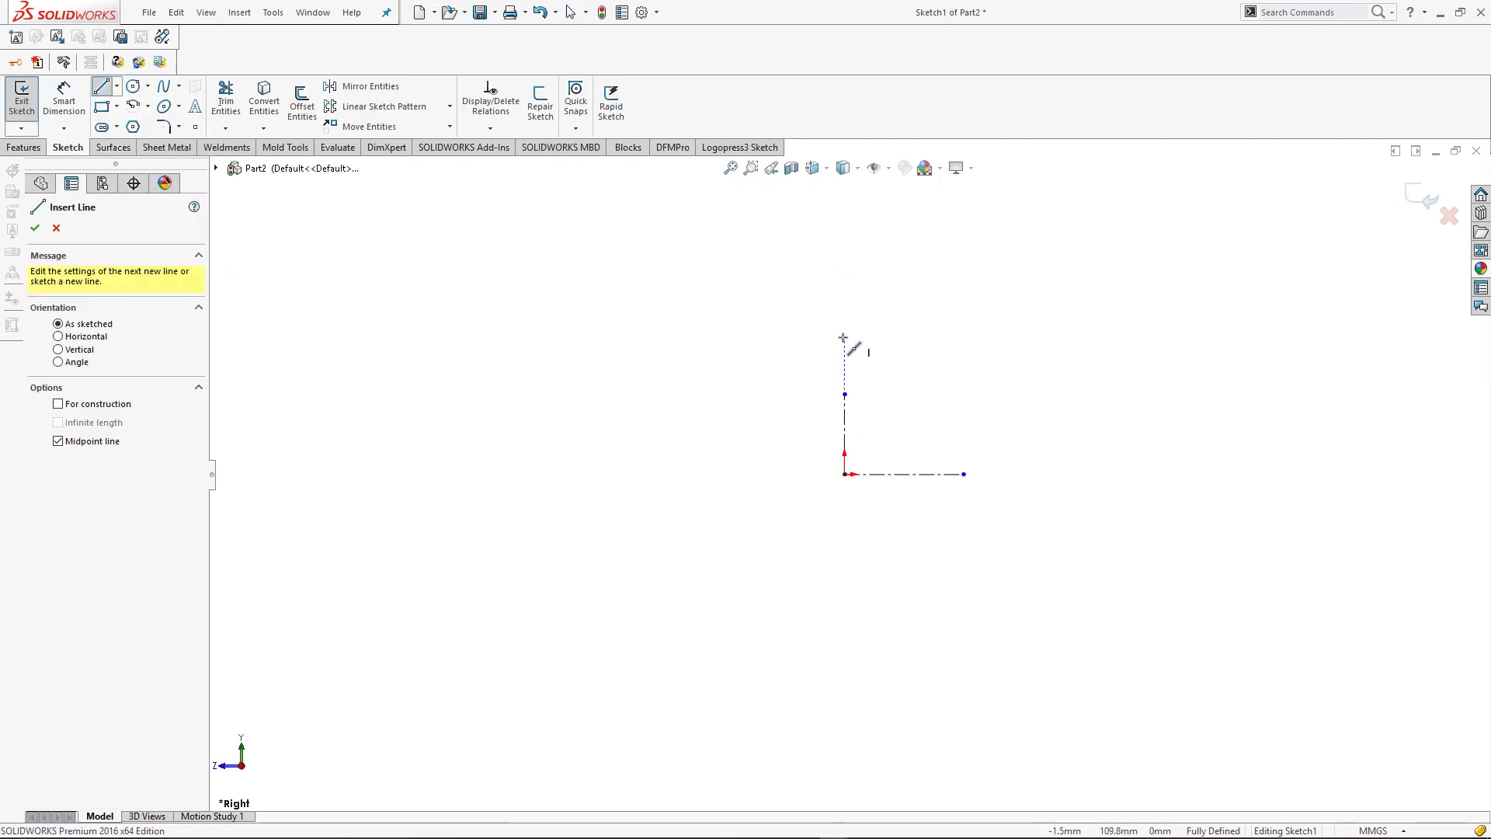
pyautogui.click(844, 337)
pyautogui.click(908, 337)
pyautogui.press('Escape')
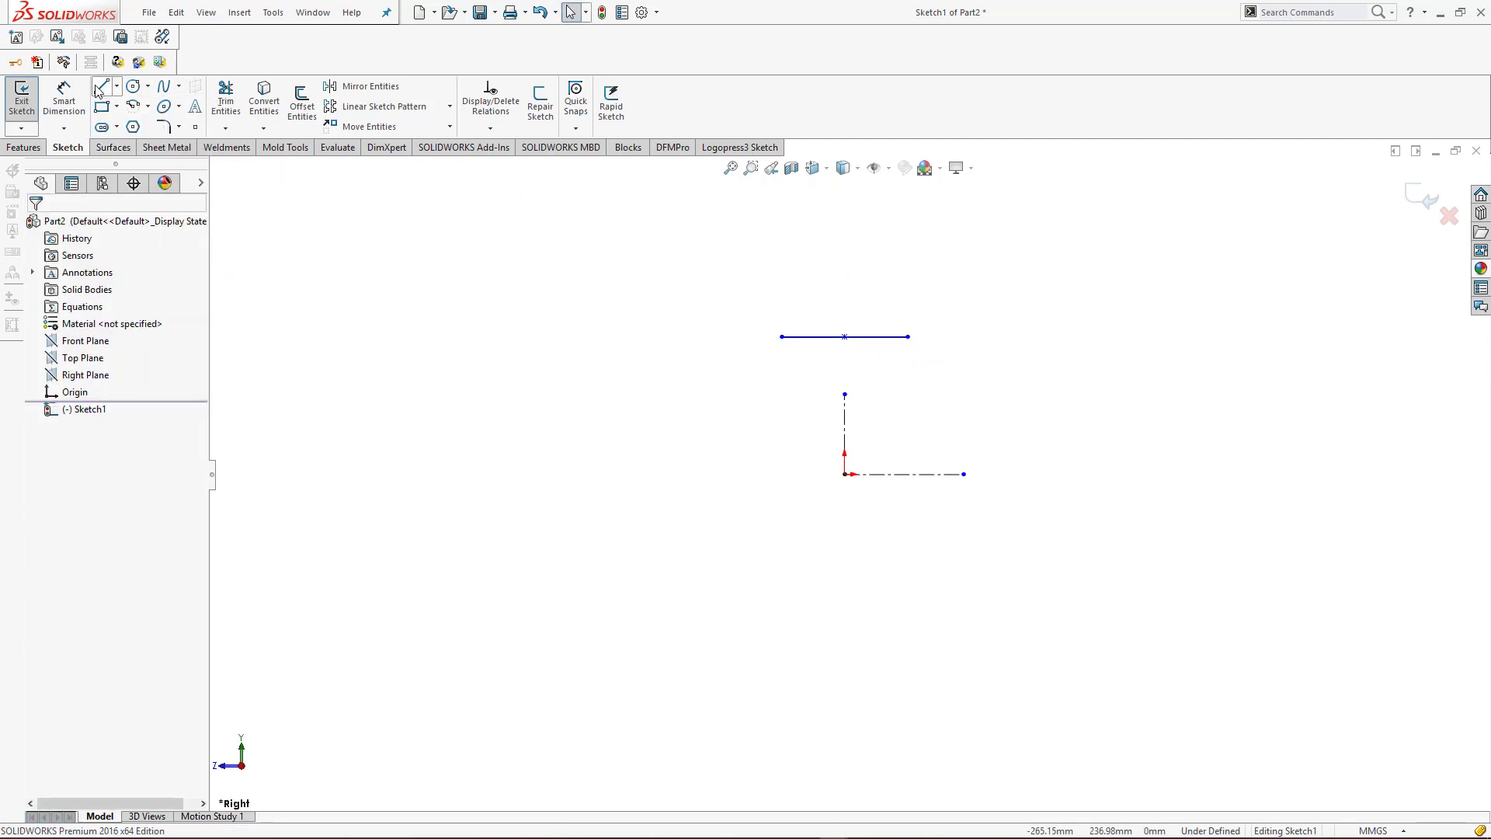
# - Complete a closed I-shaped profile from the horizontal line with the Line tool, with flanges about 14 mm thick and a web about 79 mm high
pyautogui.click(102, 87)
pyautogui.click(908, 337)
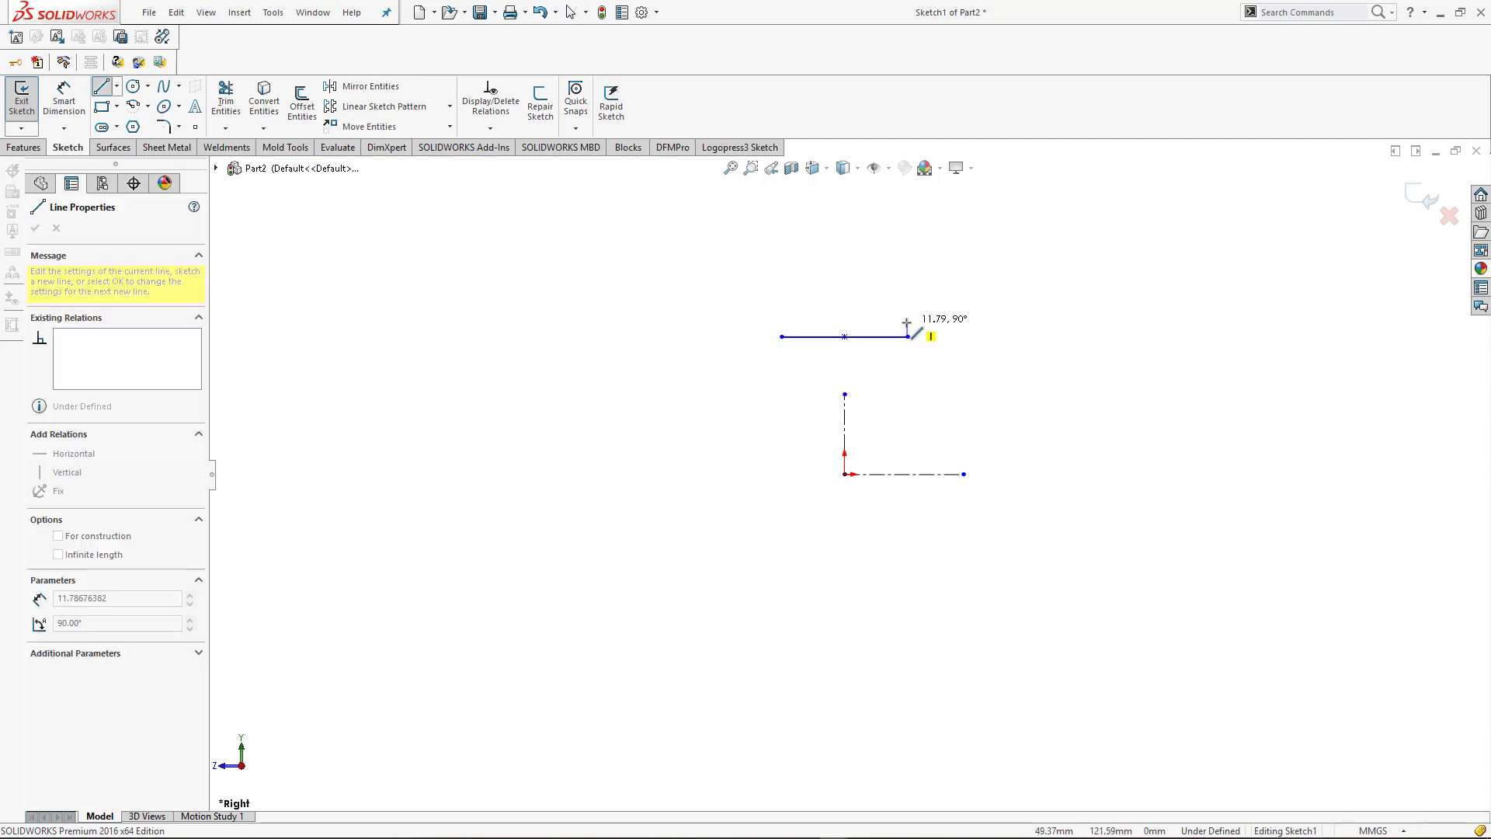
pyautogui.click(861, 320)
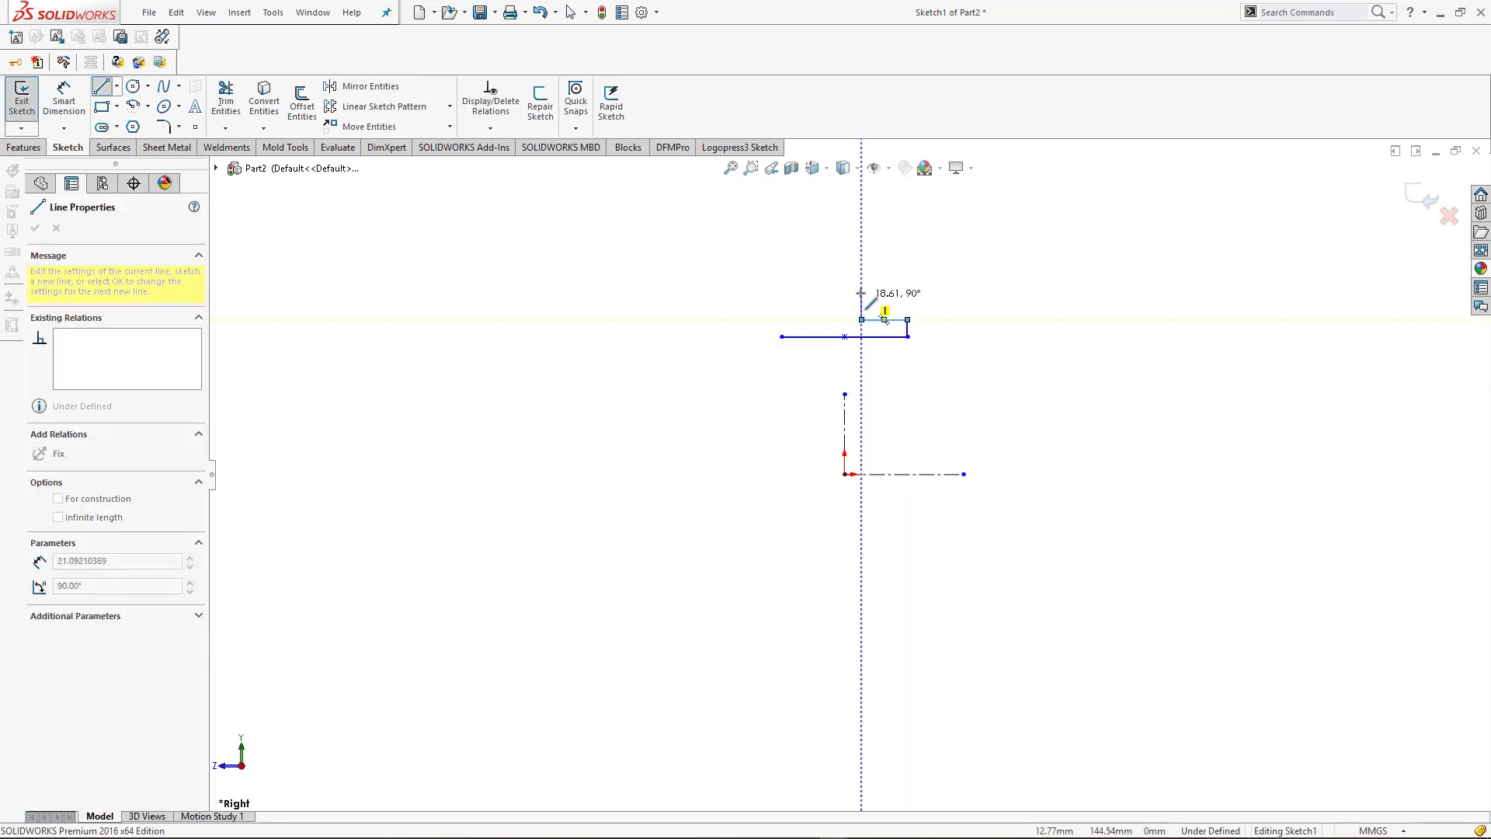
pyautogui.click(861, 221)
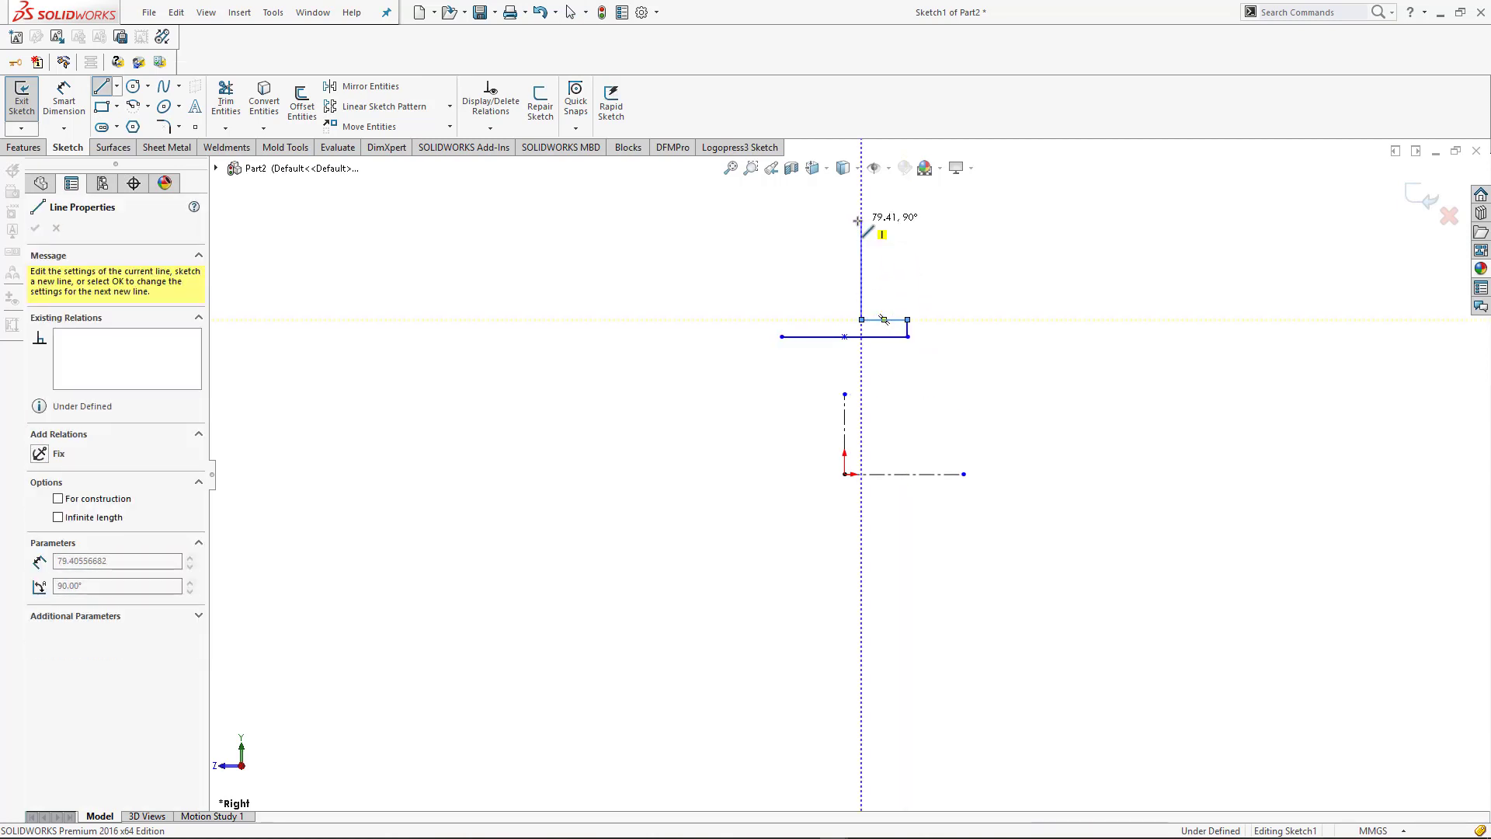
pyautogui.click(907, 220)
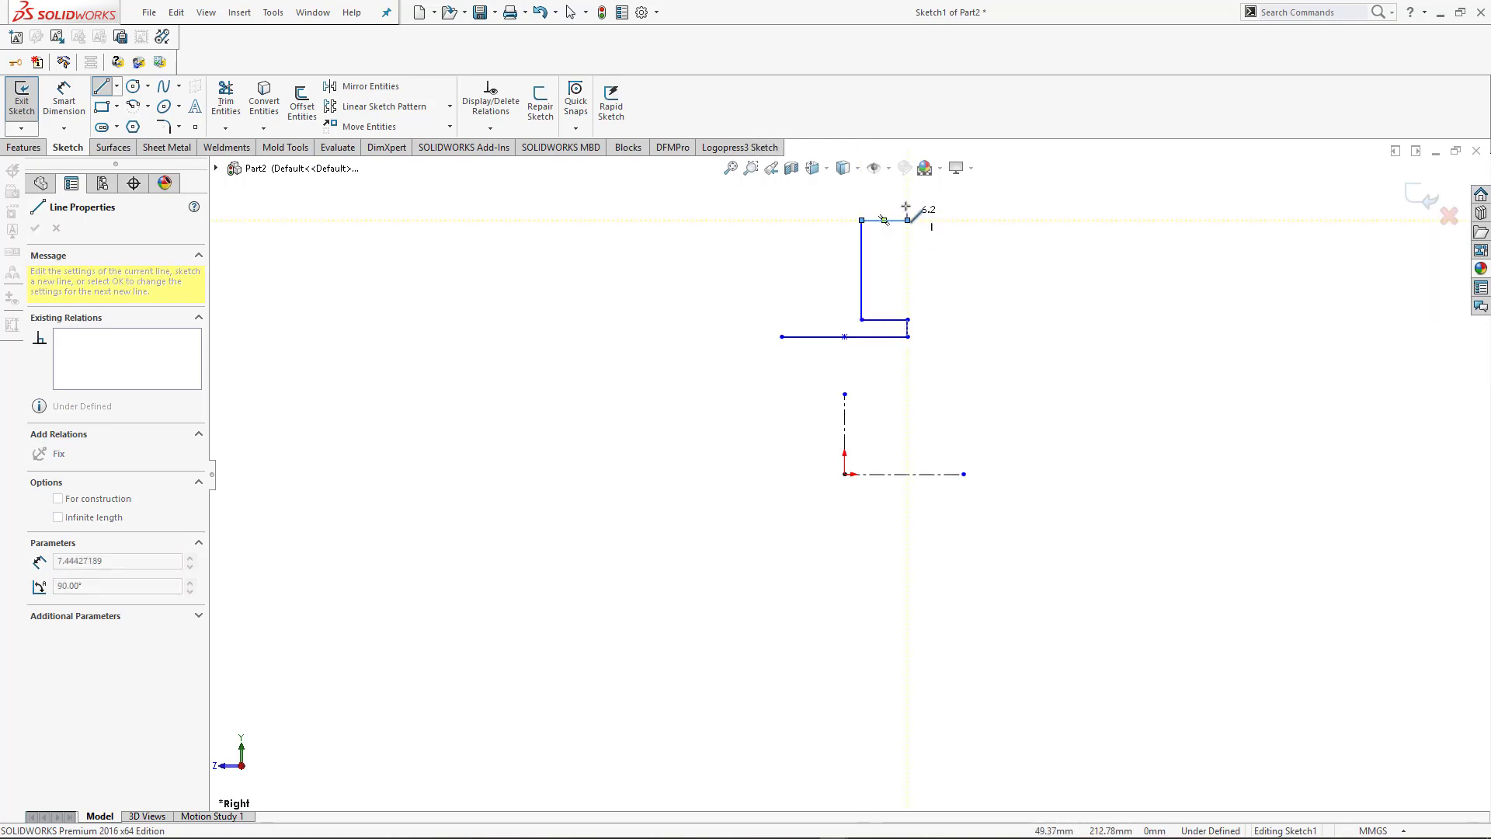
pyautogui.click(907, 203)
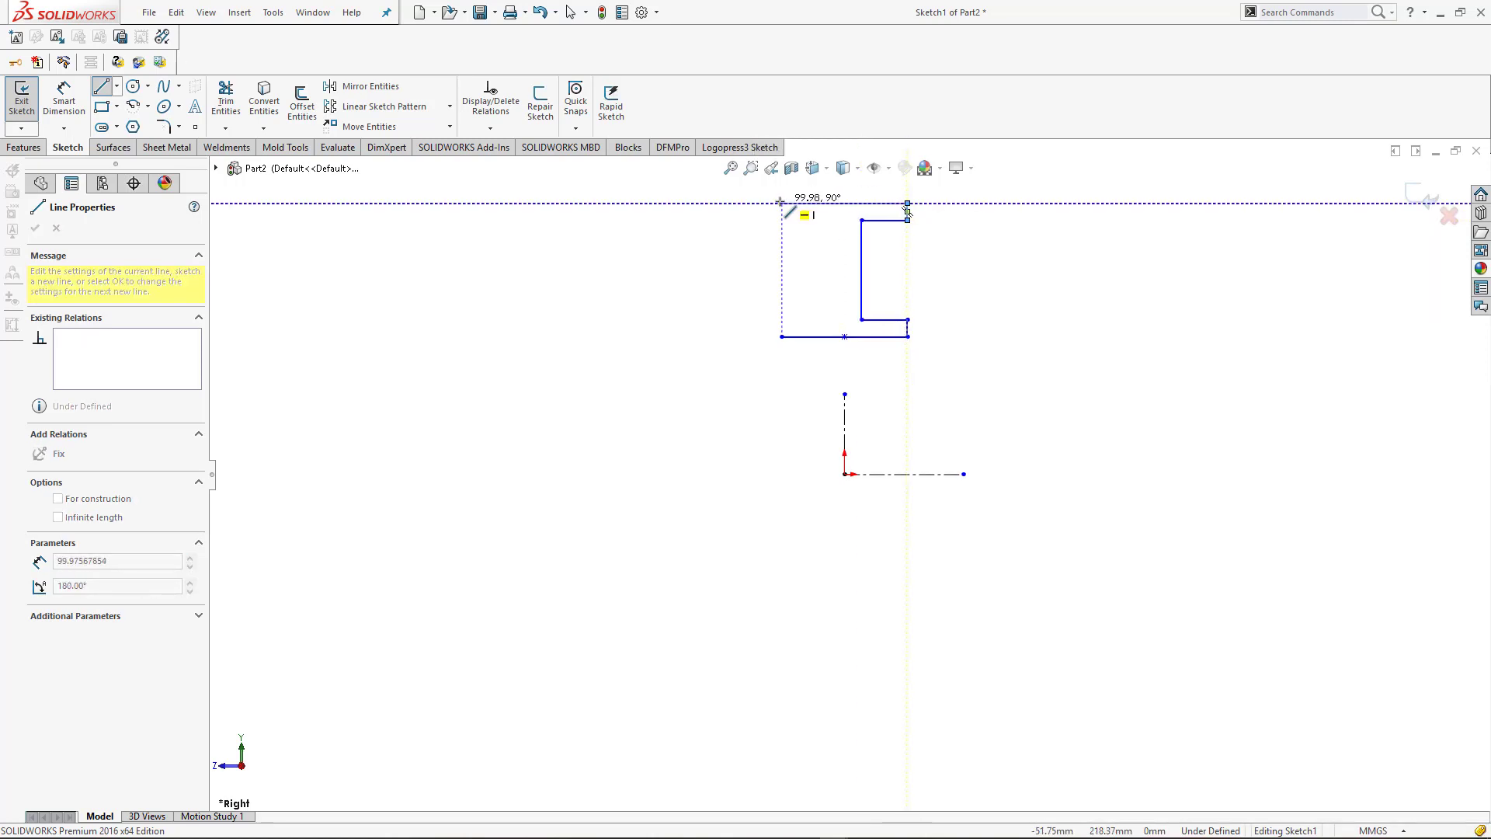
pyautogui.click(782, 204)
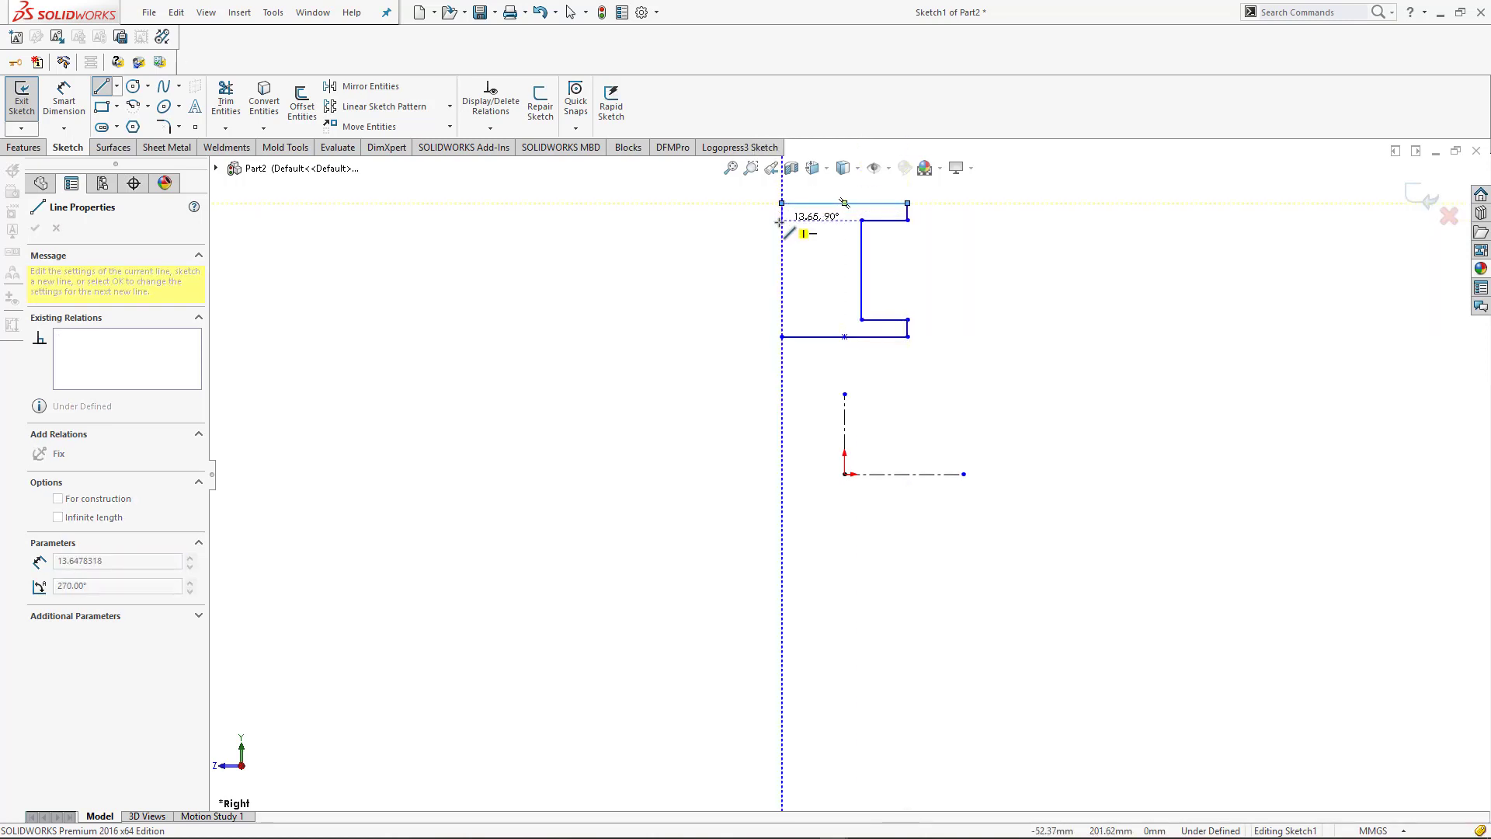
pyautogui.click(824, 220)
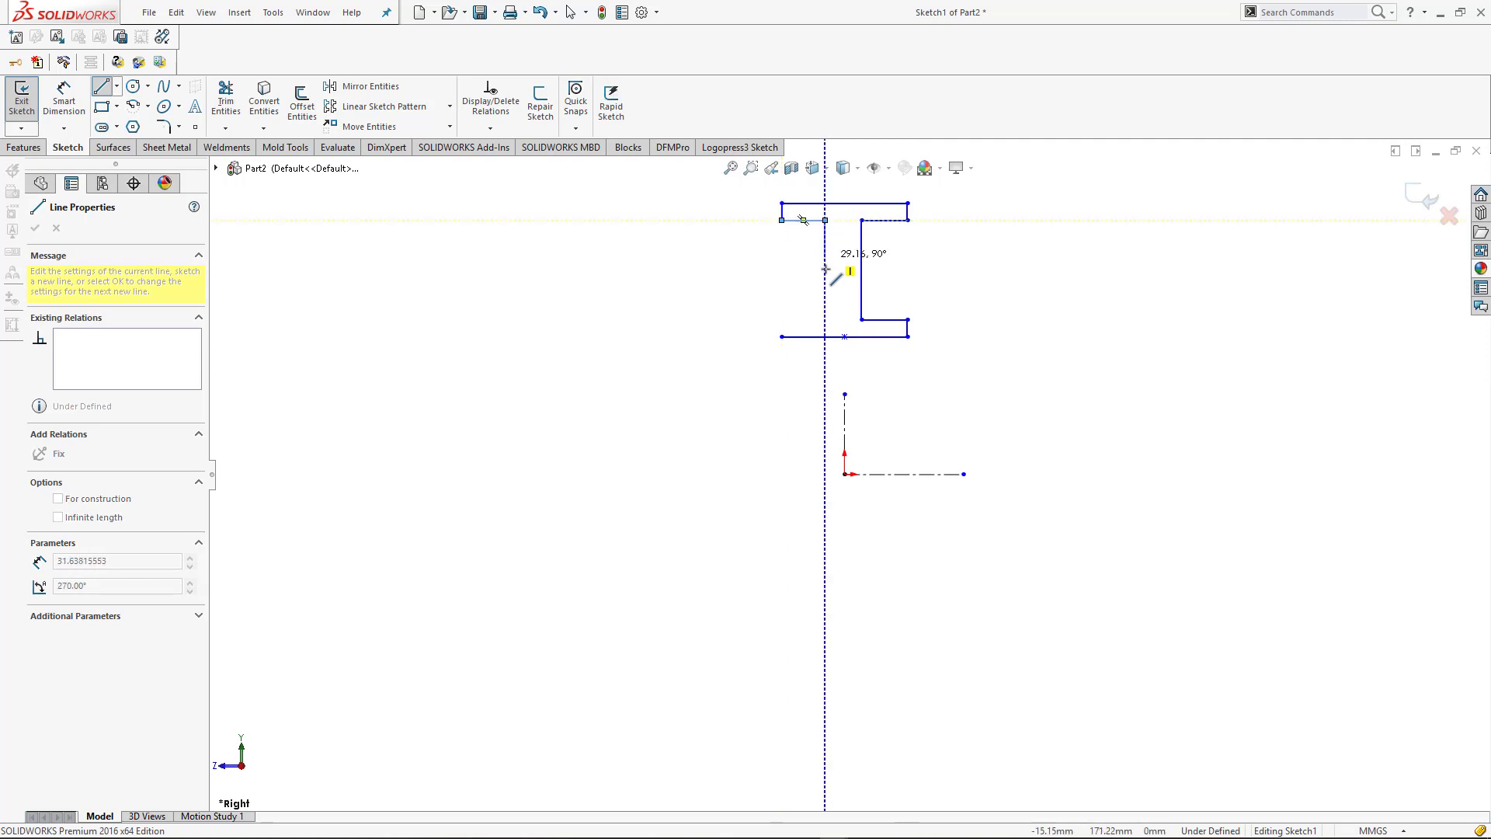
pyautogui.click(825, 319)
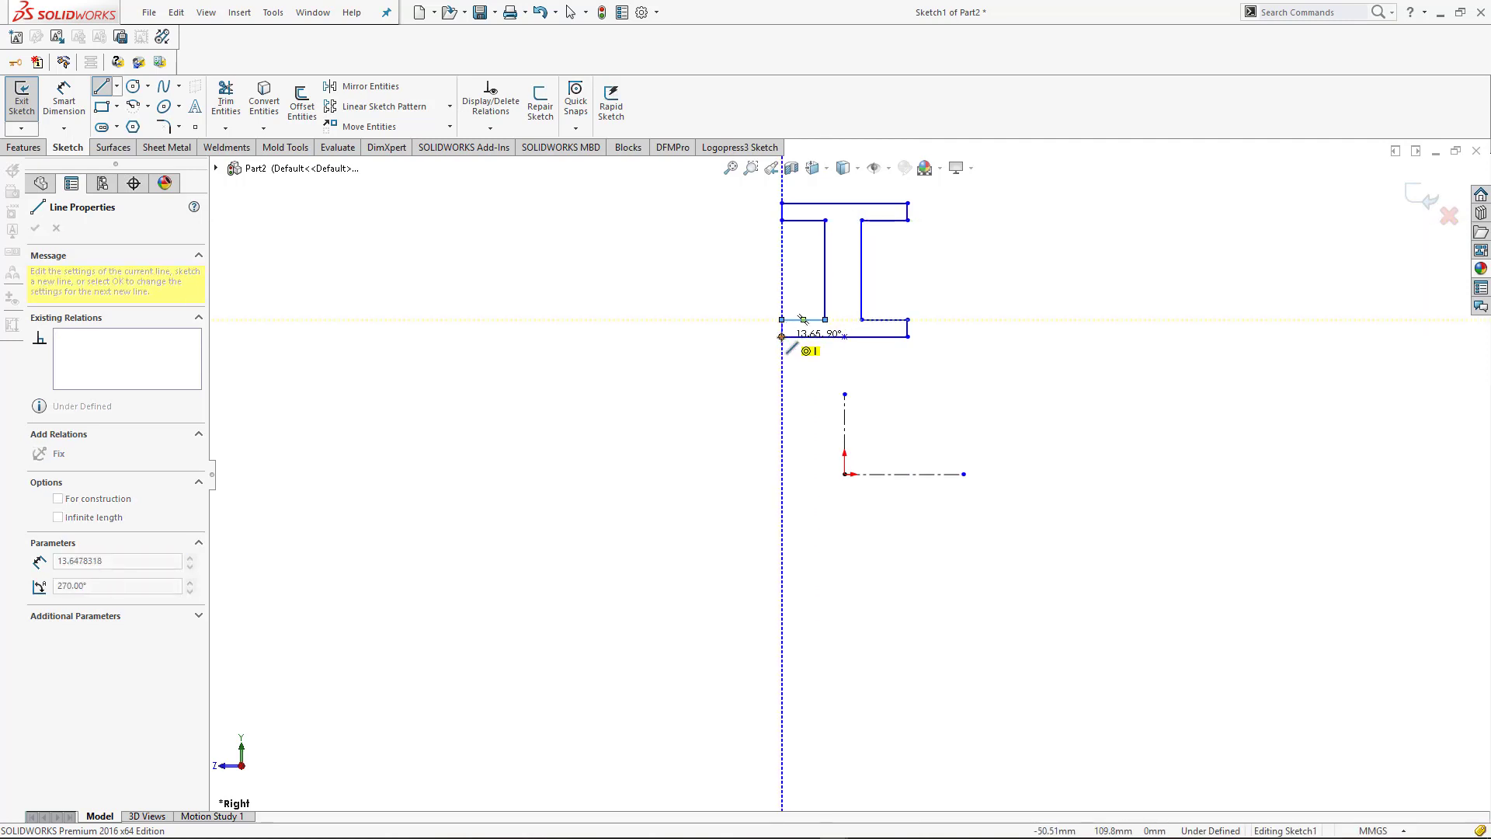
pyautogui.click(783, 319)
pyautogui.press('Escape')
# - Make the two vertical web lines of the I-profile symmetric about the vertical centerline
pyautogui.moveTo(895, 280); pyautogui.dragTo(802, 294)
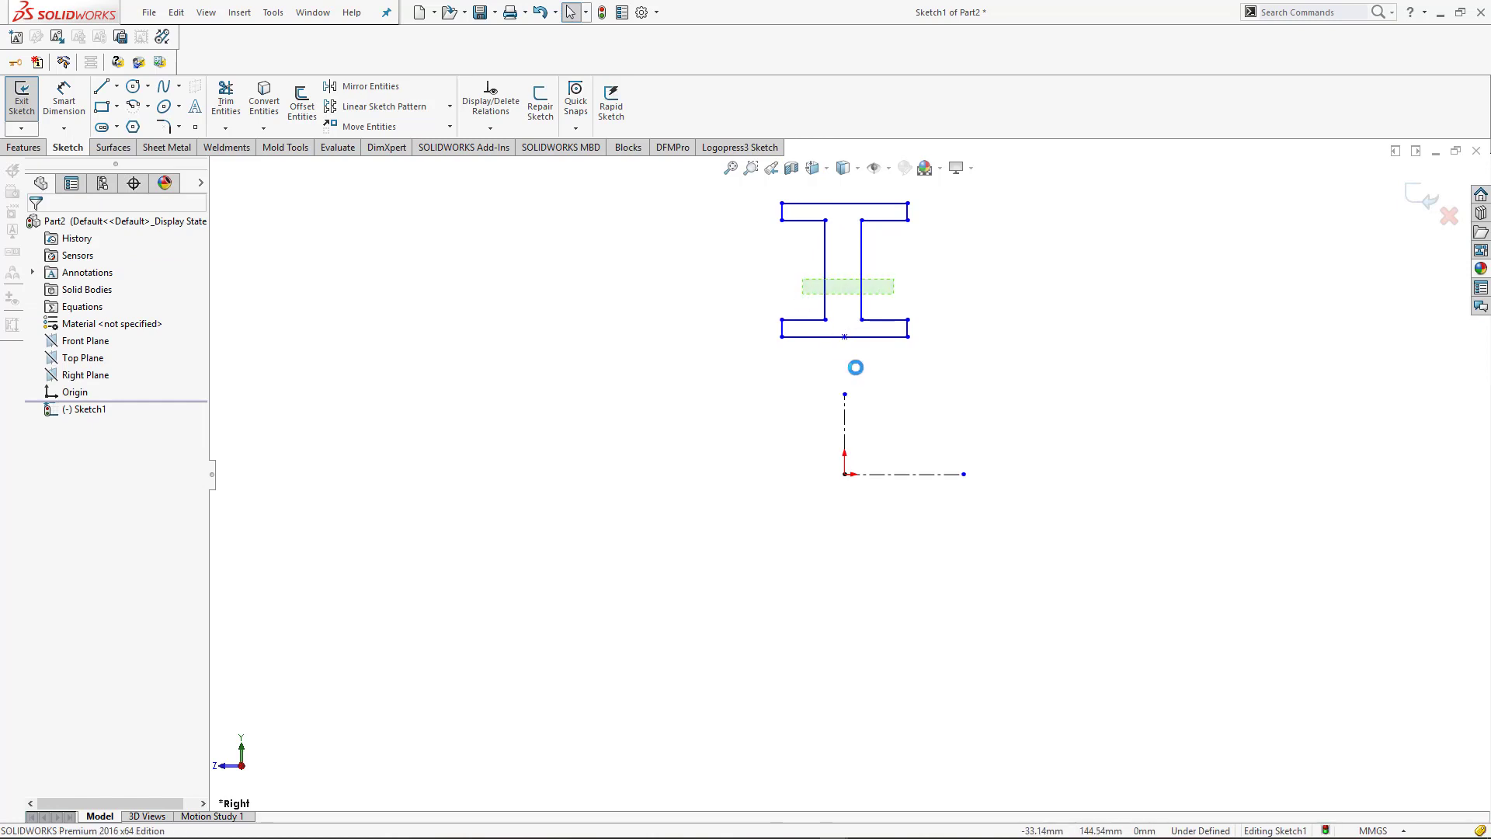
pyautogui.keyDown('ctrl'); pyautogui.click(846, 421); pyautogui.keyUp('ctrl')
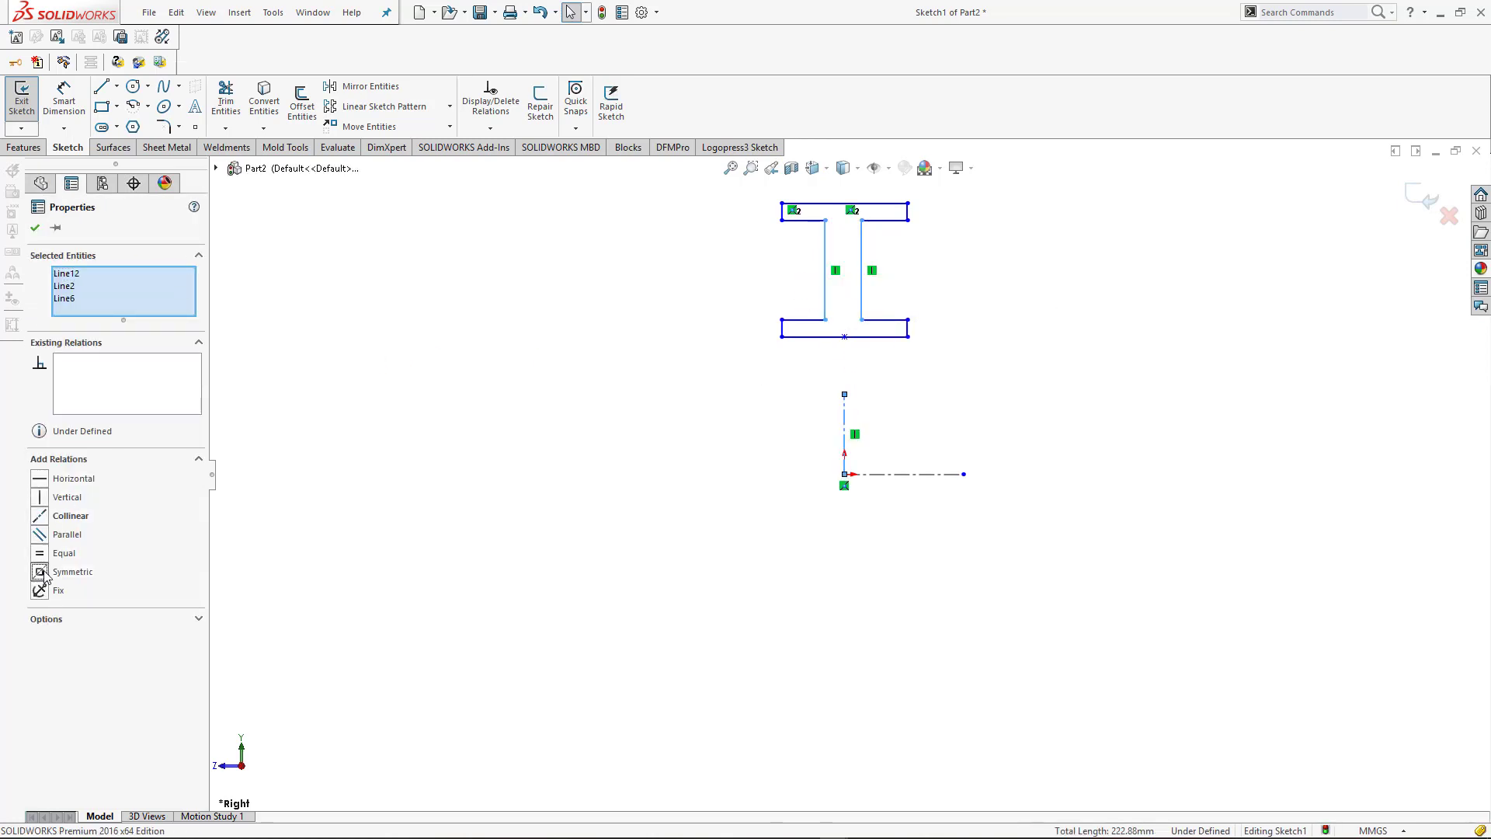
pyautogui.click(40, 573)
pyautogui.click(35, 229)
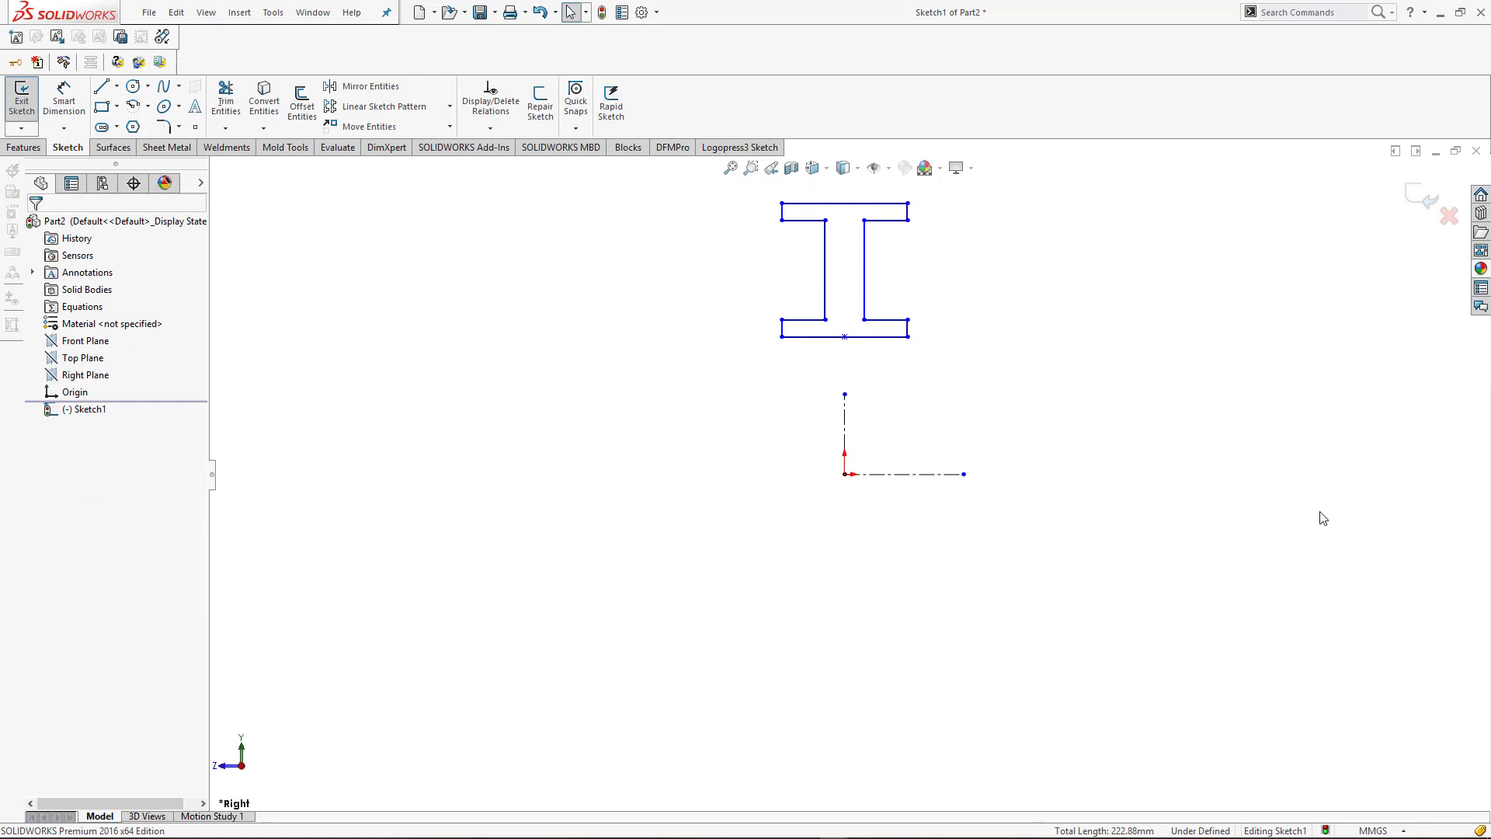
# - Make the right end lines of the upper and lower flanges collinear
pyautogui.press('f')
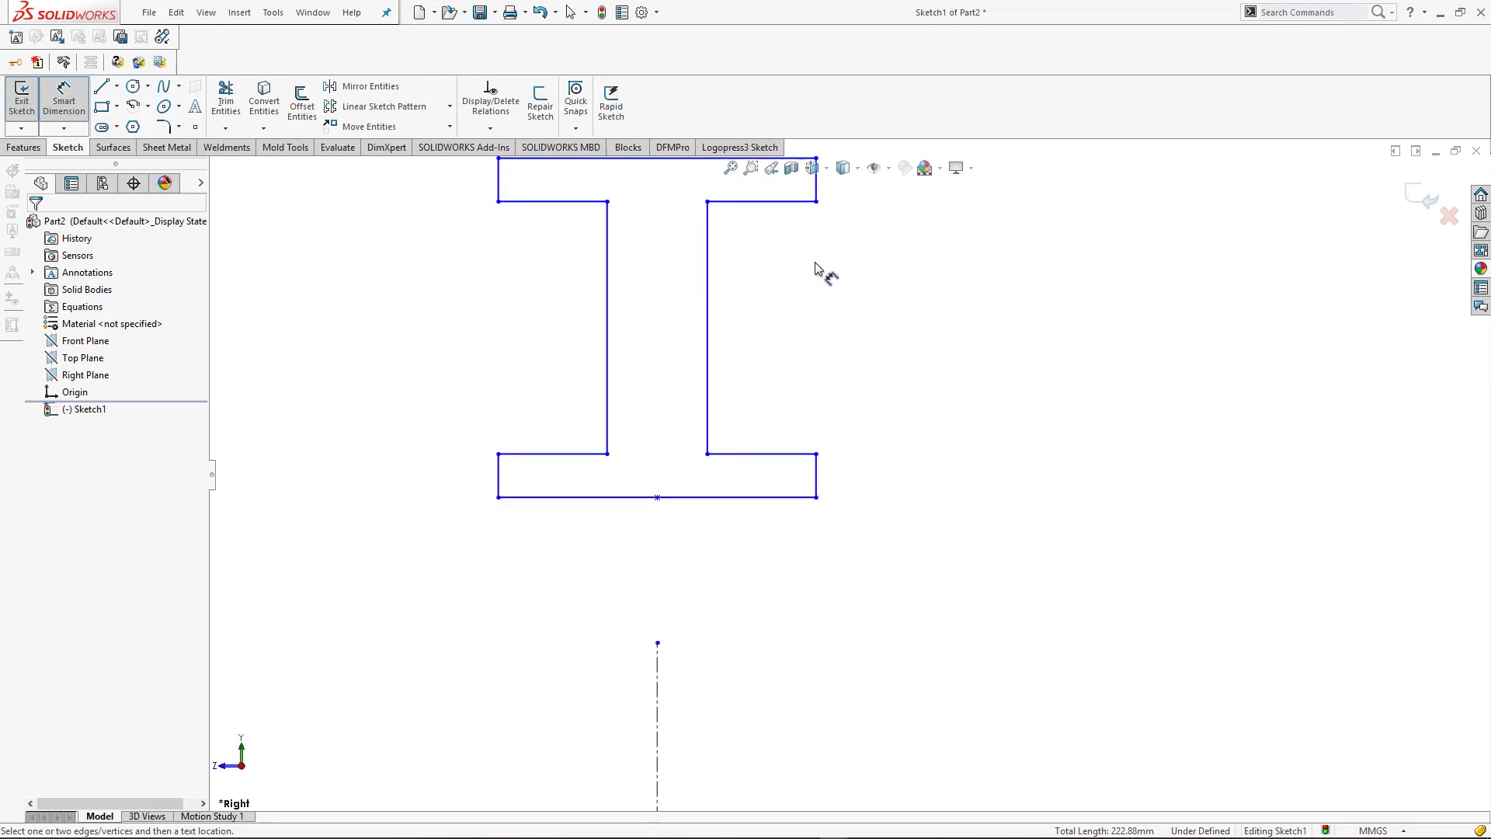
pyautogui.click(830, 475)
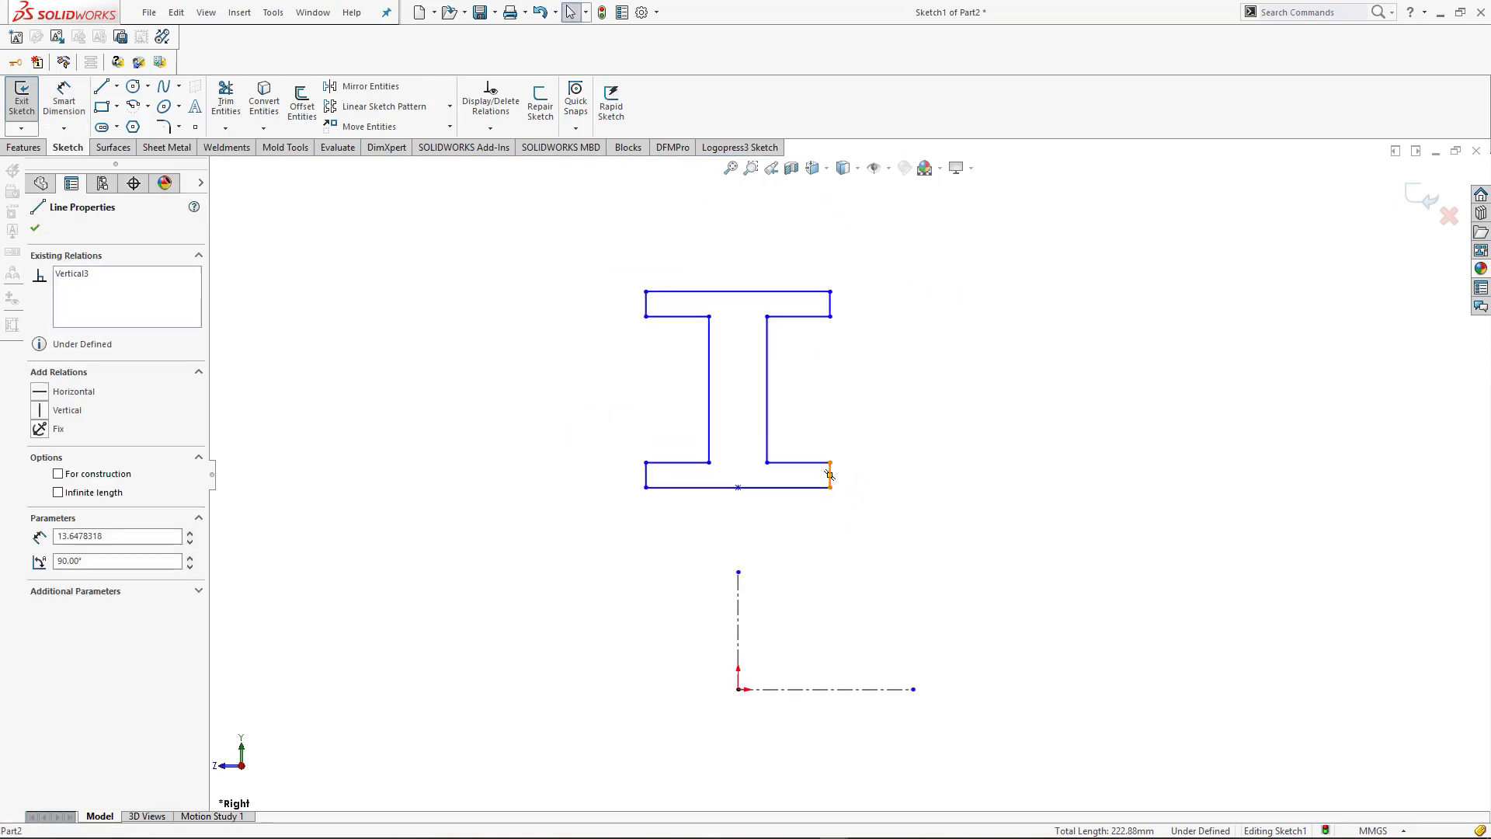
pyautogui.keyDown('ctrl'); pyautogui.click(831, 309); pyautogui.keyUp('ctrl')
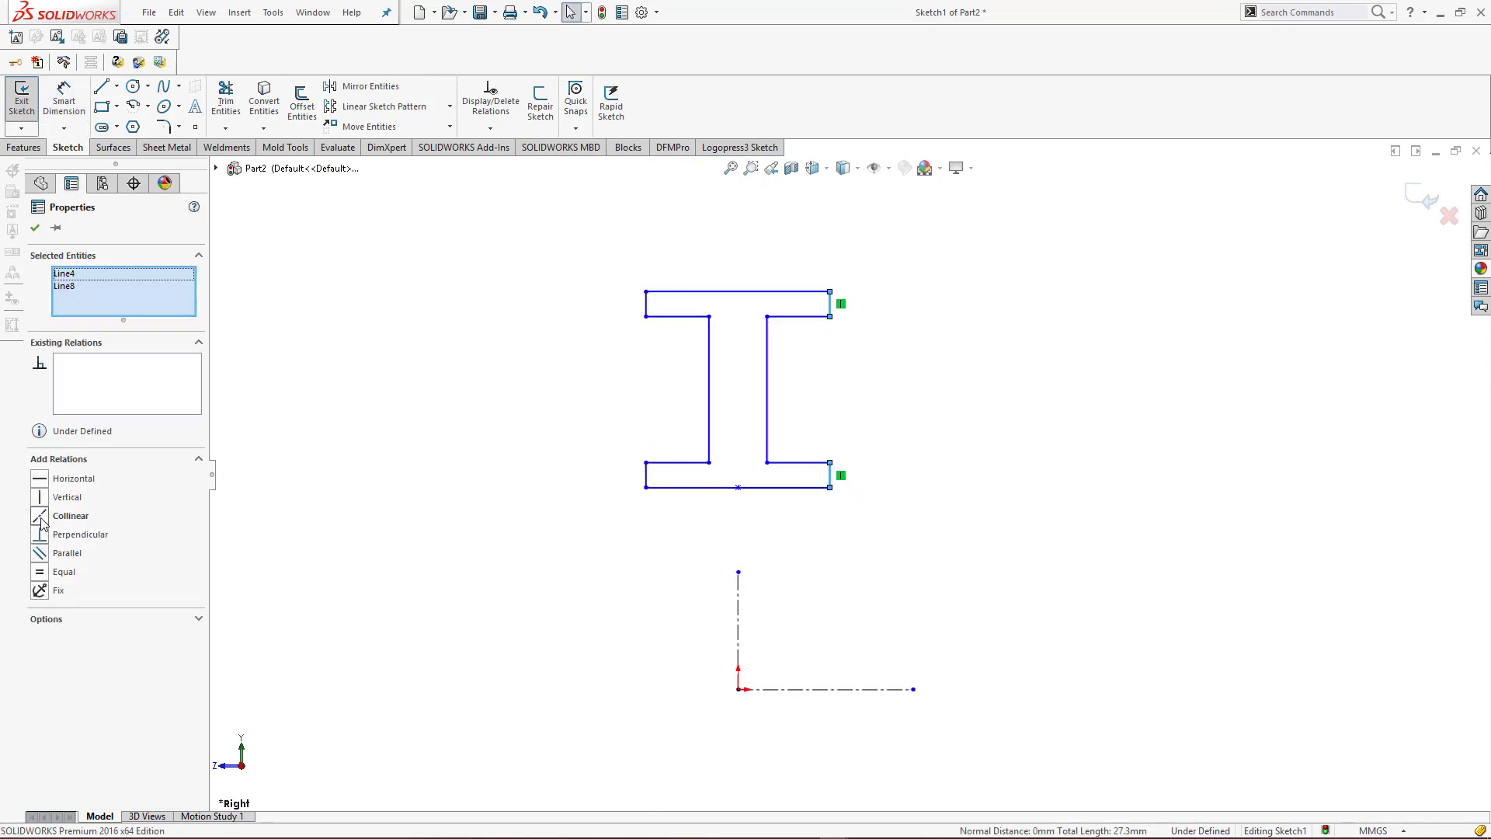
pyautogui.click(41, 522)
pyautogui.click(464, 476)
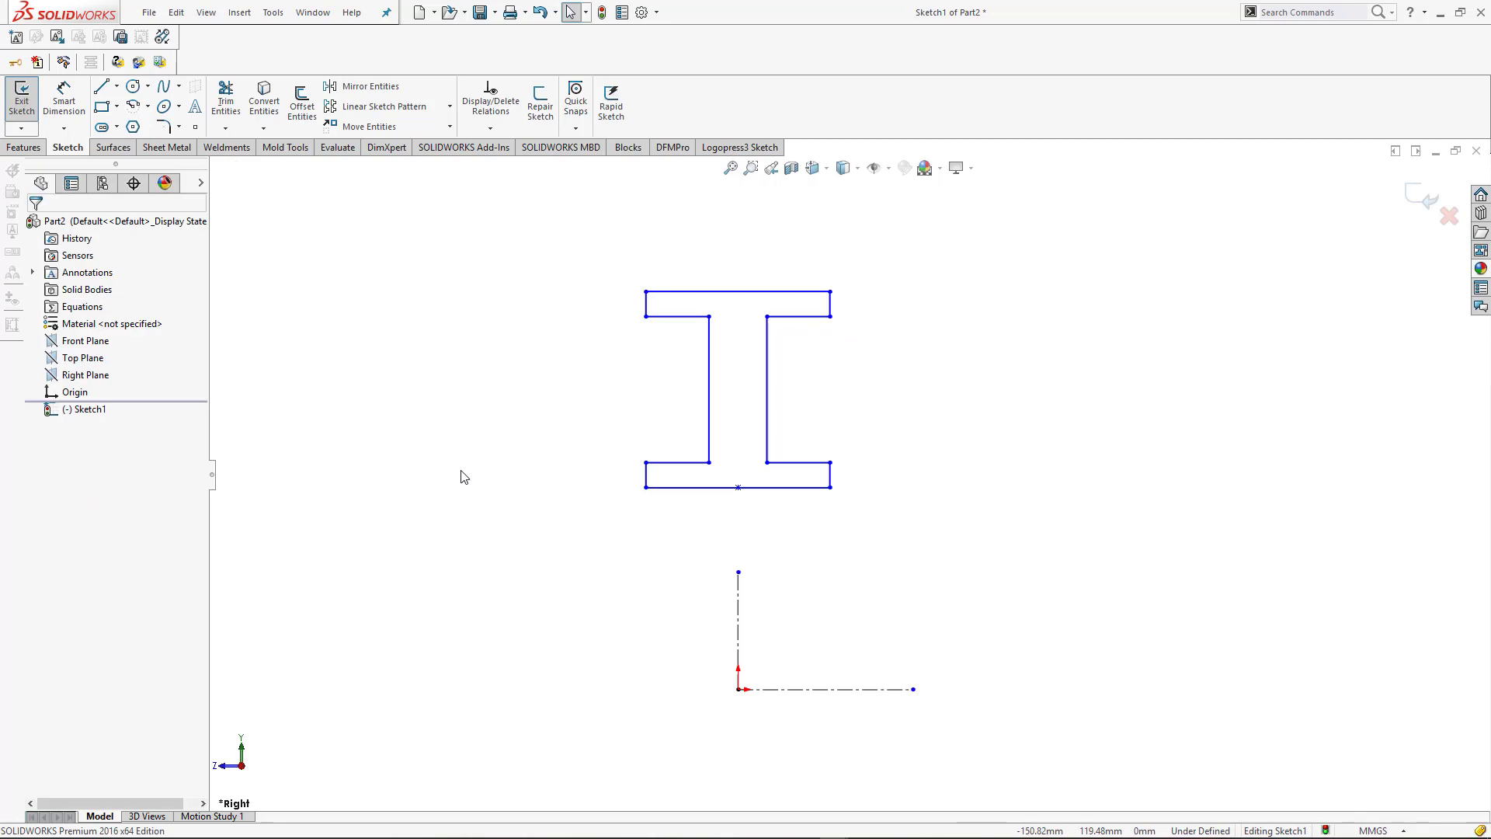
# - Make the left end lines of the upper and lower flanges collinear
pyautogui.click(646, 475)
pyautogui.keyDown('ctrl'); pyautogui.click(644, 311); pyautogui.keyUp('ctrl')
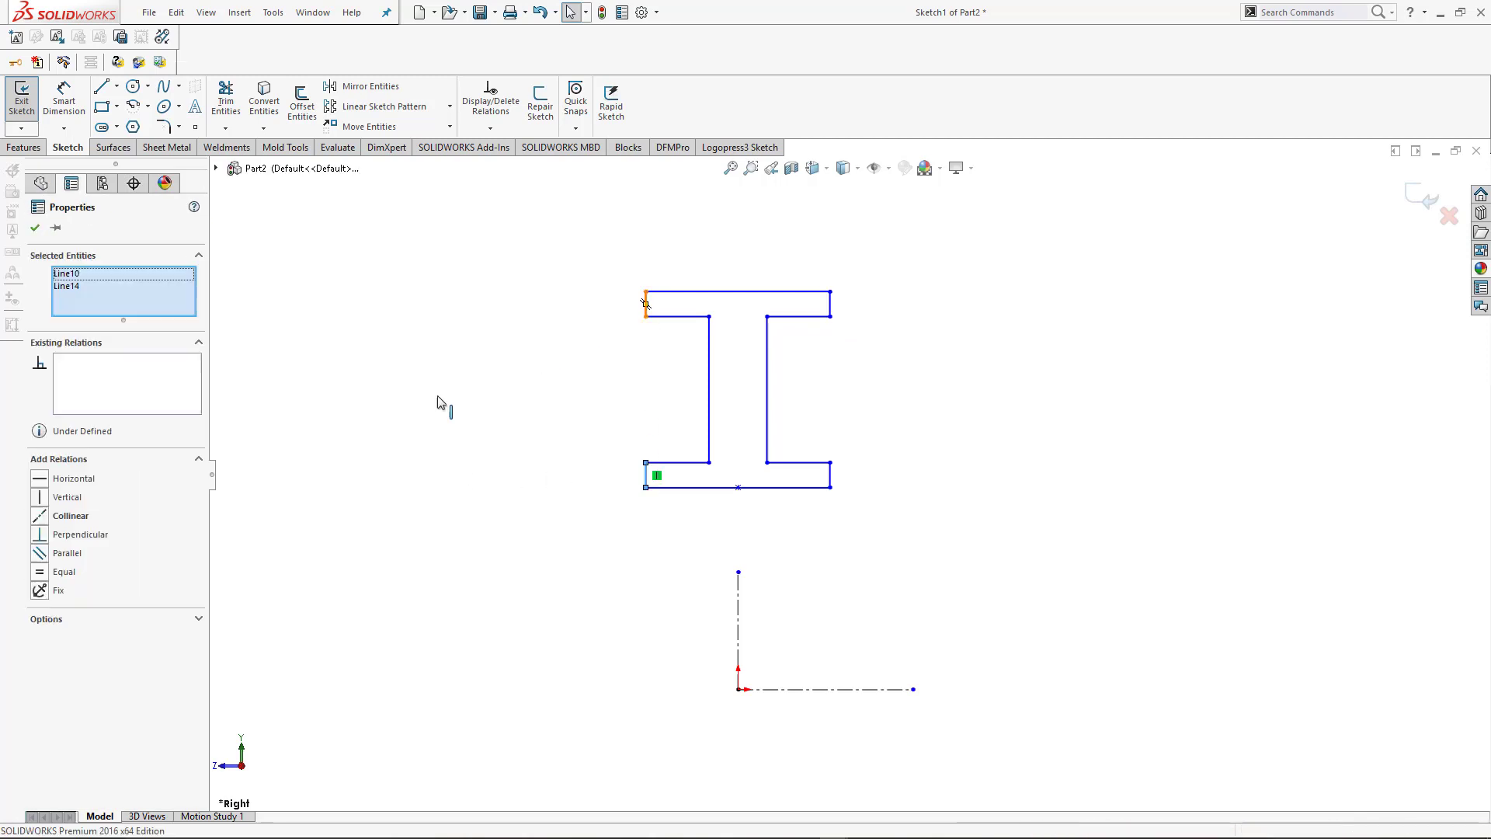
pyautogui.click(41, 522)
pyautogui.click(1051, 539)
# - Dimension the top line of the upper flange to a width of 27 mm
pyautogui.press('d')
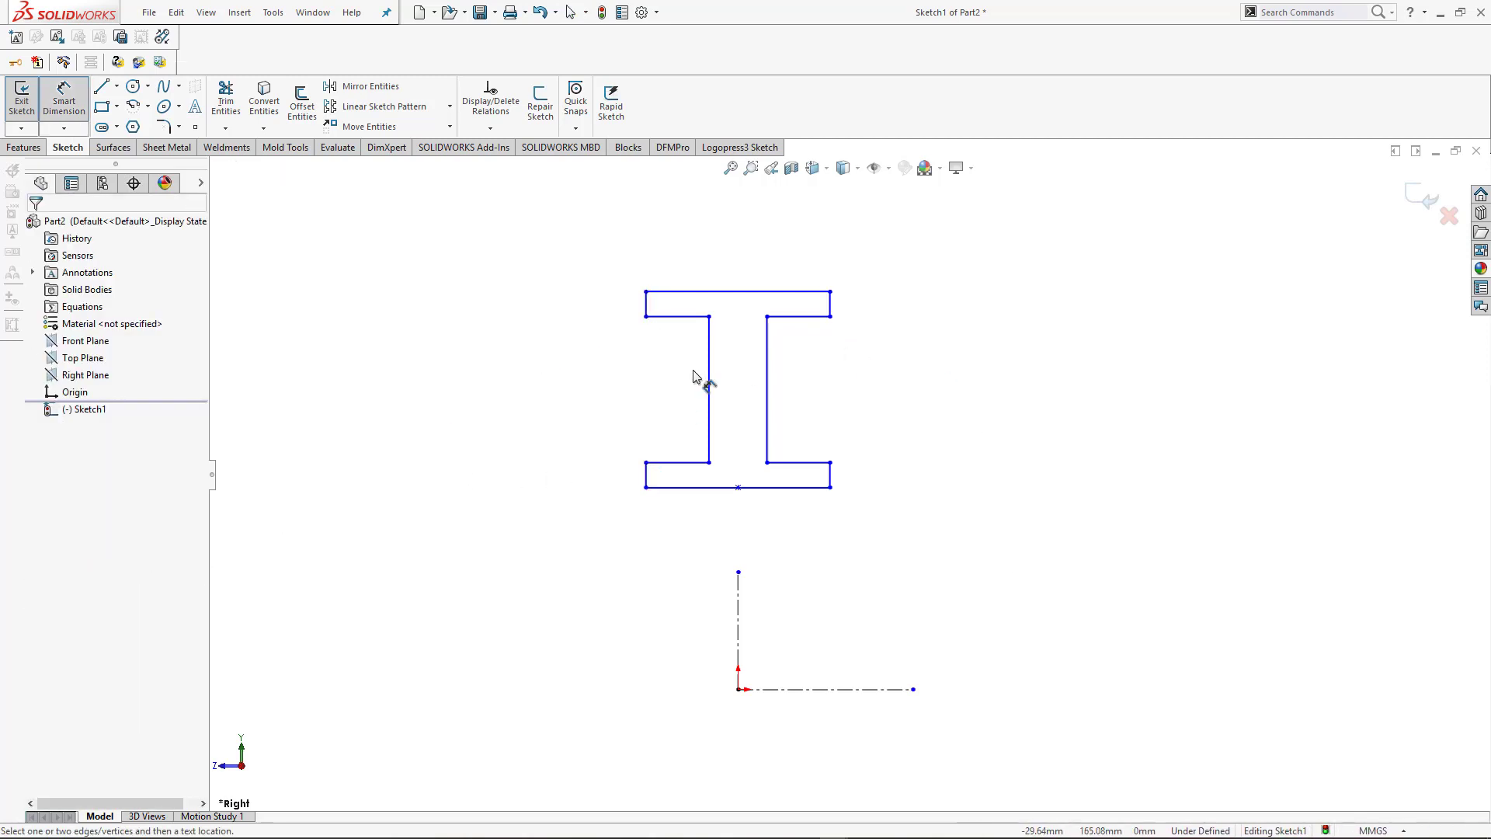
pyautogui.click(772, 292)
pyautogui.click(767, 264)
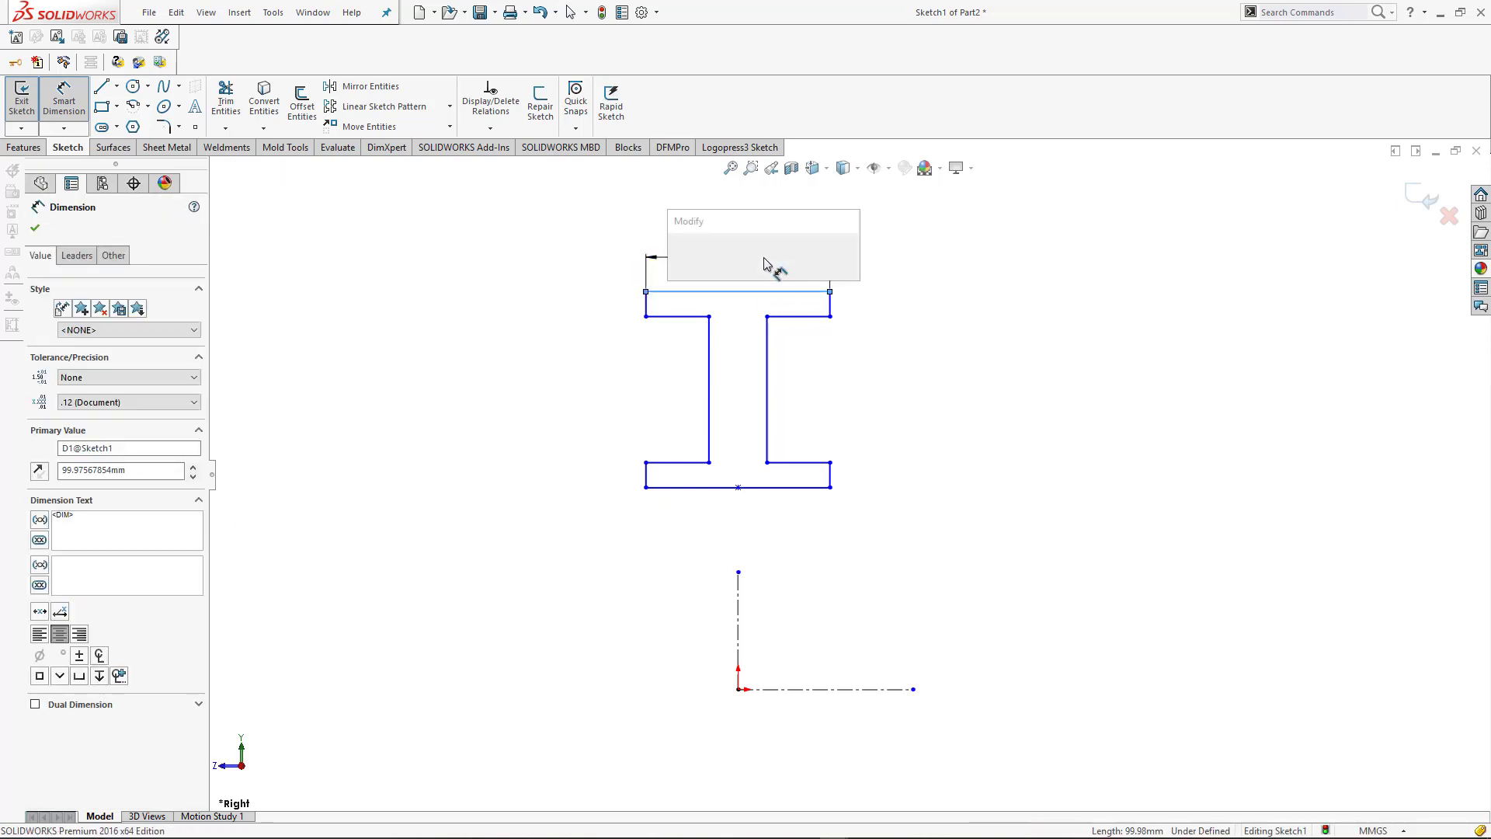
pyautogui.write('27')
pyautogui.press('Return')
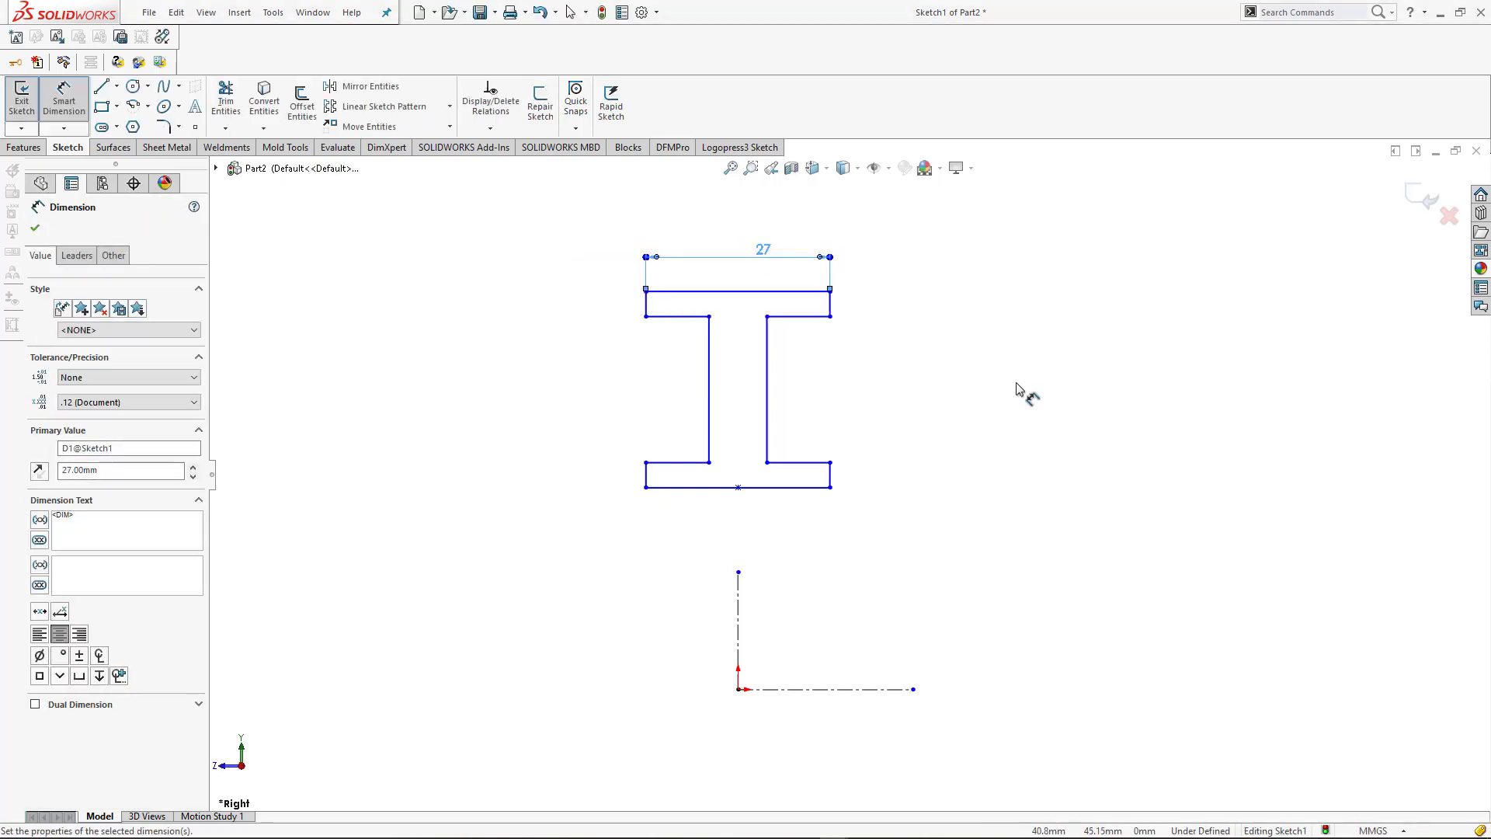
pyautogui.click(1016, 384)
# - Dimension the distance between the two vertical web lines as 7 mm
pyautogui.click(766, 433)
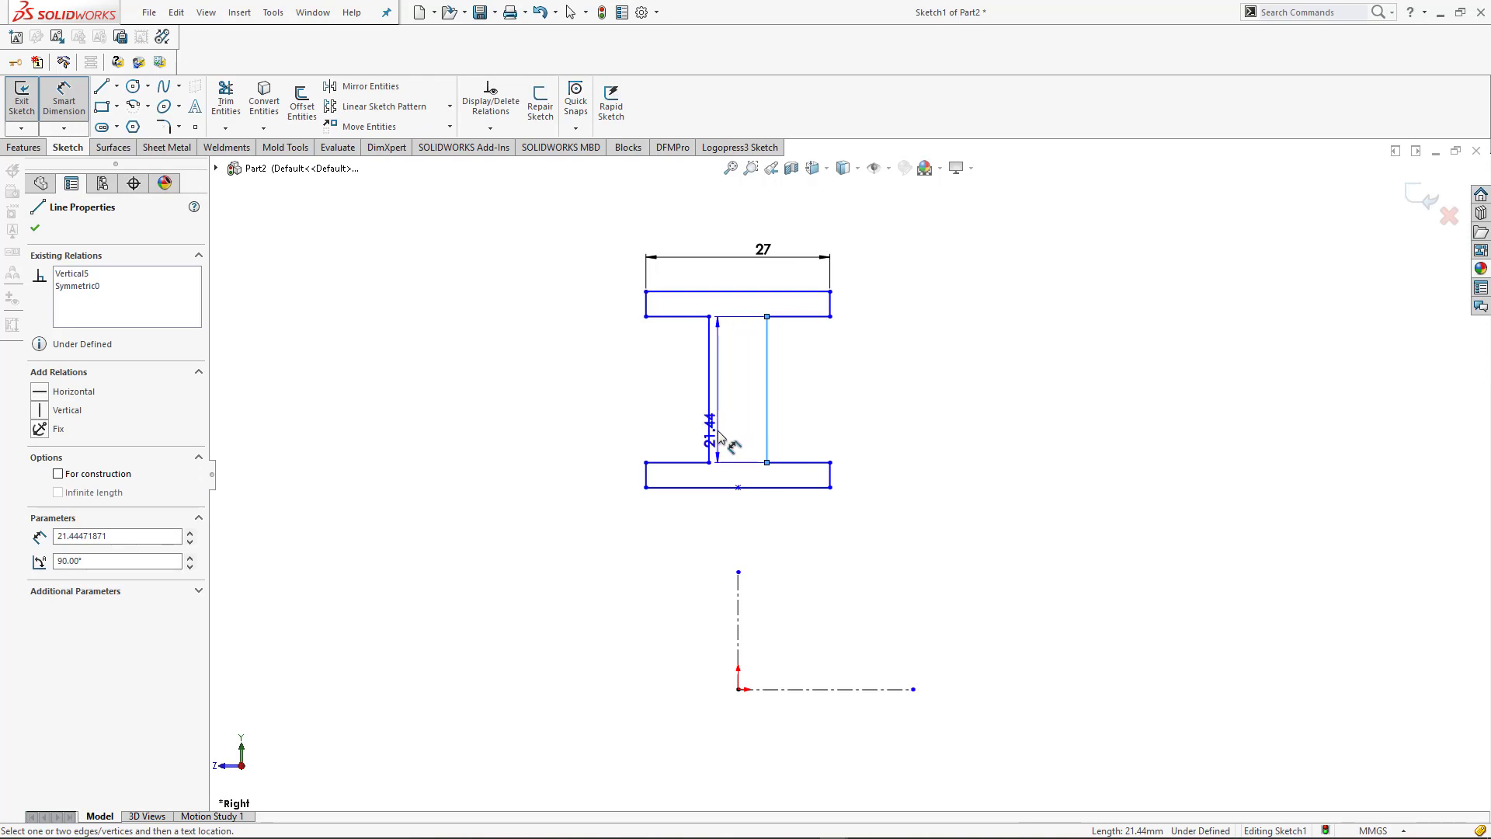
pyautogui.click(709, 408)
pyautogui.click(744, 408)
pyautogui.write('7')
pyautogui.press('Return')
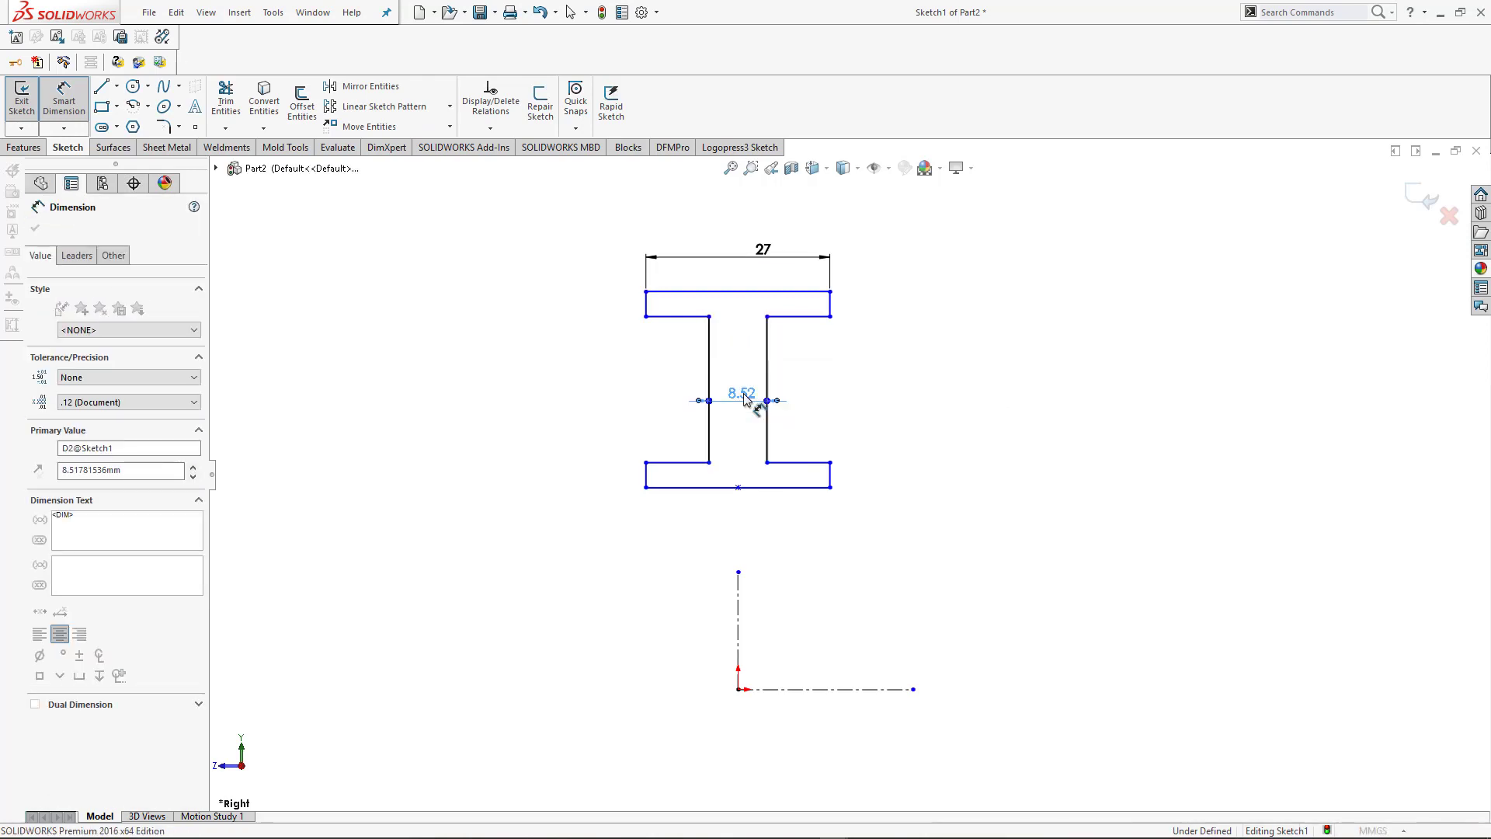
pyautogui.click(948, 373)
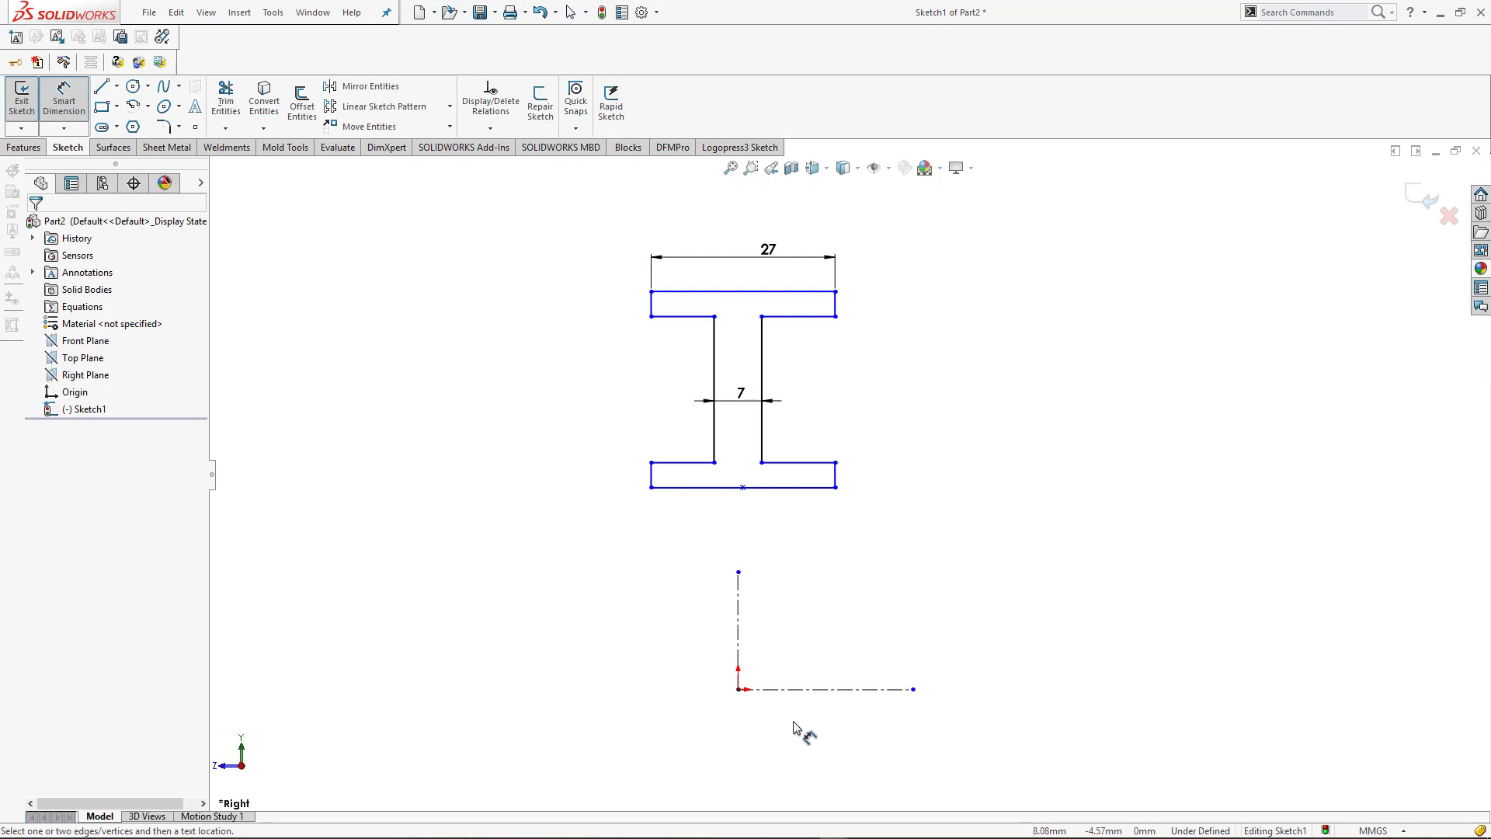
# - Dimension the distance from the horizontal centerline to the lower flange's bottom line as 22 mm
pyautogui.click(784, 689)
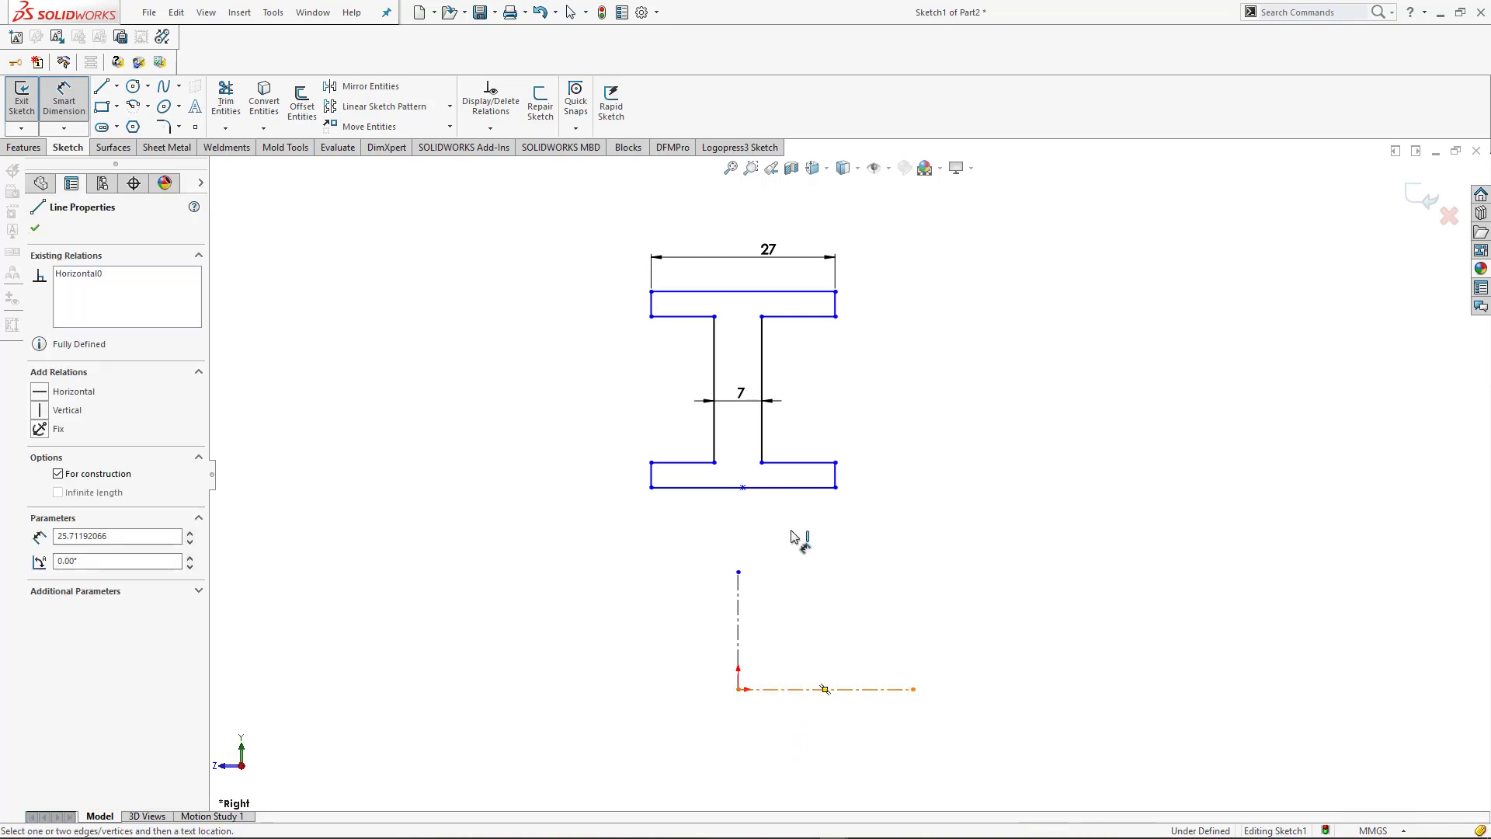
pyautogui.click(793, 487)
pyautogui.click(947, 561)
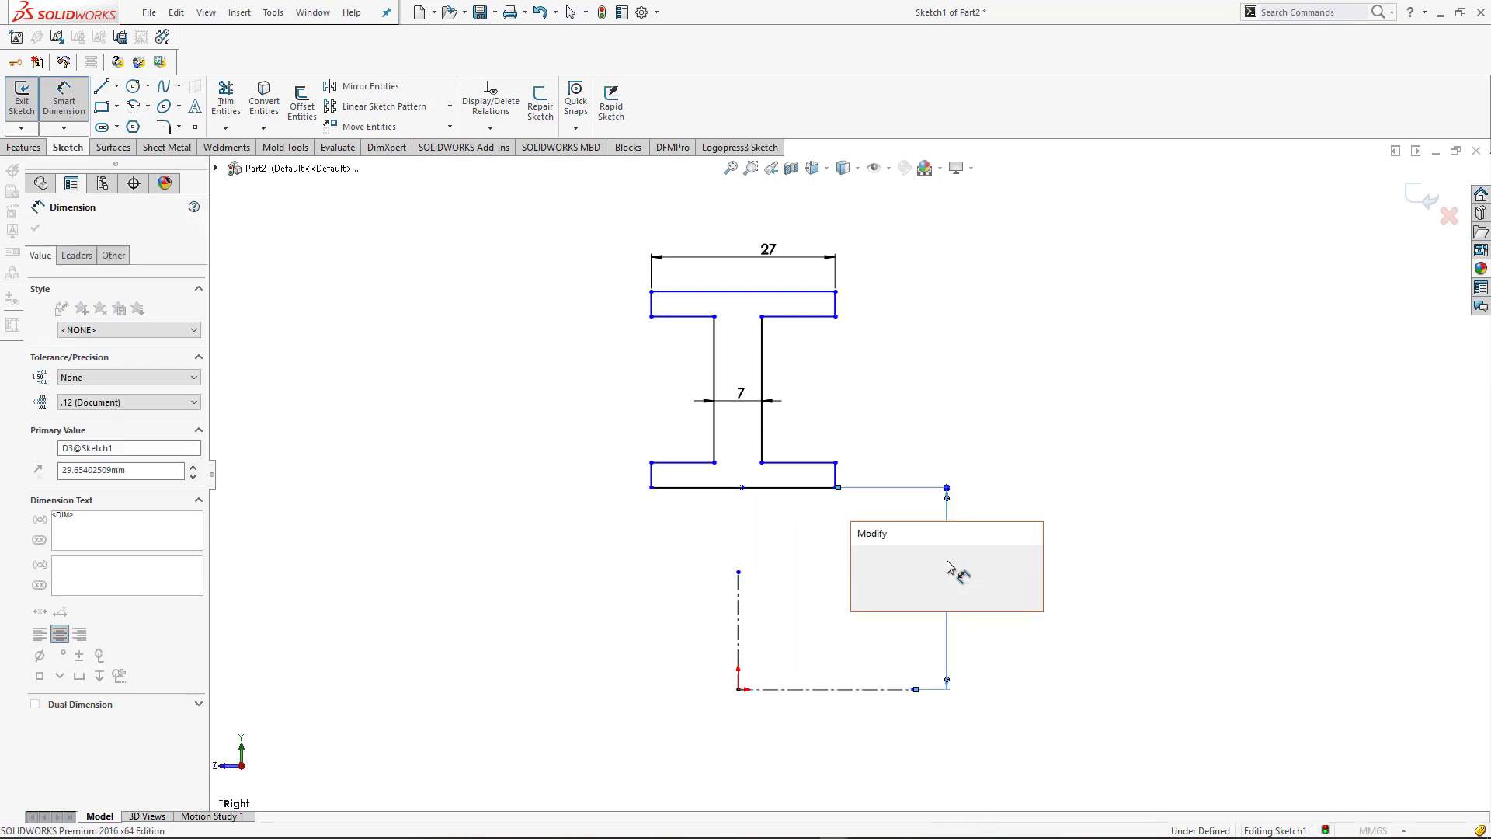
pyautogui.write('22')
pyautogui.press('Return')
pyautogui.press('Escape')
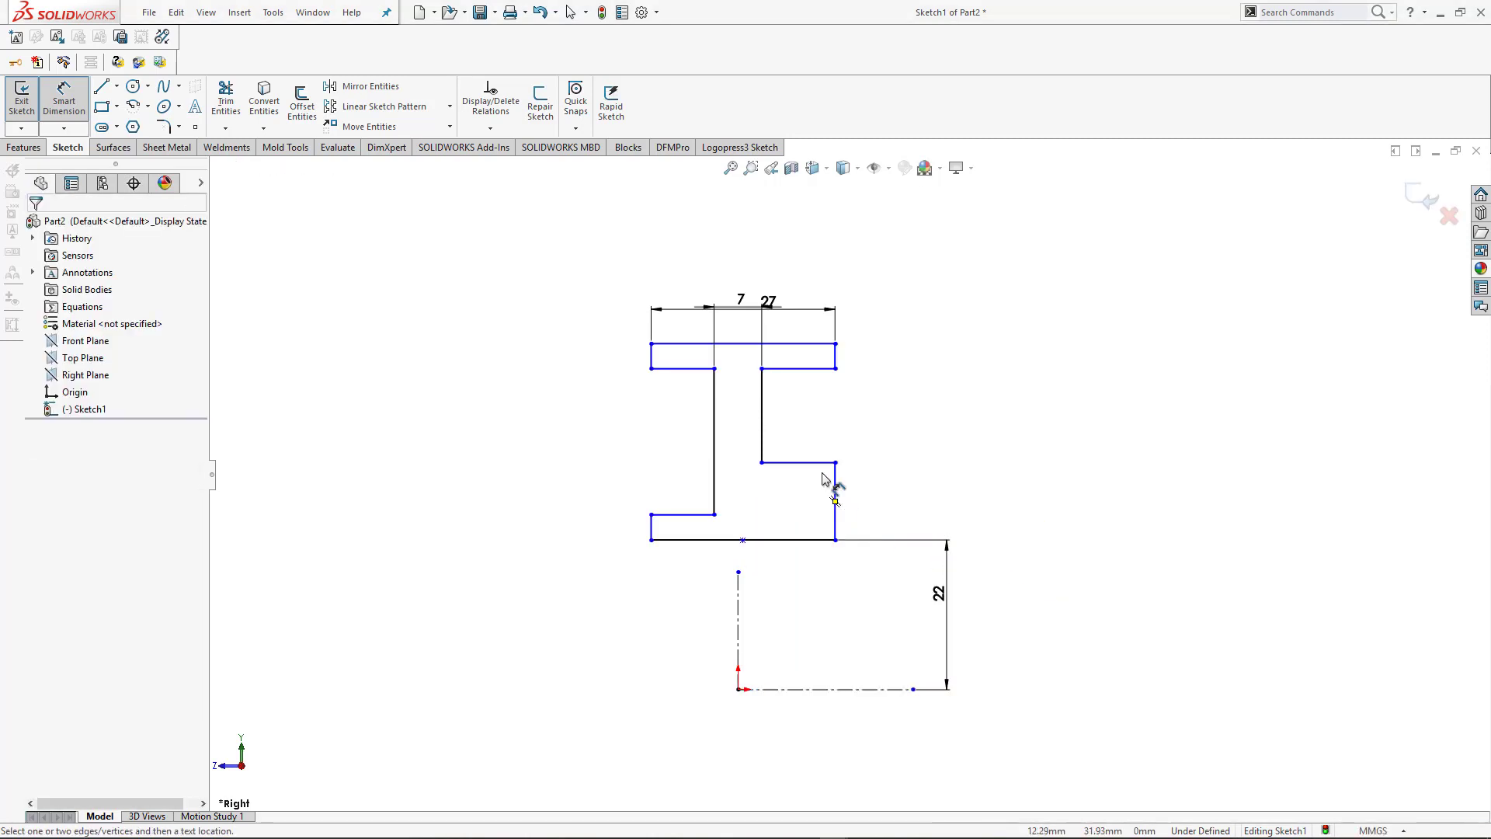
pyautogui.press('Escape')
# - Make the two upper edges of the lower flange, on either side of the web, collinear
pyautogui.click(791, 487)
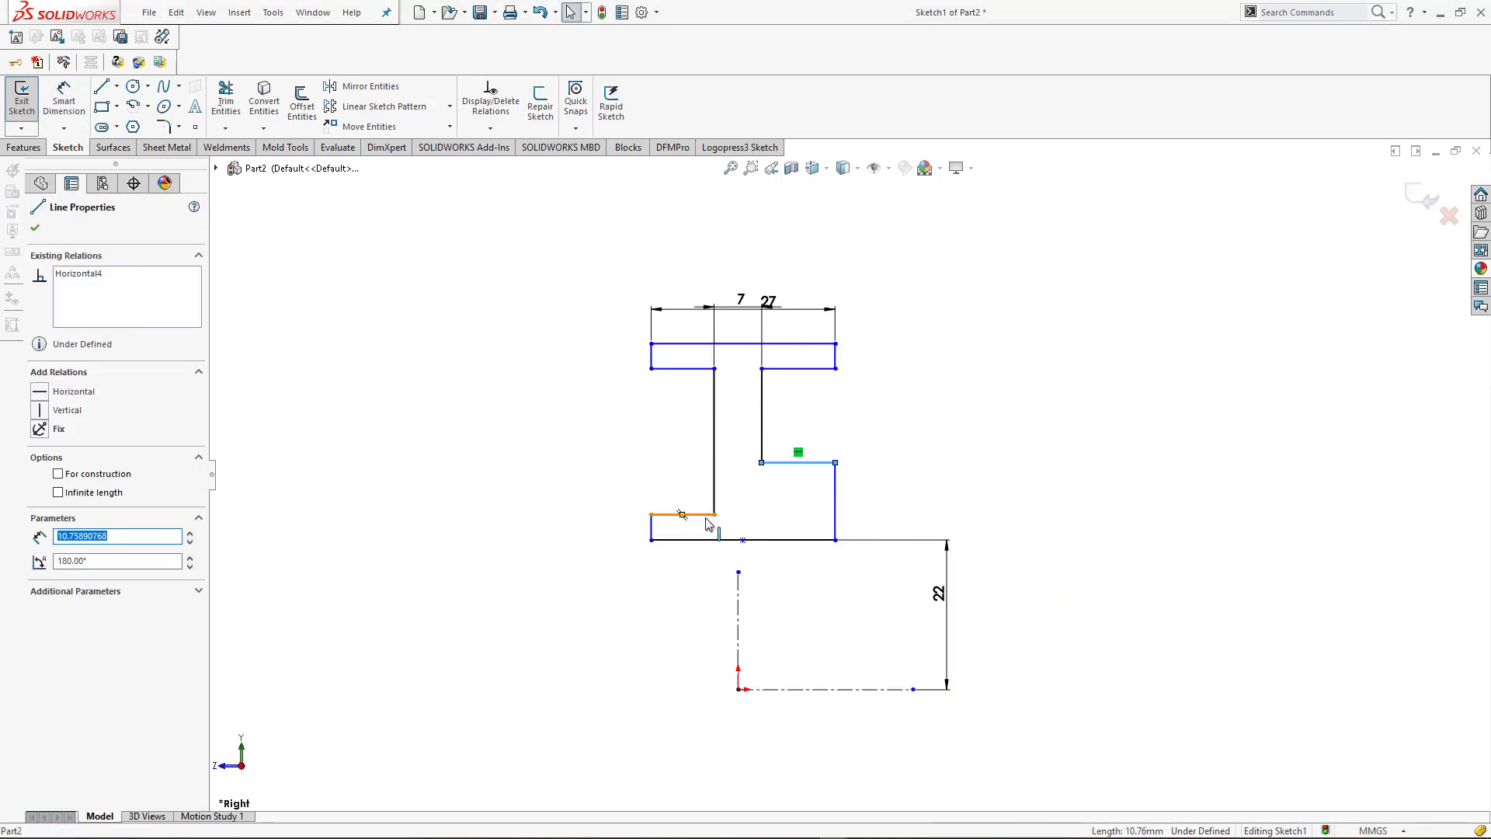
pyautogui.keyDown('ctrl'); pyautogui.click(706, 518); pyautogui.keyUp('ctrl')
pyautogui.click(41, 513)
pyautogui.click(1048, 458)
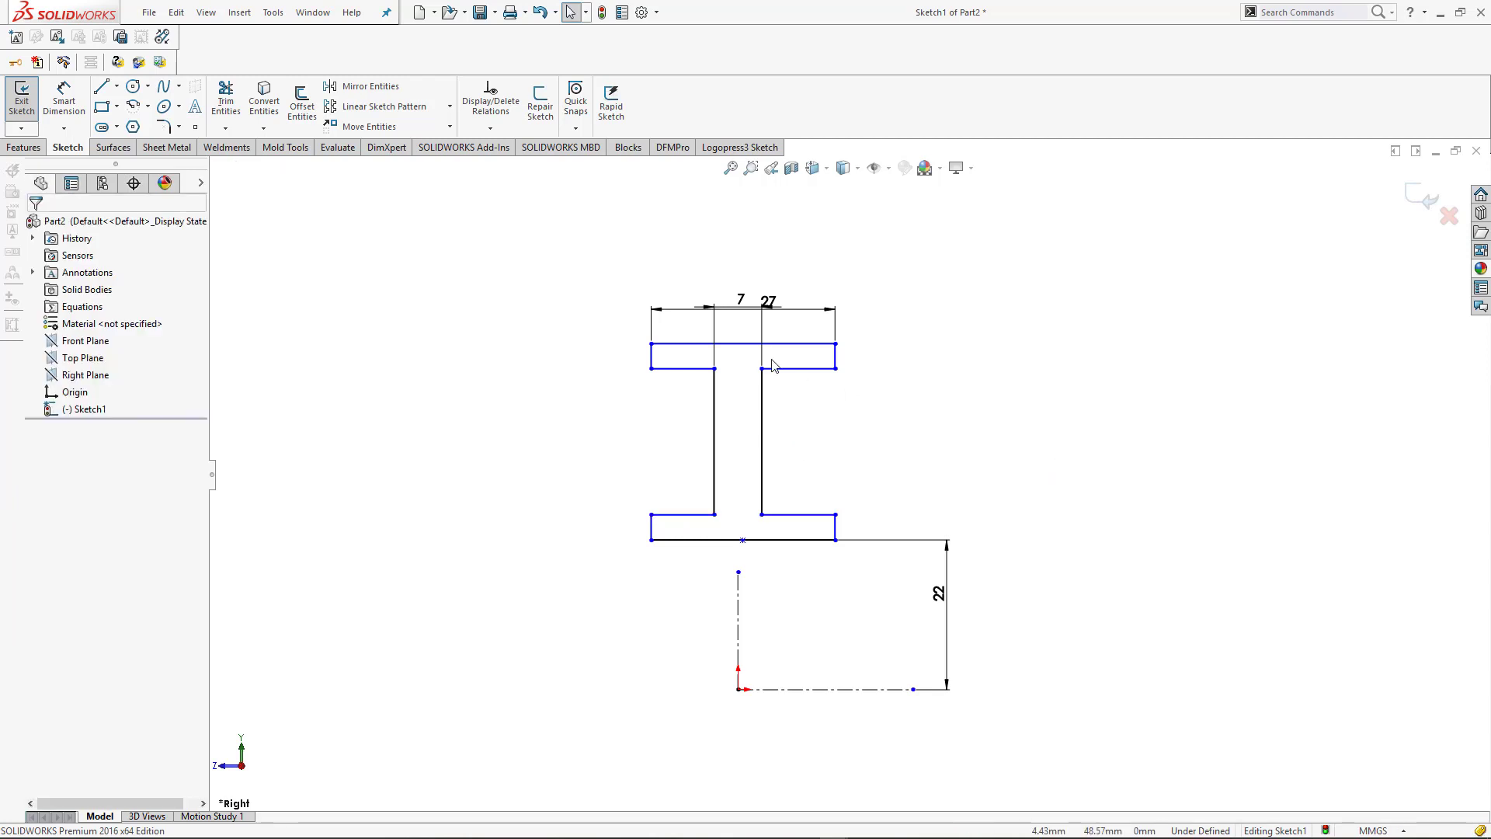
# - Make the two lower edges of the upper flange, on either side of the web, collinear
pyautogui.click(822, 370)
pyautogui.keyDown('ctrl'); pyautogui.click(684, 368); pyautogui.keyUp('ctrl')
pyautogui.click(40, 515)
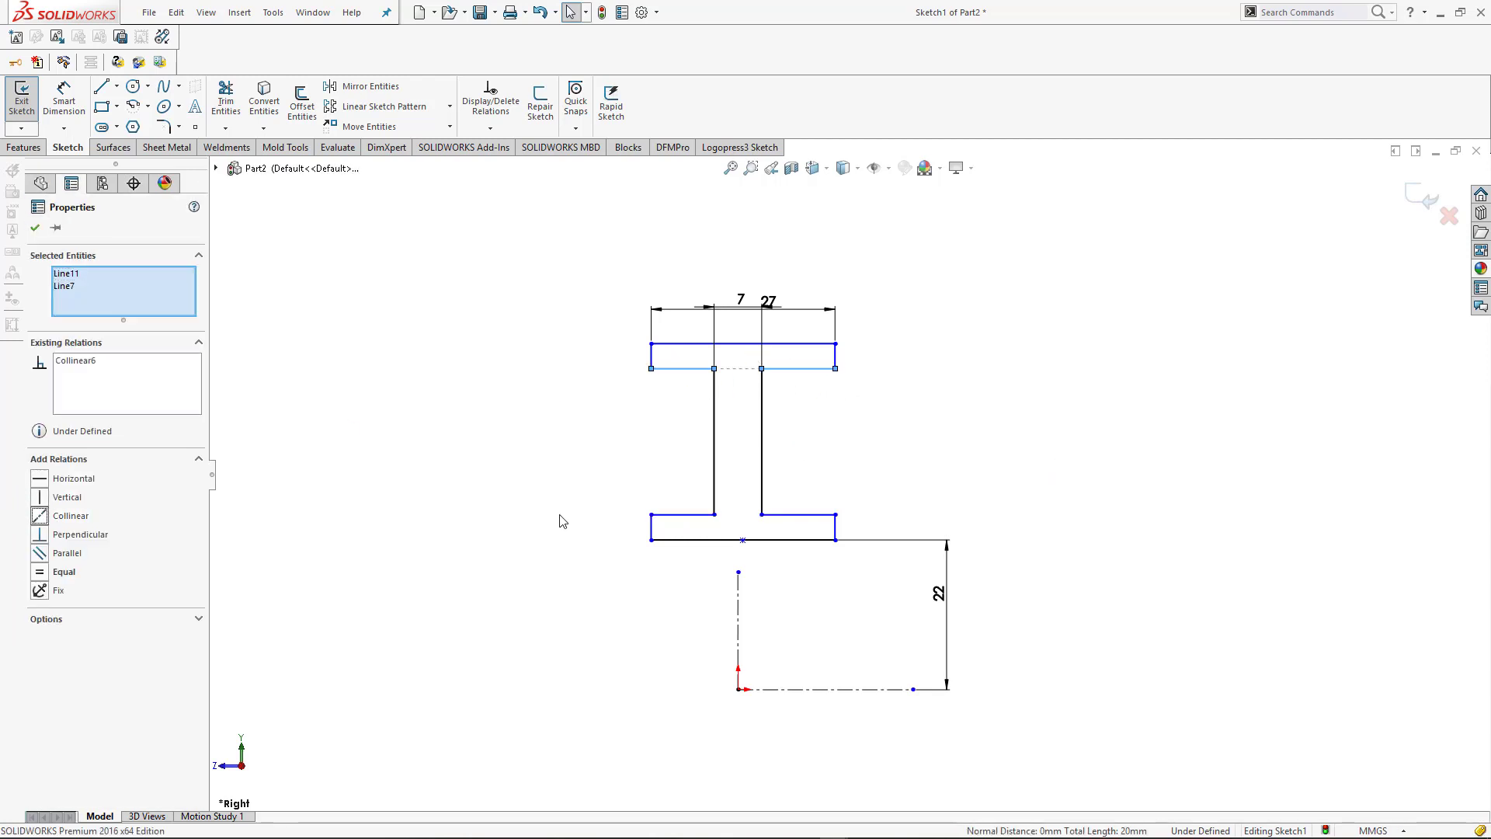
pyautogui.click(1119, 449)
# - Dimension the distance from the horizontal centerline to the lower flange's upper edge as 16 mm
pyautogui.moveTo(1123, 447); pyautogui.dragTo(1133, 388, button='right')
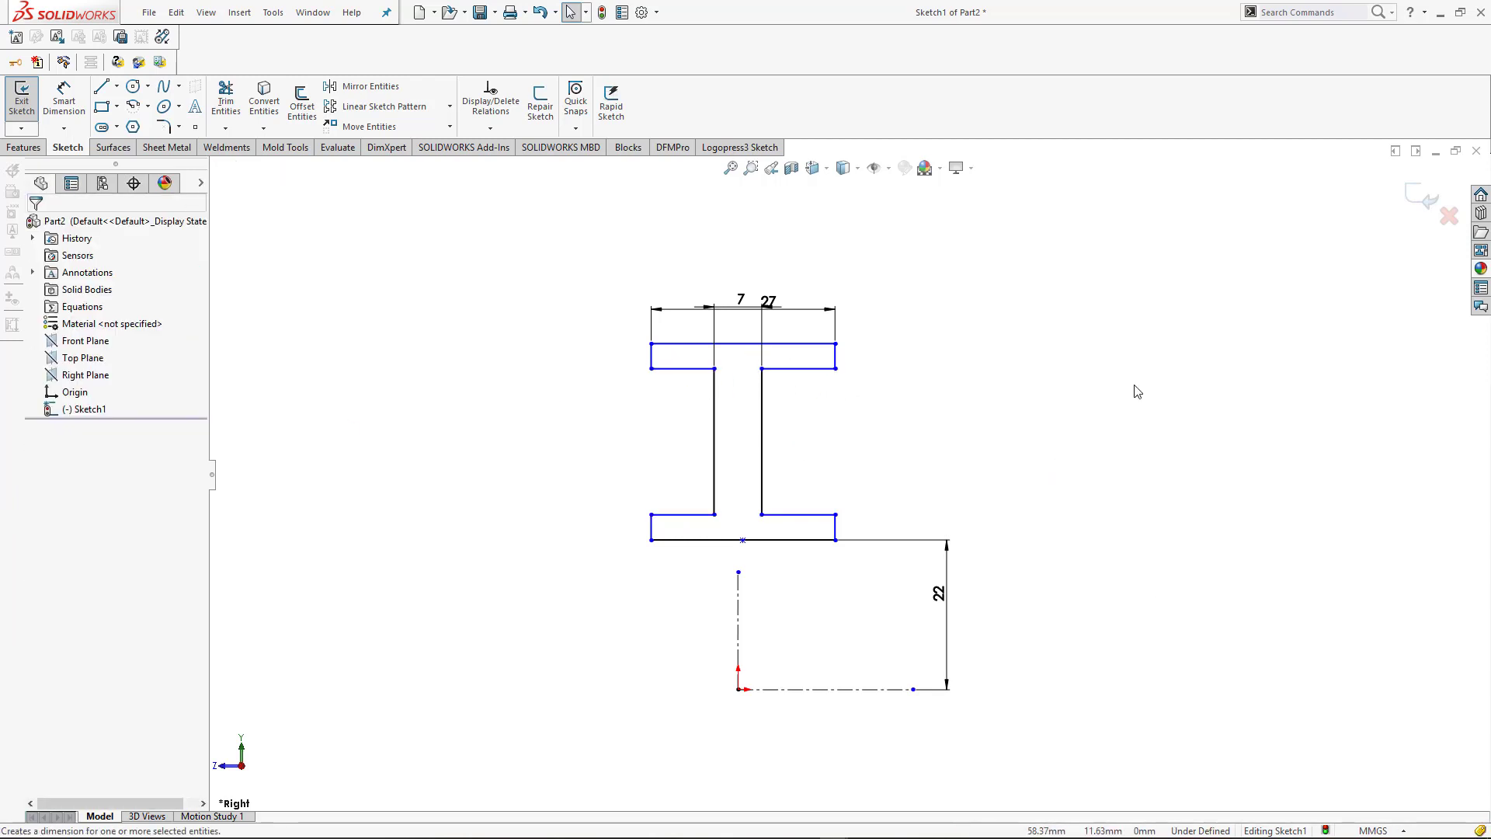
pyautogui.click(822, 518)
pyautogui.click(769, 689)
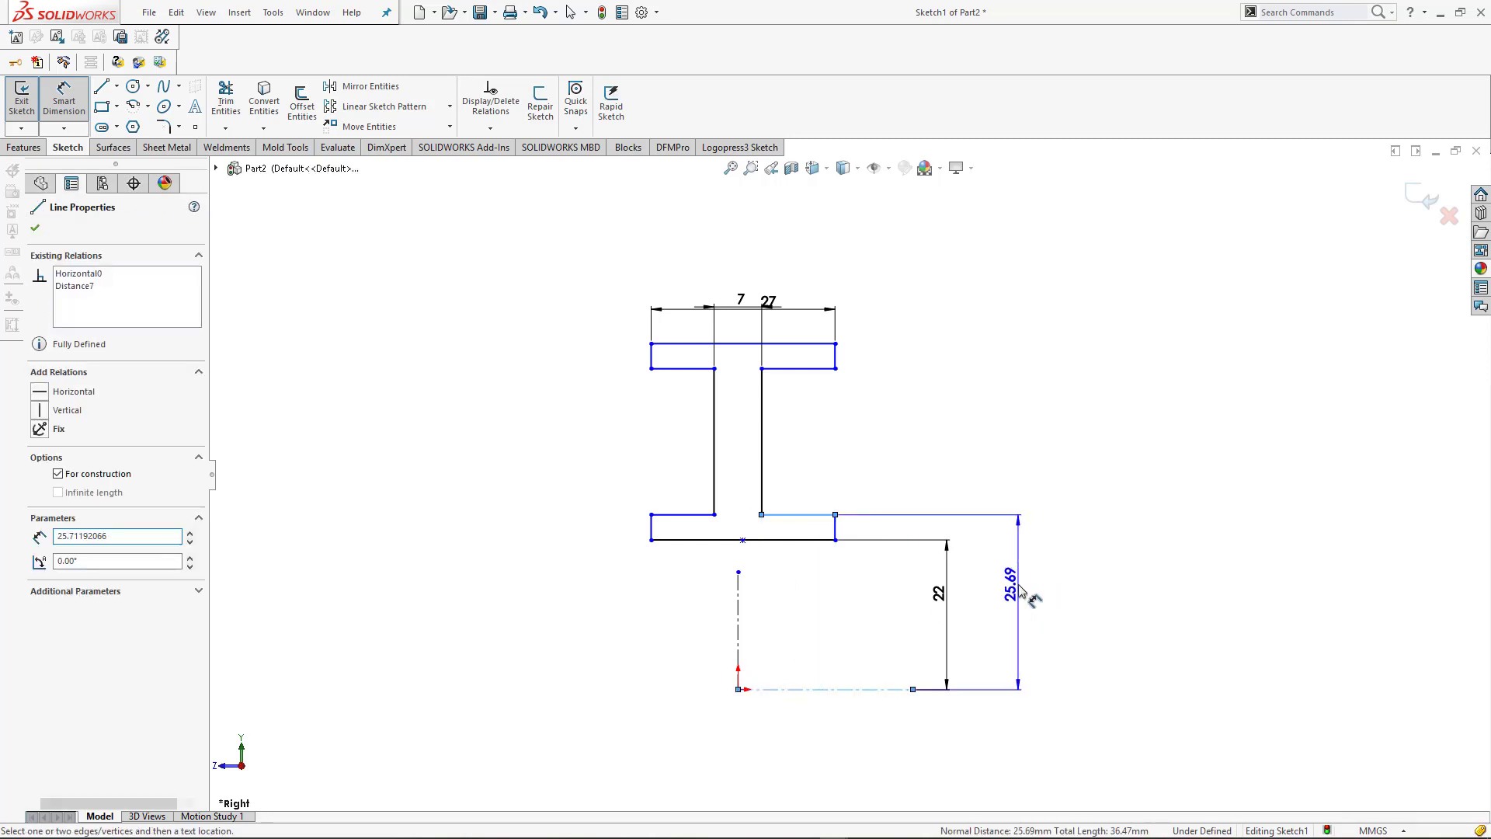
pyautogui.click(1020, 592)
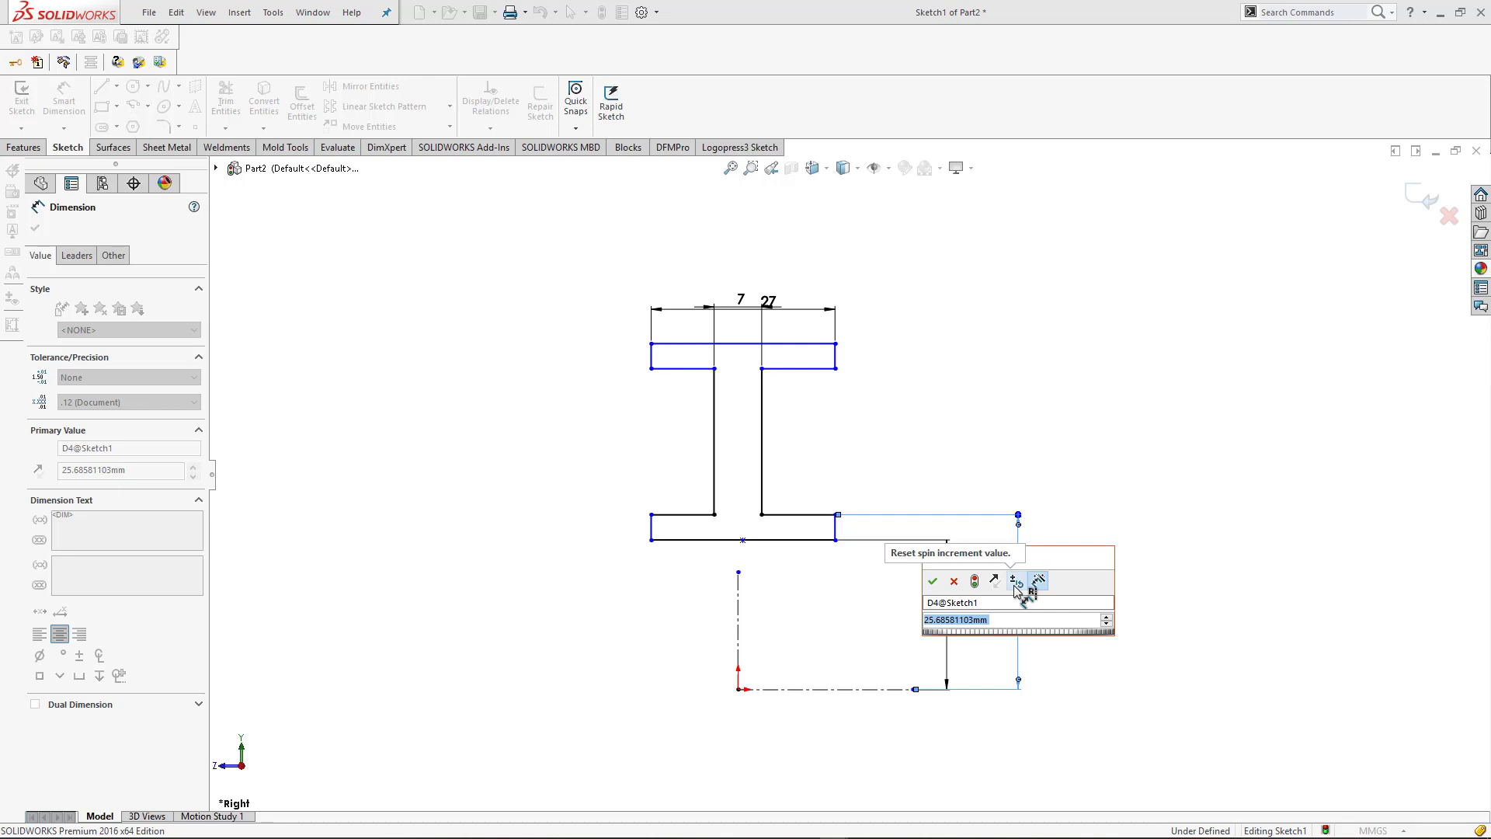
pyautogui.write('16')
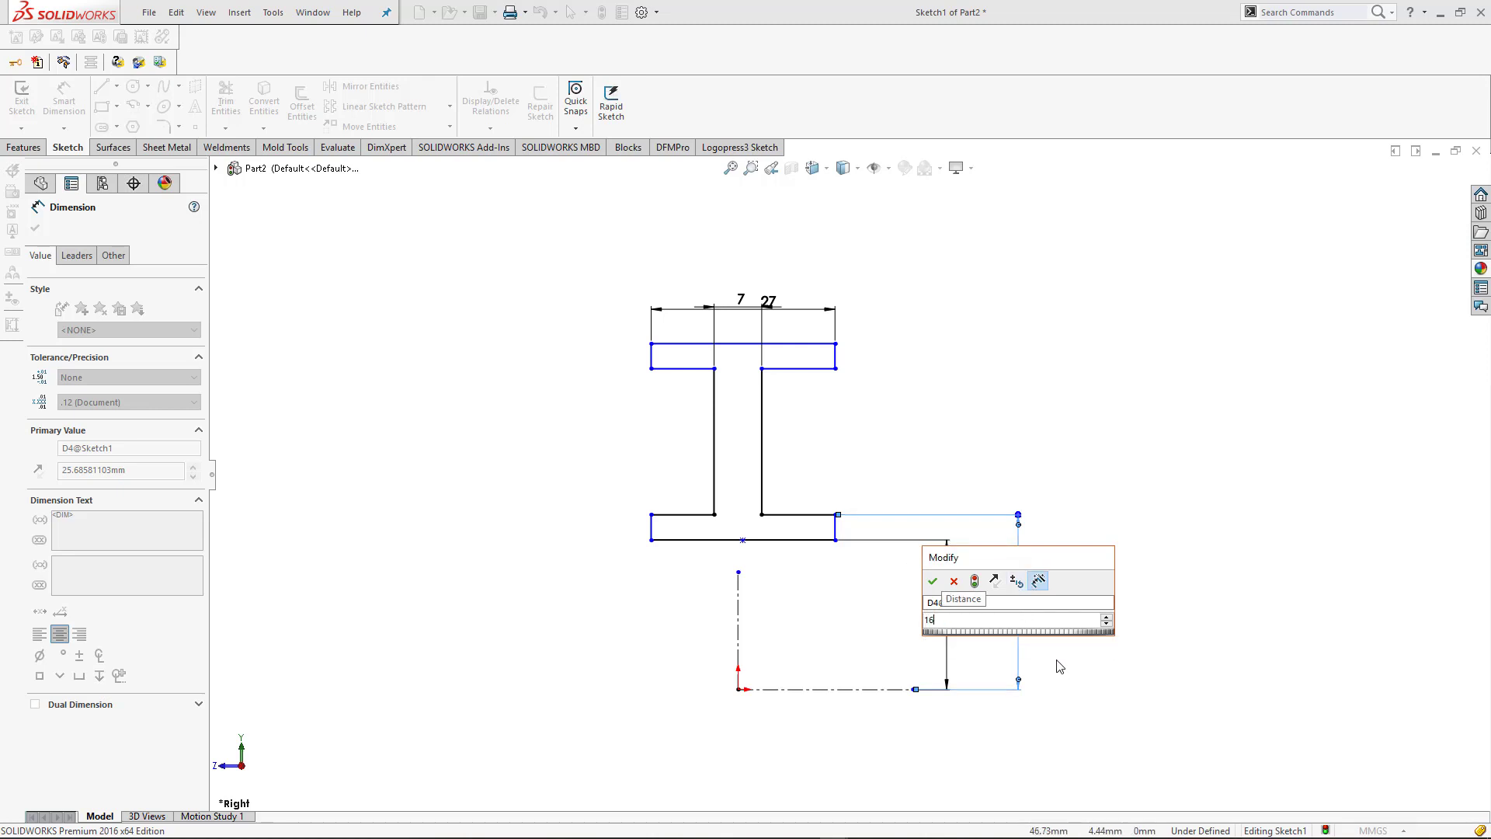
pyautogui.press('Return')
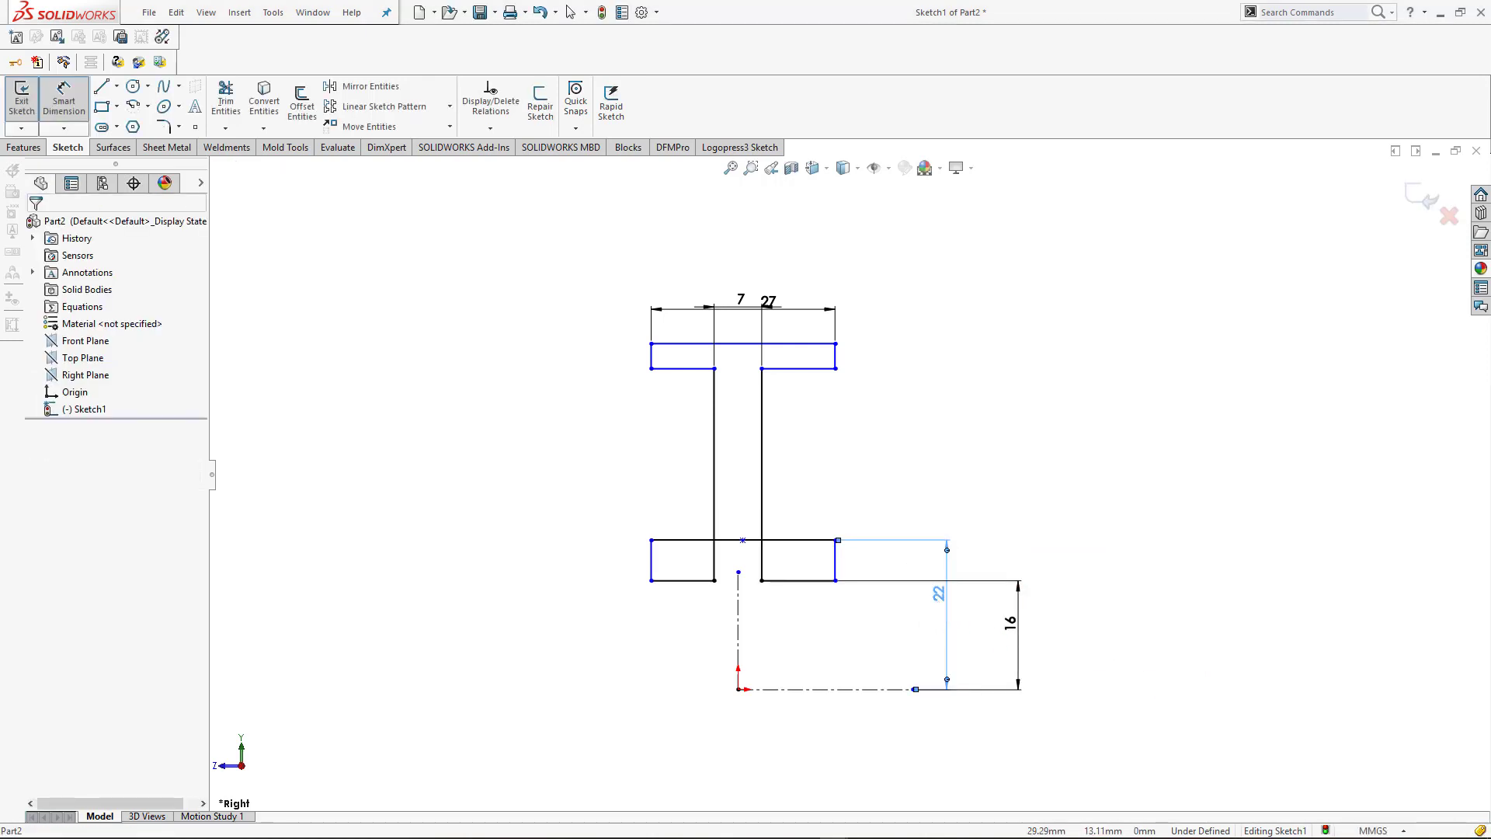
# - Set the distance between the horizontal centerline and the lower flange's bottom line to 11 mm
pyautogui.click(938, 605)
pyautogui.write('11')
pyautogui.press('Return')
pyautogui.click(1098, 542)
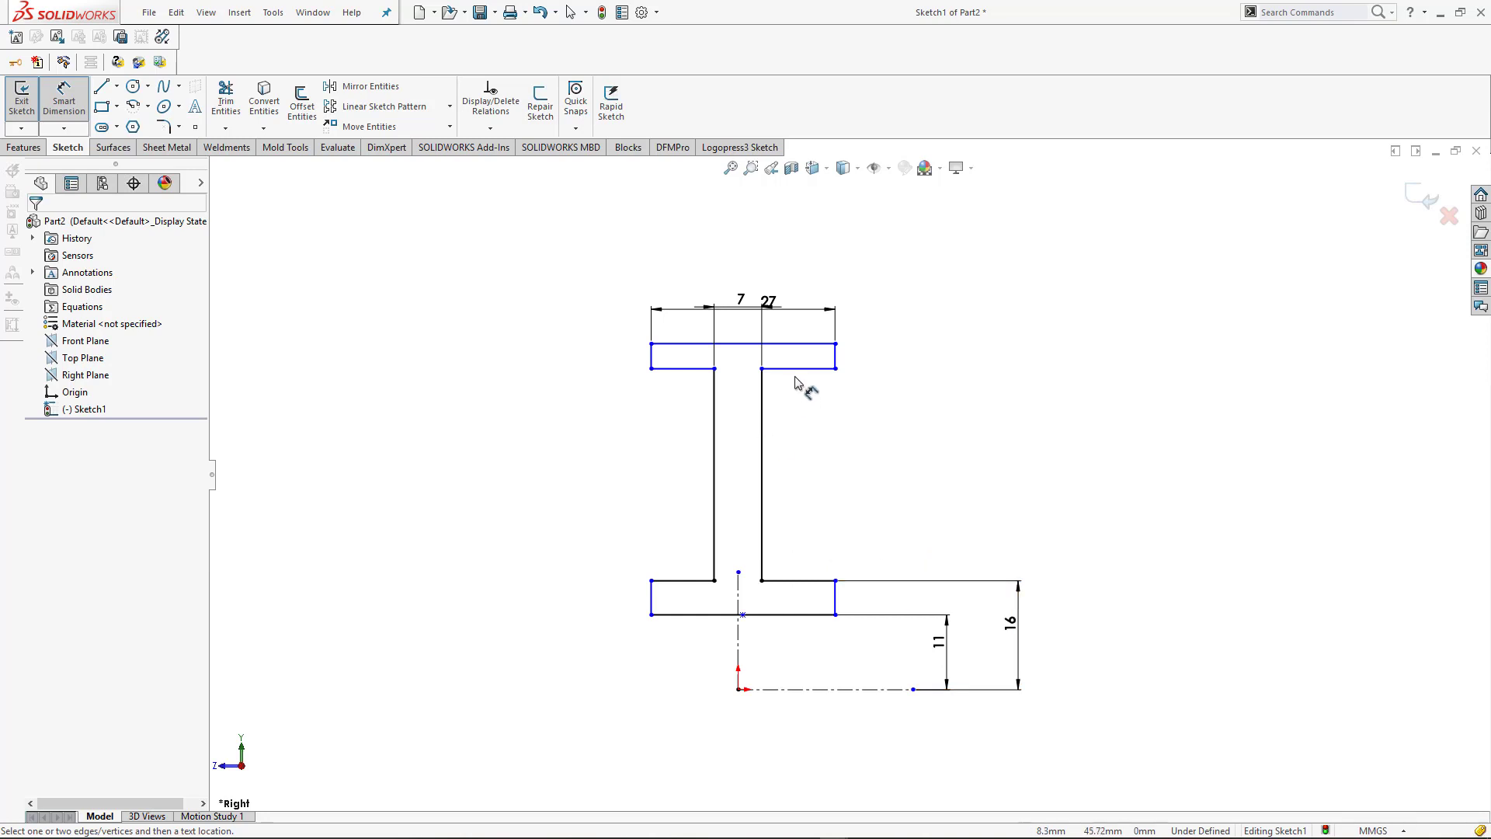
# - Make the two end lines of the lower flange symmetric about the vertical centerline
pyautogui.press('Escape')
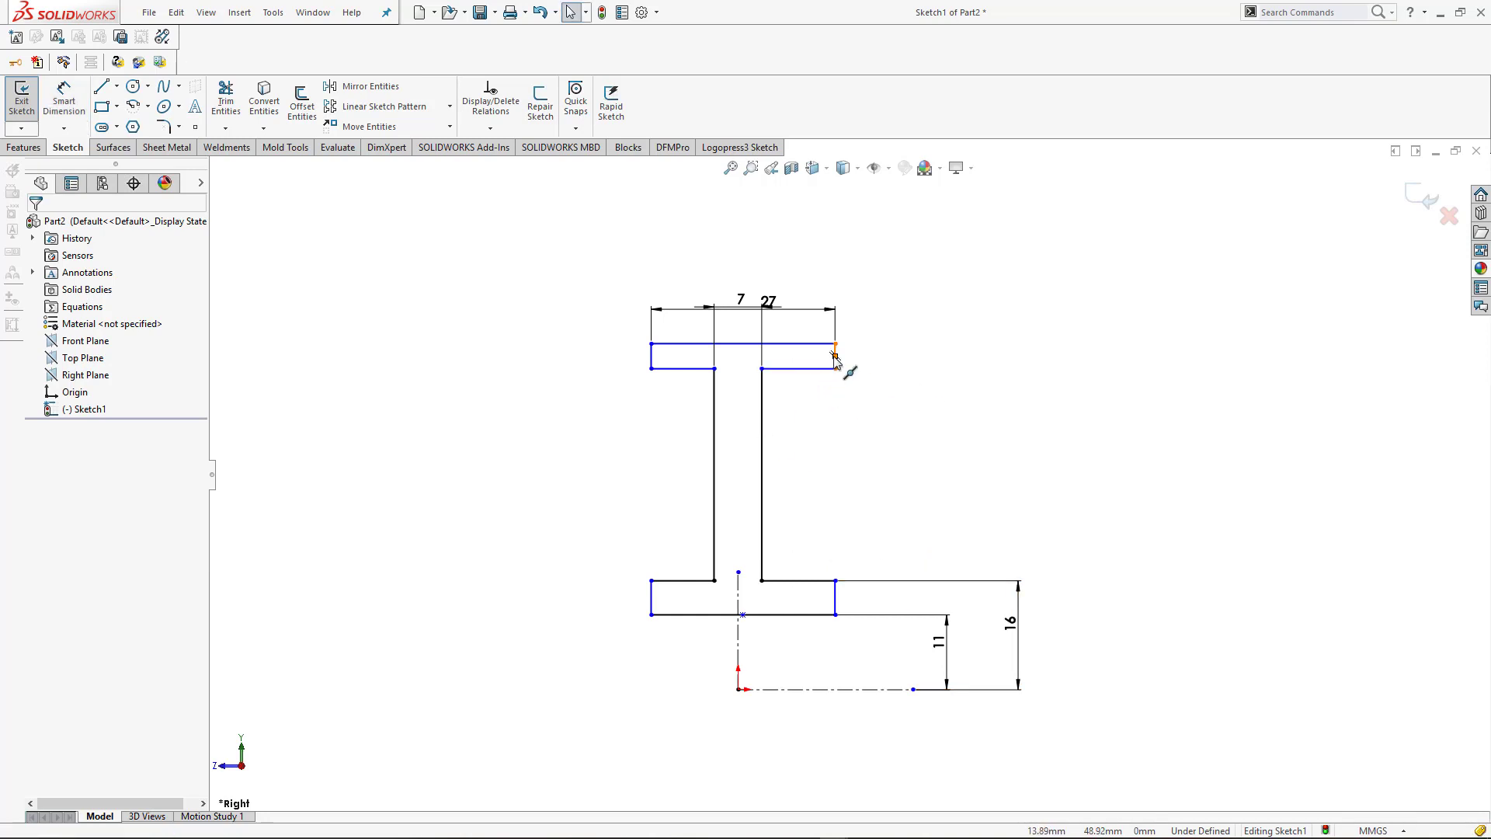
pyautogui.click(835, 598)
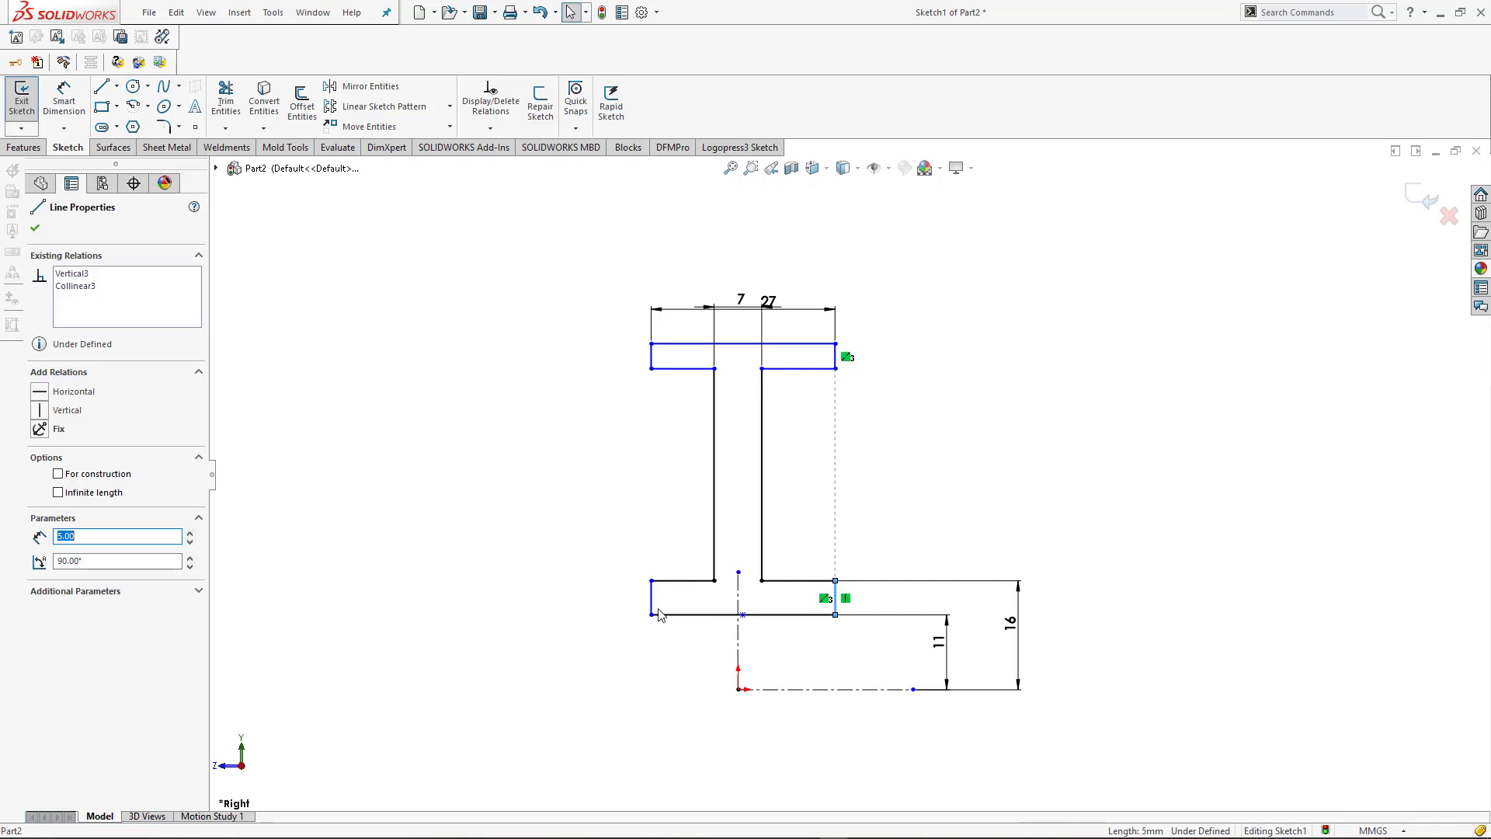
pyautogui.keyDown('ctrl'); pyautogui.click(652, 610); pyautogui.keyUp('ctrl')
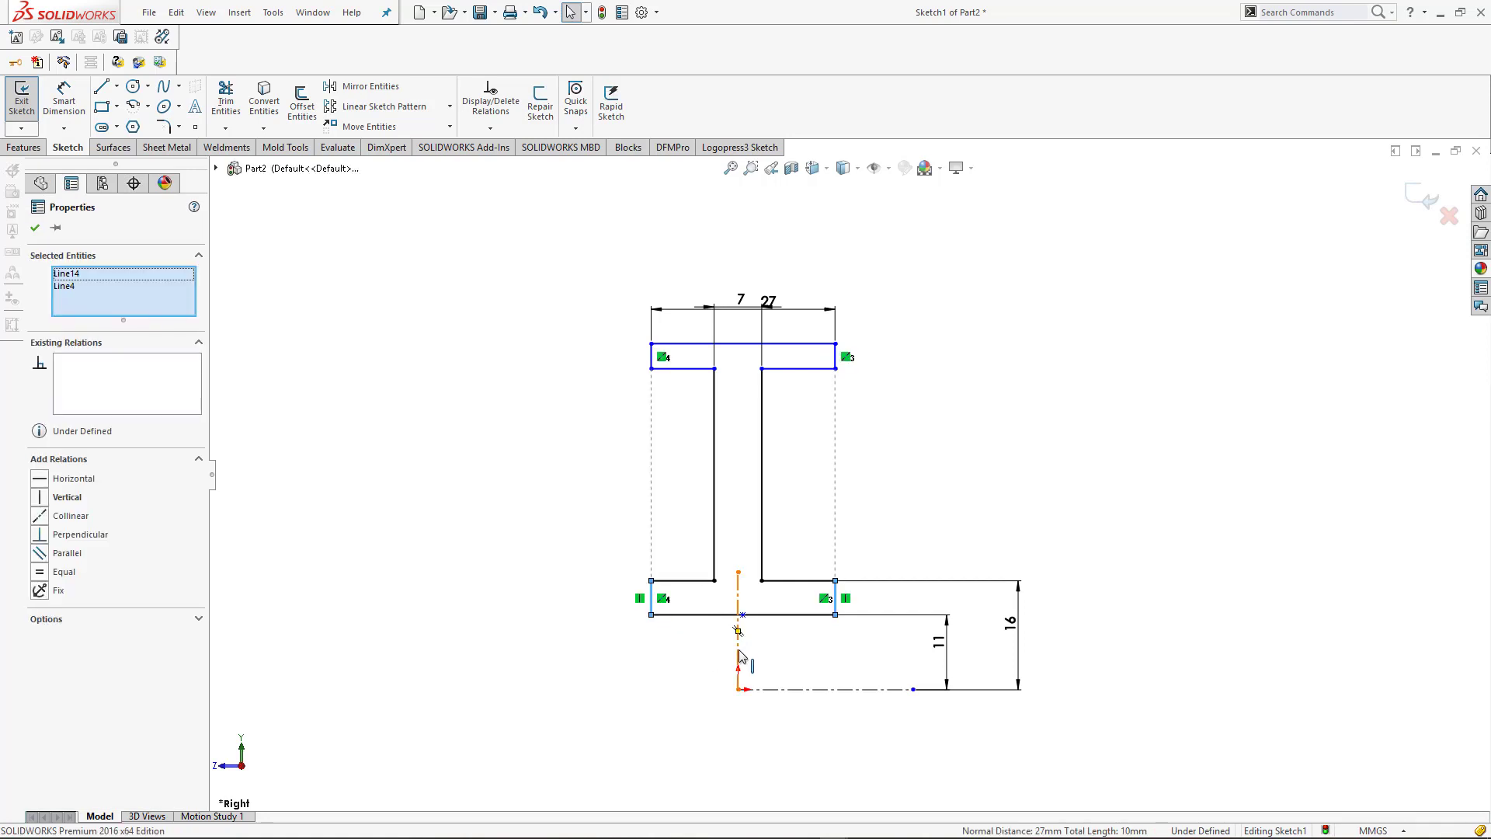
pyautogui.keyDown('ctrl'); pyautogui.click(738, 659); pyautogui.keyUp('ctrl')
pyautogui.click(48, 572)
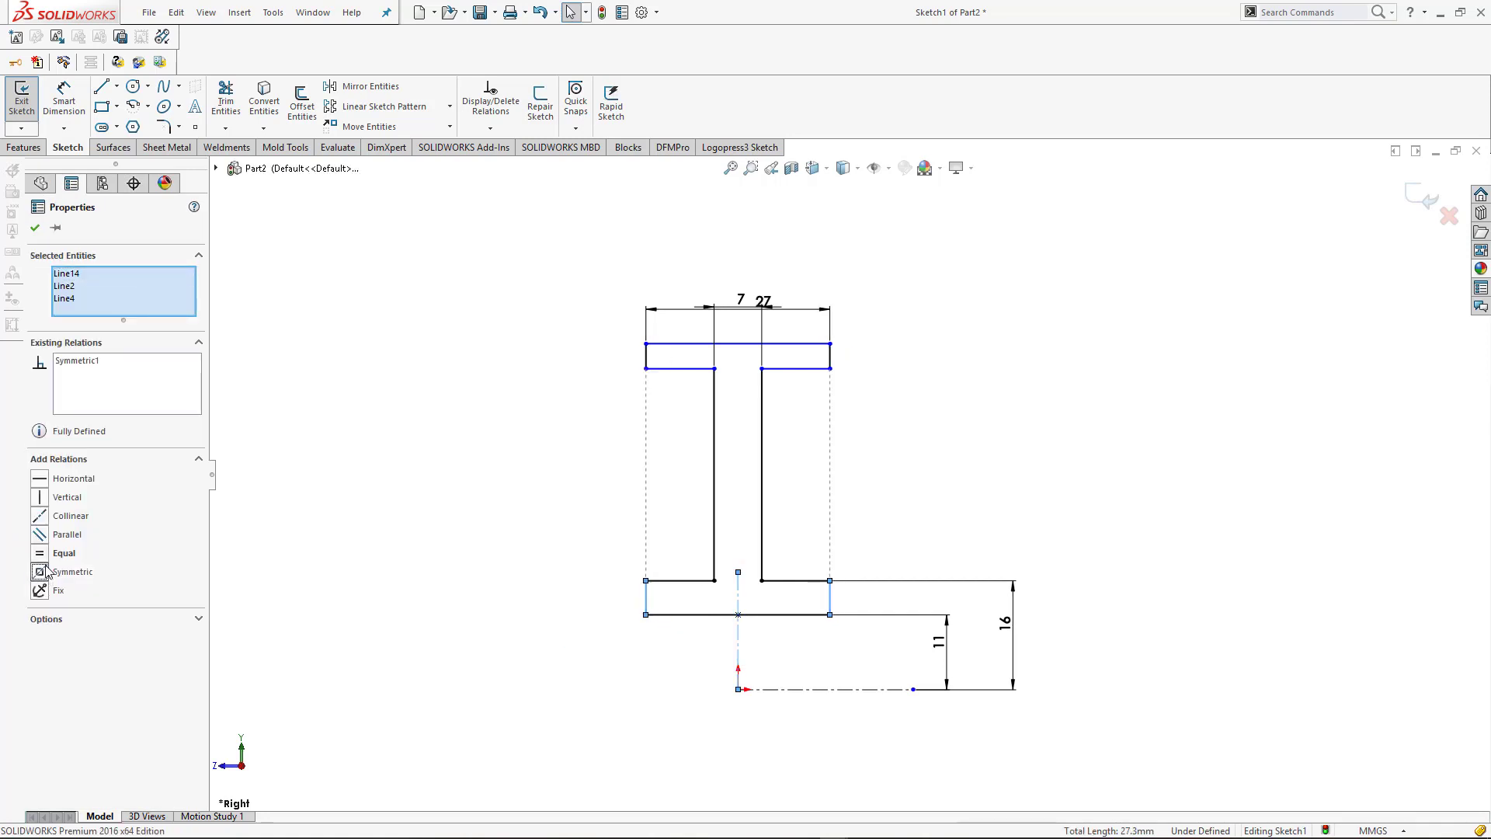
pyautogui.click(961, 448)
# - Add a doubled-distance diameter dimension of 60 mm between the upper flange's lower edge and the horizontal centerline
pyautogui.moveTo(1025, 373); pyautogui.dragTo(1098, 203, button='right')
pyautogui.click(798, 369)
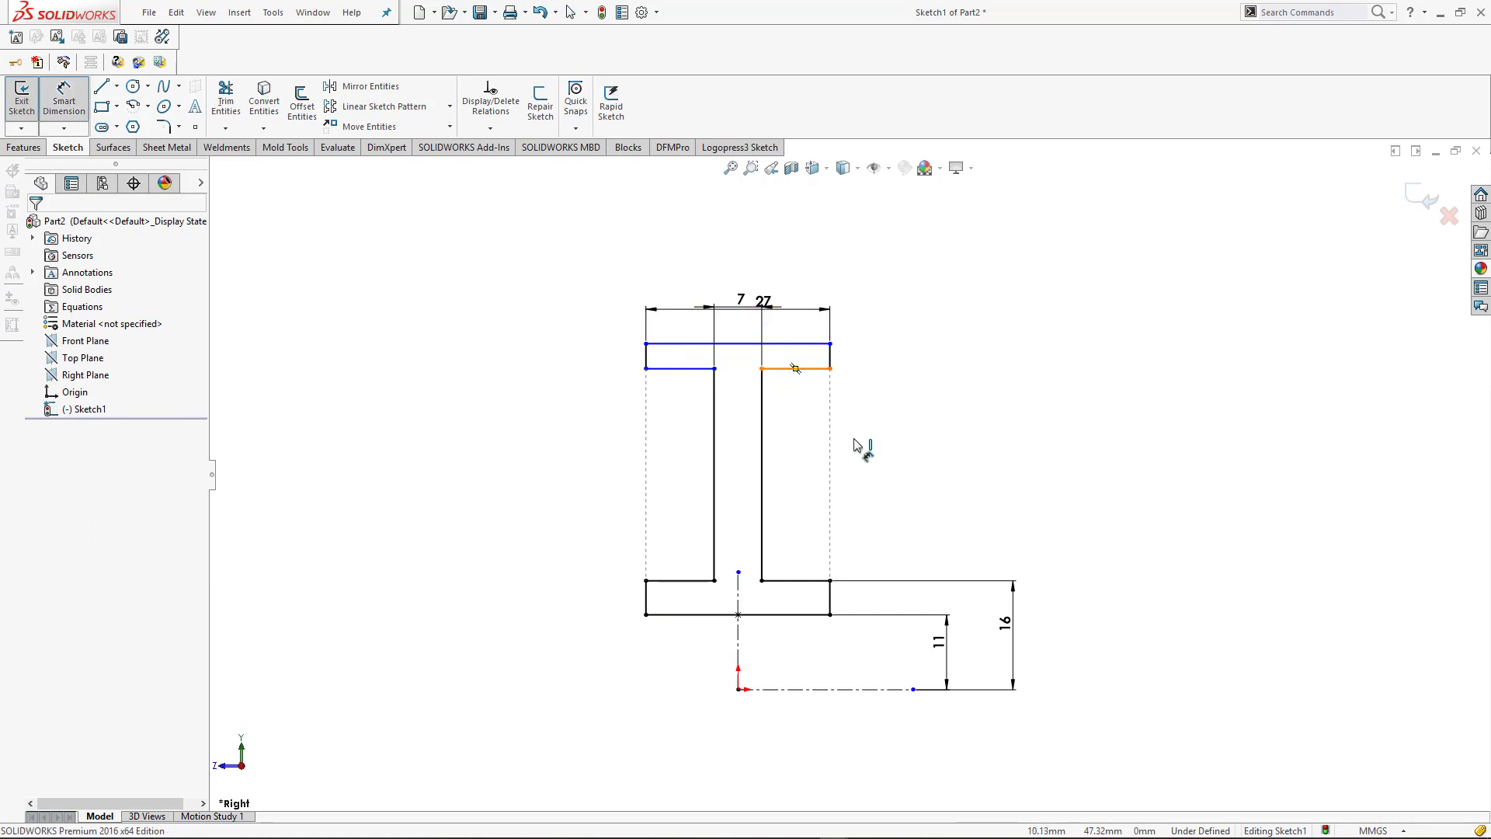
pyautogui.click(826, 689)
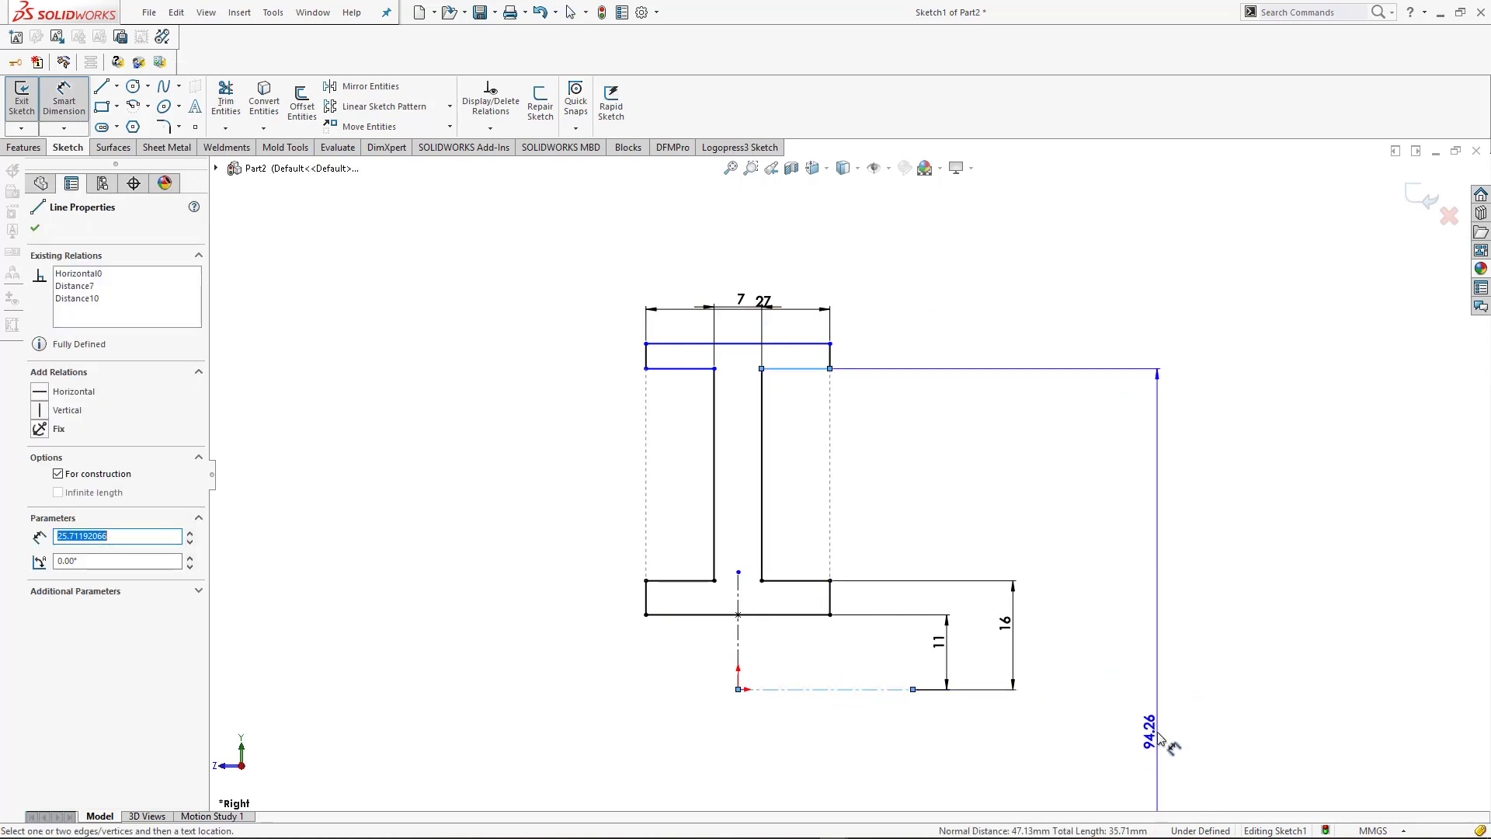
pyautogui.click(1157, 734)
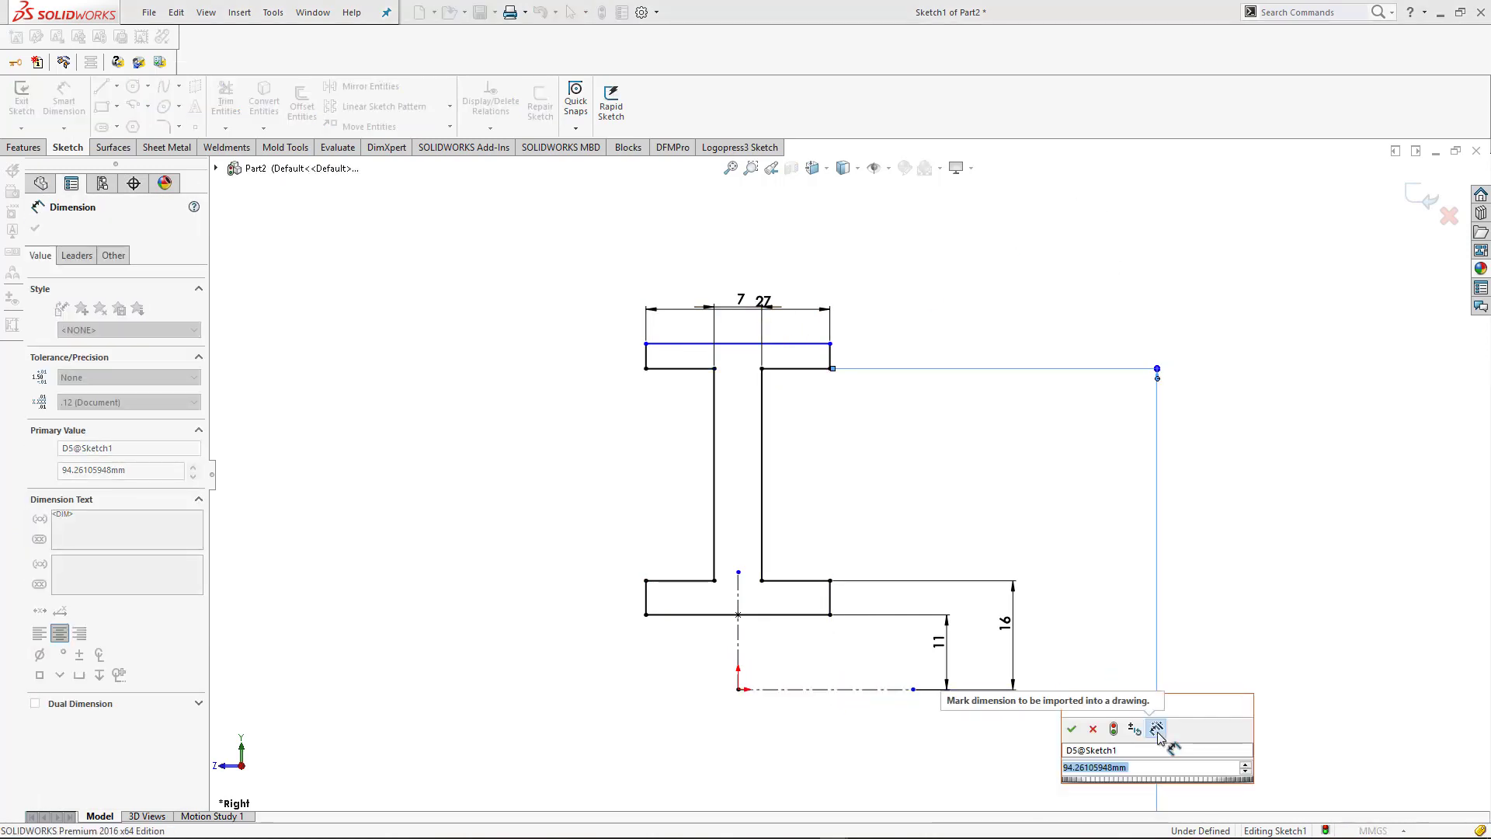
pyautogui.write('60')
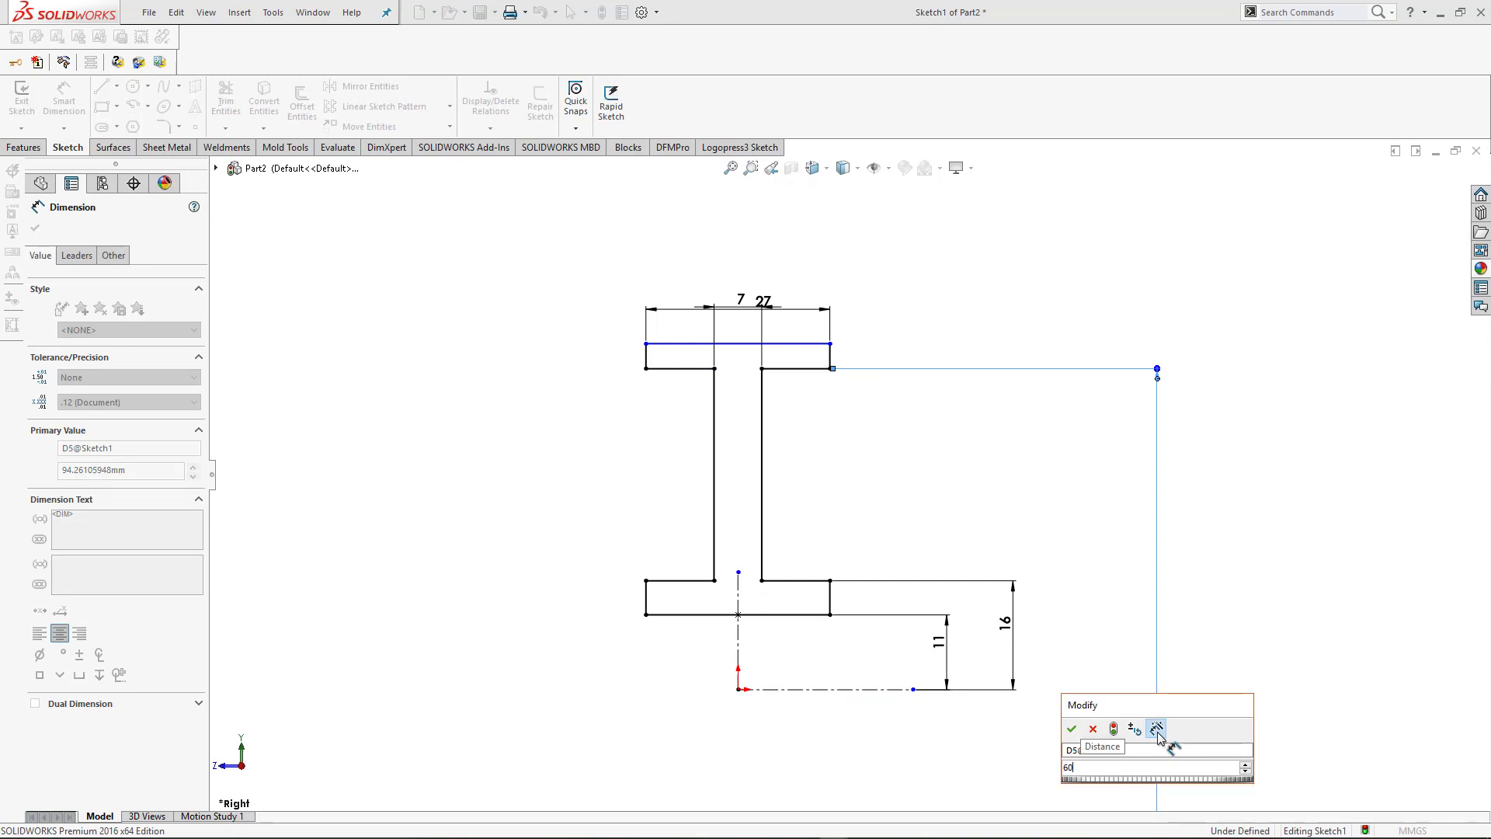
pyautogui.press('Return')
# - Add a doubled-distance diameter dimension of 70 mm between the profile's top line and the horizontal centerline
pyautogui.click(797, 344)
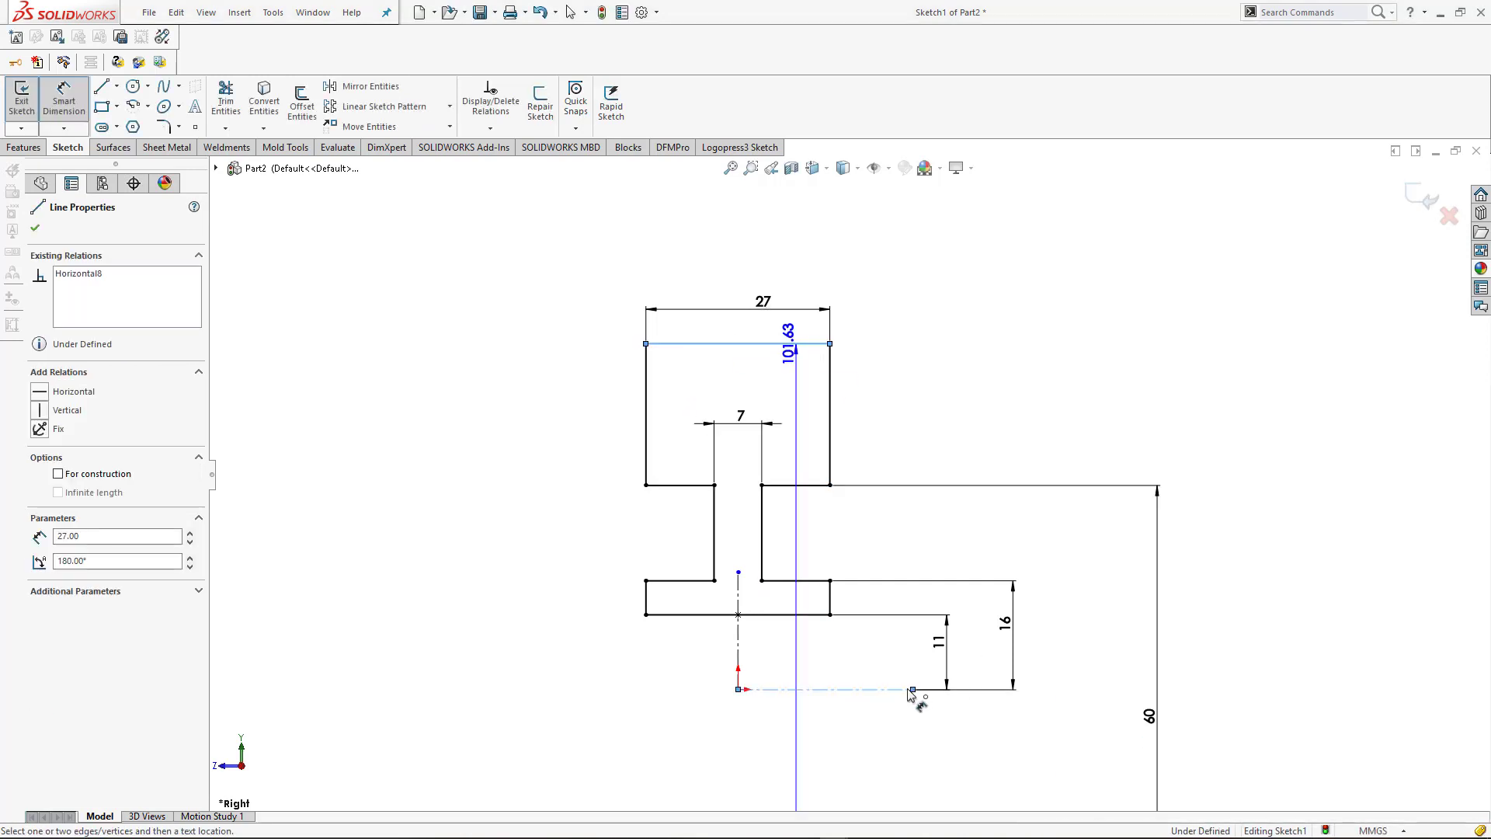
pyautogui.click(890, 689)
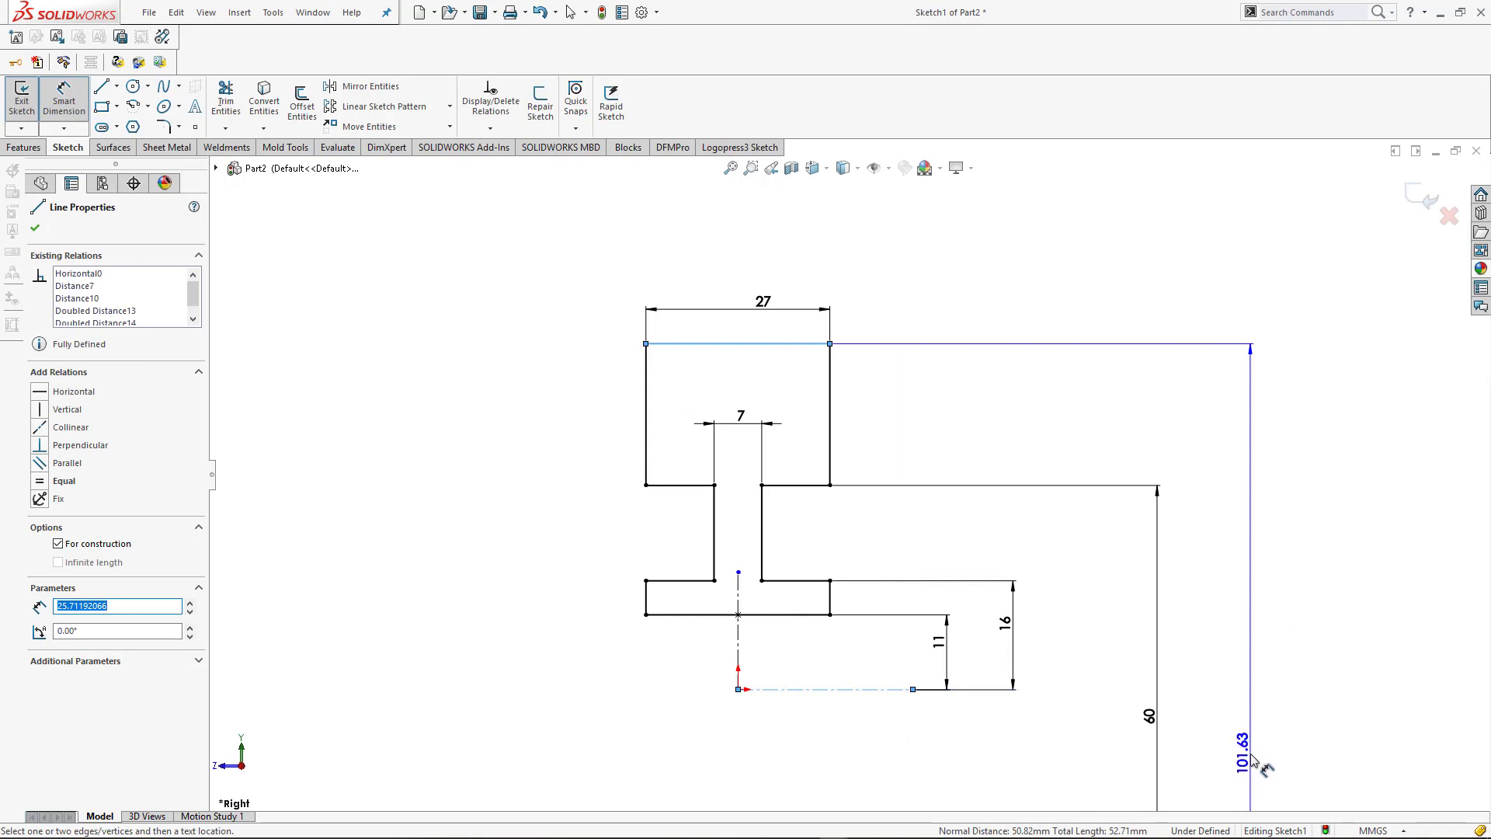
pyautogui.click(1249, 763)
pyautogui.write('70')
pyautogui.press('Return')
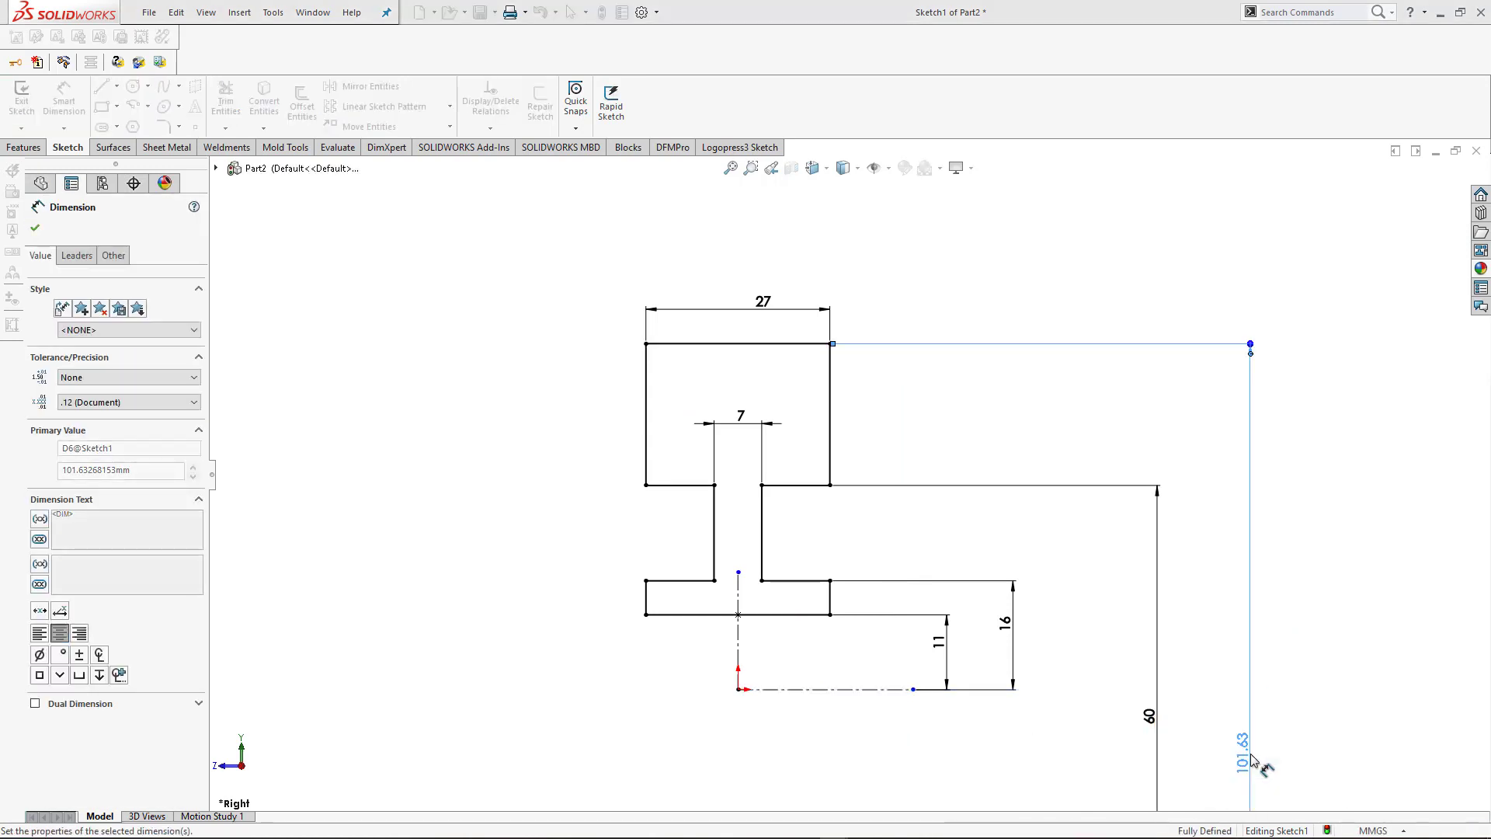
pyautogui.click(1323, 729)
# - Finish the sketch and revolve the I-shaped profile 360 degrees about the horizontal centerline
pyautogui.scroll(4, 1317, 708)
pyautogui.scroll(-3, 1317, 713)
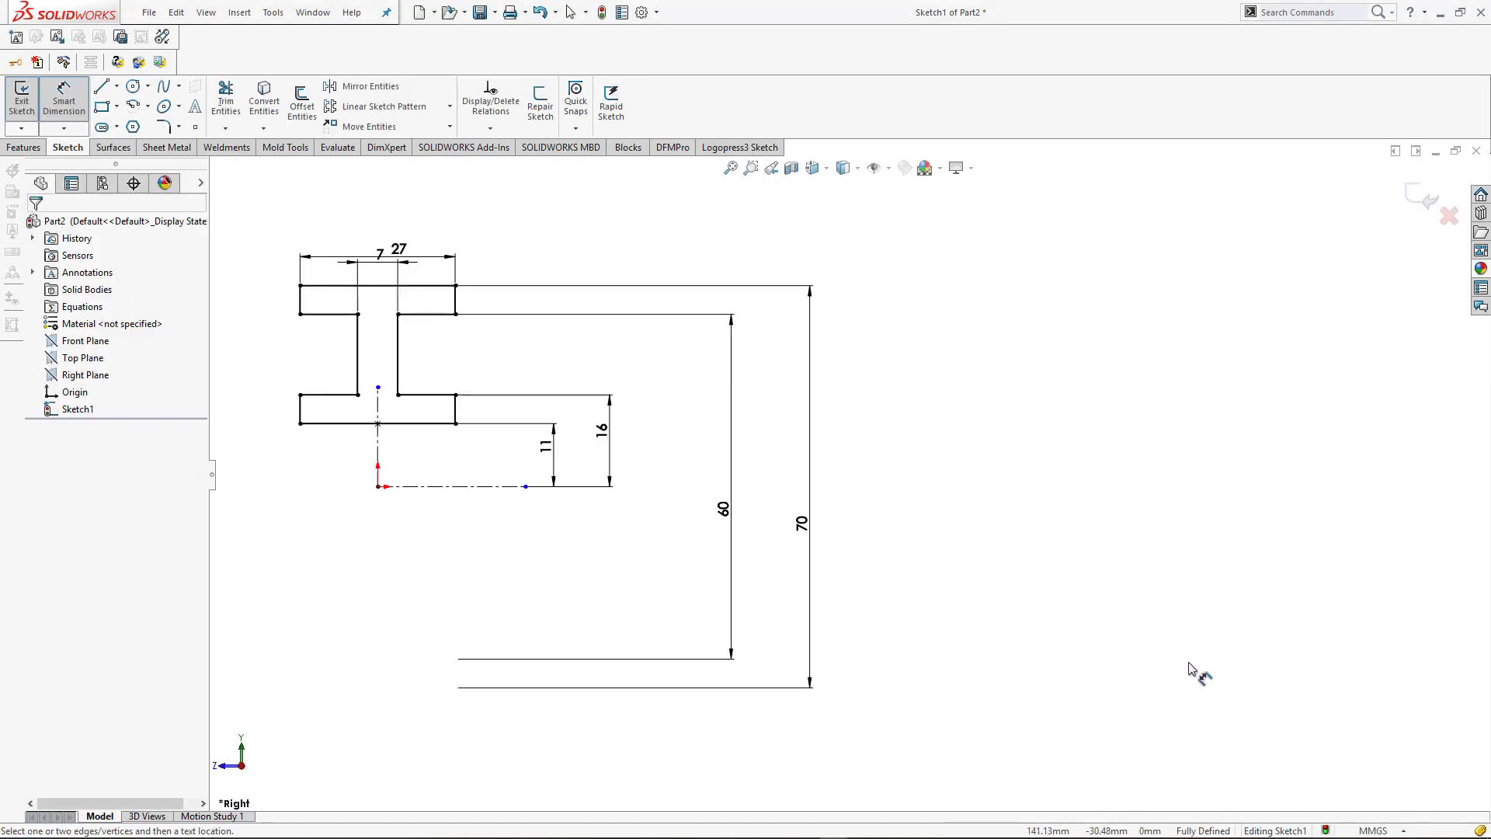
pyautogui.hotkey('ctrl', '7')
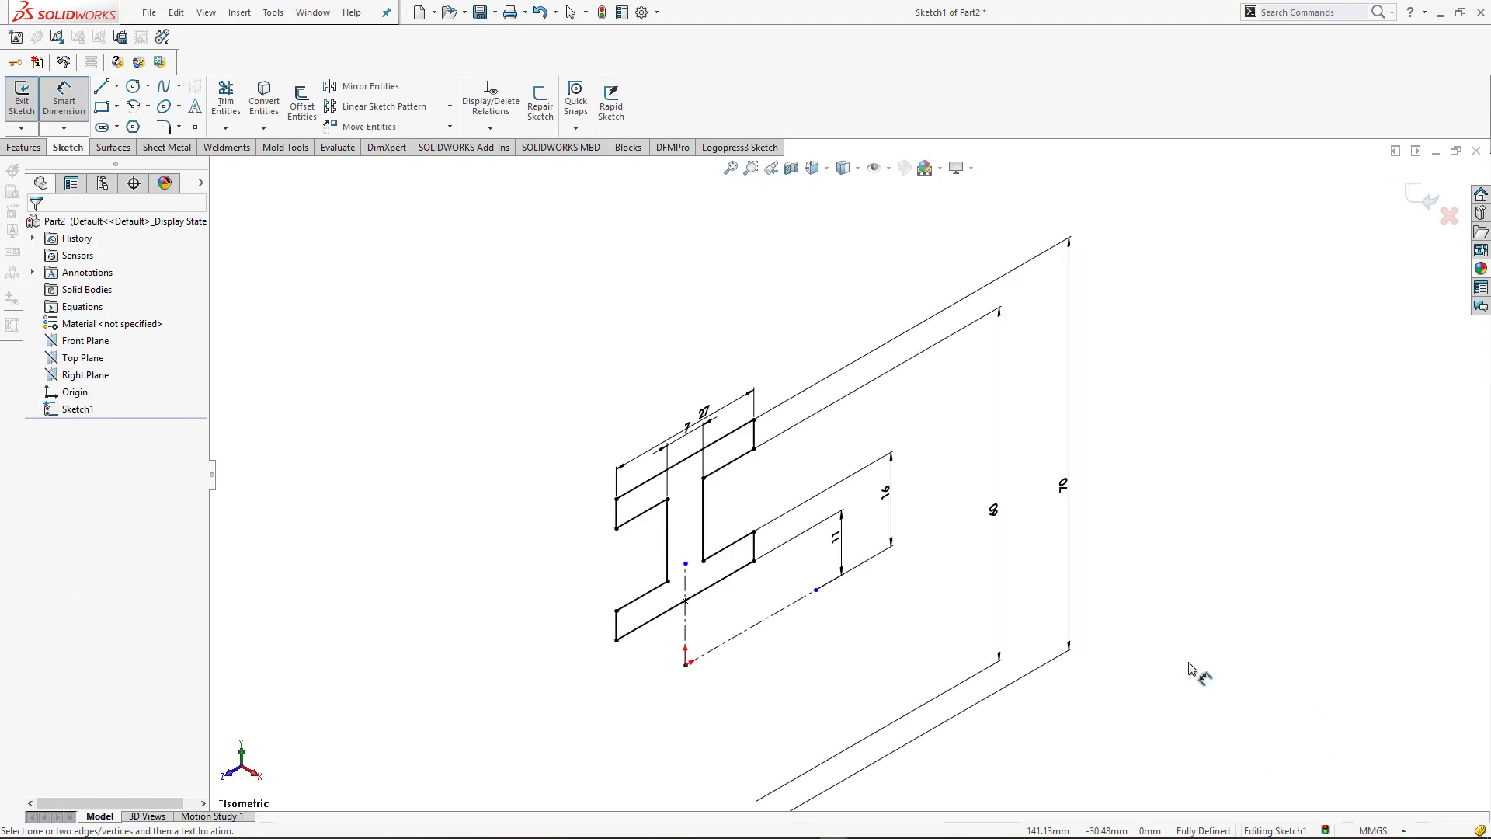
pyautogui.scroll(3, 1072, 633)
pyautogui.click(1426, 197)
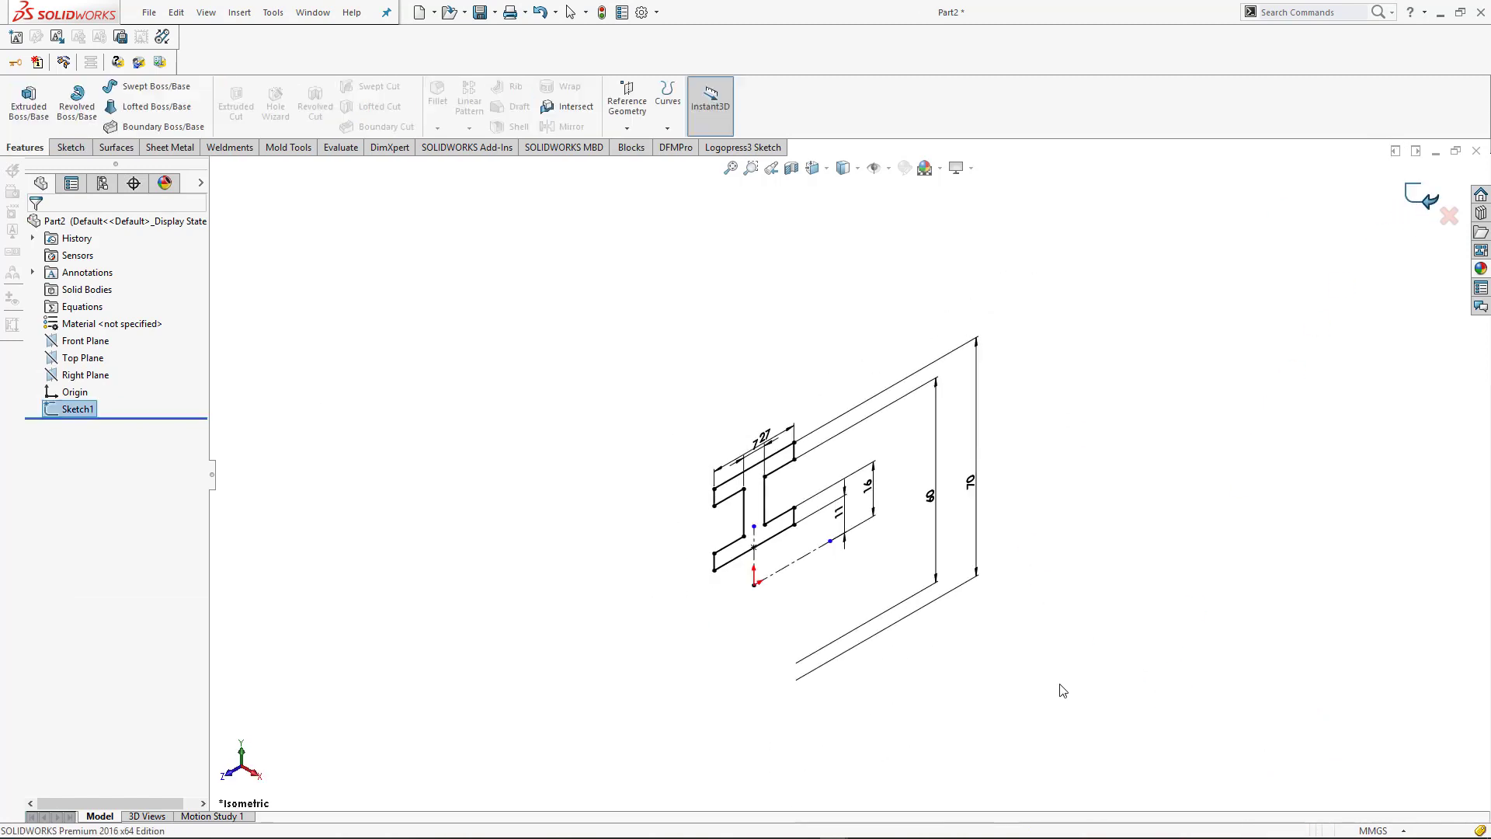
pyautogui.click(77, 113)
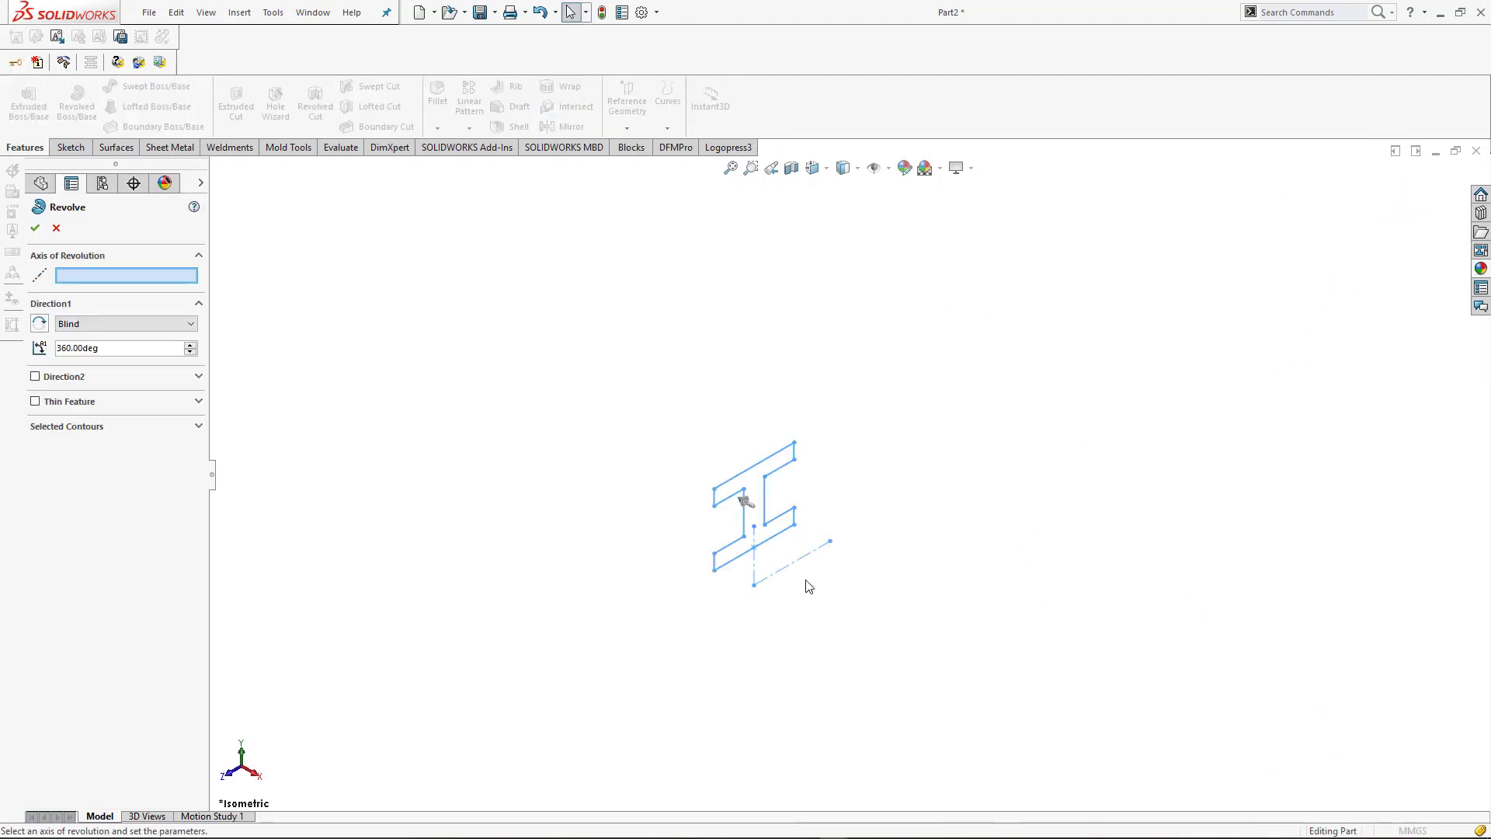
pyautogui.click(35, 228)
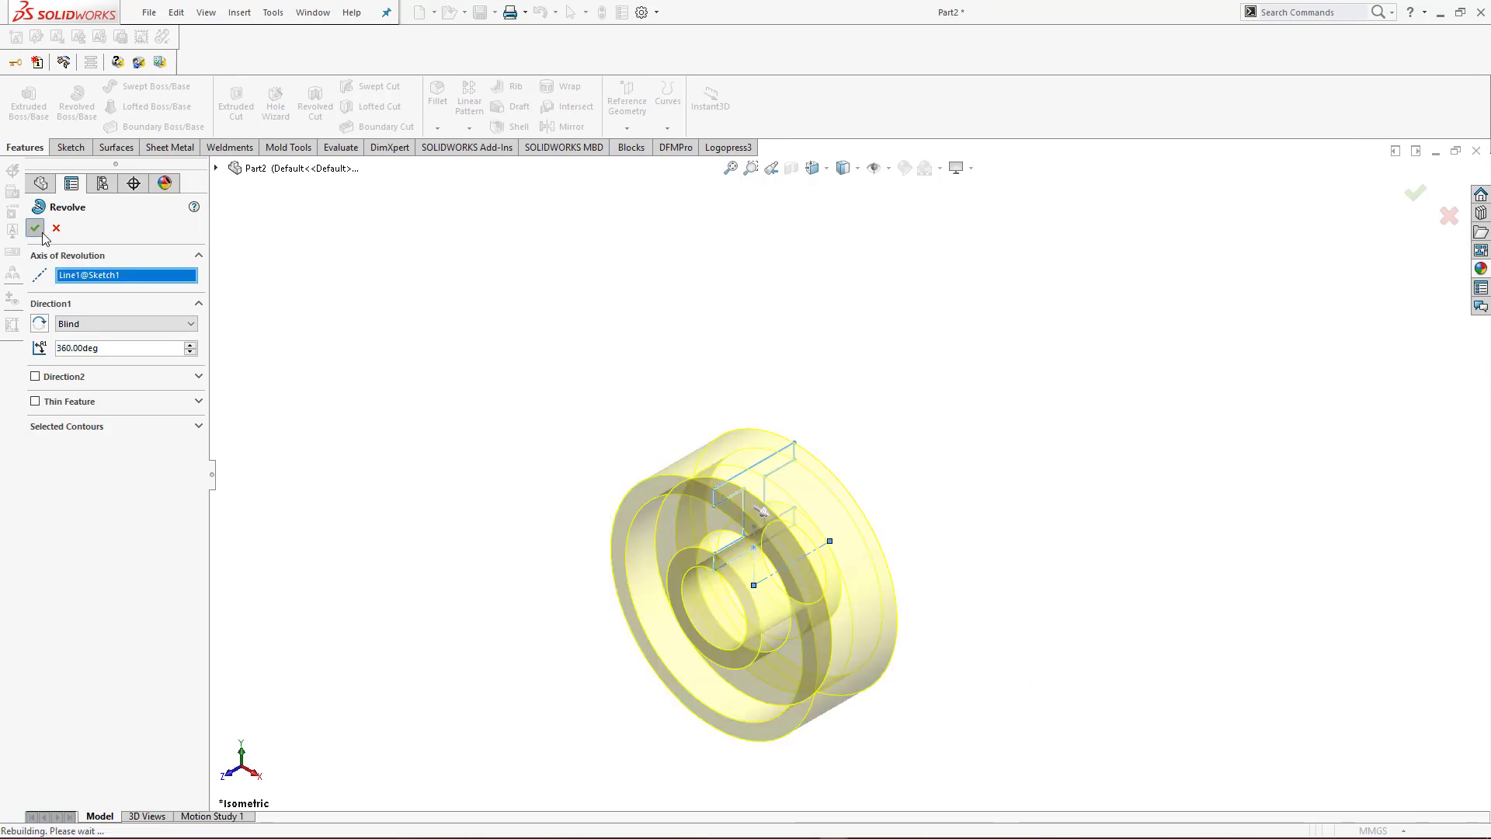
# - Chamfer the bore edges at both ends of the central hub at 1.5 mm and 45 degrees
pyautogui.click(1046, 581)
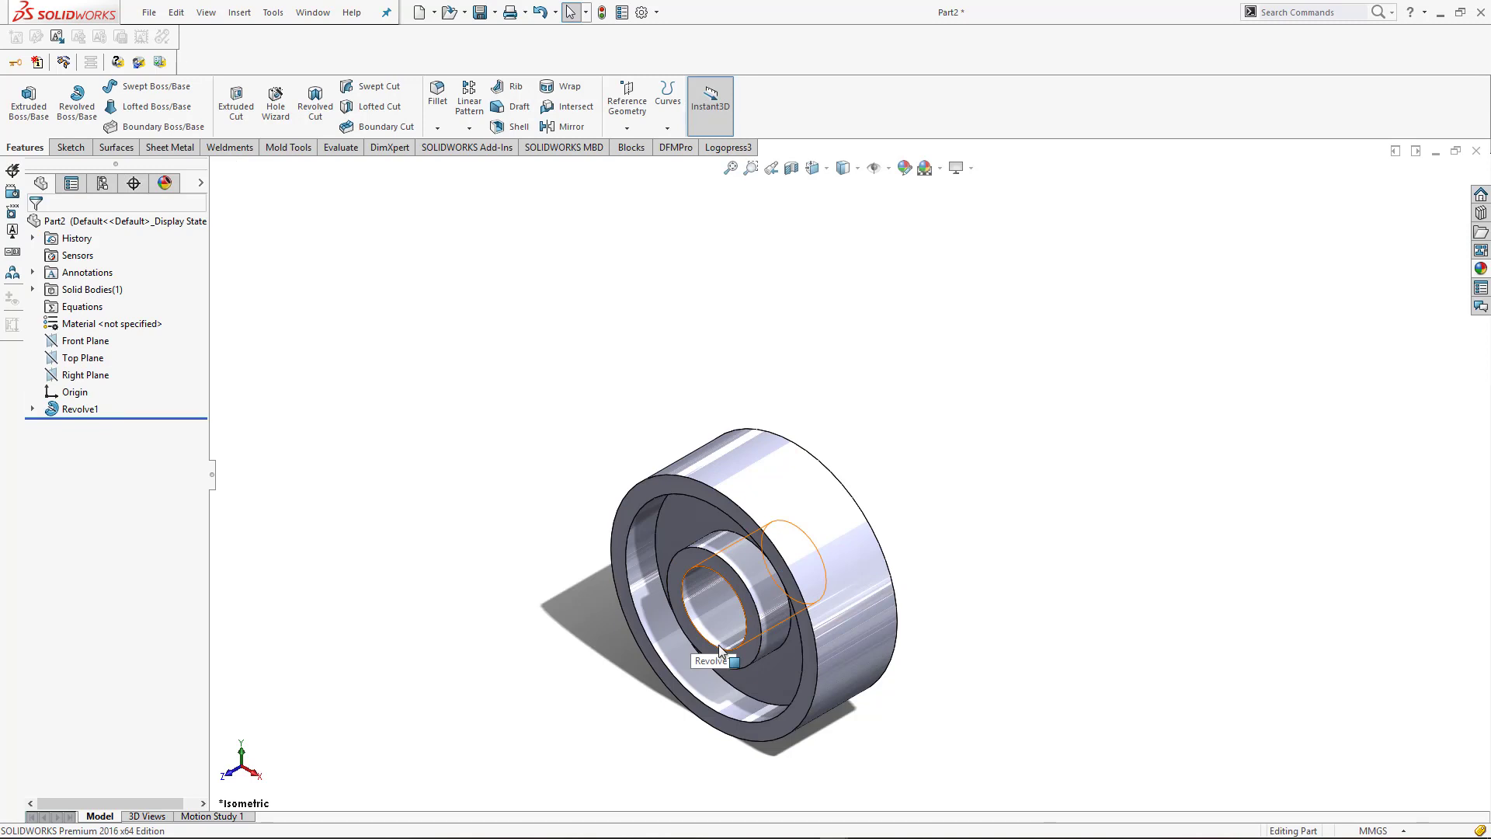
pyautogui.click(437, 129)
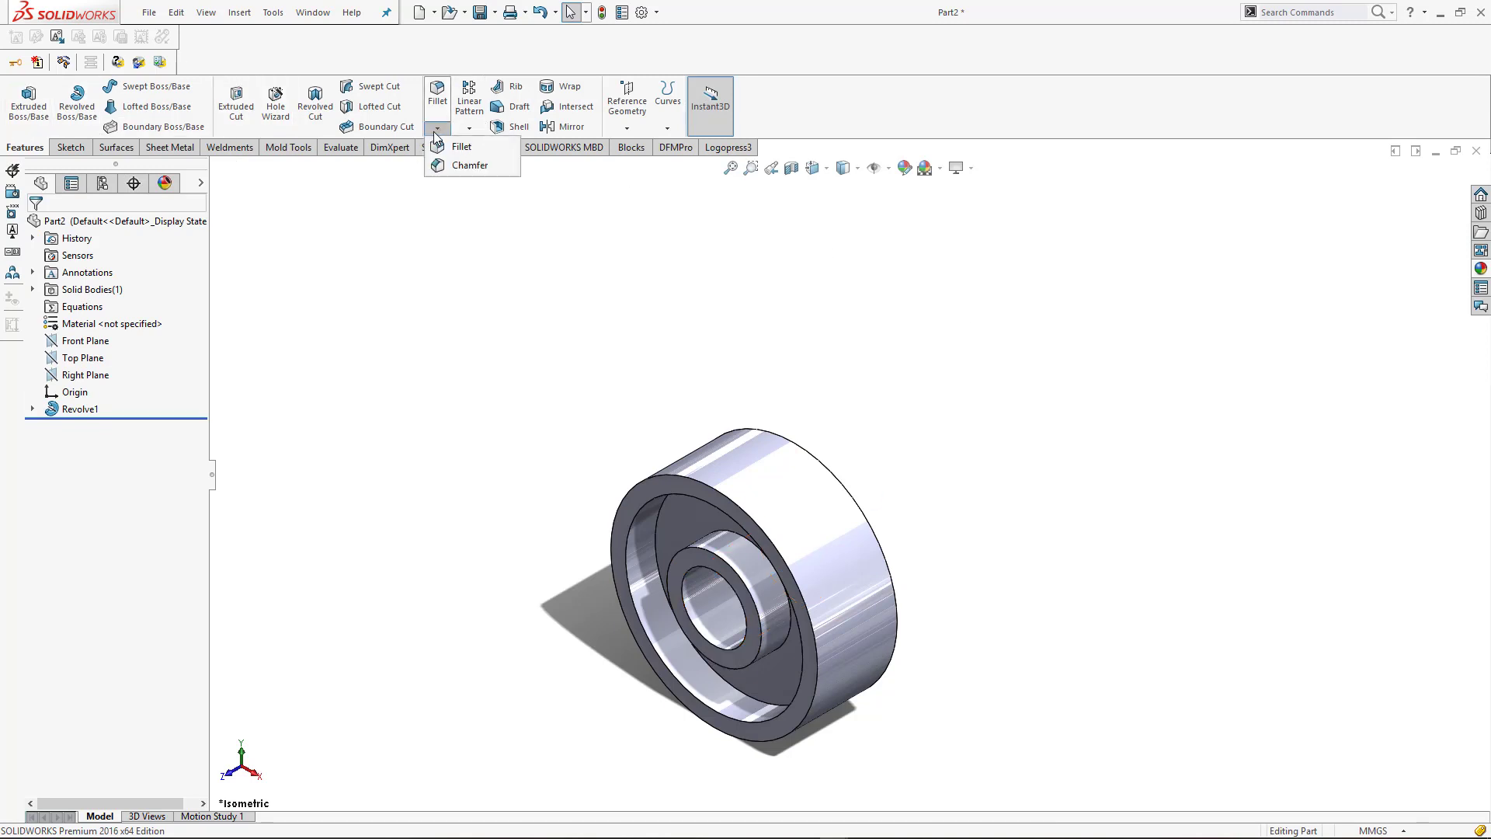
pyautogui.click(457, 165)
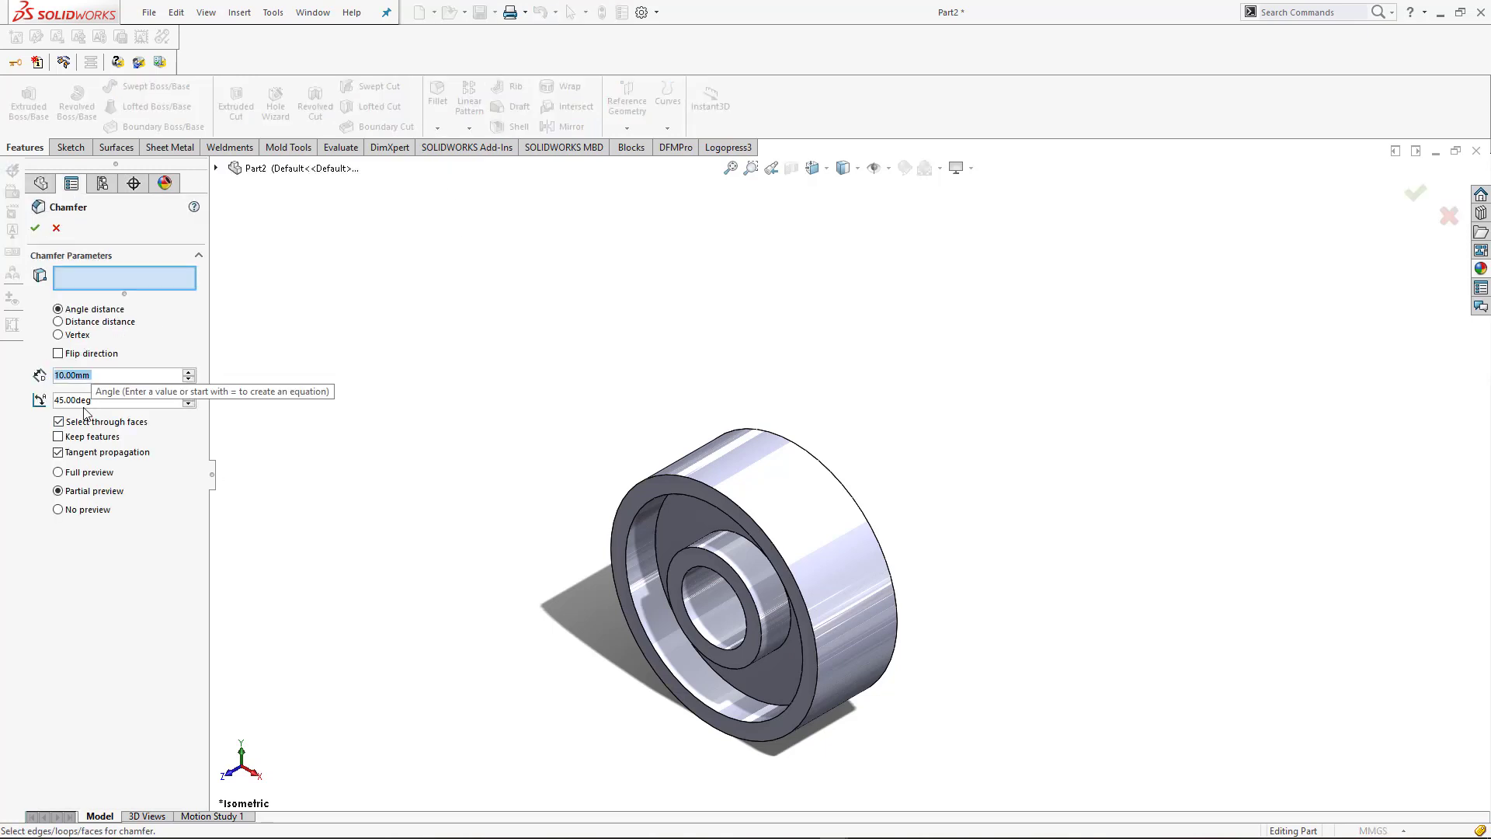
pyautogui.write('1.5')
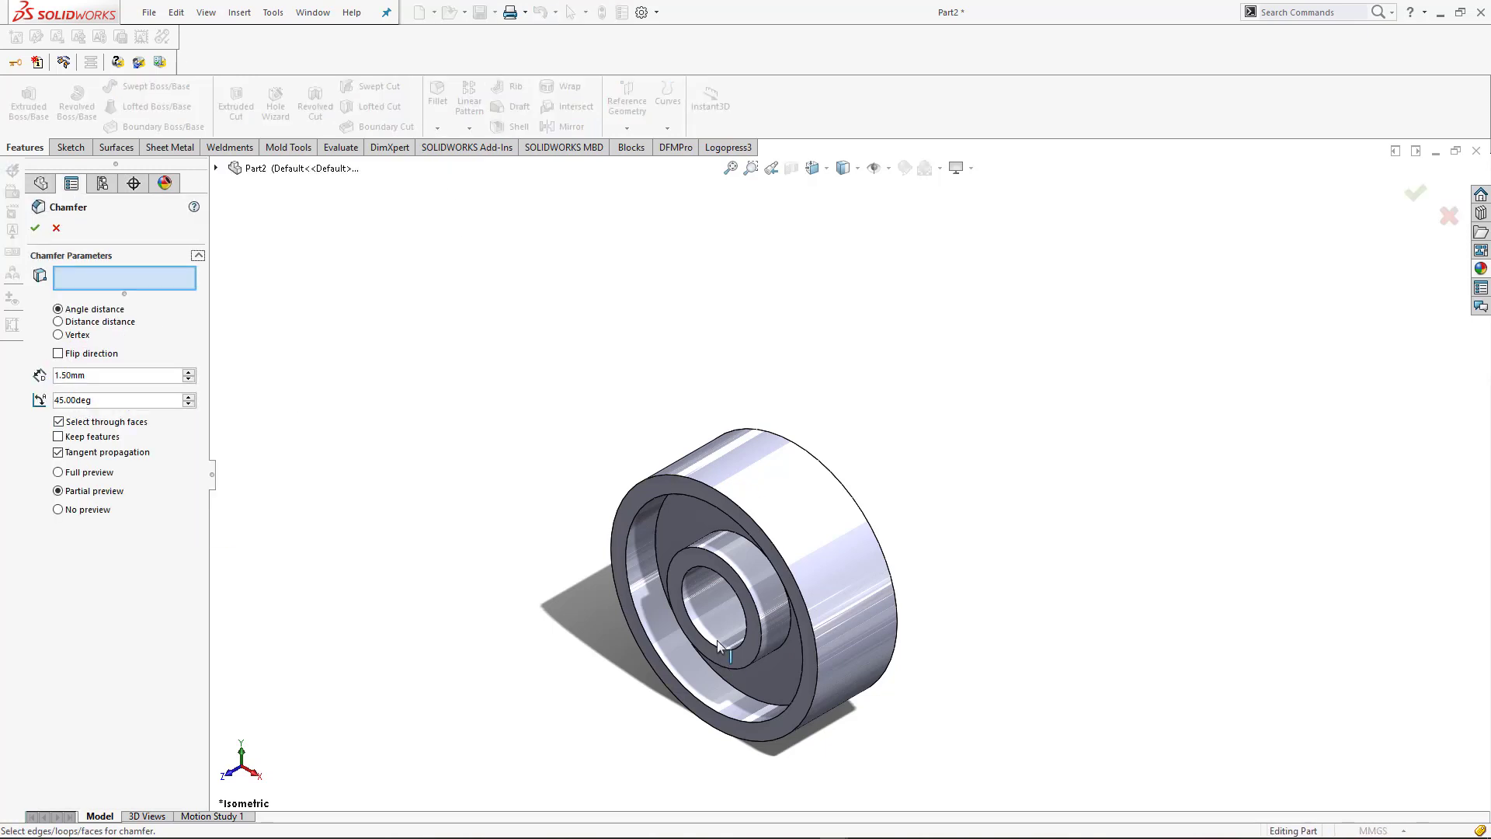
pyautogui.scroll(-3, 716, 640)
pyautogui.click(702, 589)
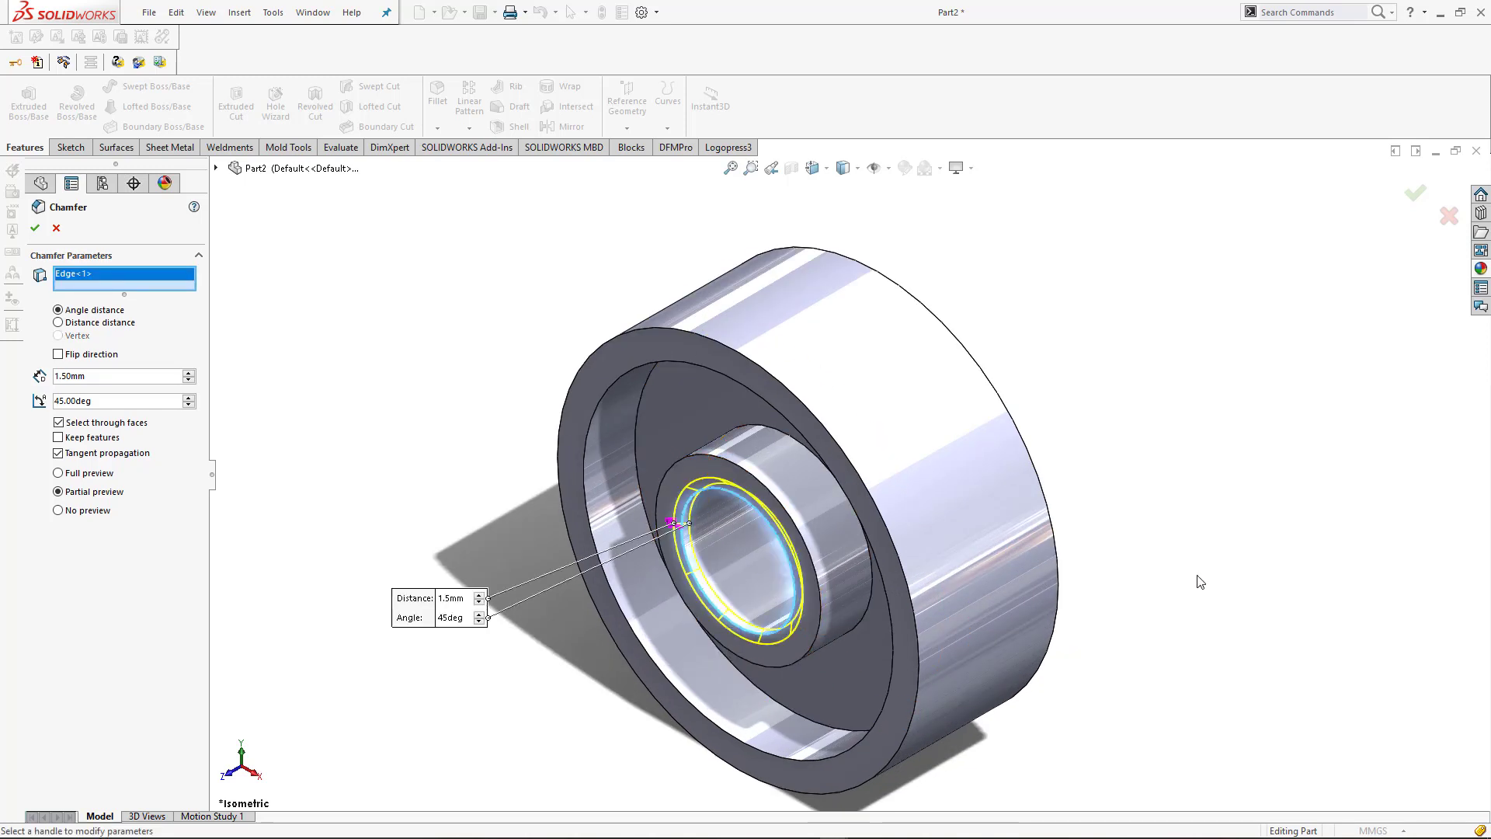
pyautogui.moveTo(701, 588); pyautogui.dragTo(977, 544, button='middle')
pyautogui.click(925, 558)
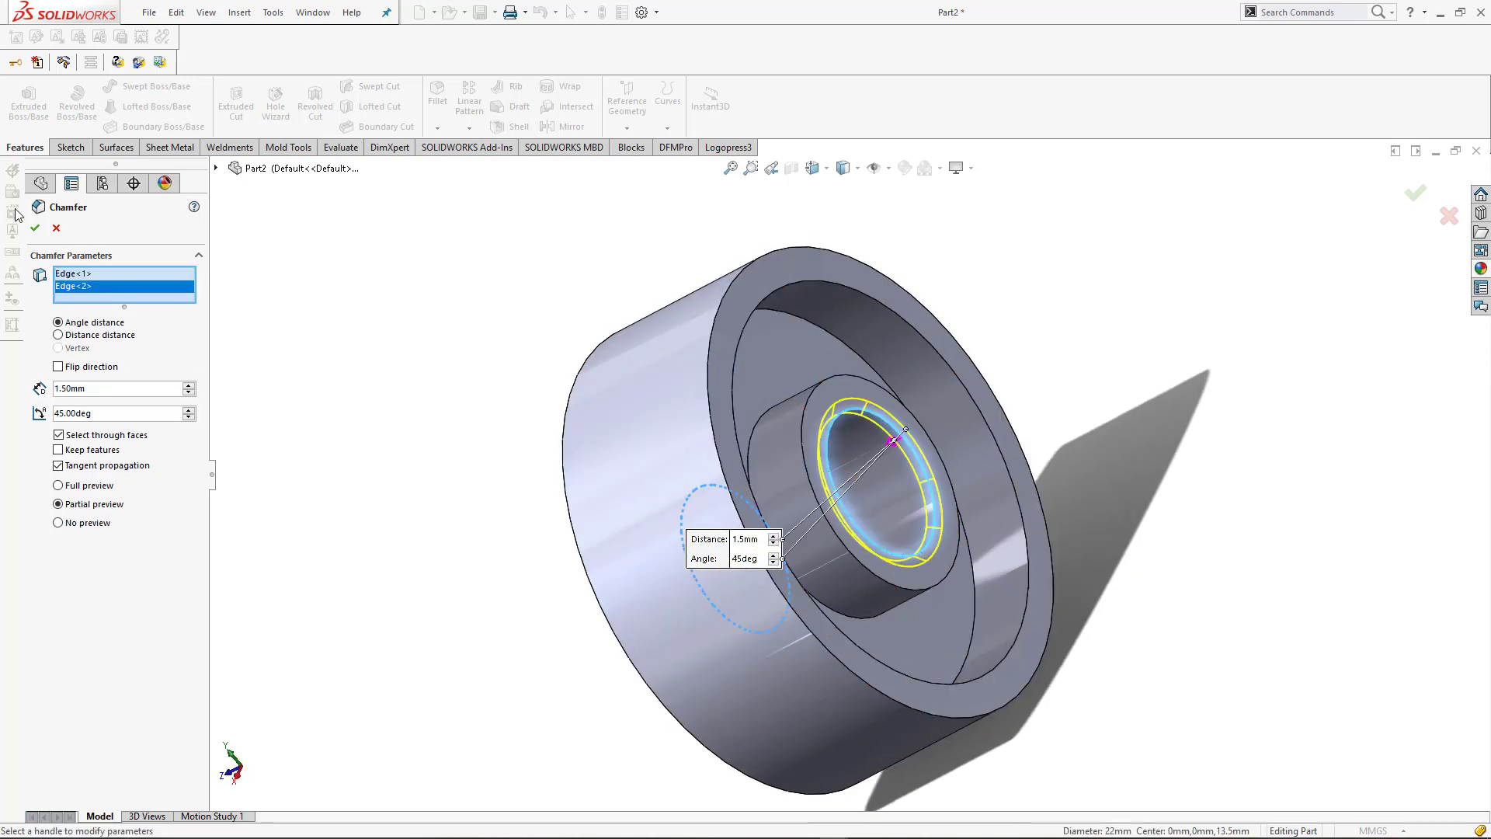
pyautogui.click(35, 228)
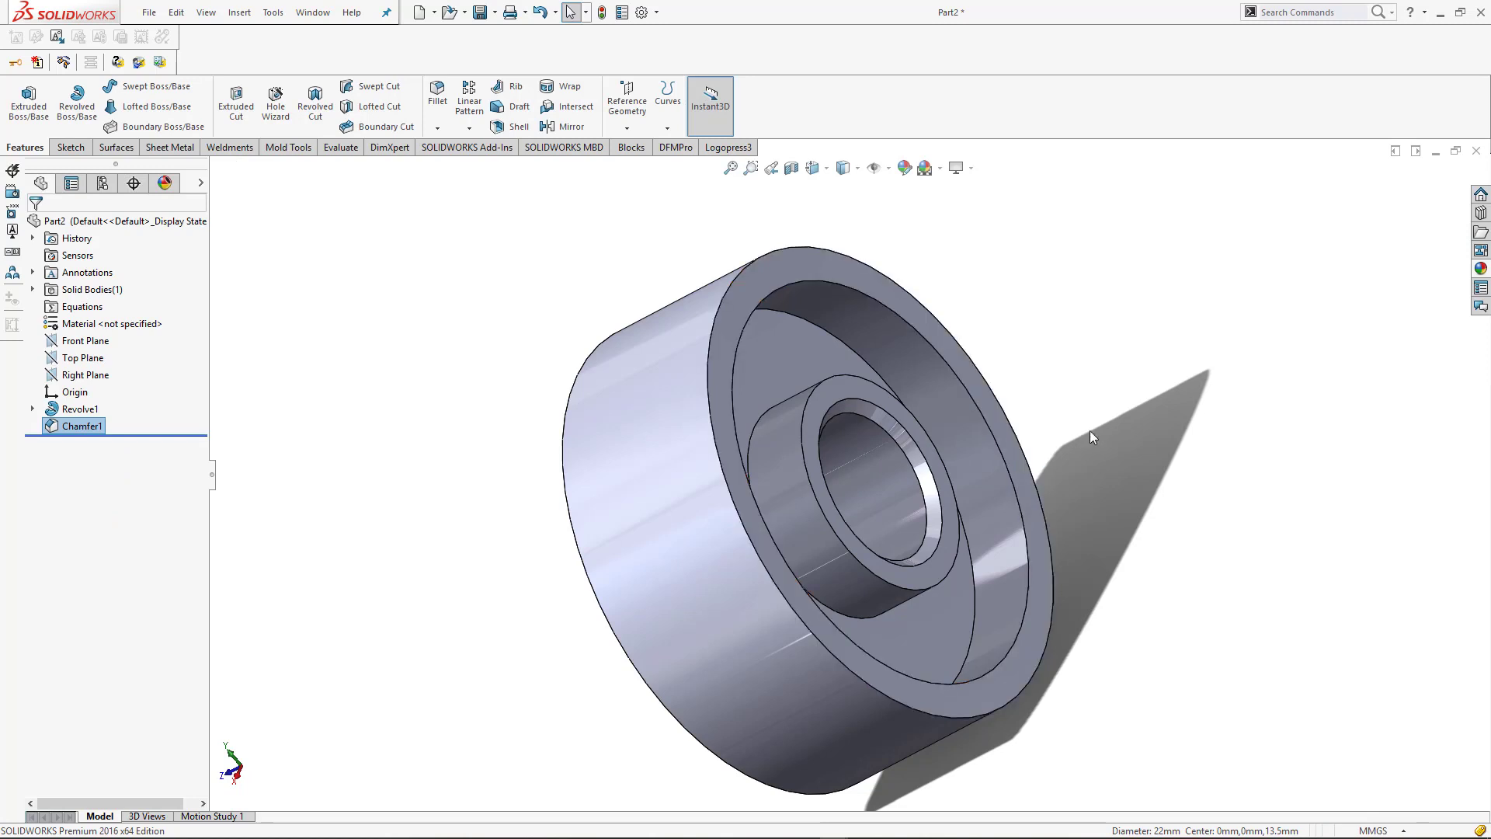
pyautogui.hotkey('ctrl', '7')
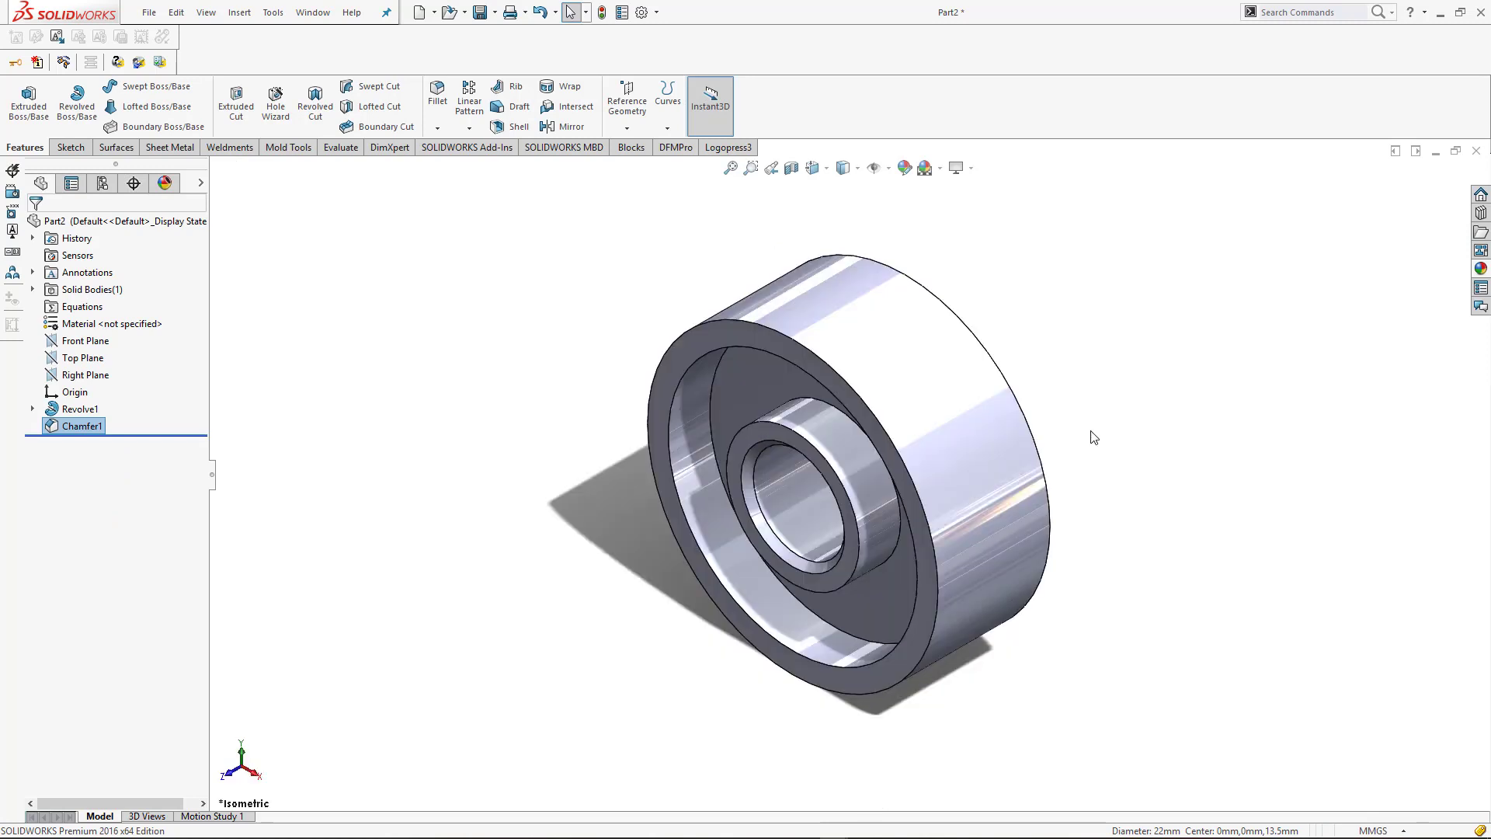
# - Apply the sandblasted iron appearance to the revolved feature of the wheel
pyautogui.click(1482, 268)
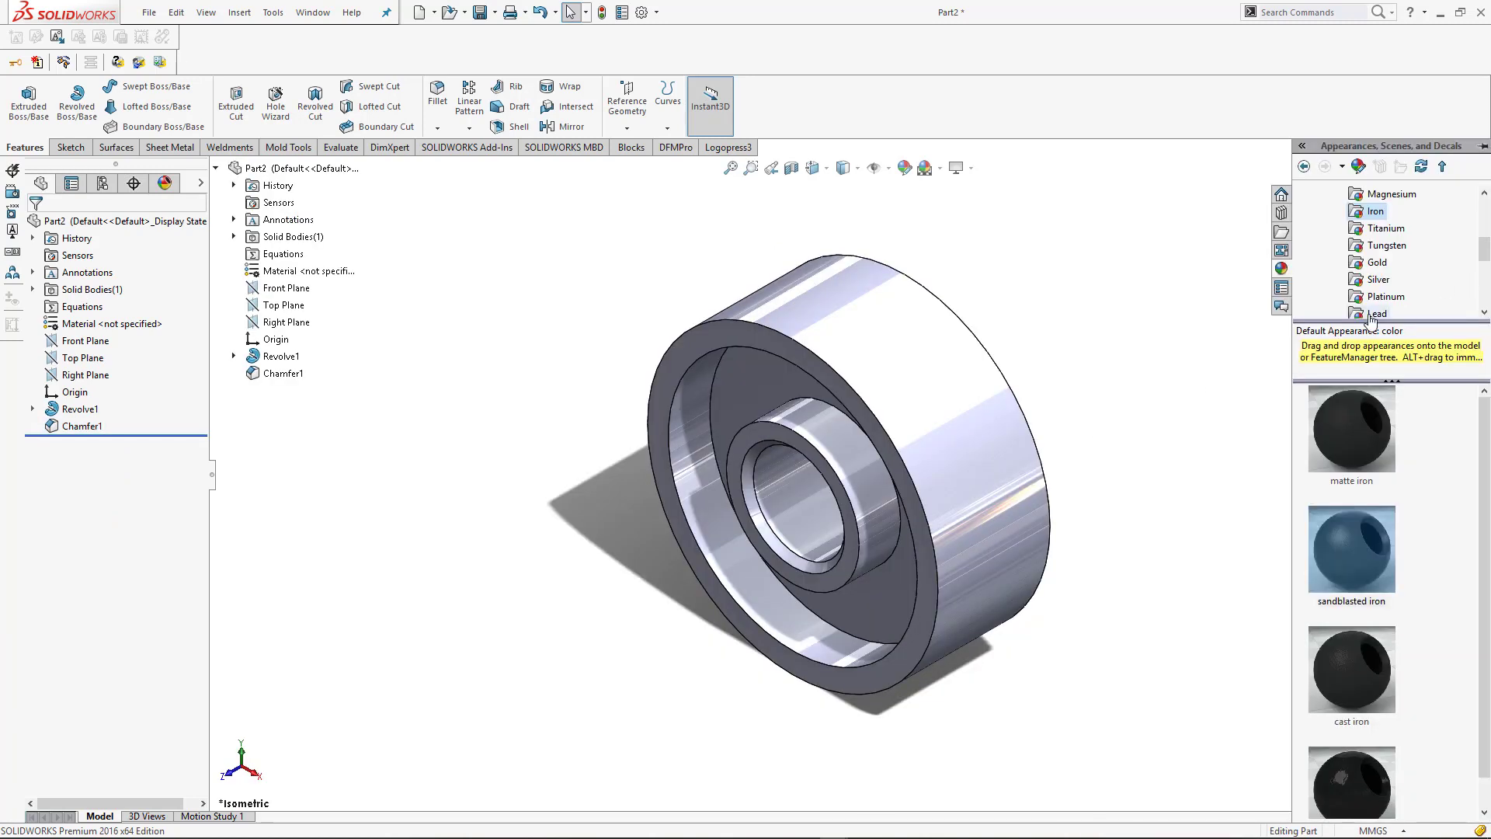
pyautogui.moveTo(1379, 551); pyautogui.dragTo(1002, 456)
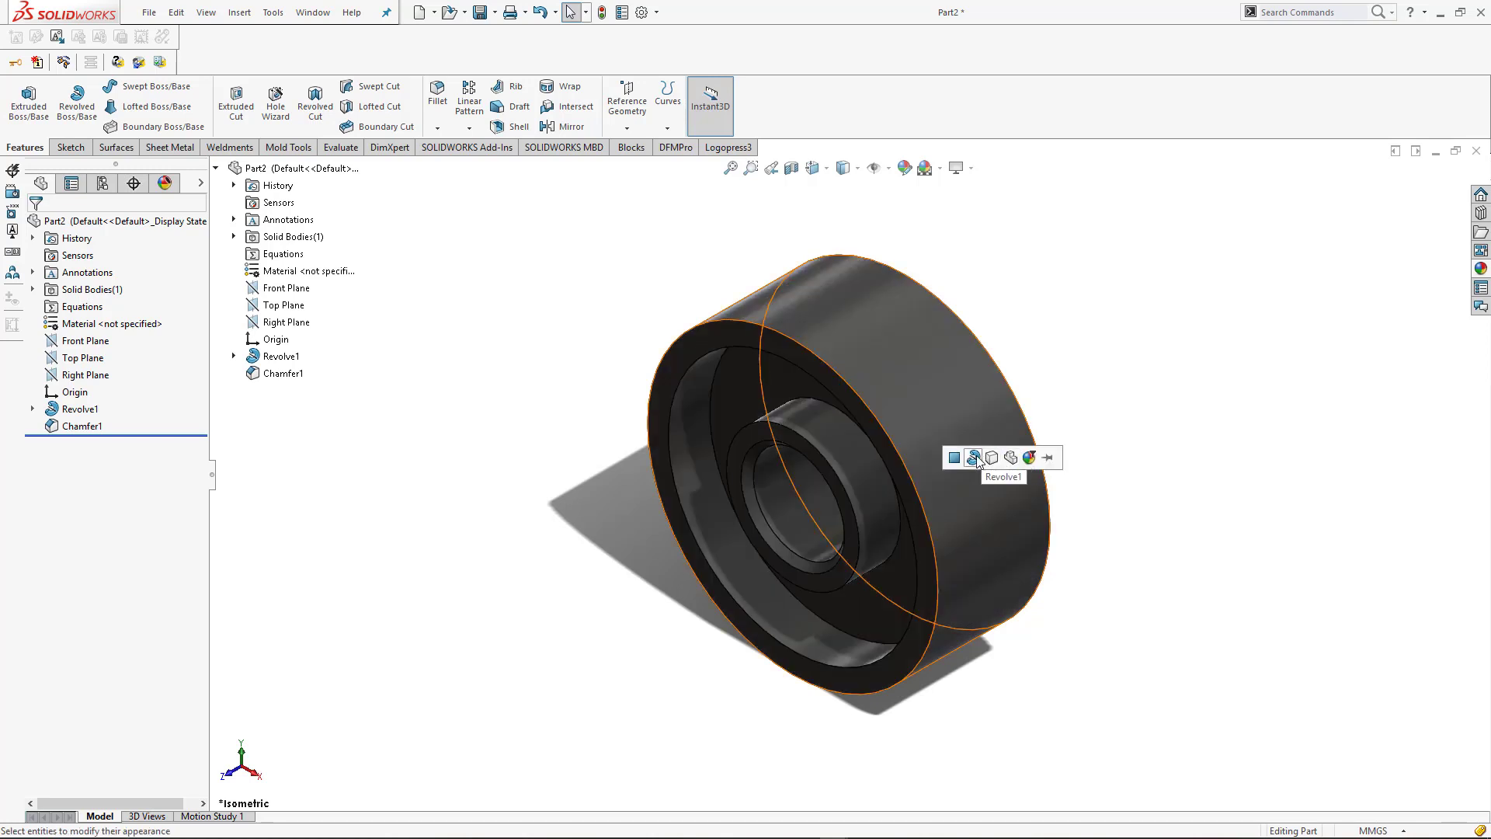
pyautogui.click(974, 457)
pyautogui.scroll(2, 1136, 476)
pyautogui.scroll(-2, 1087, 466)
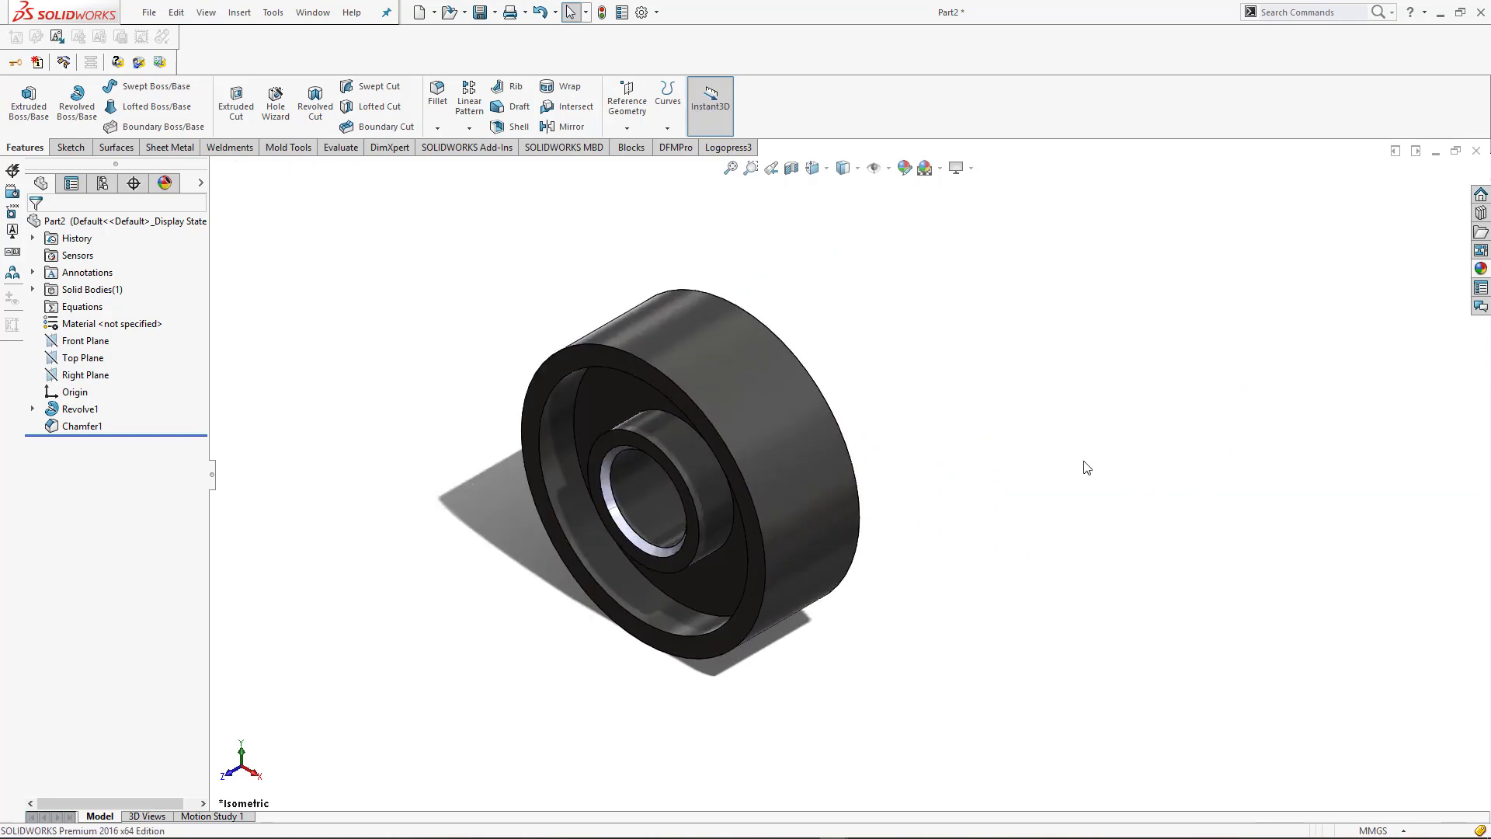
# - Save the part as Flywheel in the 27 folder
pyautogui.hotkey('ctrl', 's')
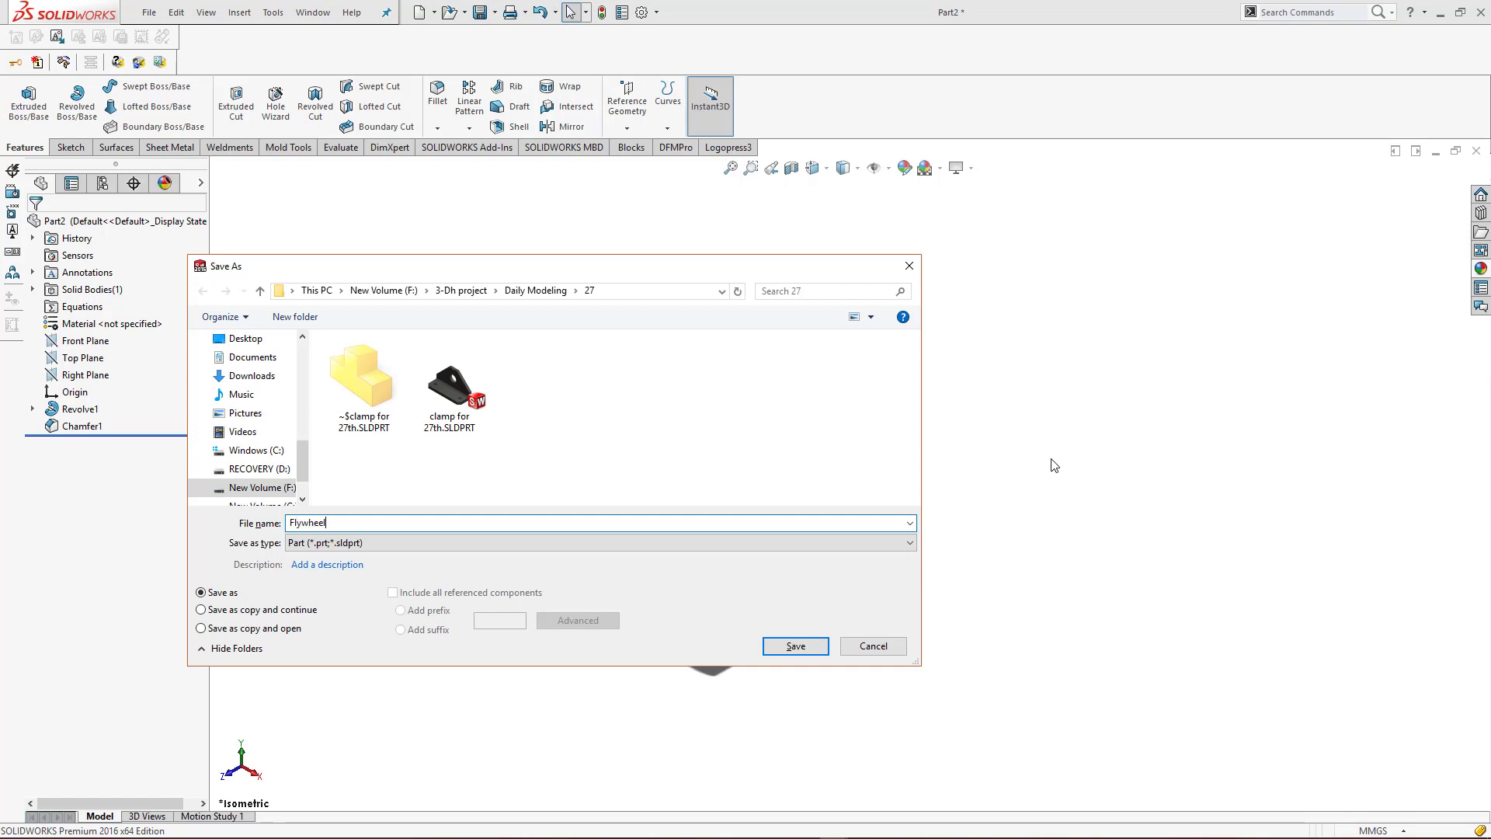
pyautogui.press('Return')
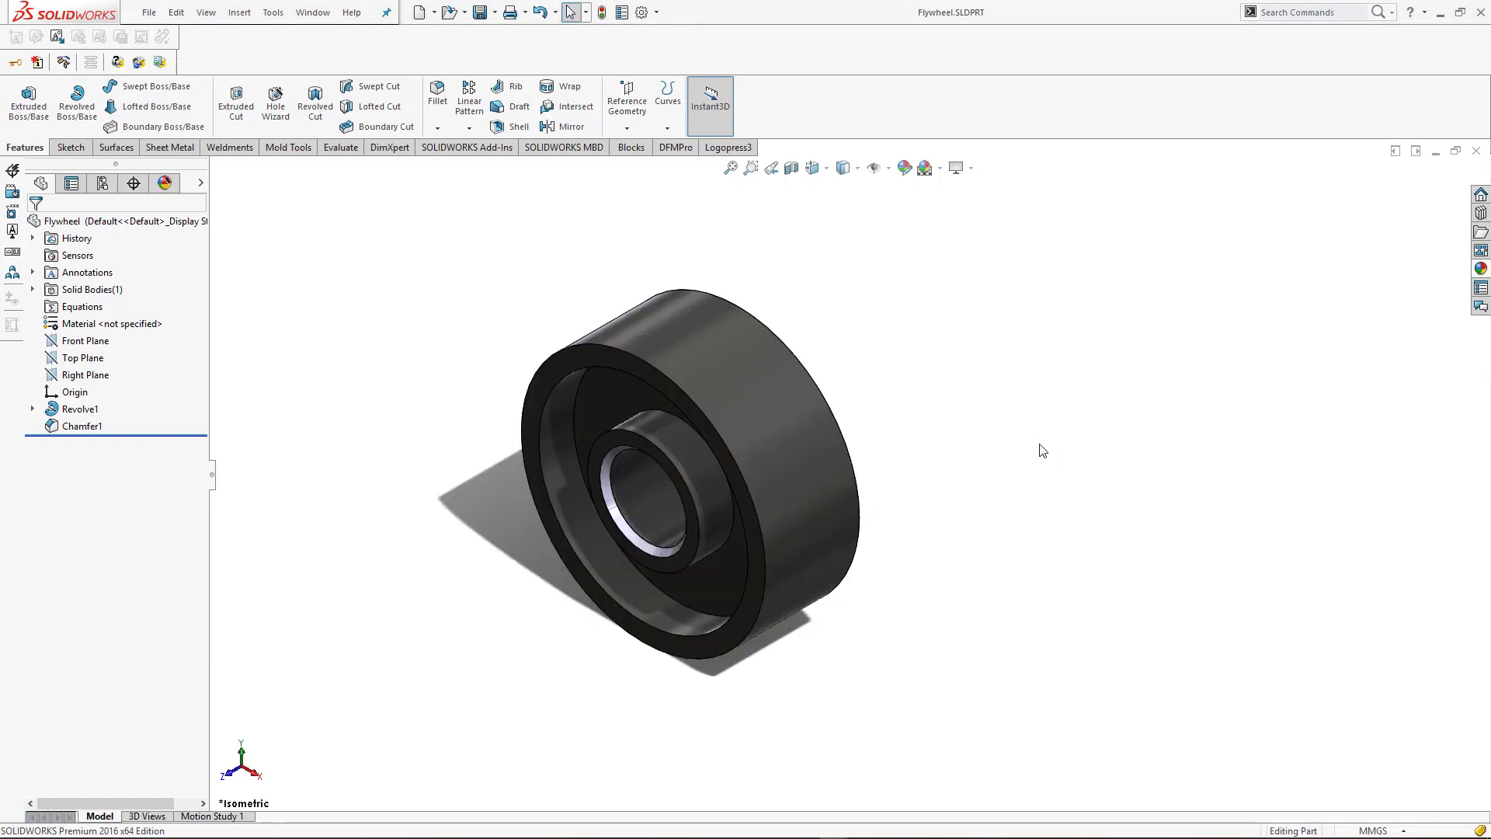
pyautogui.press('z')
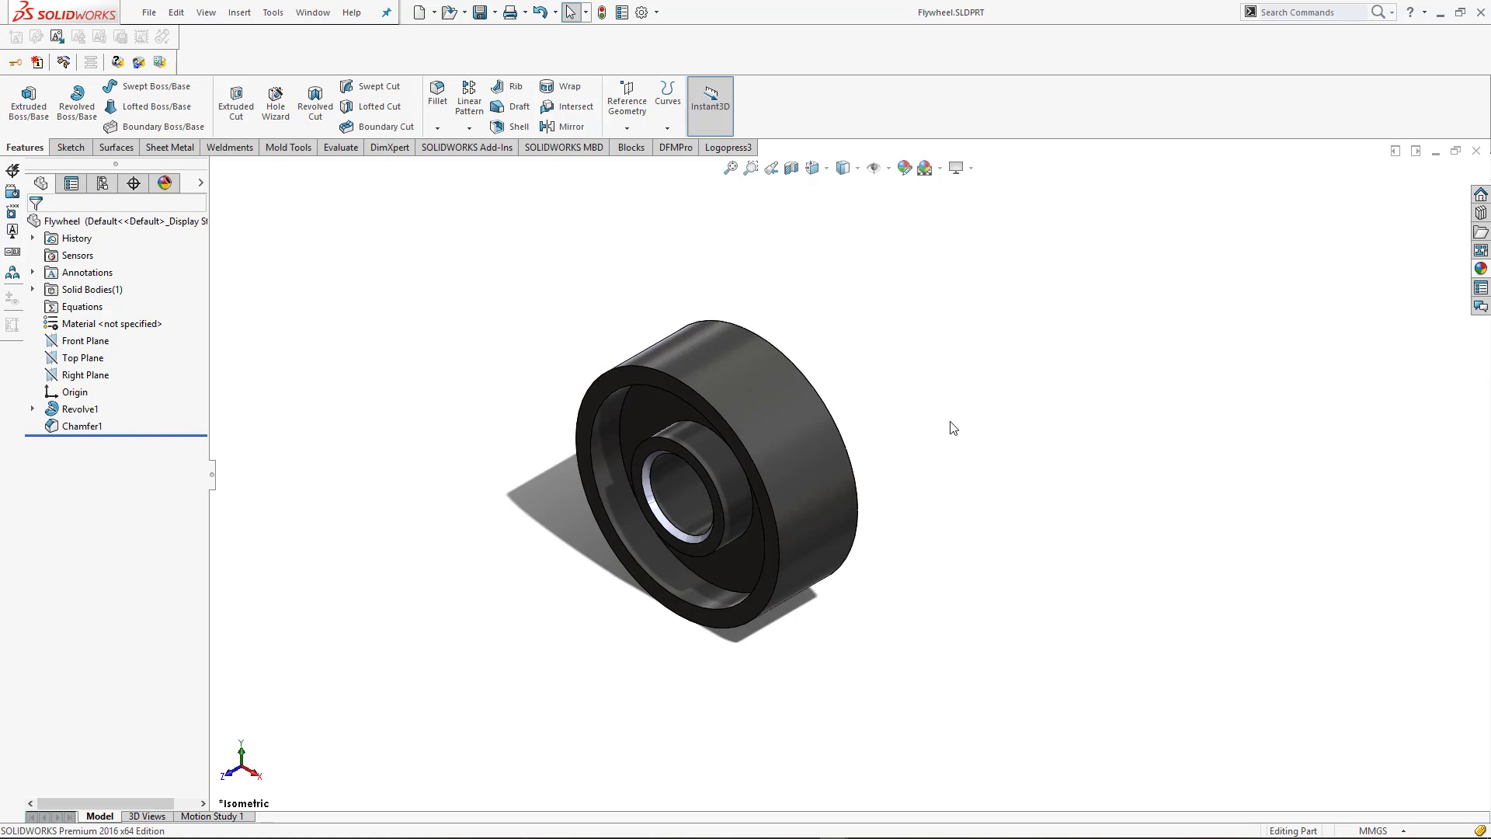
pyautogui.click(147, 12)
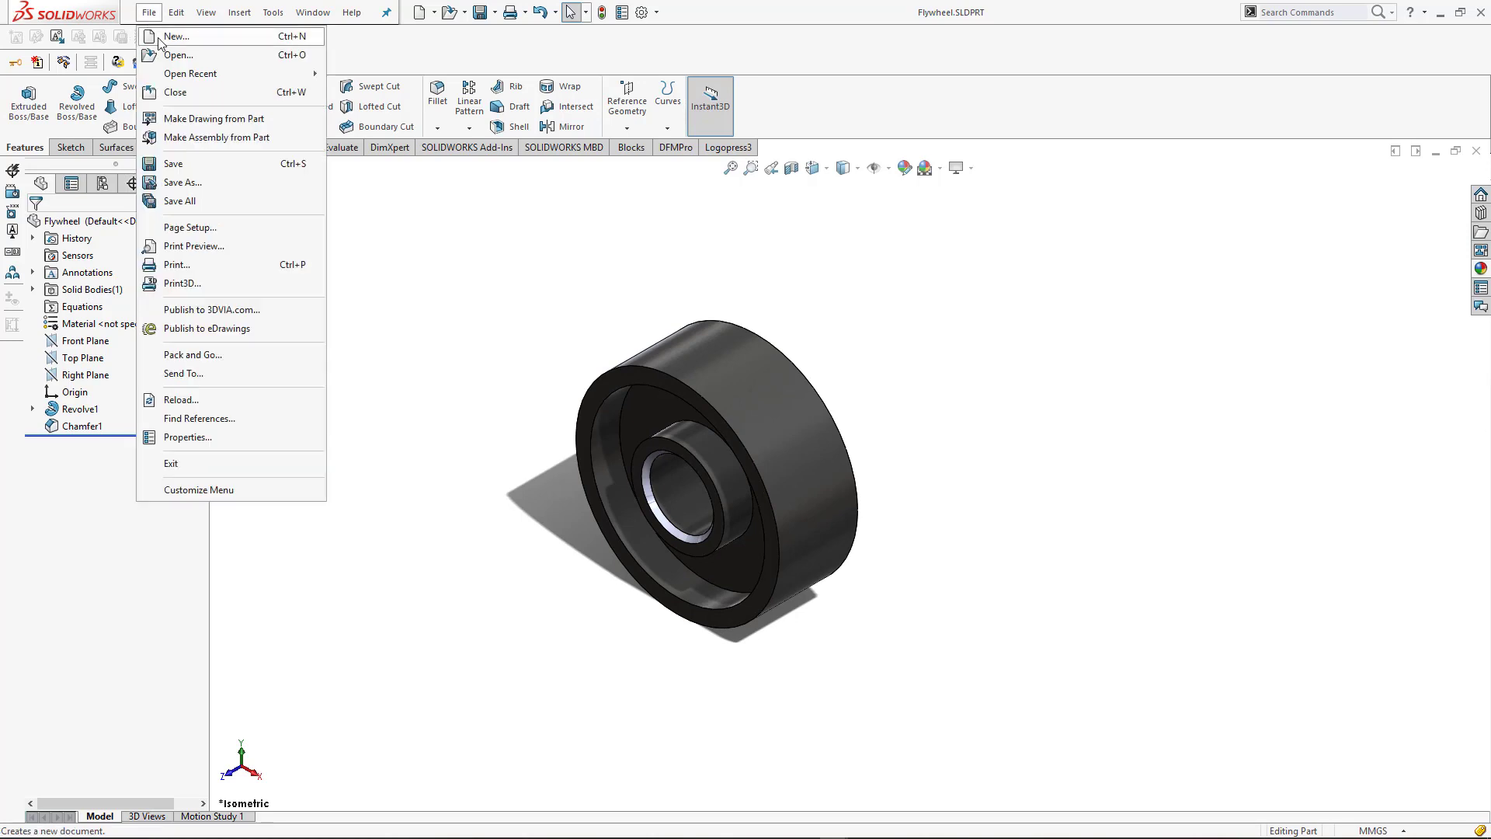
pyautogui.click(167, 33)
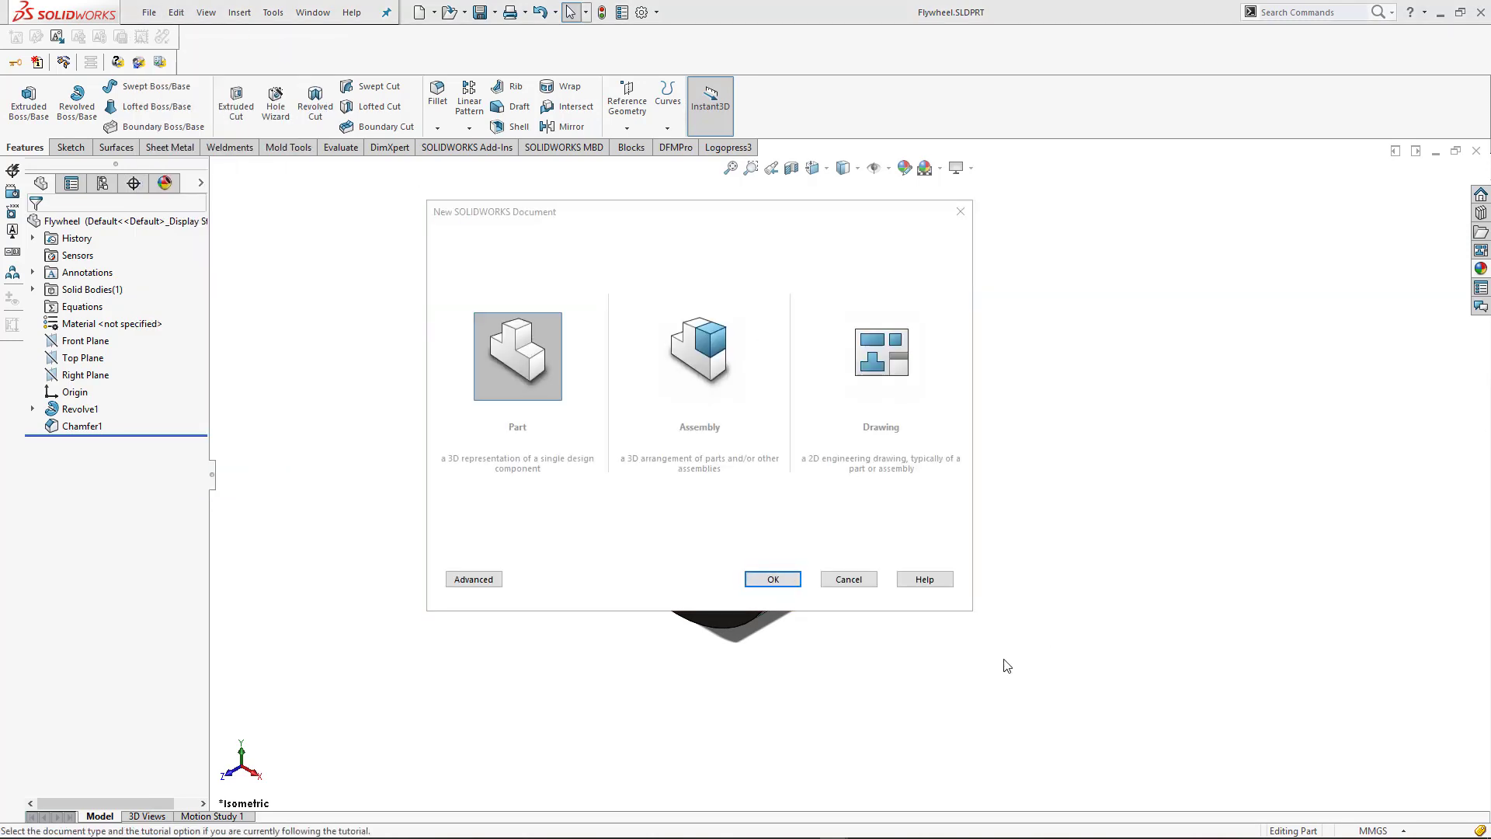
pyautogui.click(860, 582)
# - Switch to the clamp for 27th part, make an assembly from it and place the clamp as the first component
pyautogui.click(312, 14)
pyautogui.click(367, 174)
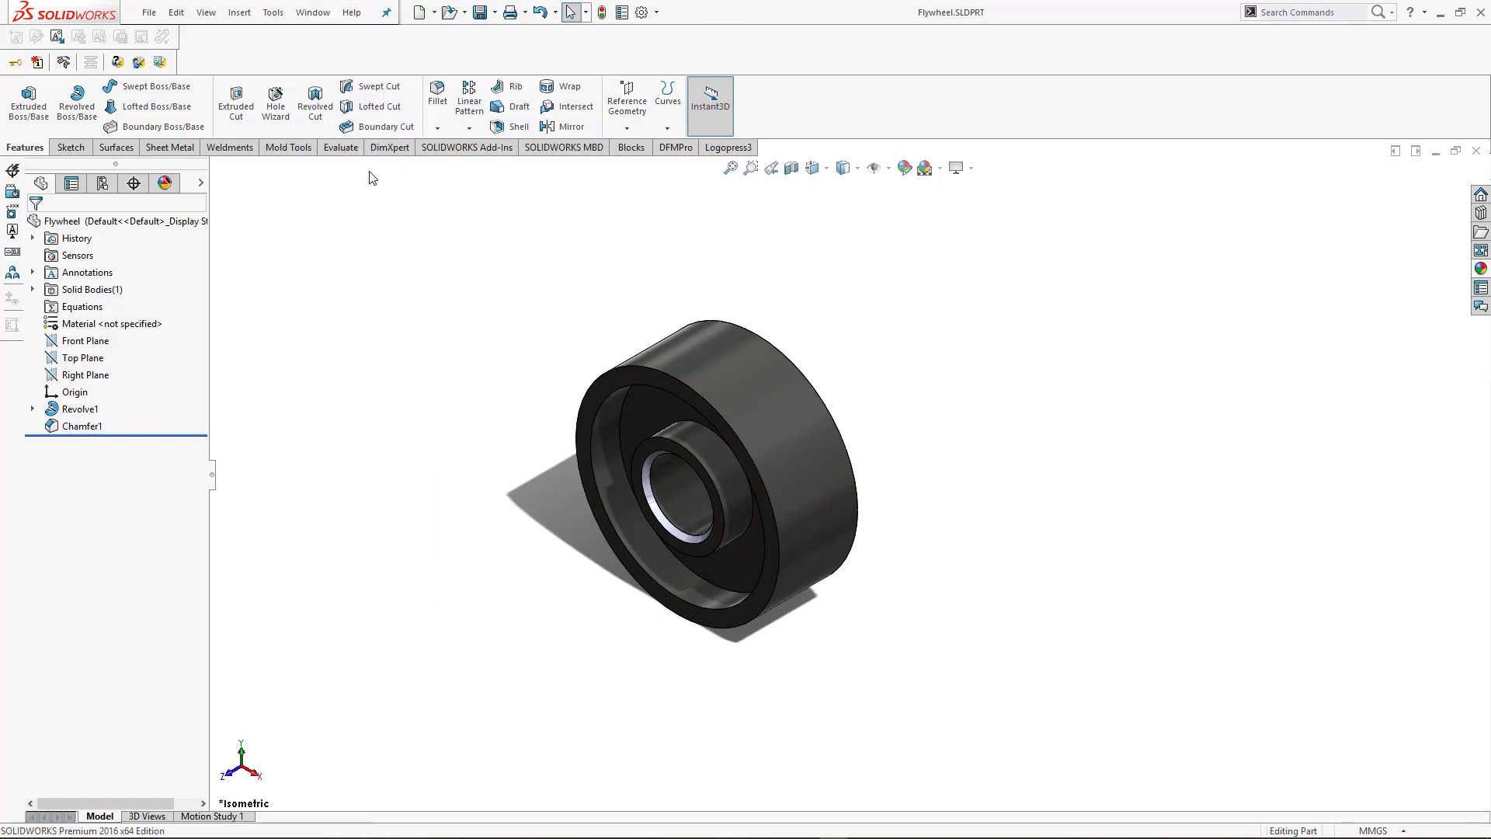
pyautogui.click(147, 12)
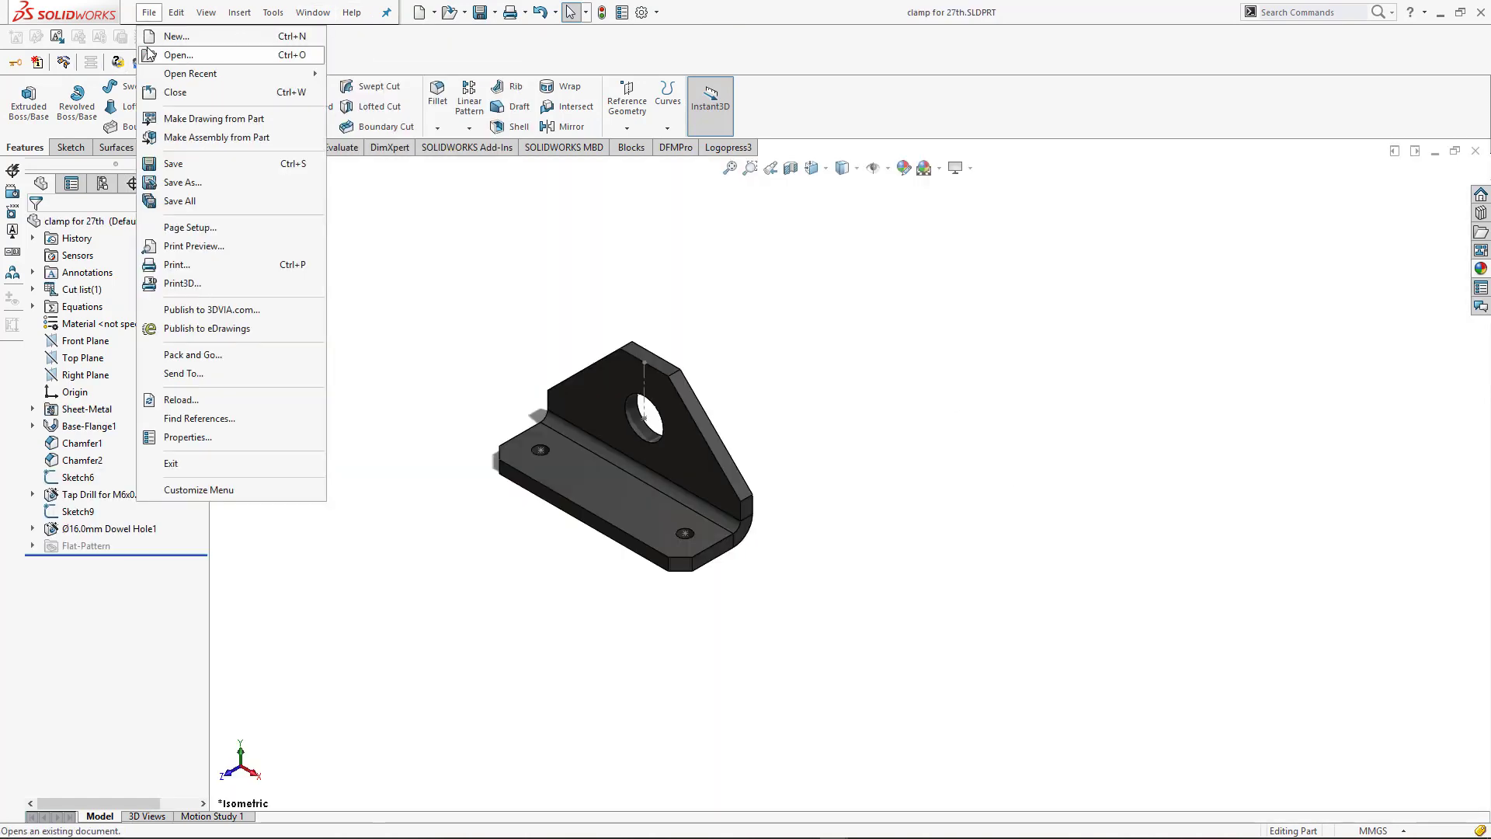
pyautogui.click(193, 140)
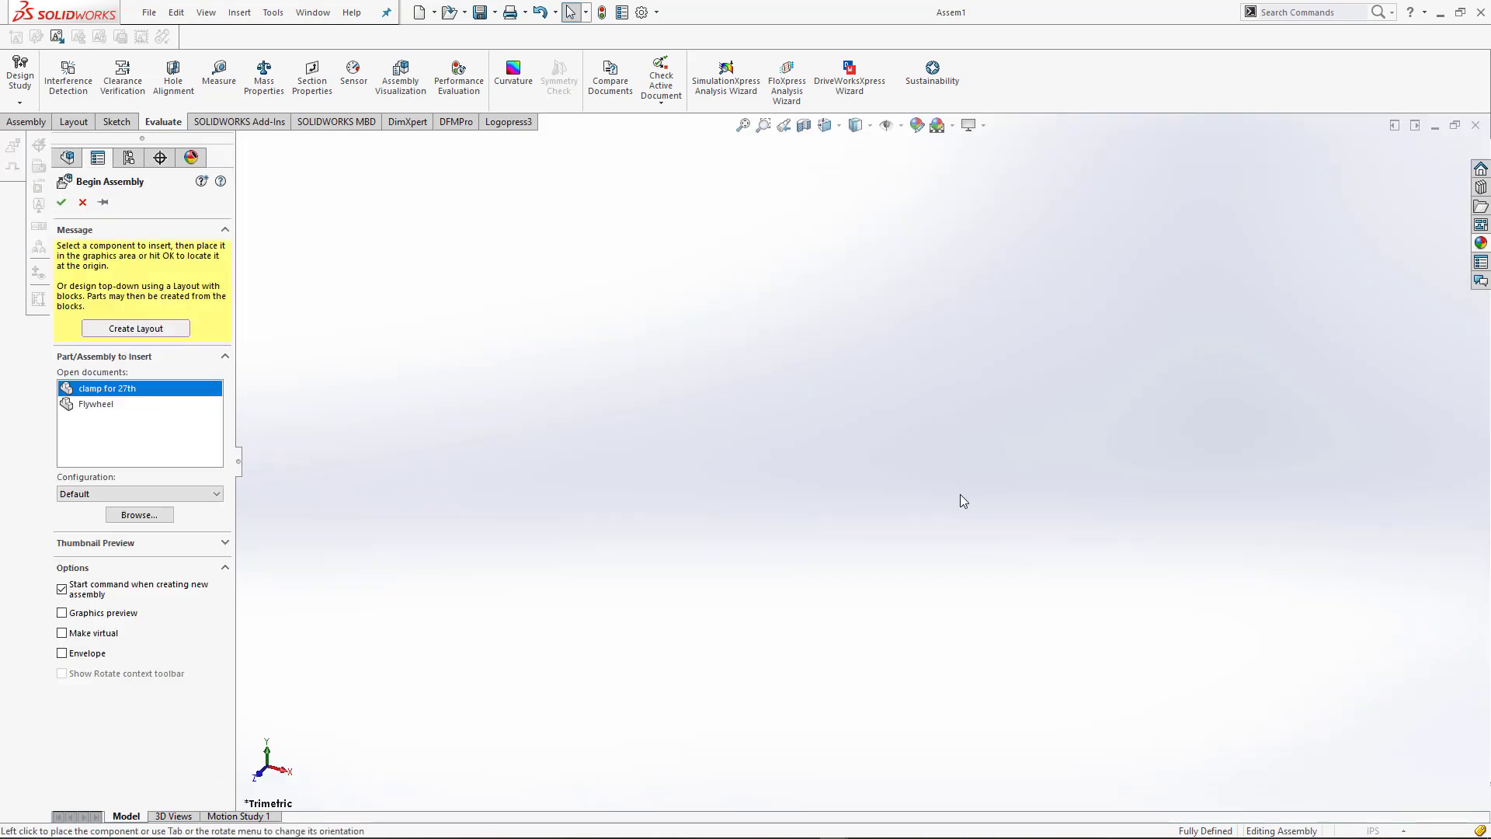
pyautogui.click(968, 498)
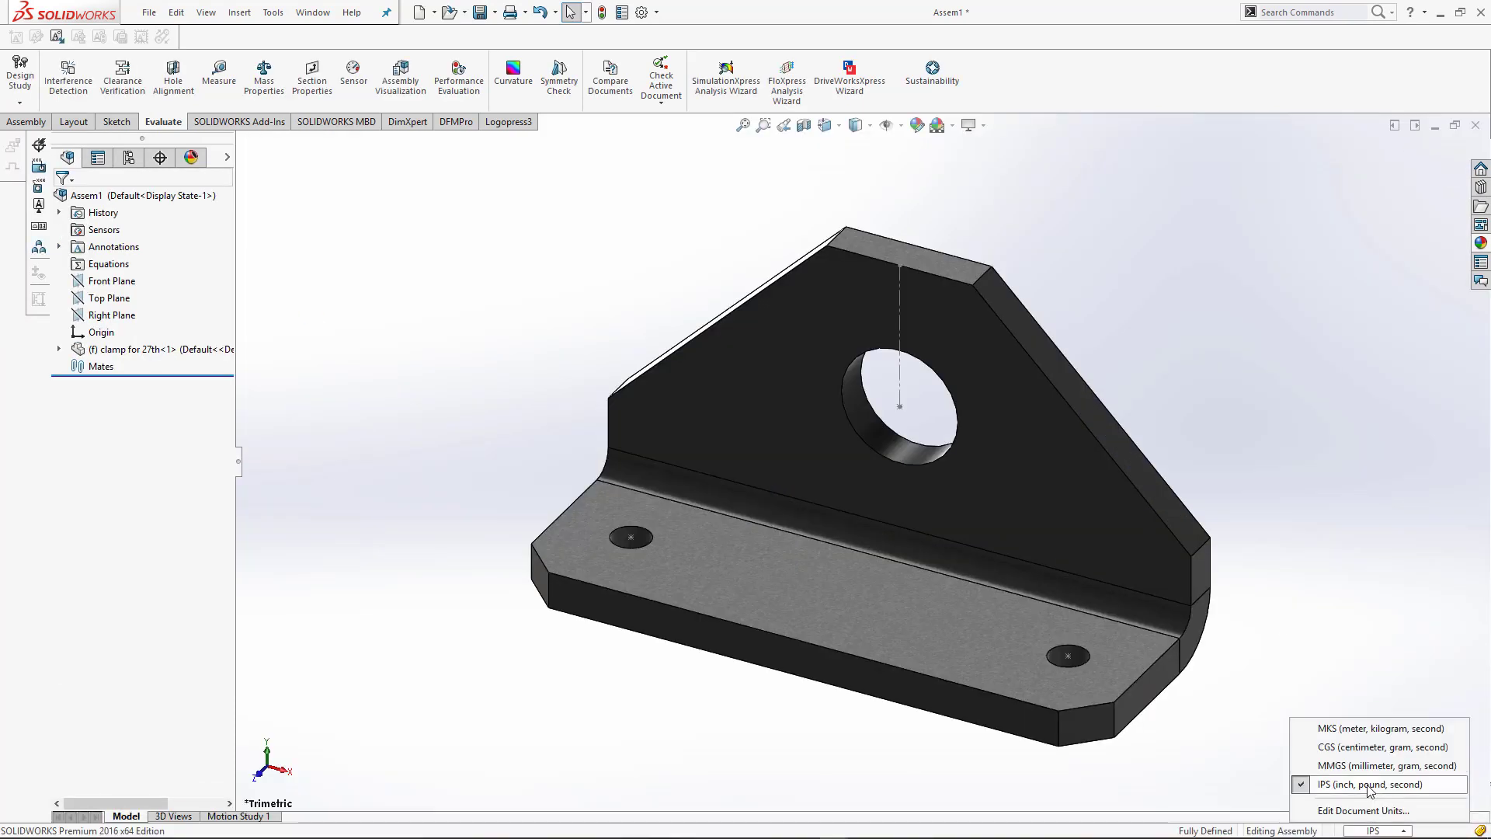
# - Set the assembly's units to MMGS and change its background scene to plain white
pyautogui.hotkey('ctrl', '7')
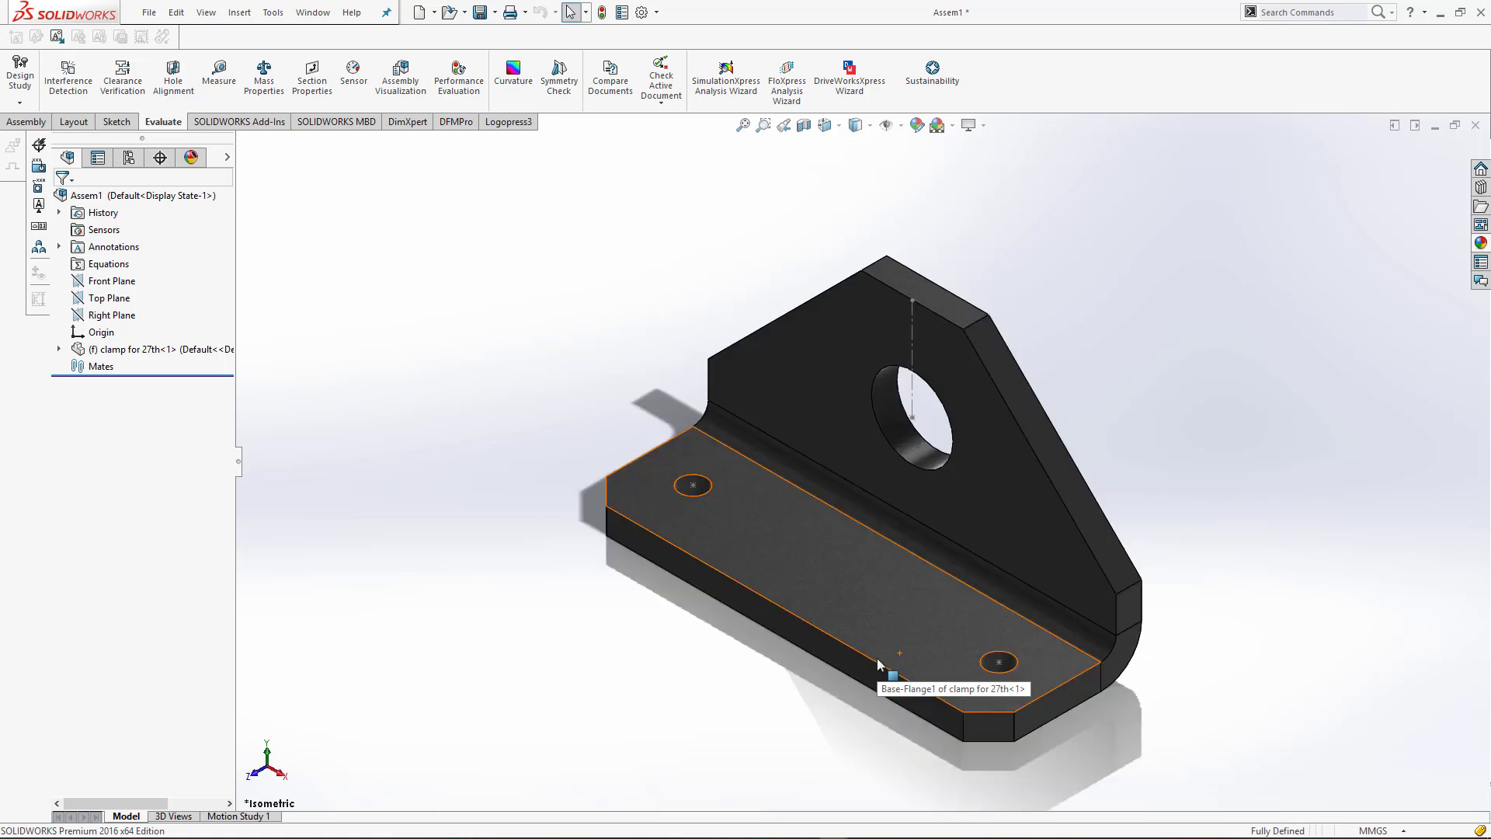
pyautogui.click(959, 124)
pyautogui.click(1010, 165)
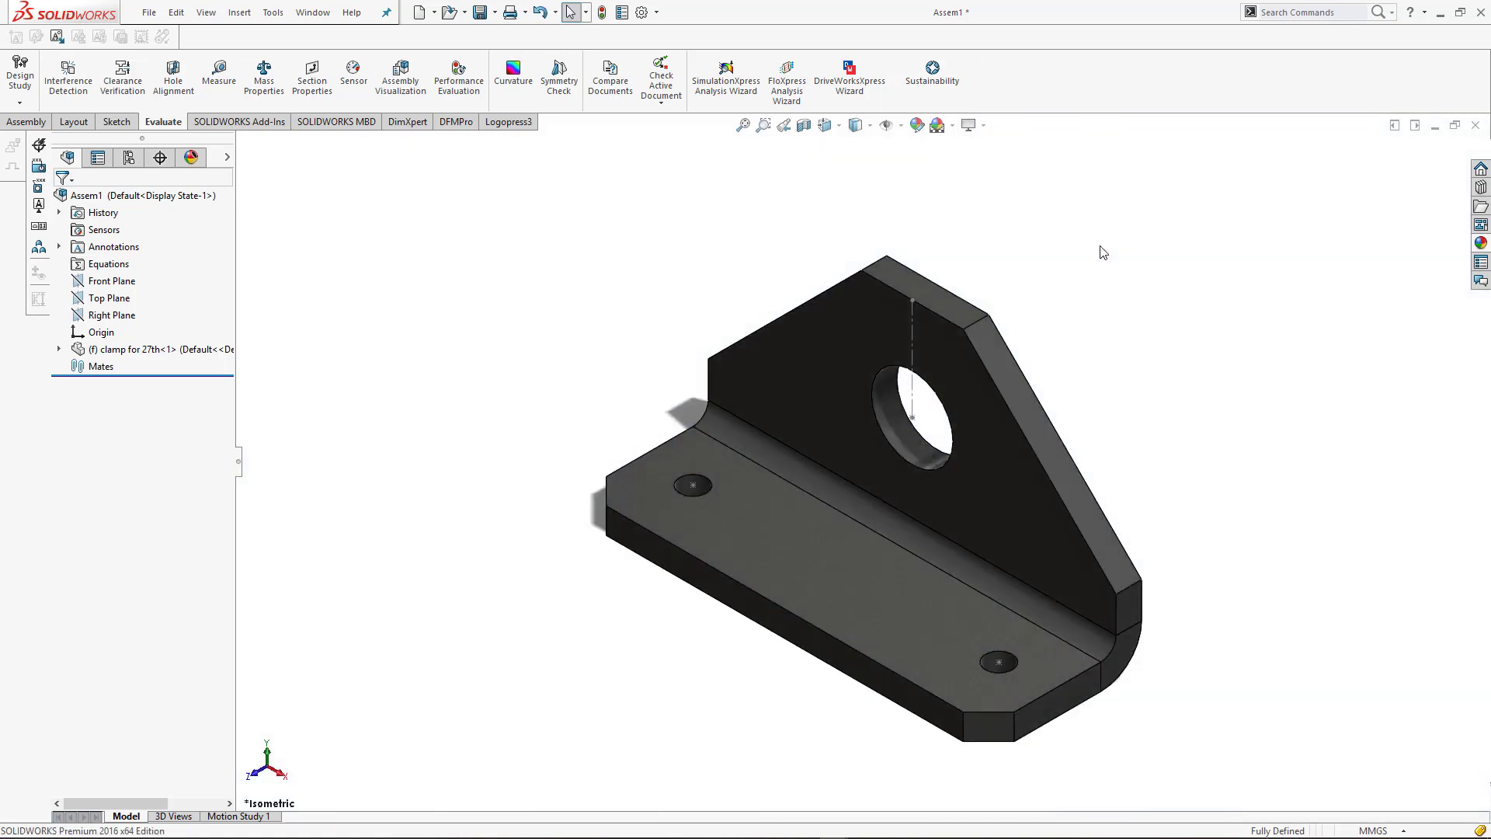
# - Insert the Flywheel part into the assembly and place it beside the clamp
pyautogui.click(26, 121)
pyautogui.click(86, 78)
pyautogui.click(110, 390)
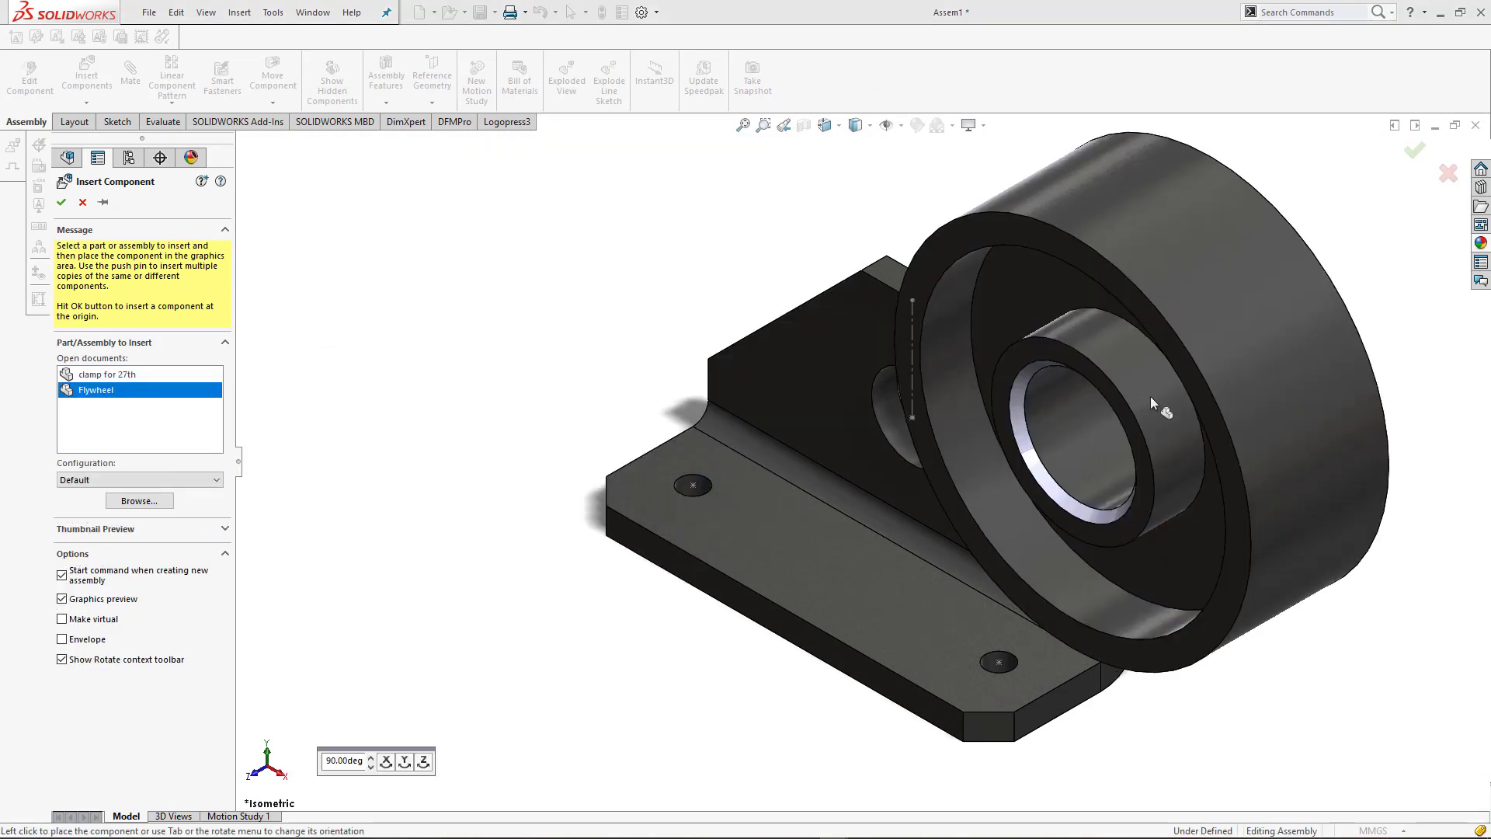
pyautogui.click(1091, 516)
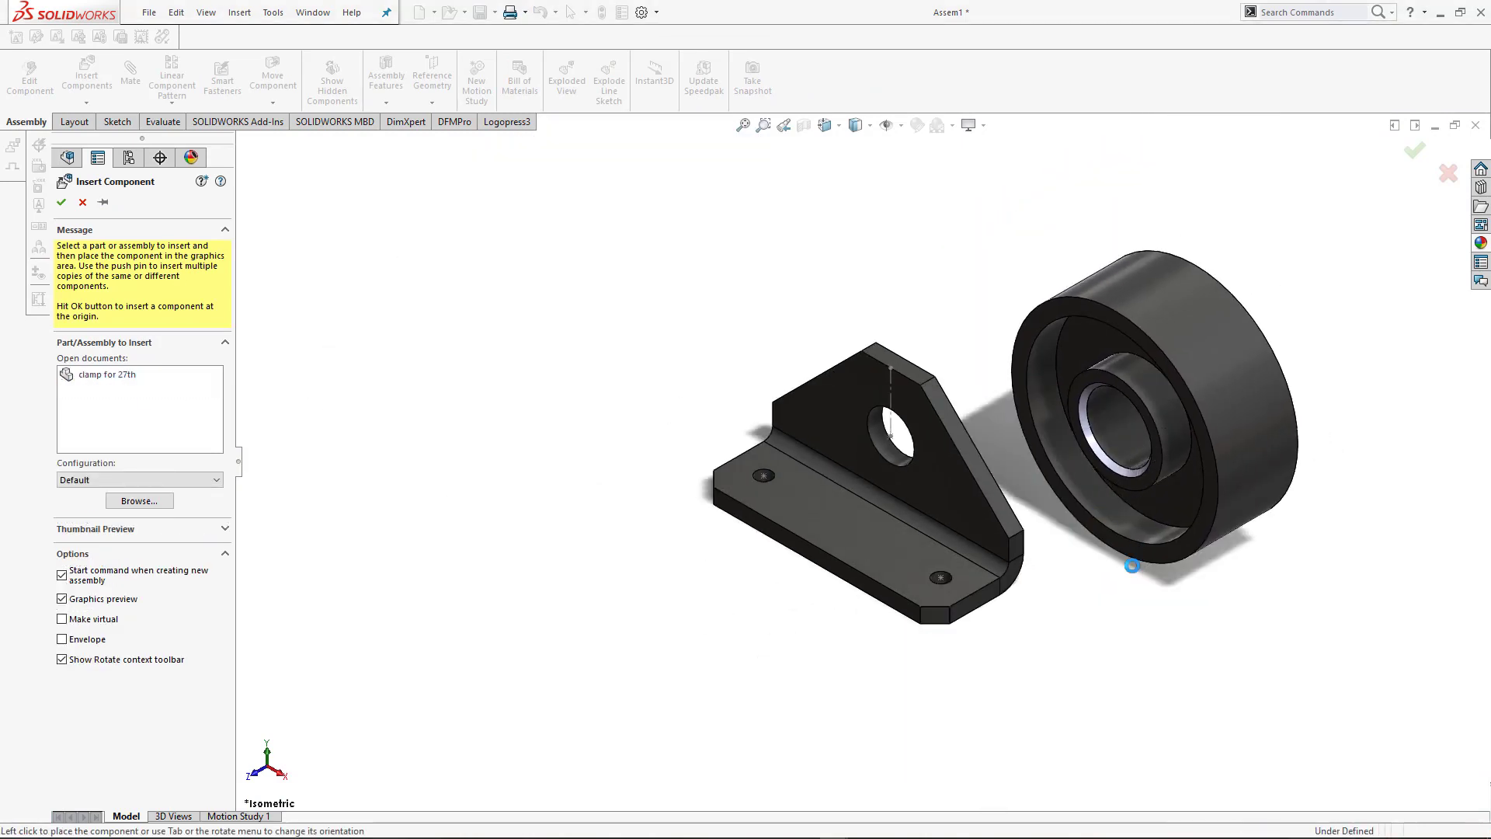
# - Add a concentric mate between the clamp's large hole and the flywheel's bore
pyautogui.scroll(-5, 886, 466)
pyautogui.click(875, 509)
pyautogui.keyDown('ctrl'); pyautogui.click(1417, 454); pyautogui.keyUp('ctrl')
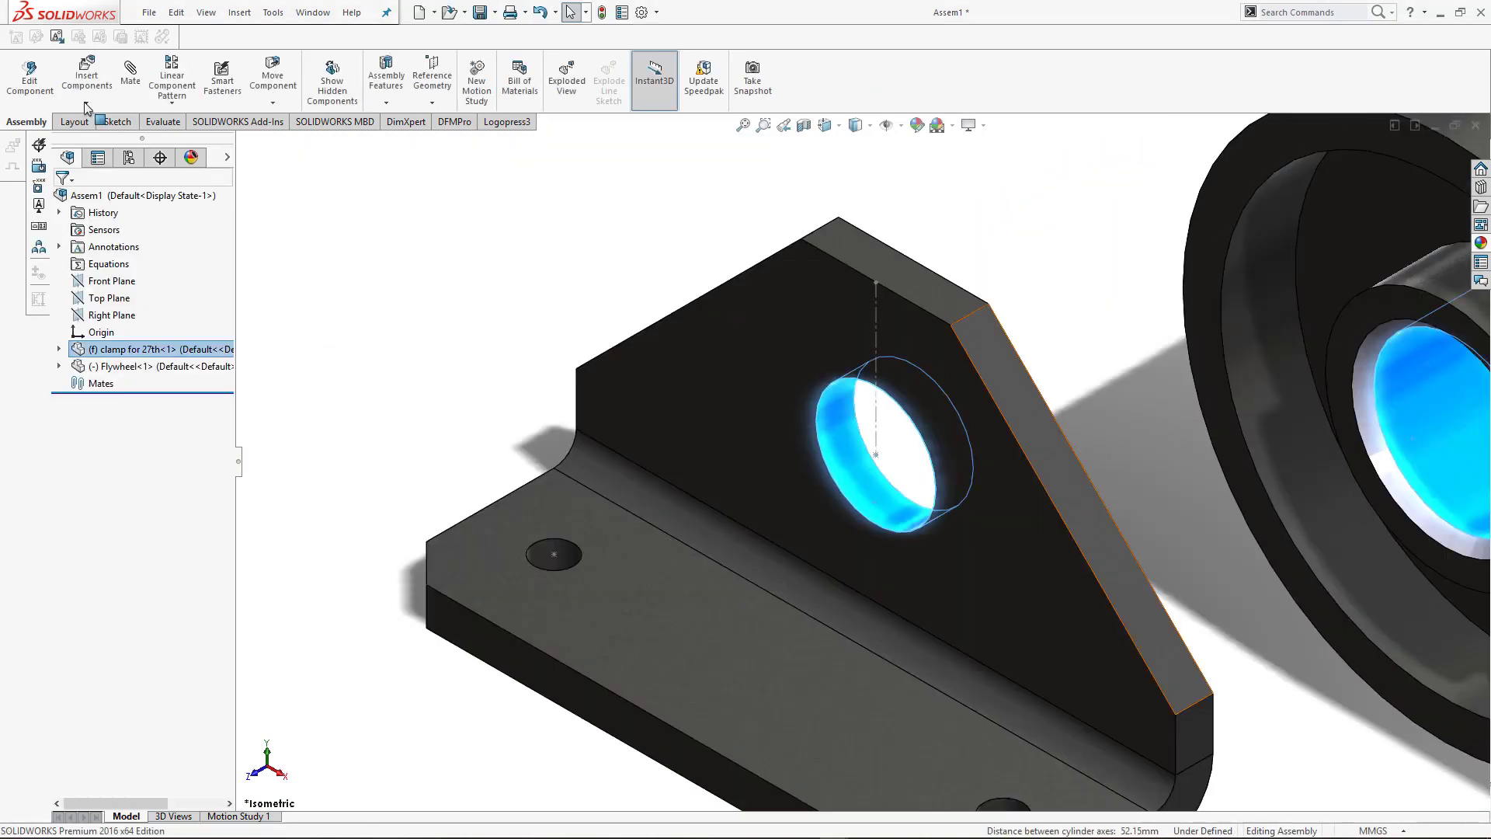
pyautogui.click(131, 77)
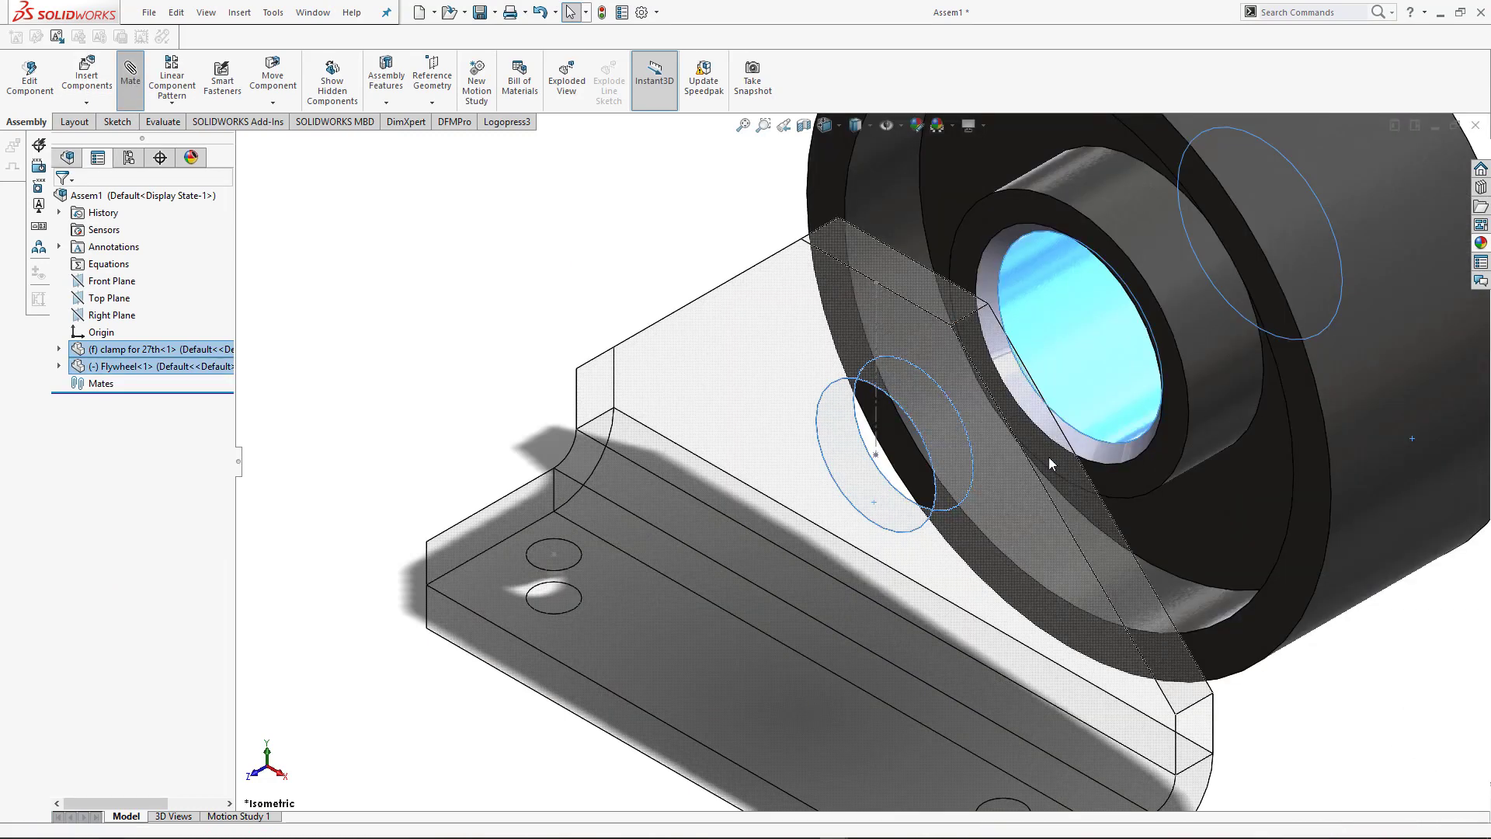
pyautogui.click(63, 202)
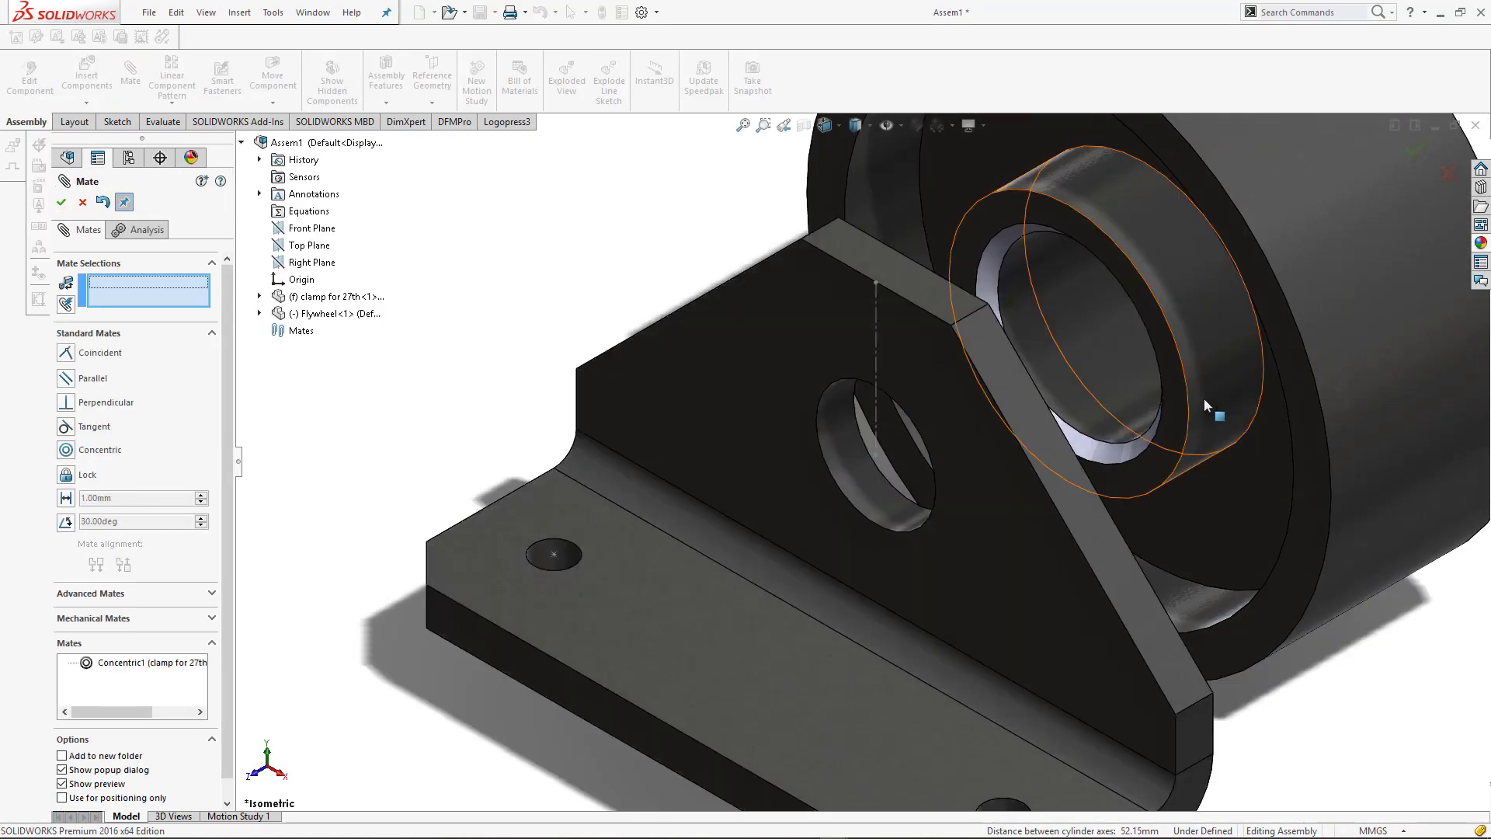
# - Add a 2 mm distance mate between the flywheel hub's end face and the rear face of the clamp's upright plate
pyautogui.scroll(4, 1205, 399)
pyautogui.moveTo(1204, 399); pyautogui.dragTo(1056, 466, button='middle')
pyautogui.scroll(-6, 1038, 471)
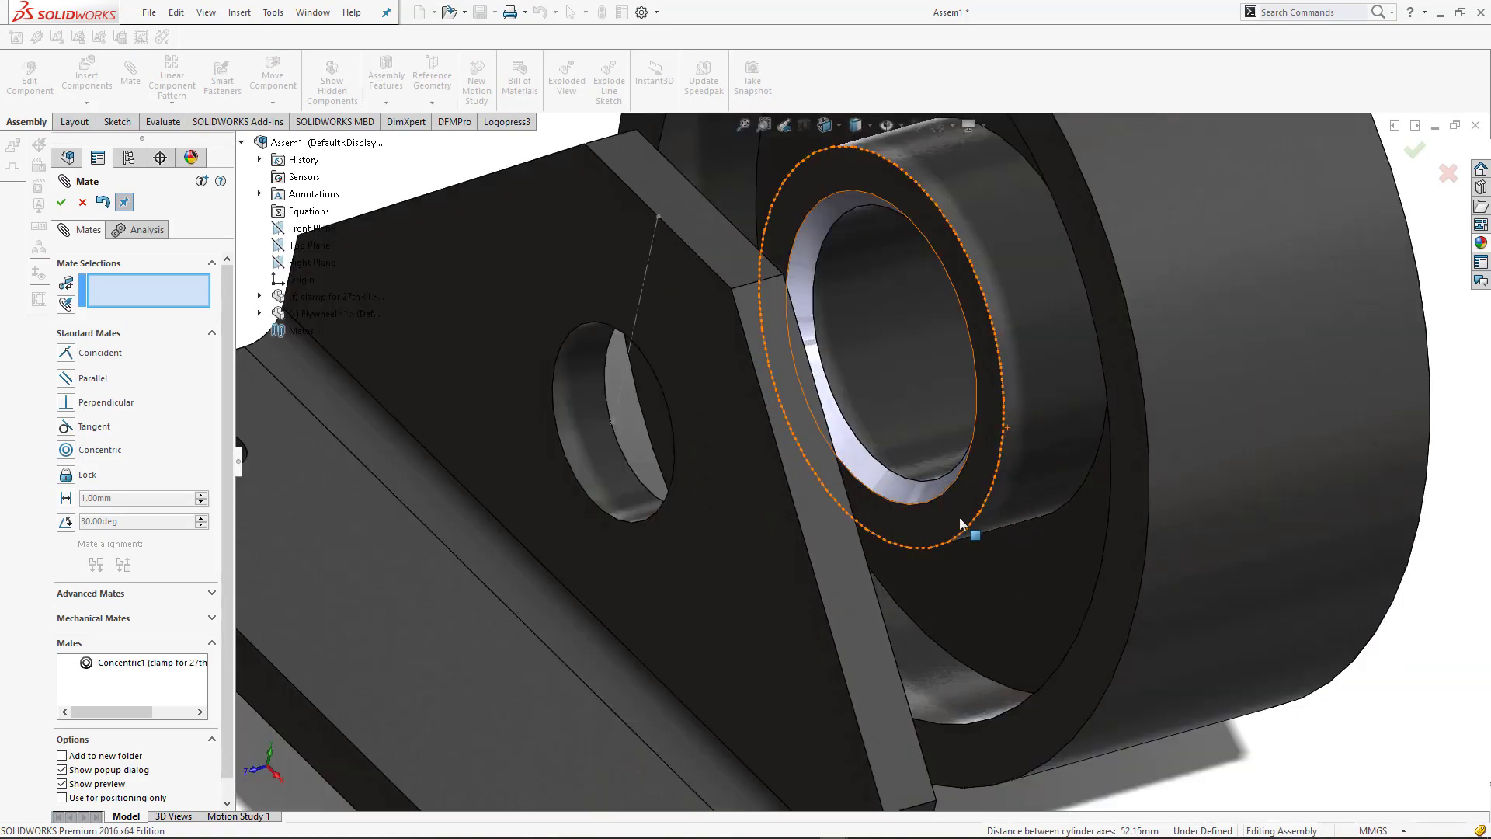
pyautogui.click(958, 518)
pyautogui.scroll(5, 946, 550)
pyautogui.moveTo(946, 550); pyautogui.dragTo(688, 553, button='middle')
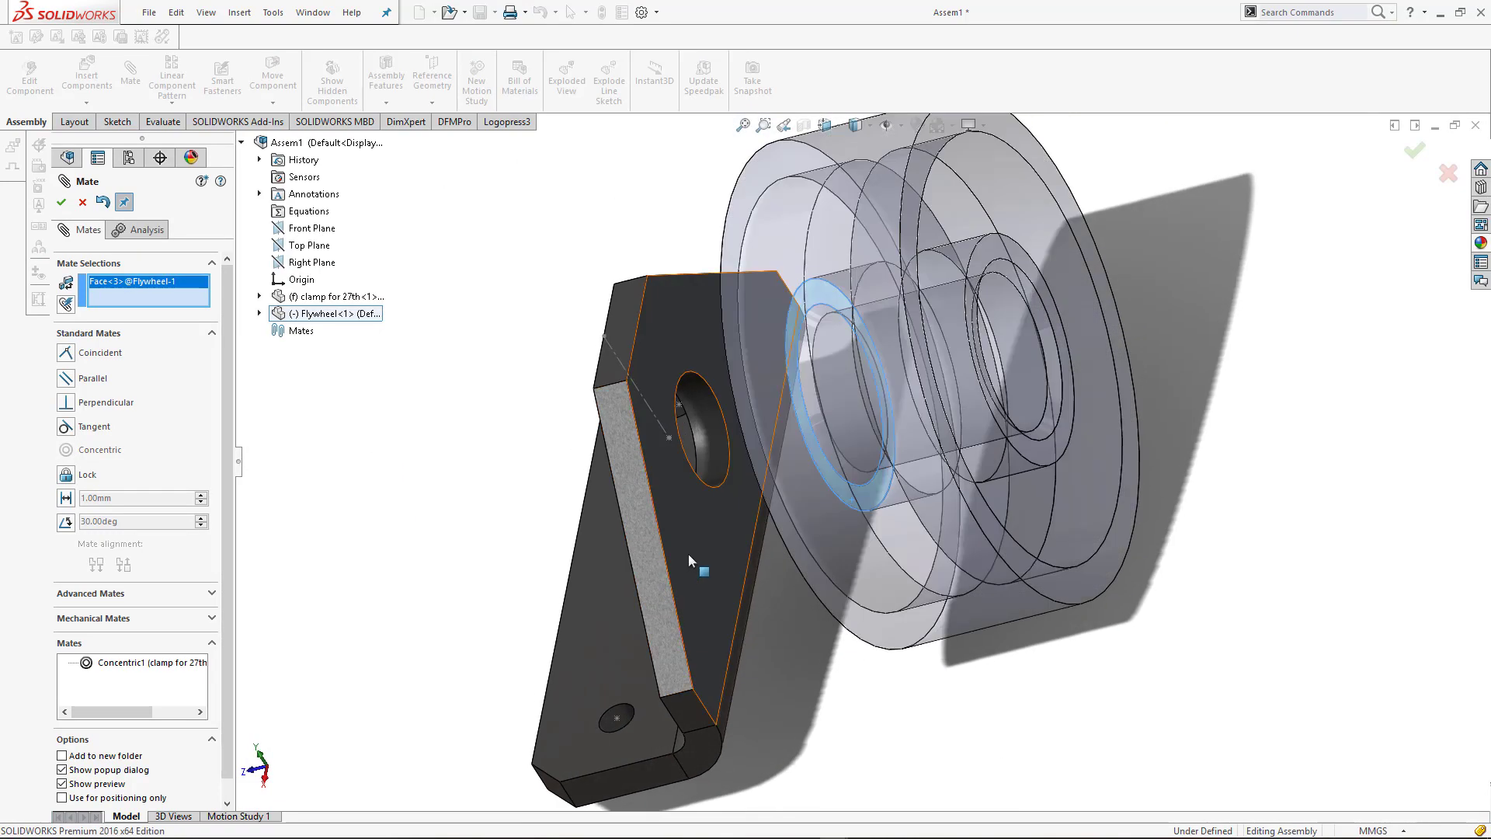
pyautogui.click(688, 553)
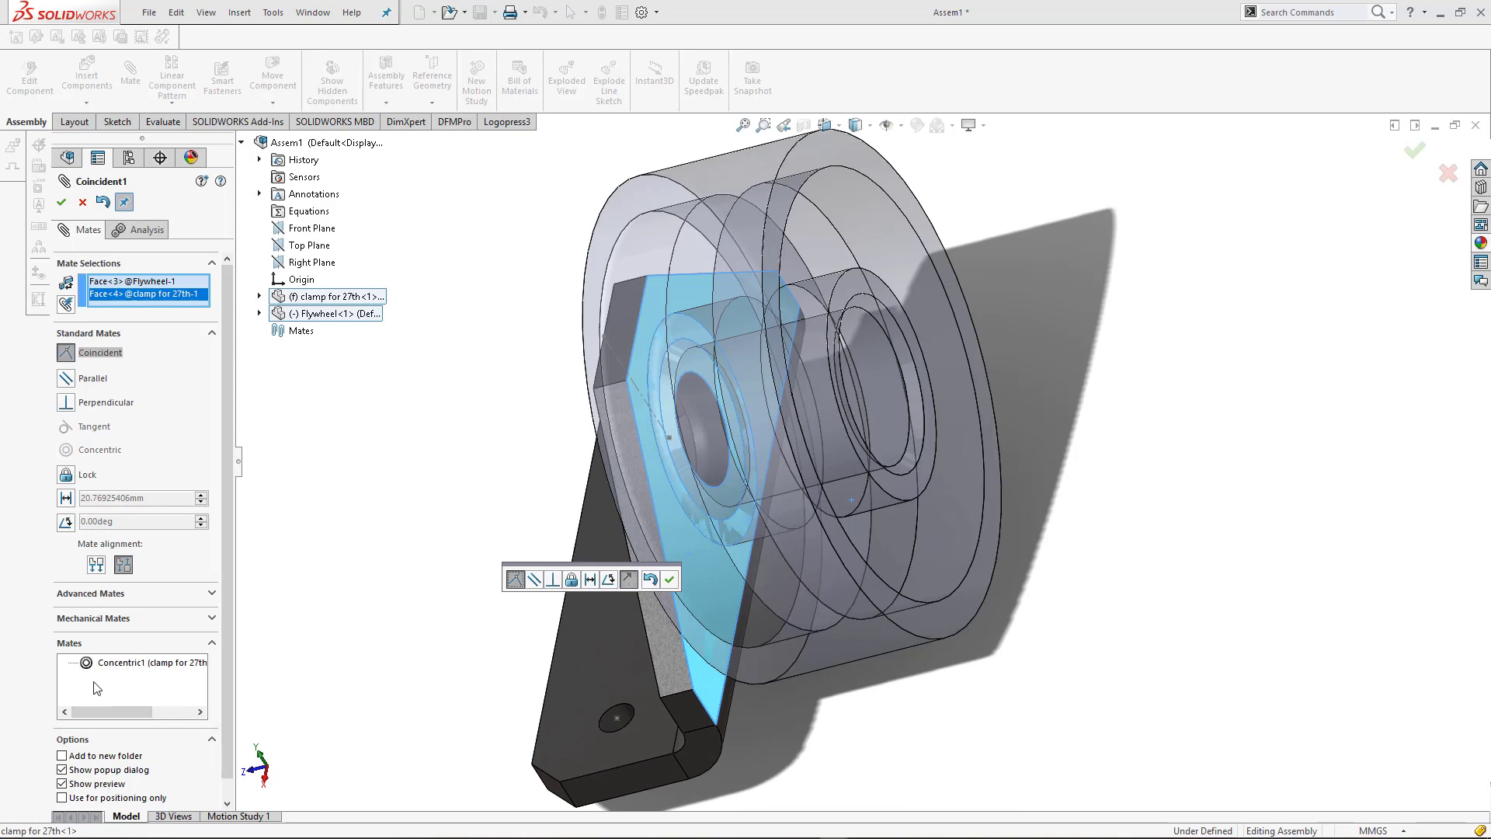
pyautogui.click(64, 499)
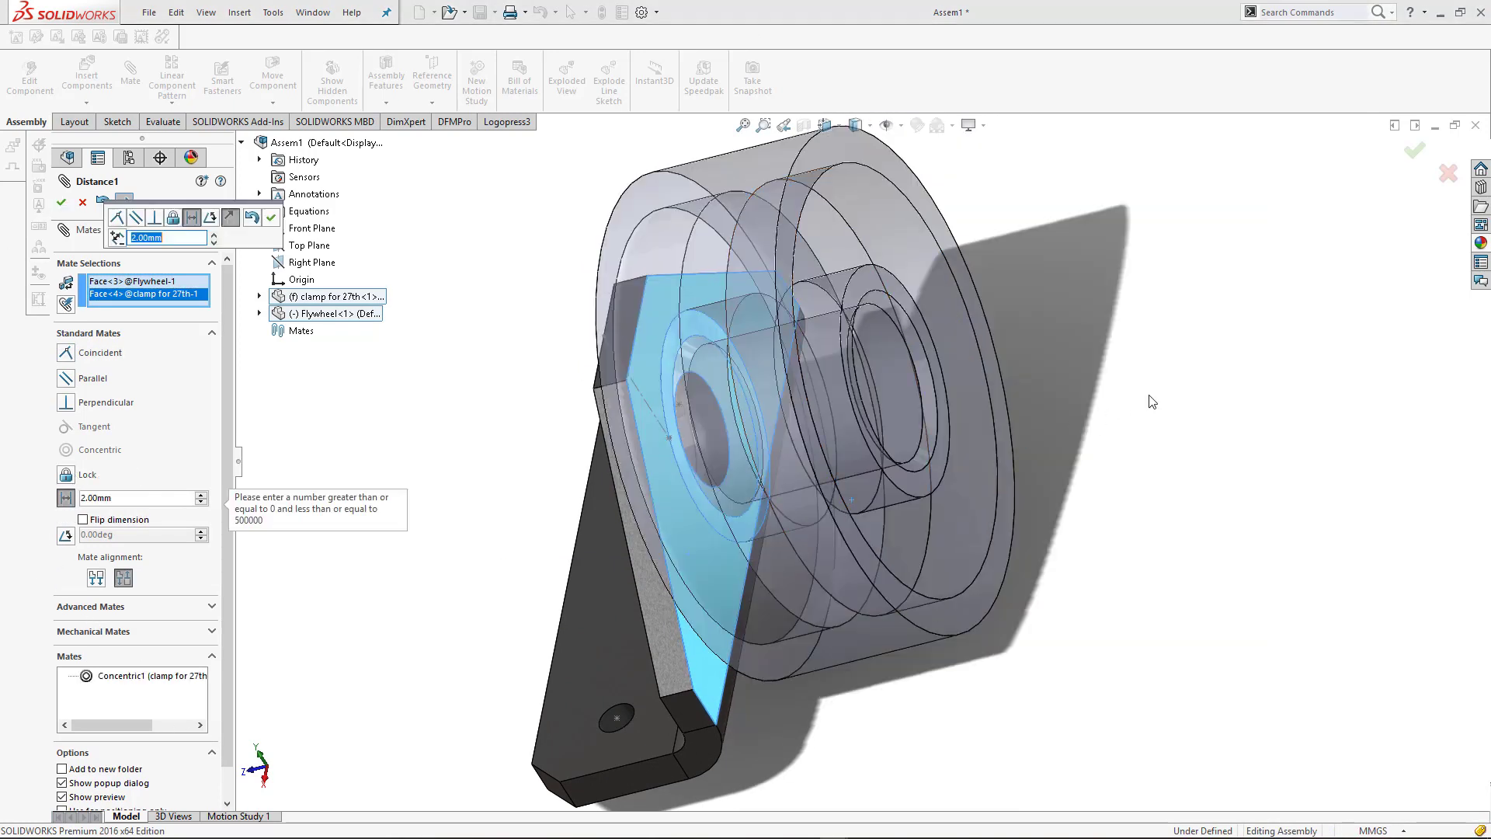
pyautogui.click(61, 203)
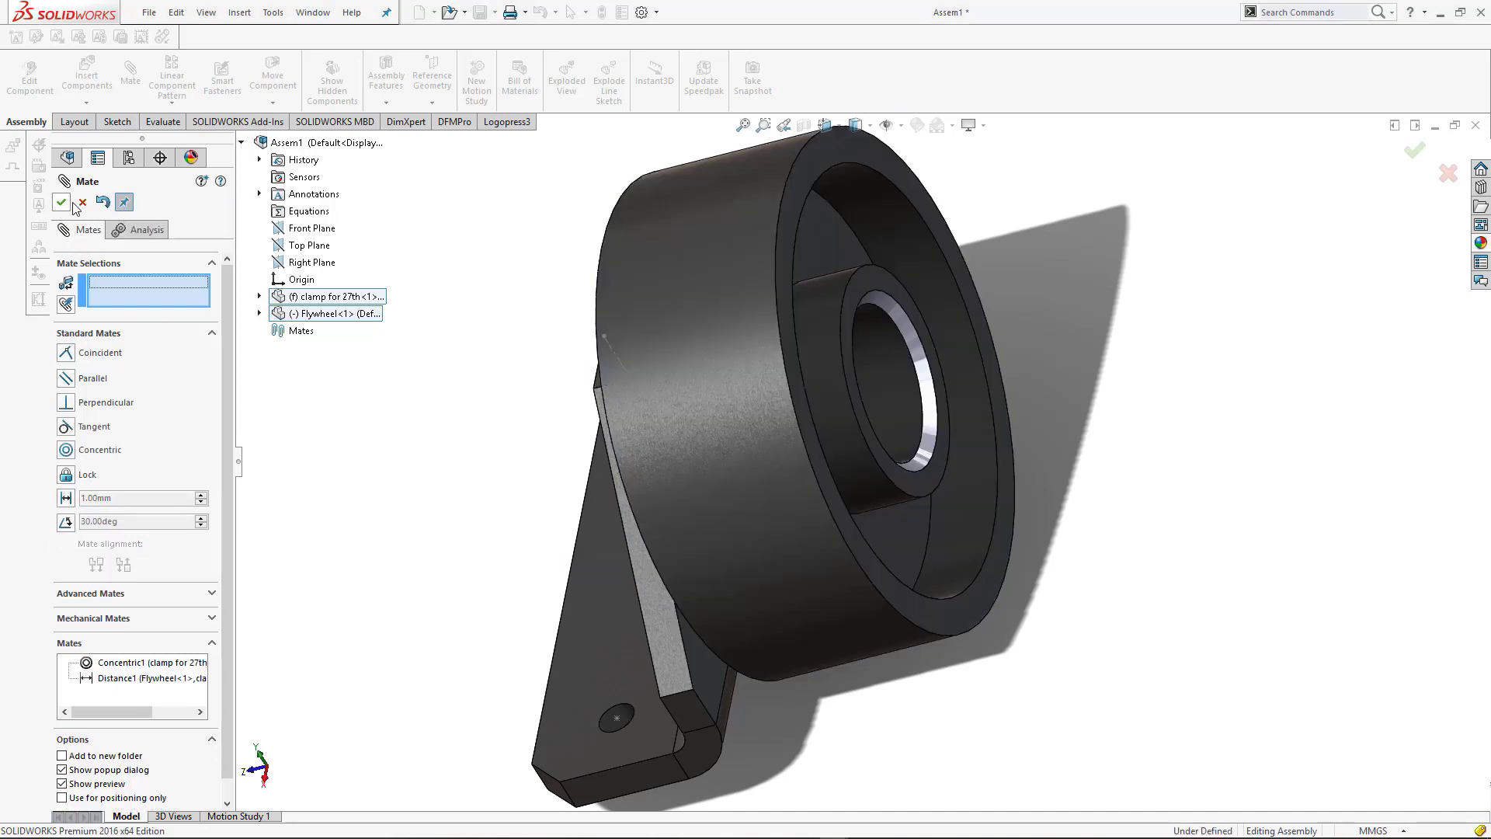
pyautogui.click(83, 203)
# - Apply a light grey colour (RGB 192, 192, 192) to the flywheel's outer cylindrical face
pyautogui.moveTo(1016, 512); pyautogui.dragTo(1220, 418, button='middle')
pyautogui.hotkey('ctrl', '7')
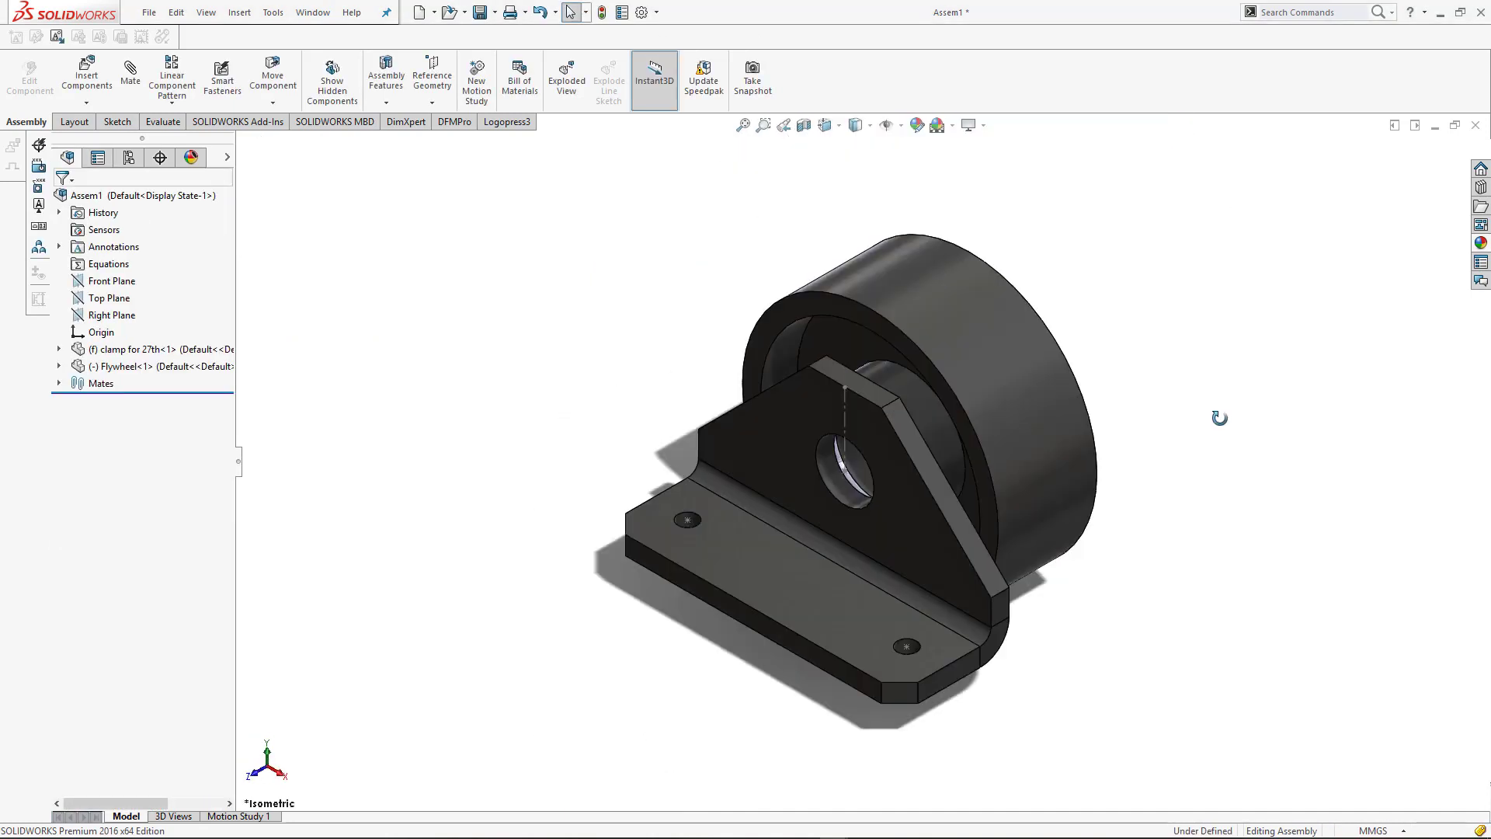
pyautogui.click(935, 311)
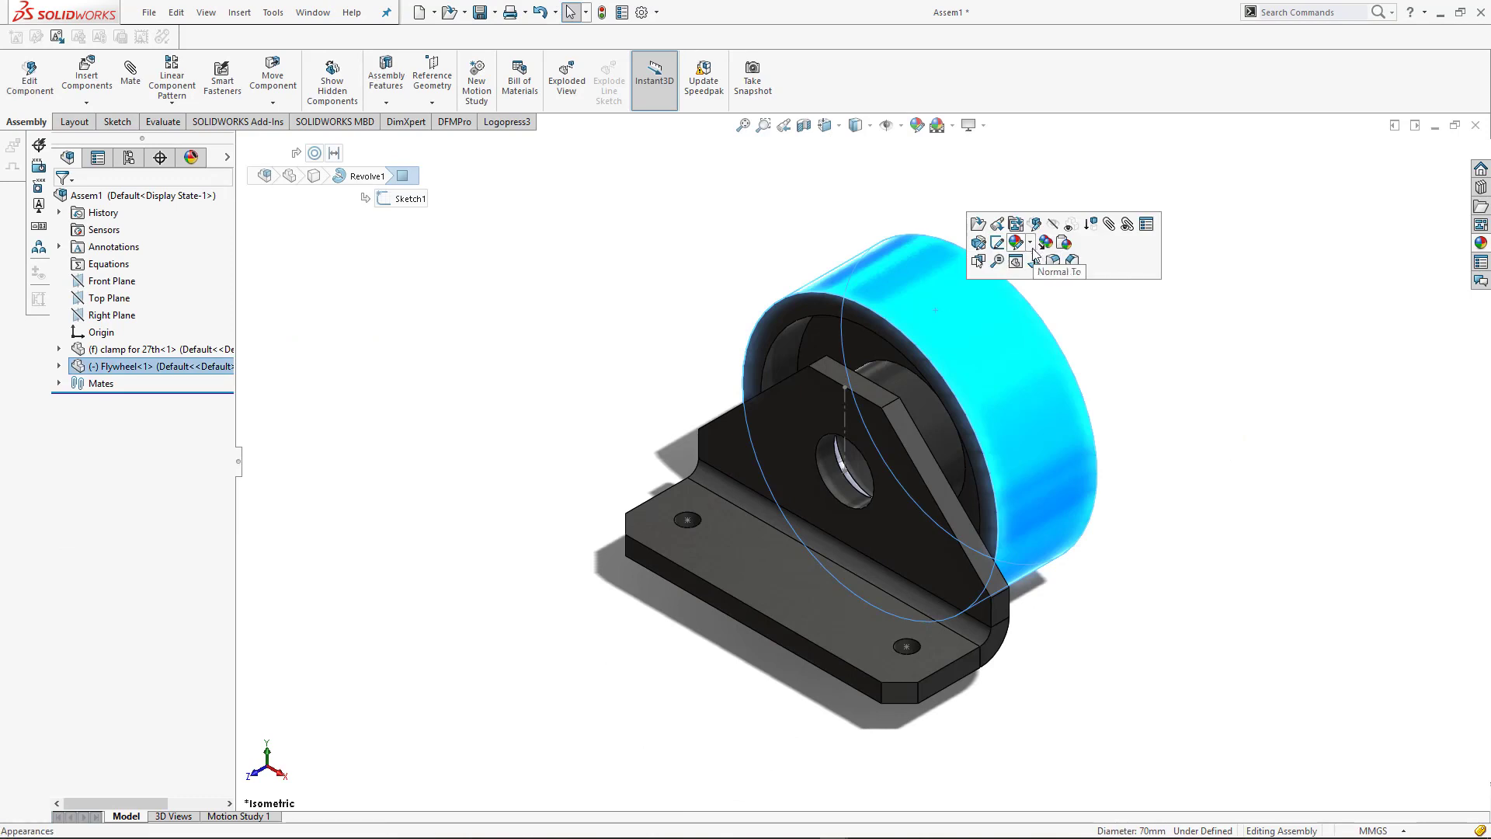
pyautogui.click(1037, 246)
pyautogui.click(1048, 300)
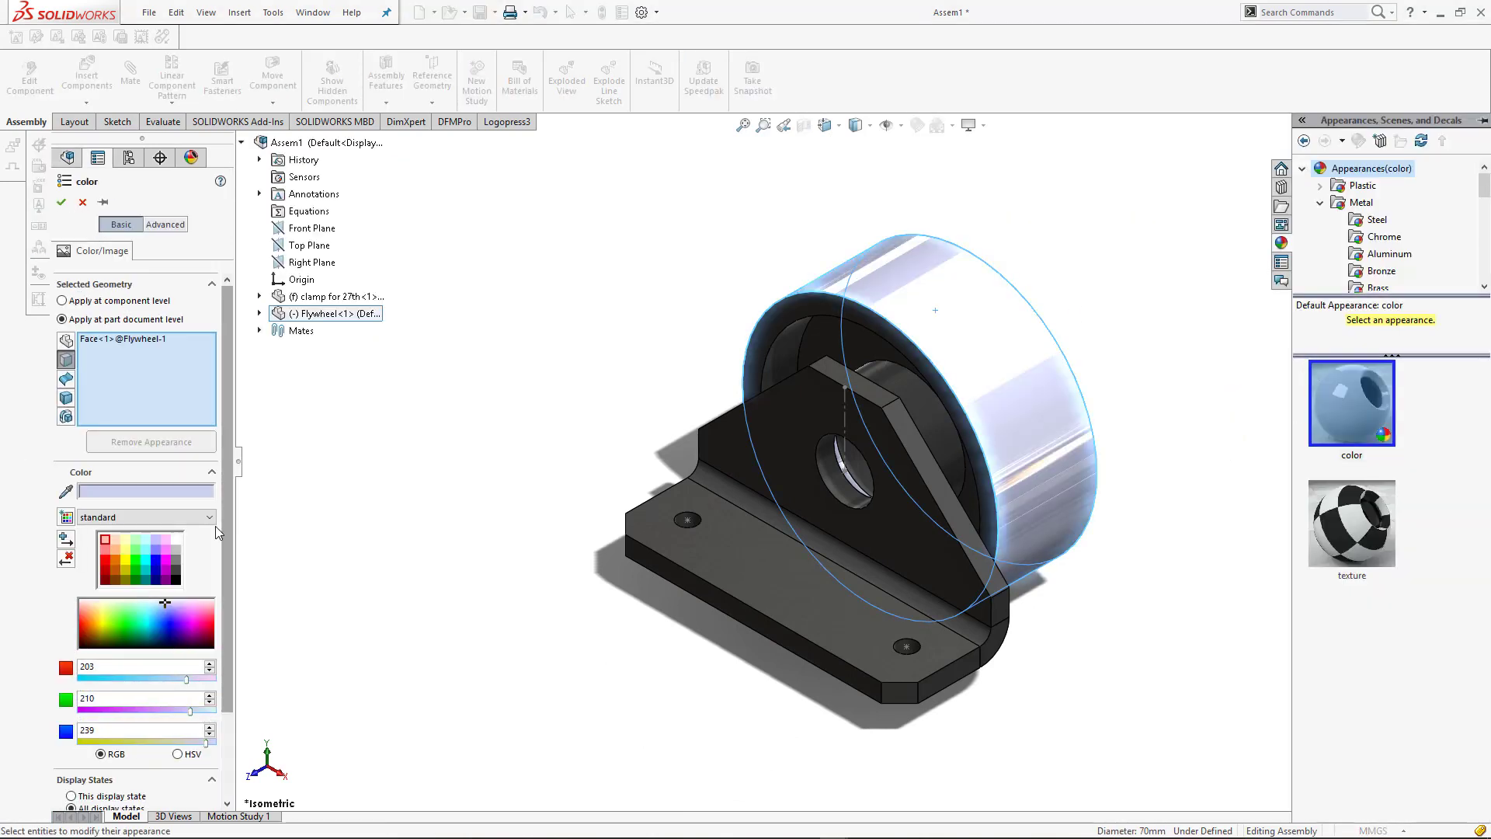
pyautogui.click(177, 572)
pyautogui.click(178, 561)
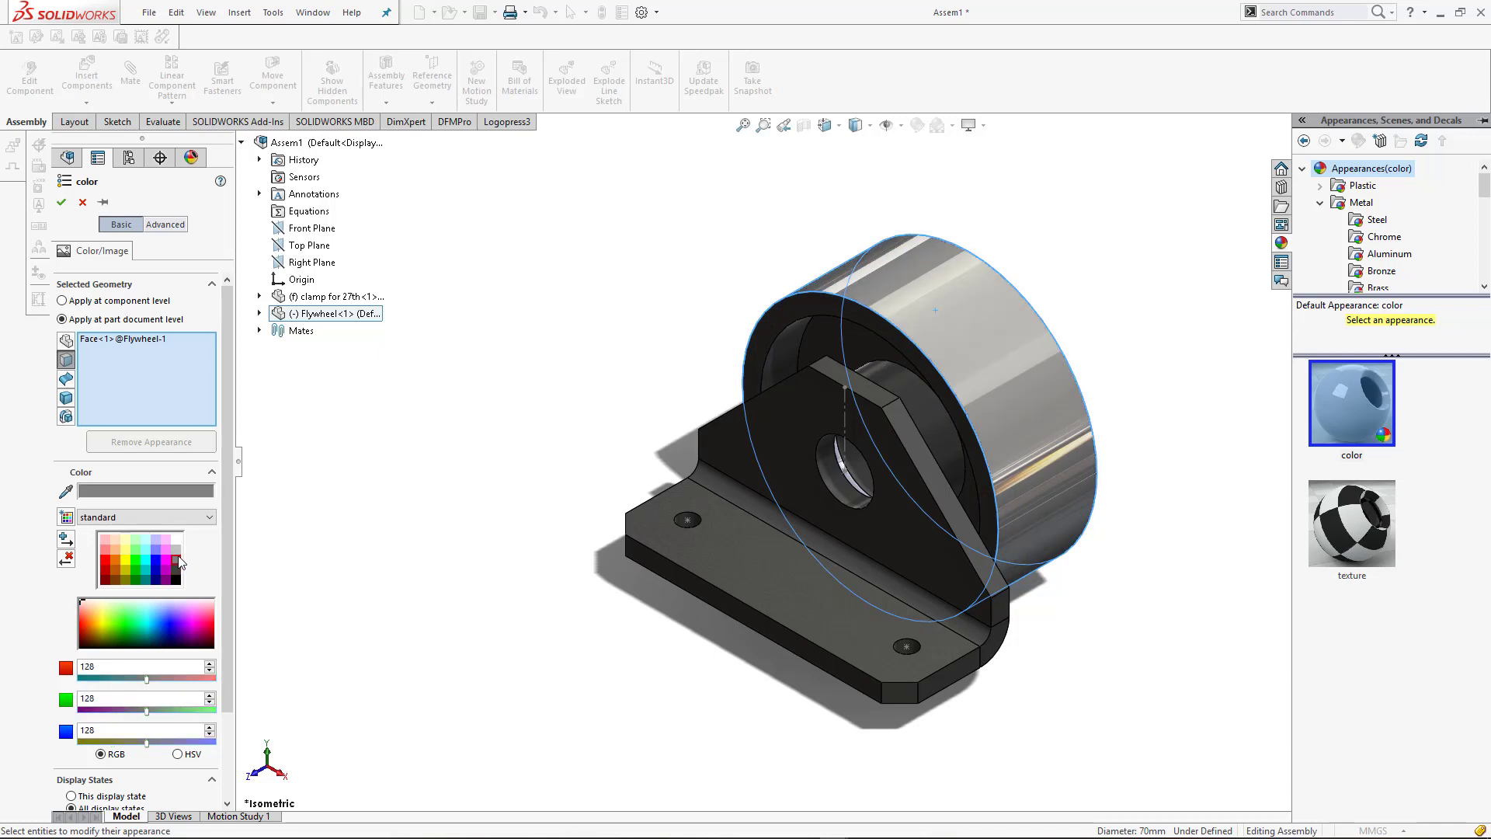
pyautogui.click(177, 551)
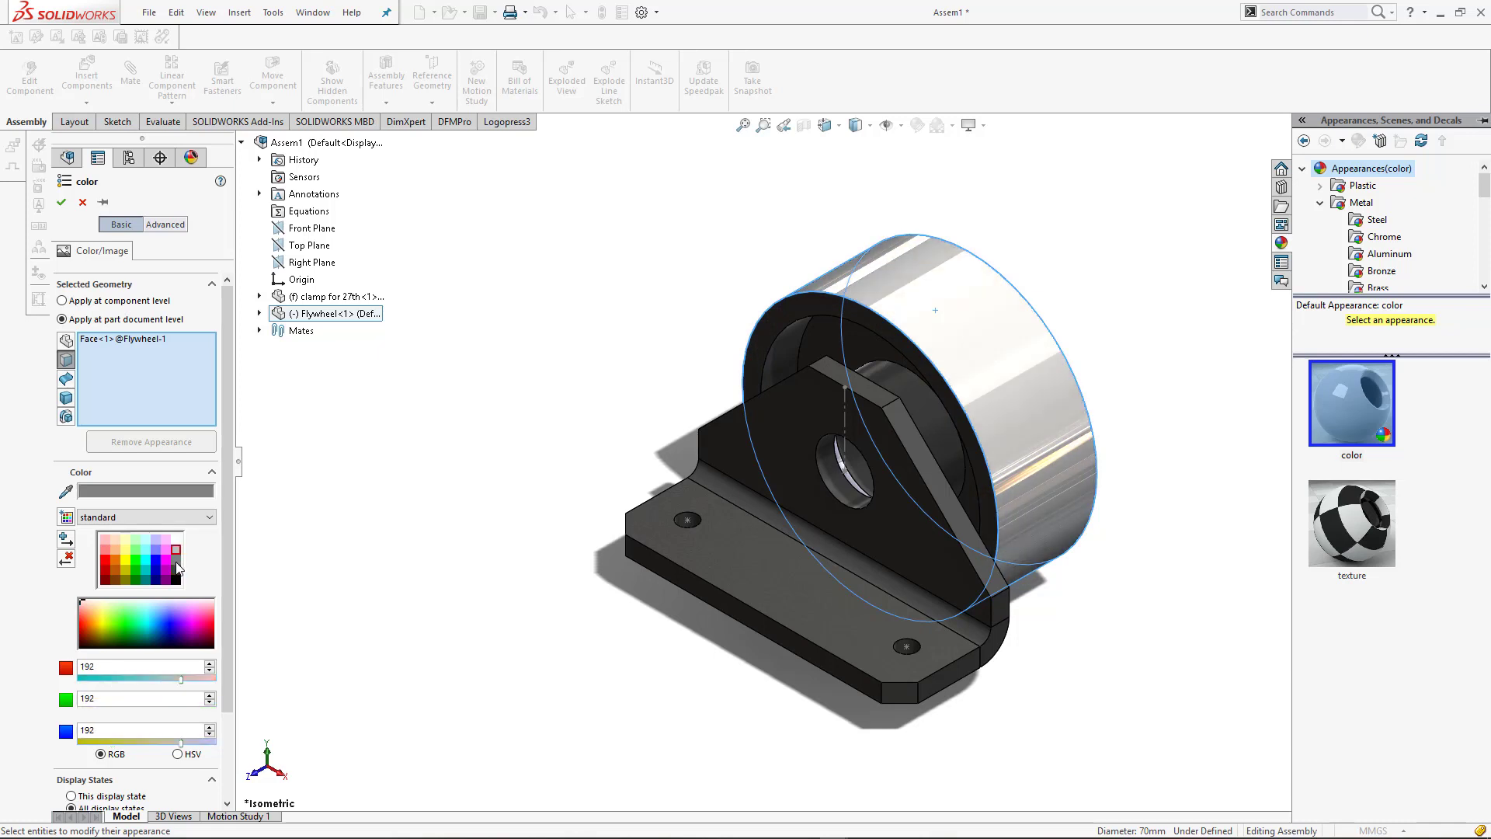
pyautogui.click(62, 202)
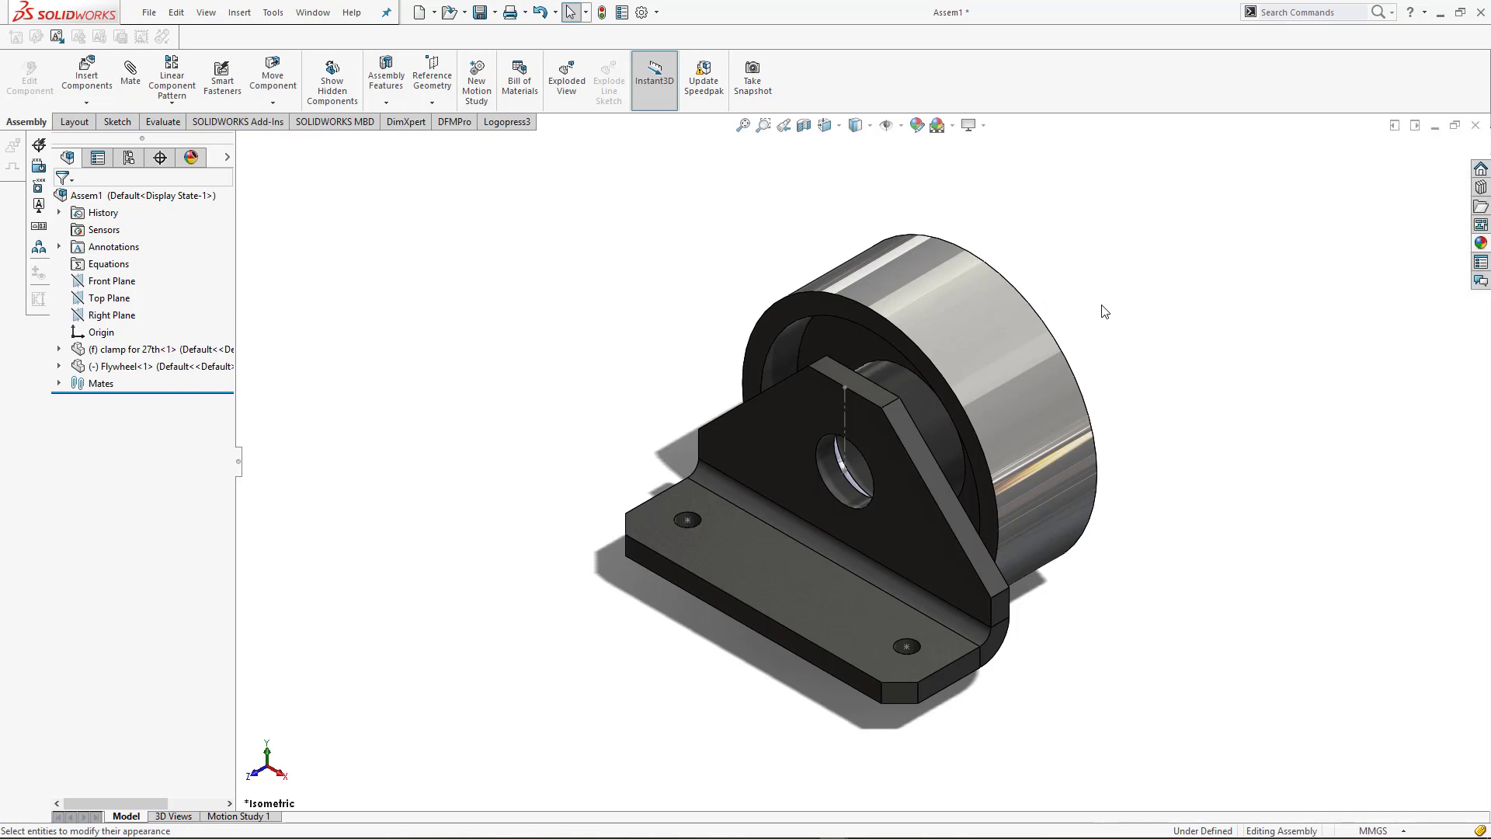
# - Create a new part document
pyautogui.hotkey('ctrl', '1')
pyautogui.hotkey('ctrl', '7')
pyautogui.click(148, 12)
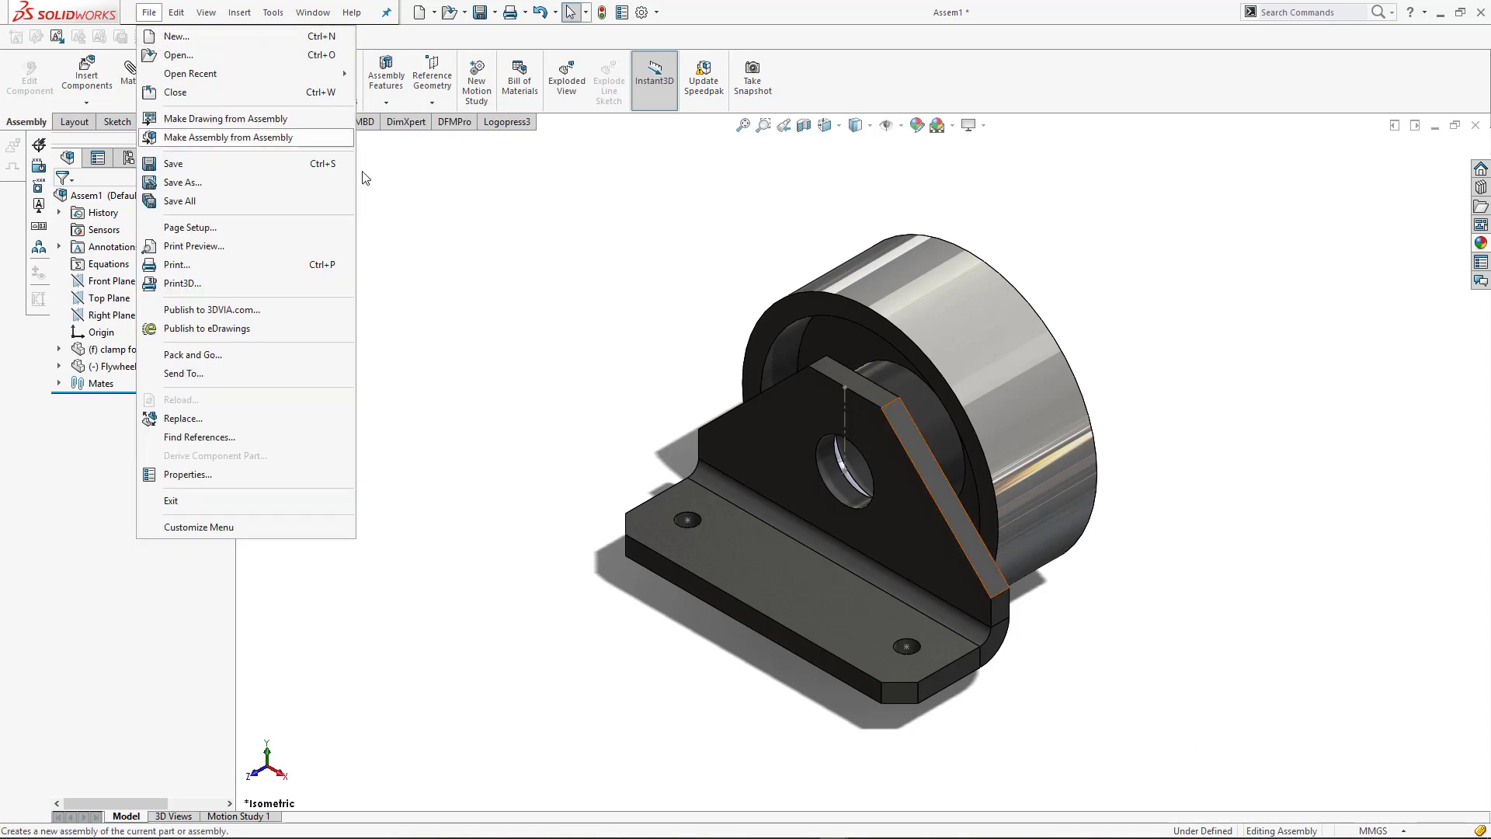
pyautogui.click(1325, 590)
pyautogui.moveTo(1325, 590); pyautogui.dragTo(902, 612, button='middle')
pyautogui.scroll(2, 902, 612)
pyautogui.click(148, 12)
pyautogui.click(159, 31)
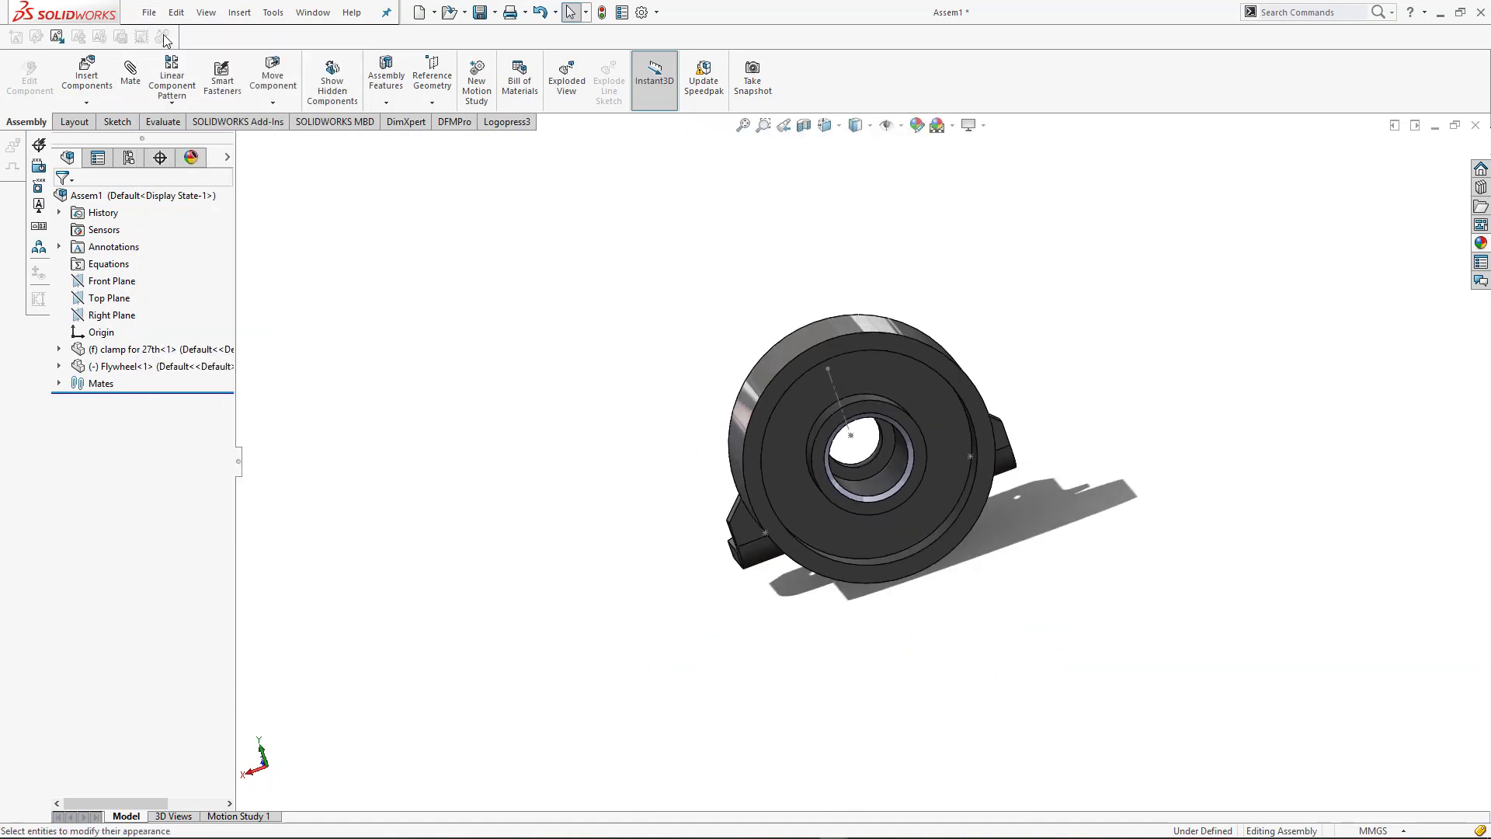
pyautogui.click(772, 580)
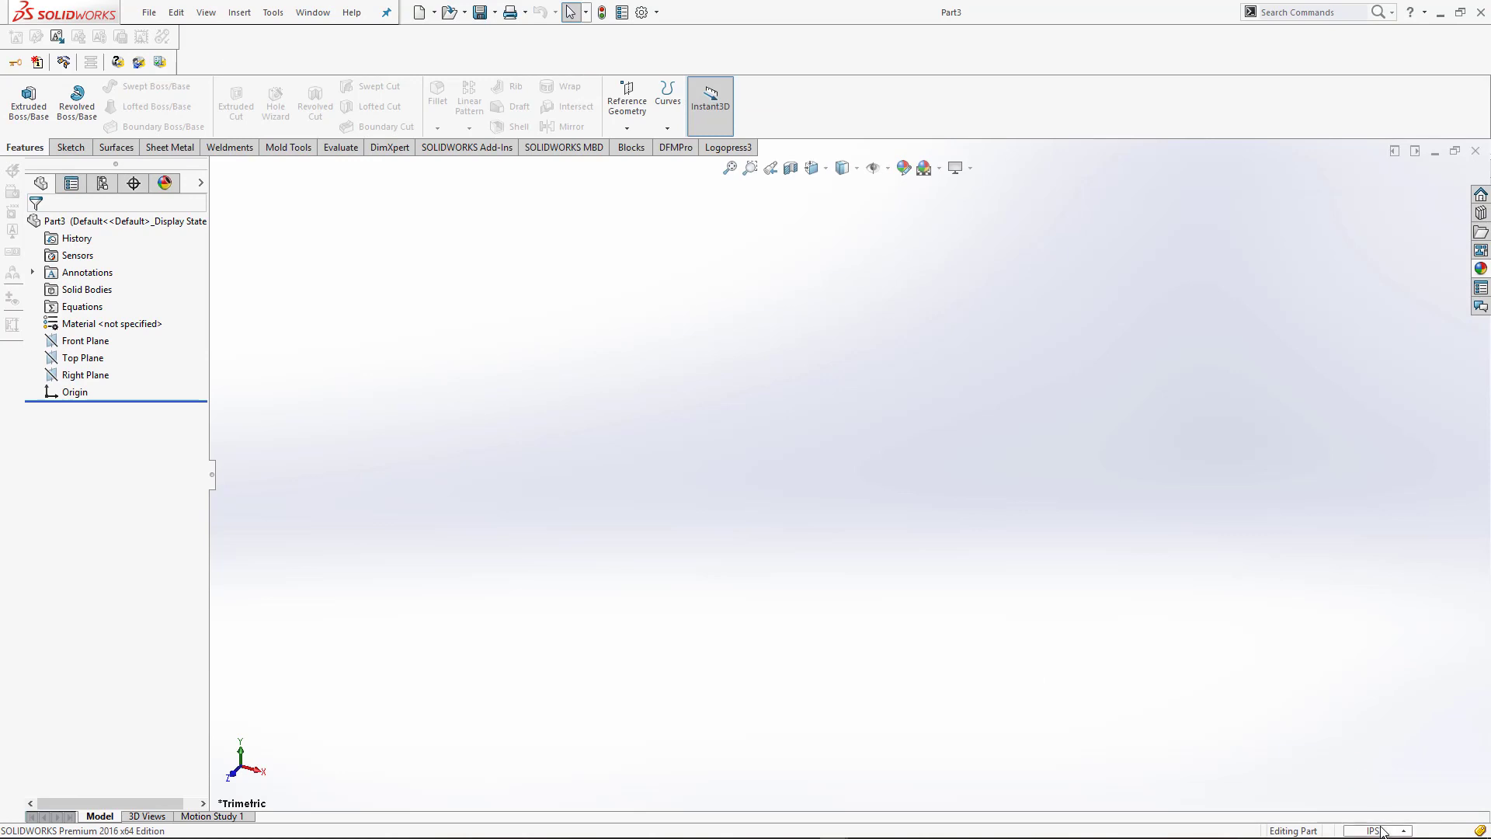
# - Set the new part's units to MMGS and change its background scene to plain white
pyautogui.click(1382, 831)
pyautogui.click(1336, 768)
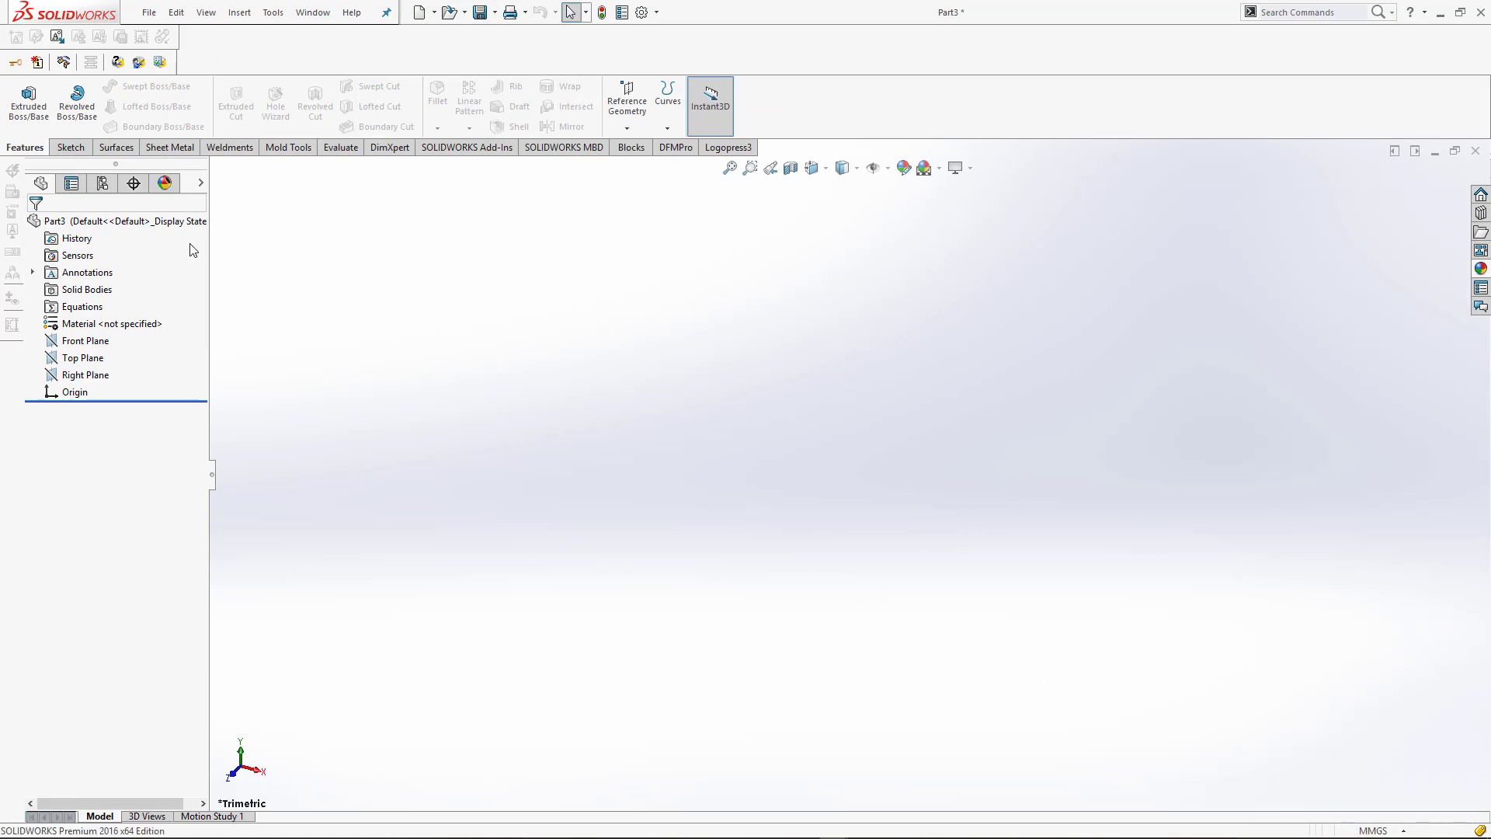
pyautogui.click(939, 169)
pyautogui.click(987, 206)
# - On the Front Plane, sketch a circle about 77 mm in diameter at the origin and a smaller one about 54 mm inside it
pyautogui.click(59, 357)
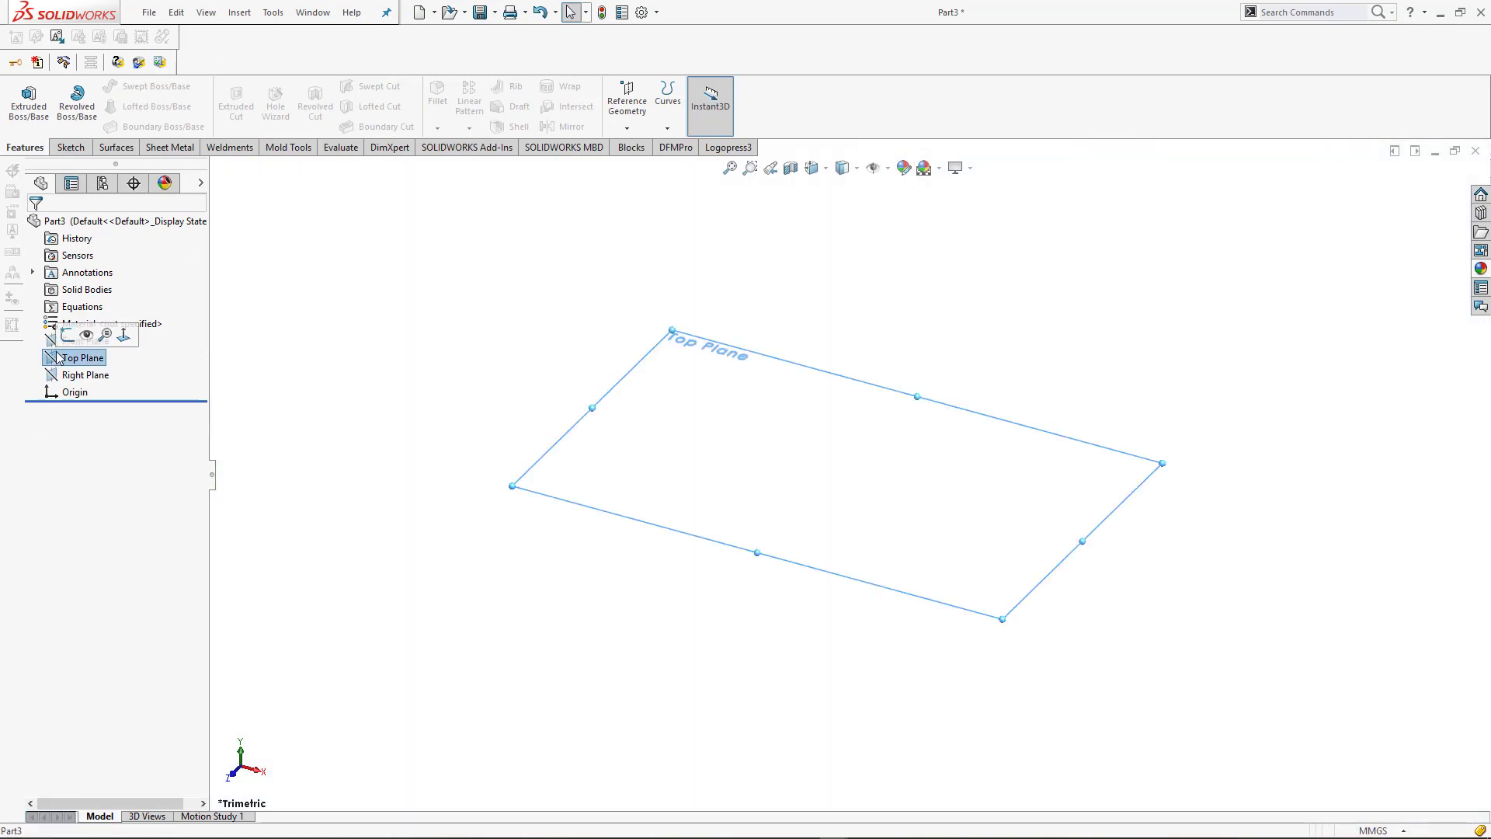
pyautogui.click(59, 341)
pyautogui.click(67, 318)
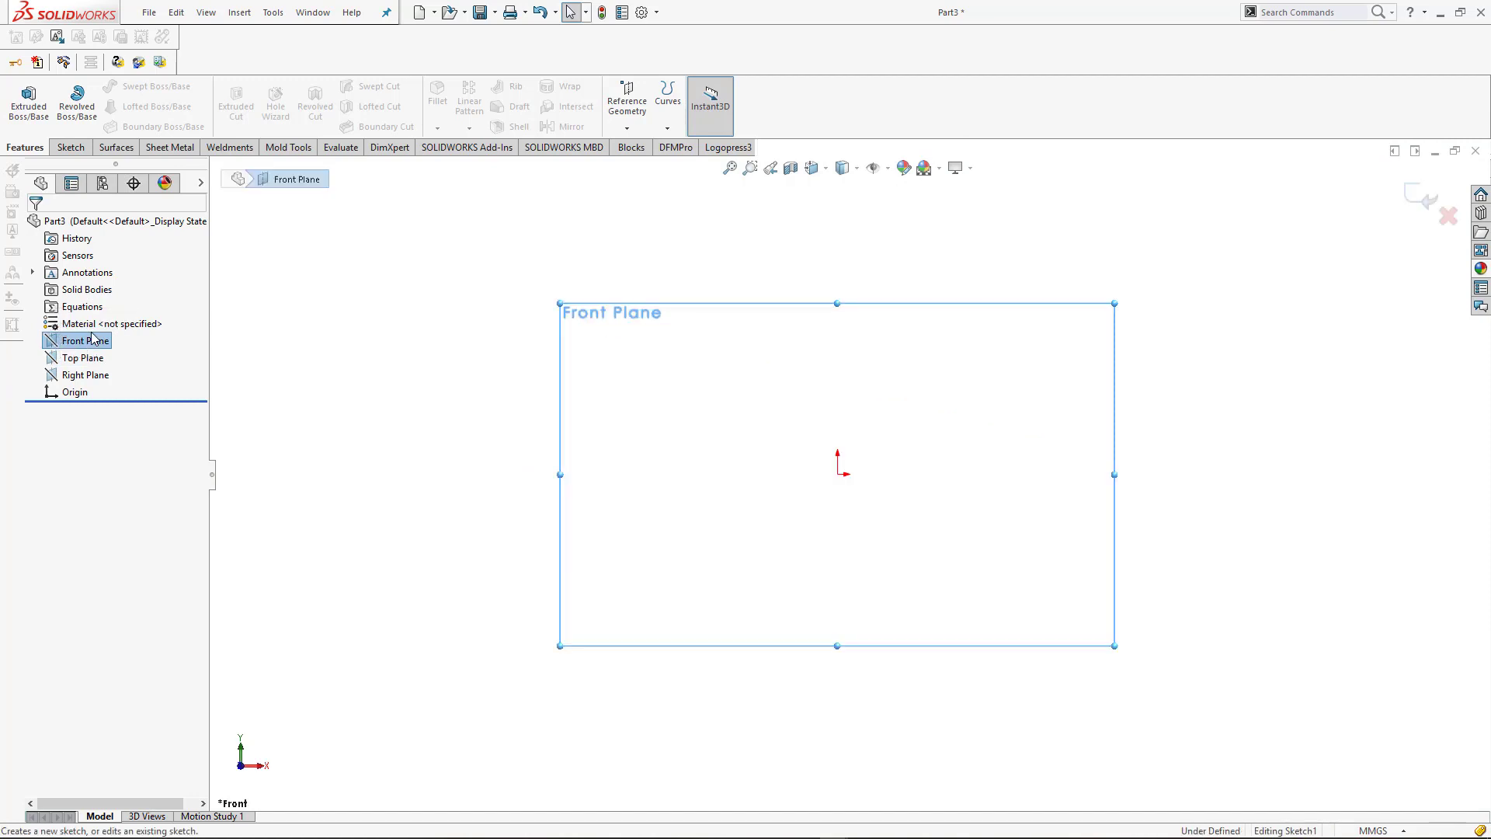
pyautogui.click(133, 86)
pyautogui.click(838, 474)
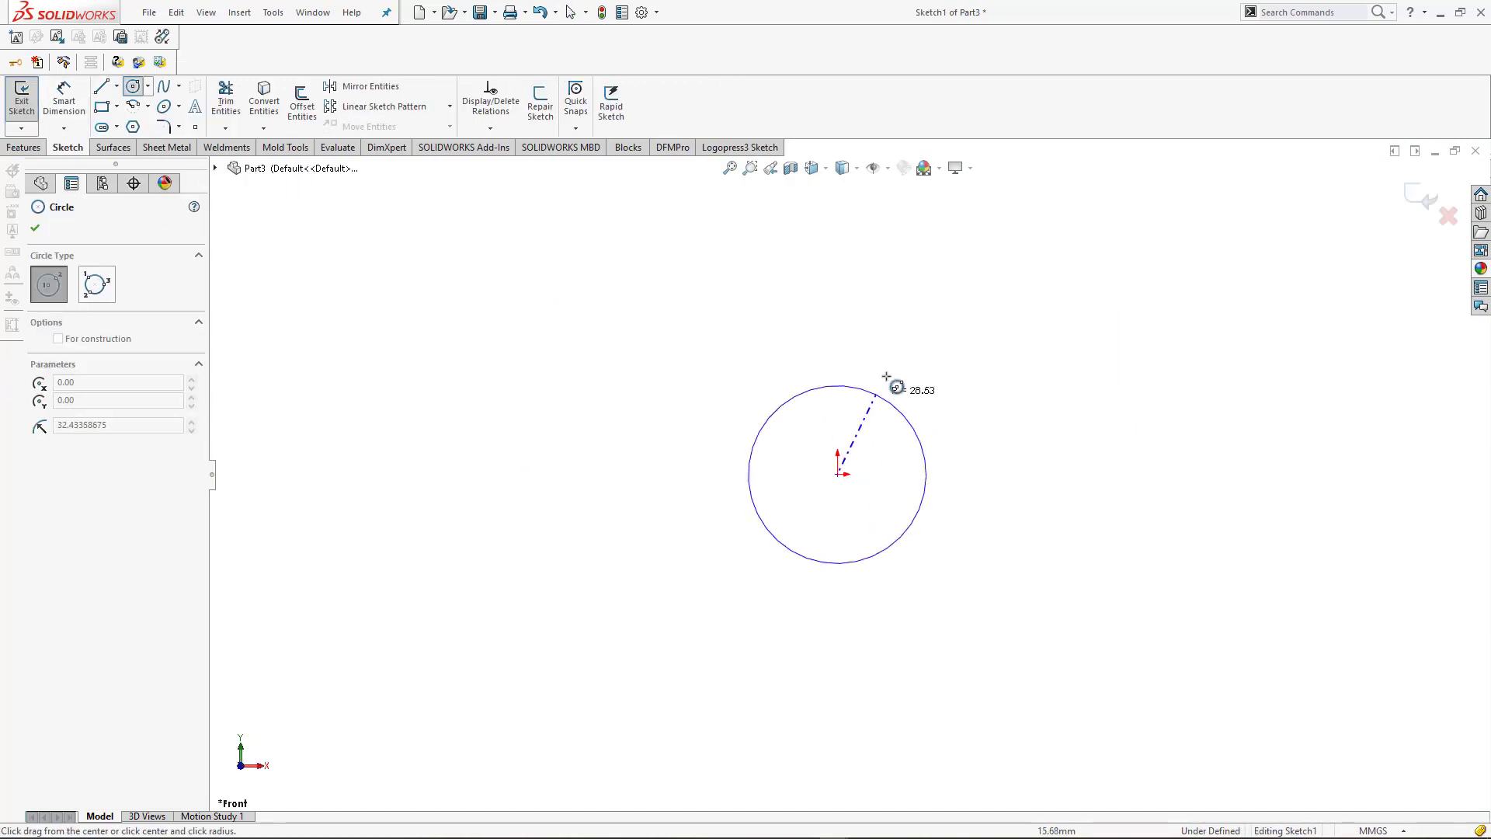
pyautogui.click(900, 372)
pyautogui.click(838, 468)
pyautogui.click(872, 394)
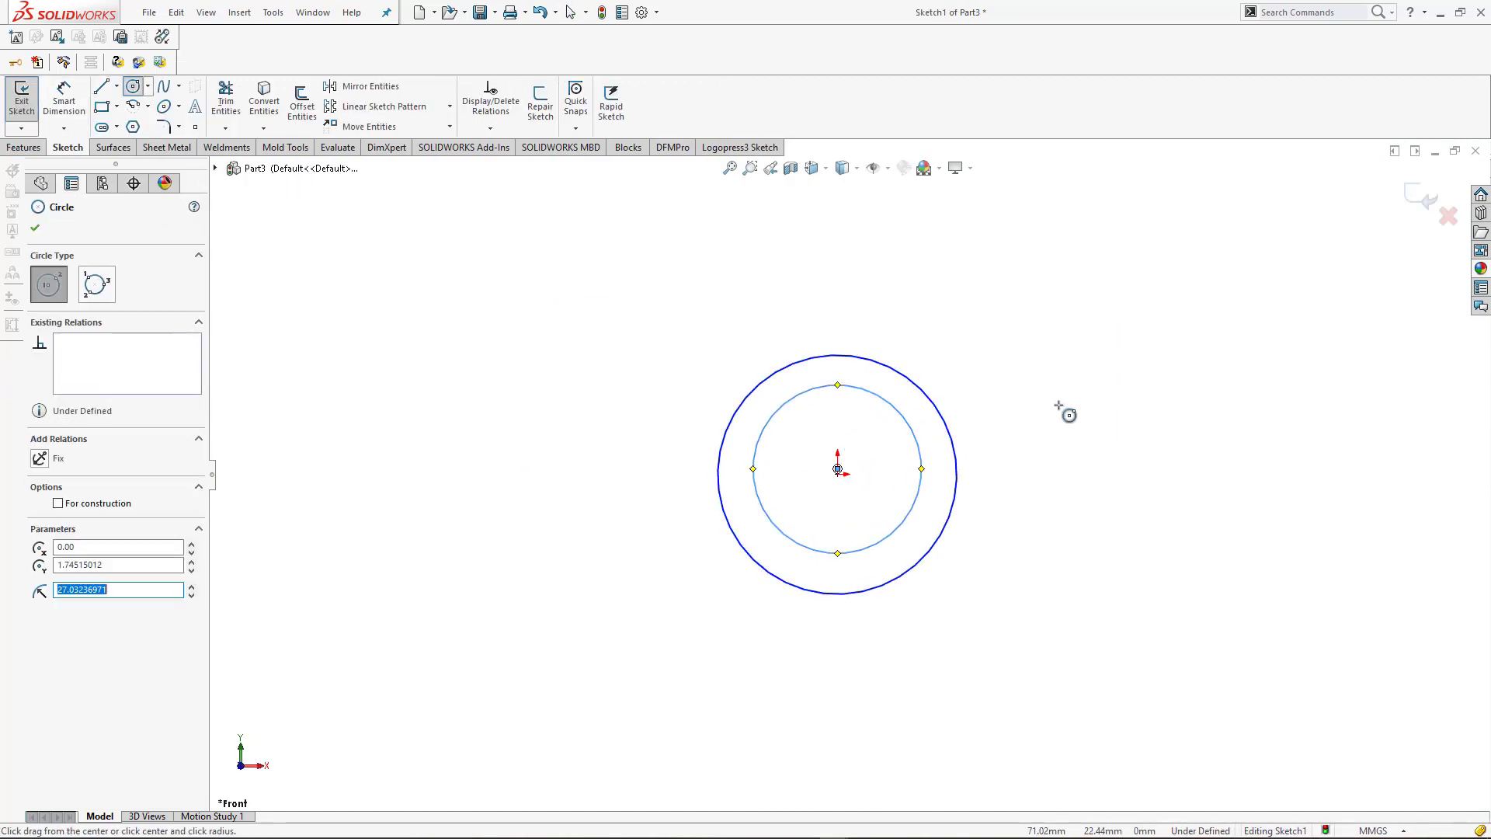
pyautogui.press('Escape')
# - Add a concentric relation between the two sketched circles
pyautogui.moveTo(1015, 422); pyautogui.dragTo(901, 513)
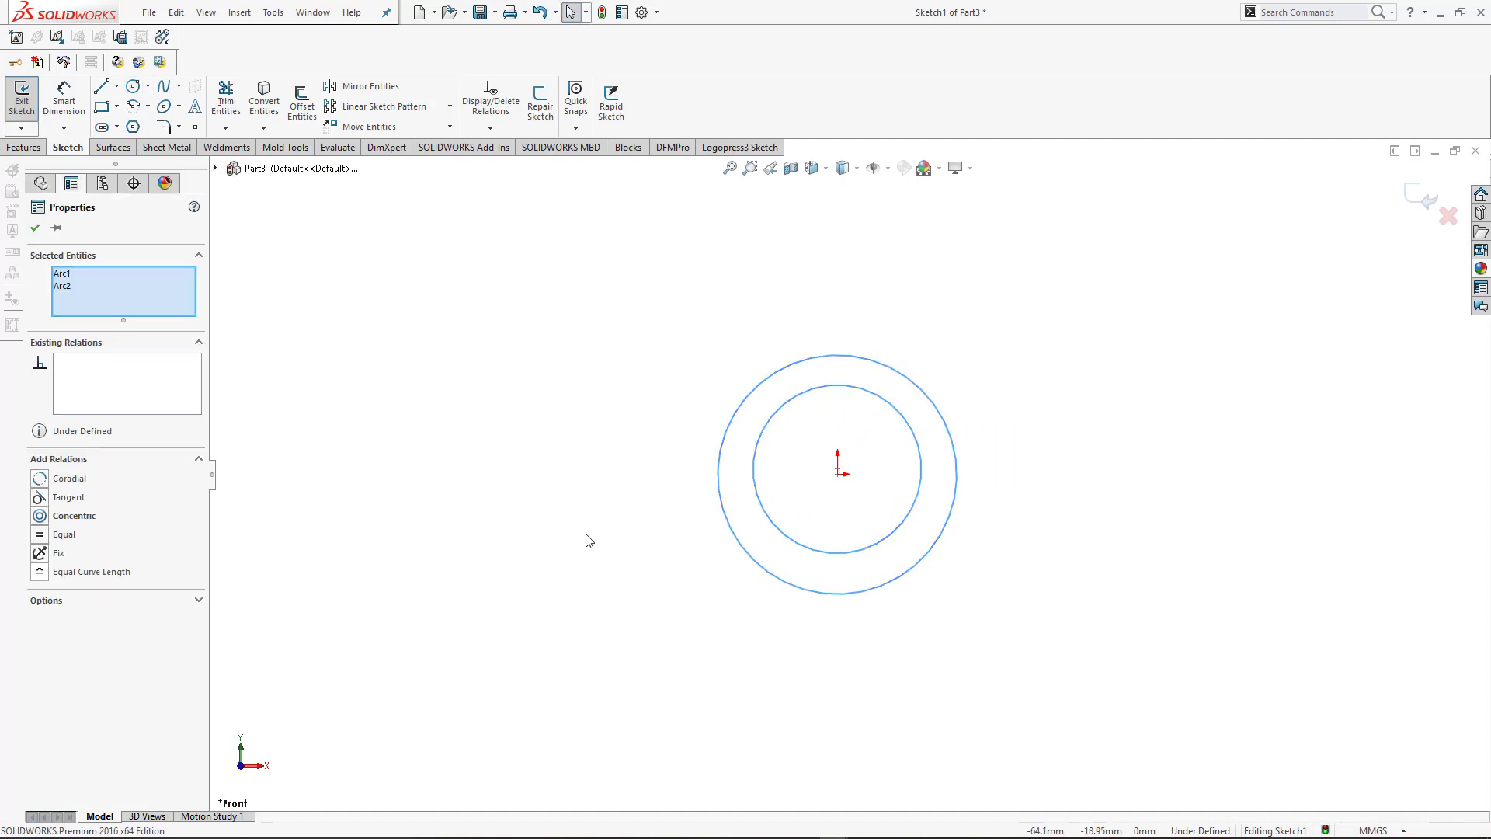
pyautogui.click(46, 522)
pyautogui.click(1175, 492)
# - Dimension the outer circle's diameter as 22 mm and the inner circle's diameter as 16 mm
pyautogui.moveTo(932, 350); pyautogui.dragTo(909, 252, button='right')
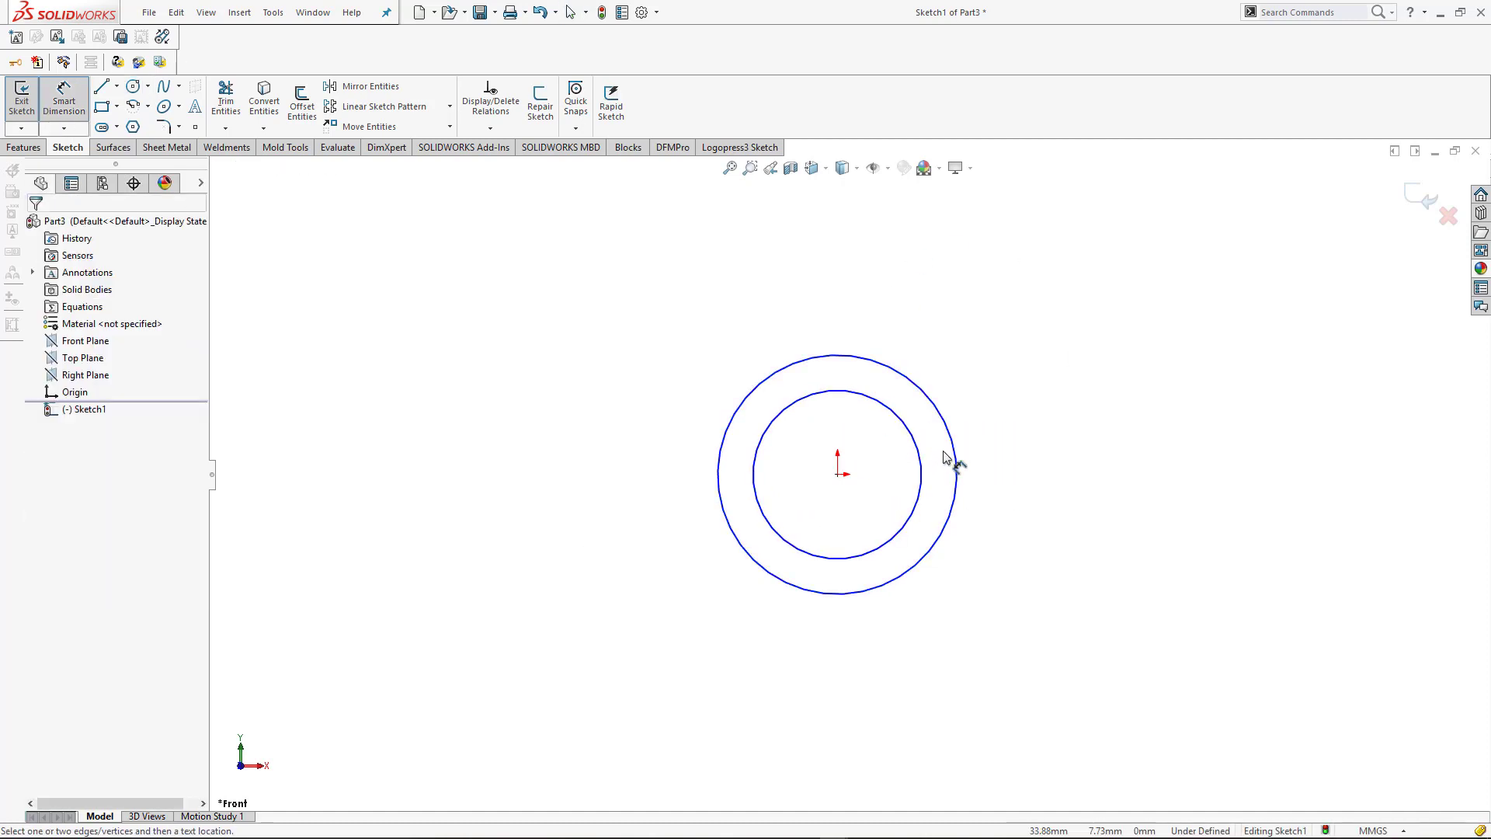
pyautogui.click(875, 588)
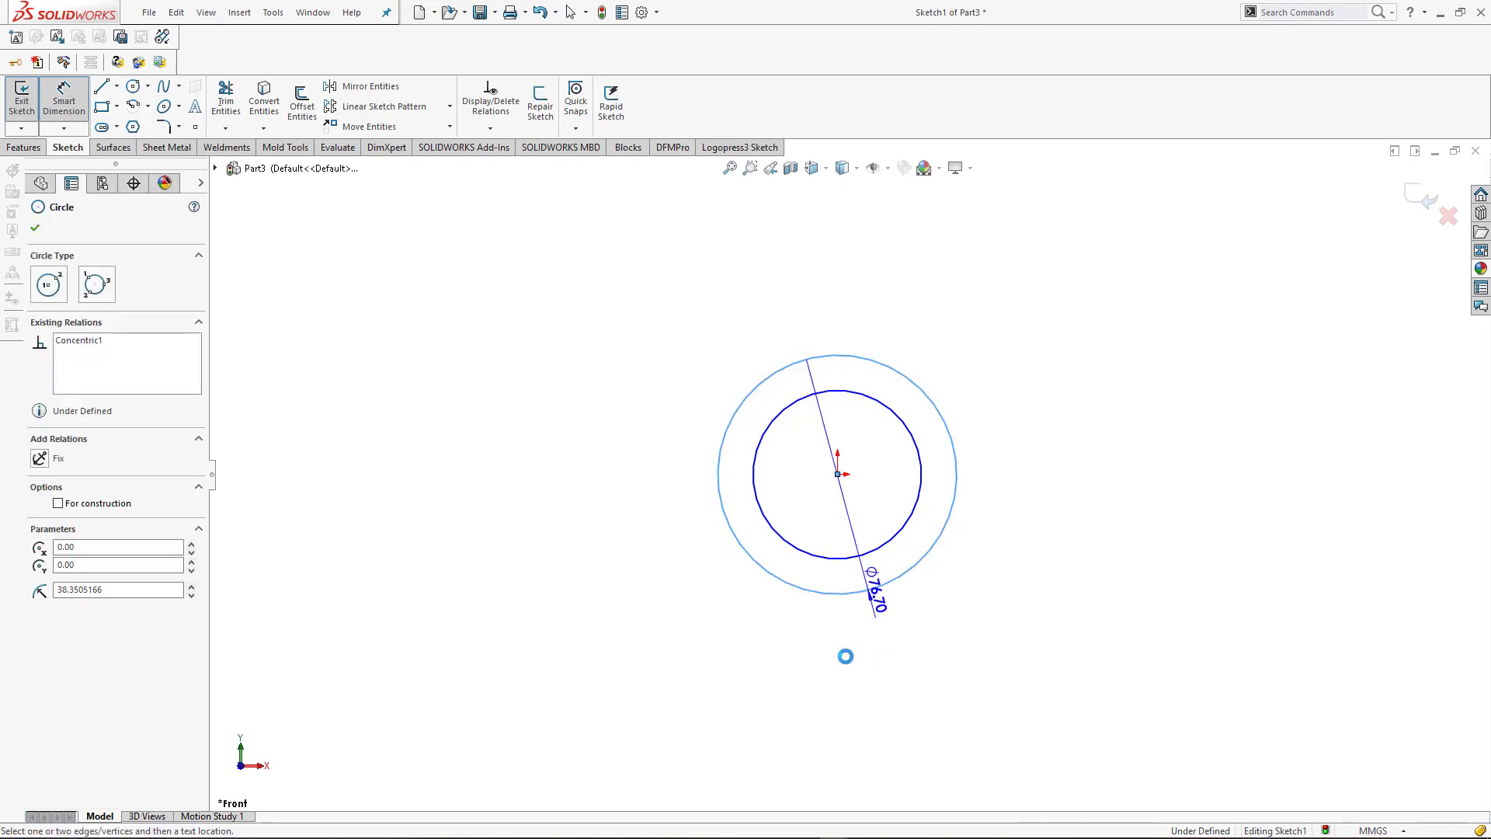
pyautogui.click(853, 665)
pyautogui.write('22')
pyautogui.press('Return')
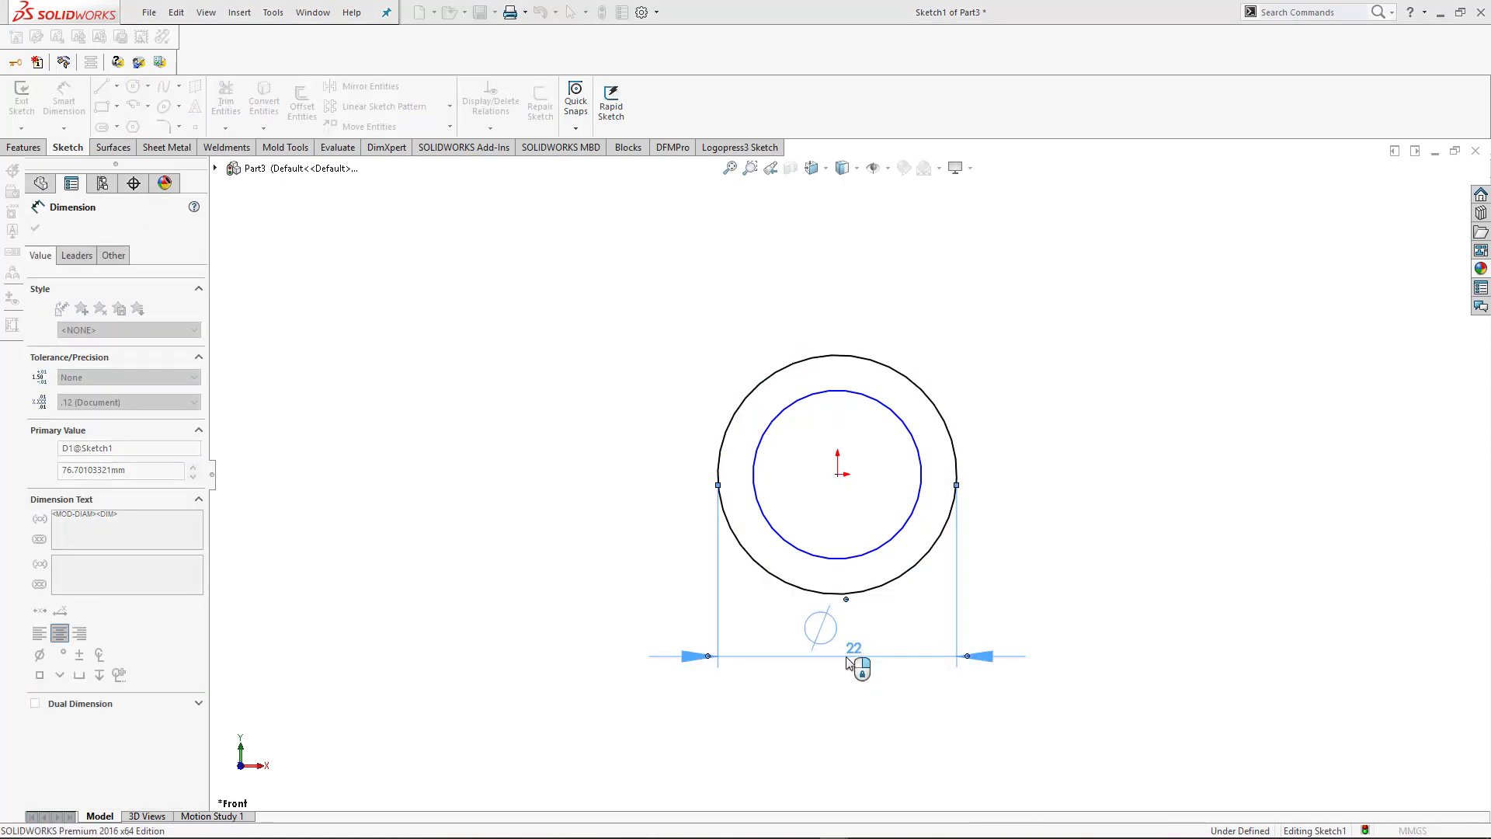
pyautogui.click(849, 559)
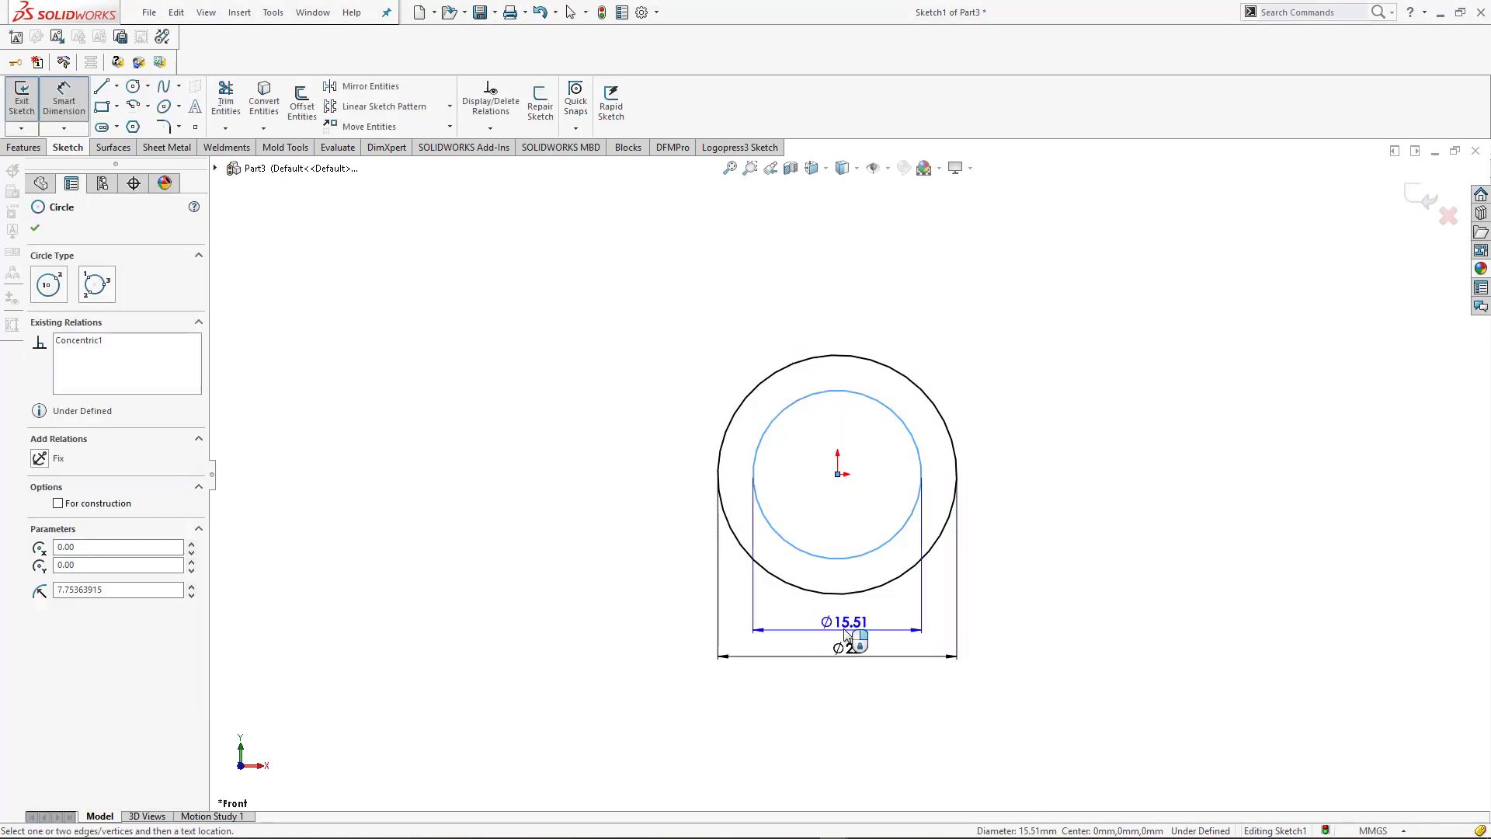
pyautogui.click(842, 628)
pyautogui.write('16')
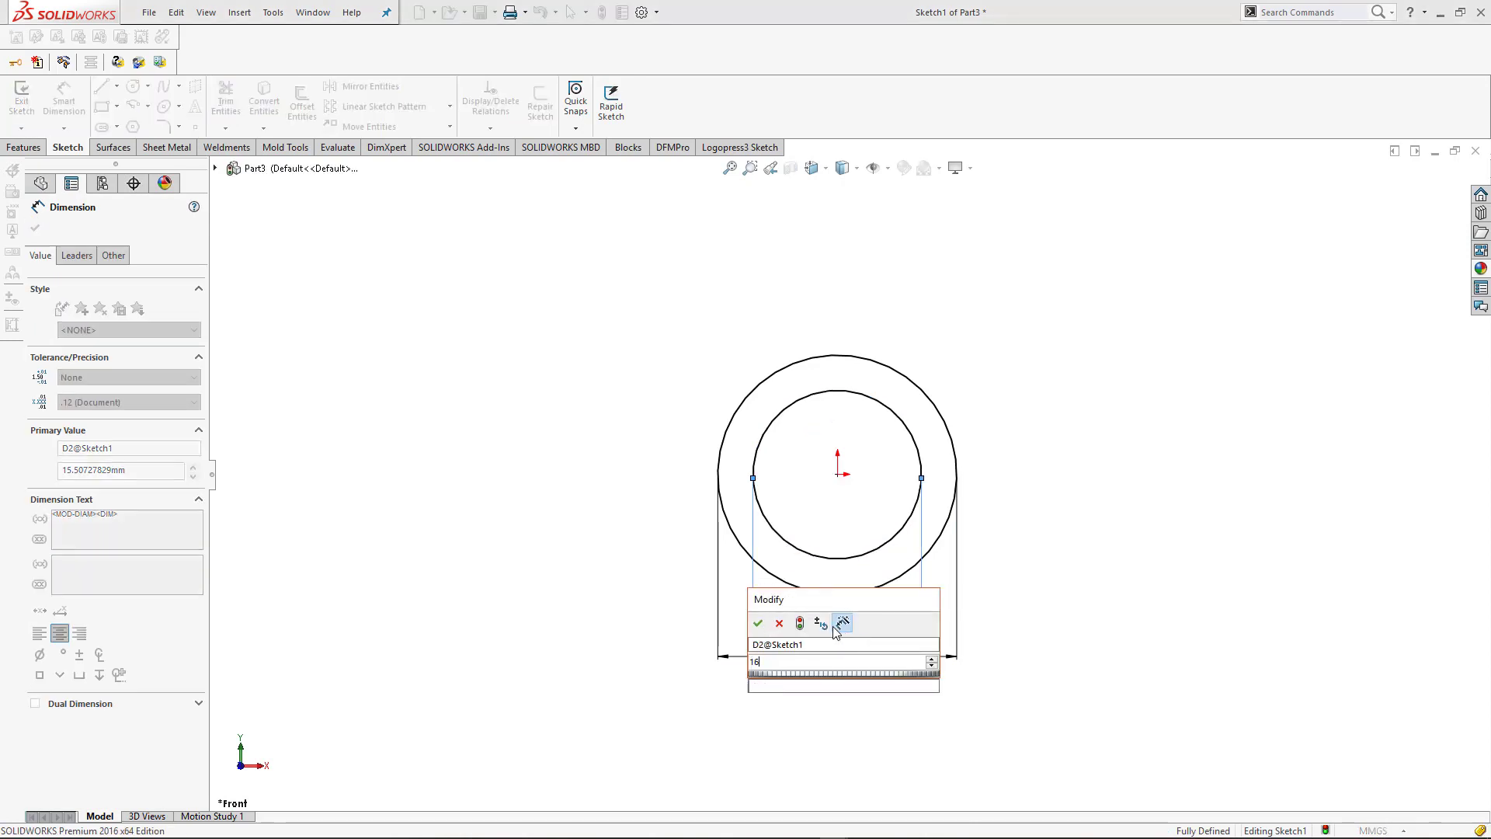
pyautogui.press('Return')
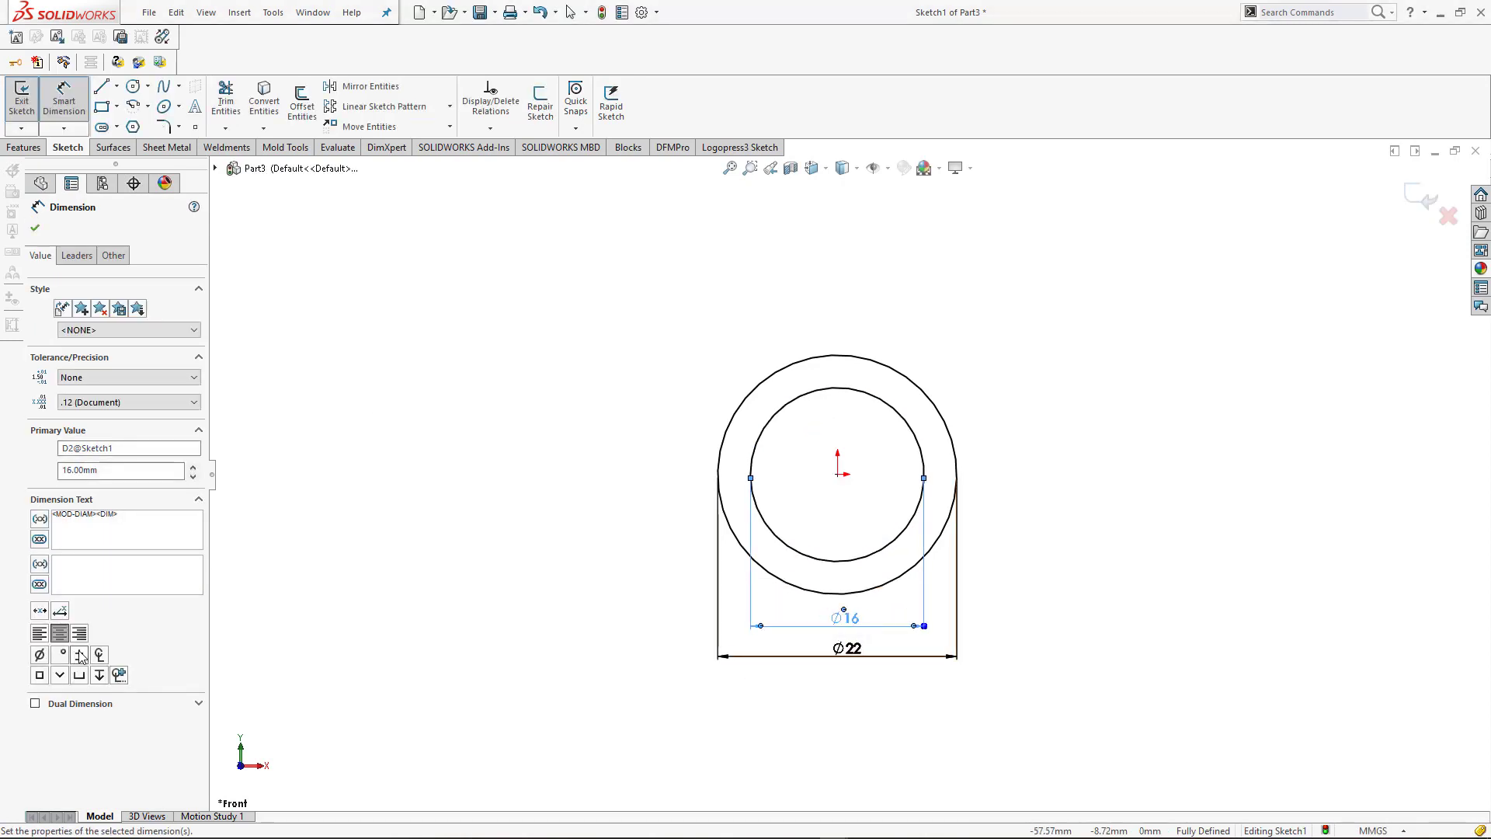
# - Add a plus/minus symbol to the inner circle's diameter dimension text and exit the sketch
pyautogui.click(90, 378)
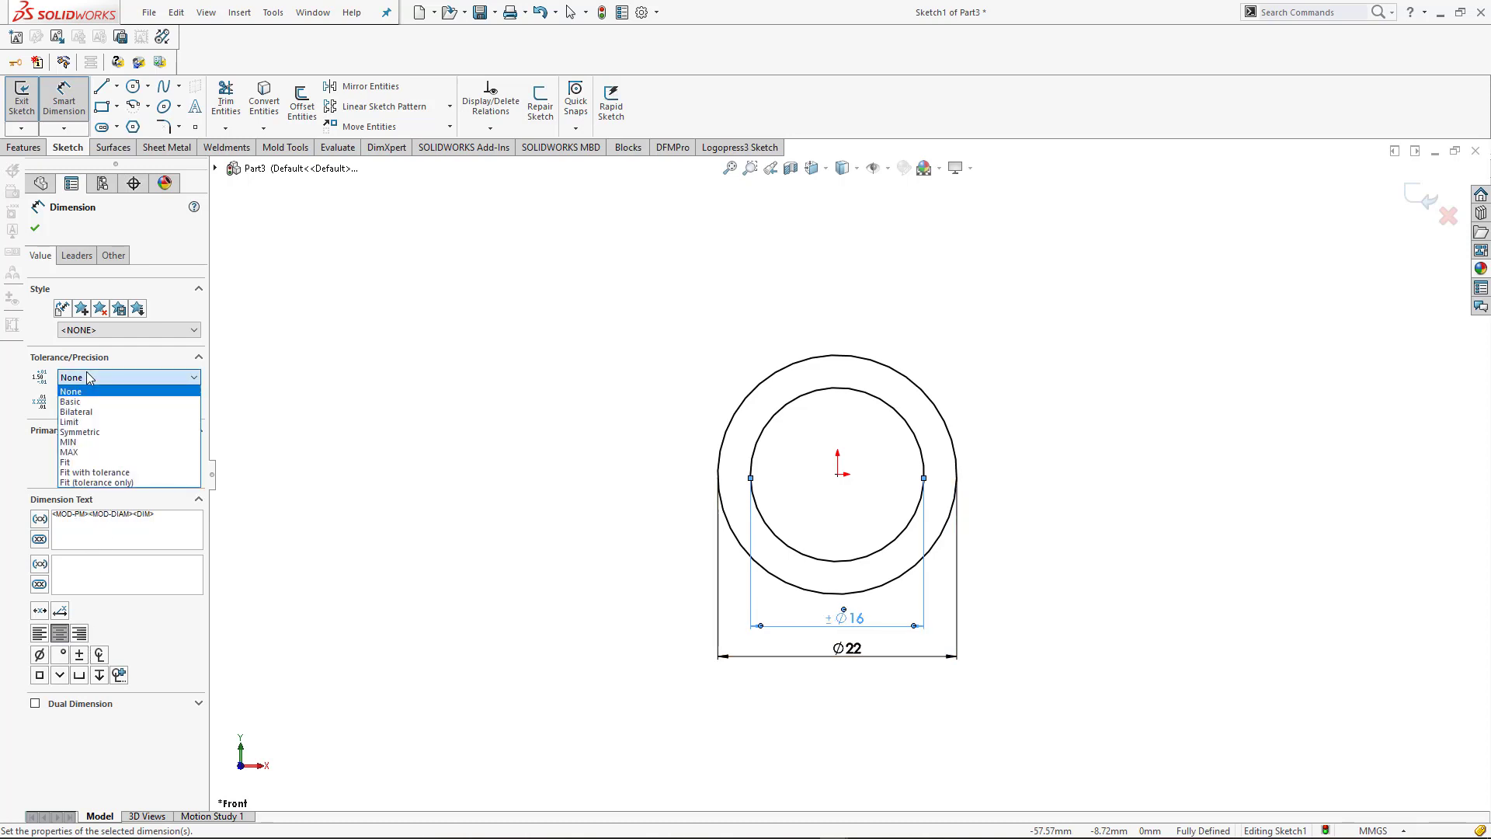
pyautogui.click(338, 398)
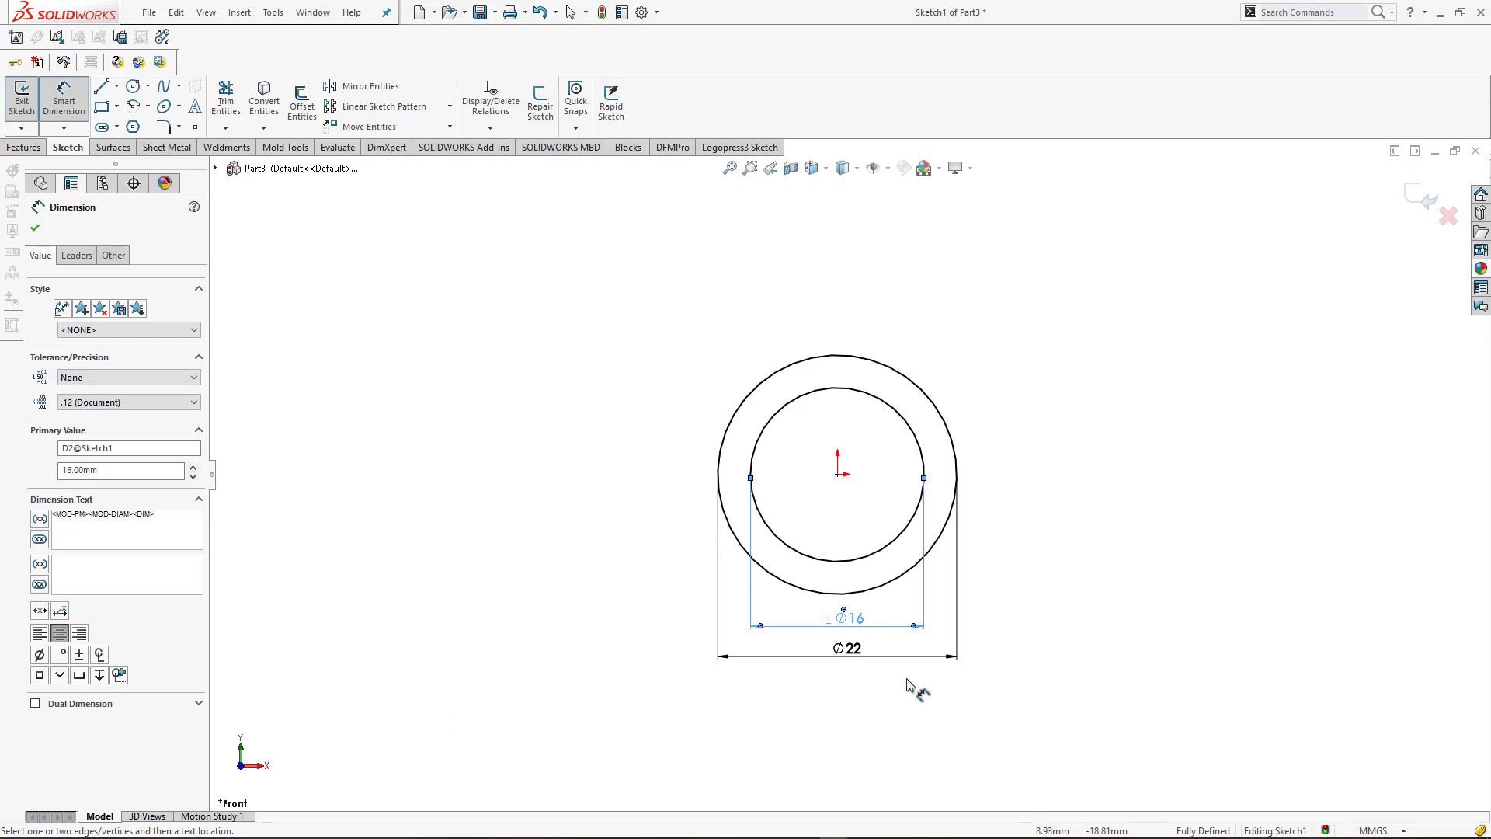
pyautogui.click(871, 659)
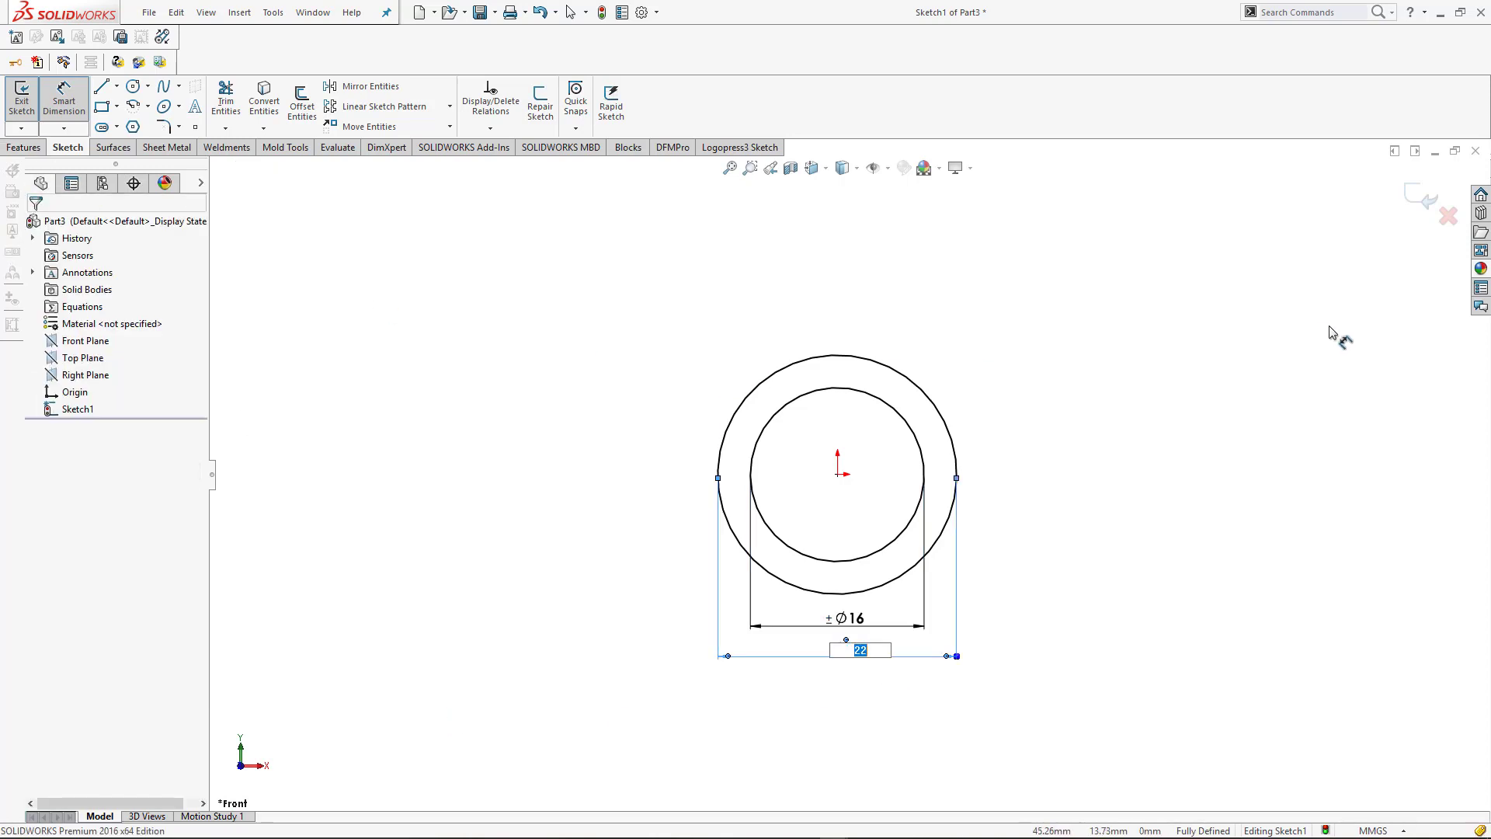
pyautogui.click(1423, 199)
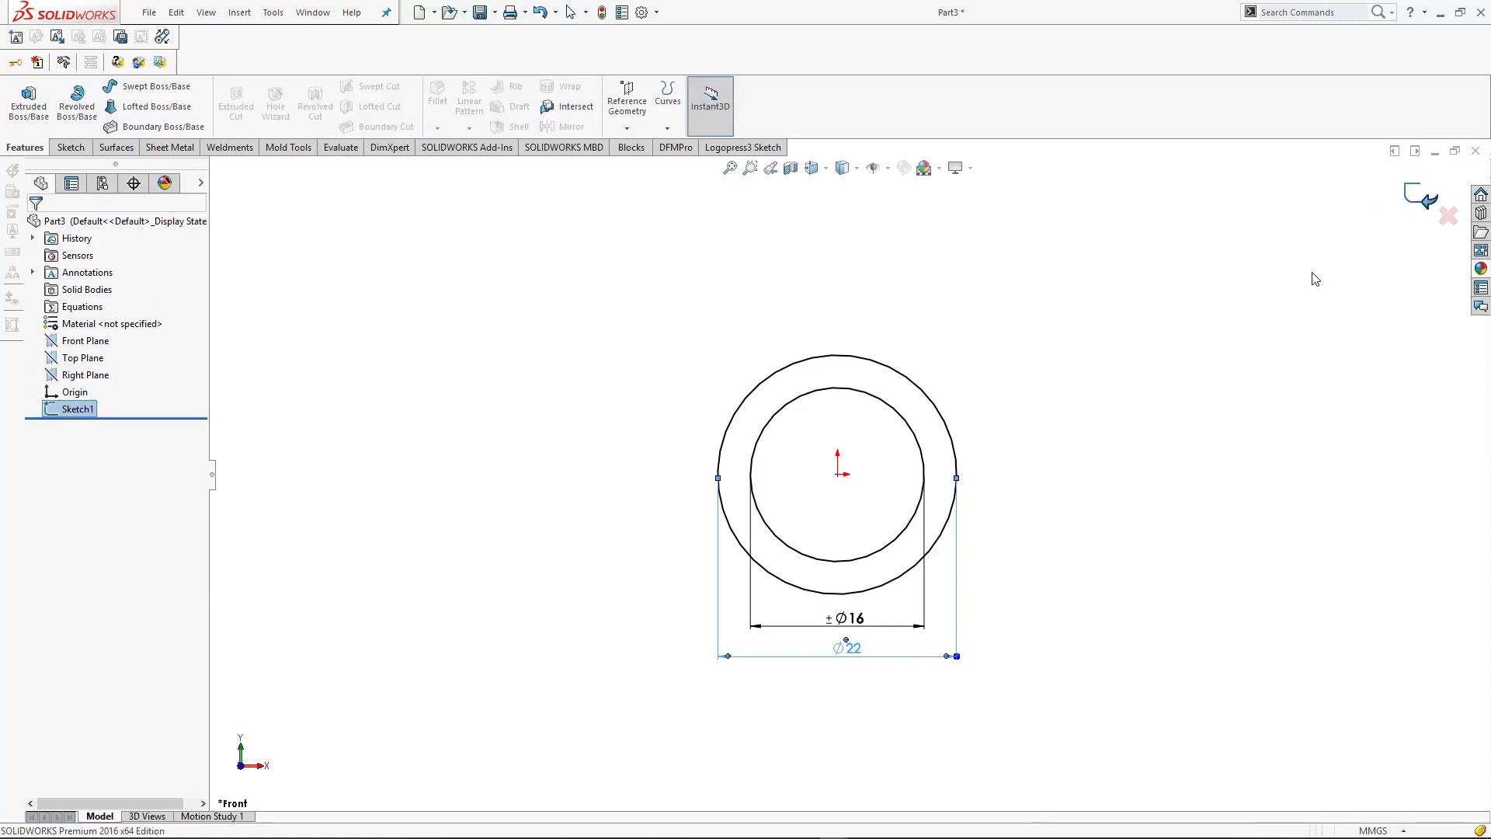
# - Extrude the ring sketch as a blind boss to a depth of 30 mm
pyautogui.hotkey('ctrl', '7')
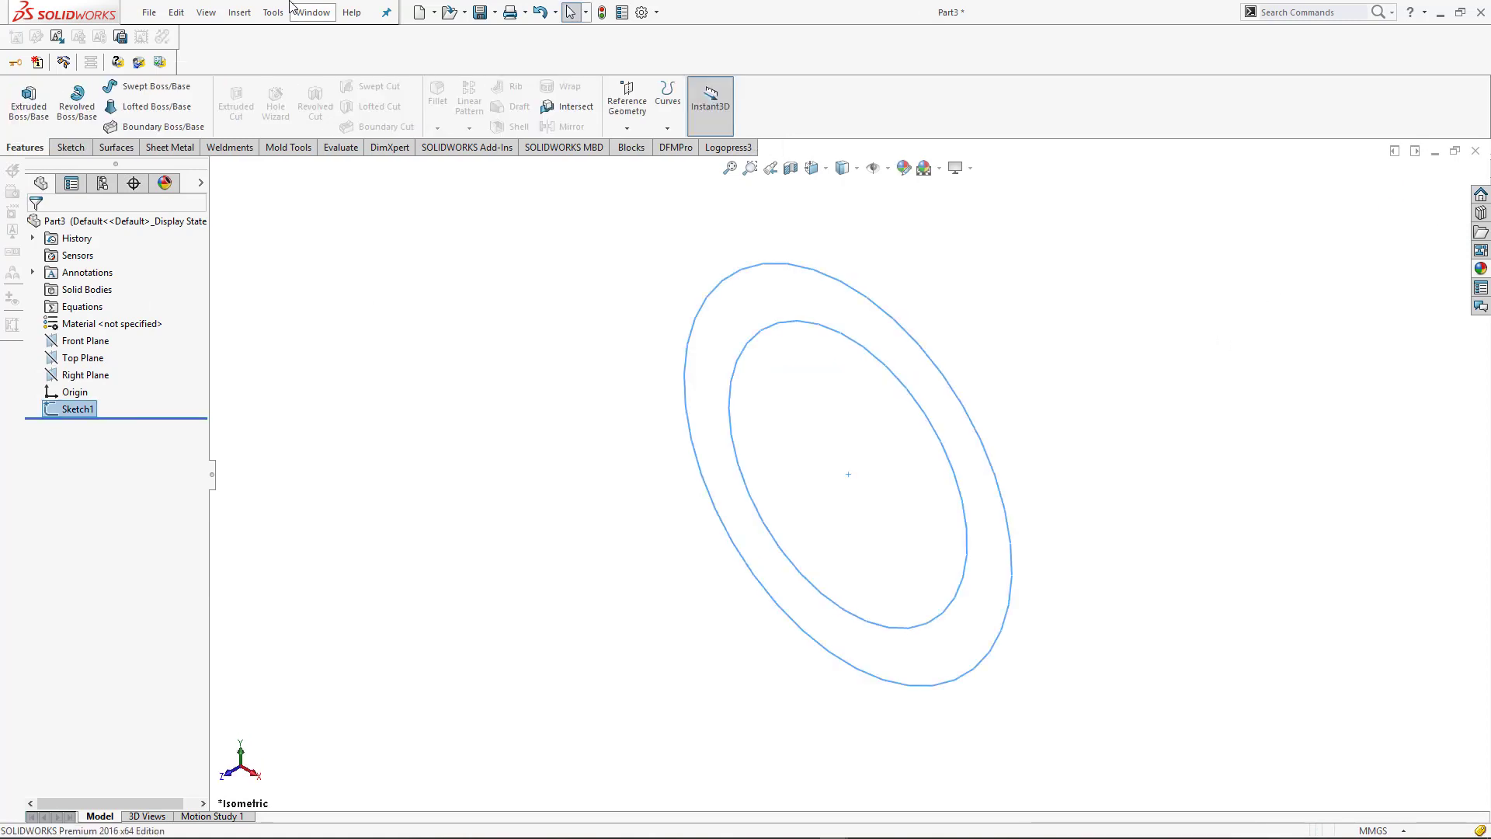
pyautogui.click(29, 100)
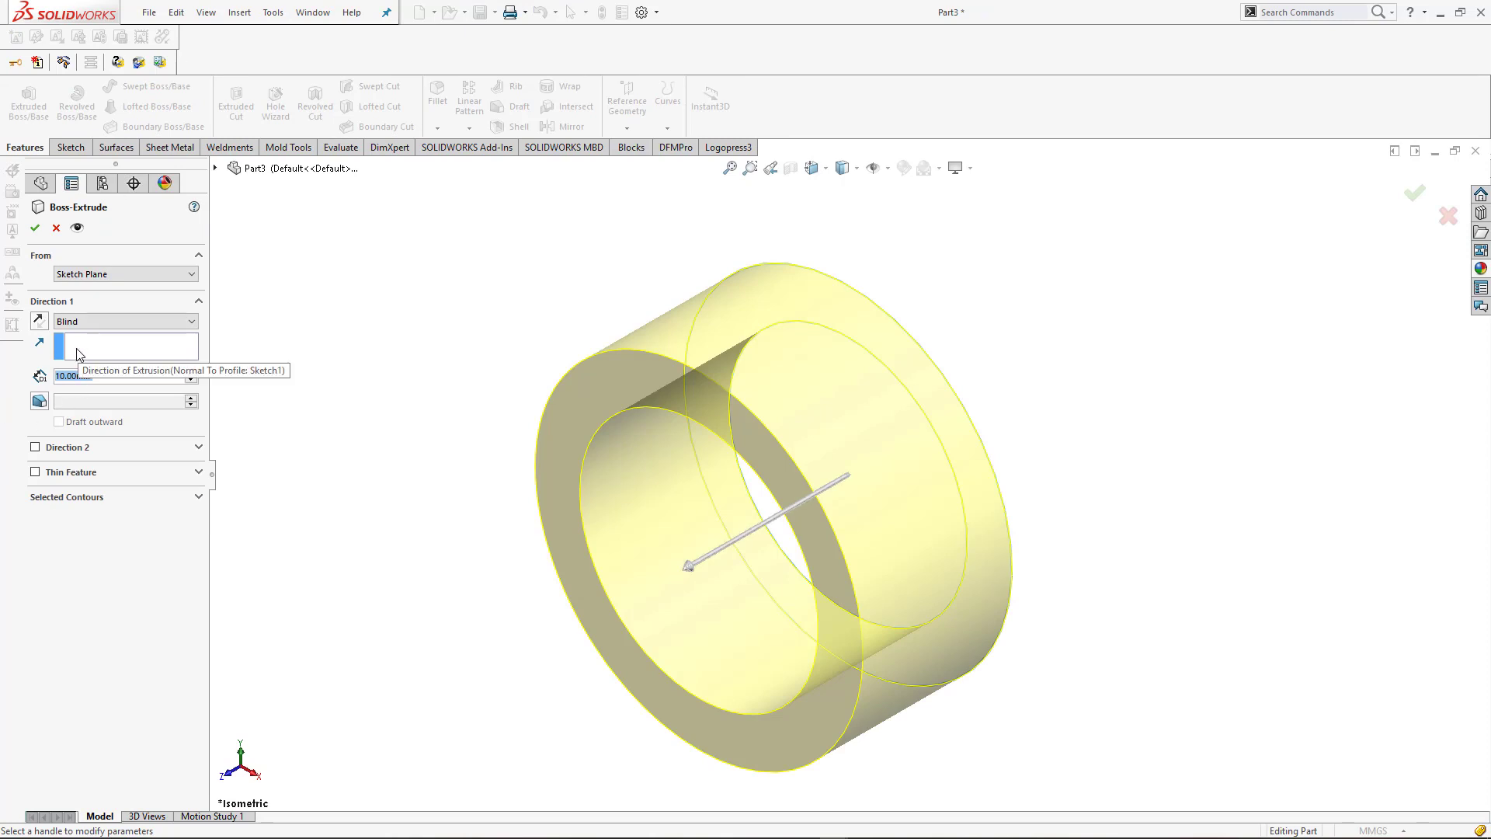
pyautogui.write('30')
pyautogui.press('Return')
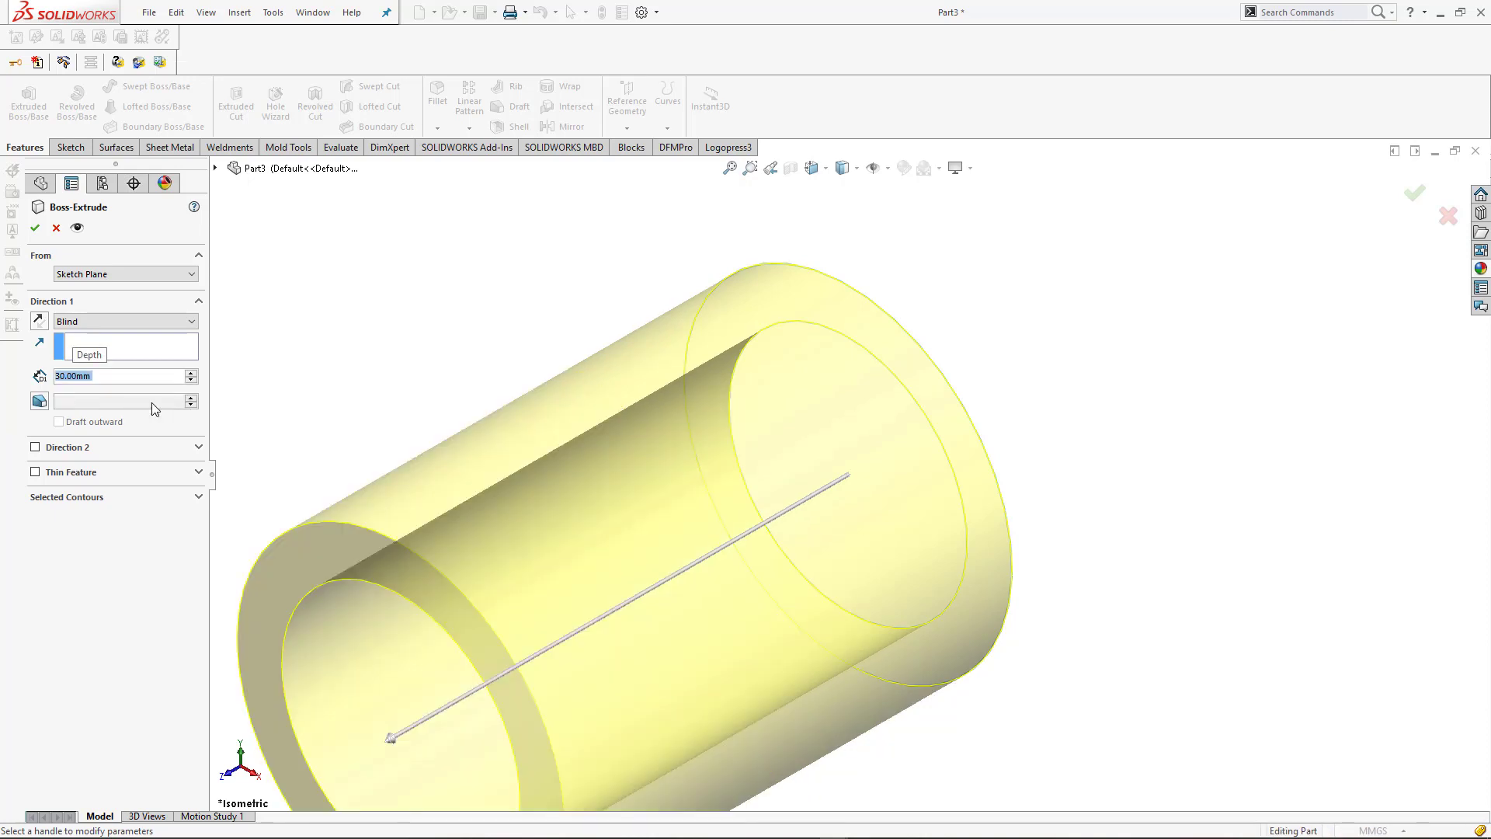
pyautogui.click(35, 228)
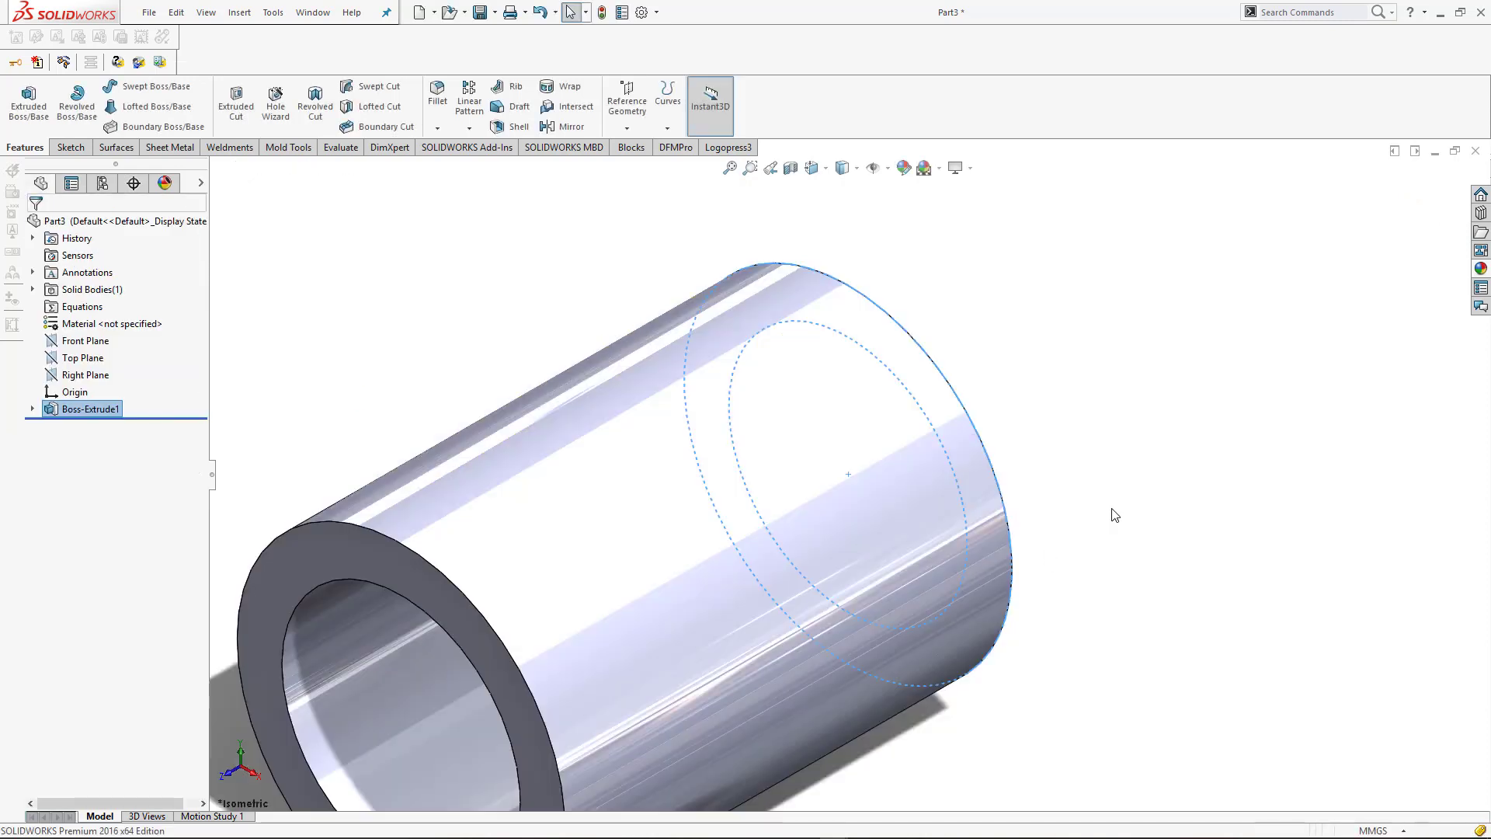
pyautogui.click(1148, 541)
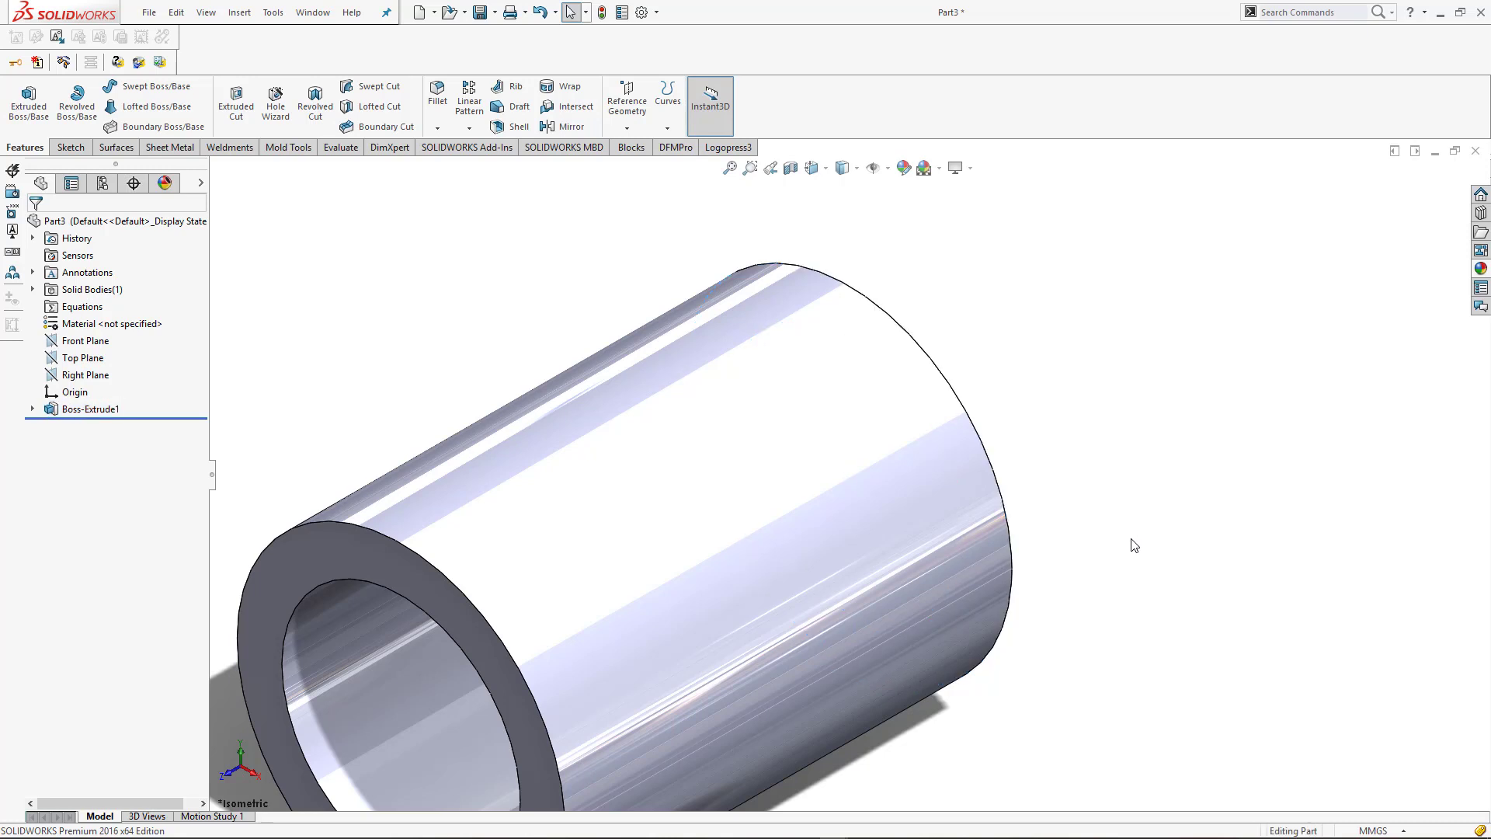
pyautogui.press('z')
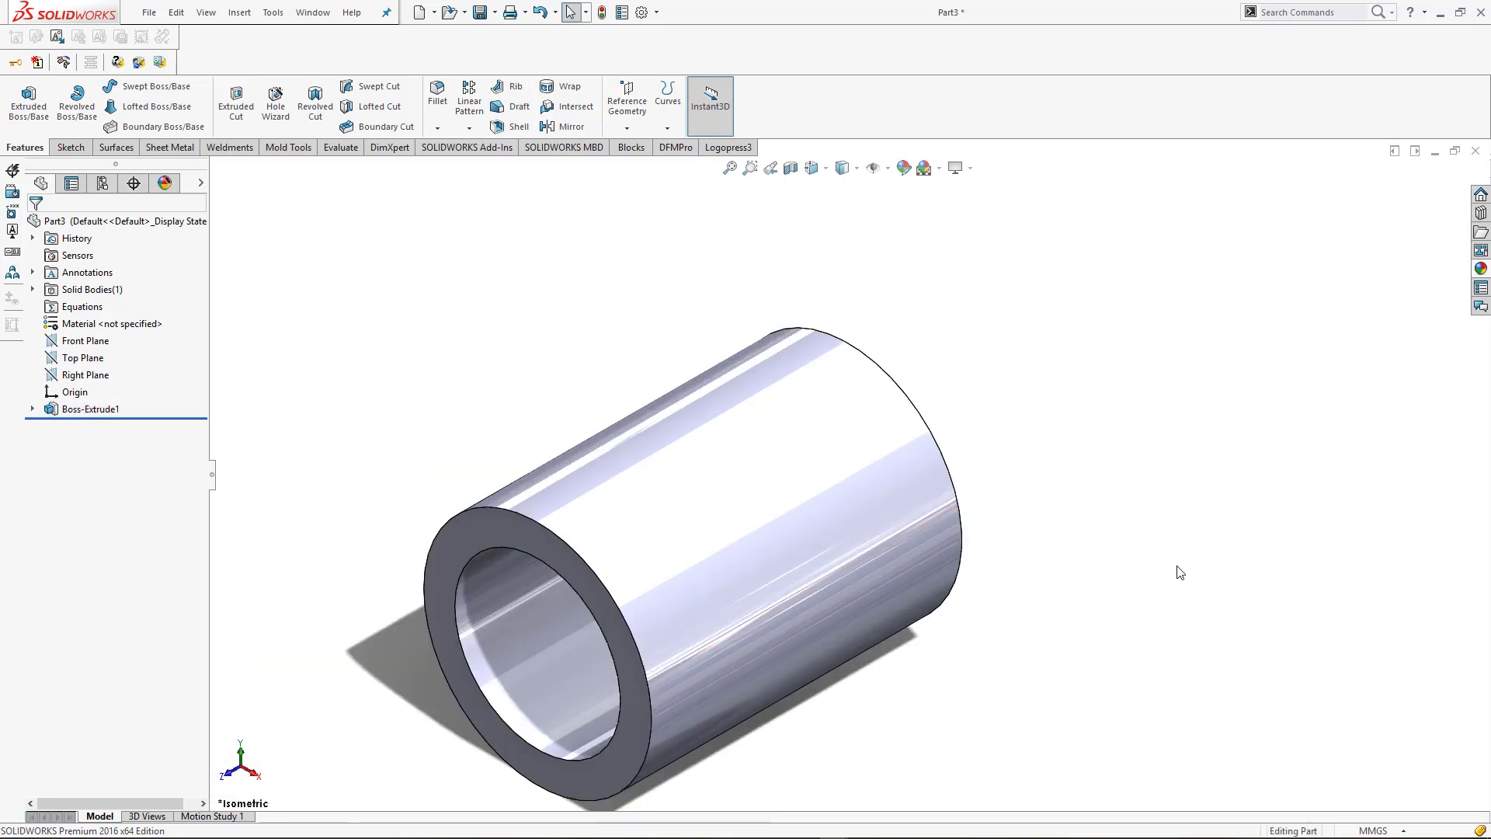
# - Chamfer the inner edges at both ends of the sleeve with a 1.5 mm distance and a 45-degree angle
pyautogui.click(439, 128)
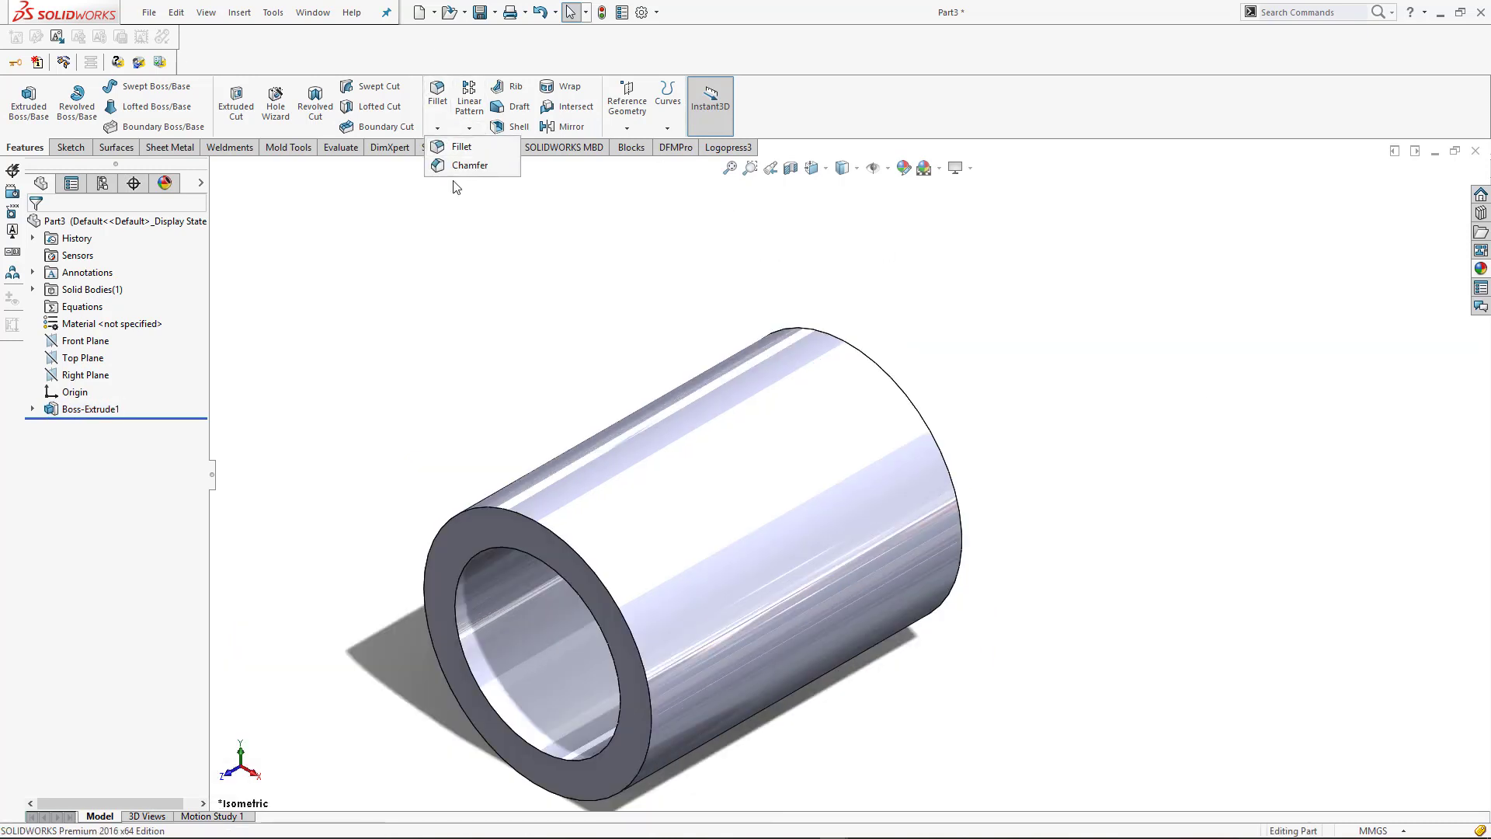
pyautogui.click(466, 166)
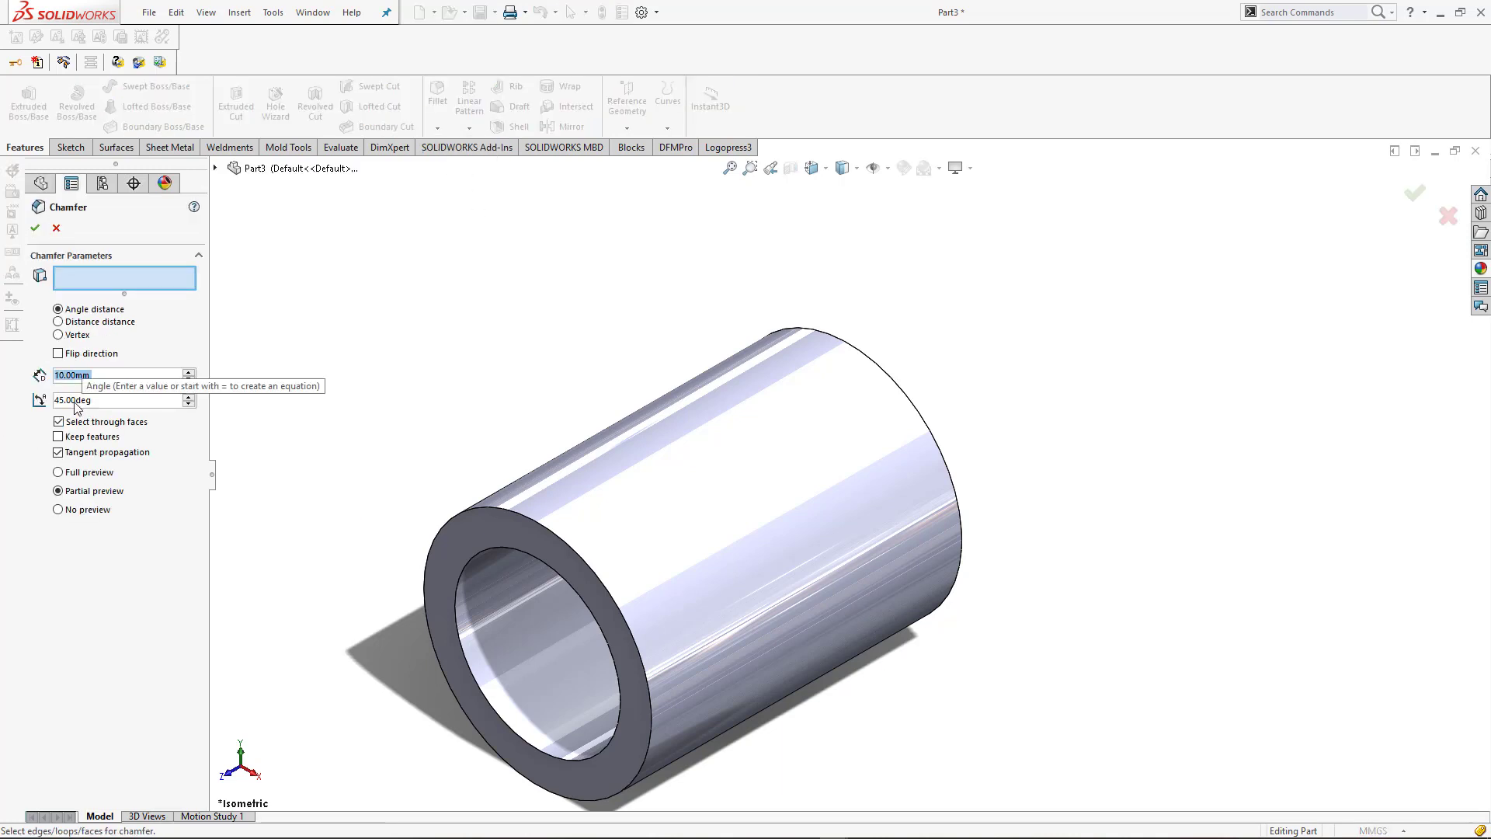
pyautogui.write('1.5')
pyautogui.press('Return')
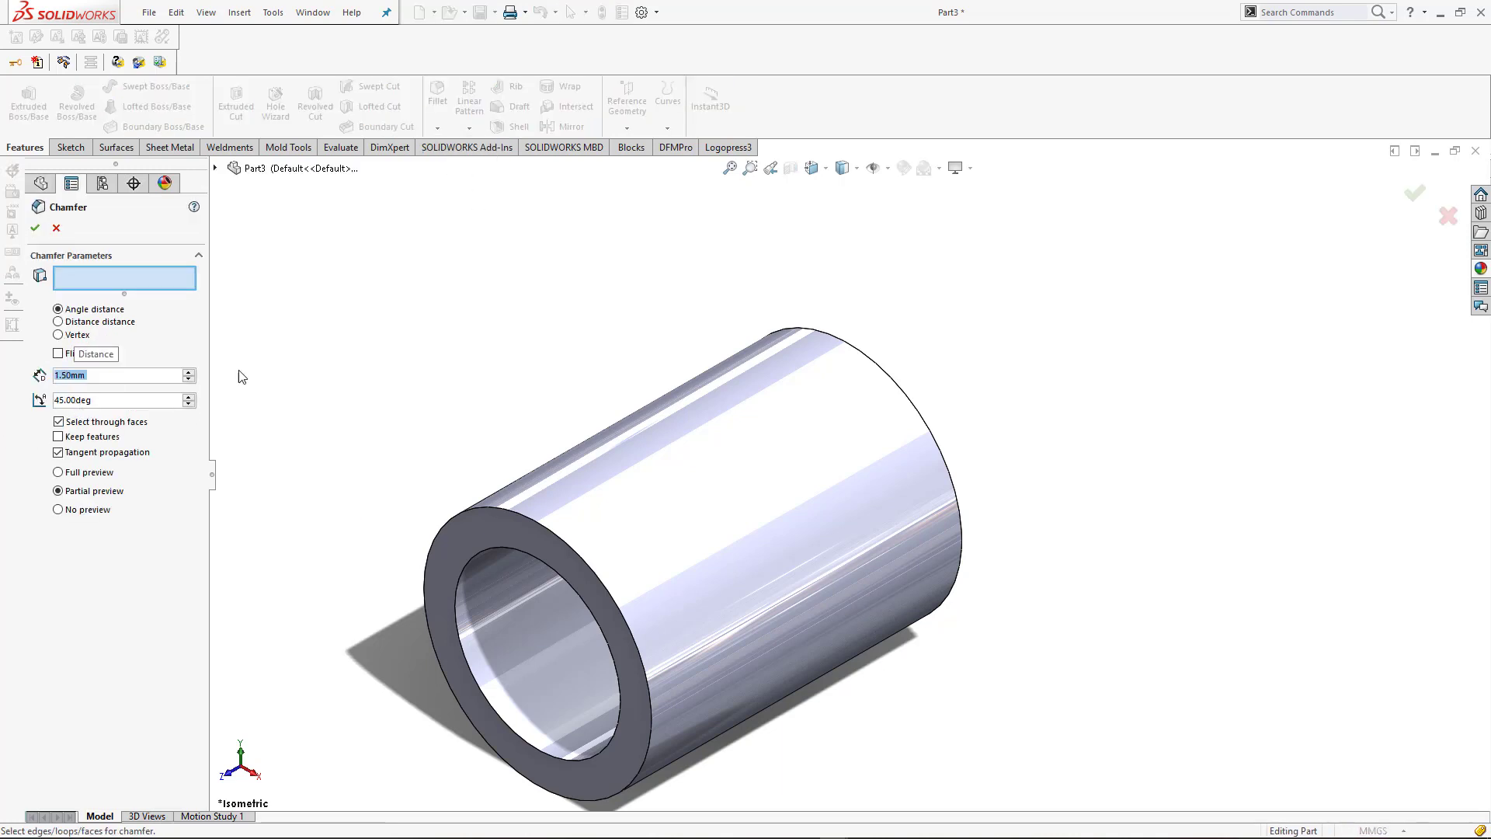
pyautogui.click(469, 666)
pyautogui.moveTo(1032, 632); pyautogui.dragTo(857, 621, button='middle')
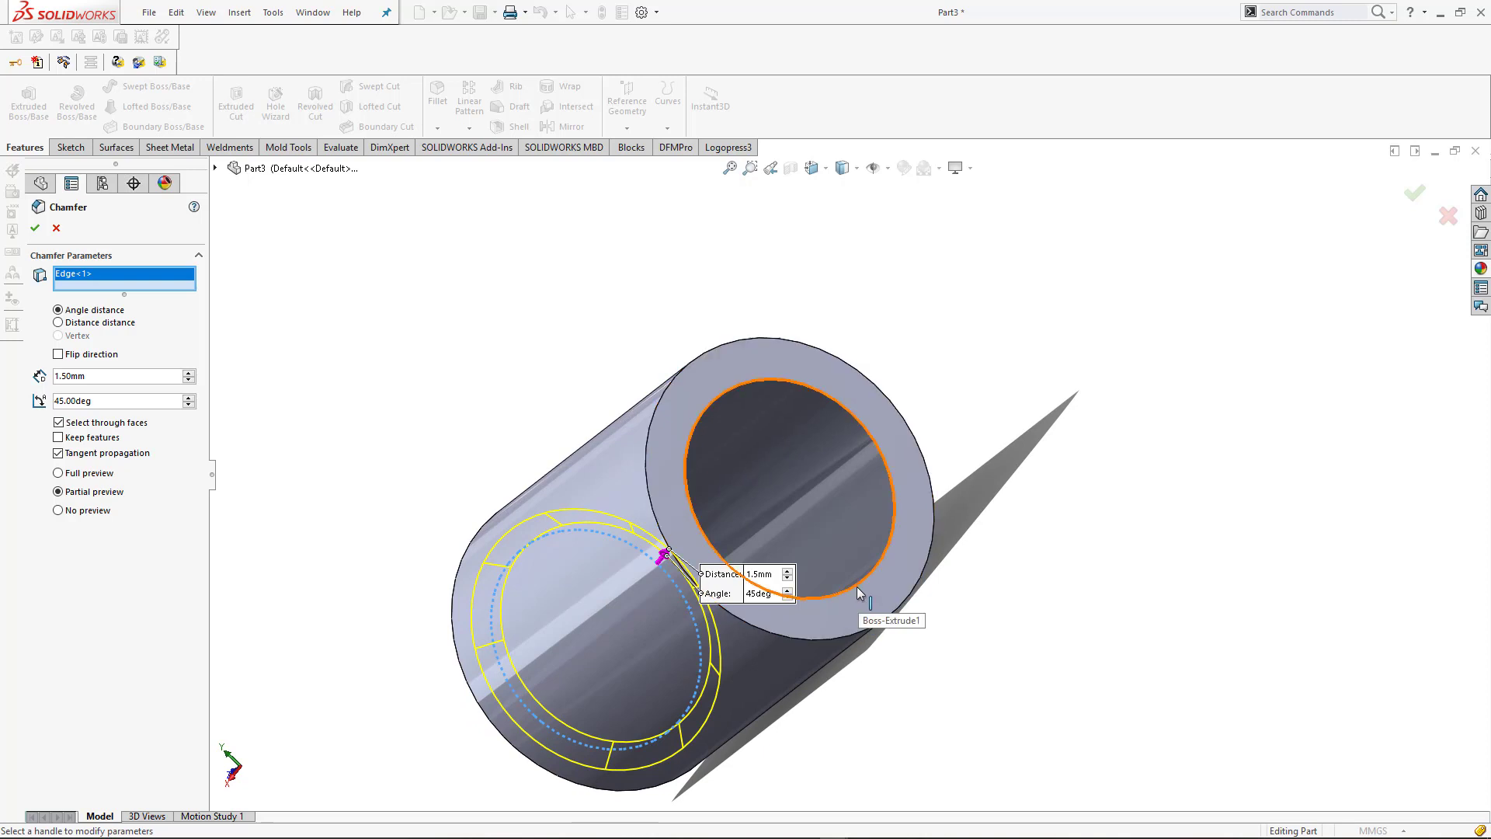
pyautogui.click(856, 586)
pyautogui.click(33, 225)
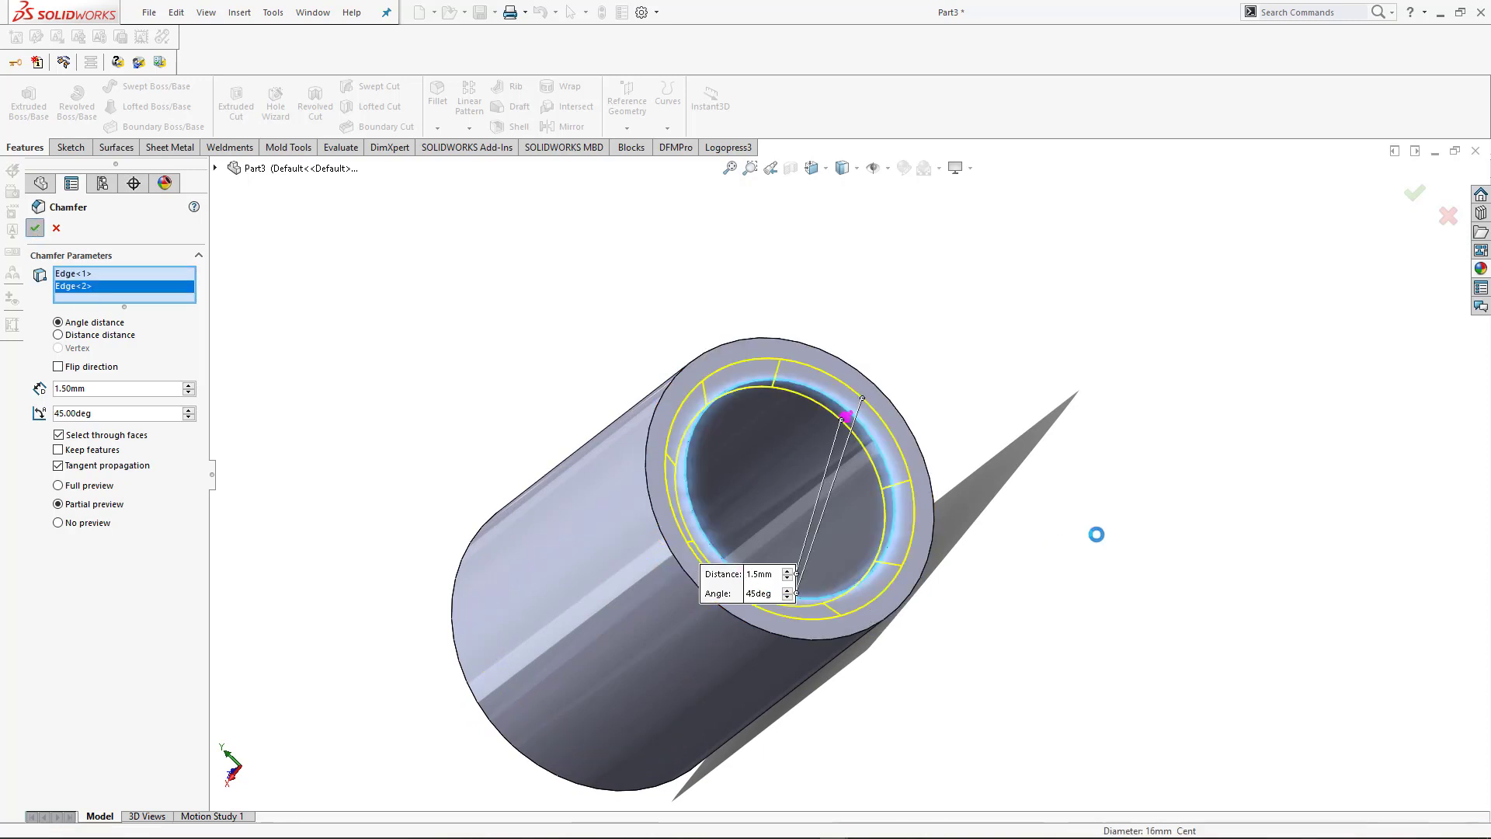
pyautogui.hotkey('ctrl', '7')
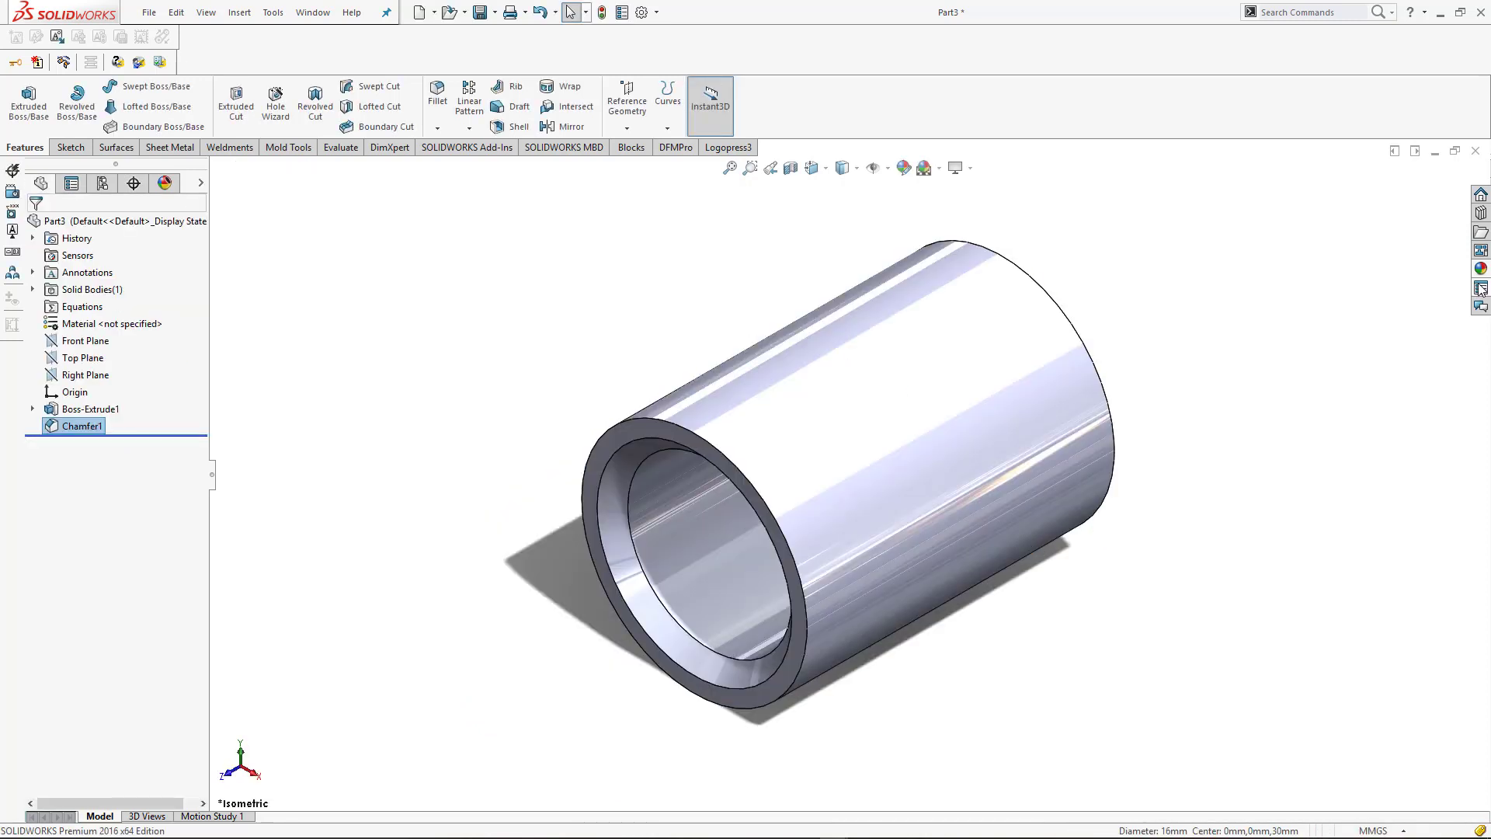
# - Apply a steel appearance to the sleeve's extruded body and save the part as disk
pyautogui.click(1482, 268)
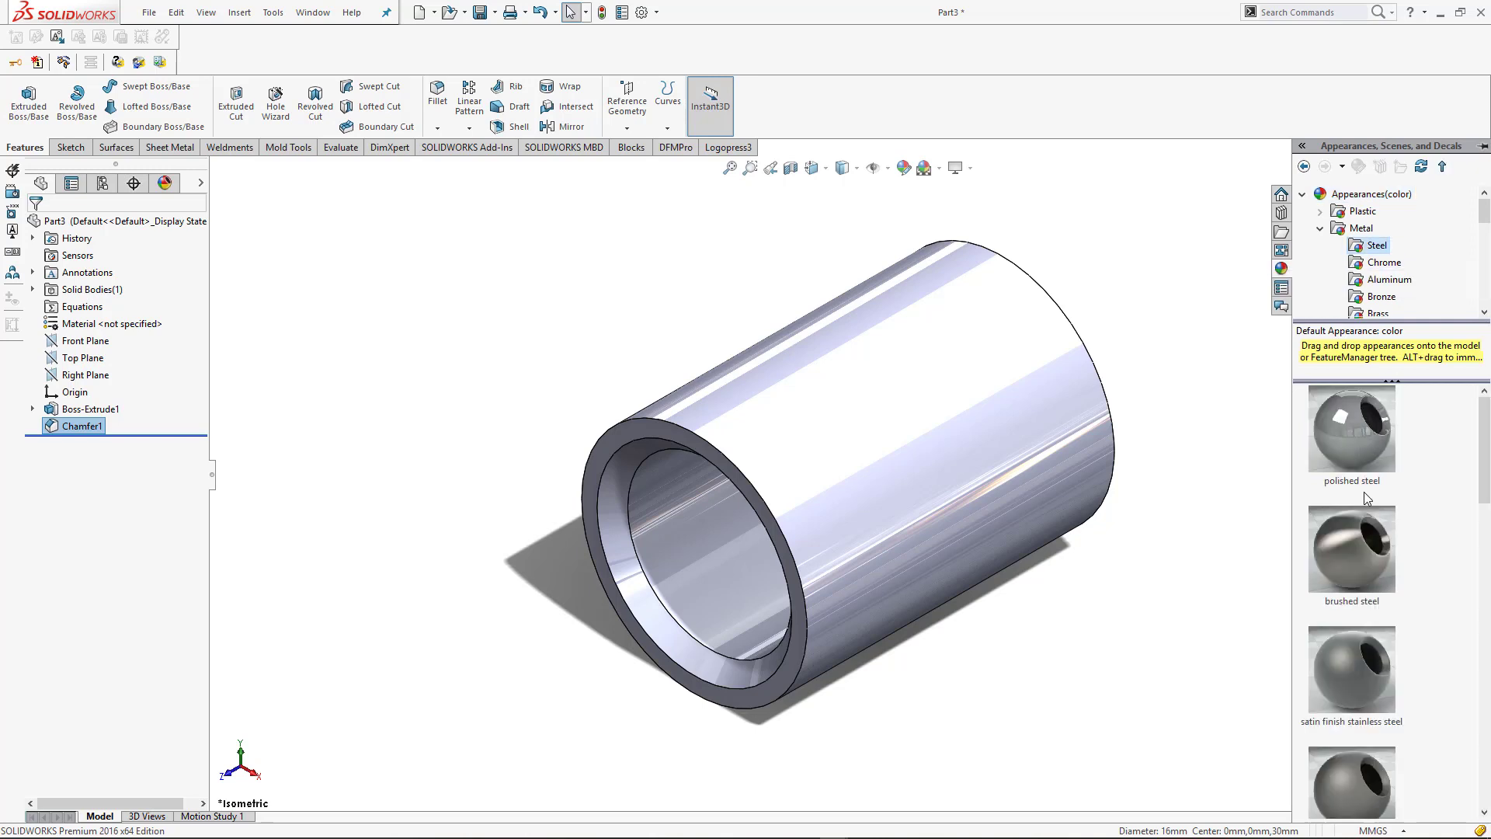
pyautogui.moveTo(1364, 492); pyautogui.dragTo(981, 421)
pyautogui.click(1002, 433)
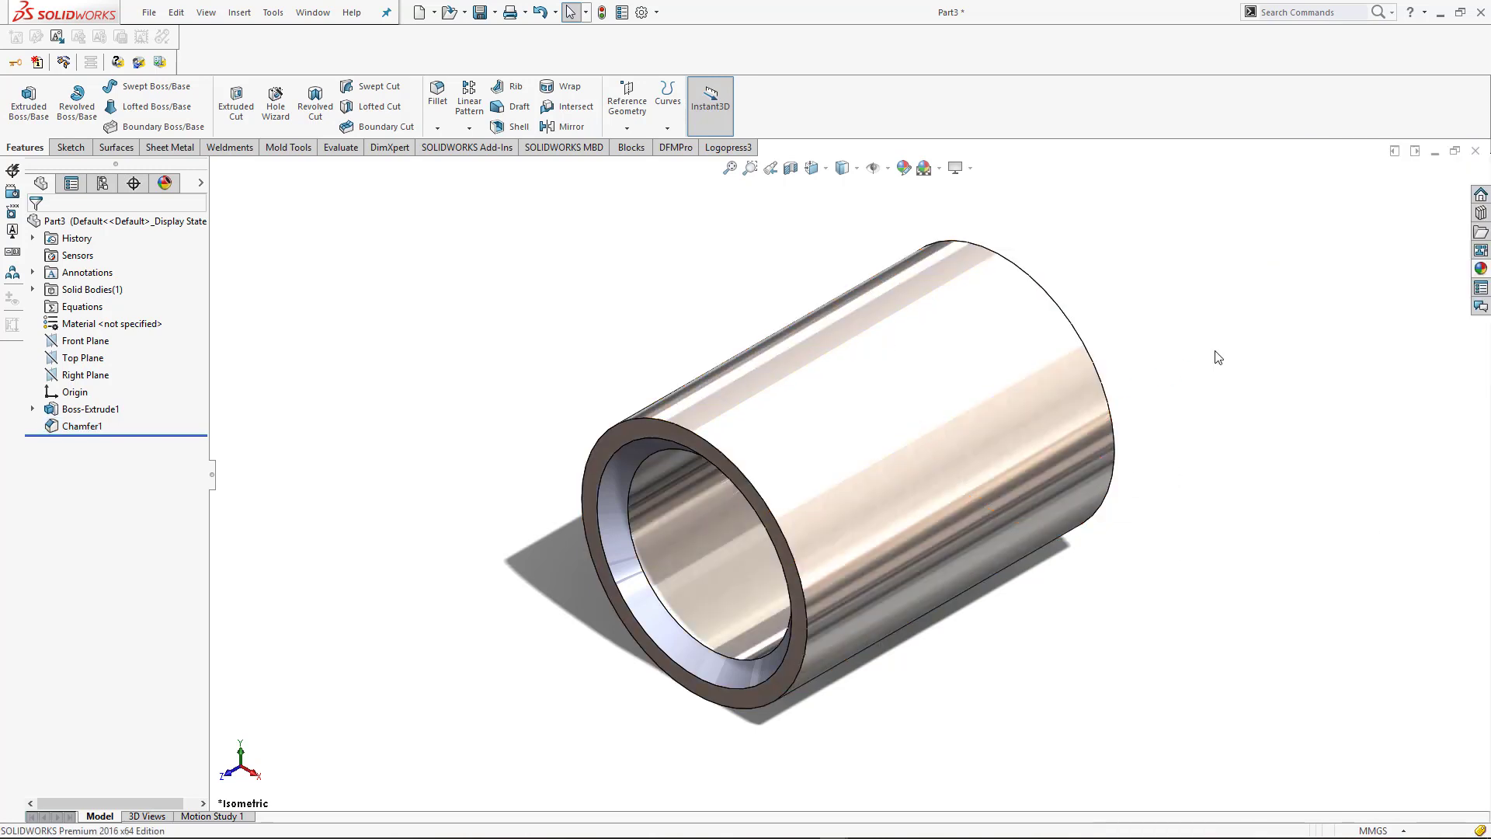
pyautogui.hotkey('ctrl', 's')
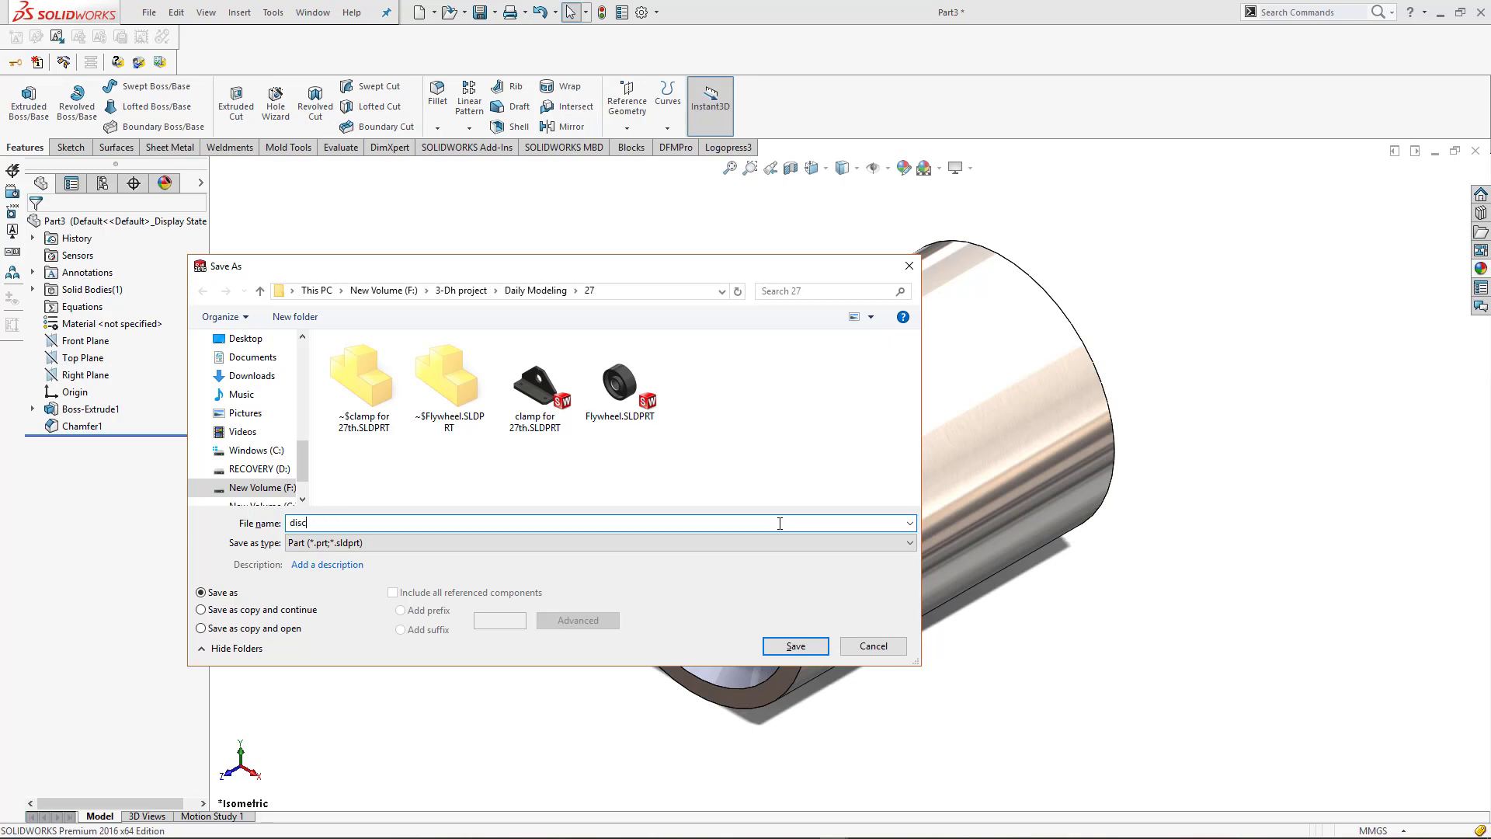
pyautogui.press('Escape')
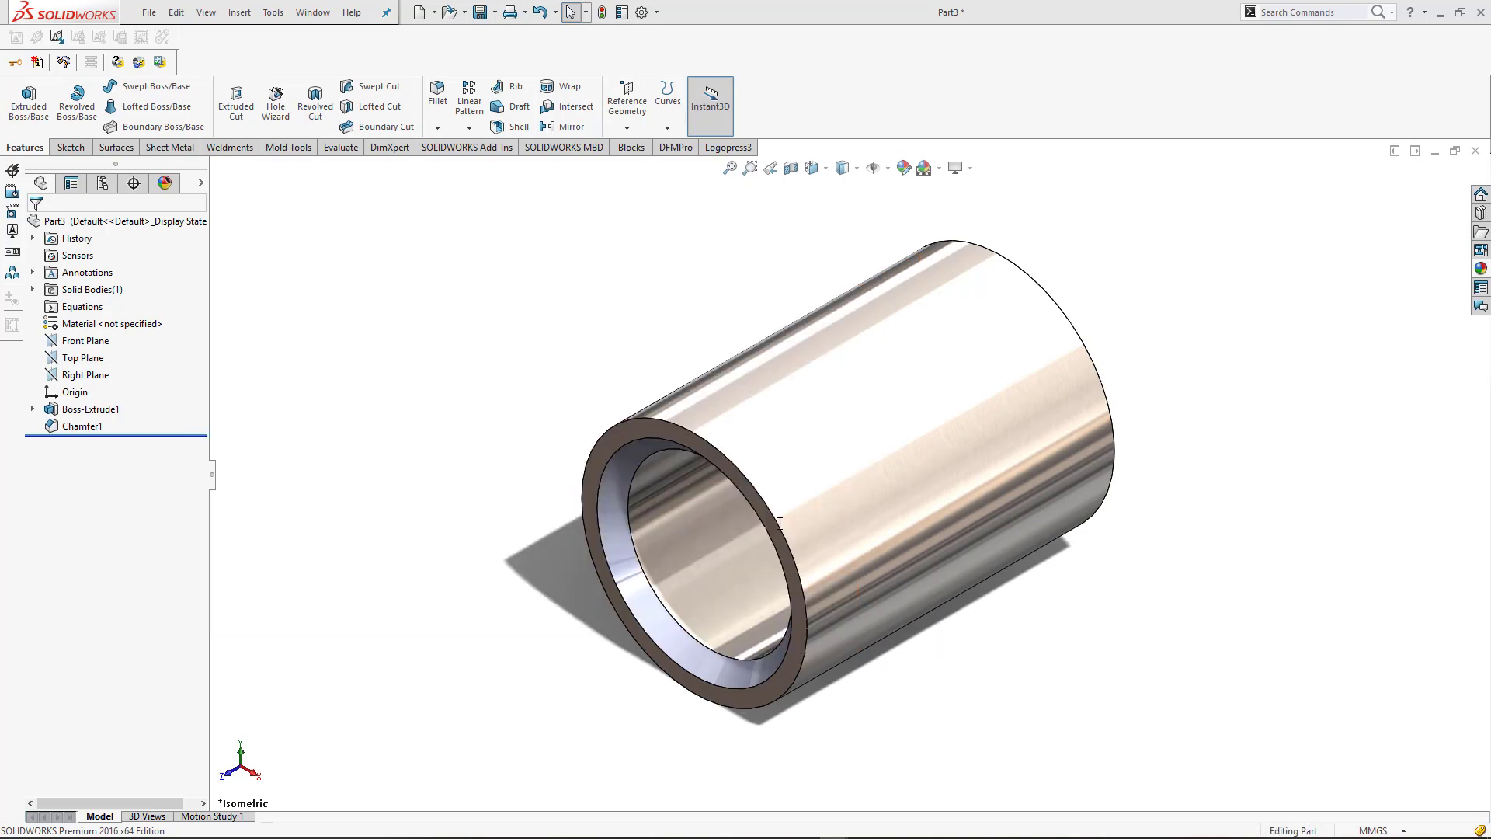
# - Return to the Assem1 assembly and insert the disk part beside the flywheel
pyautogui.click(313, 11)
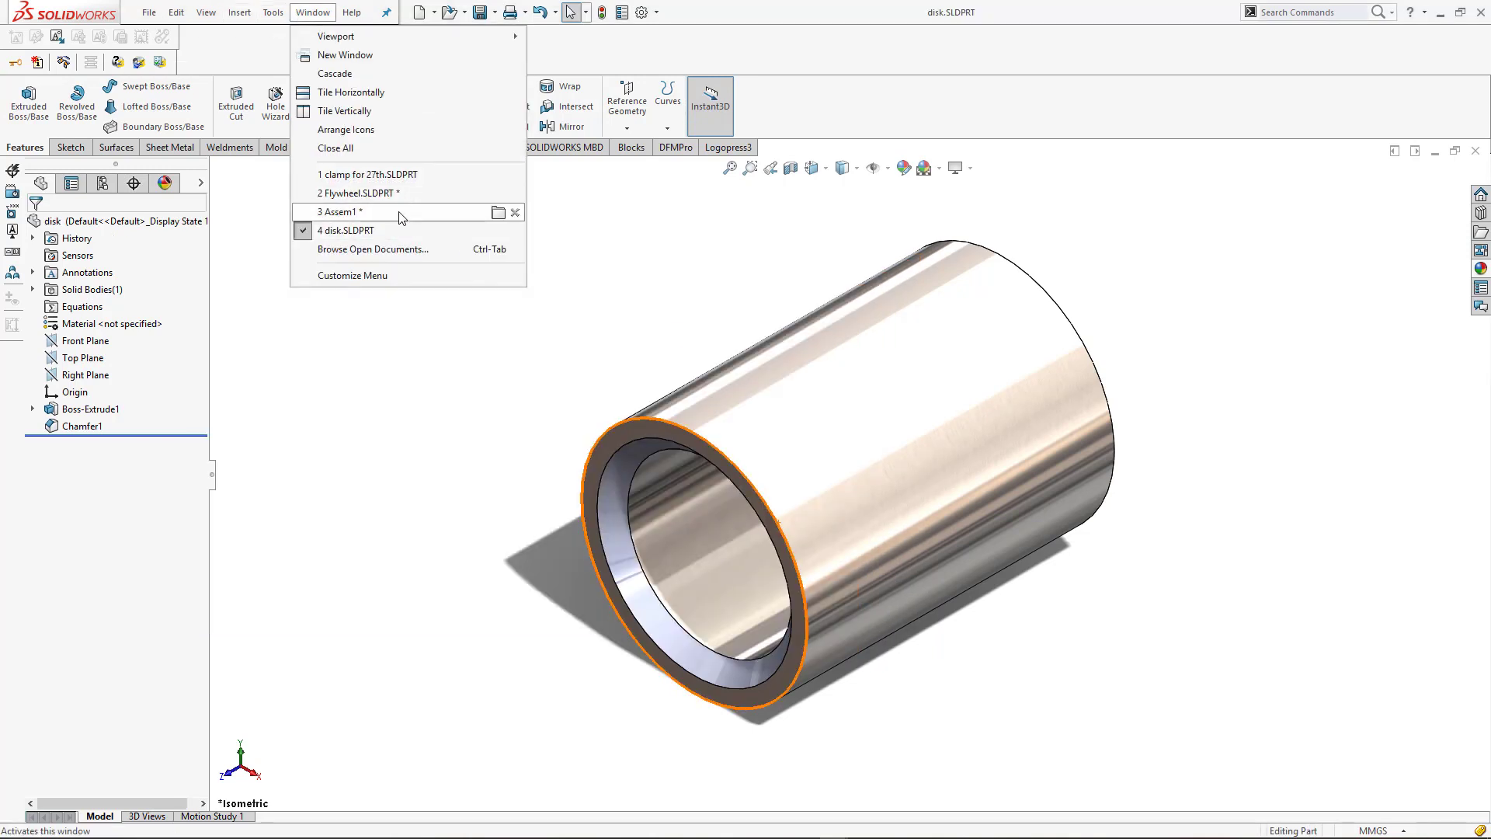
pyautogui.click(400, 213)
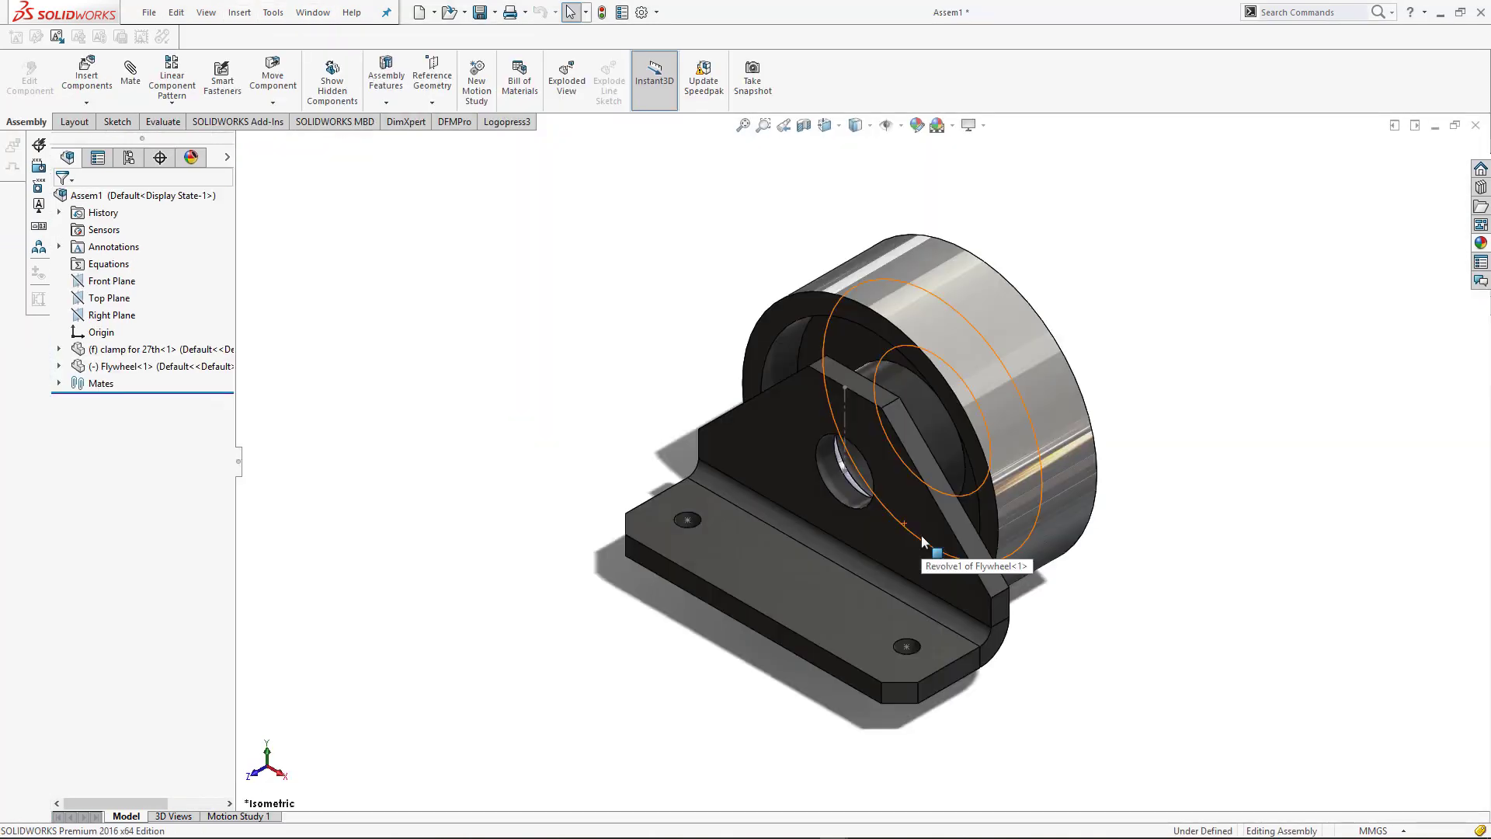
pyautogui.click(86, 78)
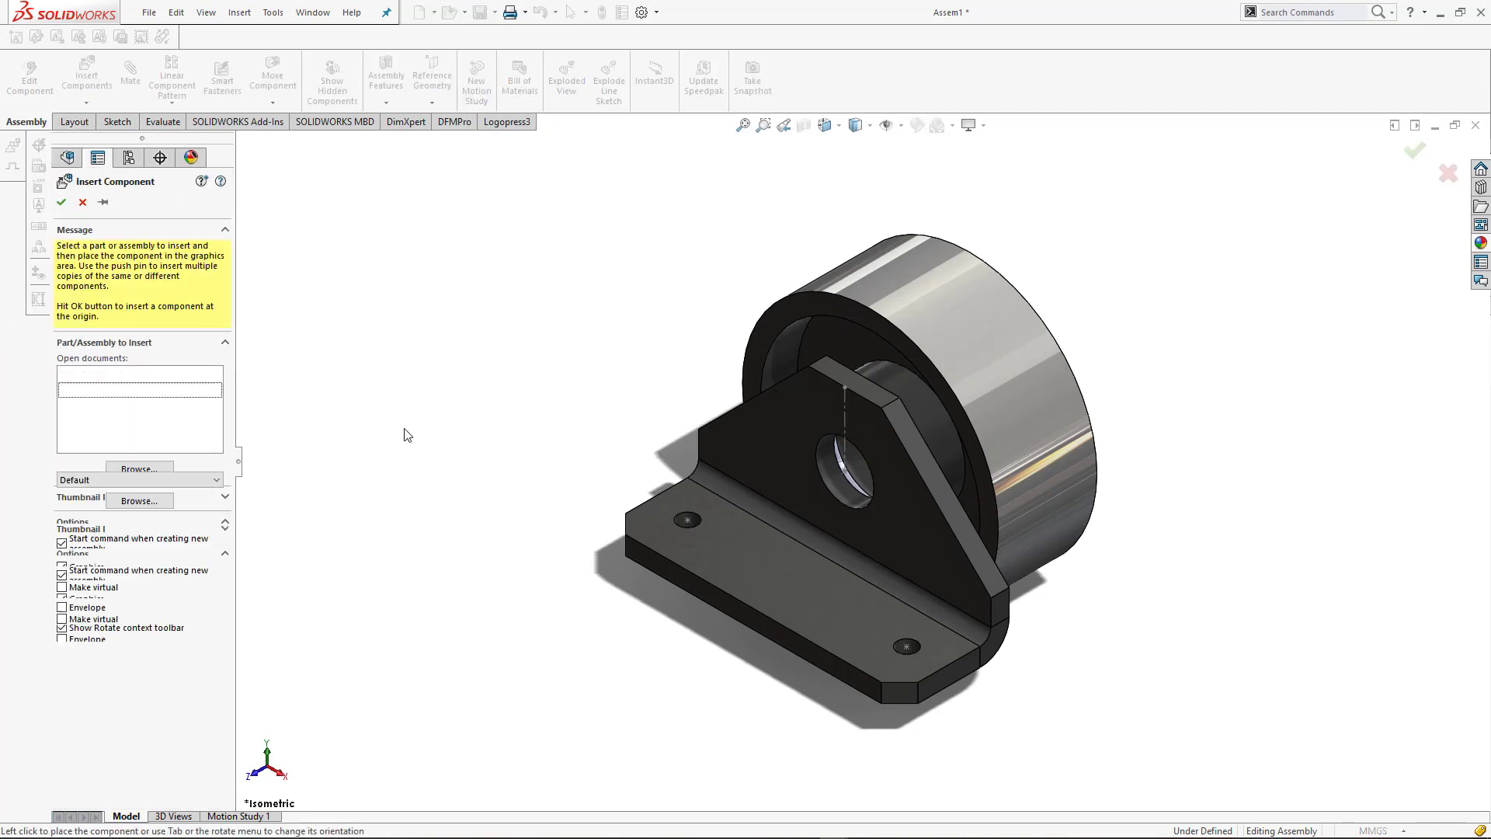
pyautogui.click(1221, 377)
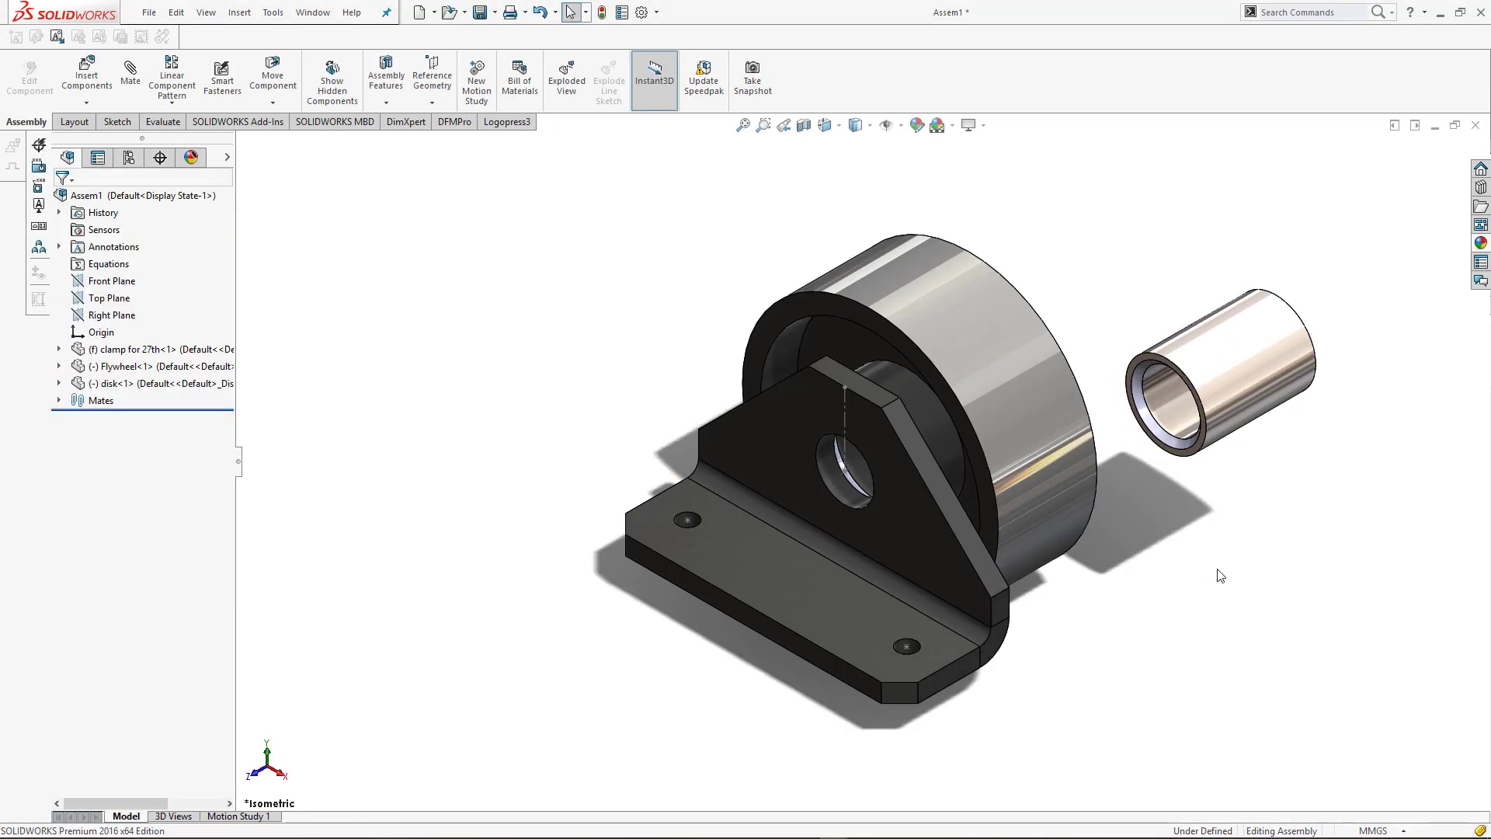
# - Add a concentric mate between the disk's outer cylindrical face and the flywheel's bore
pyautogui.moveTo(1218, 571); pyautogui.dragTo(1091, 643, button='middle')
pyautogui.click(131, 81)
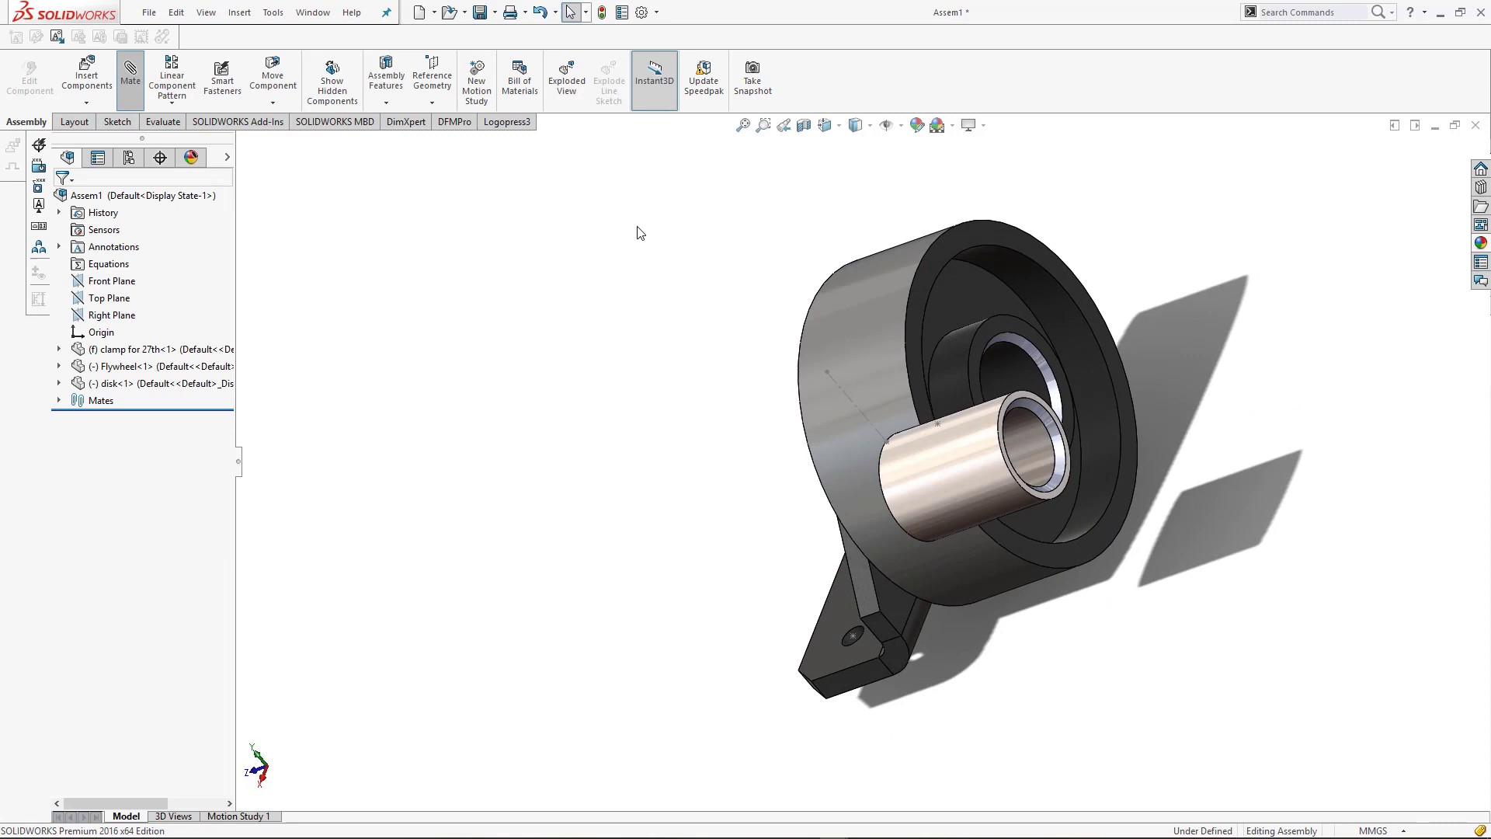
pyautogui.click(948, 474)
pyautogui.click(1093, 399)
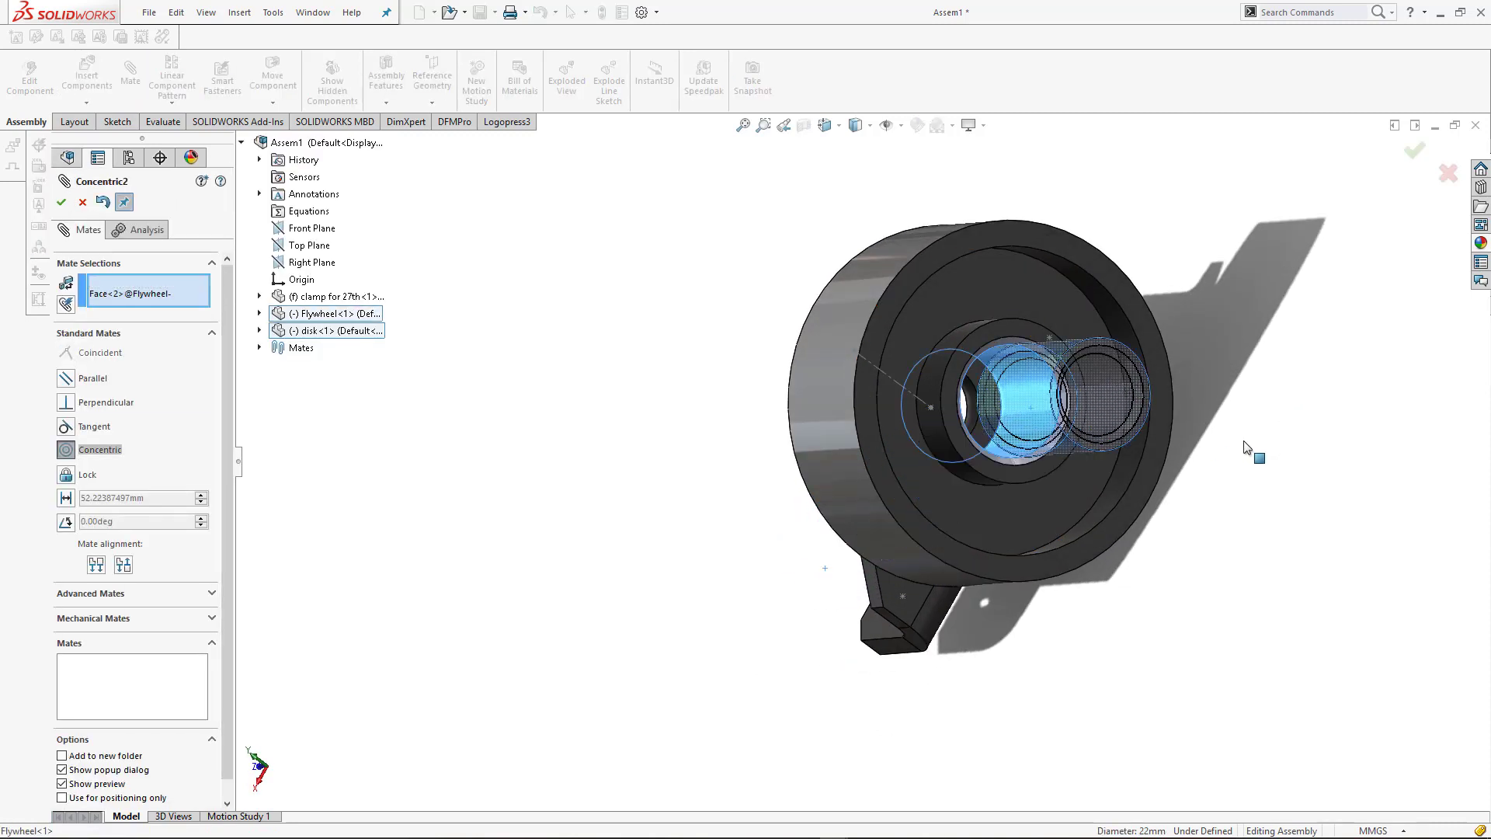
pyautogui.click(1439, 407)
# - Add a coincident mate between the disk's end face and the flywheel's hub face, then finish mating
pyautogui.scroll(-5, 1042, 463)
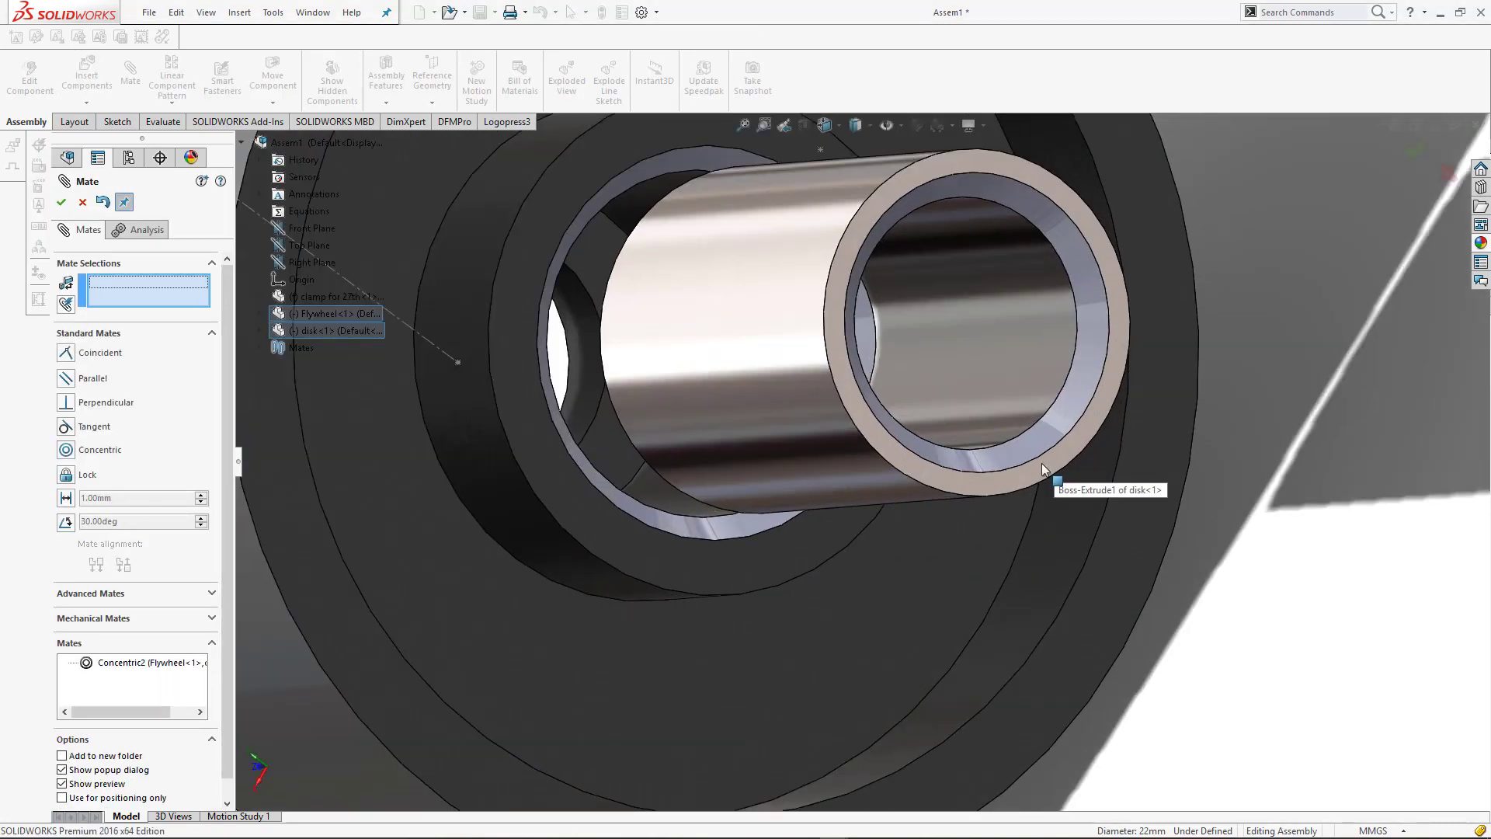
pyautogui.click(761, 556)
pyautogui.click(761, 556)
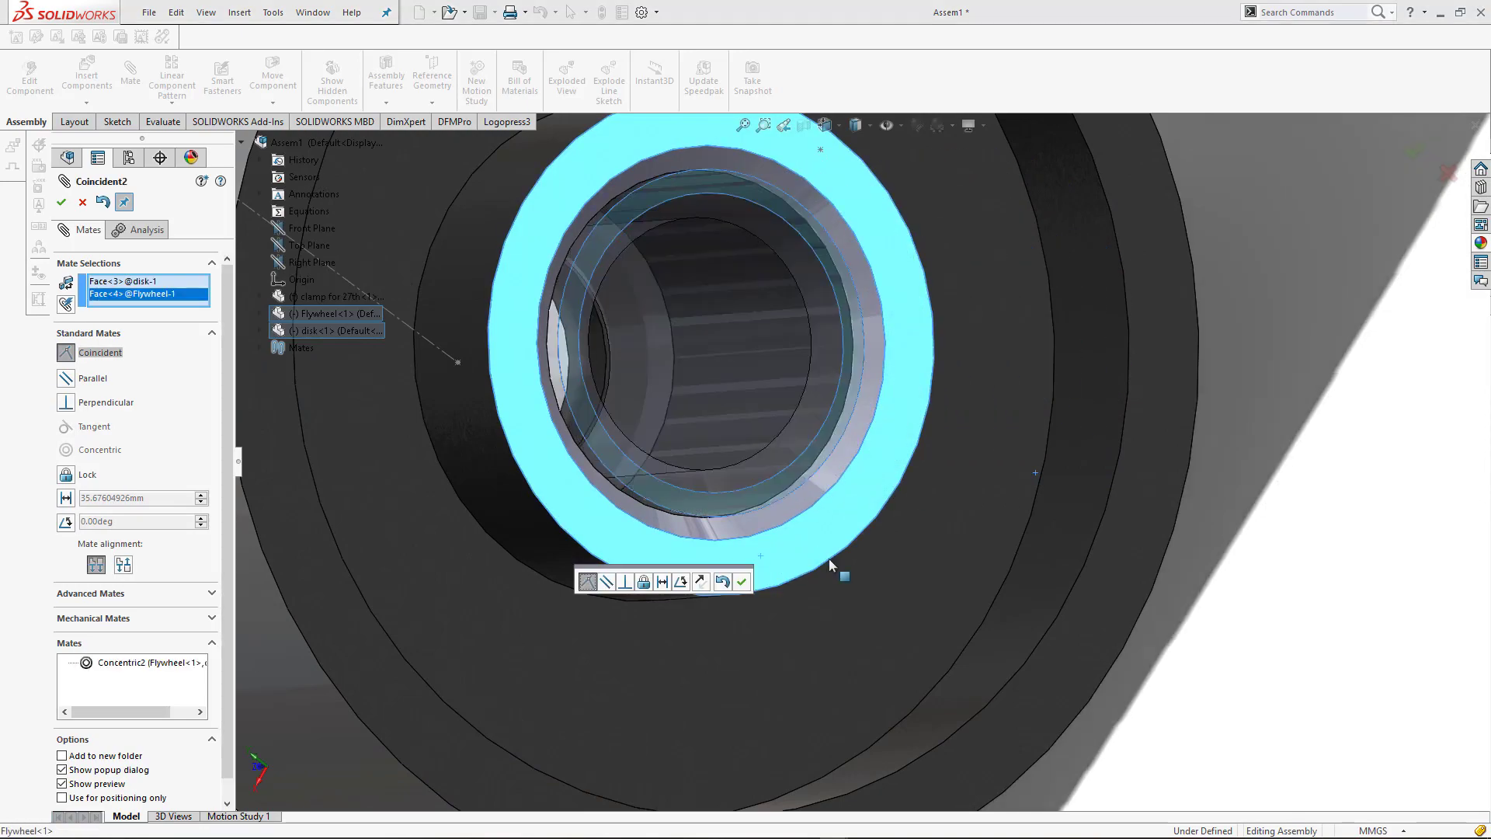
pyautogui.click(742, 582)
pyautogui.scroll(5, 864, 477)
pyautogui.moveTo(955, 435); pyautogui.dragTo(1169, 387, button='middle')
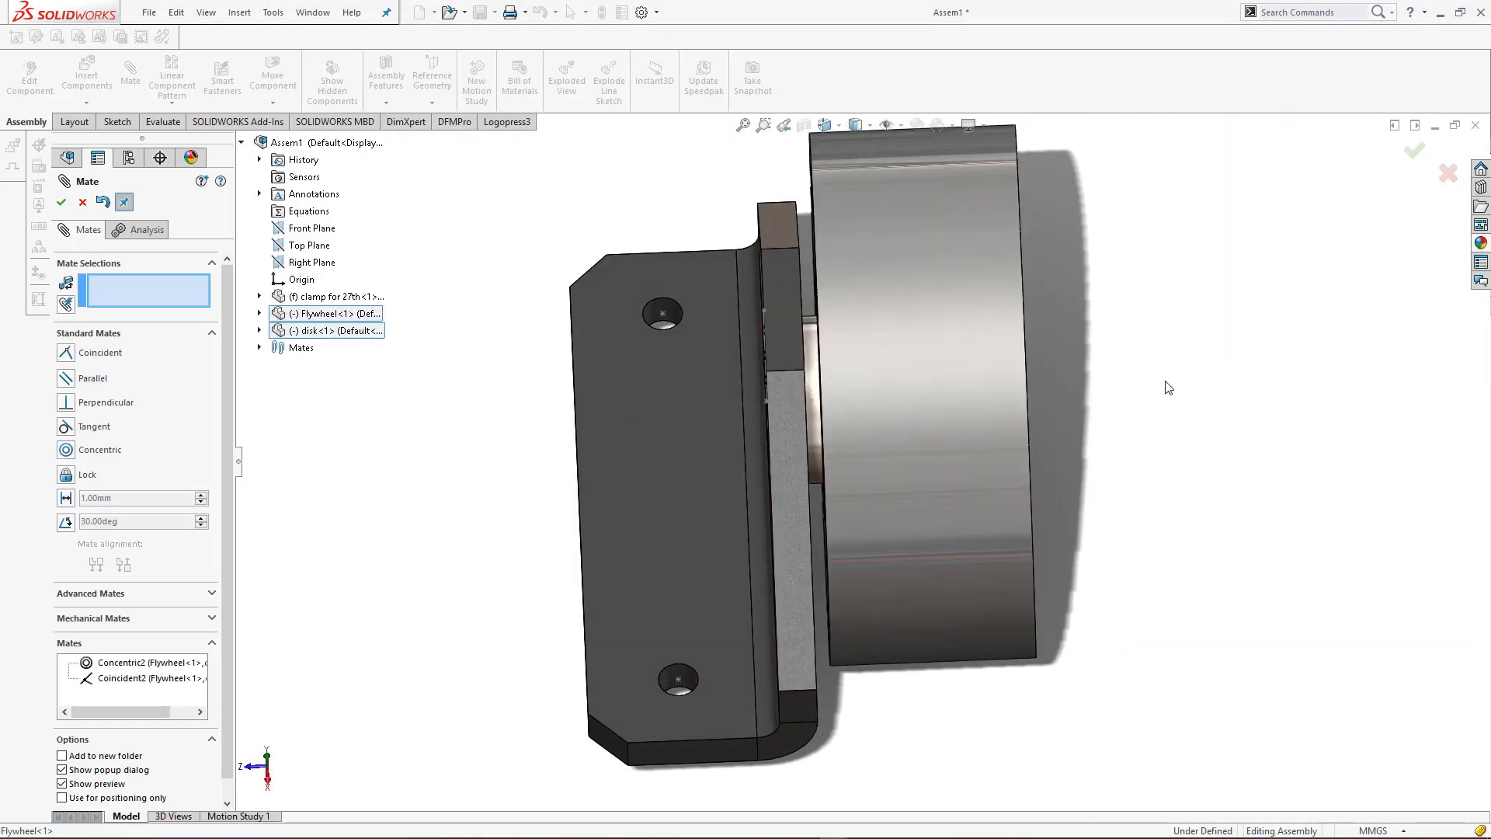
pyautogui.click(81, 203)
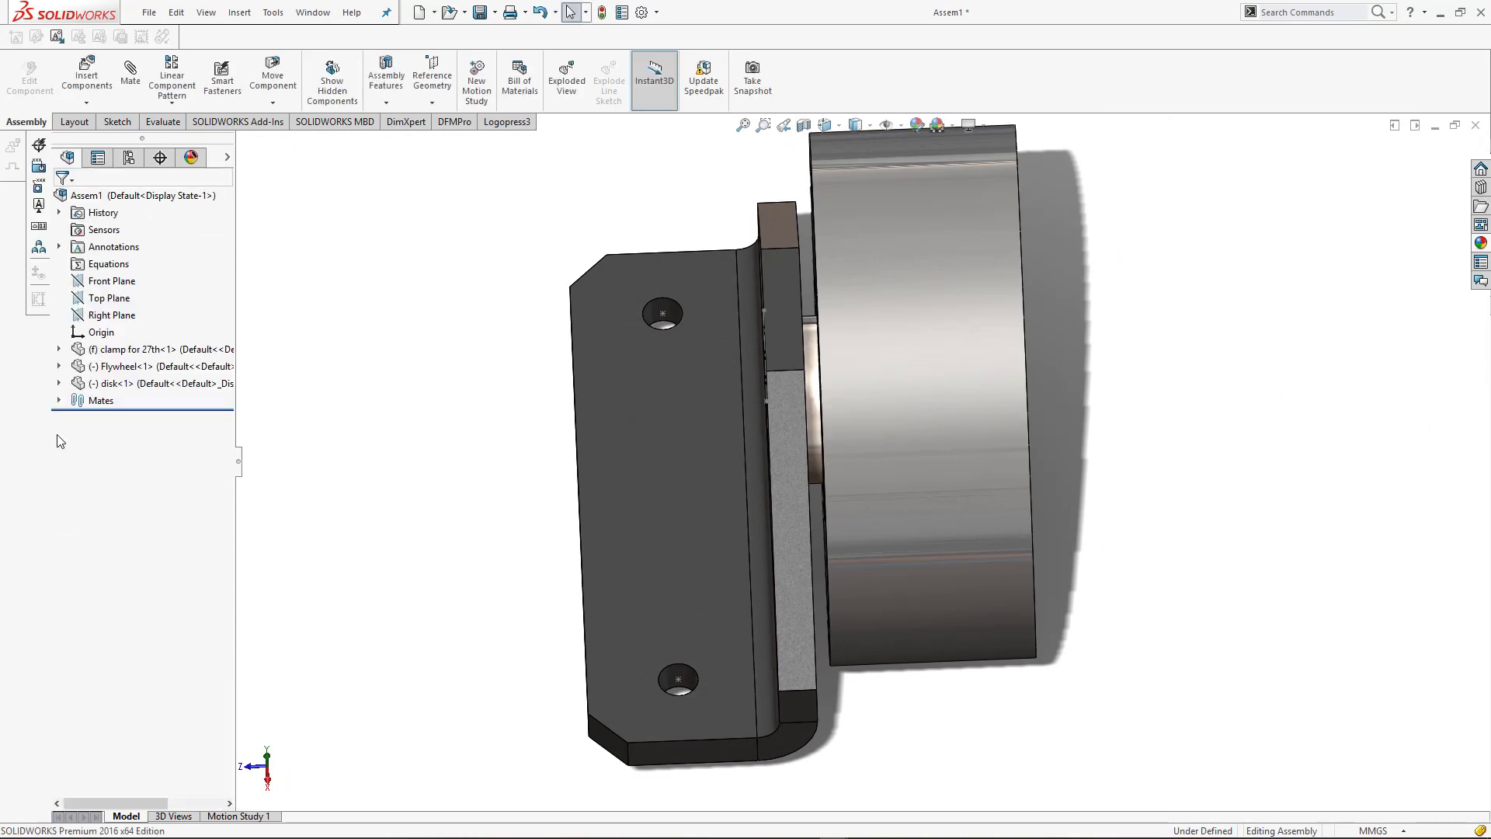
# - Delete the distance mate between the flywheel and the clamp and move the flywheel away from the clamp
pyautogui.click(58, 366)
pyautogui.click(76, 383)
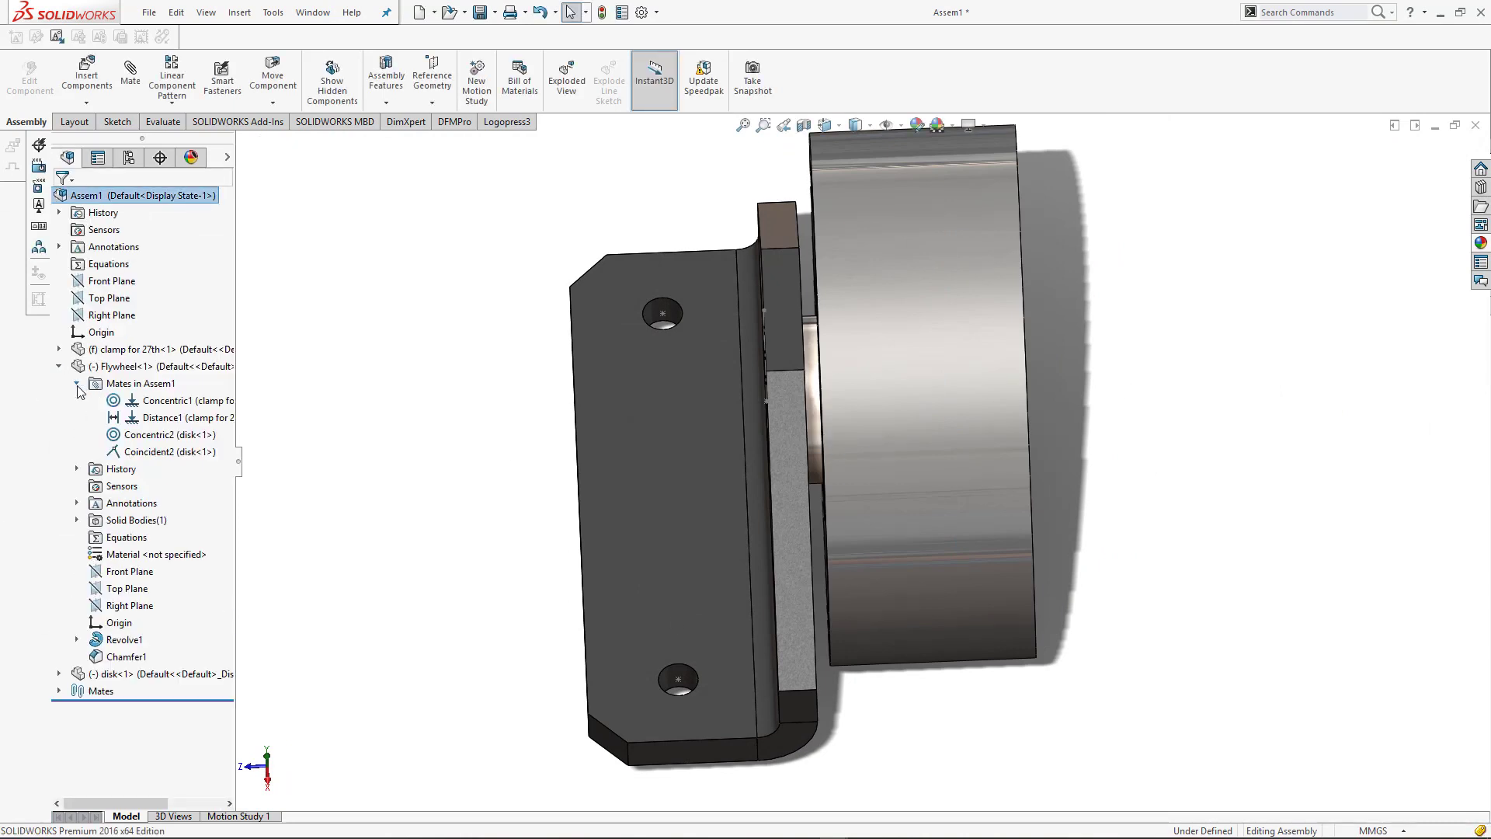
pyautogui.click(135, 423)
pyautogui.rightClick(135, 420)
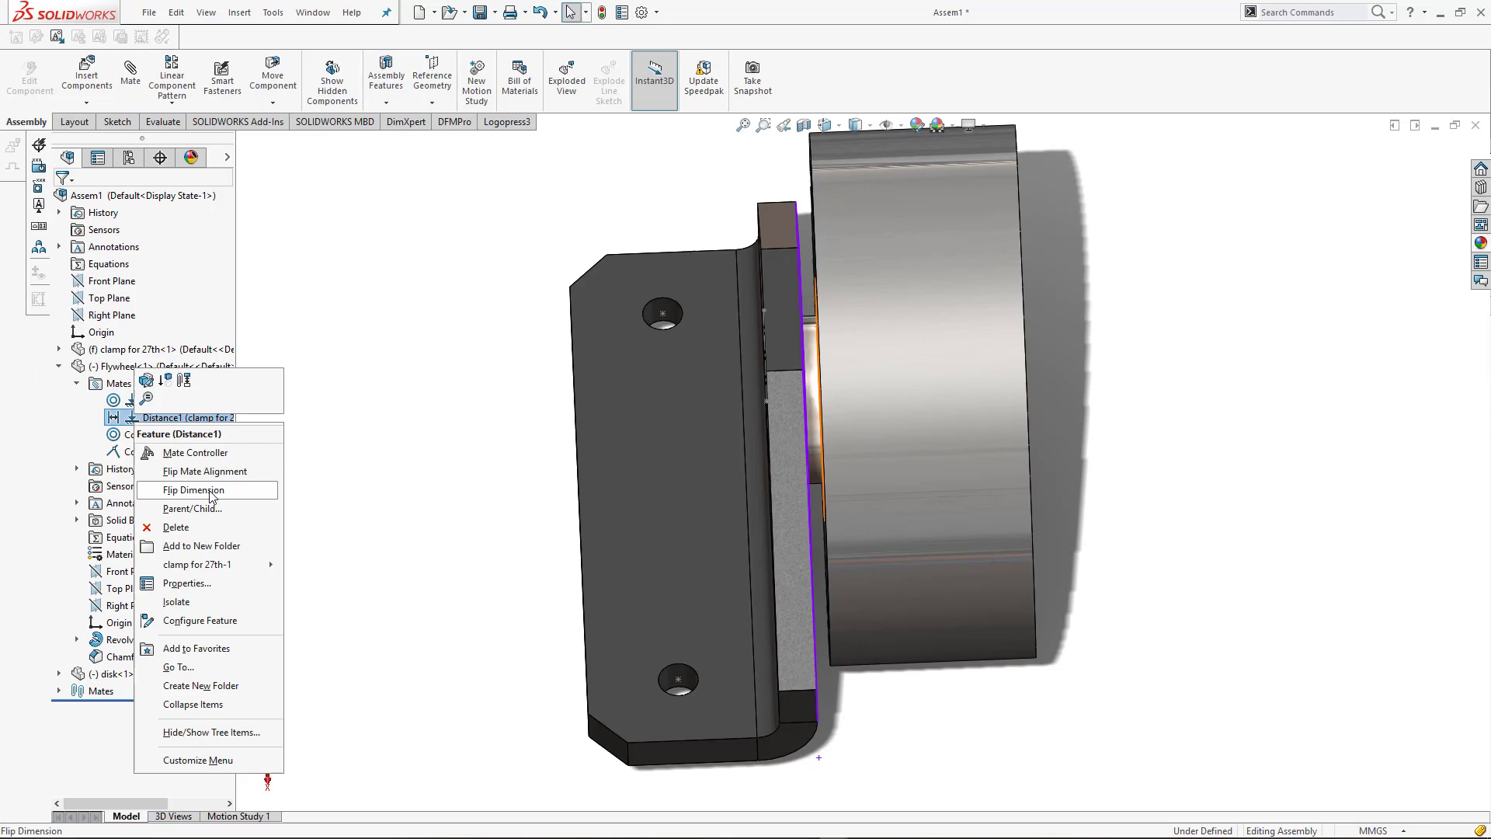
pyautogui.click(233, 525)
pyautogui.click(810, 320)
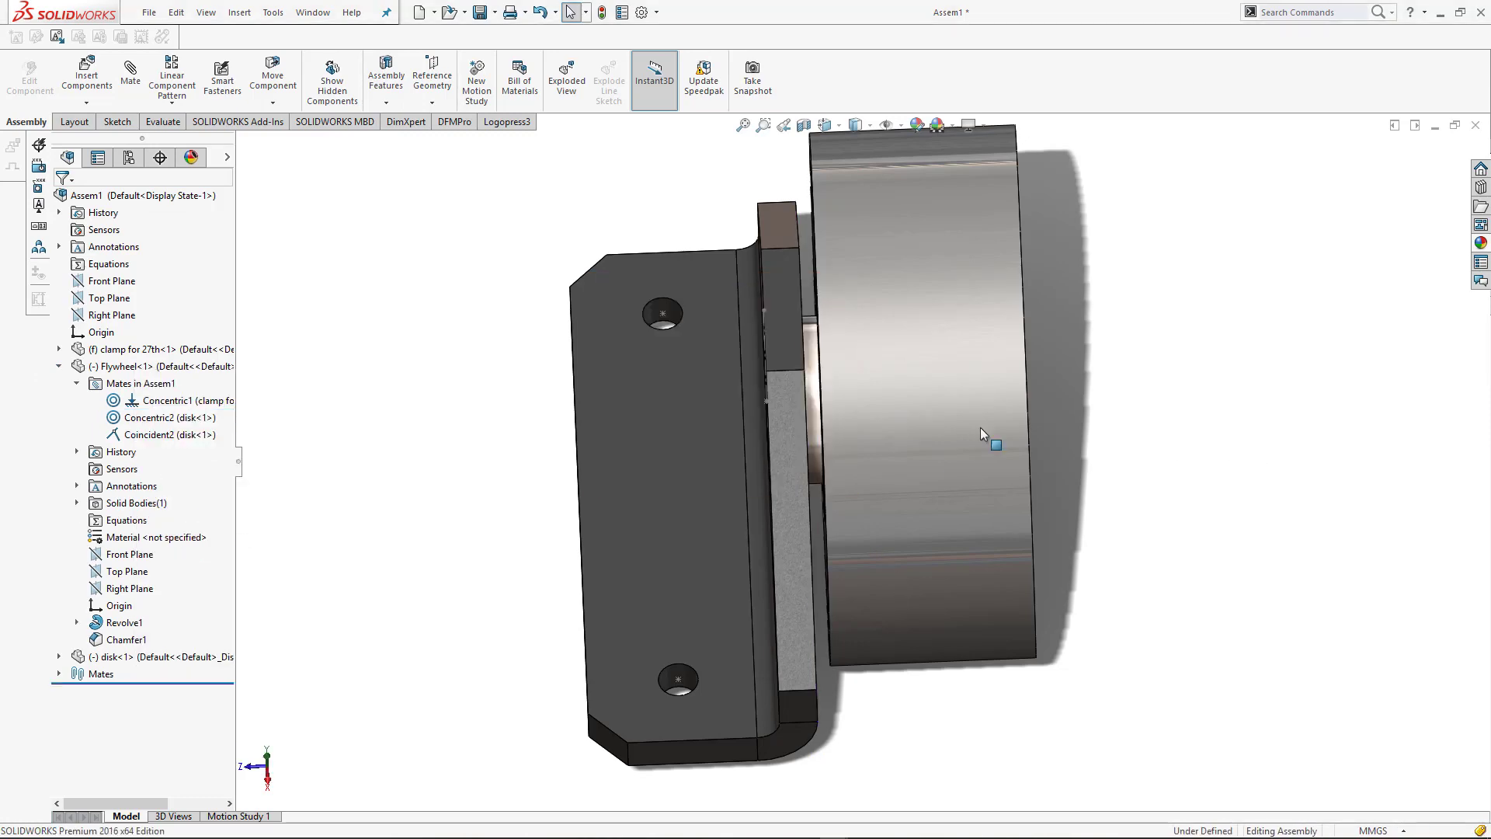
pyautogui.moveTo(980, 428); pyautogui.dragTo(1146, 425)
# - Add a coincident mate between the disk's free end face and the clamp's upright face around its hole
pyautogui.scroll(-5, 939, 399)
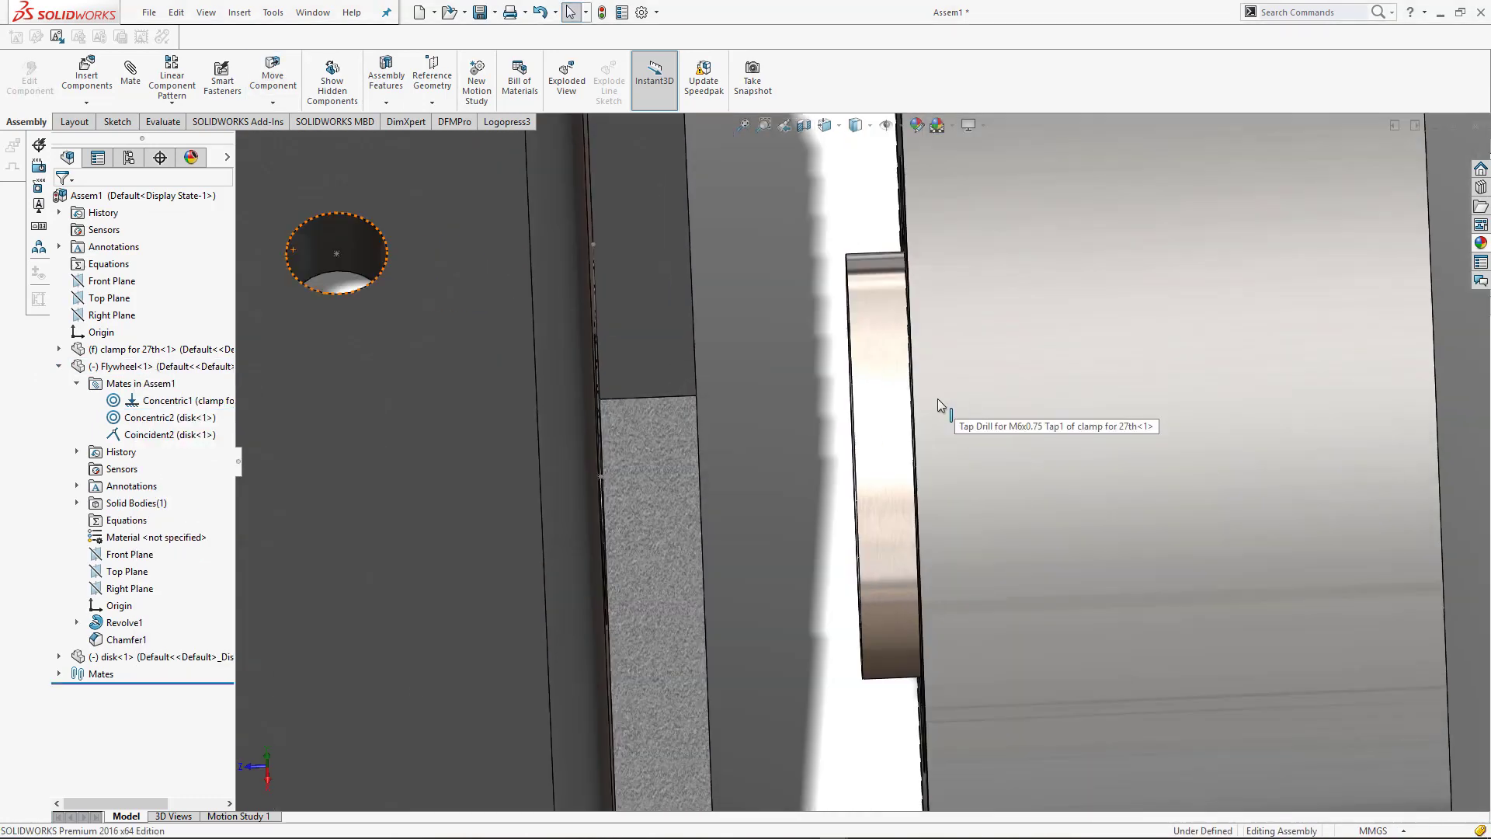
pyautogui.moveTo(938, 398); pyautogui.dragTo(291, 217, button='middle')
pyautogui.click(131, 74)
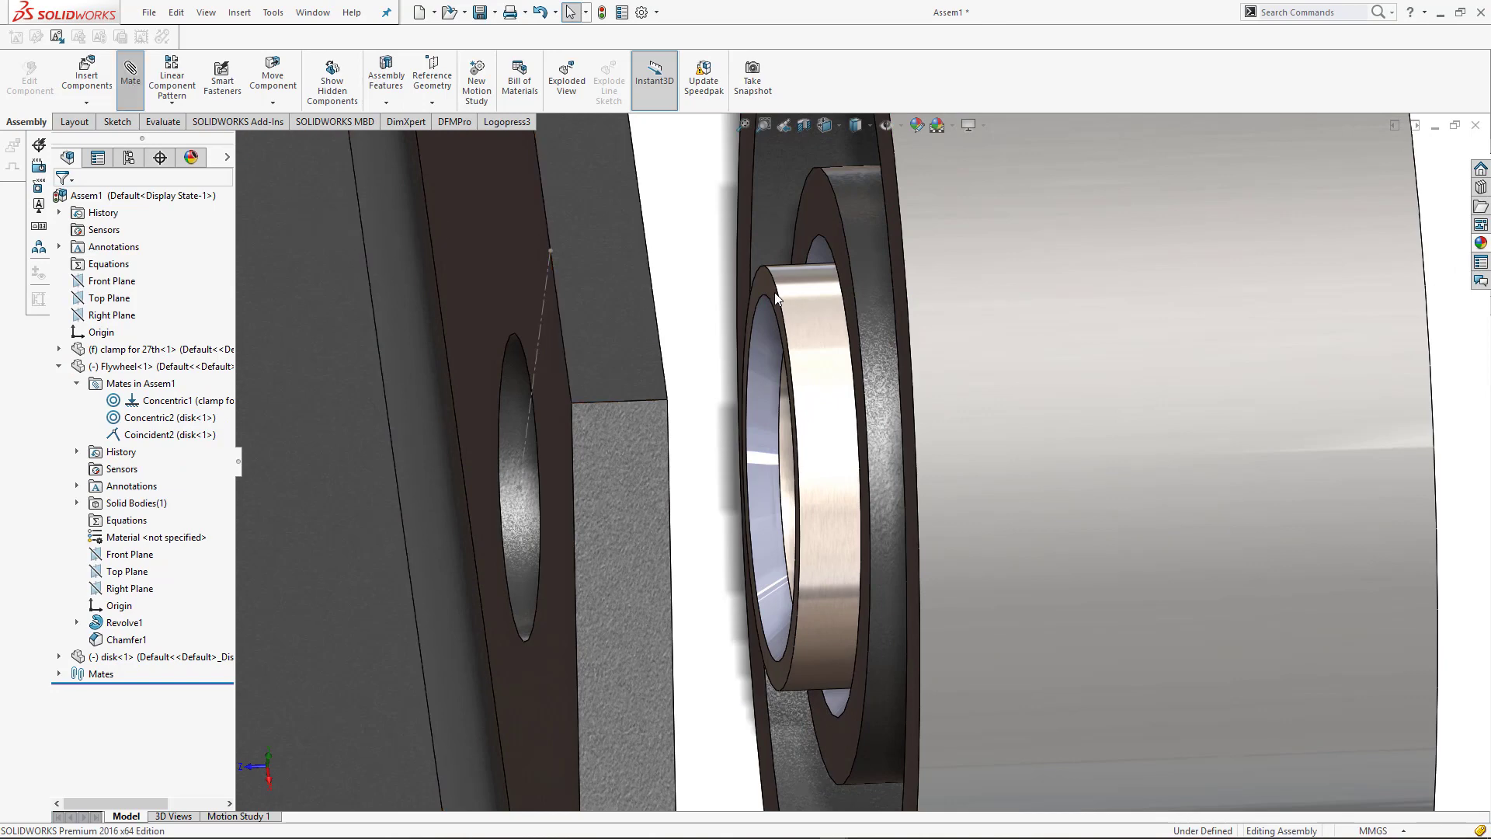
pyautogui.click(742, 369)
pyautogui.scroll(3, 617, 356)
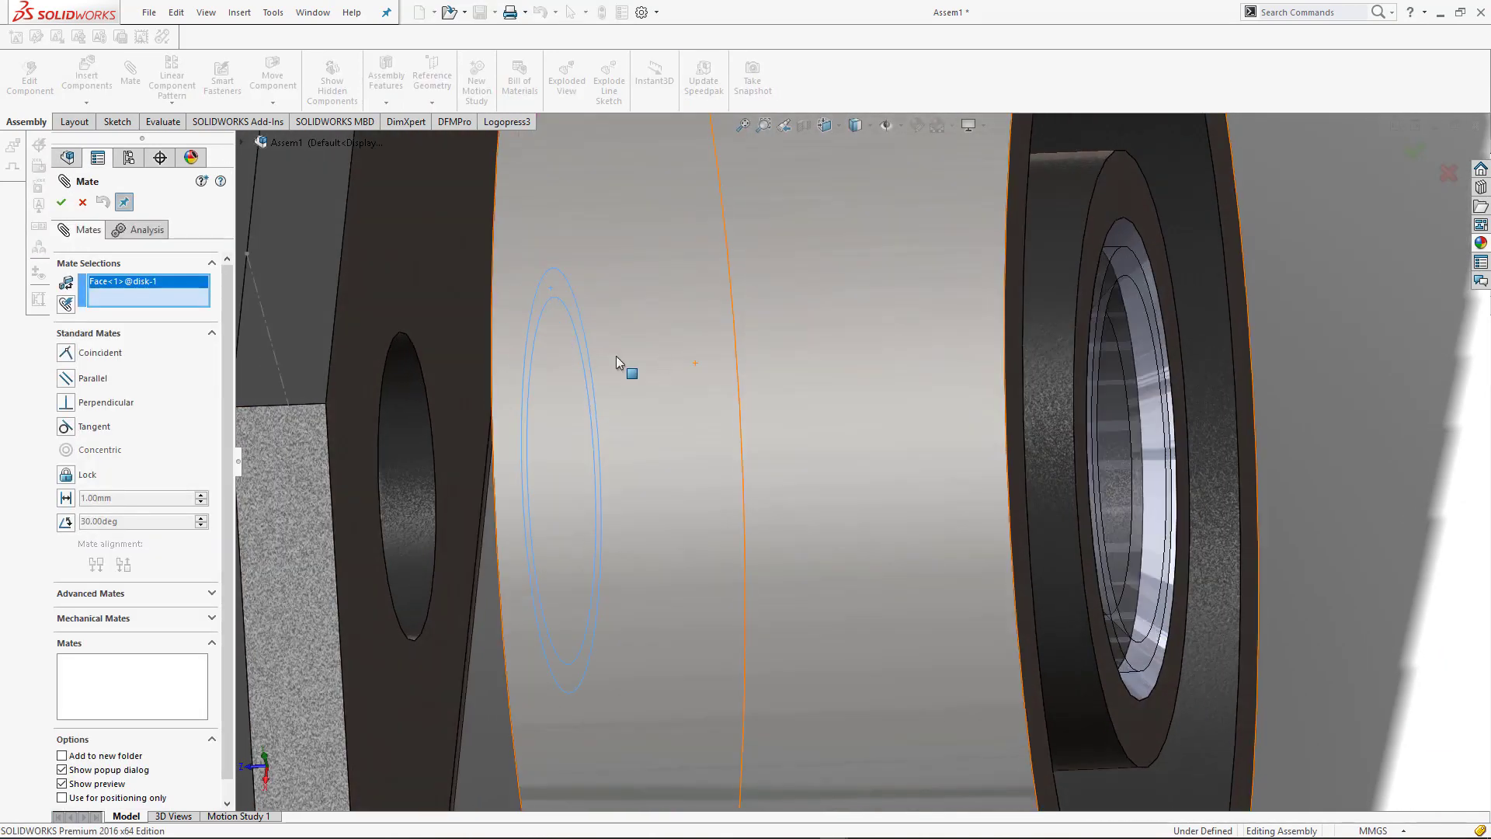
pyautogui.click(406, 287)
pyautogui.click(999, 348)
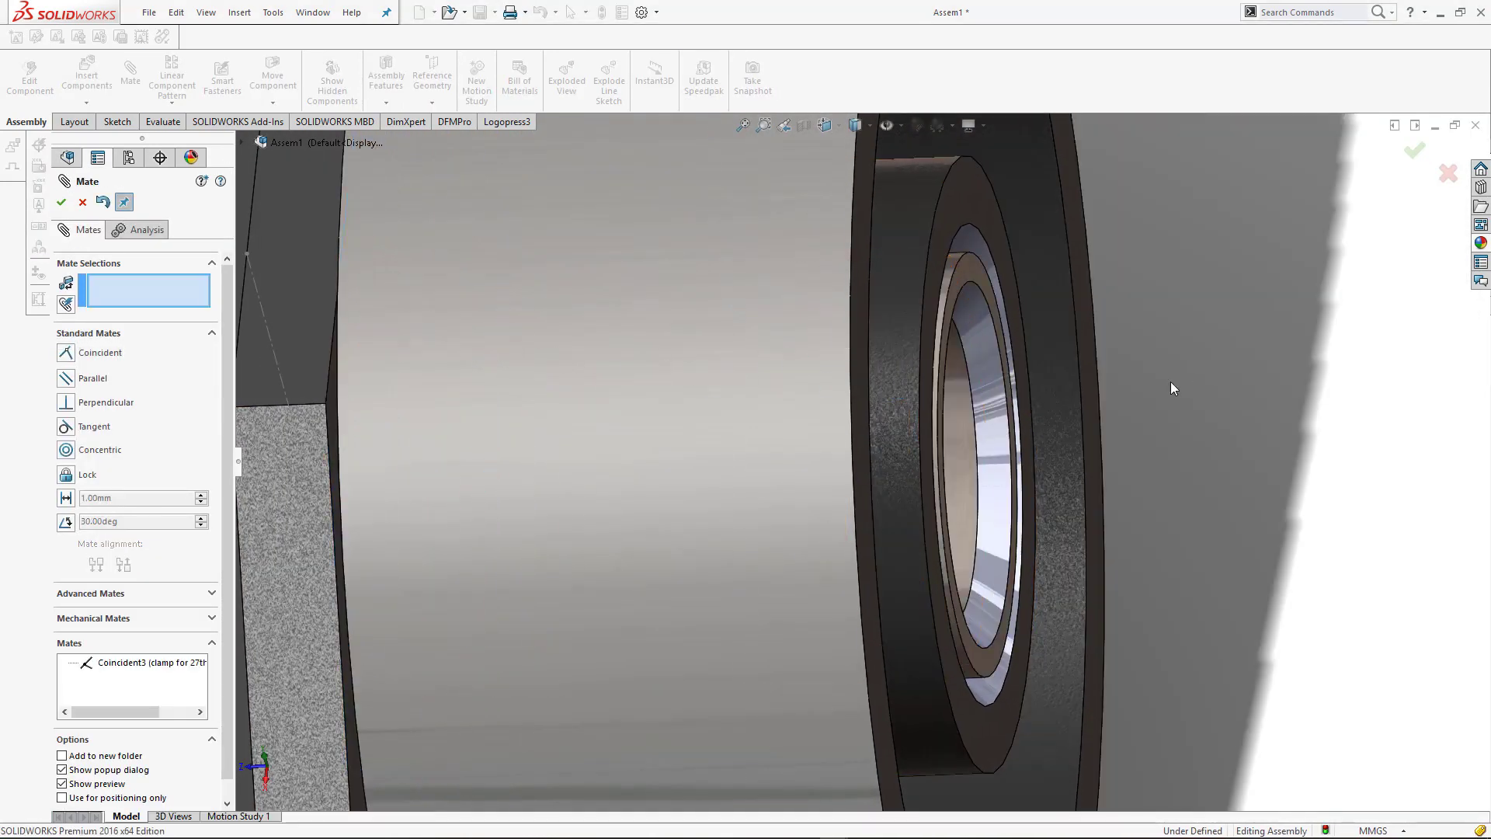
pyautogui.hotkey('ctrl', '7')
pyautogui.press('Escape')
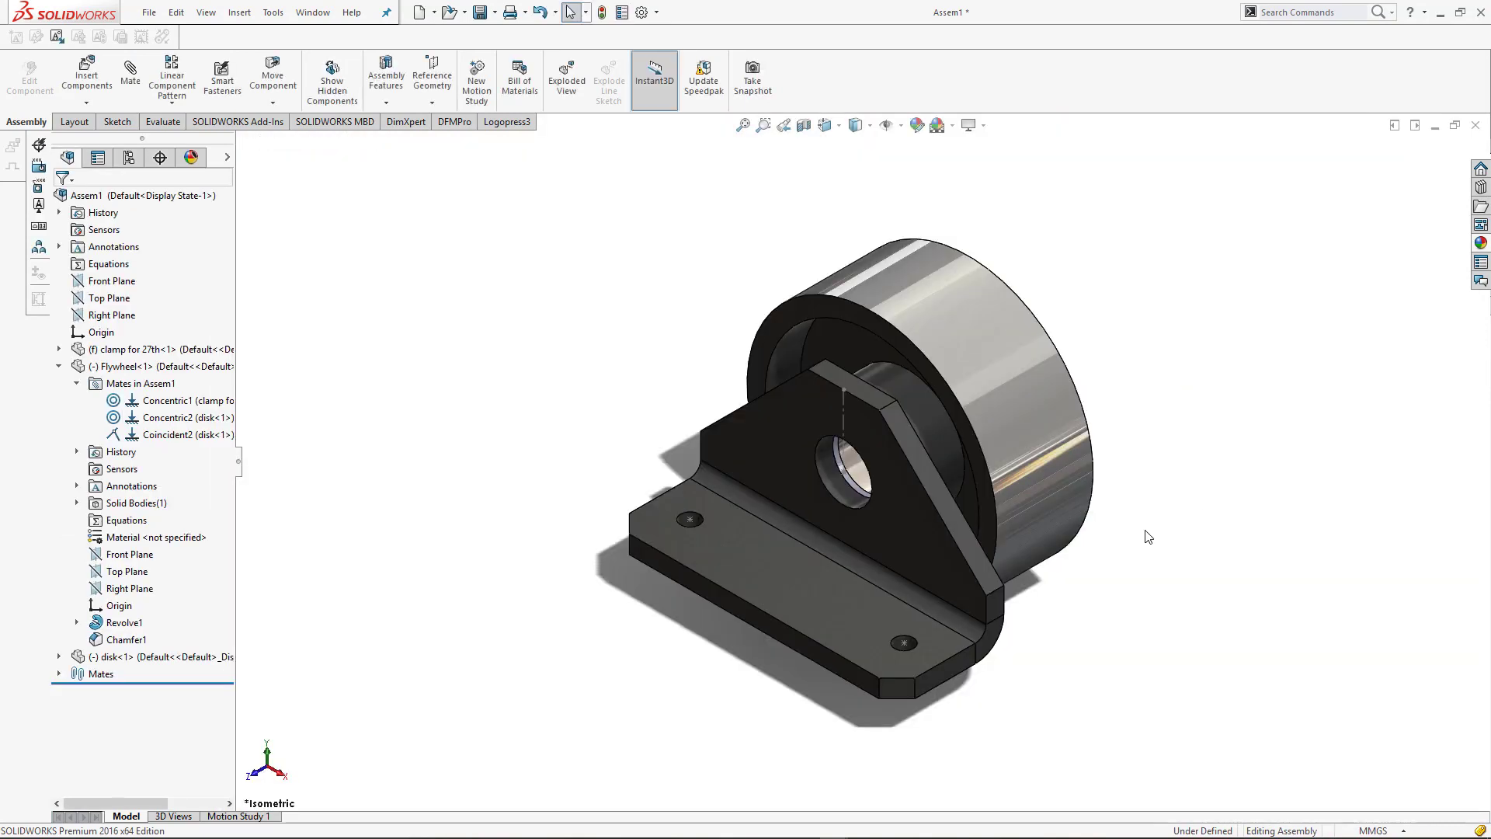
pyautogui.moveTo(1298, 460); pyautogui.dragTo(1191, 436, button='middle')
pyautogui.hotkey('ctrl', '7')
pyautogui.click(1026, 445)
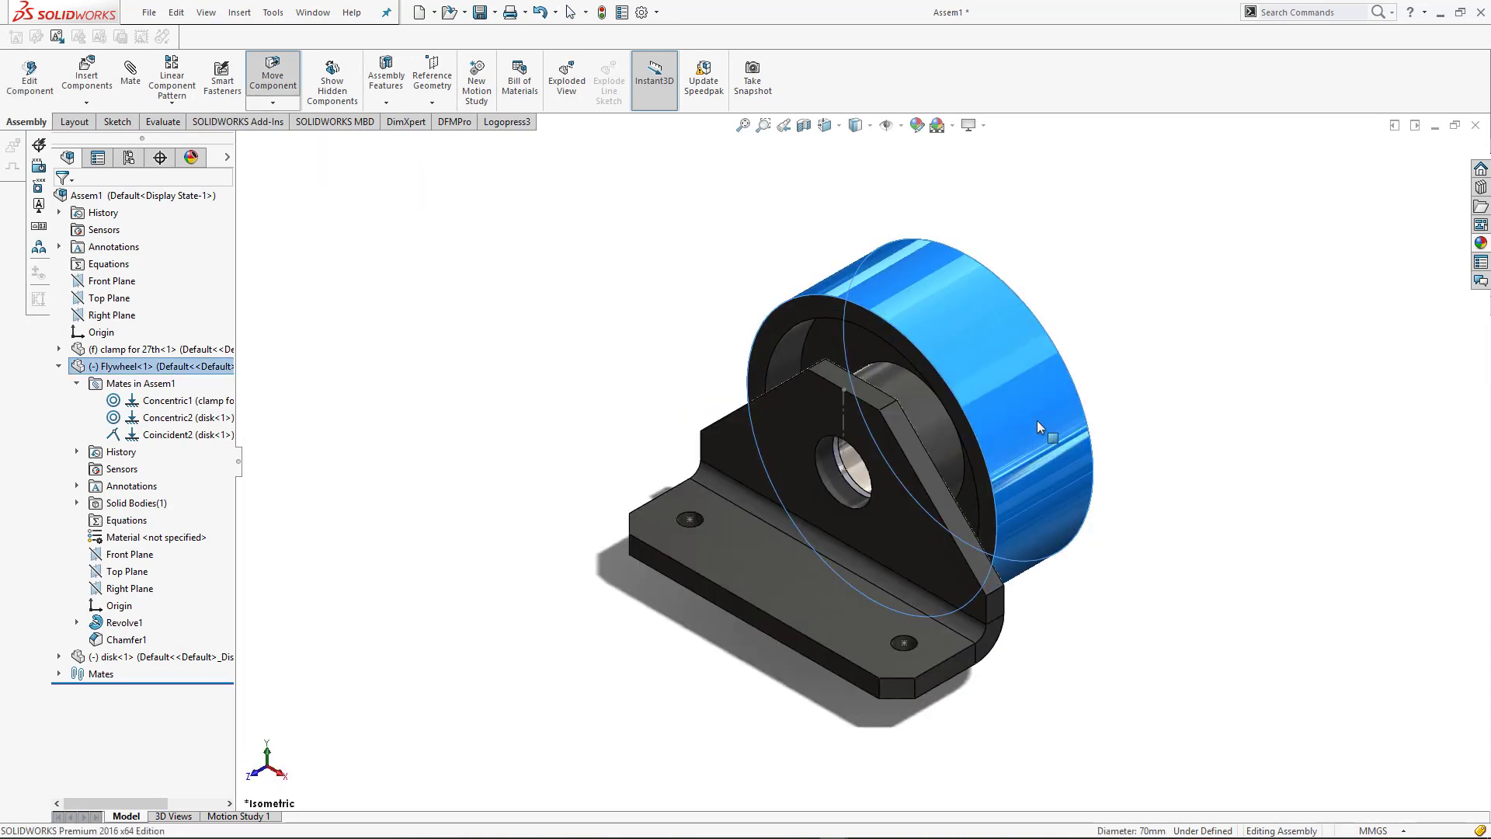
pyautogui.click(1256, 493)
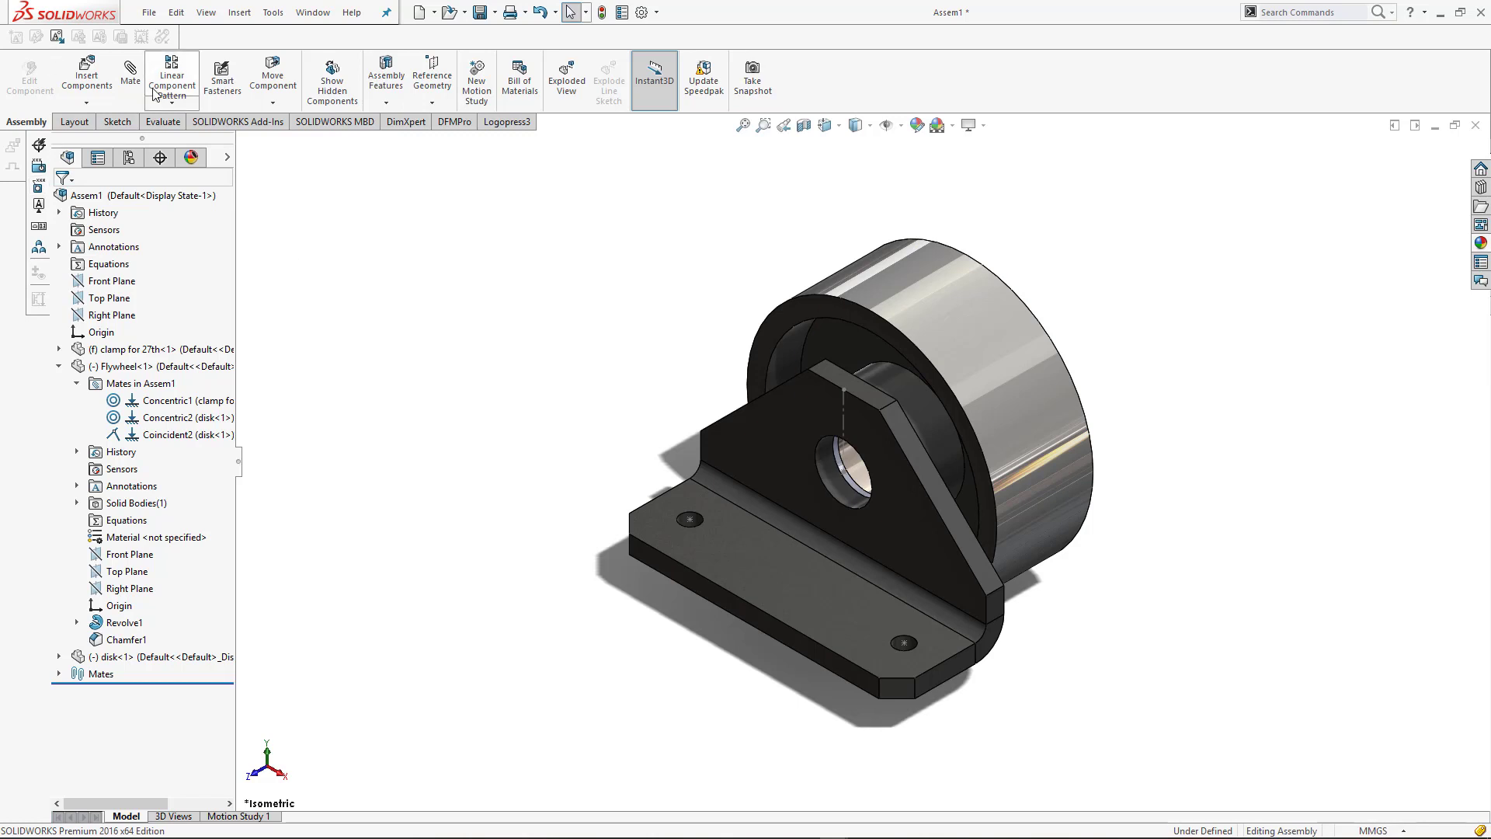
# - Create a new part document with MMGS units and a plain white background scene
pyautogui.click(149, 12)
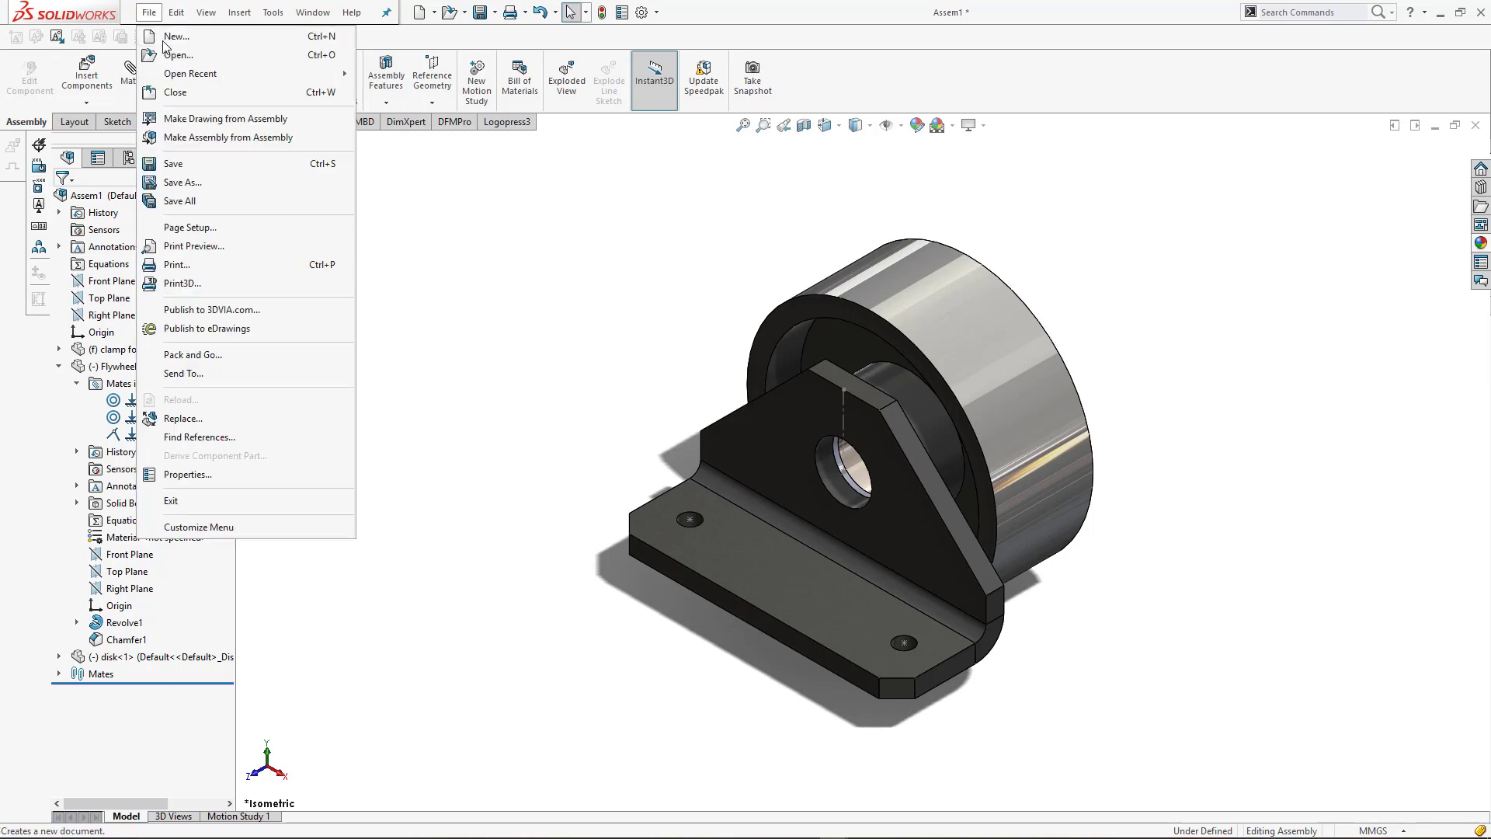
pyautogui.click(164, 35)
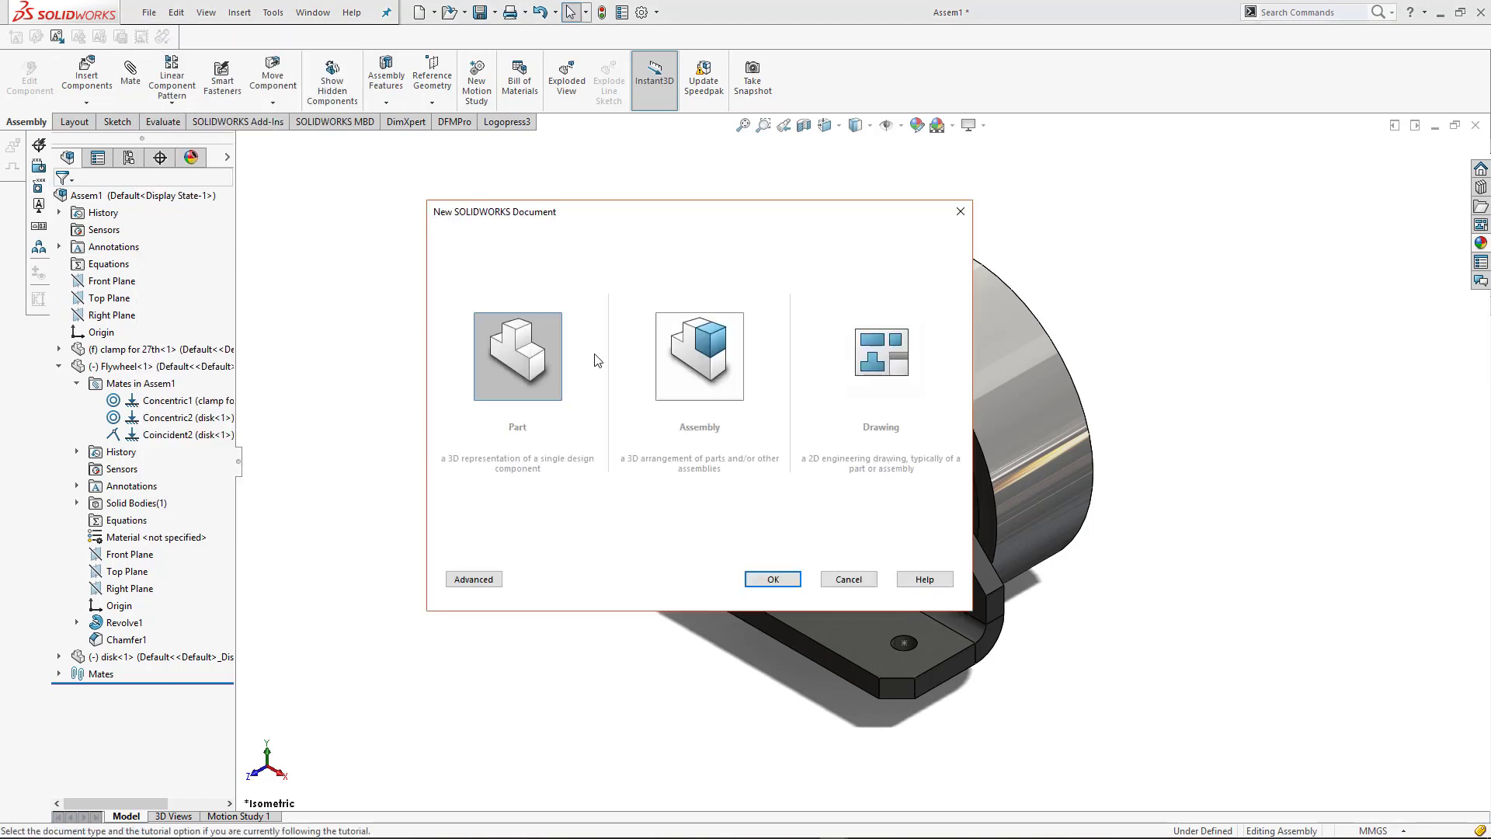
pyautogui.click(786, 584)
pyautogui.click(1410, 832)
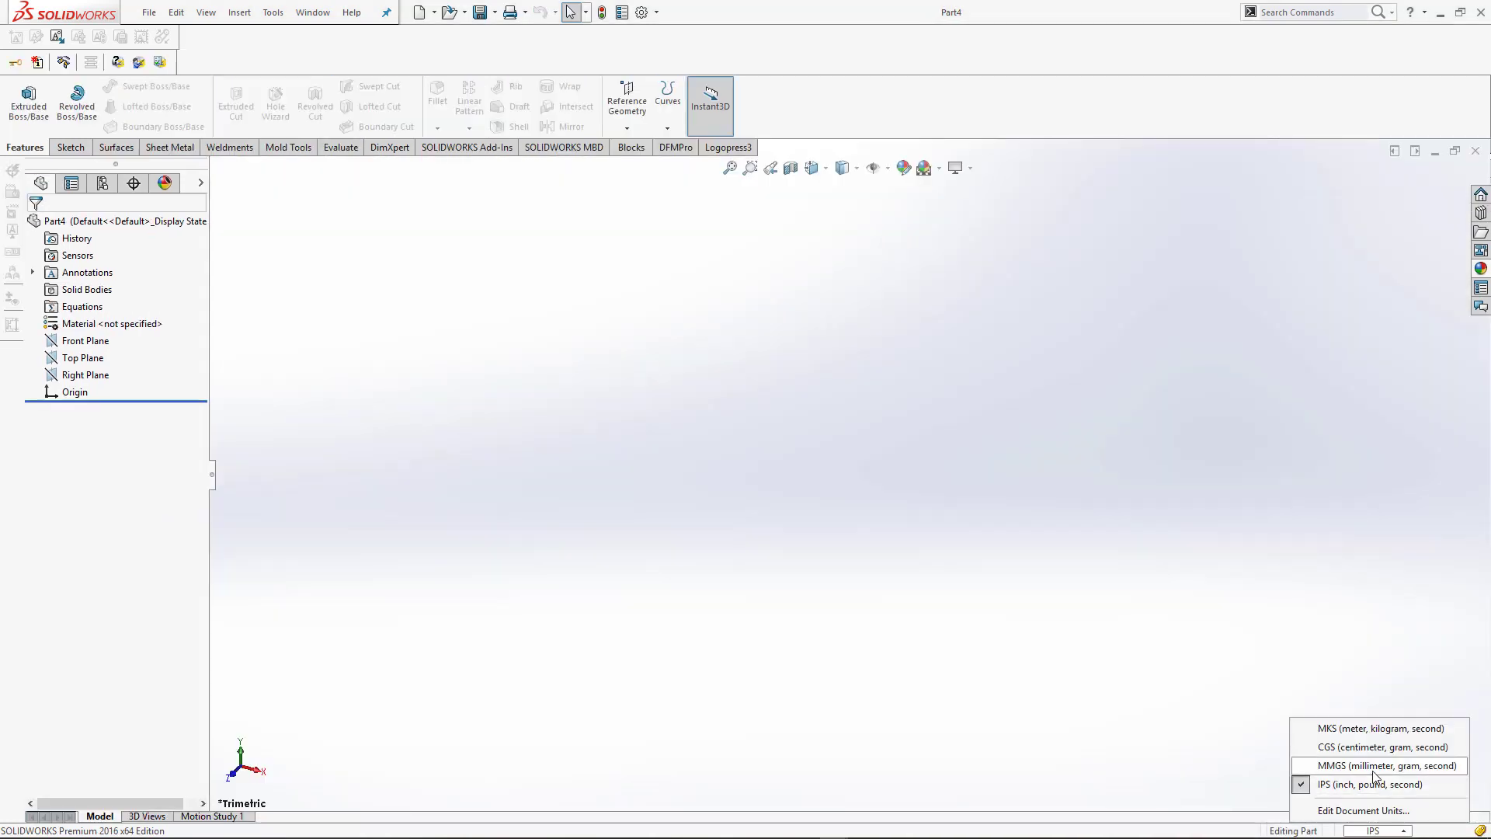
pyautogui.click(1369, 764)
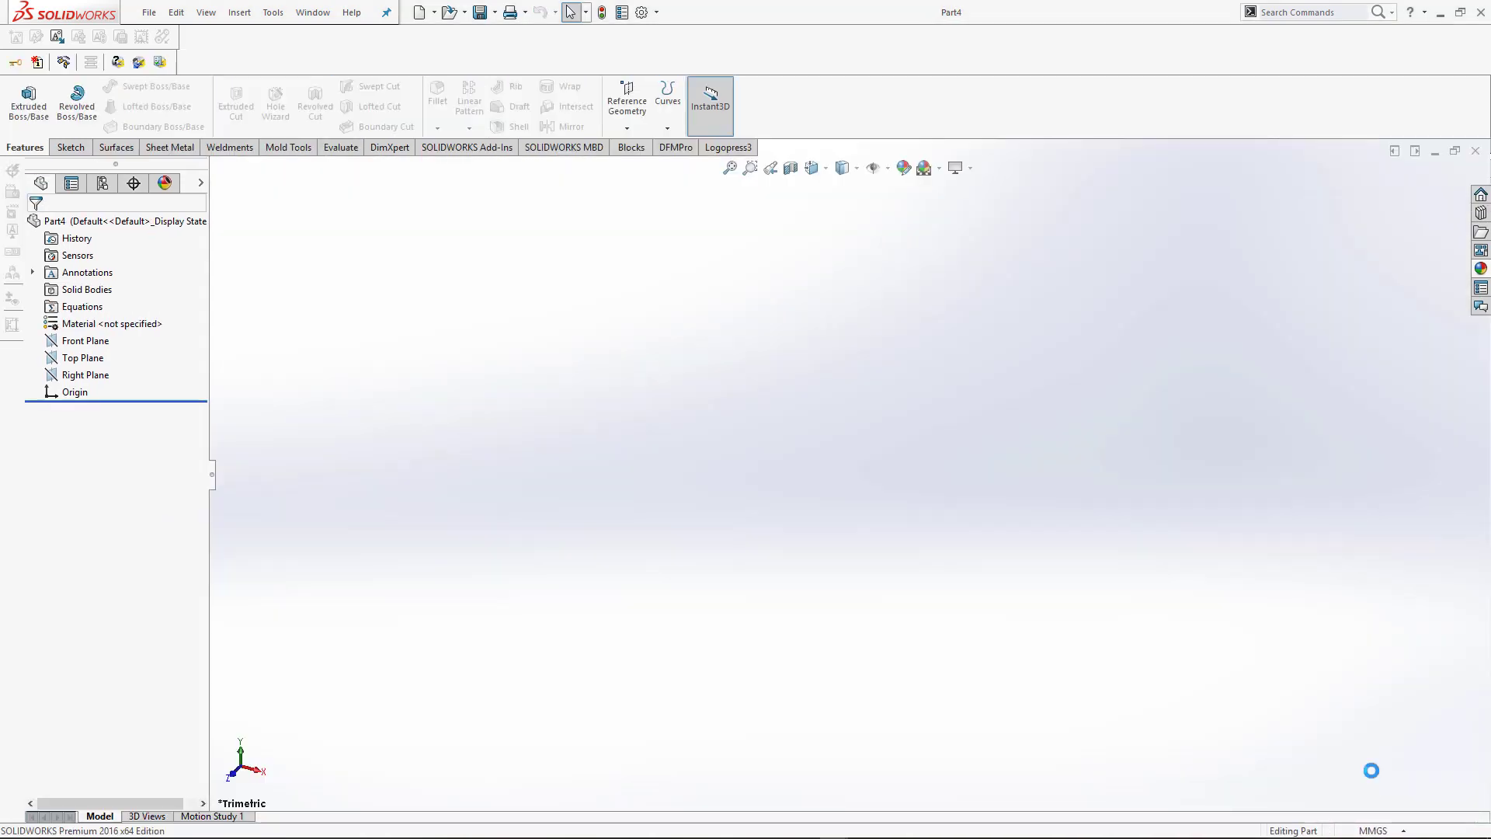
pyautogui.click(939, 167)
pyautogui.click(955, 206)
# - Start a sketch on the Front Plane and draw a horizontal centerline about 138 mm long from the origin
pyautogui.click(66, 342)
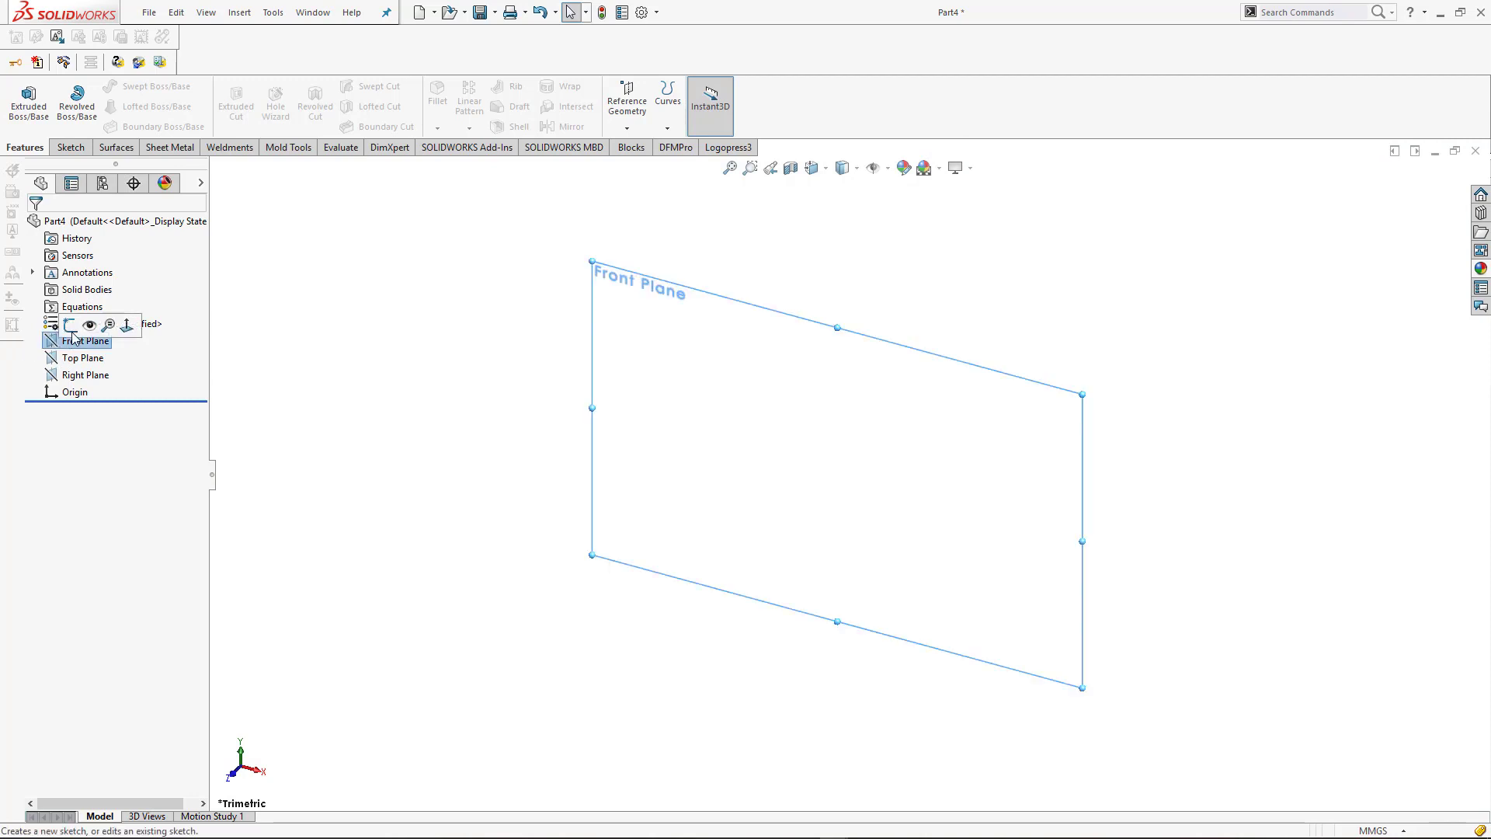
pyautogui.click(70, 325)
pyautogui.click(116, 86)
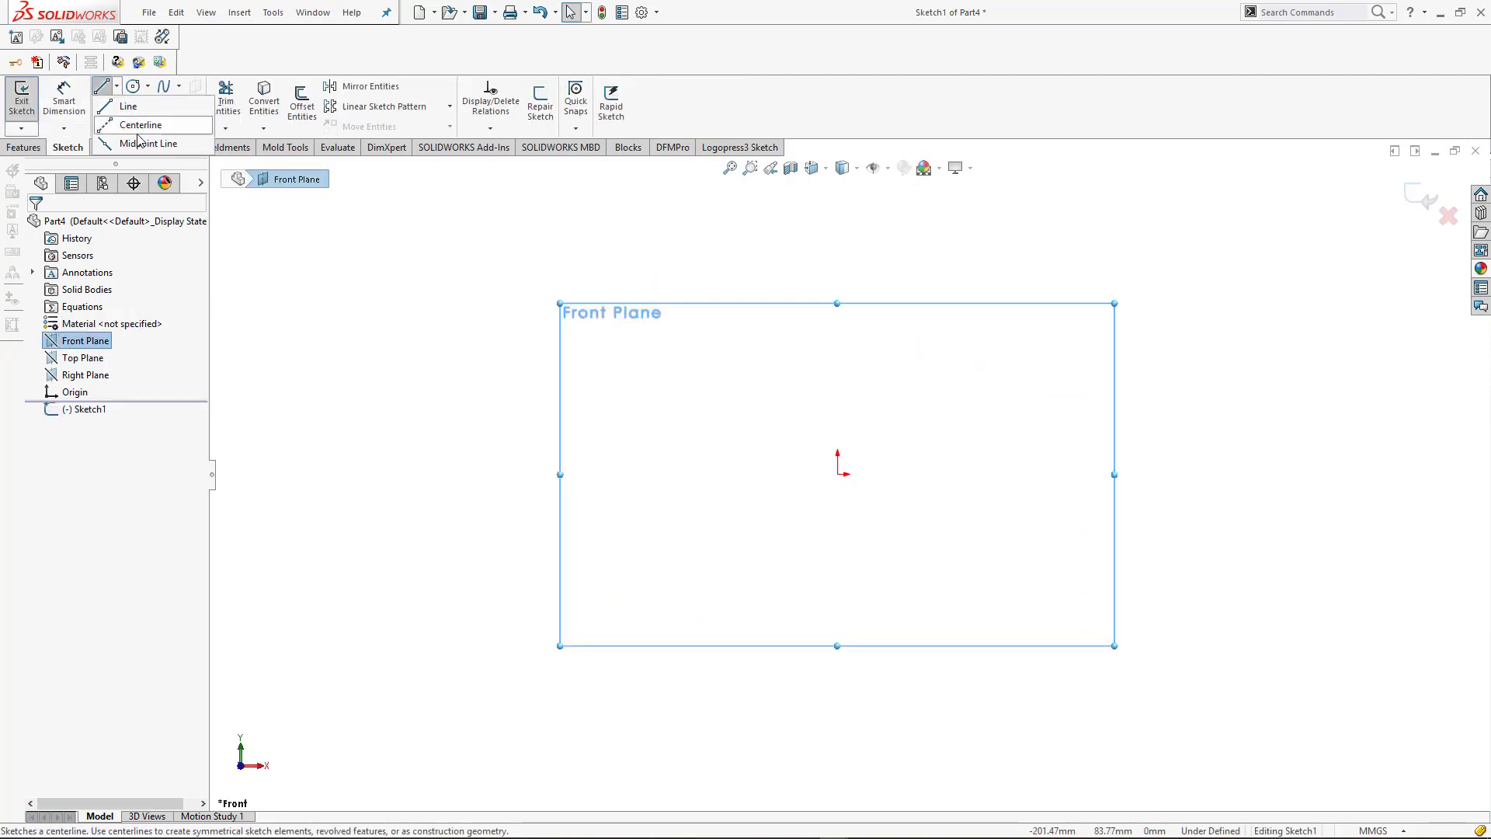
pyautogui.click(132, 104)
pyautogui.click(838, 474)
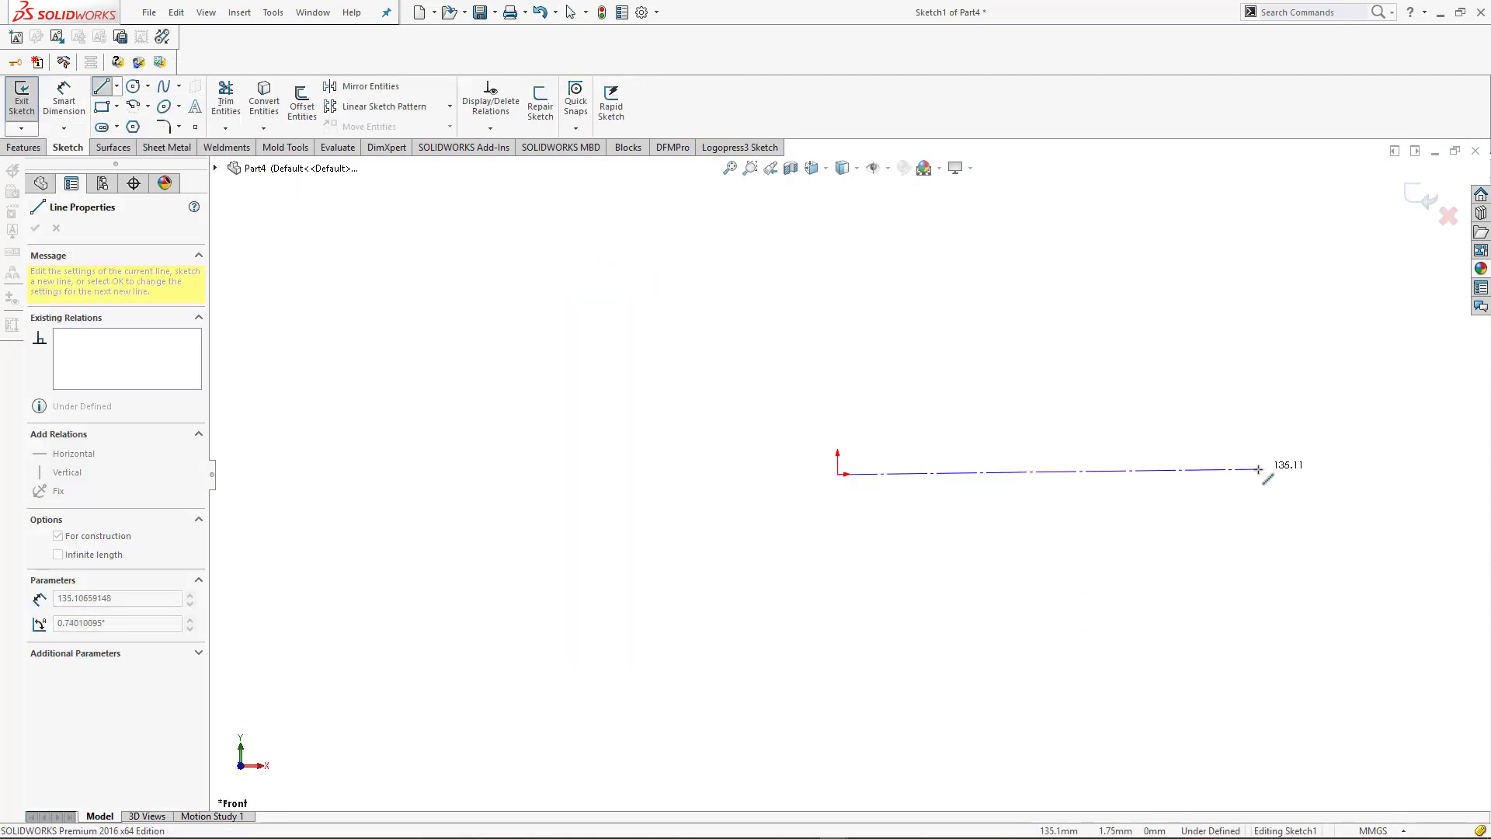
pyautogui.click(1267, 474)
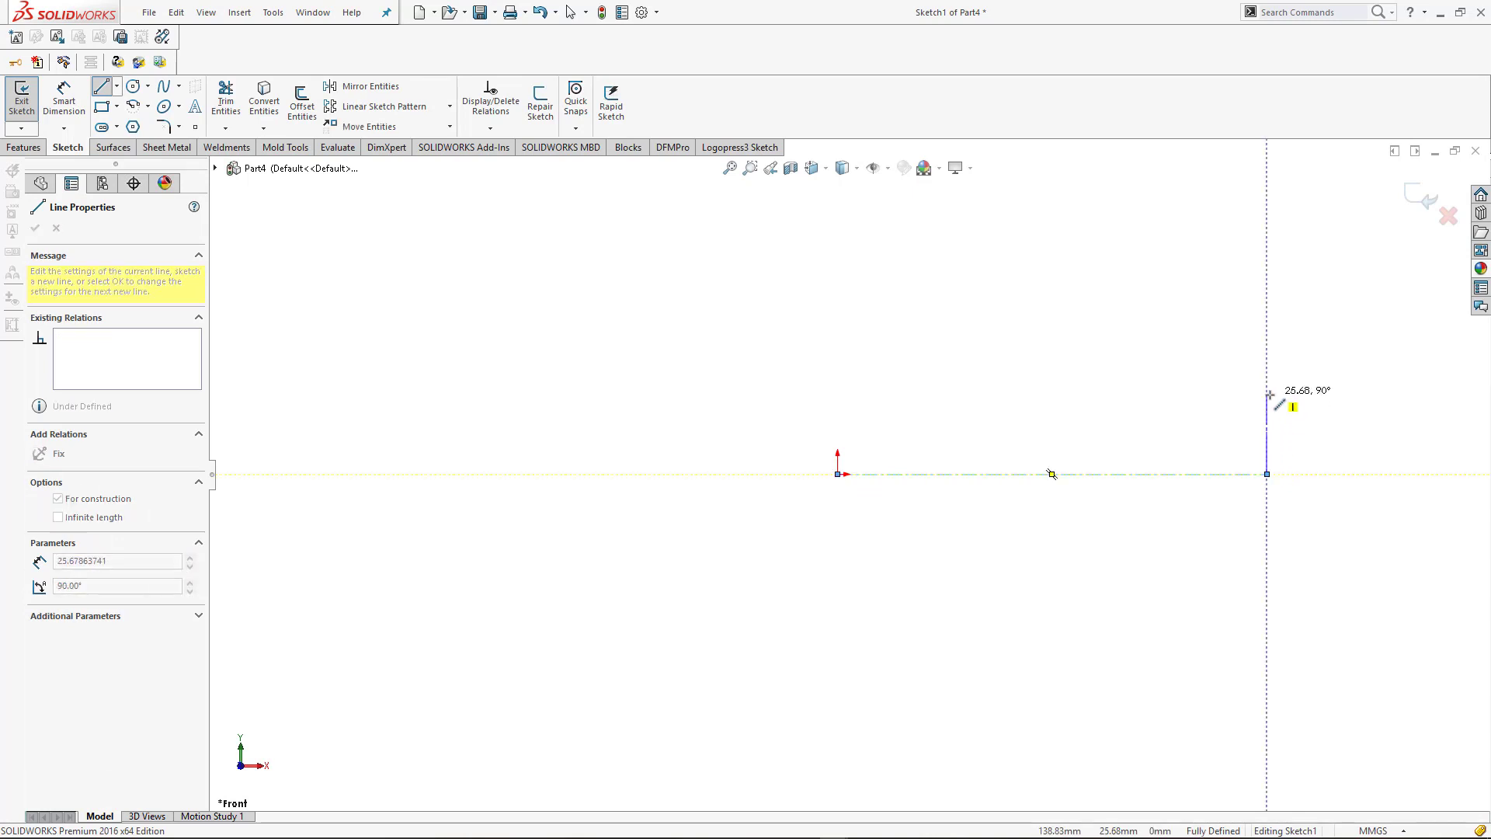
pyautogui.press('Escape')
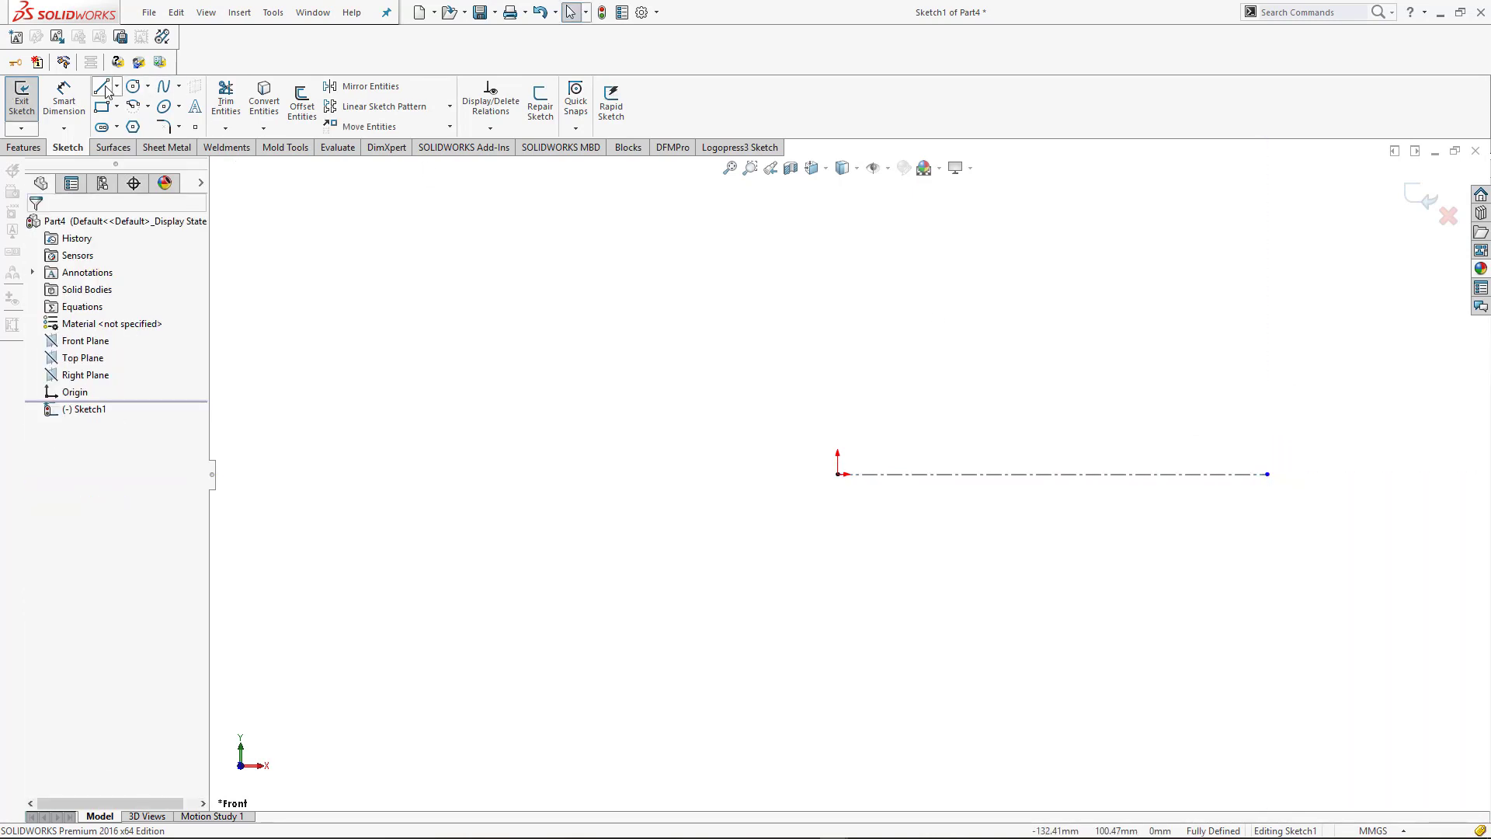
# - Sketch a vertical line about 40 mm long upward from the centerline's free end
pyautogui.press('l')
pyautogui.click(1267, 473)
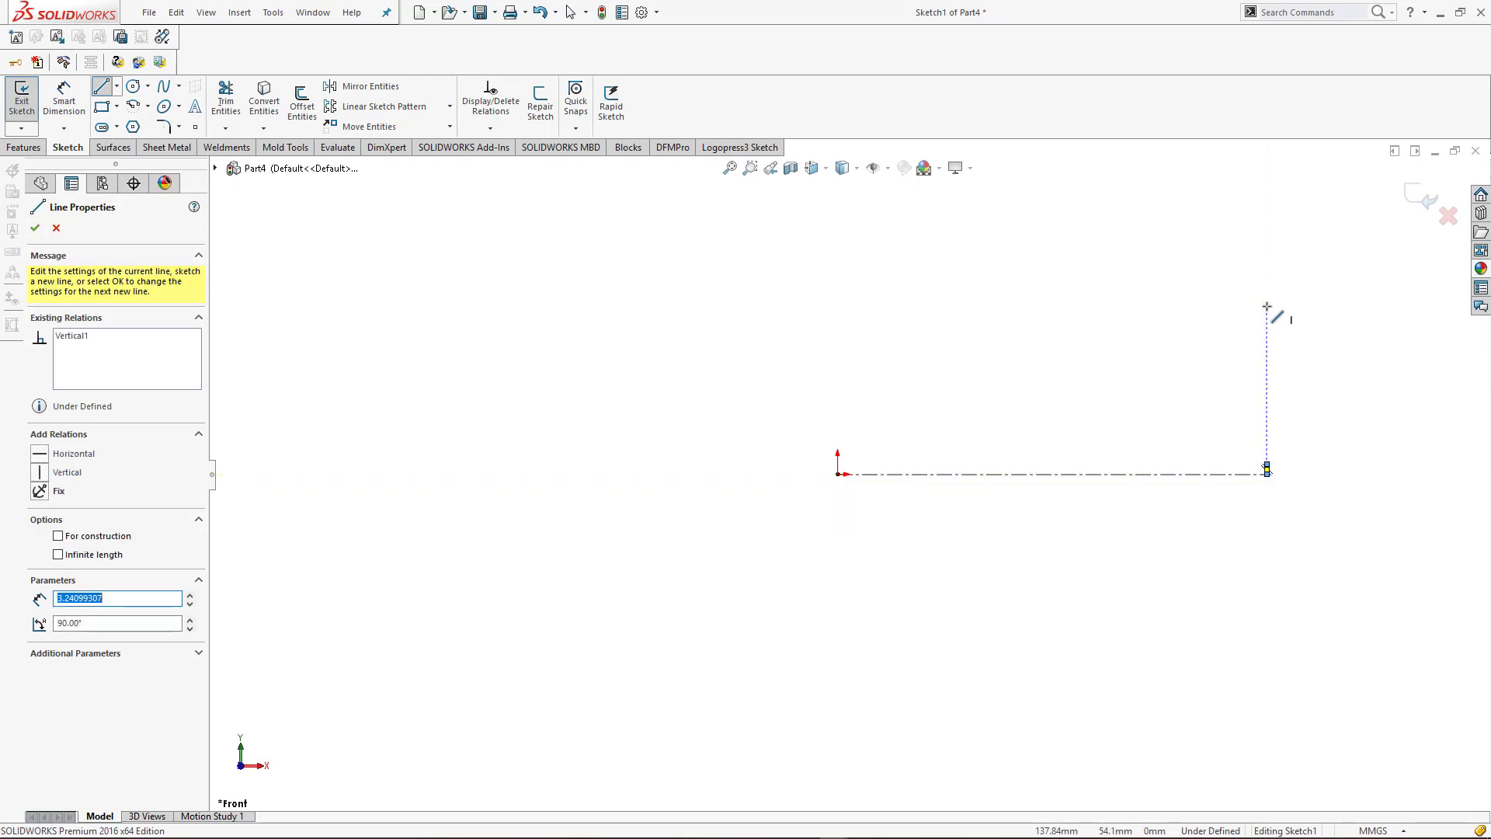
pyautogui.press('Escape')
pyautogui.moveTo(1267, 465); pyautogui.dragTo(1269, 350)
pyautogui.click(1357, 432)
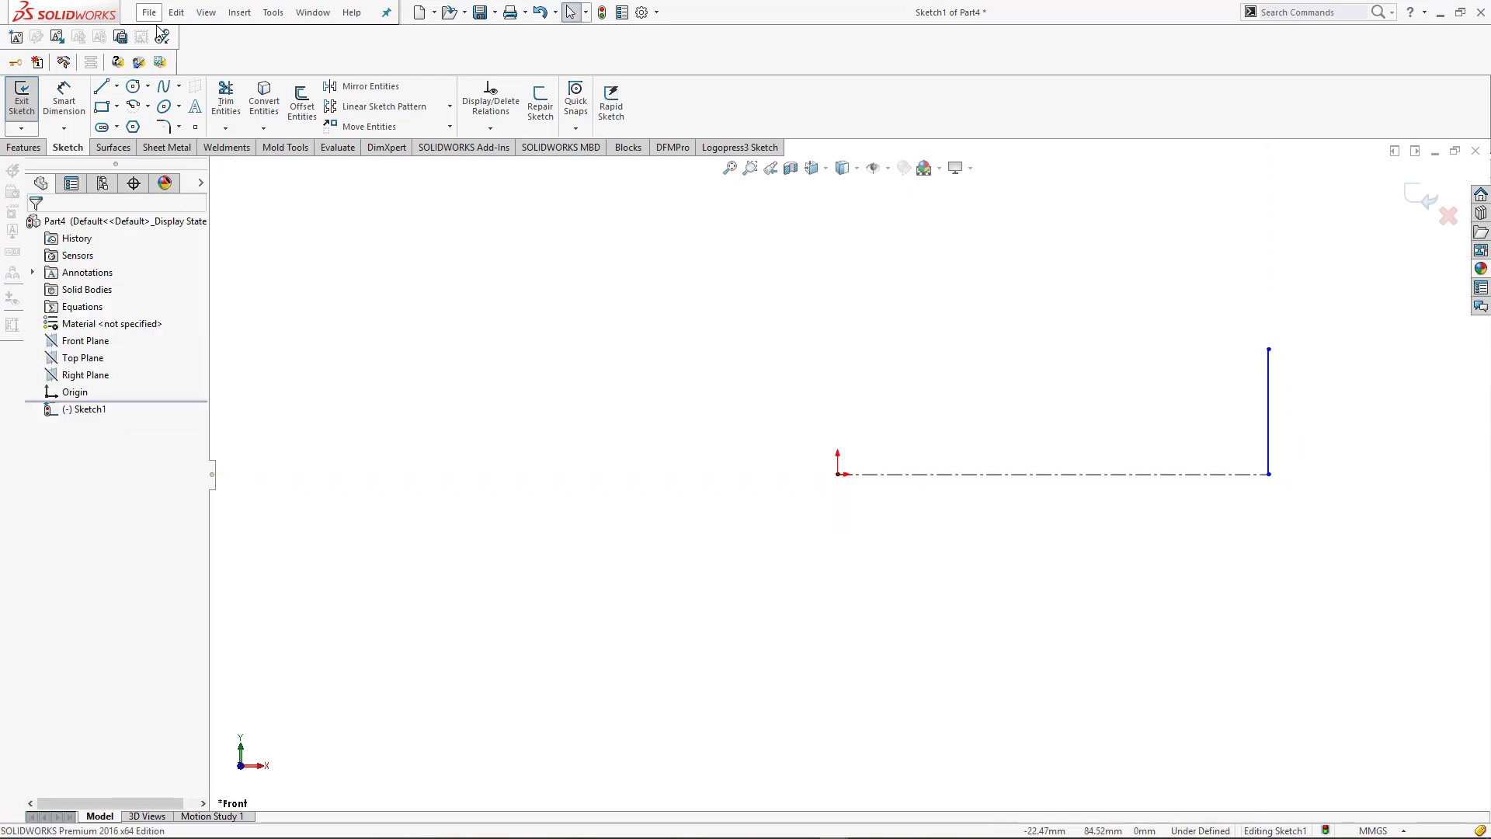
# - Complete the stepped half-profile with a head about 8 mm wide and a long shank line, ending with a vertical line down to the origin
pyautogui.click(102, 89)
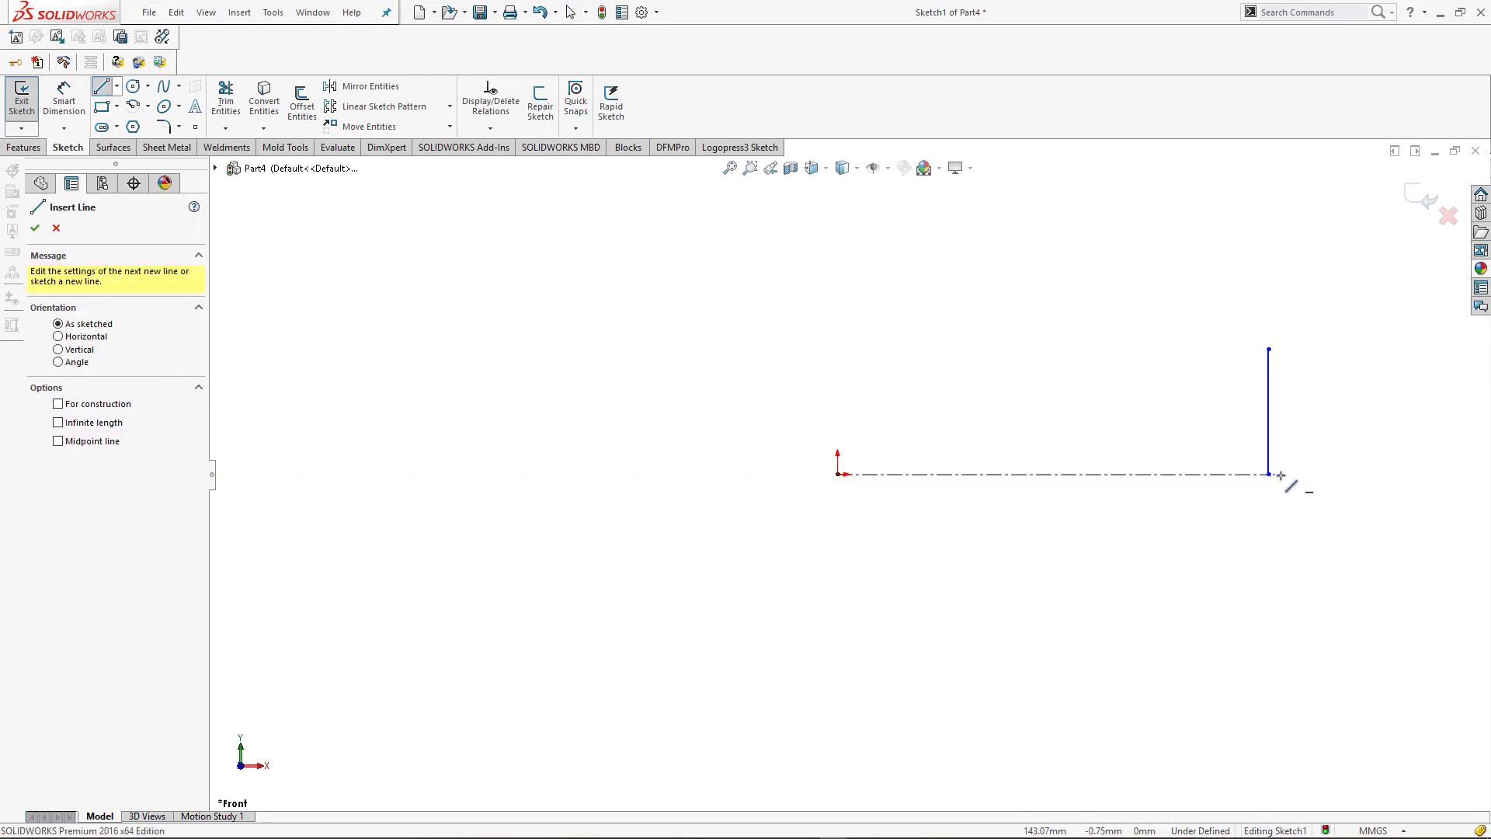
pyautogui.click(1269, 349)
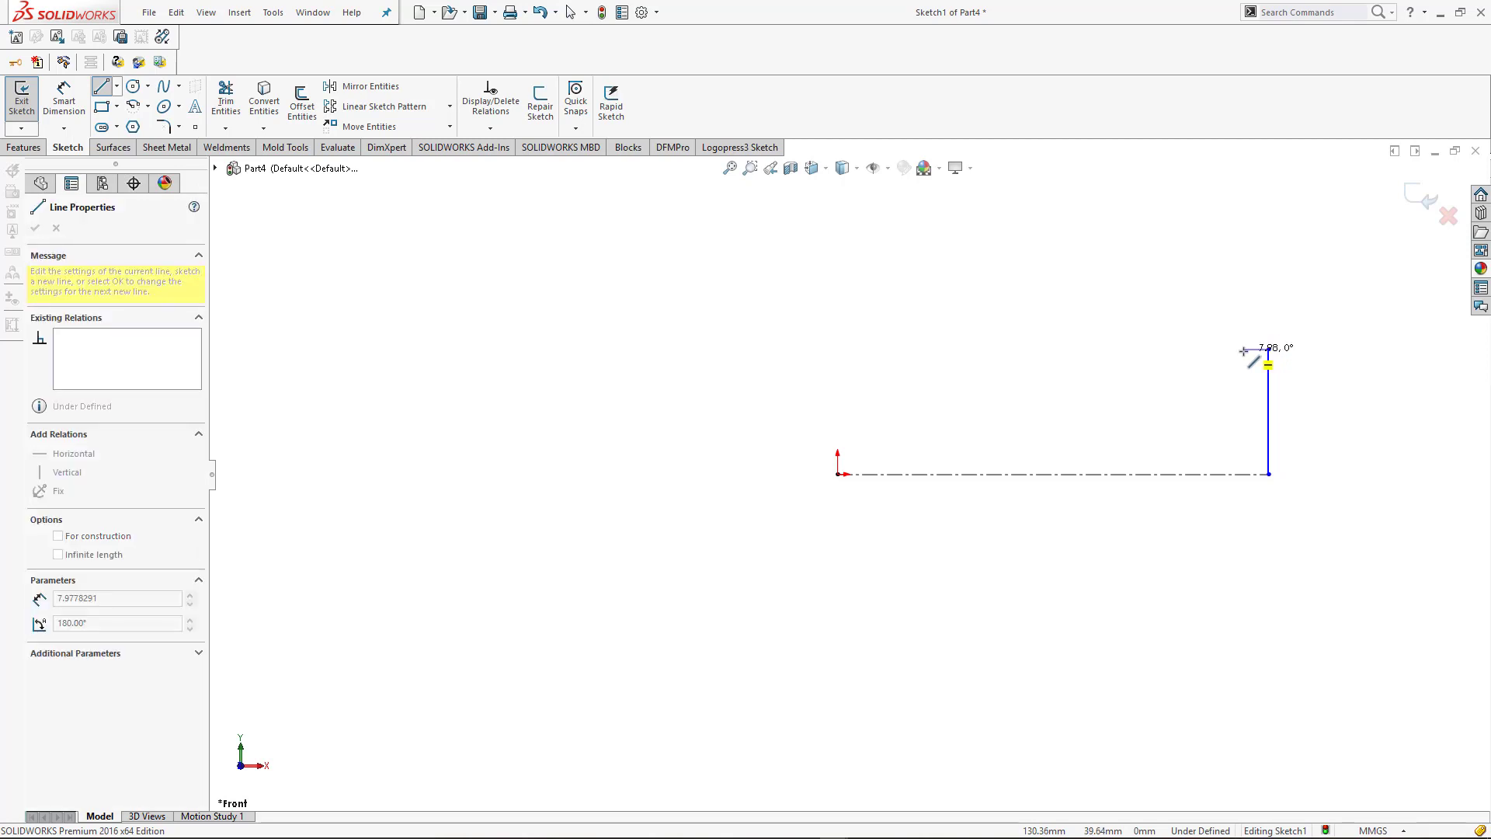
pyautogui.click(1244, 350)
pyautogui.click(1244, 398)
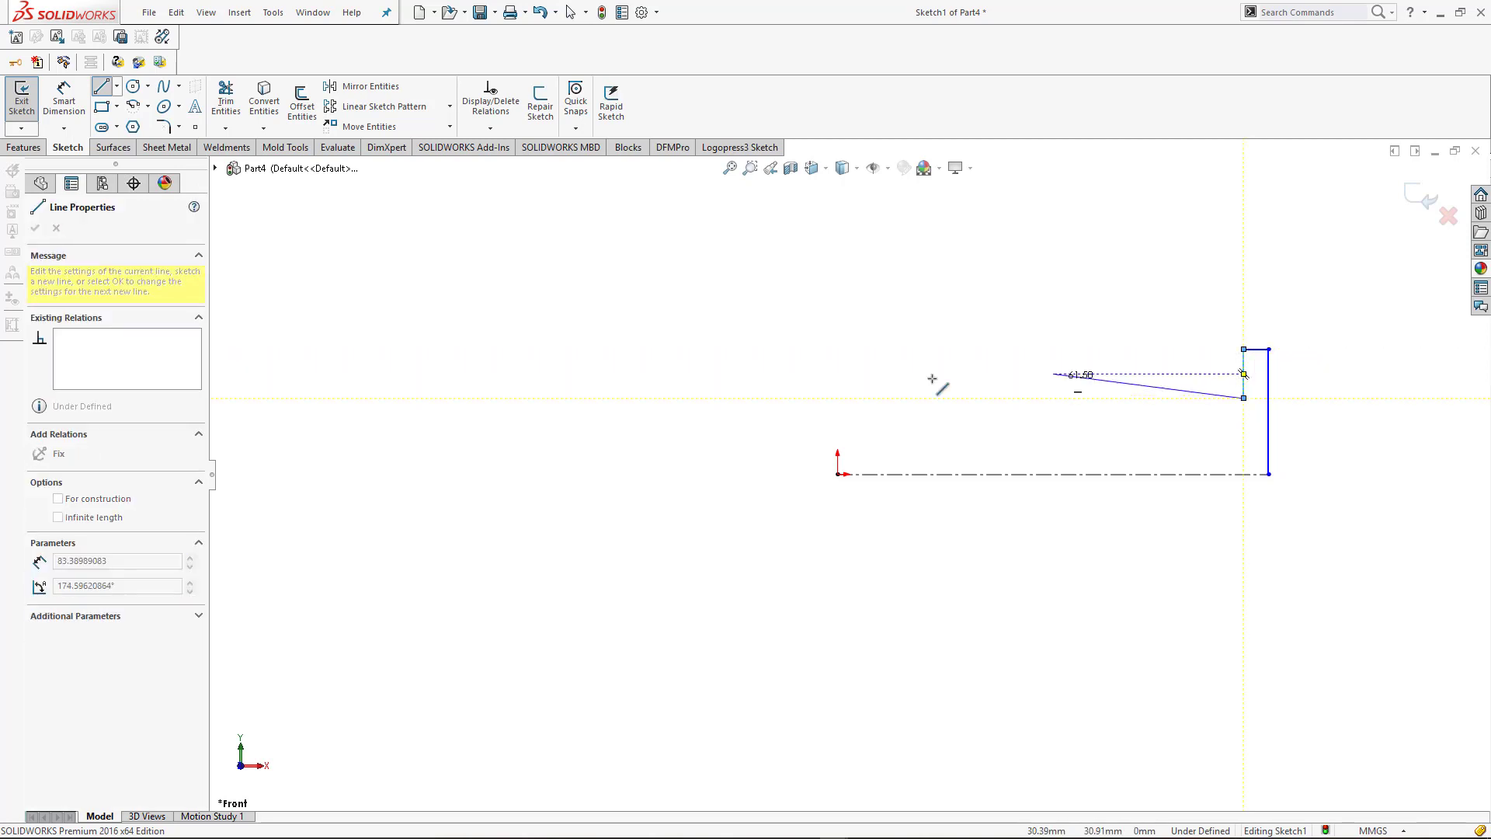
pyautogui.click(838, 398)
pyautogui.click(837, 474)
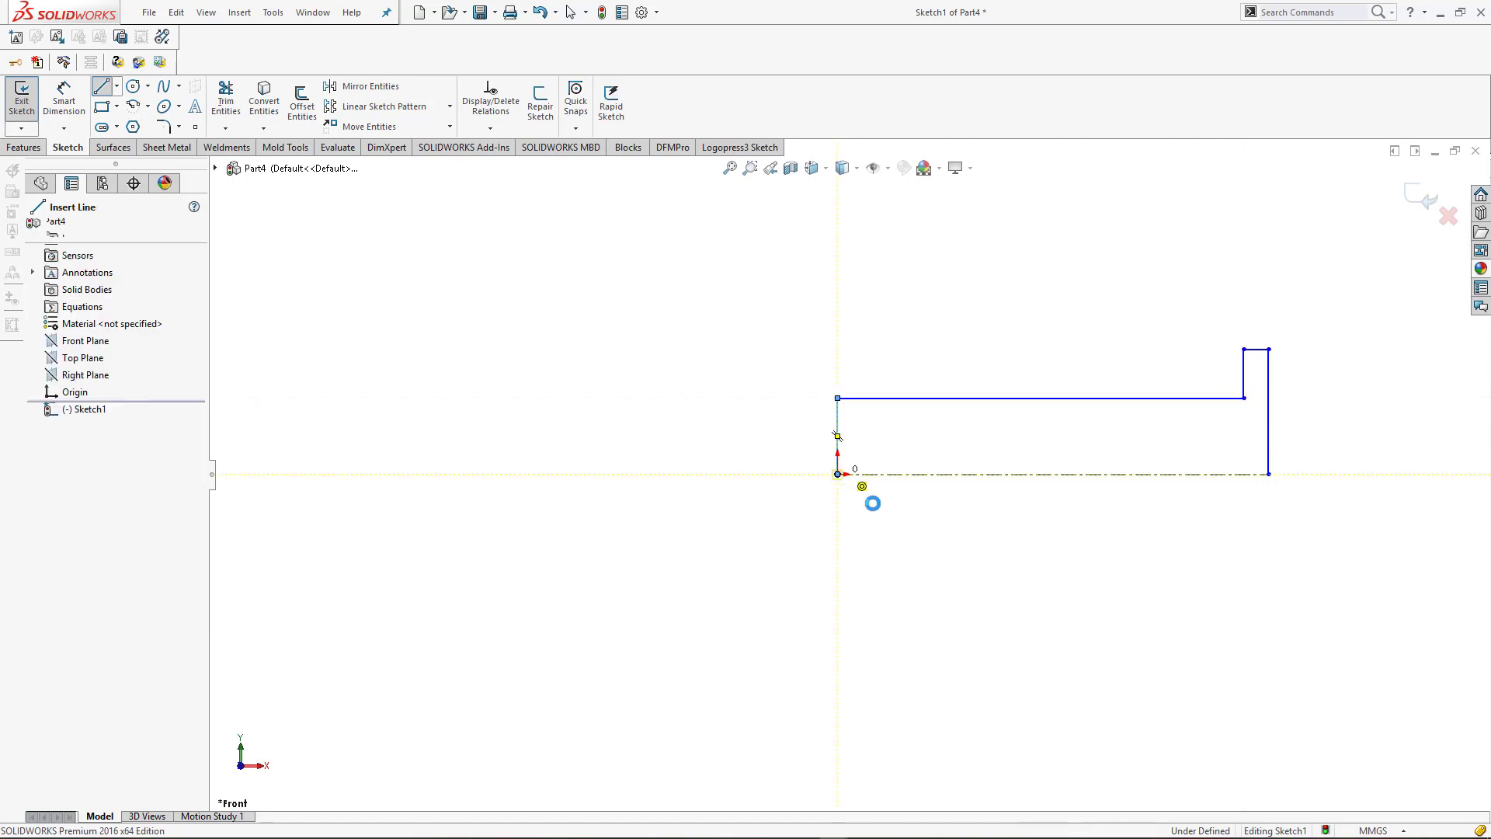
pyautogui.press('Escape')
# - Dimension the profile's overall length between its two end lines as 54 mm
pyautogui.moveTo(1131, 585); pyautogui.dragTo(1142, 521, button='right')
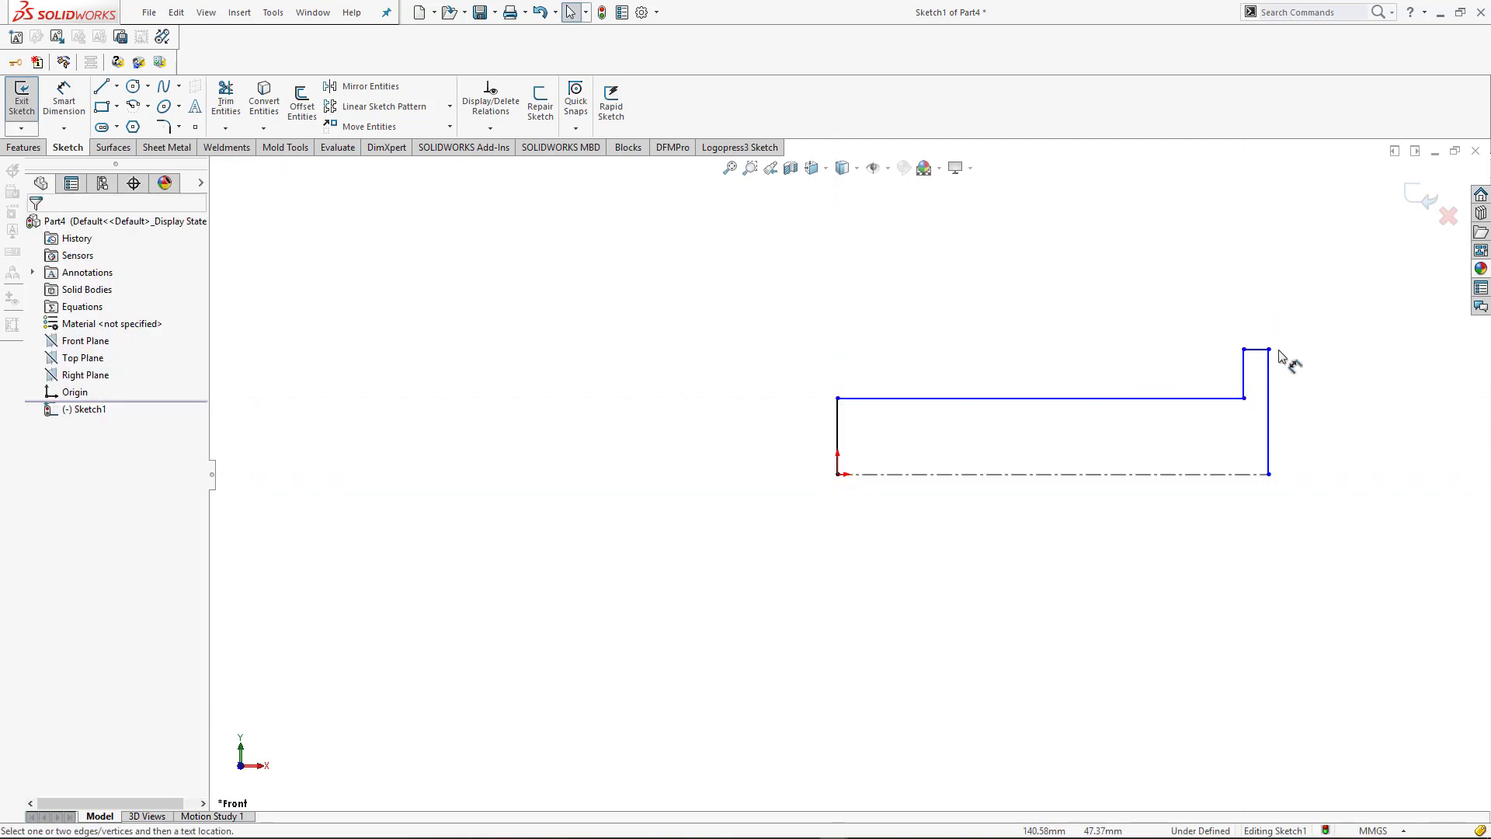
pyautogui.click(1269, 372)
pyautogui.click(971, 349)
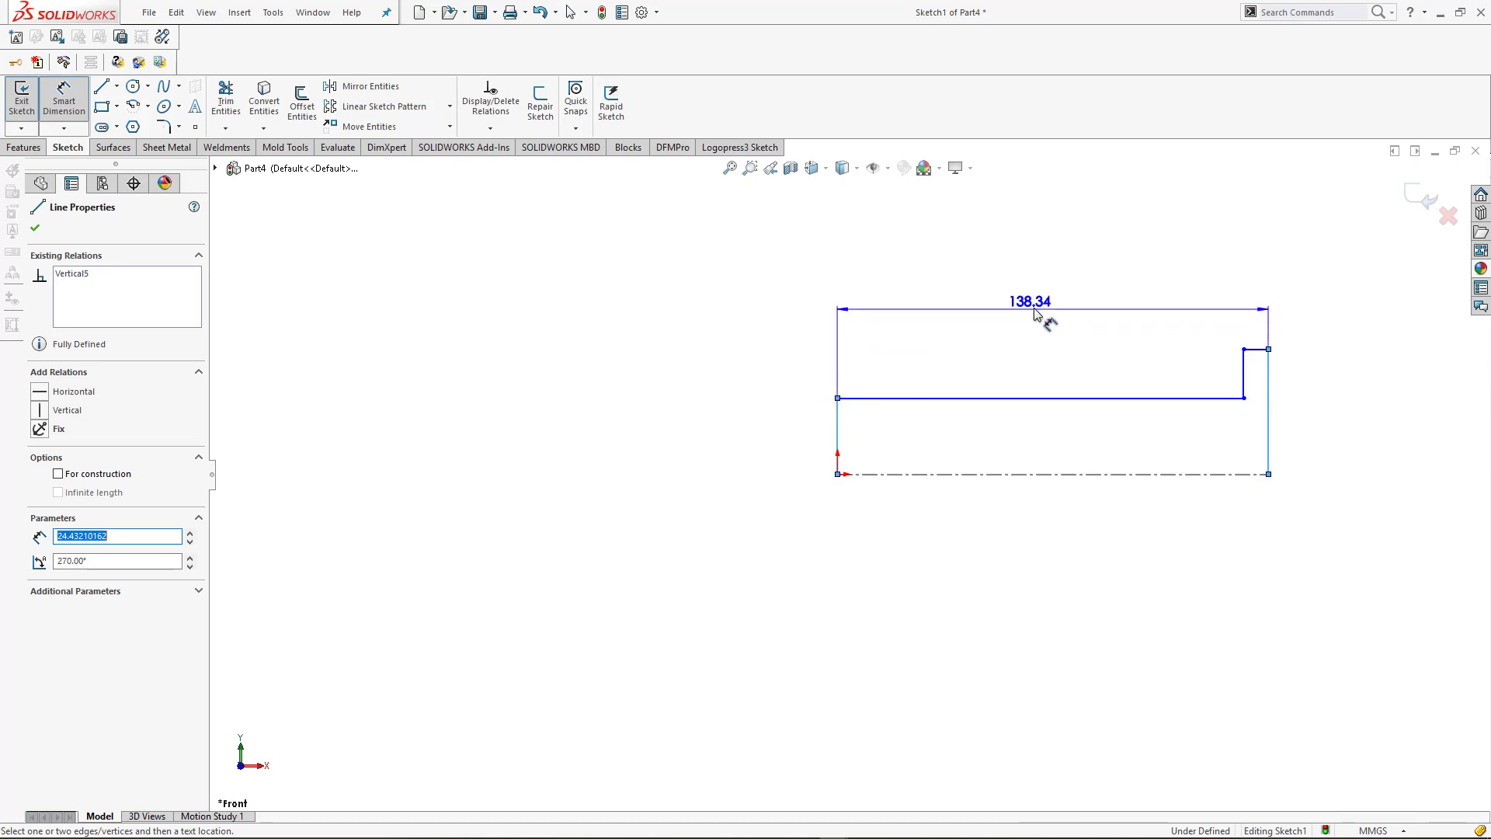
pyautogui.click(1033, 308)
pyautogui.write('54')
pyautogui.press('Return')
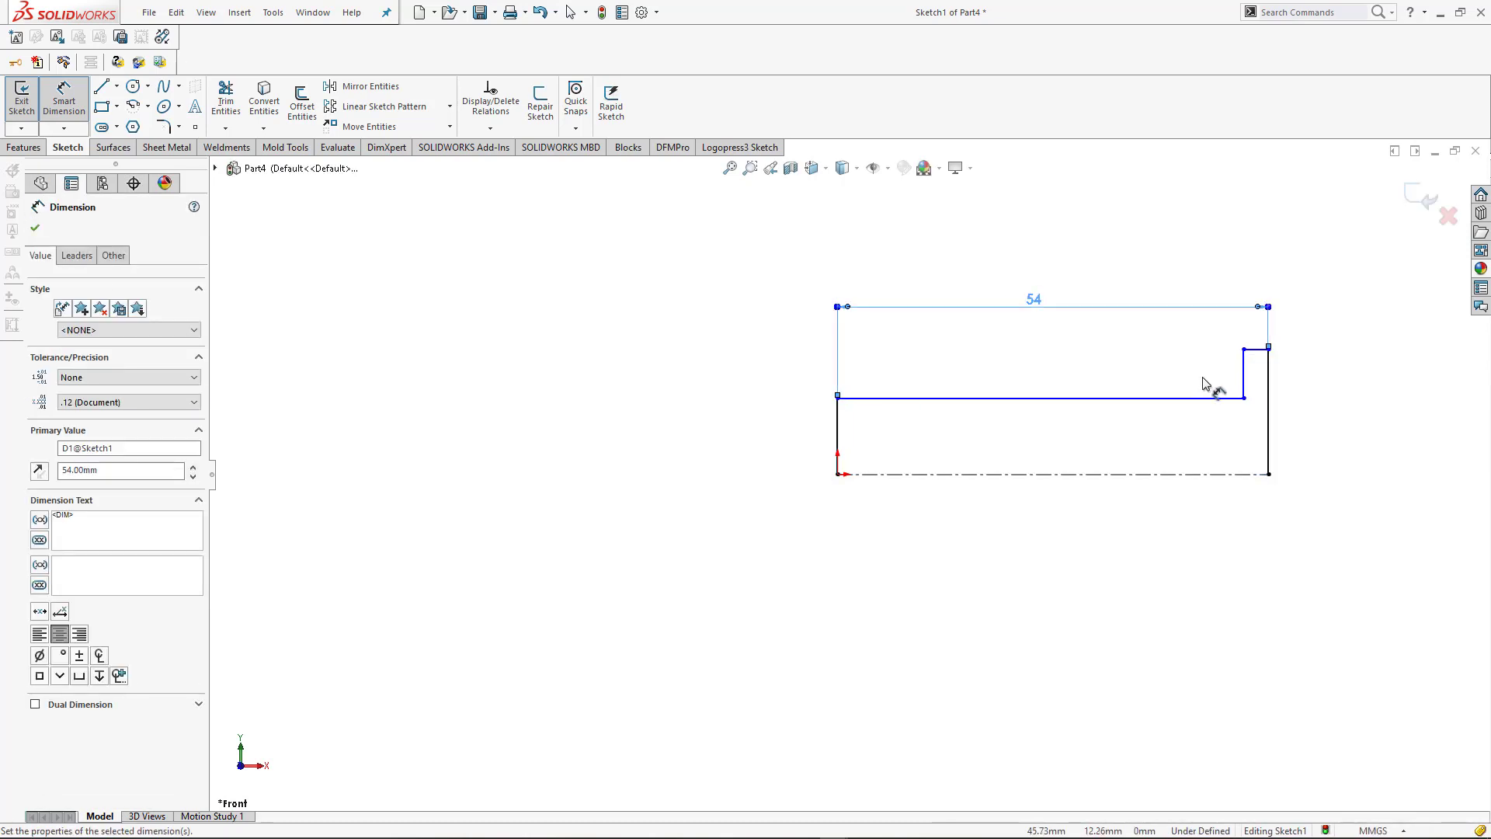
# - Dimension the shank length from the origin-side end line to the head's inner shoulder as 50 mm
pyautogui.click(1244, 381)
pyautogui.click(837, 435)
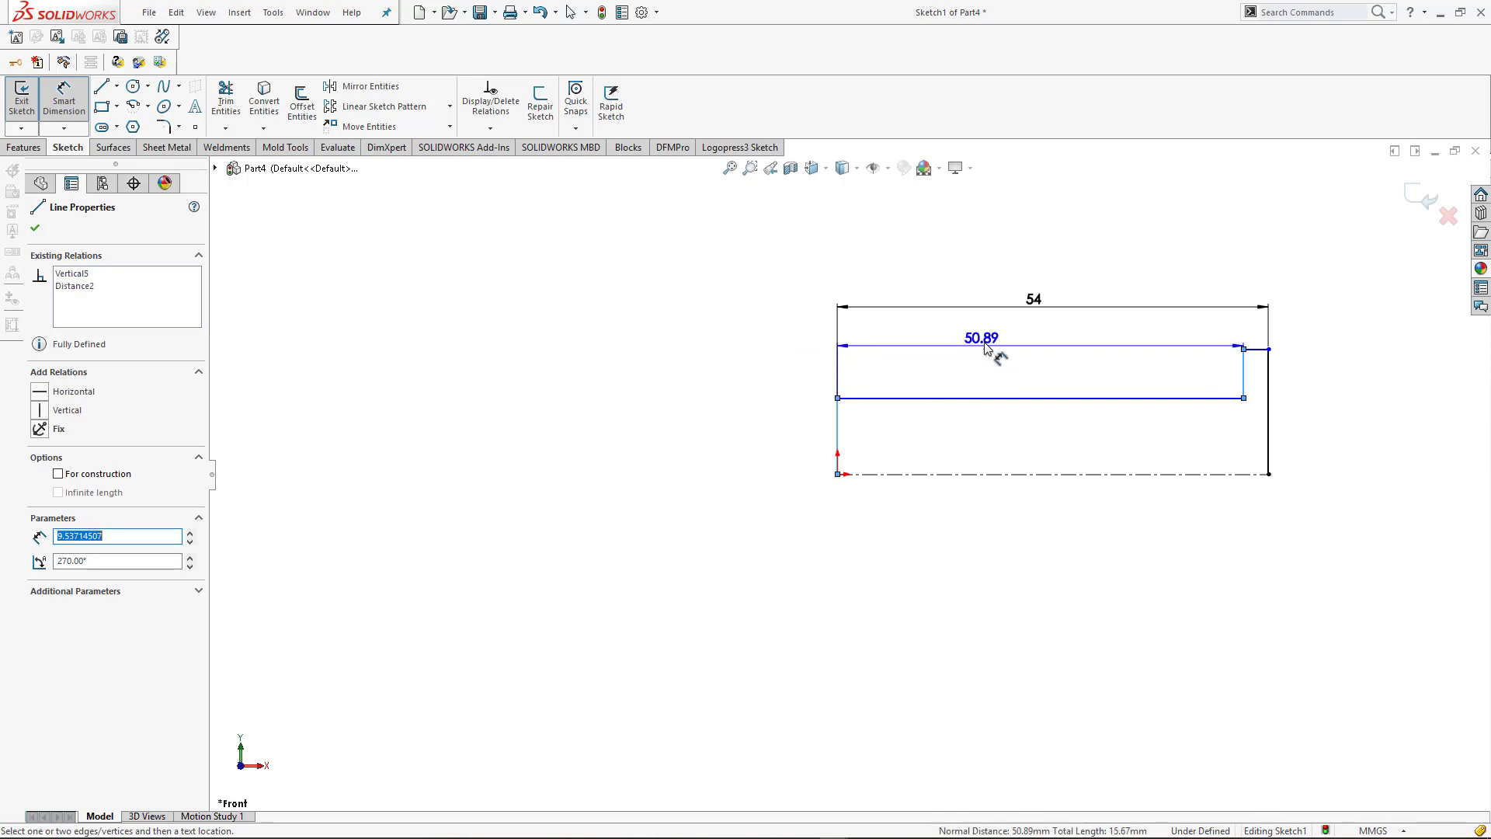
pyautogui.click(989, 339)
pyautogui.write('50')
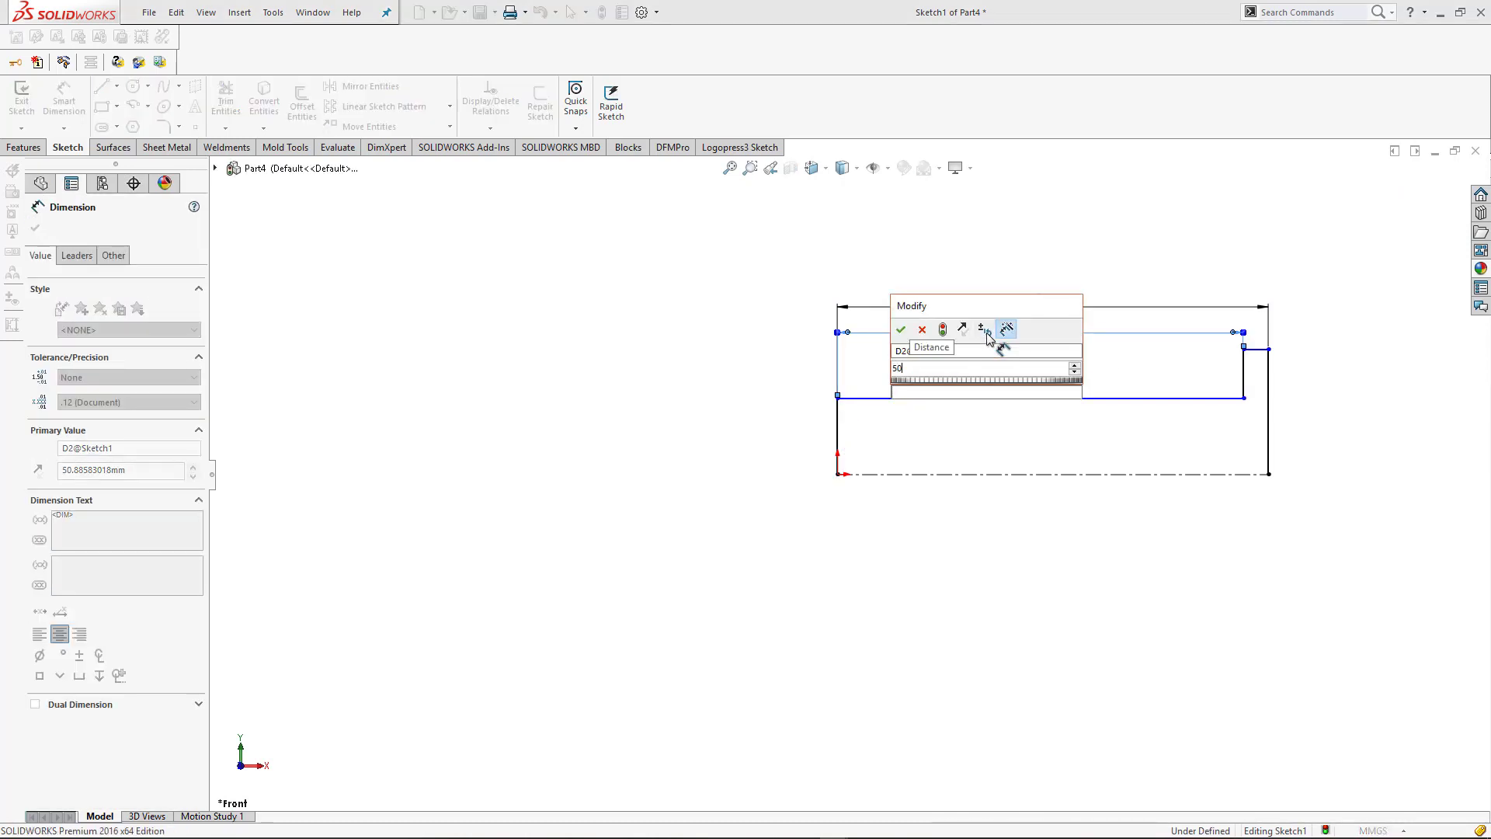
pyautogui.press('Return')
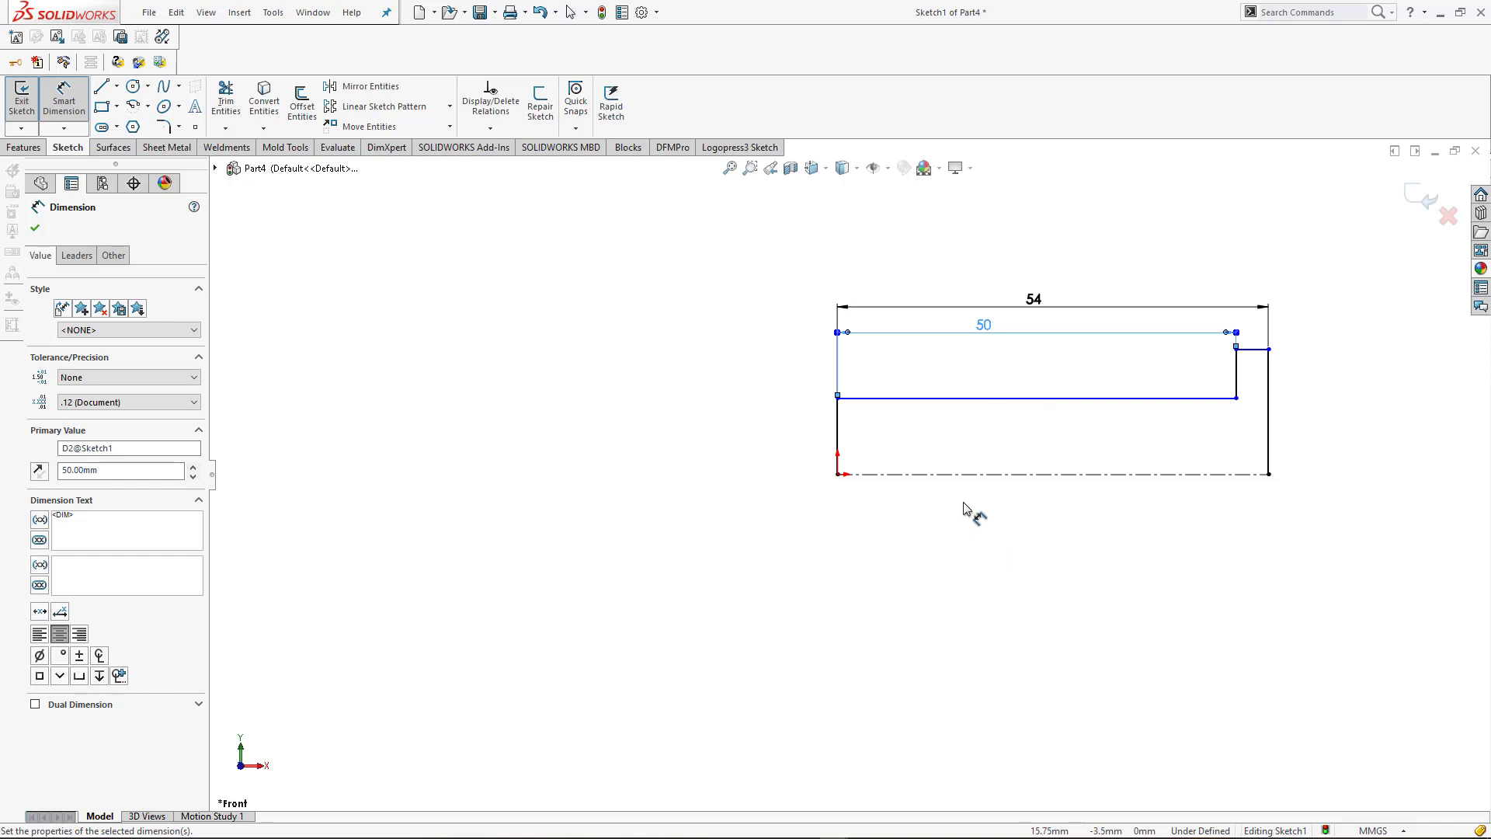
# - Dimension the shank's diameter across the centerline as 16 mm
pyautogui.click(938, 398)
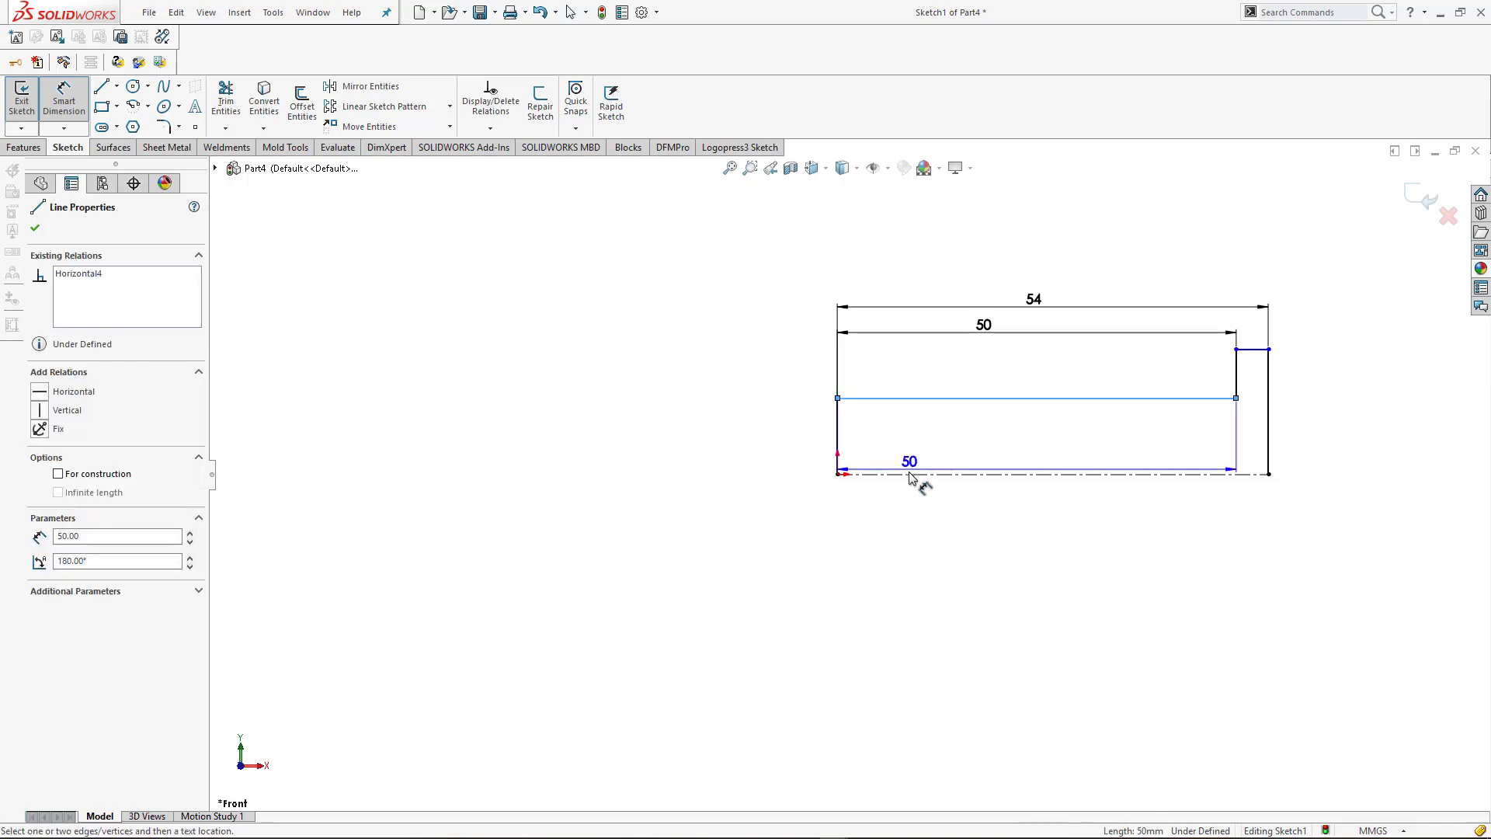
pyautogui.click(780, 501)
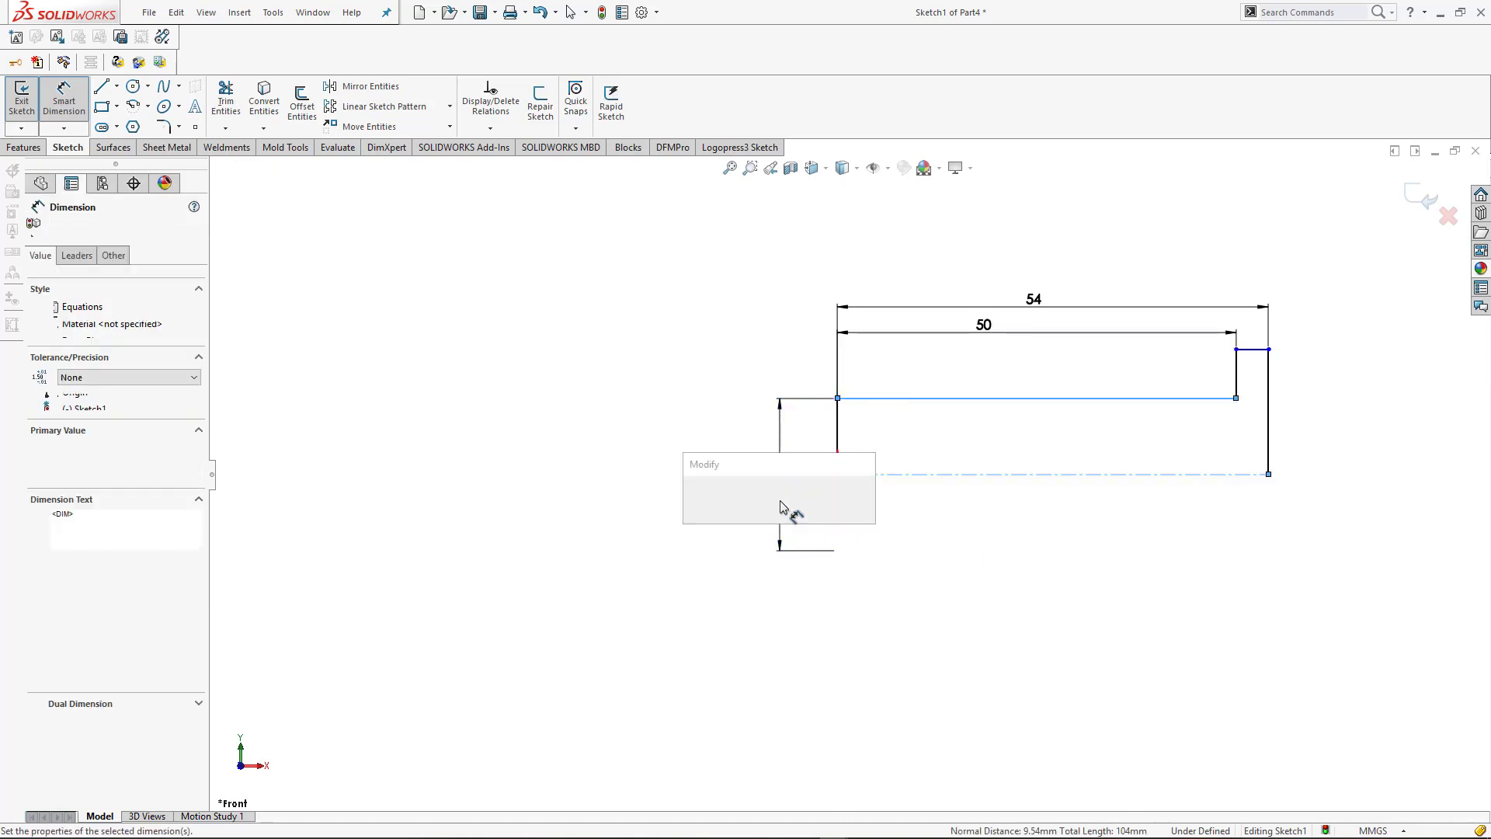
pyautogui.write('1')
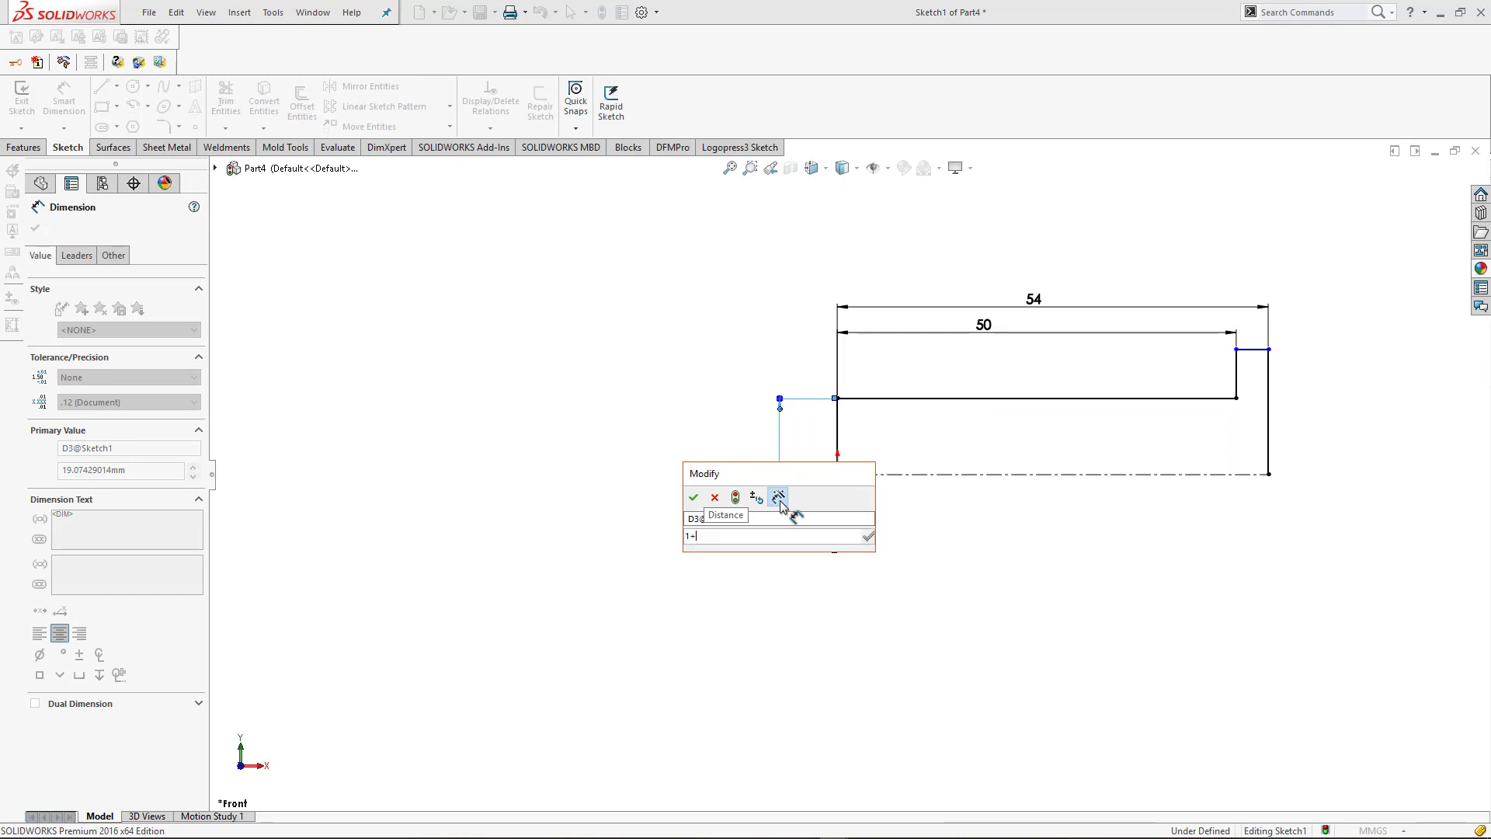
pyautogui.write('6')
pyautogui.press('Return')
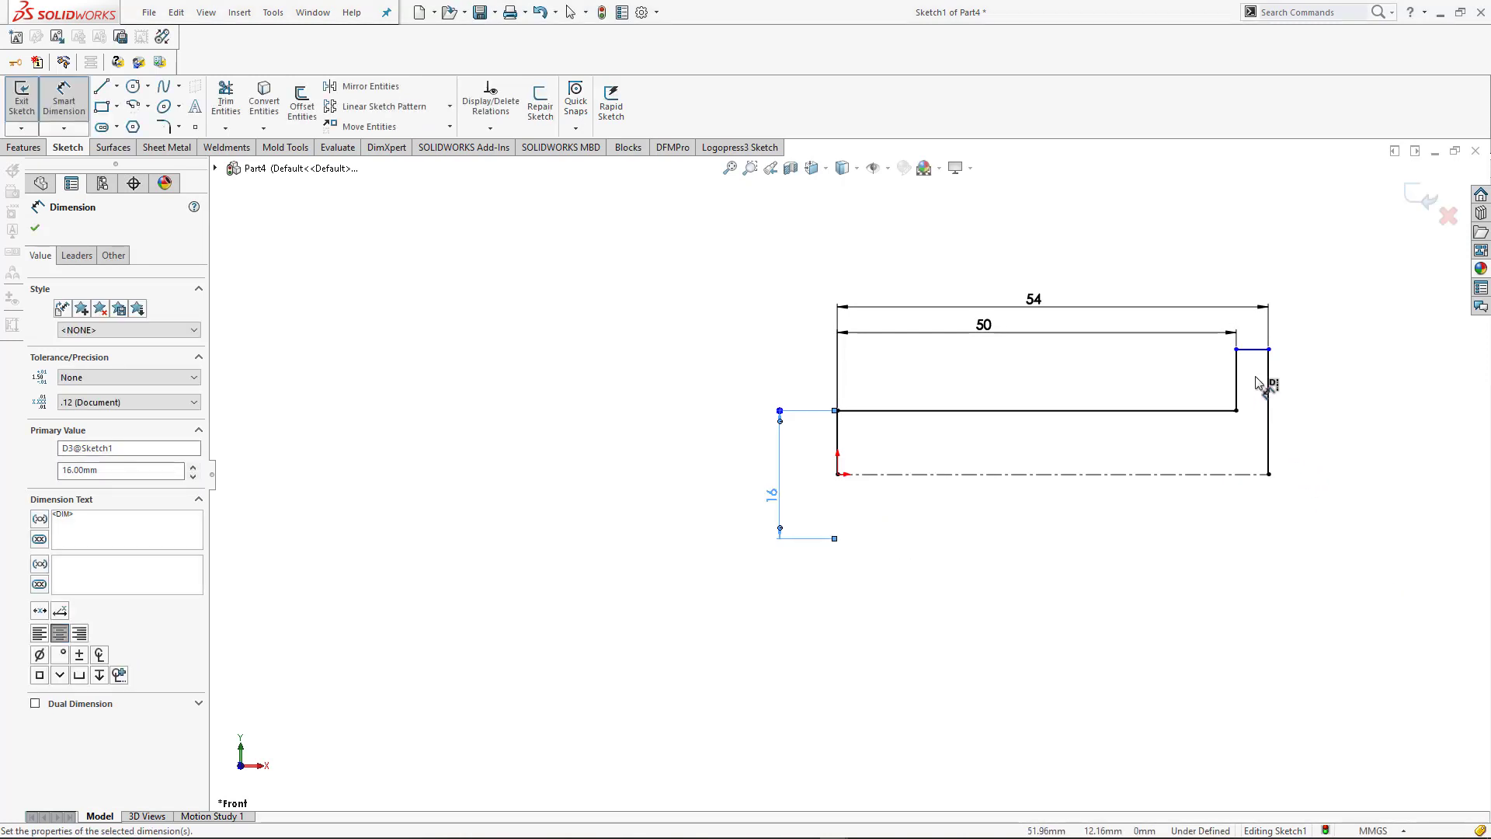
# - Dimension the head's diameter across the centerline as 28 mm and finish dimensioning
pyautogui.click(1252, 349)
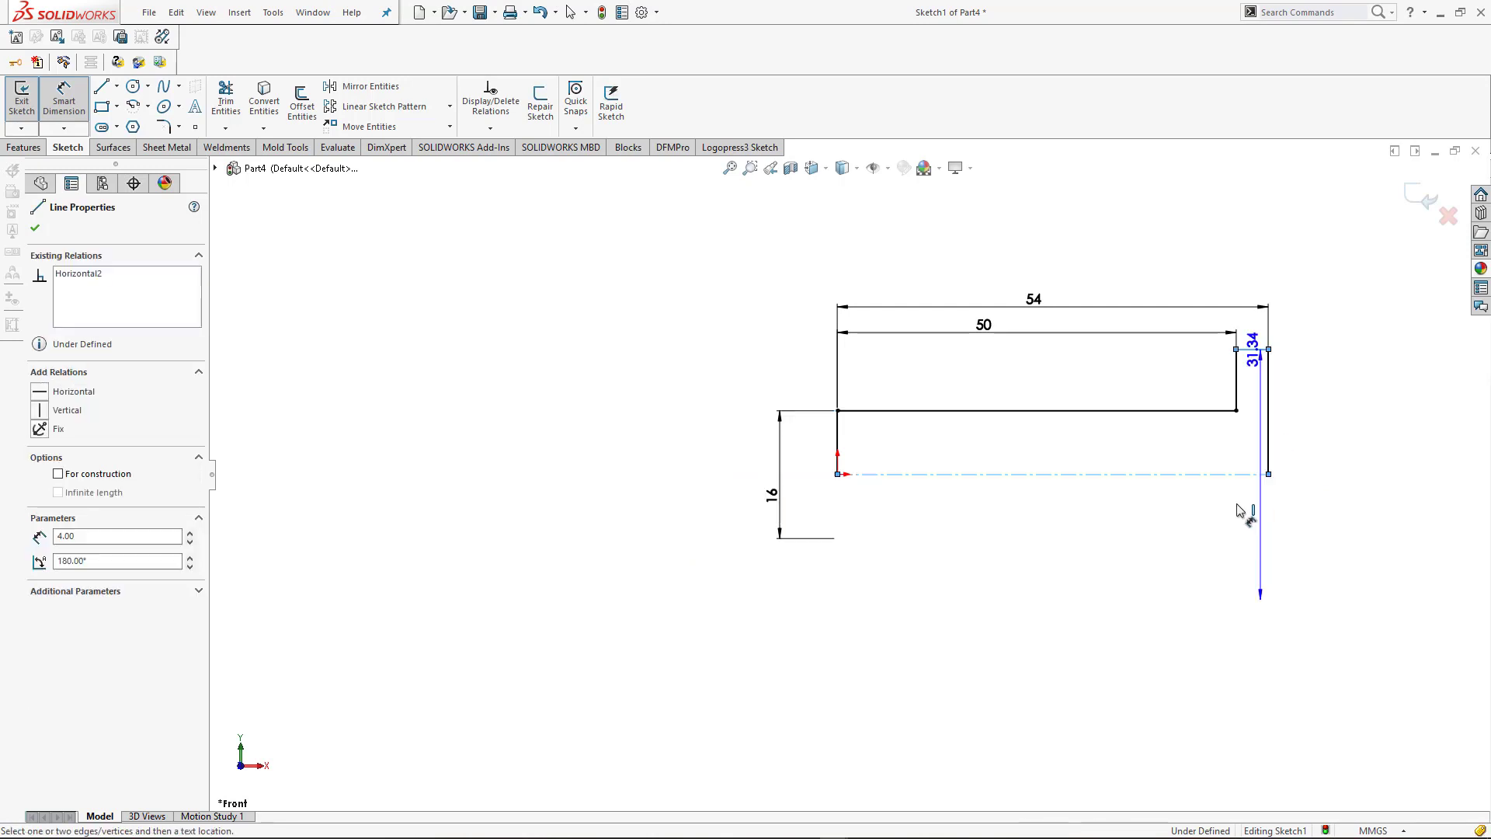
pyautogui.click(1258, 474)
pyautogui.click(1328, 472)
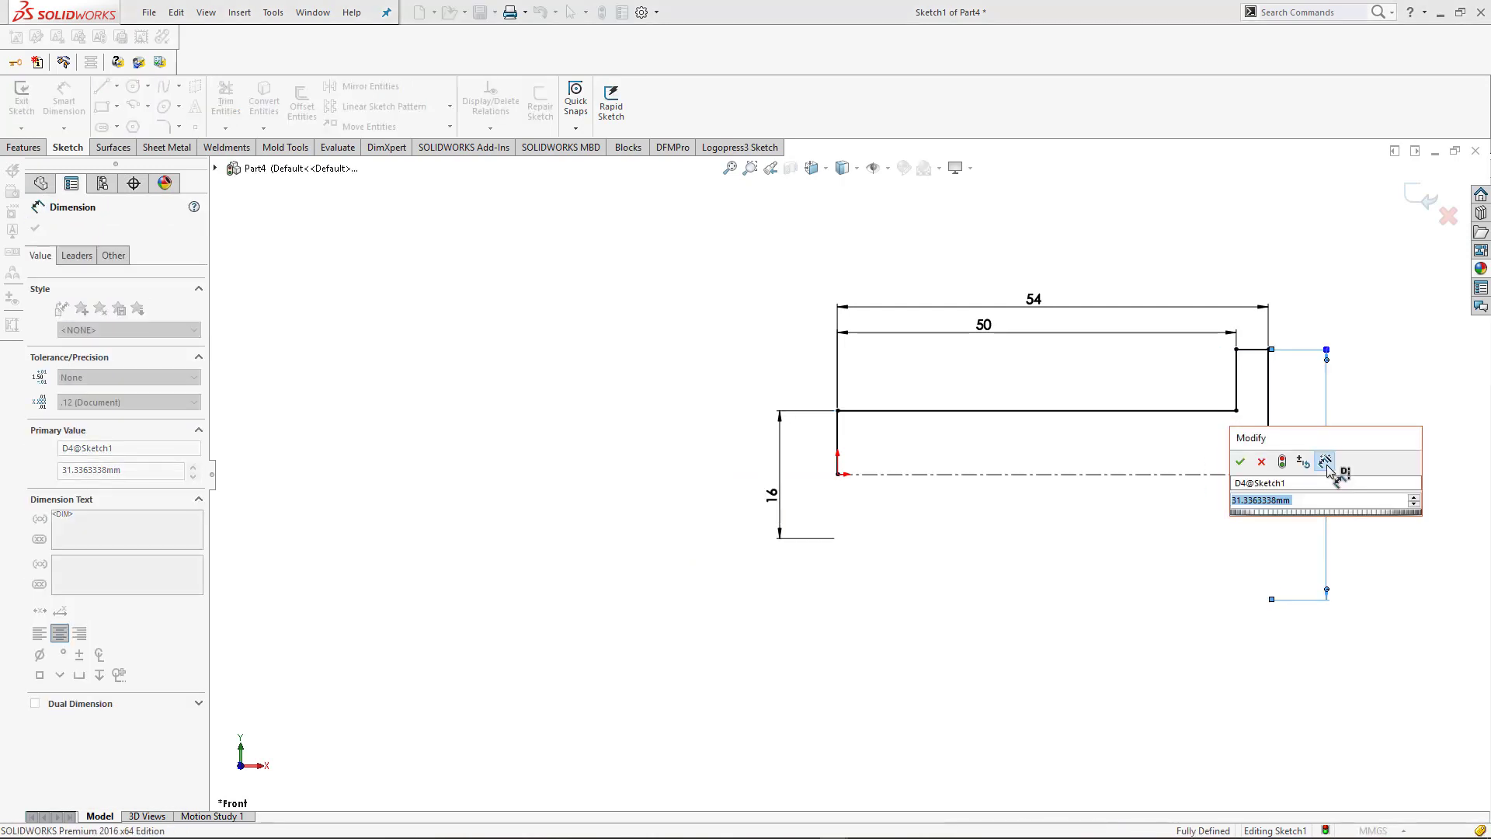
pyautogui.write('28')
pyautogui.press('Return')
pyautogui.click(1375, 516)
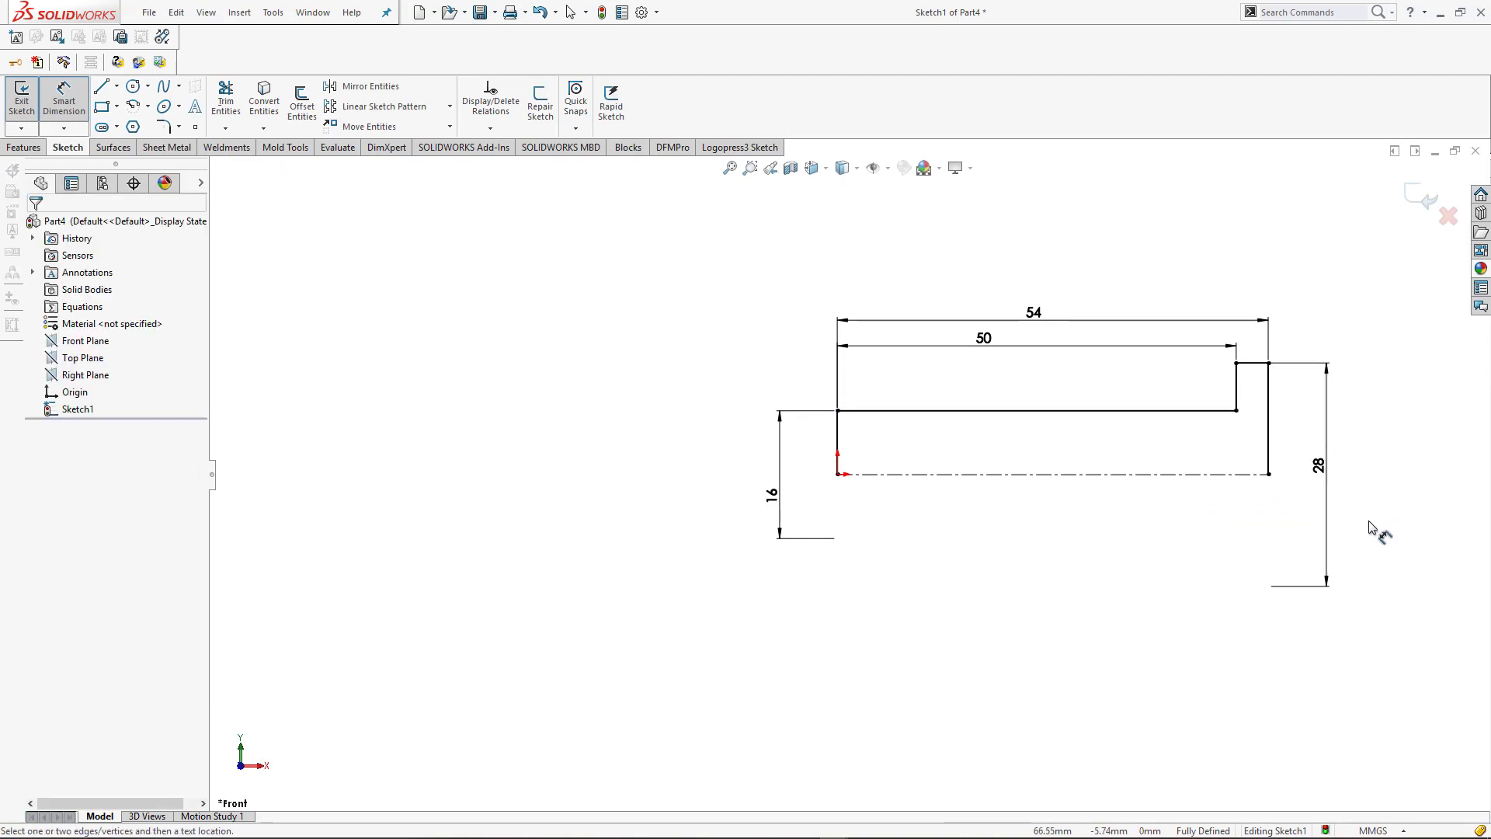
# - Revolve the profile 360 degrees about the centerline, letting the open sketch be closed automatically
pyautogui.hotkey('ctrl', '7')
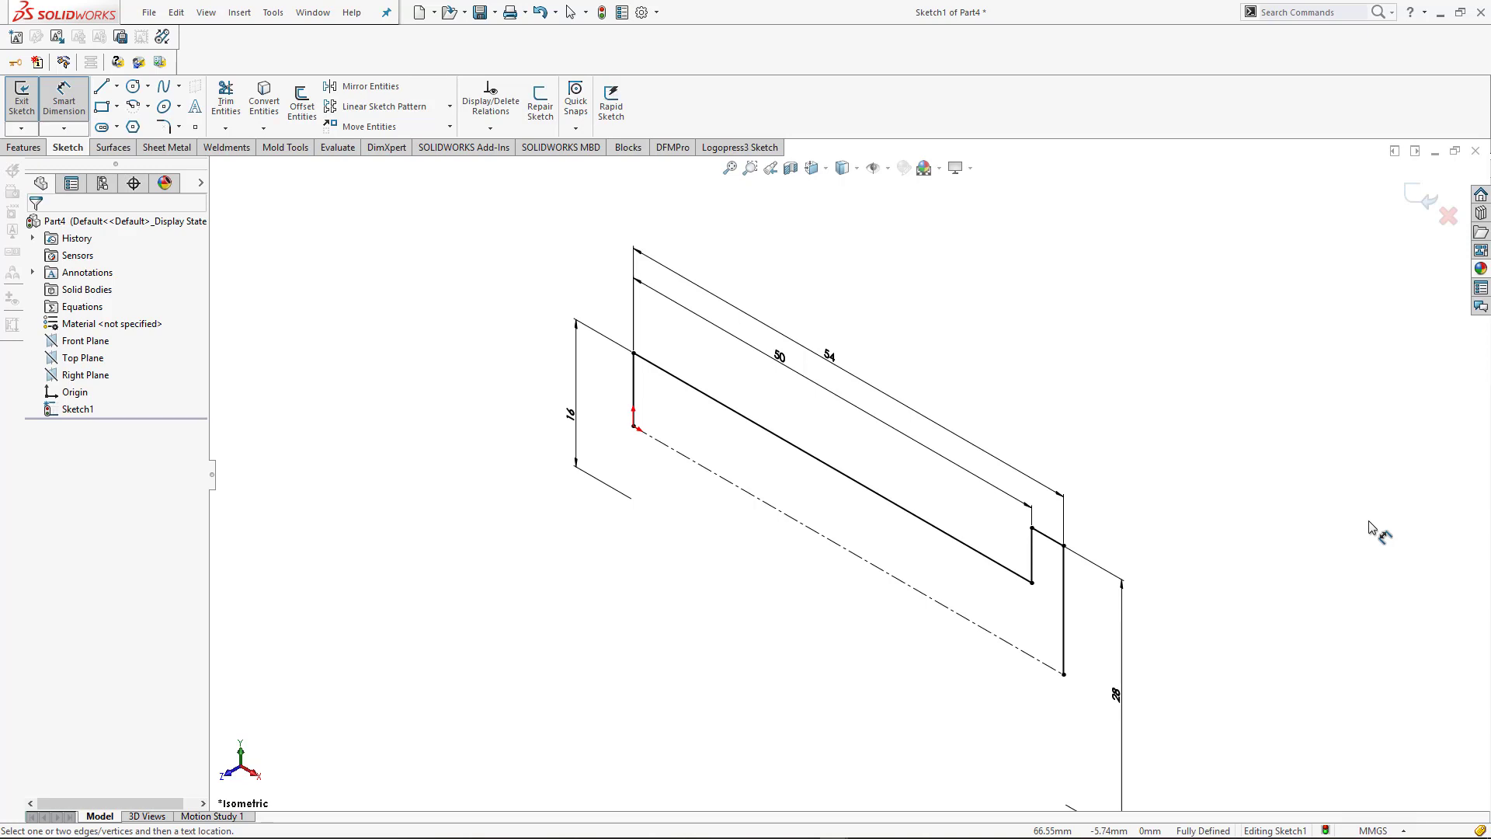
pyautogui.click(37, 148)
pyautogui.click(77, 101)
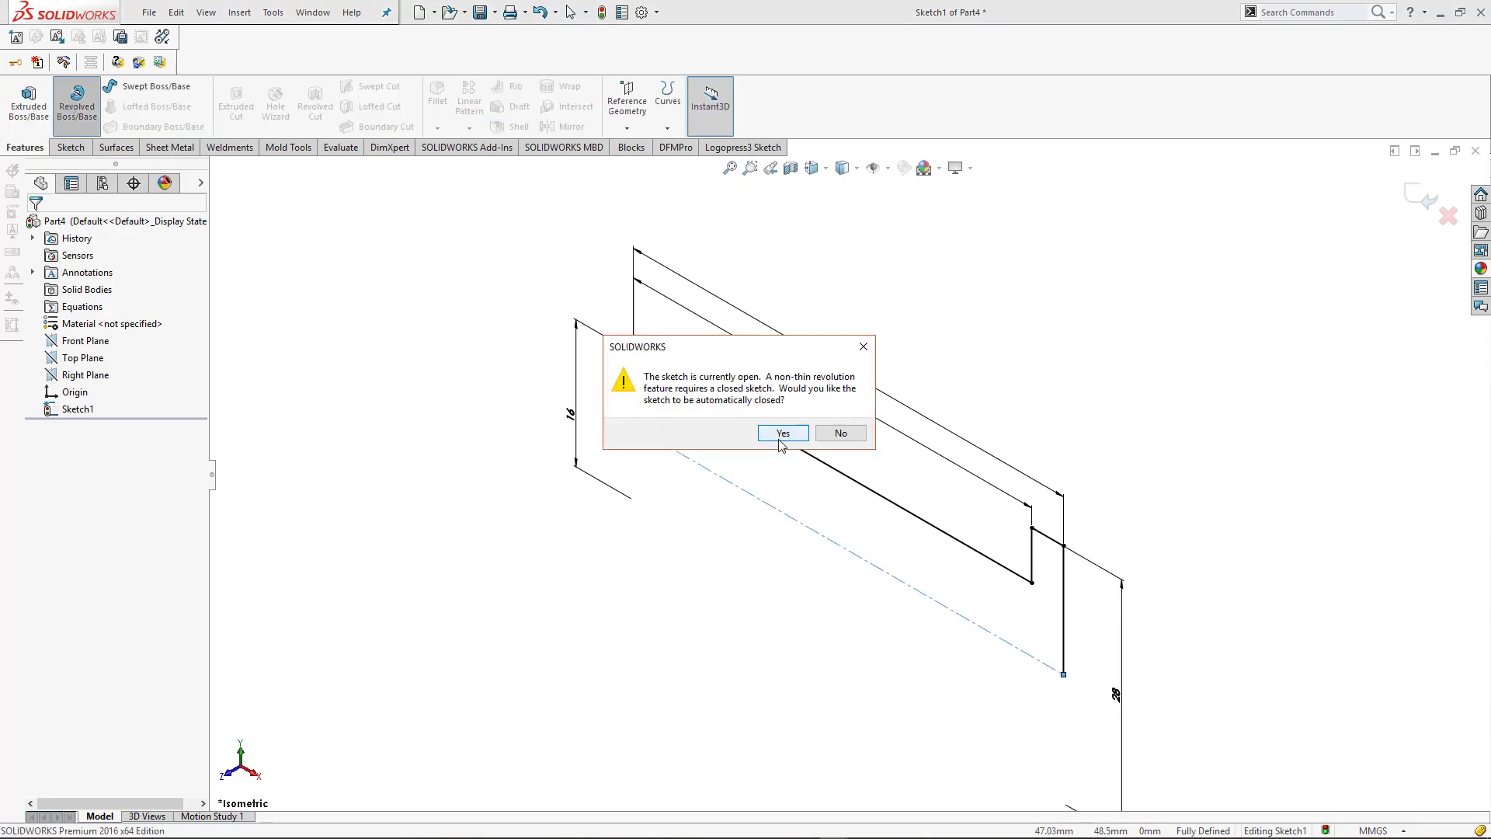
pyautogui.click(774, 429)
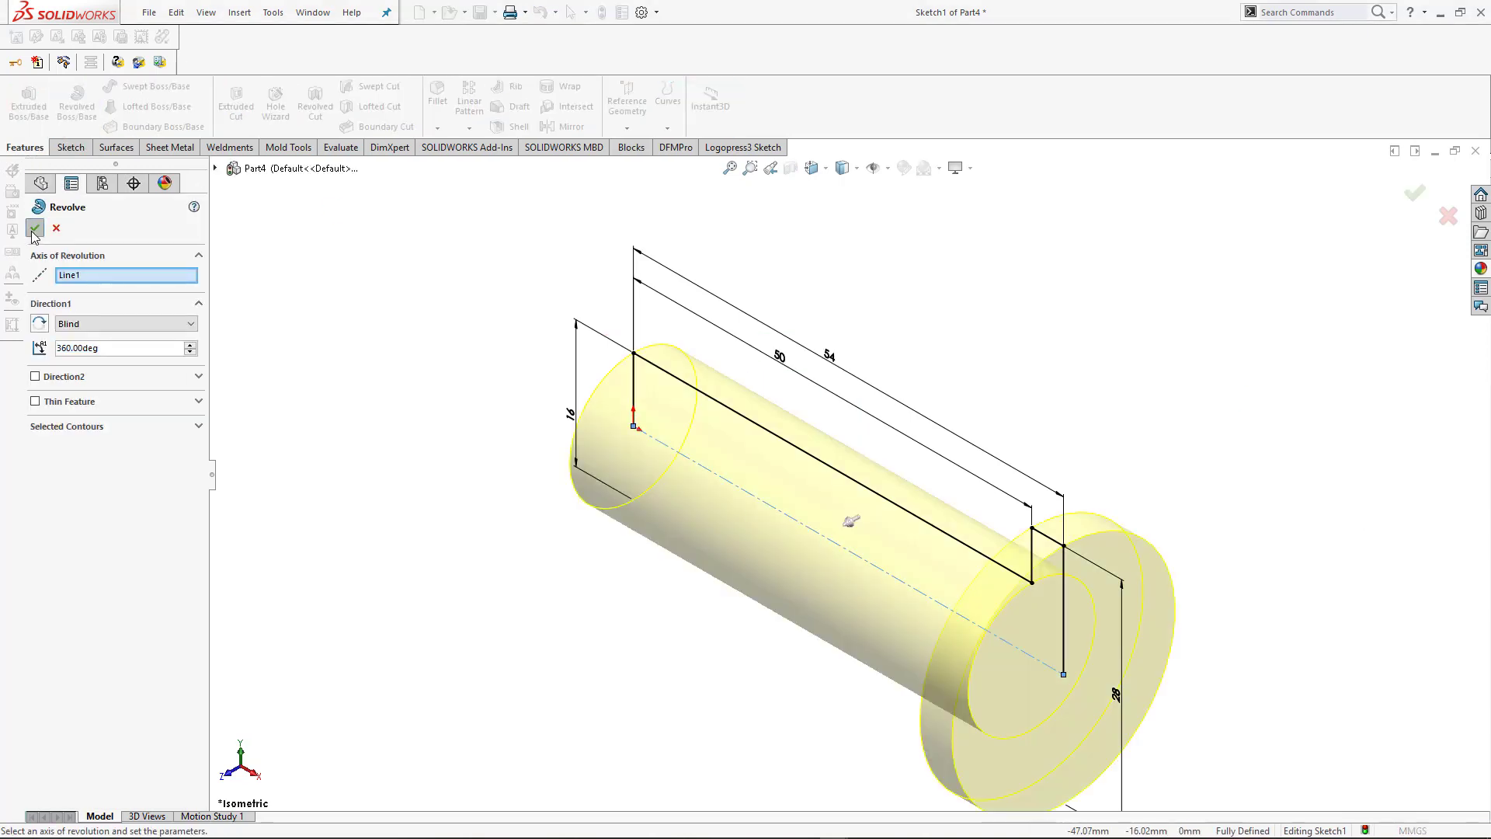
pyautogui.rightClick(1065, 406)
pyautogui.click(1151, 350)
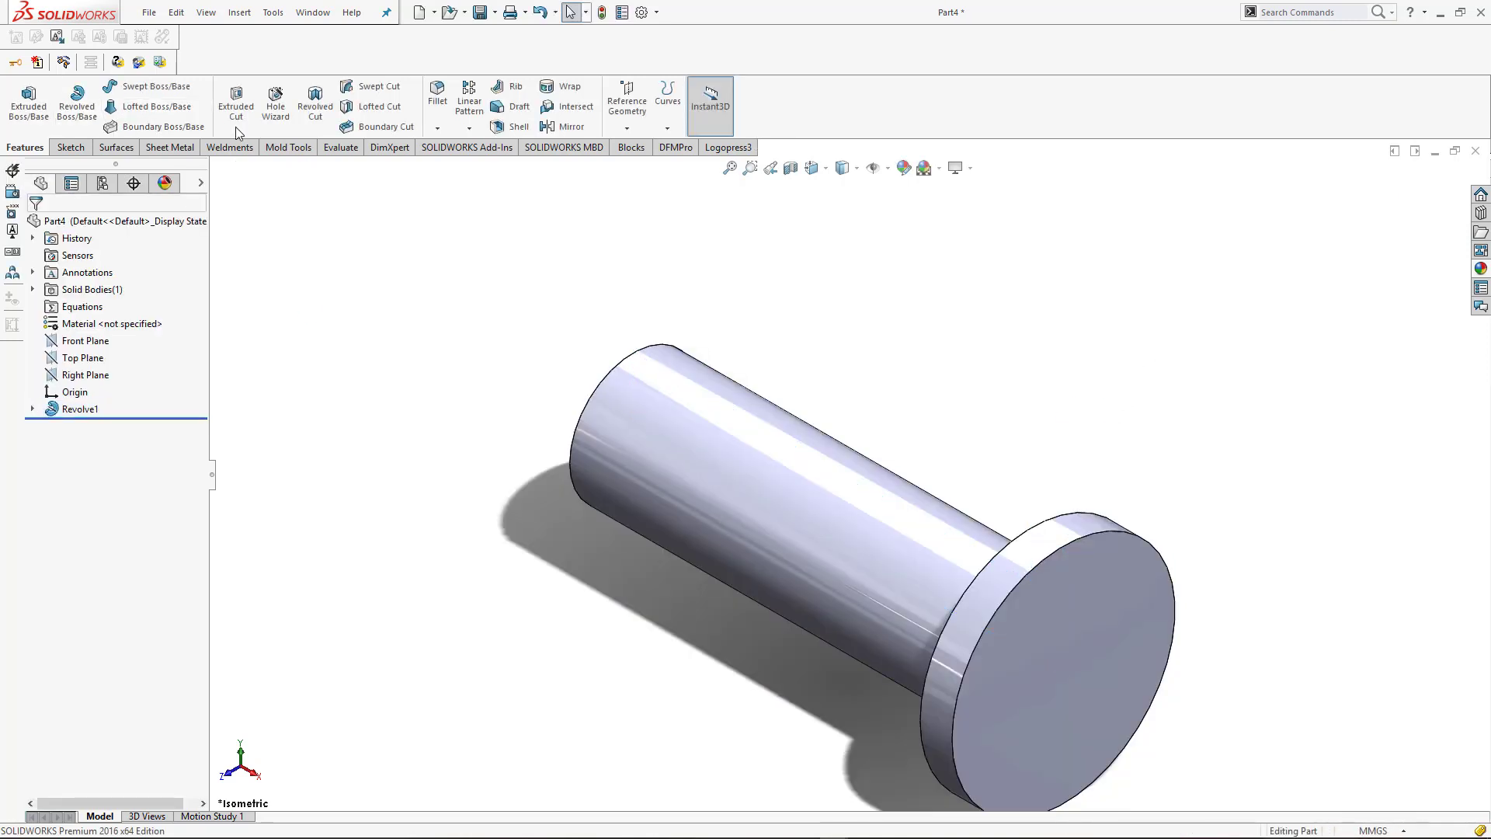
# - Chamfer the circular edge at the shank's free end by 2 mm at 45 degrees
pyautogui.click(438, 127)
pyautogui.click(467, 165)
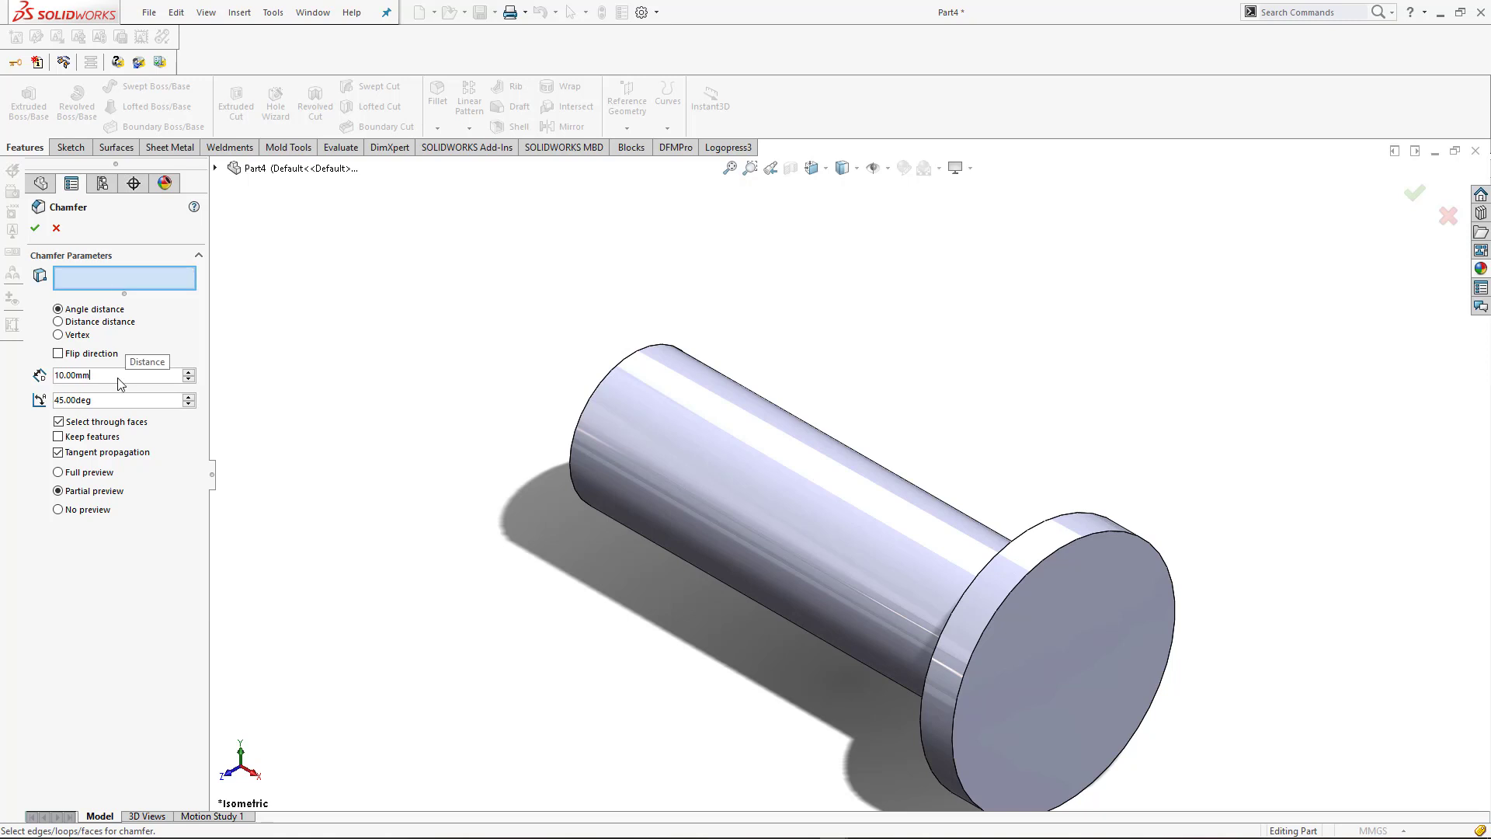
pyautogui.moveTo(118, 376); pyautogui.dragTo(0, 364)
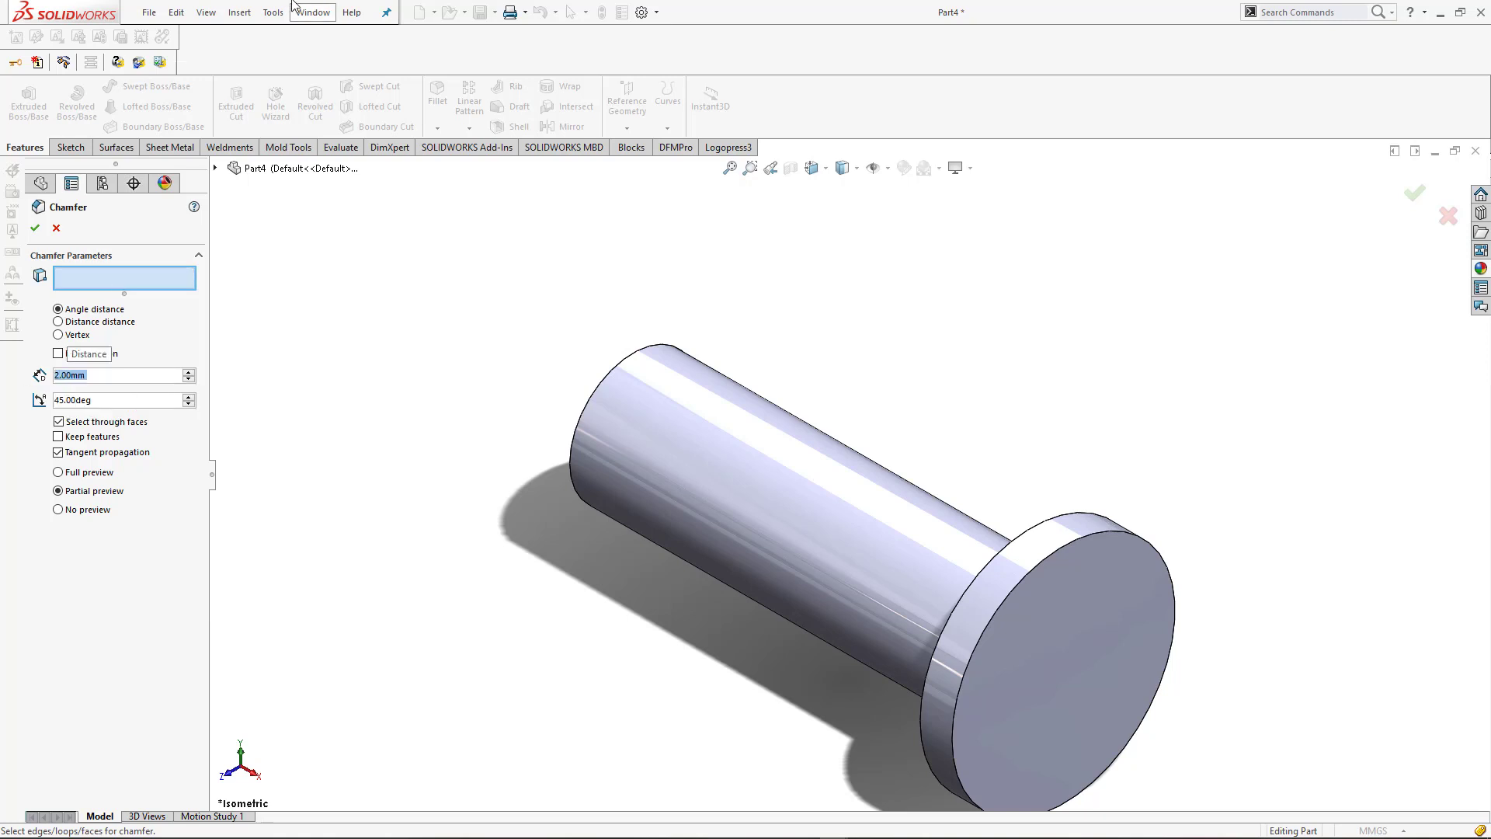
pyautogui.click(657, 349)
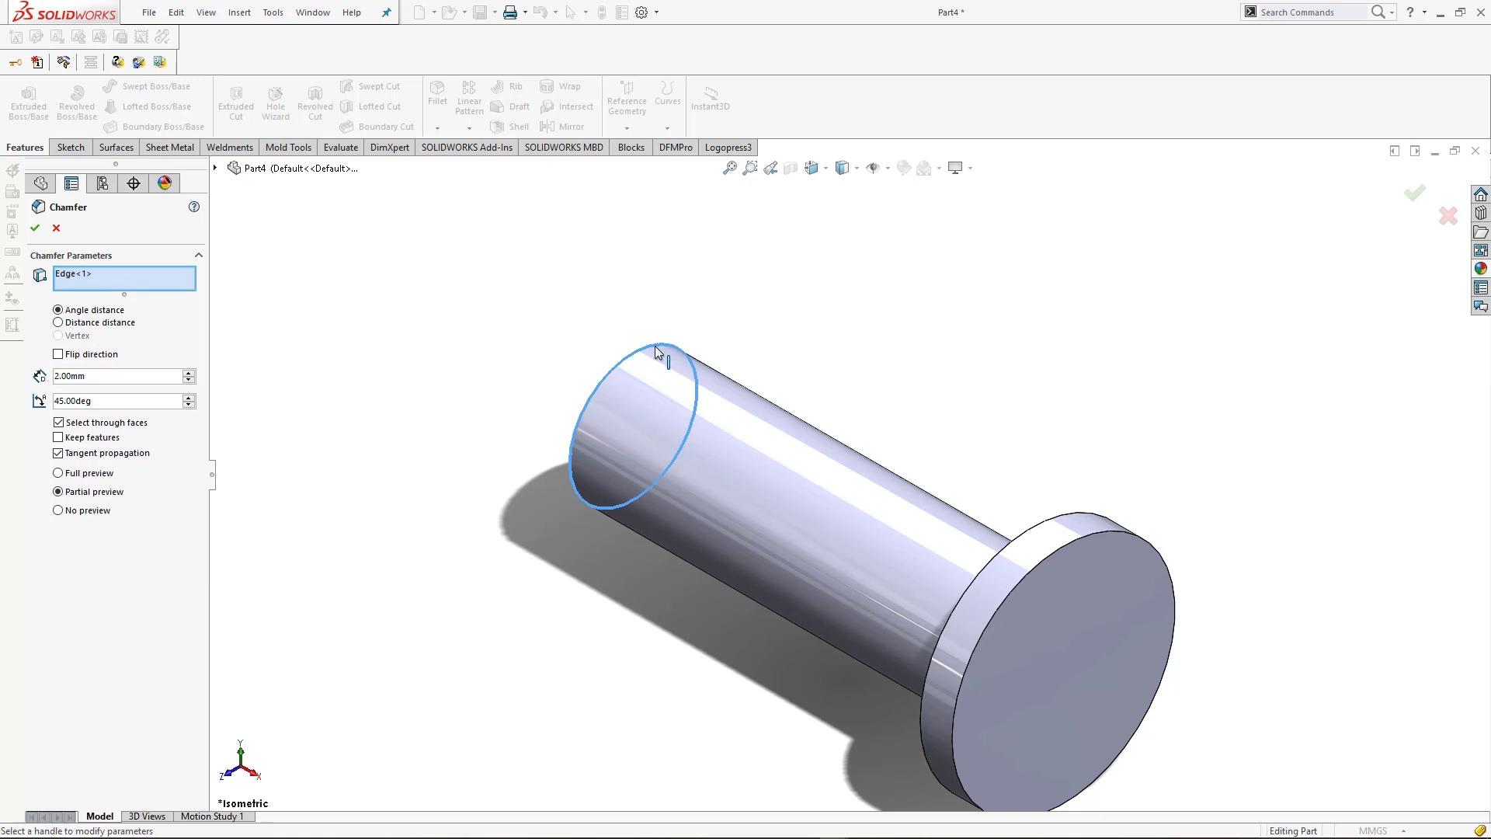
pyautogui.click(35, 230)
pyautogui.press('f')
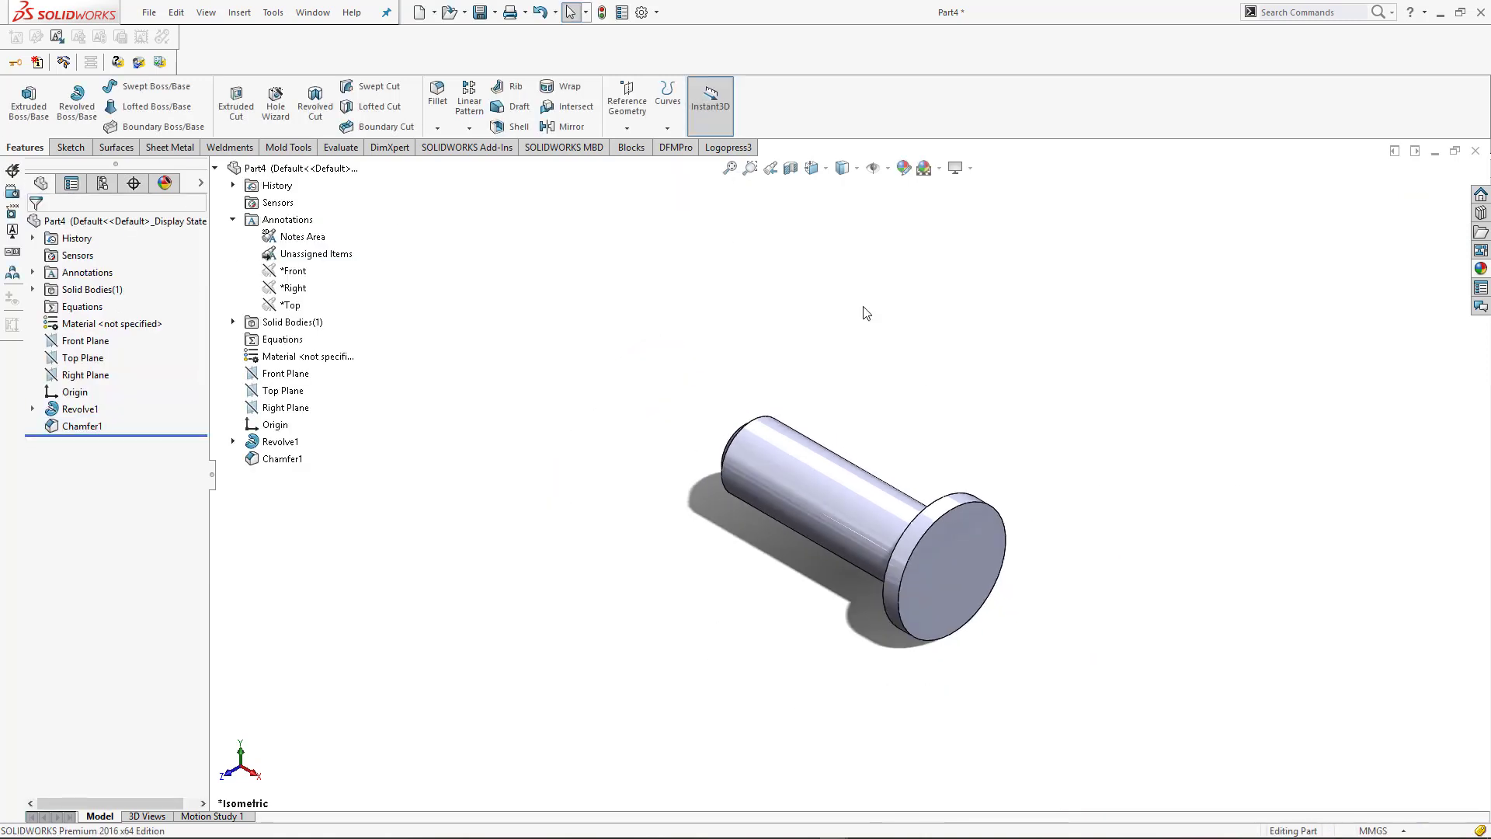
# - Apply a beige metallic appearance to the revolved pin feature and return to the isometric view
pyautogui.click(1482, 269)
pyautogui.moveTo(1363, 419); pyautogui.dragTo(844, 516)
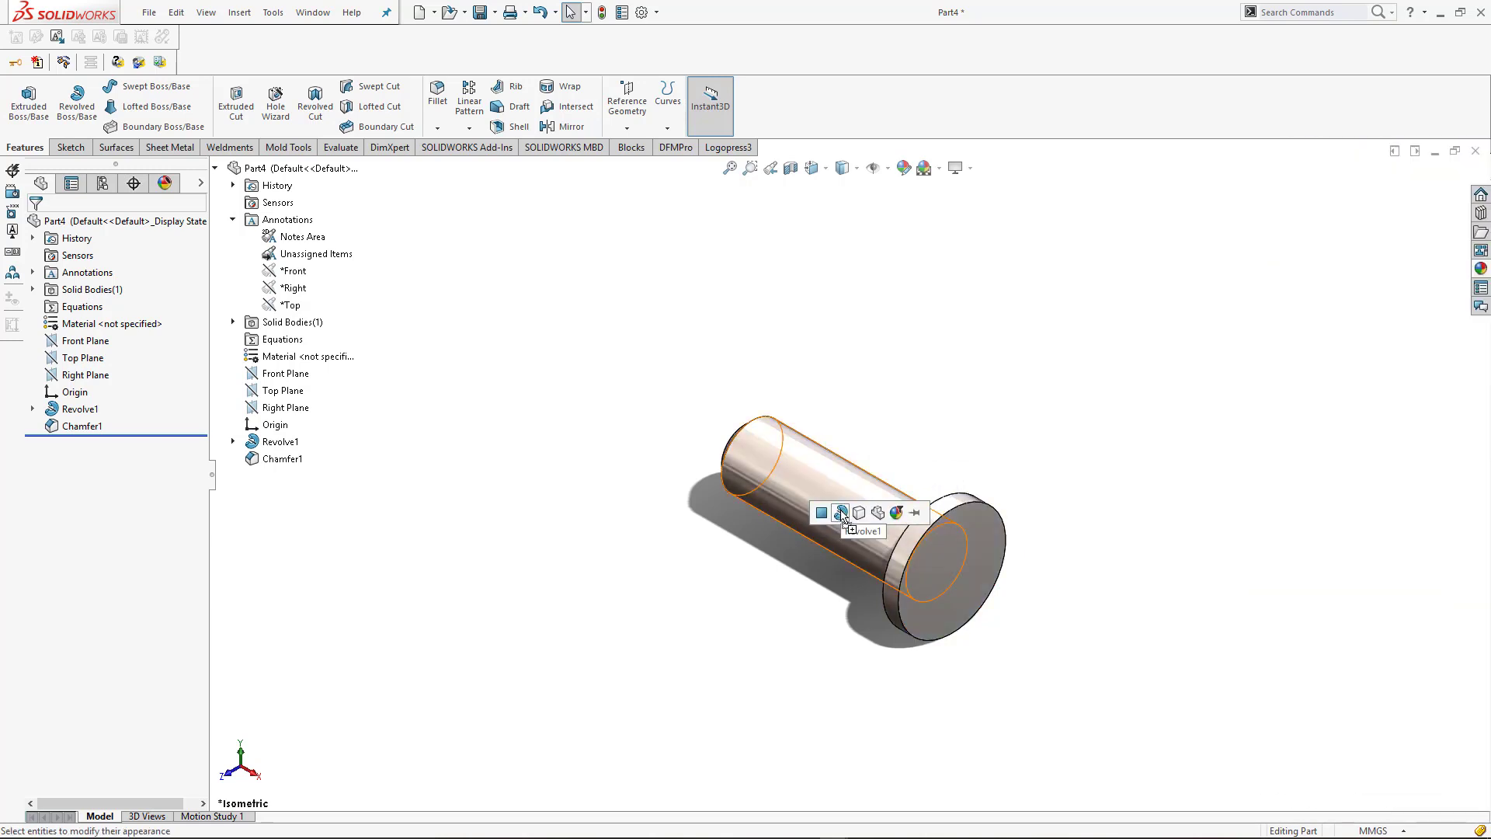
pyautogui.click(844, 517)
pyautogui.moveTo(959, 412); pyautogui.dragTo(1144, 439, button='middle')
pyautogui.hotkey('ctrl', '7')
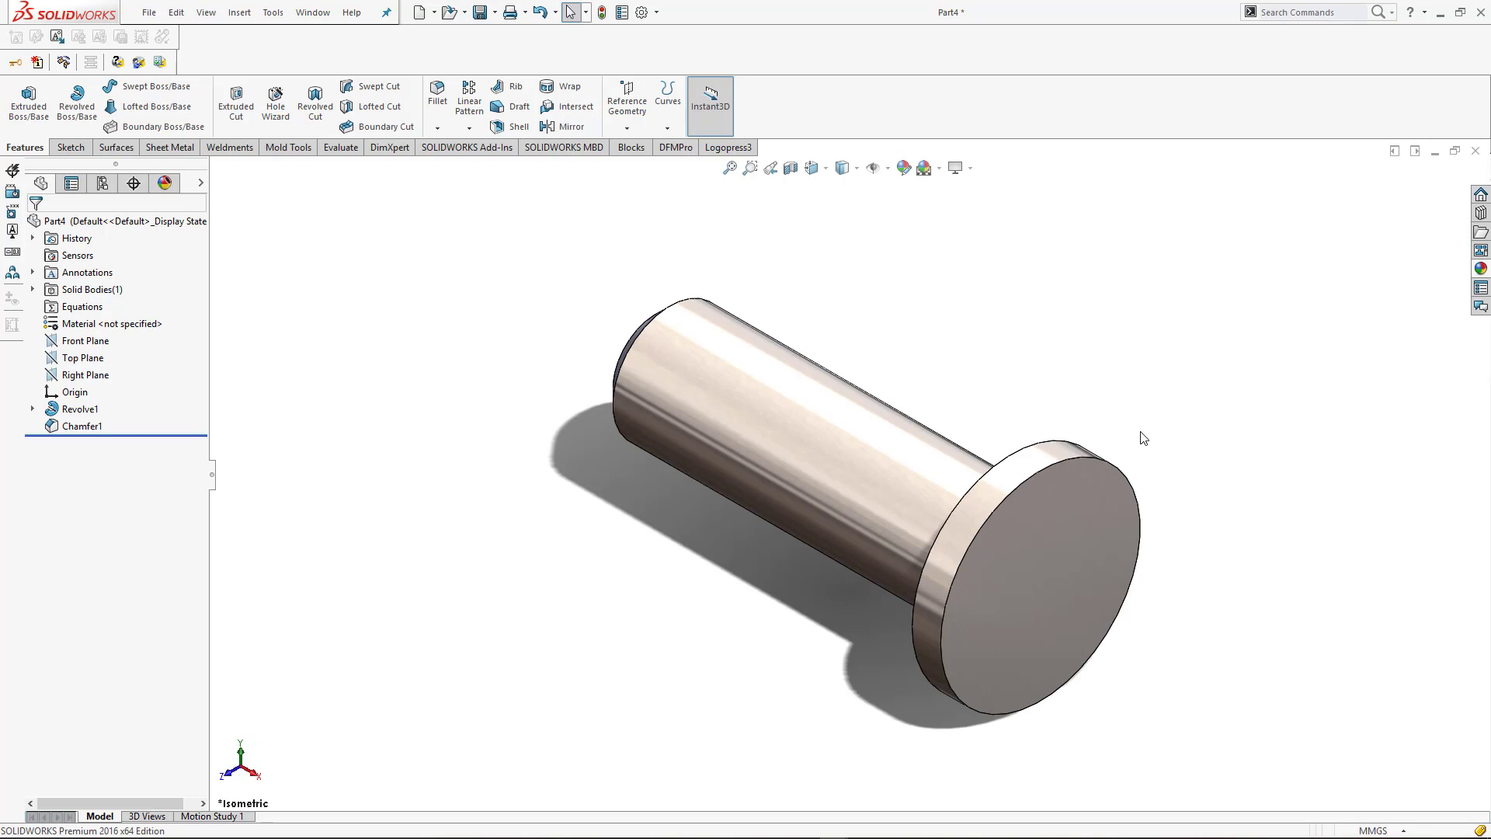
# - Sketch a circle on the Top Plane, centred on the pin's axis near the chamfered end, and dimension its diameter as 2 mm
pyautogui.click(77, 359)
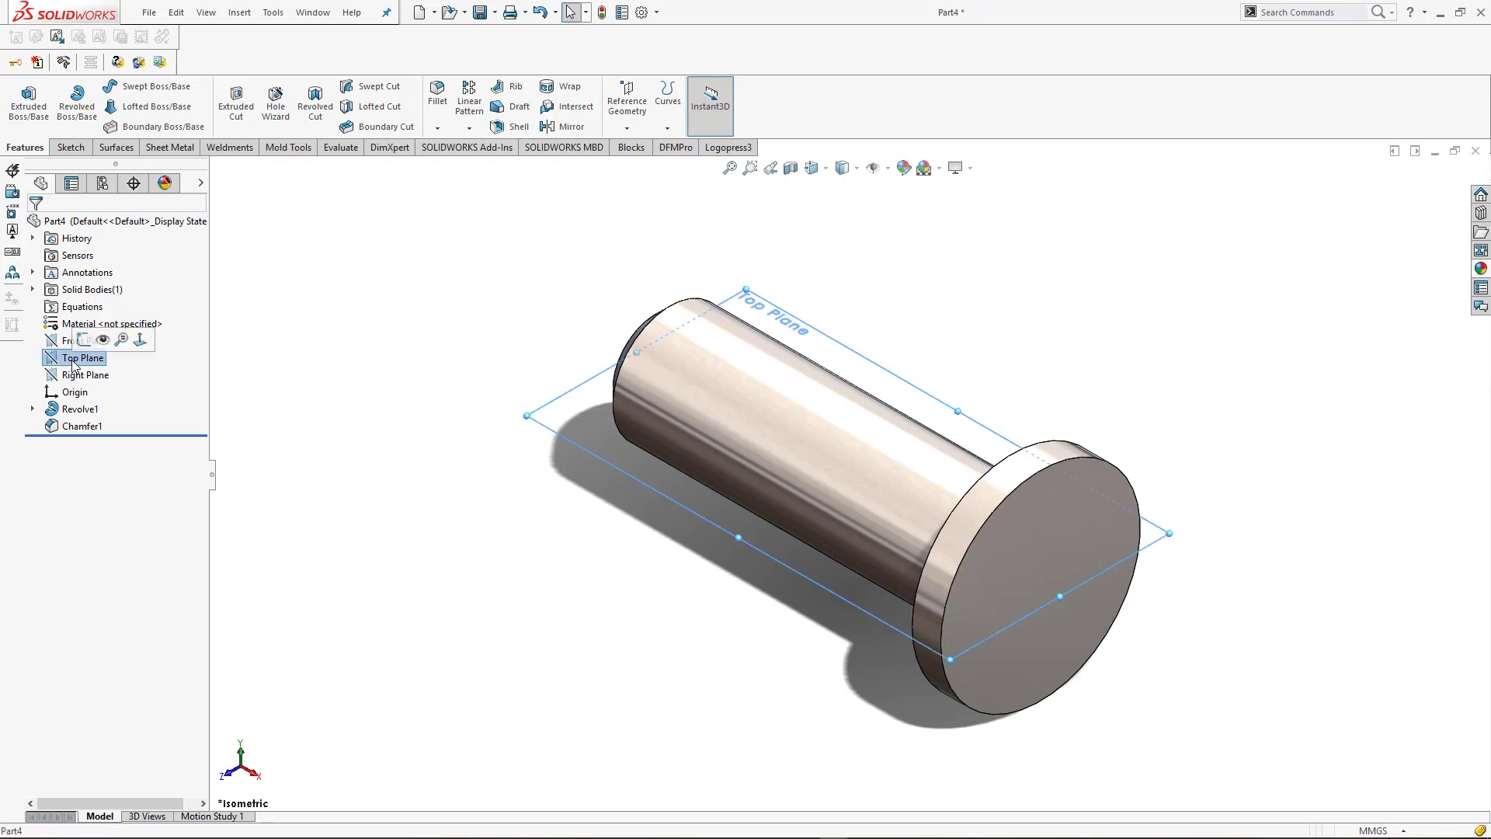
pyautogui.click(91, 335)
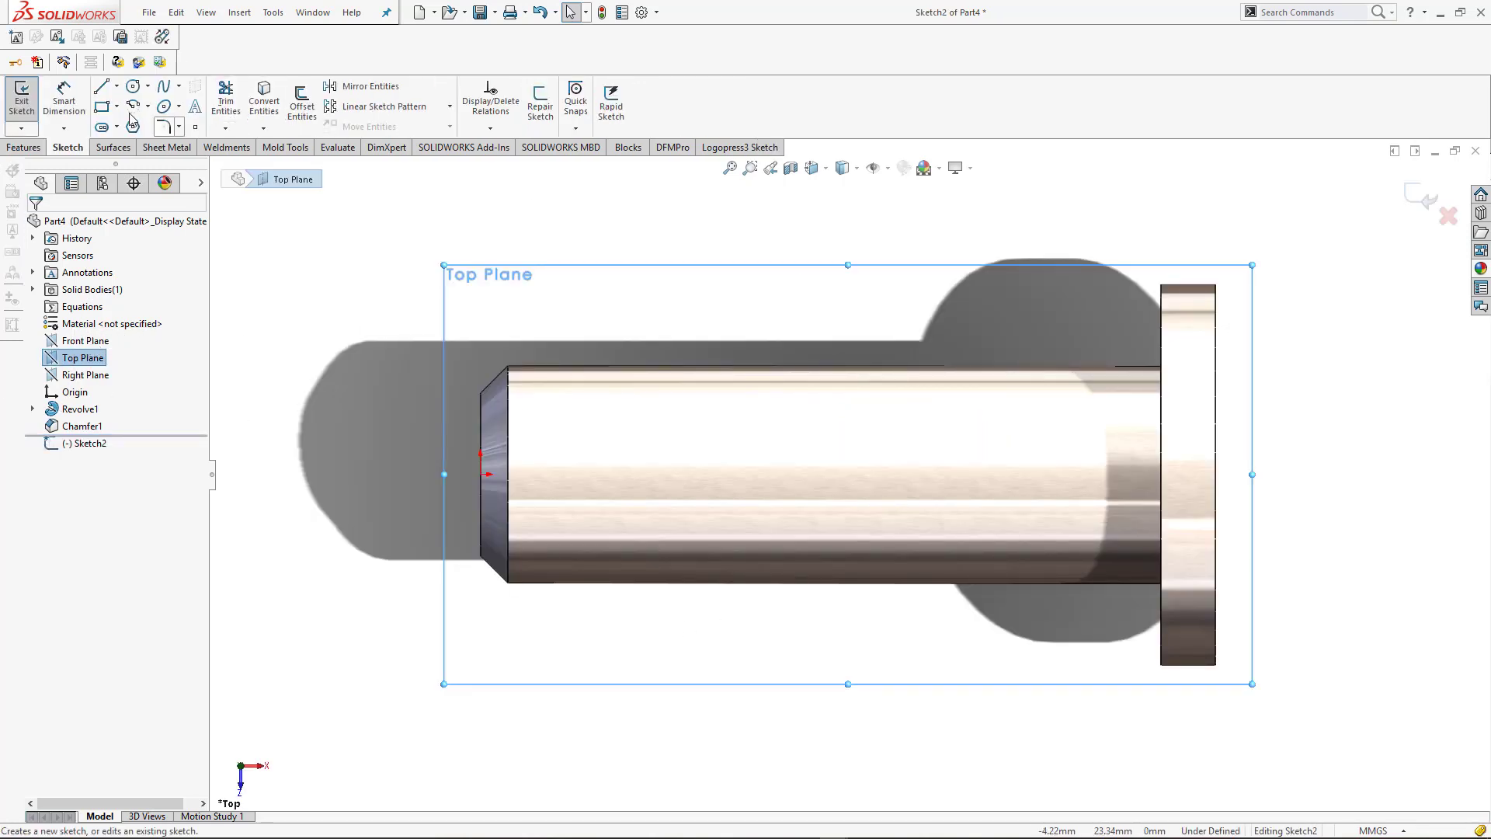
pyautogui.click(135, 88)
pyautogui.moveTo(590, 474); pyautogui.dragTo(610, 470)
pyautogui.moveTo(703, 411); pyautogui.dragTo(703, 361, button='right')
pyautogui.click(595, 491)
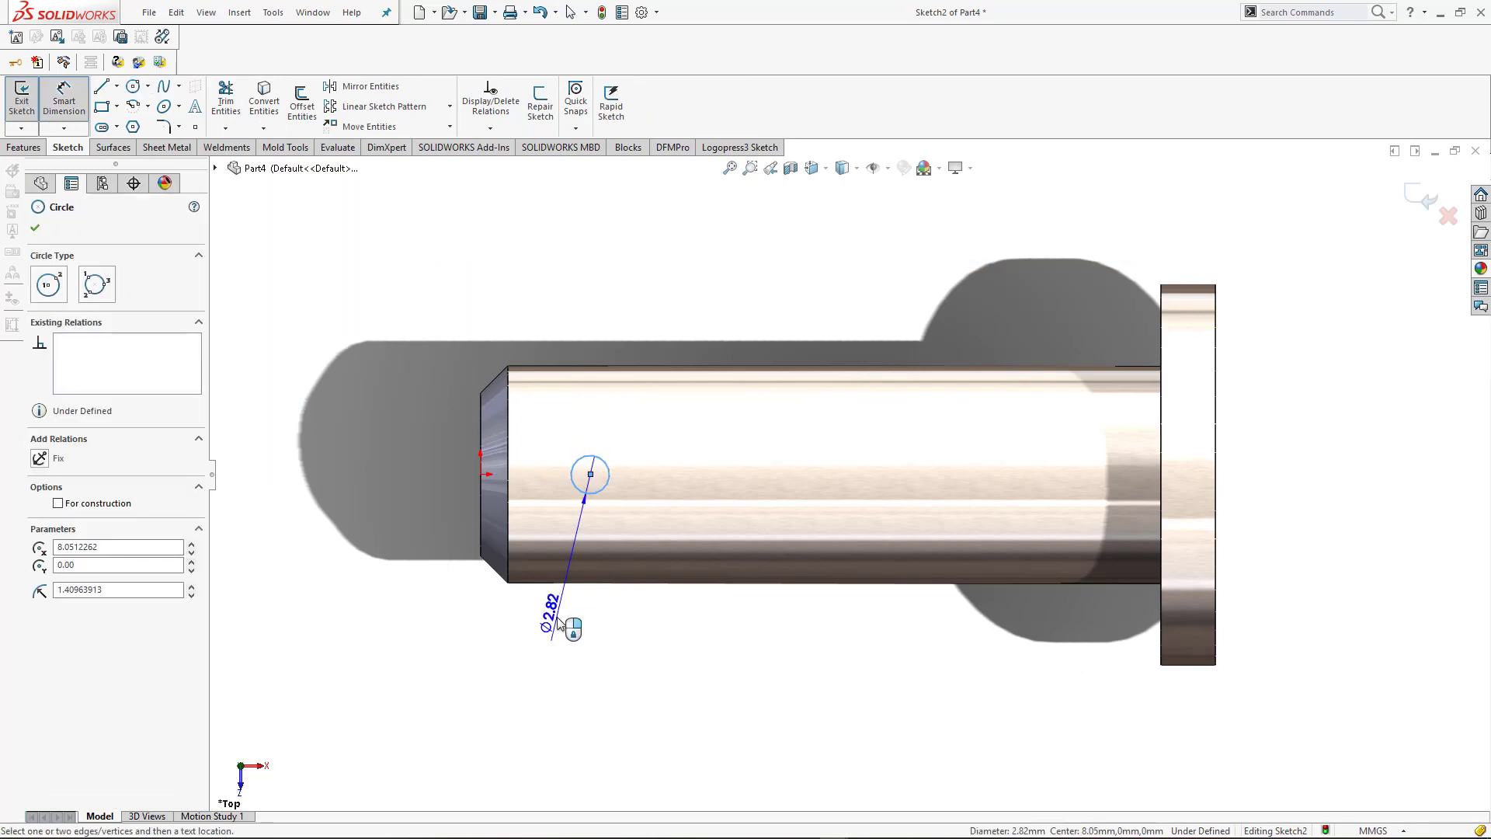
pyautogui.click(557, 631)
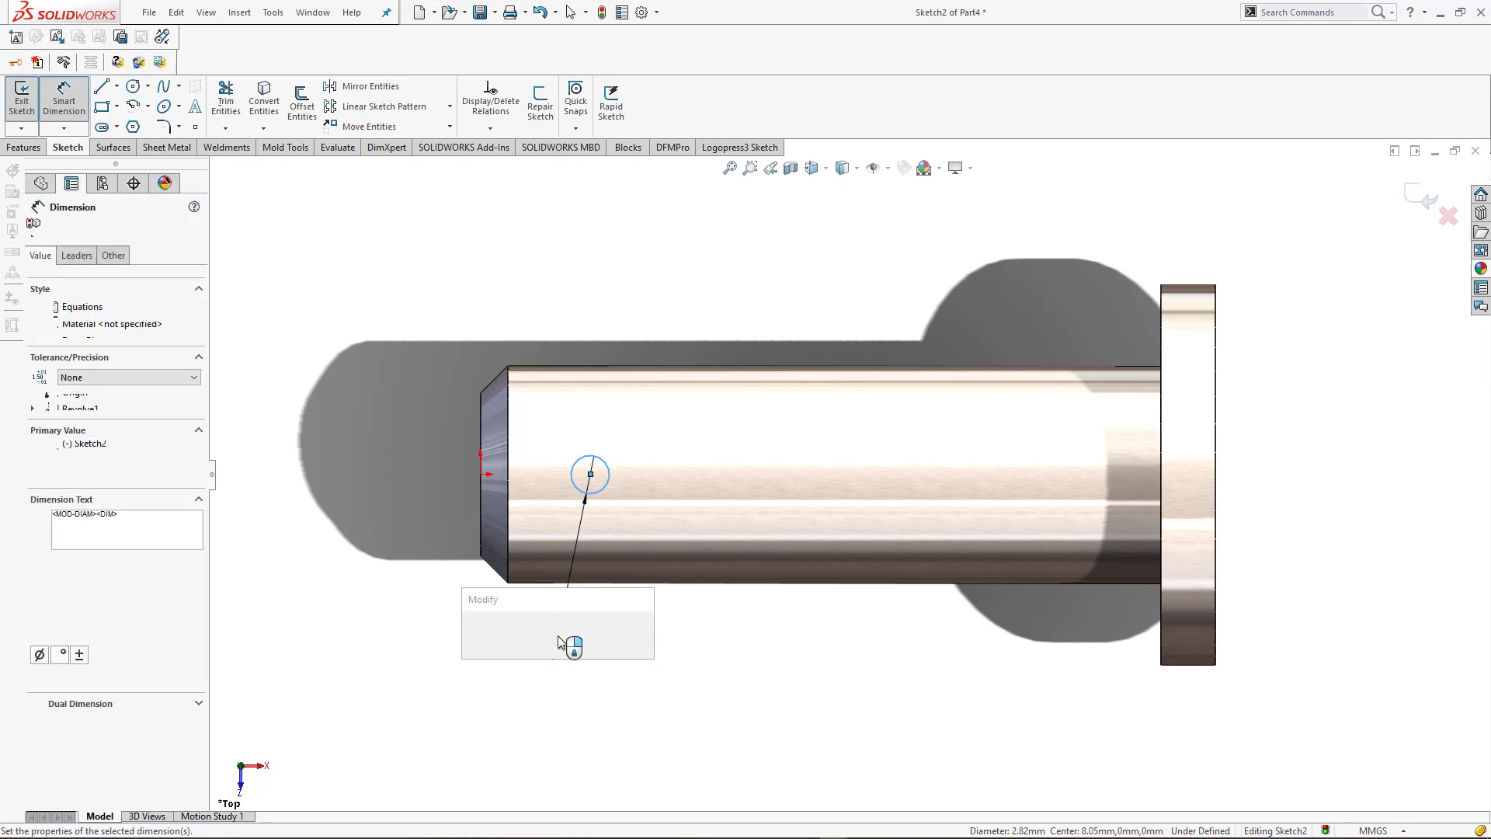
pyautogui.write('2')
pyautogui.press('Return')
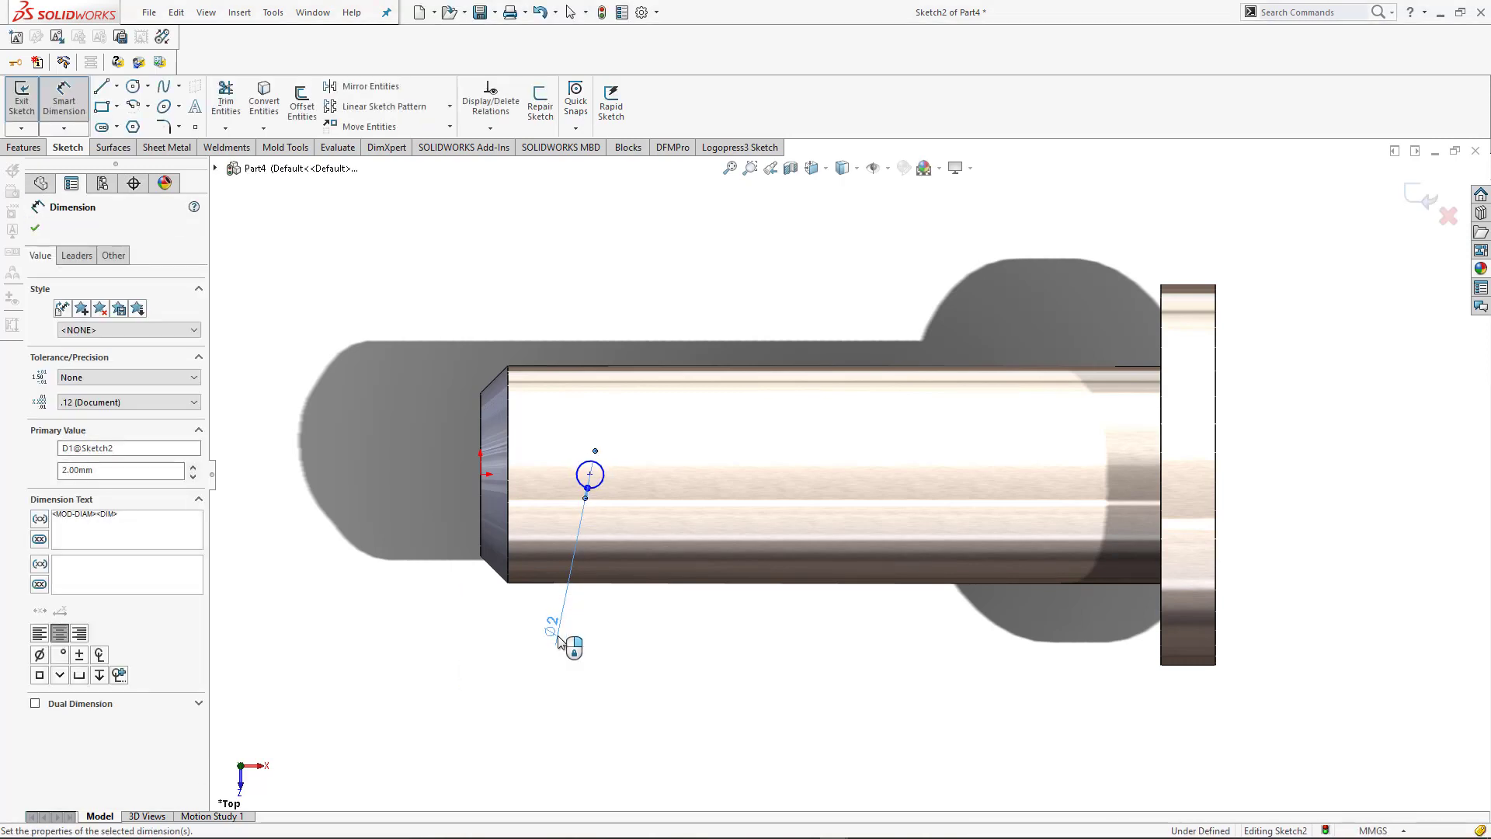
# - Cut the circle through the shank with a blind extruded cut of 10 mm in both directions
pyautogui.hotkey('ctrl', '7')
pyautogui.click(24, 146)
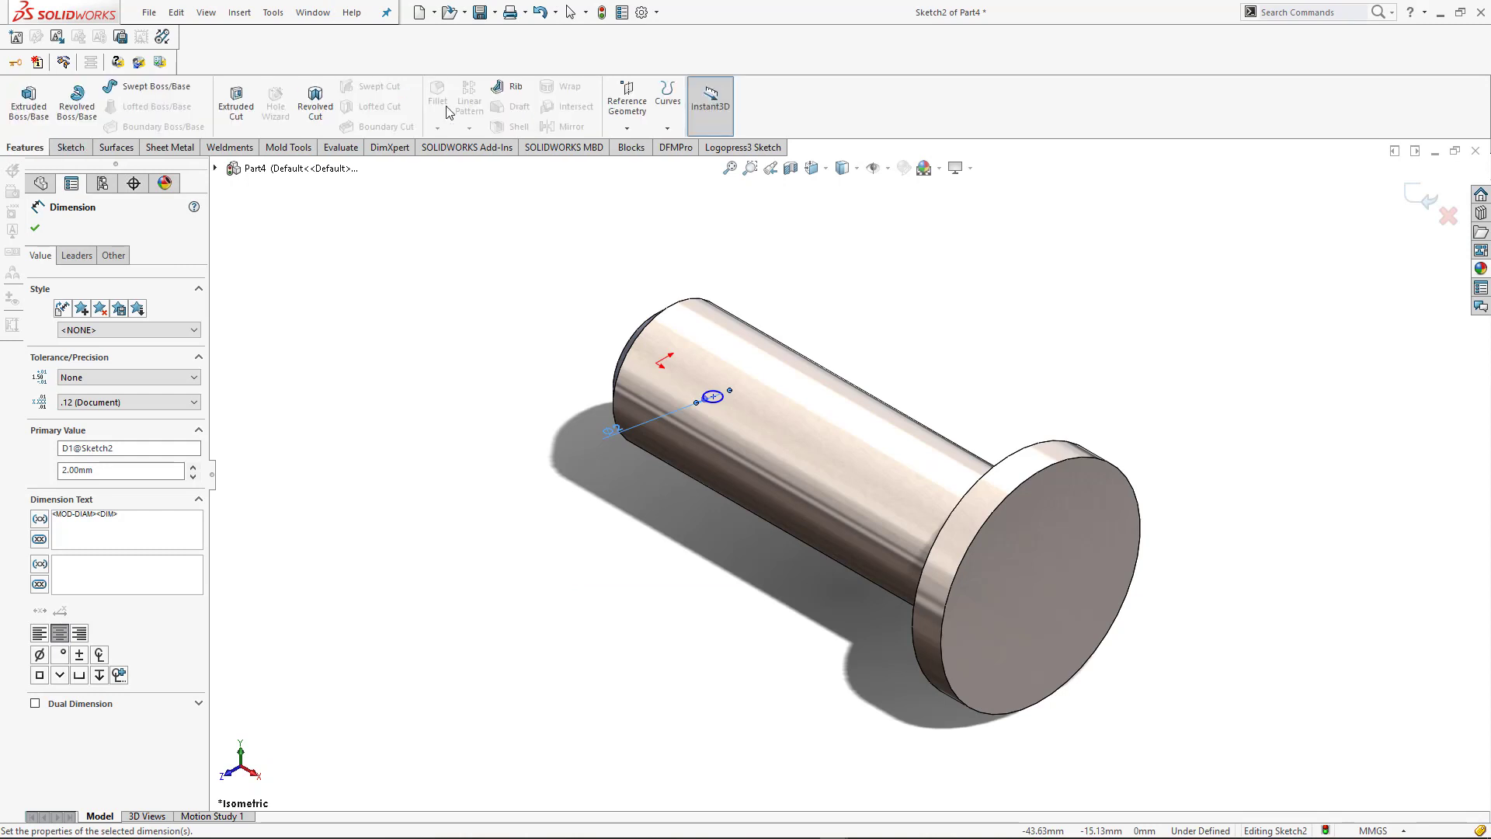
pyautogui.click(235, 104)
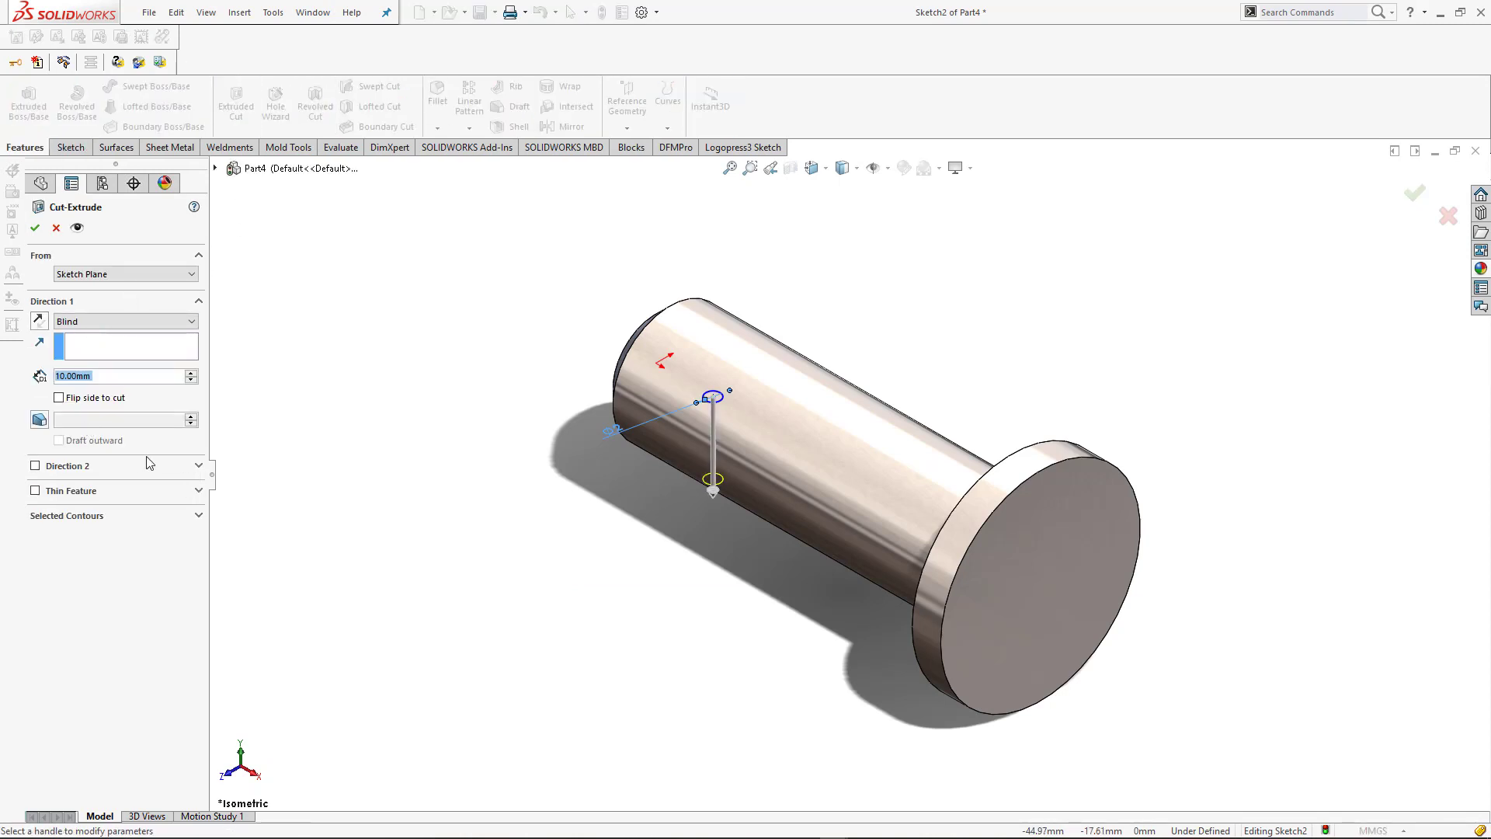
pyautogui.click(35, 467)
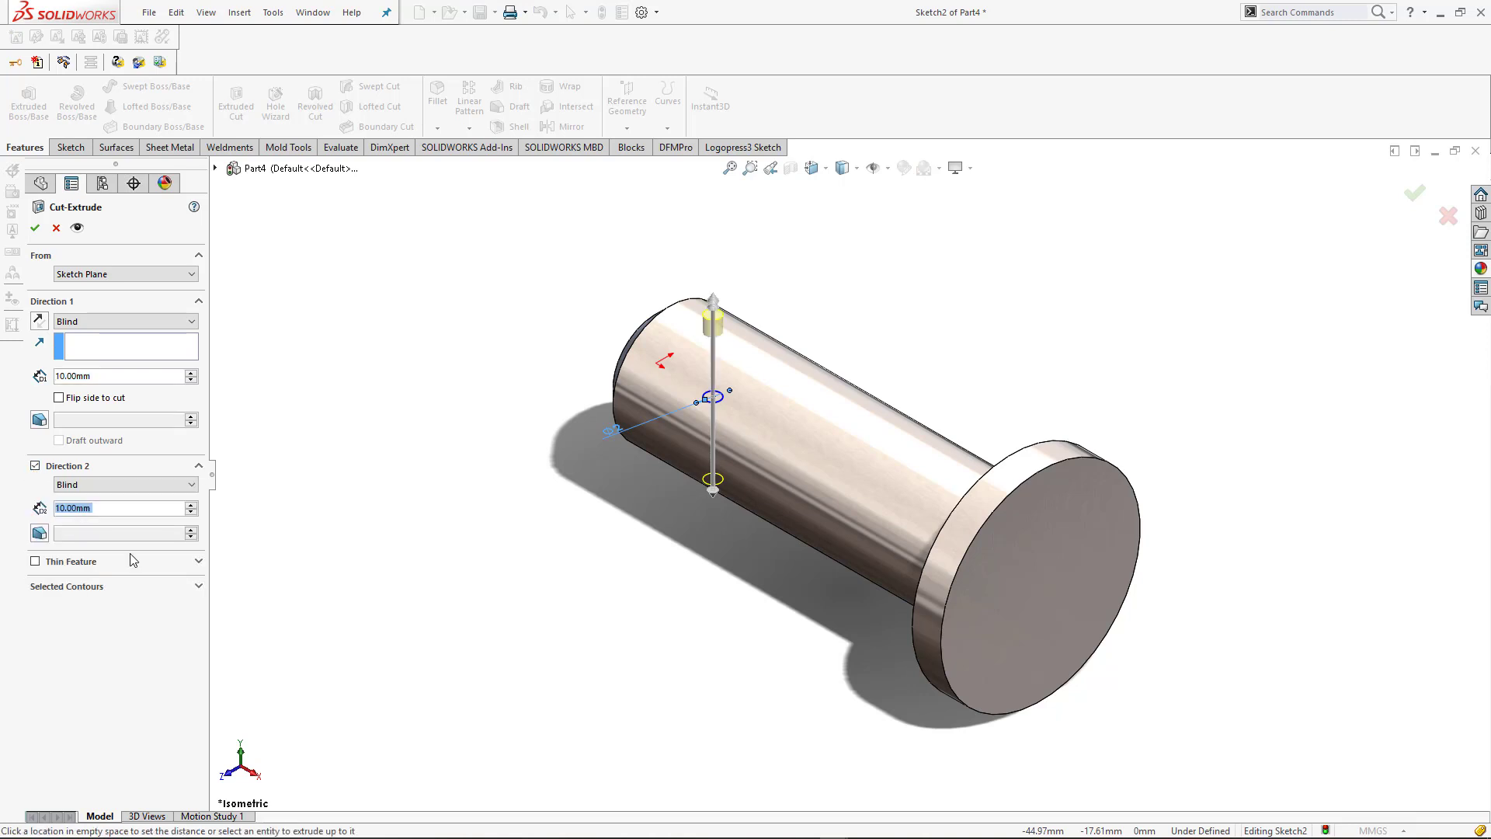
pyautogui.click(35, 228)
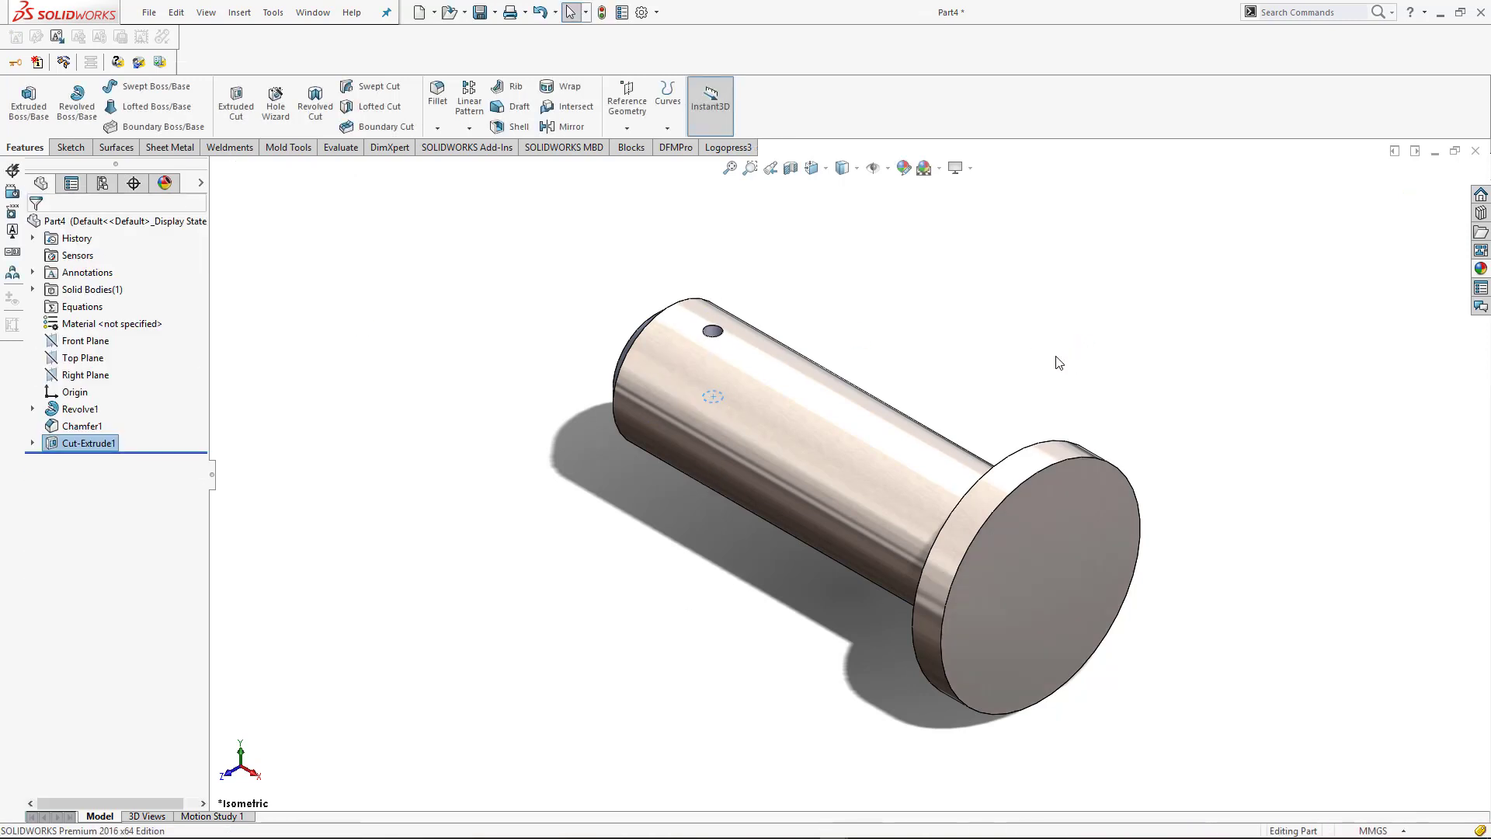
pyautogui.click(1059, 363)
pyautogui.moveTo(1059, 362)
pyautogui.mouseDown(button='middle')
pyautogui.moveTo(1268, 213)
pyautogui.moveTo(1152, 313)
pyautogui.moveTo(1071, 354)
pyautogui.mouseUp(button='middle')
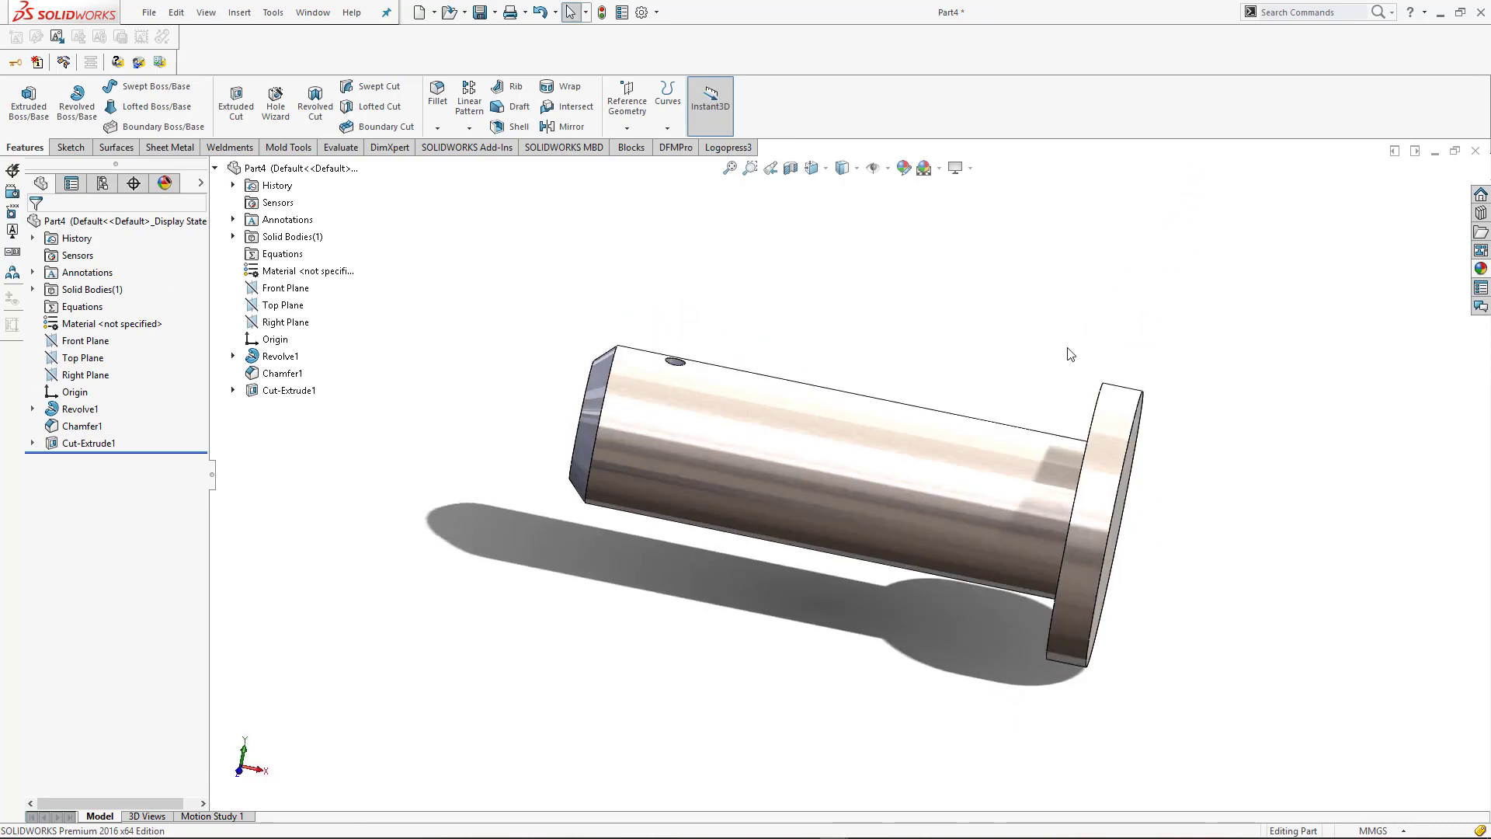
# - Save the part as pin in folder 27 and switch to the Assem1 assembly
pyautogui.hotkey('ctrl', 's')
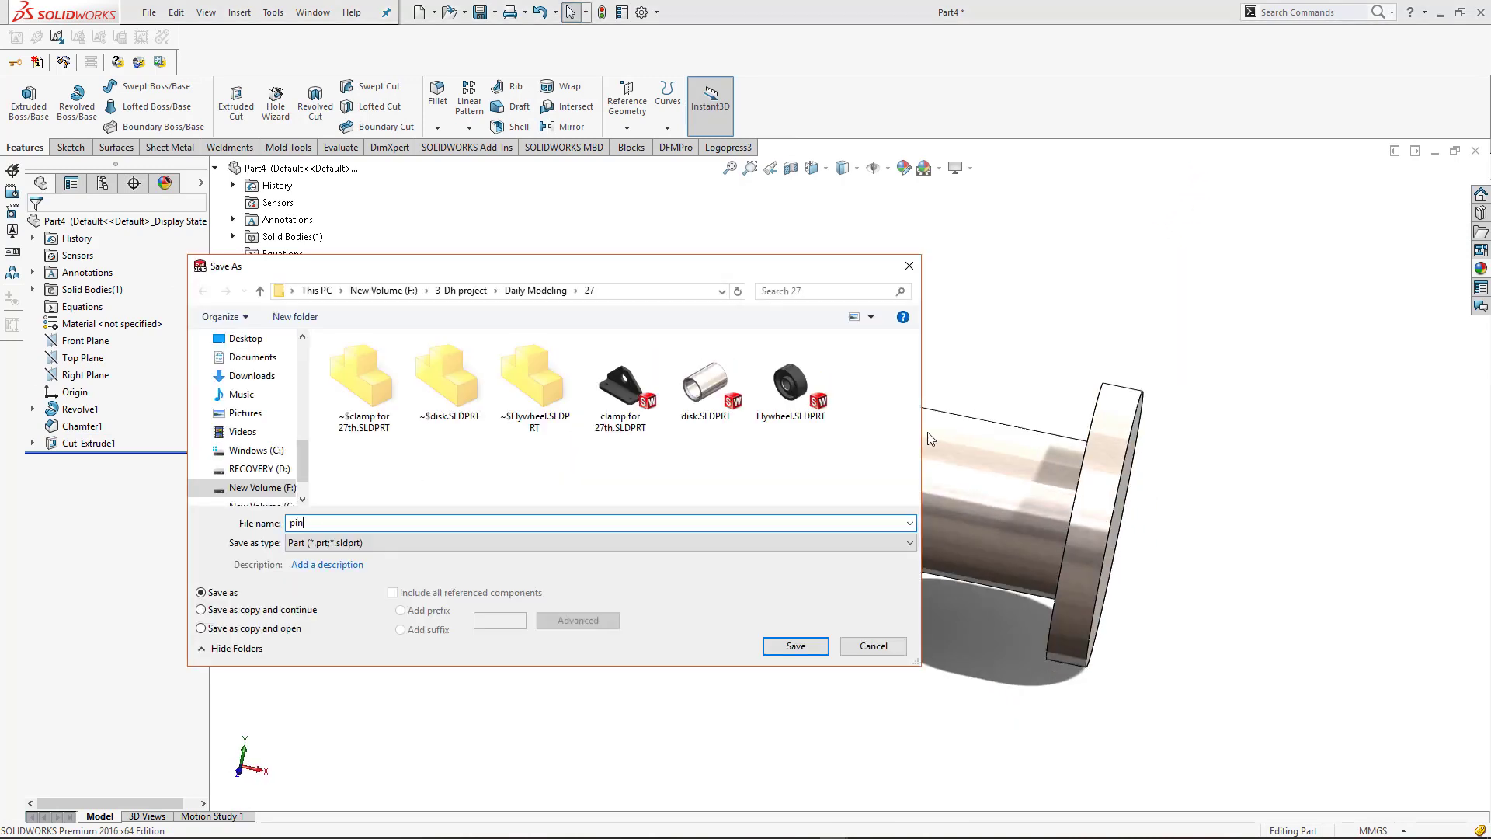
pyautogui.press('Return')
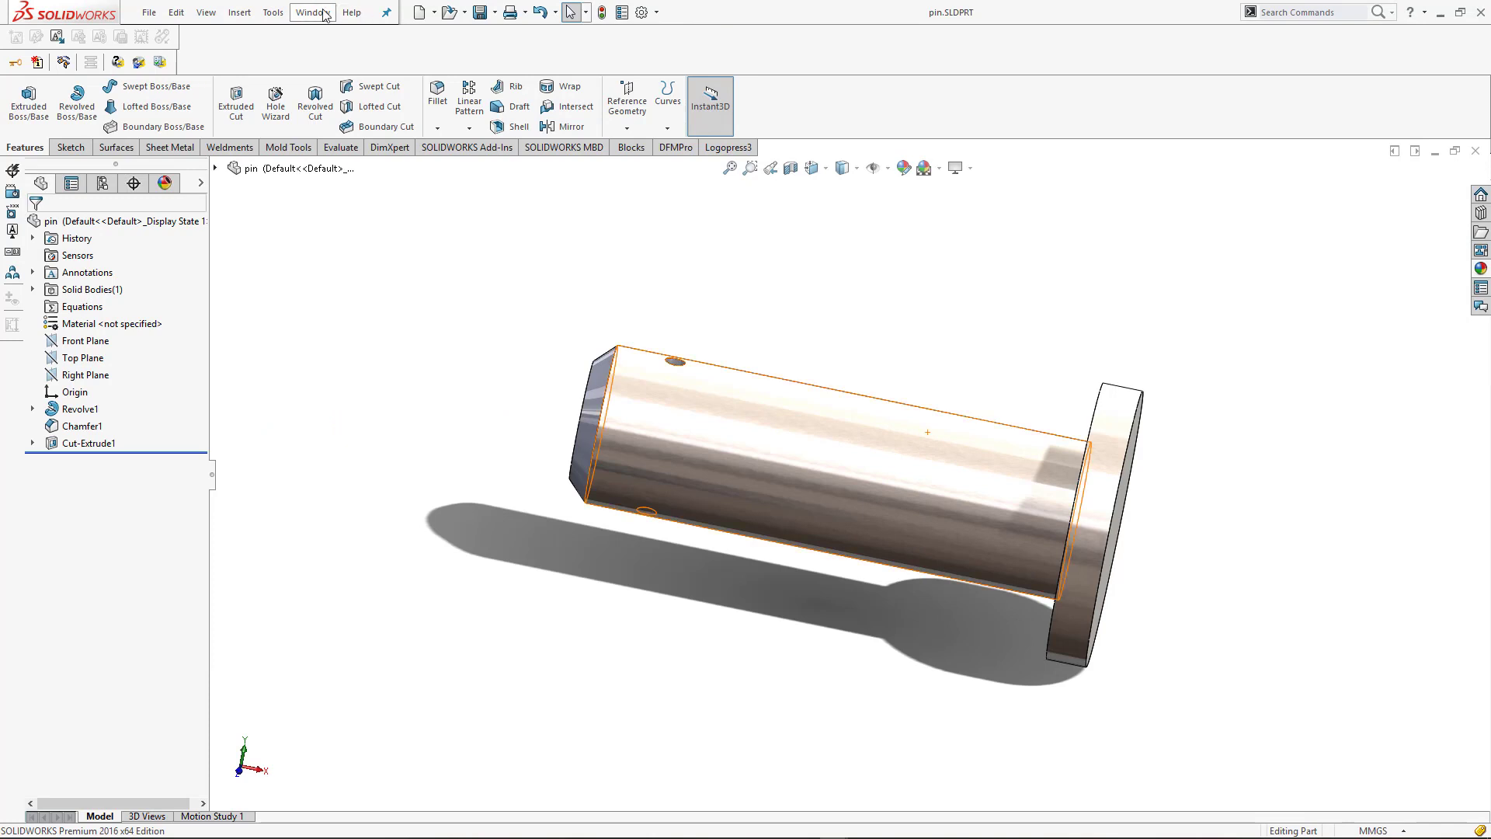
pyautogui.click(313, 12)
pyautogui.click(359, 193)
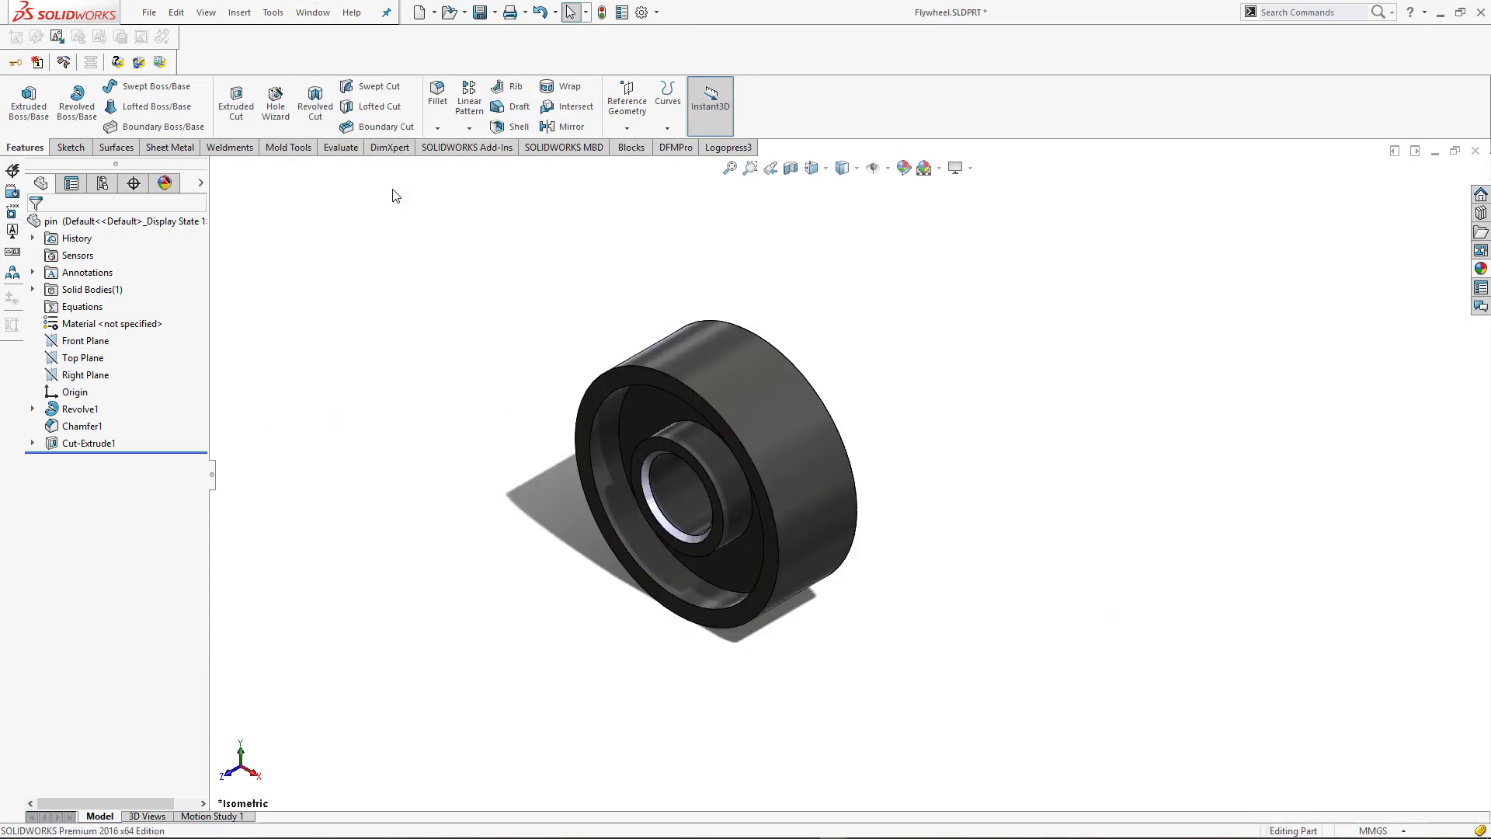
pyautogui.click(313, 12)
pyautogui.click(357, 207)
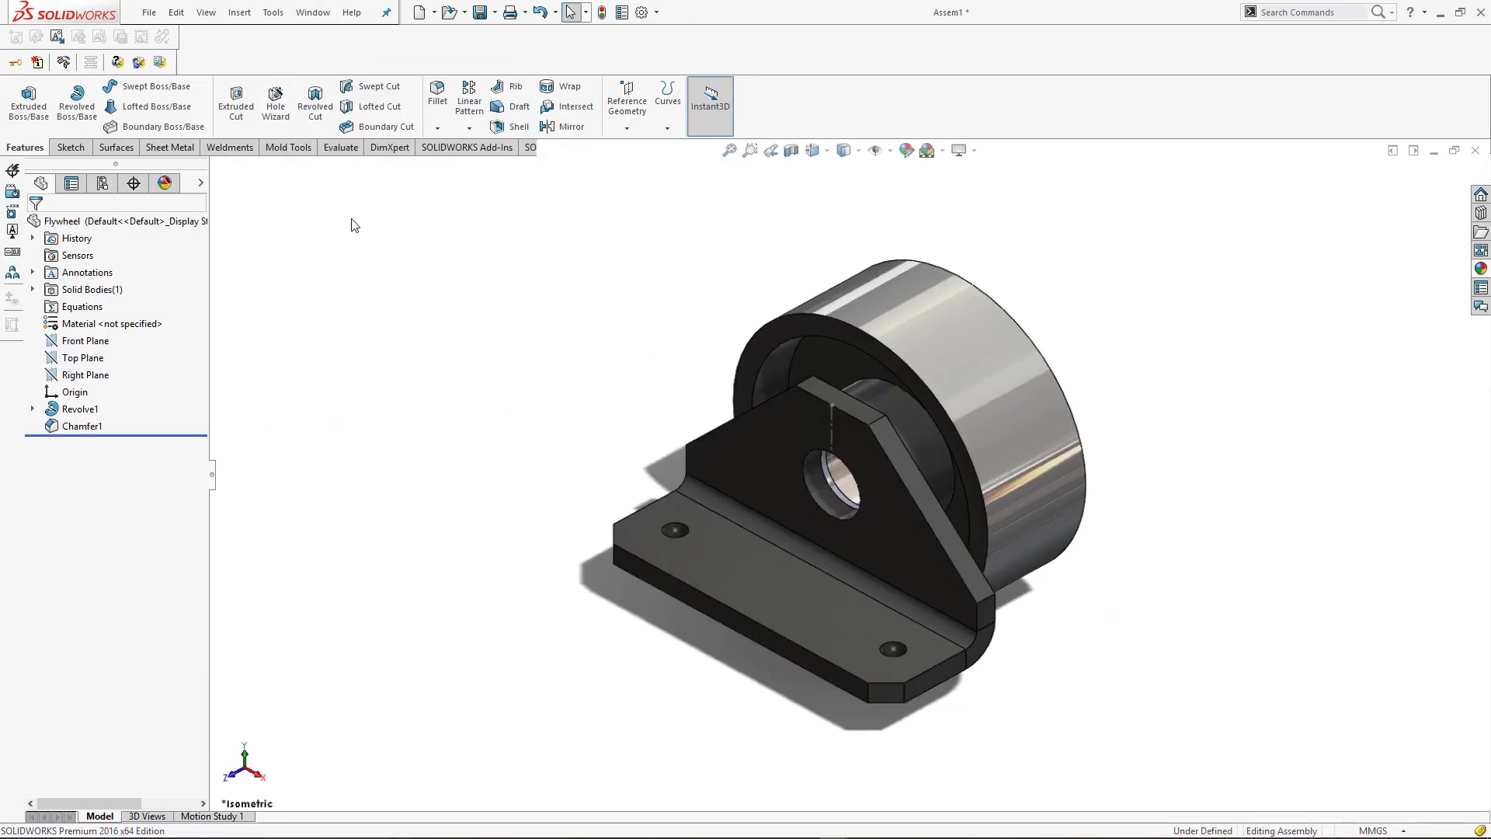
# - Insert the pin part into the assembly, placing it in the free space beside the flywheel
pyautogui.click(86, 78)
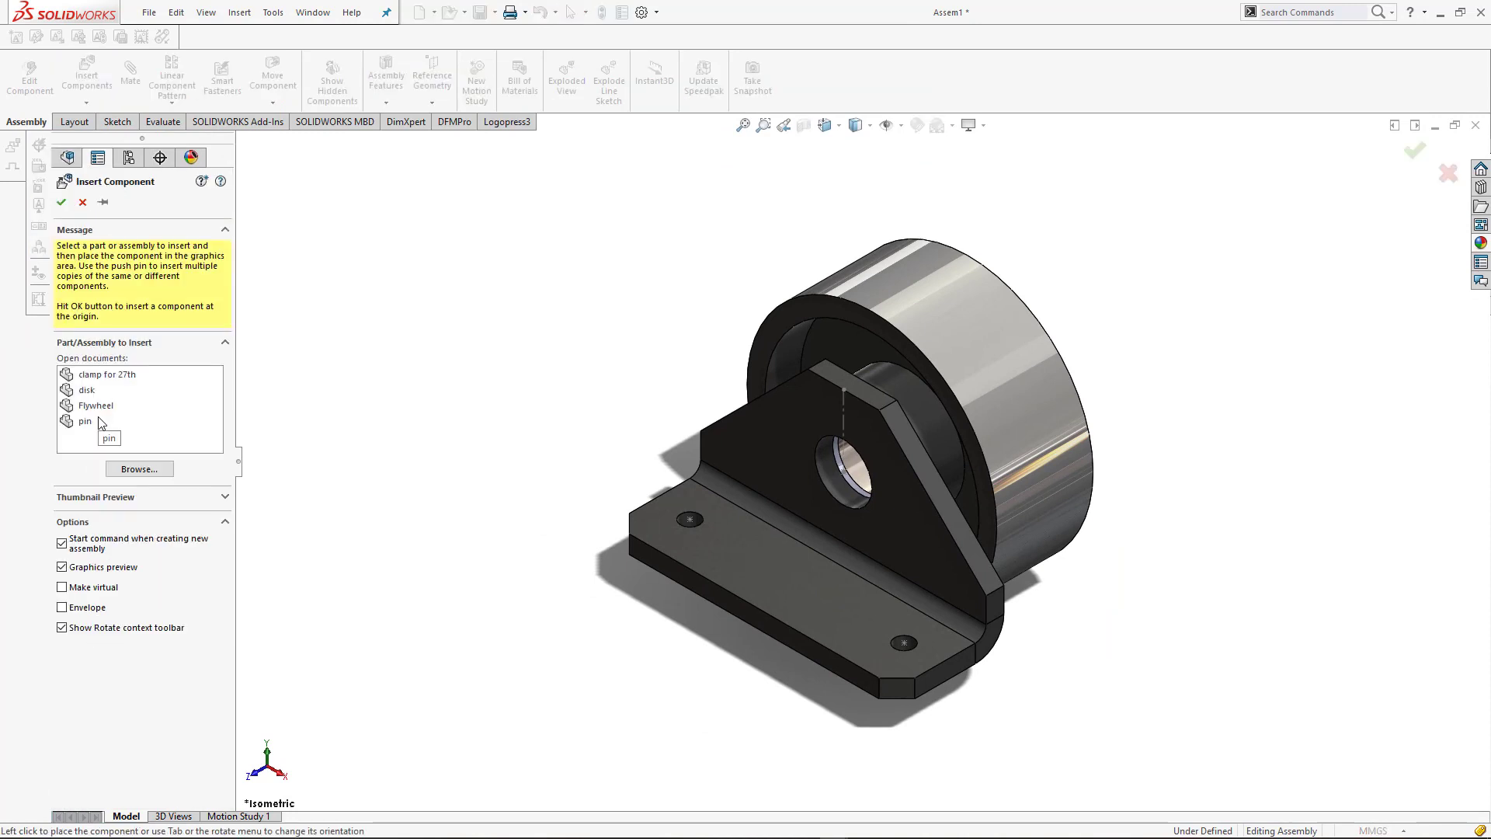
pyautogui.click(121, 422)
pyautogui.click(1216, 390)
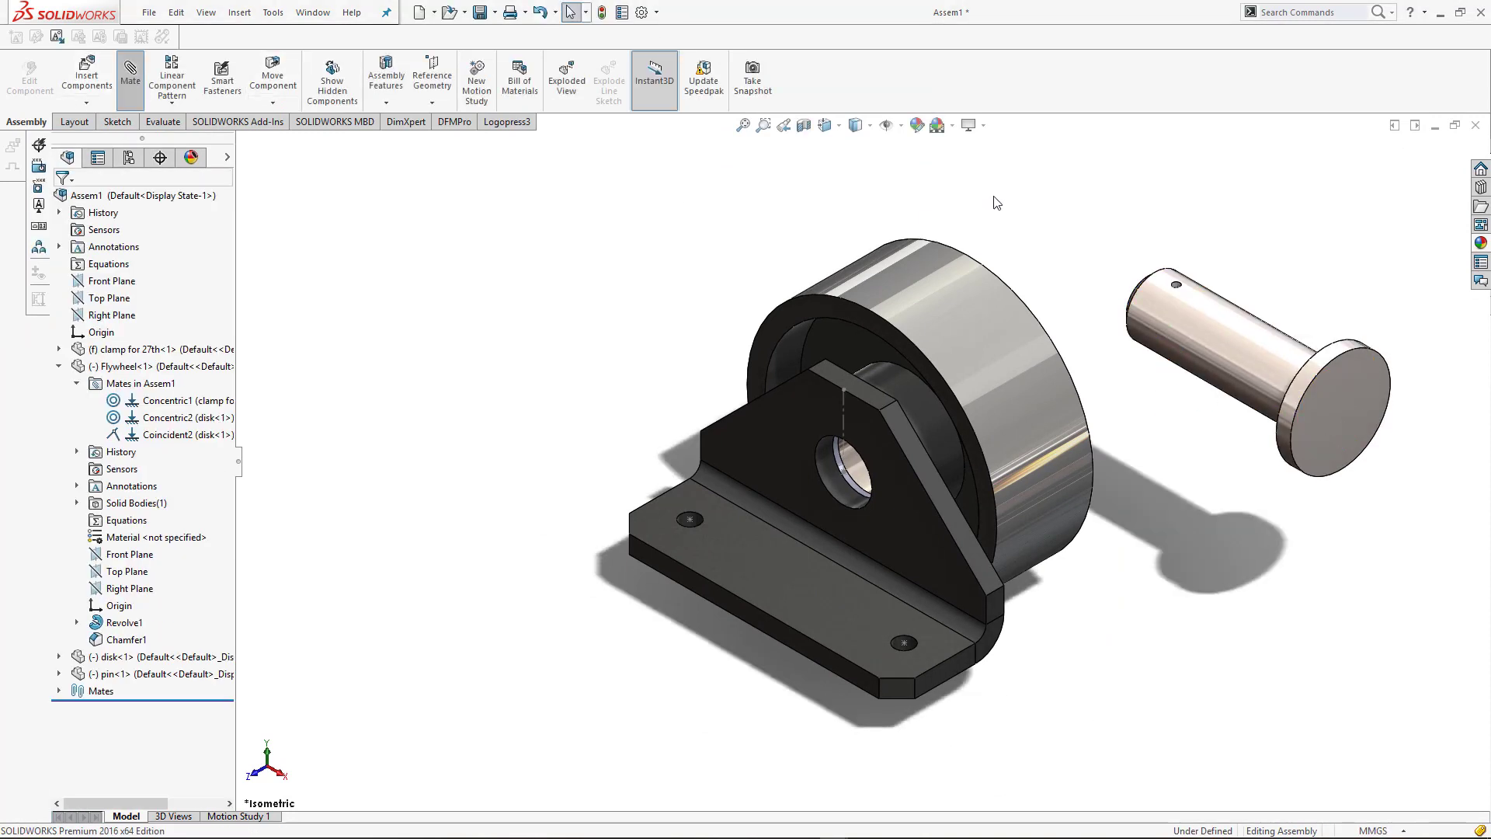
# - Add a concentric mate between the pin's cylindrical shank and the inner bore of the disk
pyautogui.click(131, 74)
pyautogui.moveTo(815, 350); pyautogui.dragTo(1030, 621, button='middle')
pyautogui.scroll(5, 1030, 622)
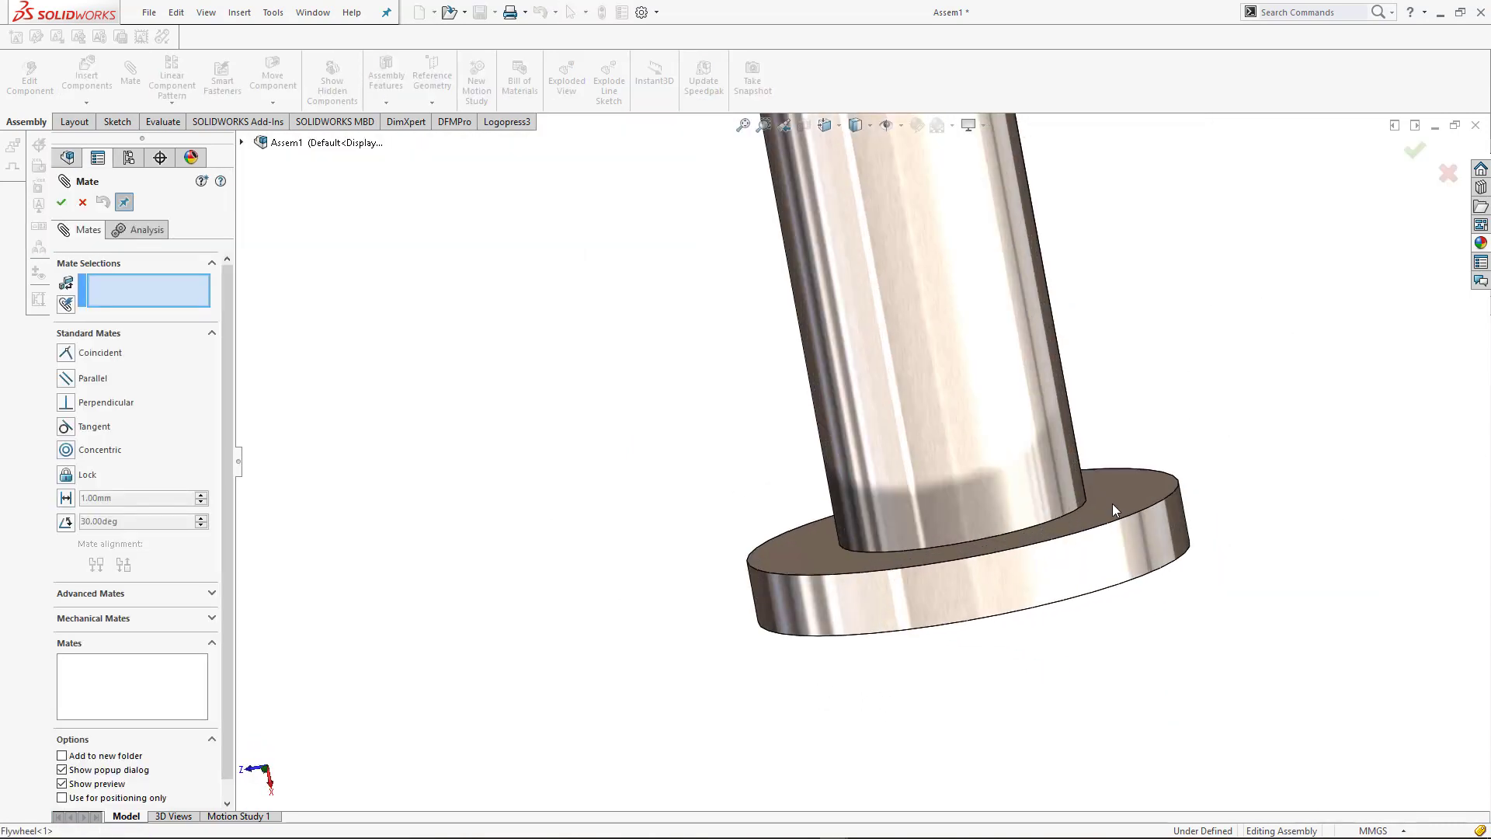
pyautogui.click(992, 443)
pyautogui.scroll(-5, 952, 436)
pyautogui.moveTo(952, 436); pyautogui.dragTo(771, 249, button='middle')
pyautogui.scroll(5, 770, 248)
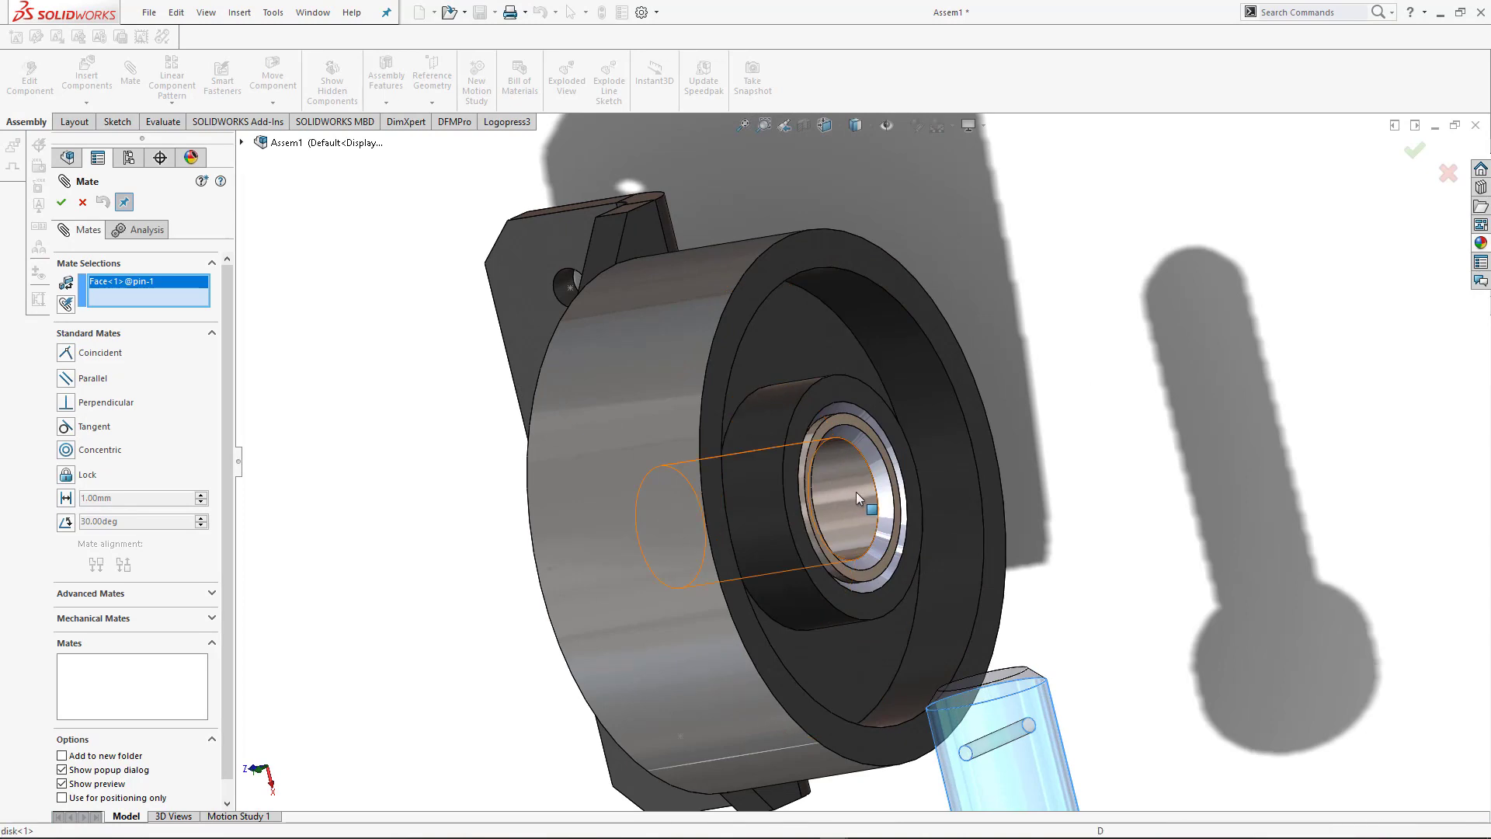
pyautogui.click(856, 491)
pyautogui.click(1423, 541)
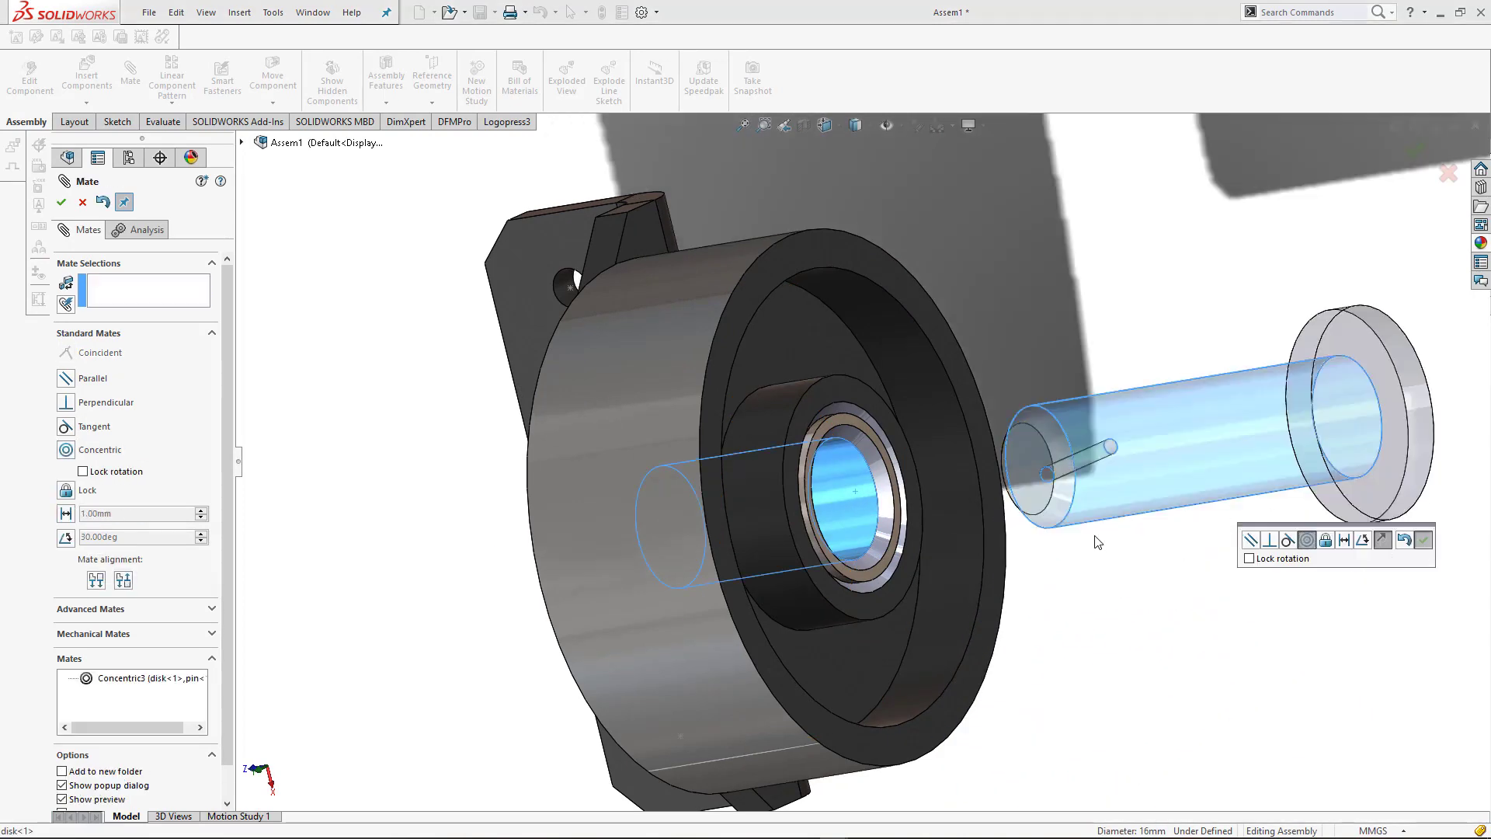
# - Add a coincident mate between the underside of the pin's head and the disk's end face, and finish mating
pyautogui.moveTo(1419, 549); pyautogui.dragTo(1390, 483, button='middle')
pyautogui.click(1390, 488)
pyautogui.moveTo(1263, 564); pyautogui.dragTo(1065, 583, button='middle')
pyautogui.scroll(5, 745, 521)
pyautogui.click(745, 545)
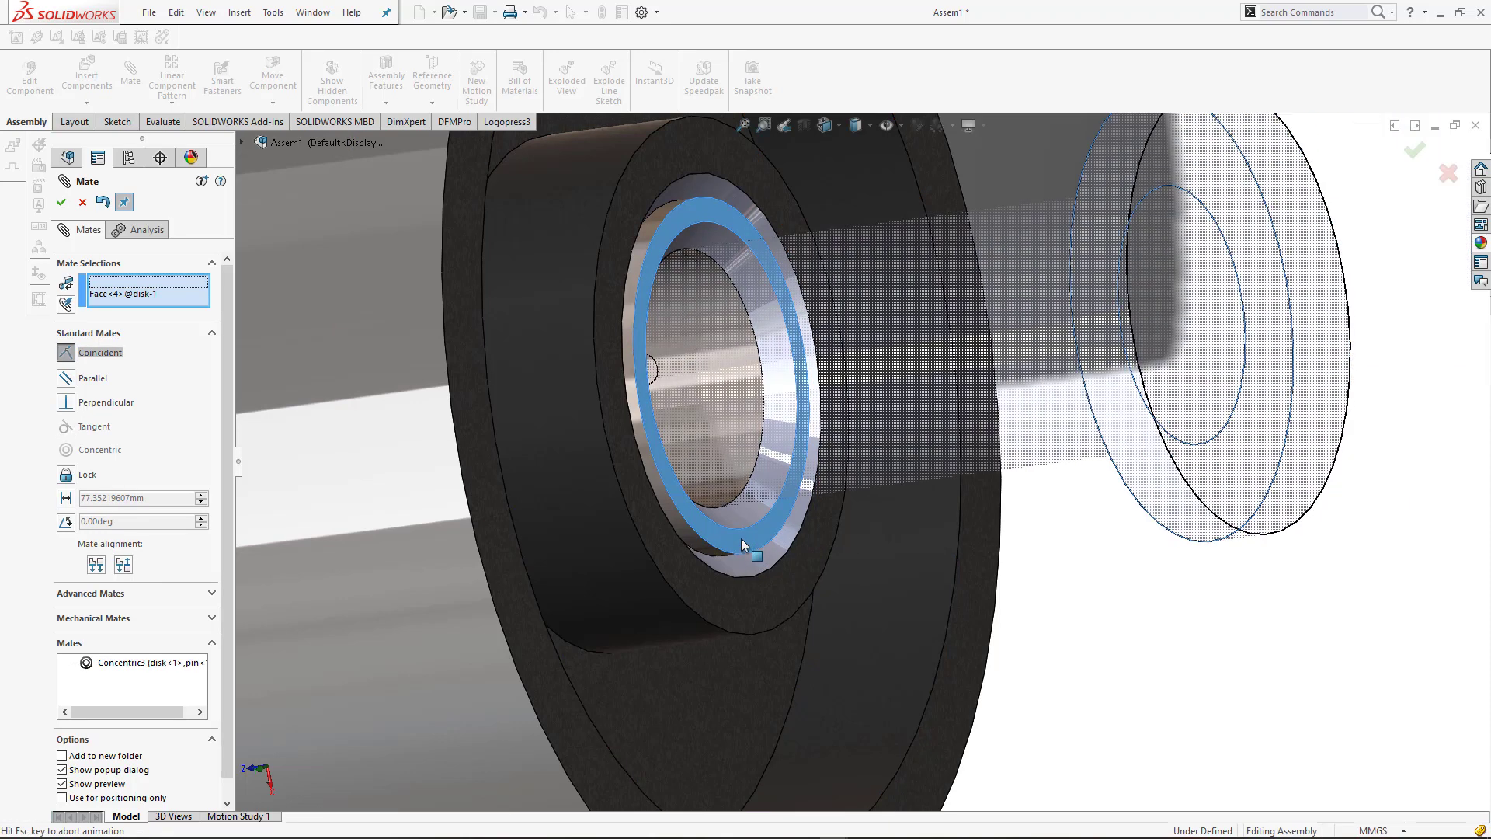
pyautogui.click(723, 564)
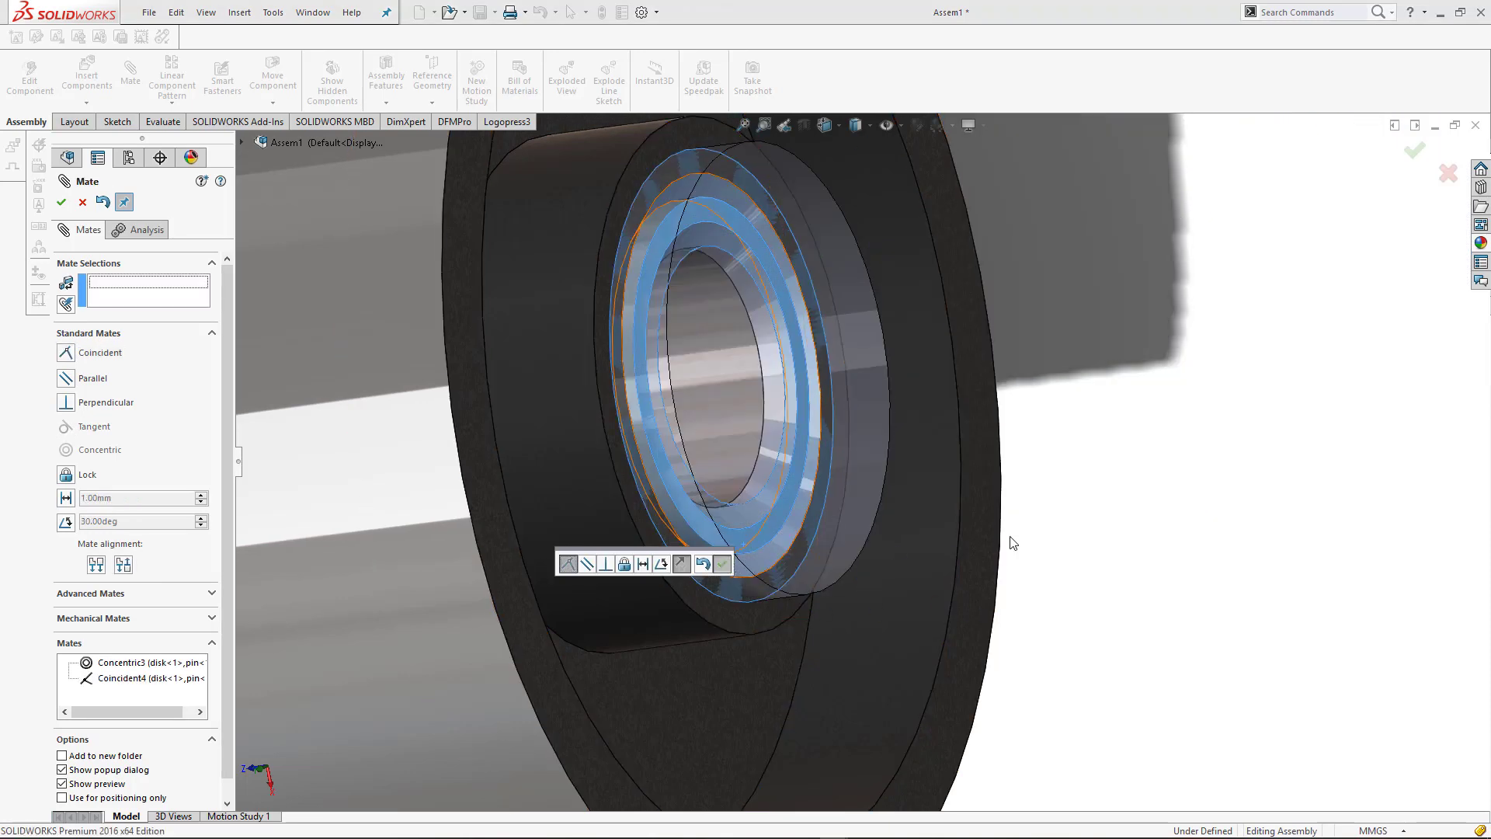
pyautogui.moveTo(1008, 542); pyautogui.dragTo(1053, 399, button='middle')
pyautogui.scroll(-5, 1158, 420)
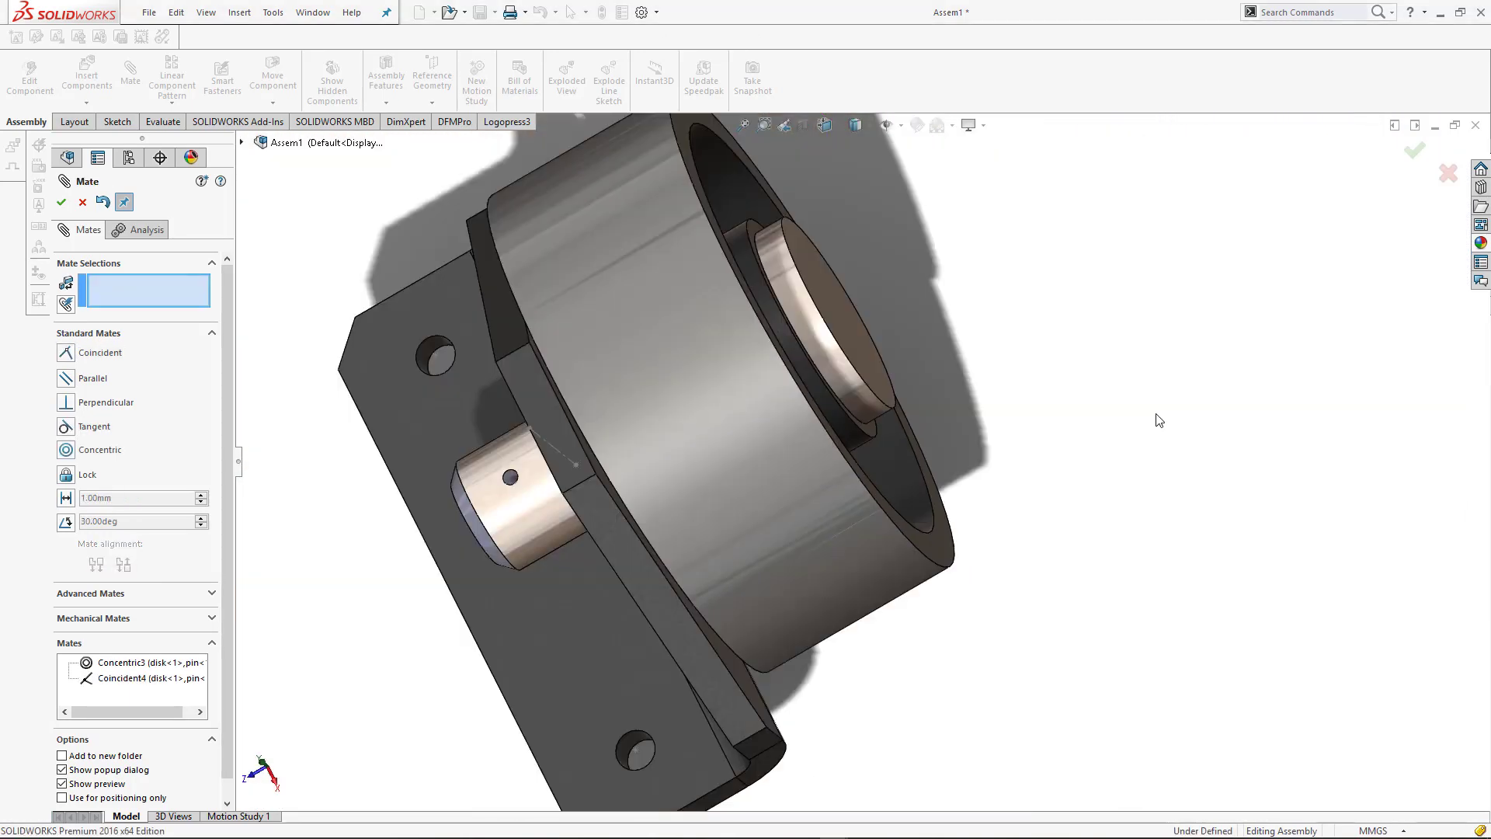
pyautogui.moveTo(1158, 420); pyautogui.dragTo(752, 466, button='middle')
pyautogui.scroll(5, 826, 416)
pyautogui.hotkey('ctrl', '7')
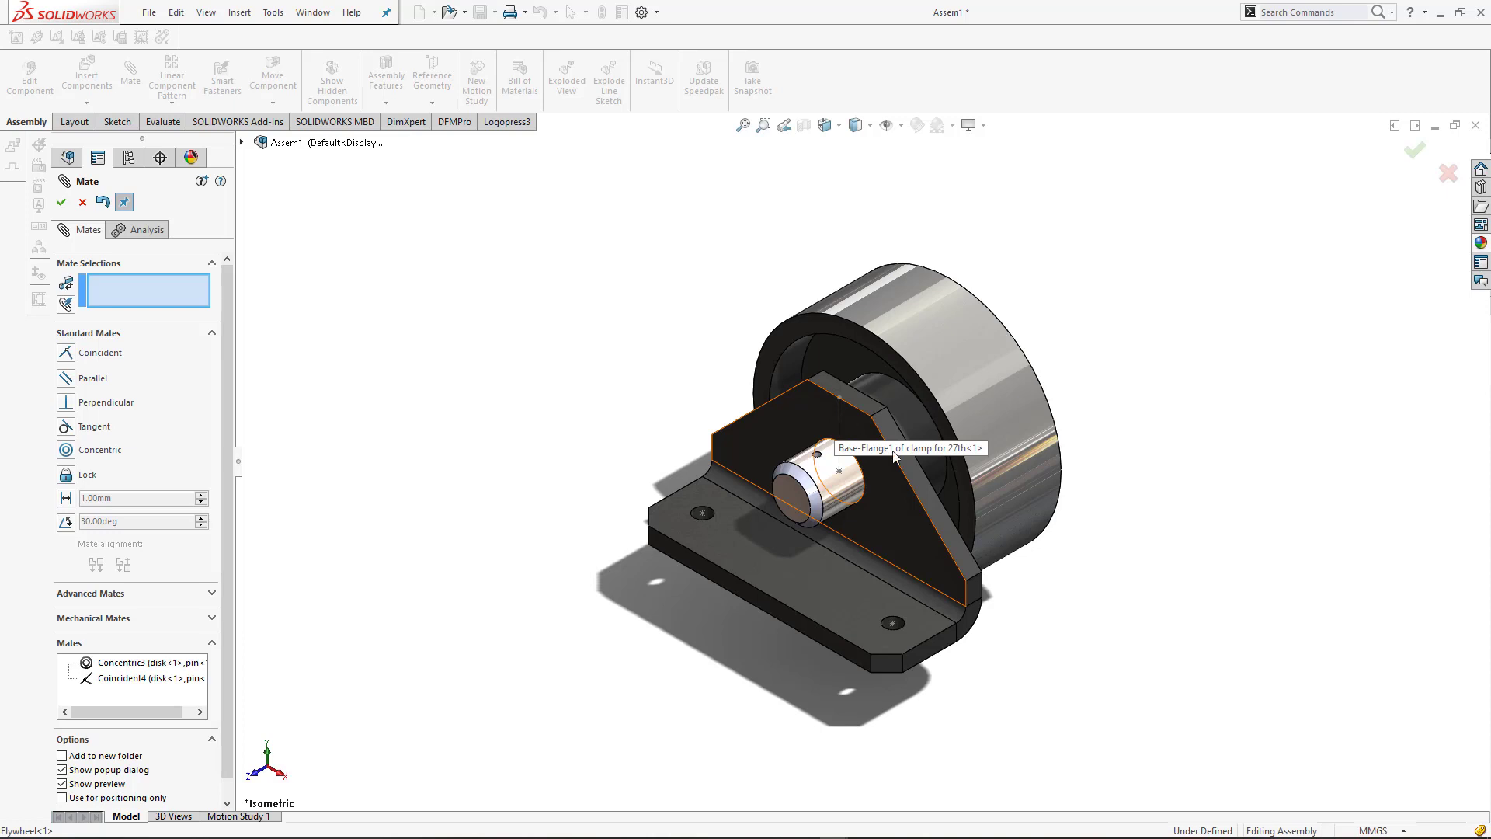
pyautogui.click(83, 202)
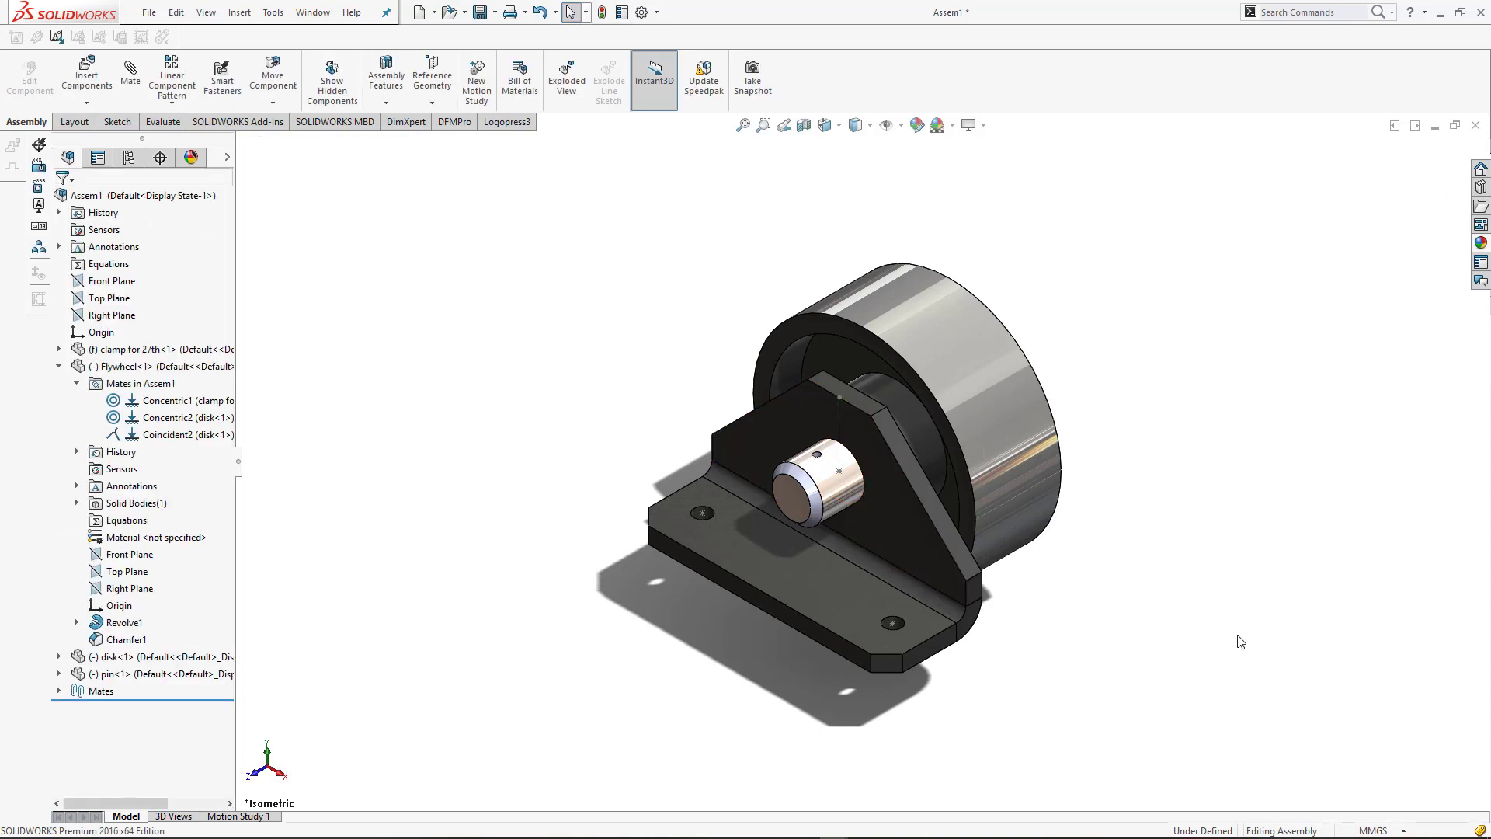
pyautogui.click(86, 103)
pyautogui.click(112, 140)
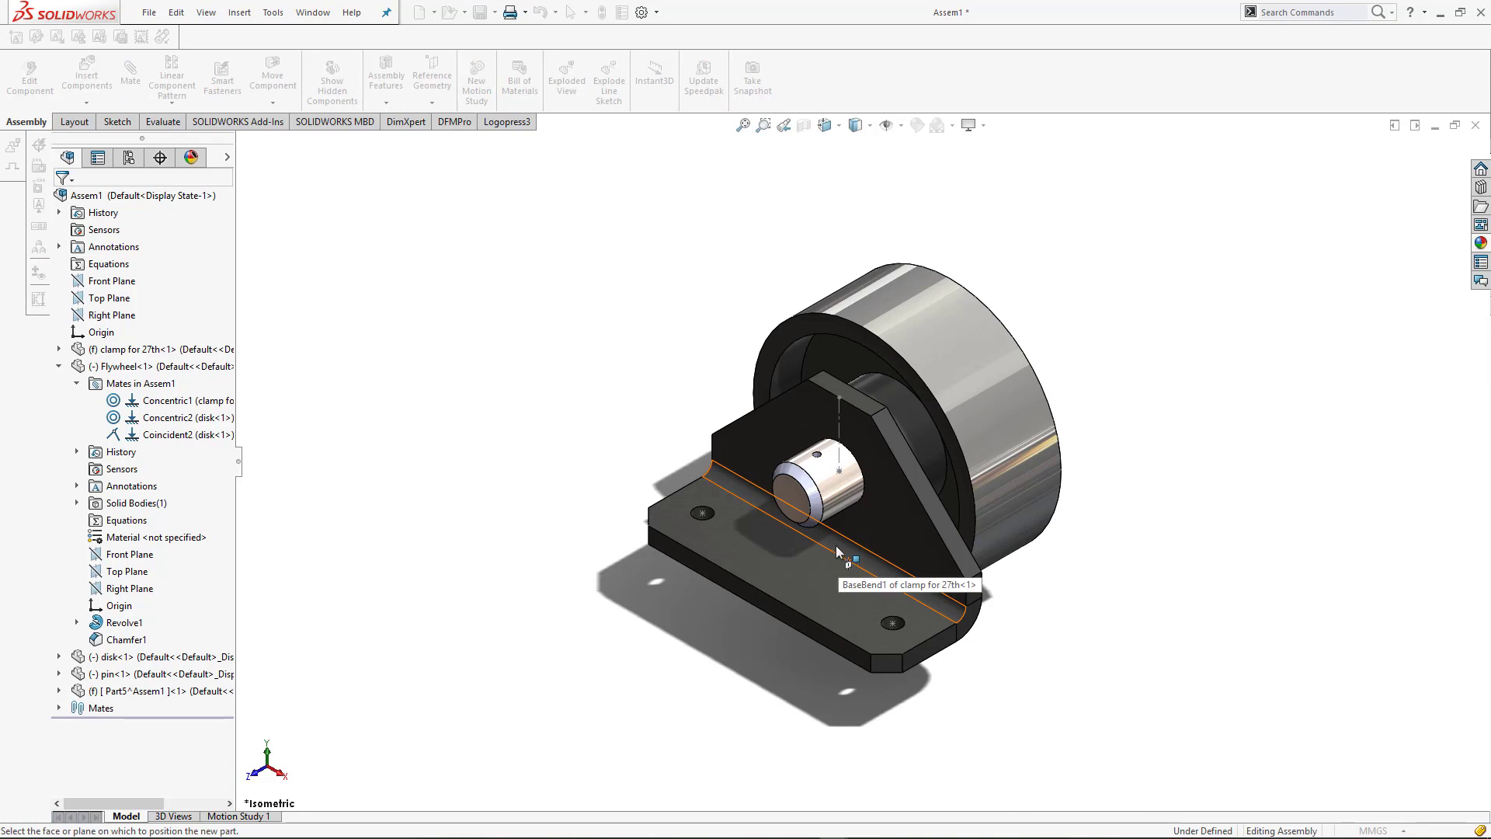
pyautogui.click(892, 533)
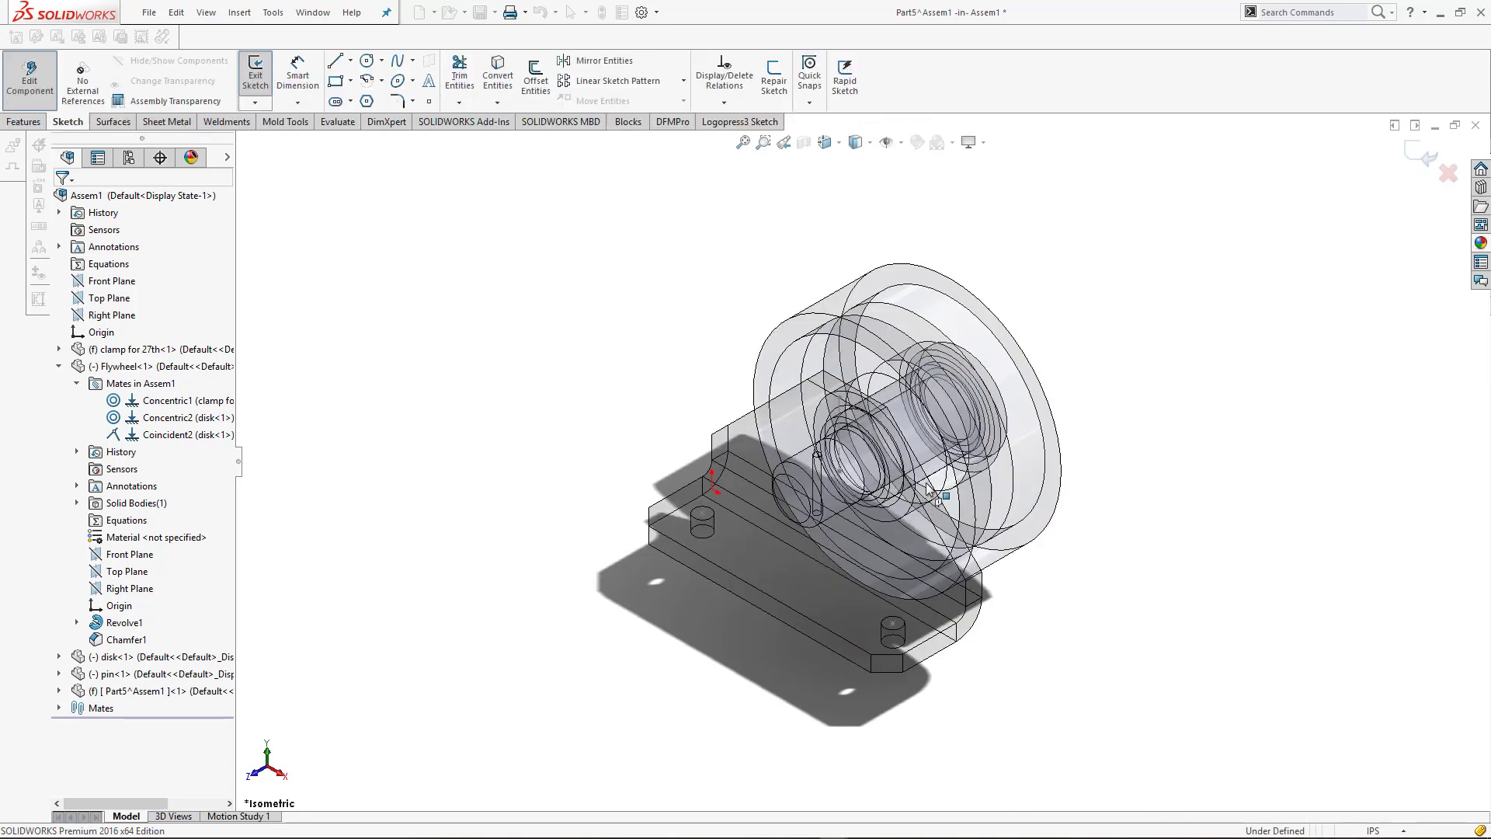
pyautogui.click(1420, 159)
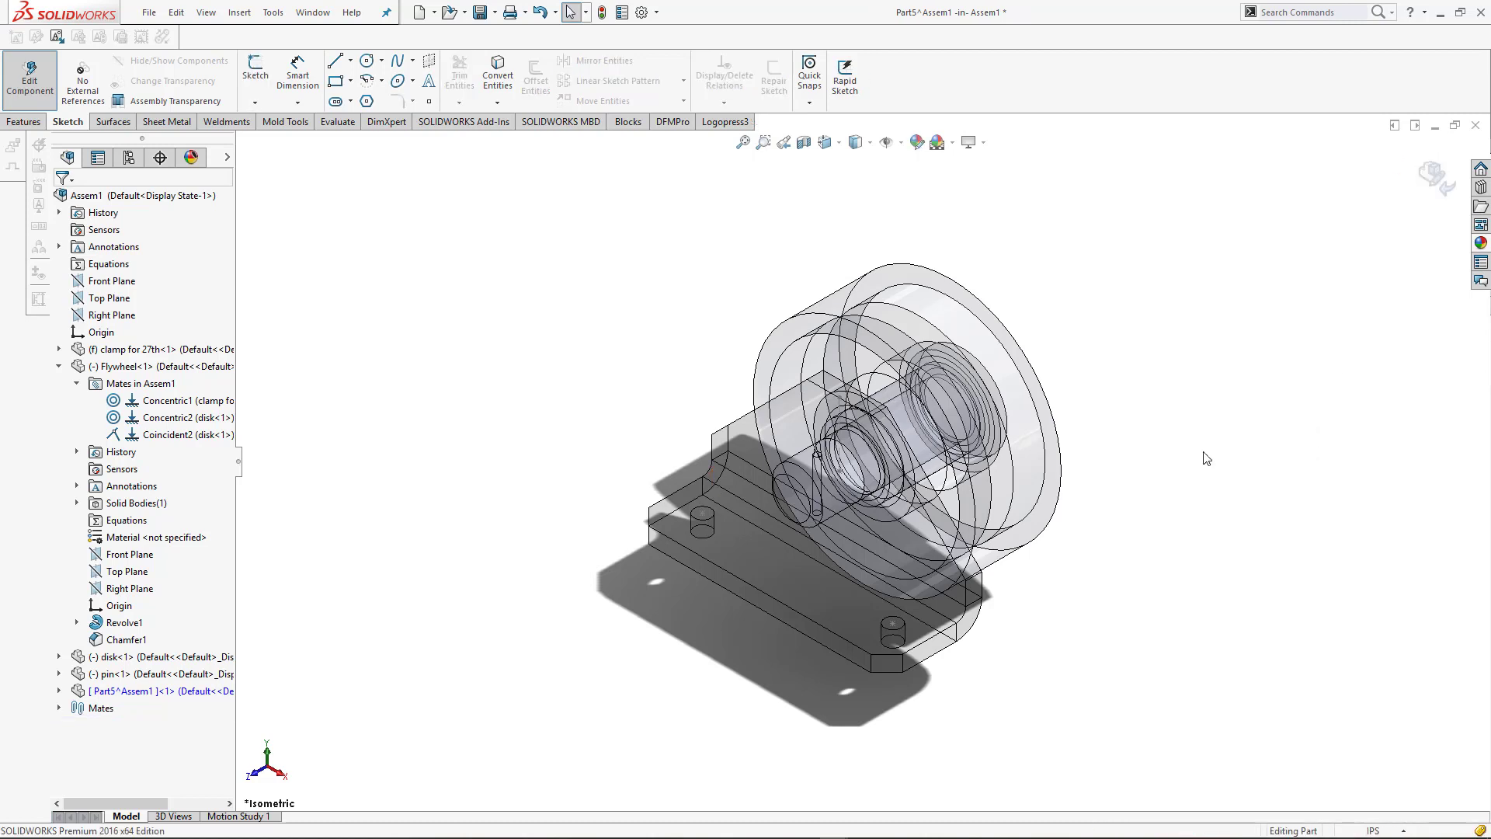
pyautogui.click(1437, 178)
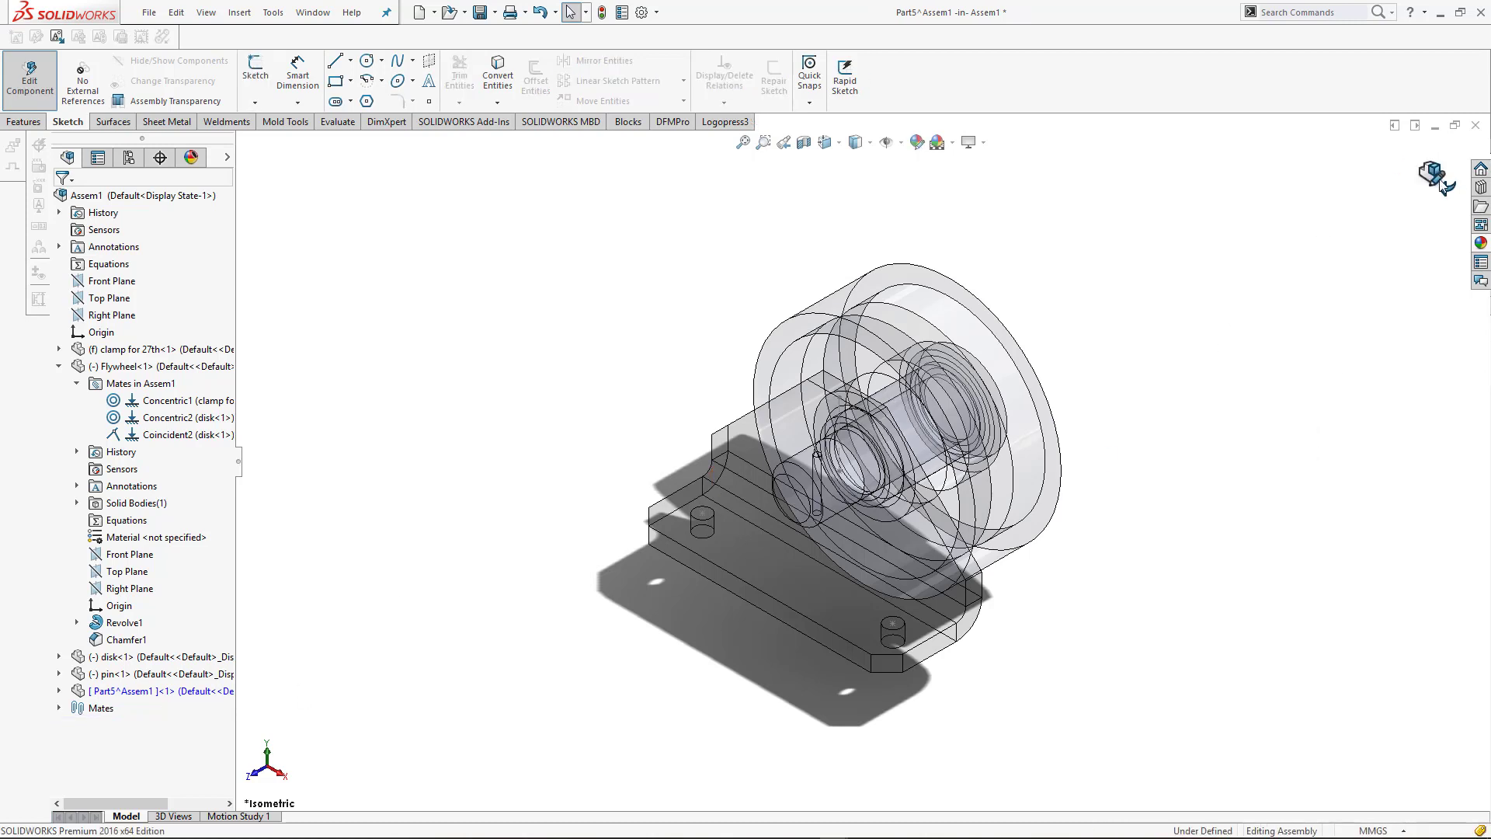
pyautogui.moveTo(1252, 686); pyautogui.dragTo(1215, 665, button='middle')
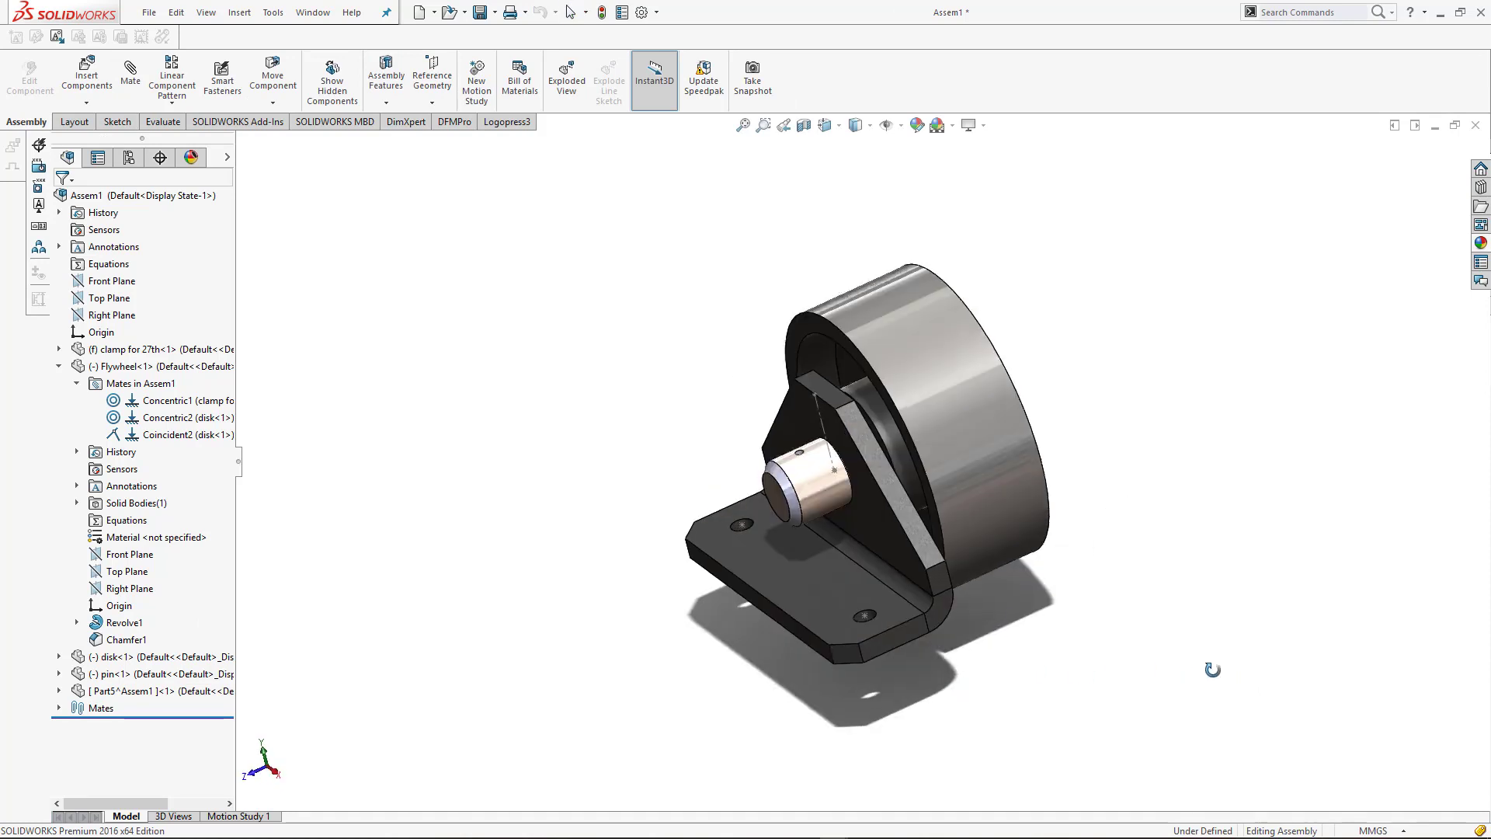
pyautogui.click(175, 691)
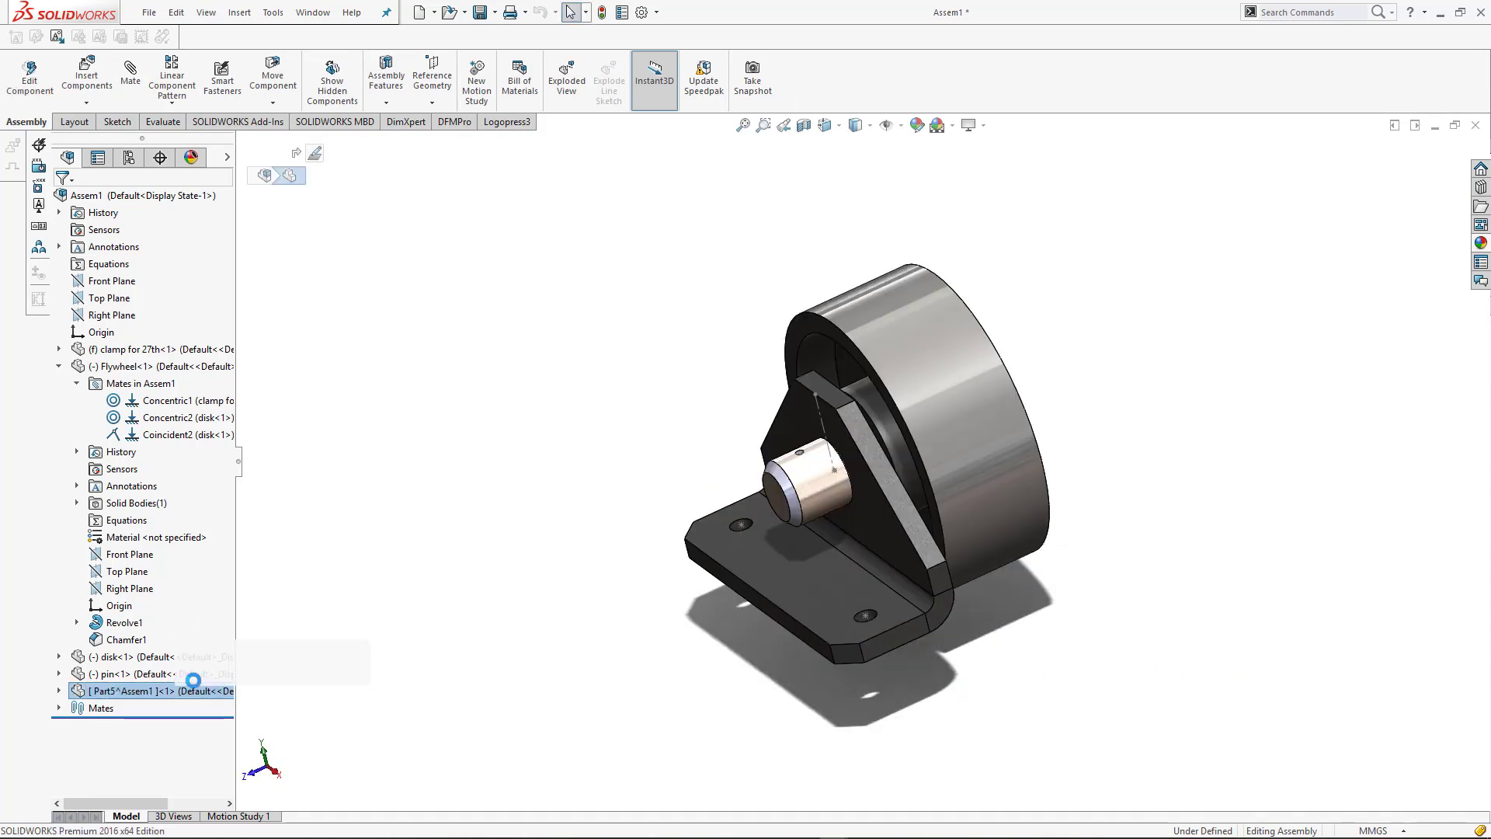
pyautogui.press('Delete')
pyautogui.click(812, 343)
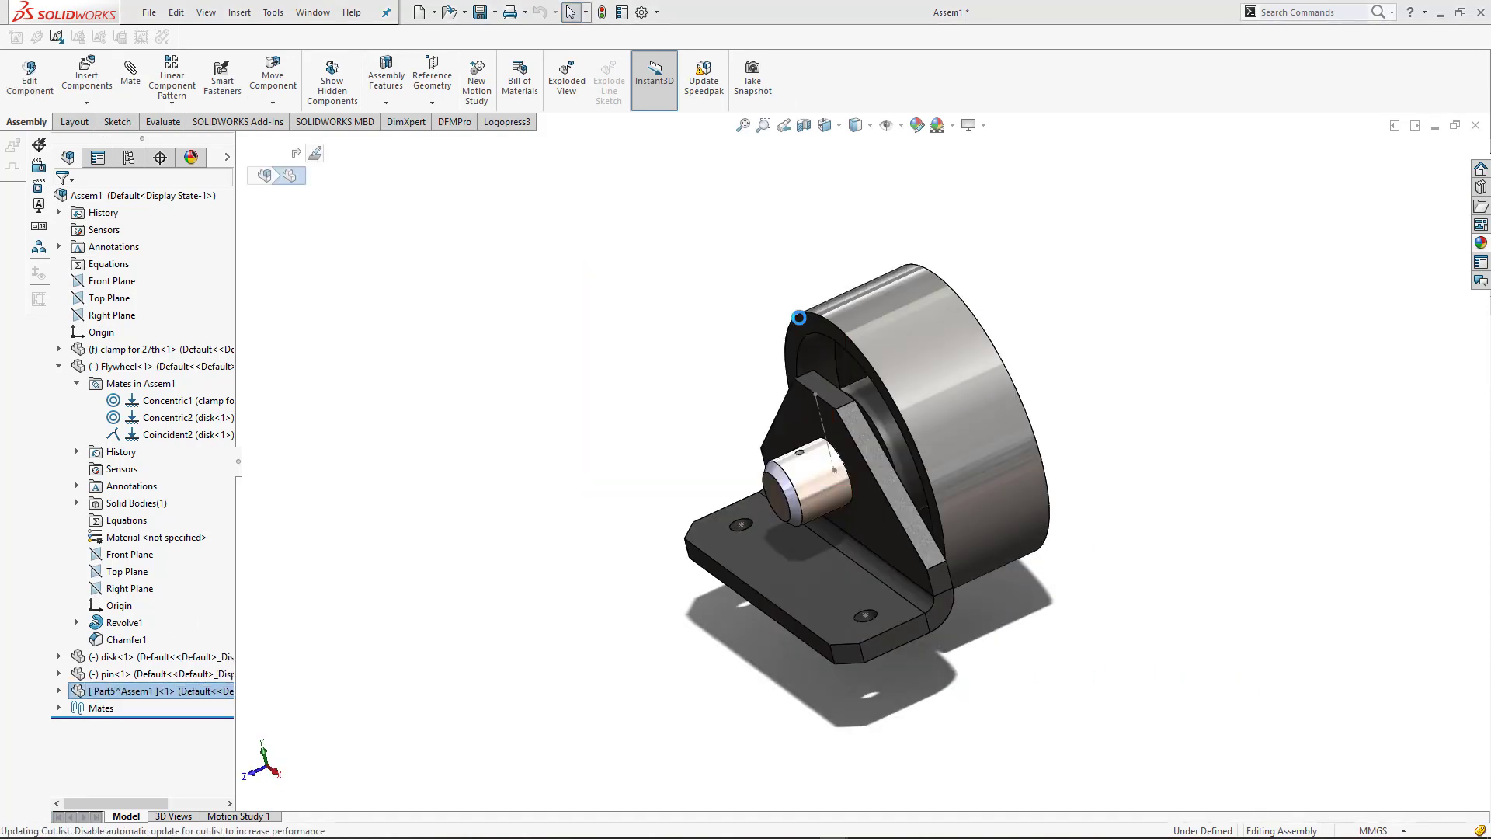
# - Create a new separate part document and set its units to MMGS
pyautogui.click(143, 15)
pyautogui.click(167, 35)
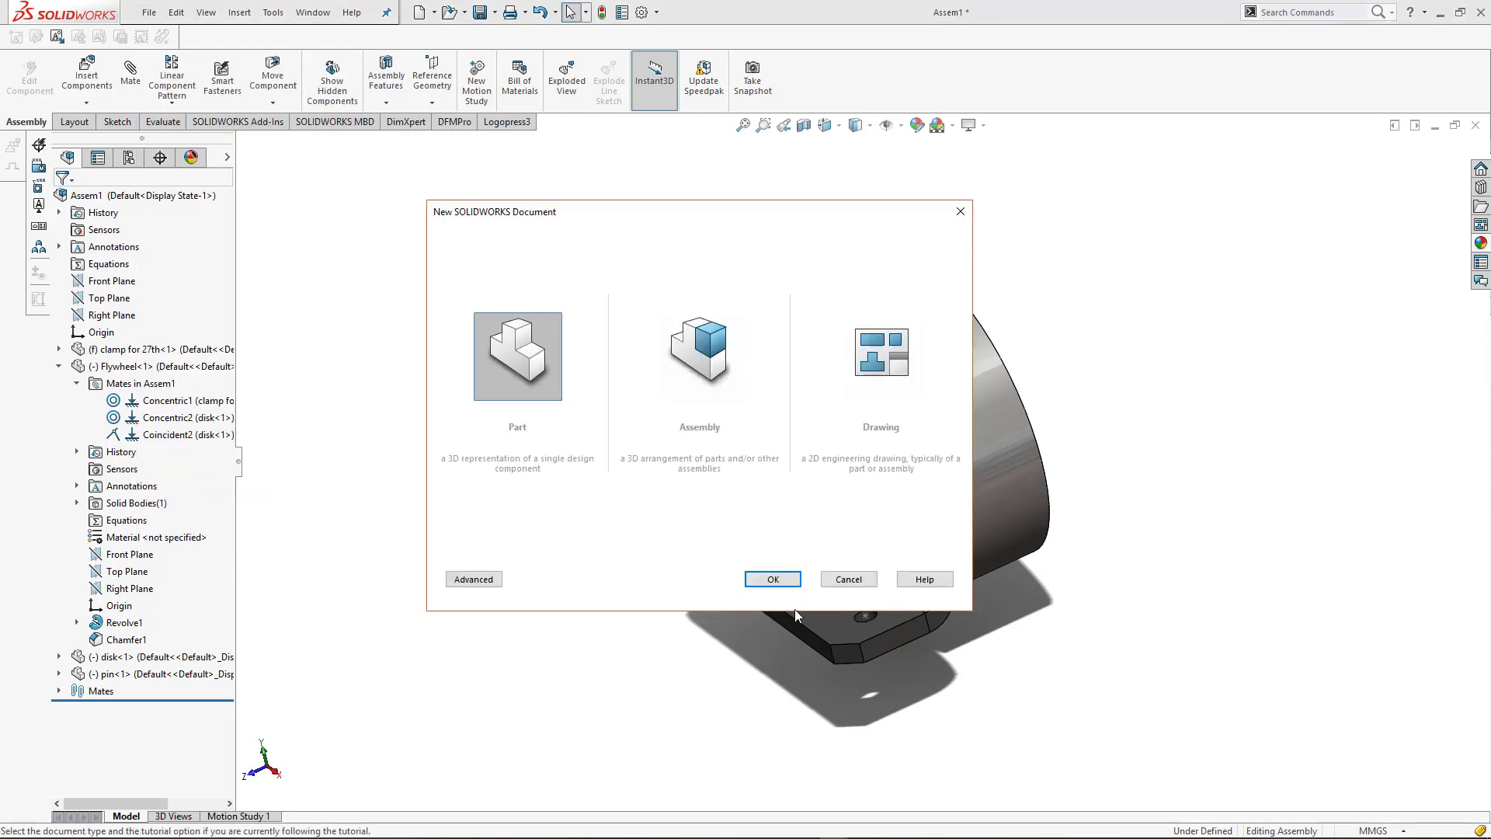
pyautogui.click(773, 580)
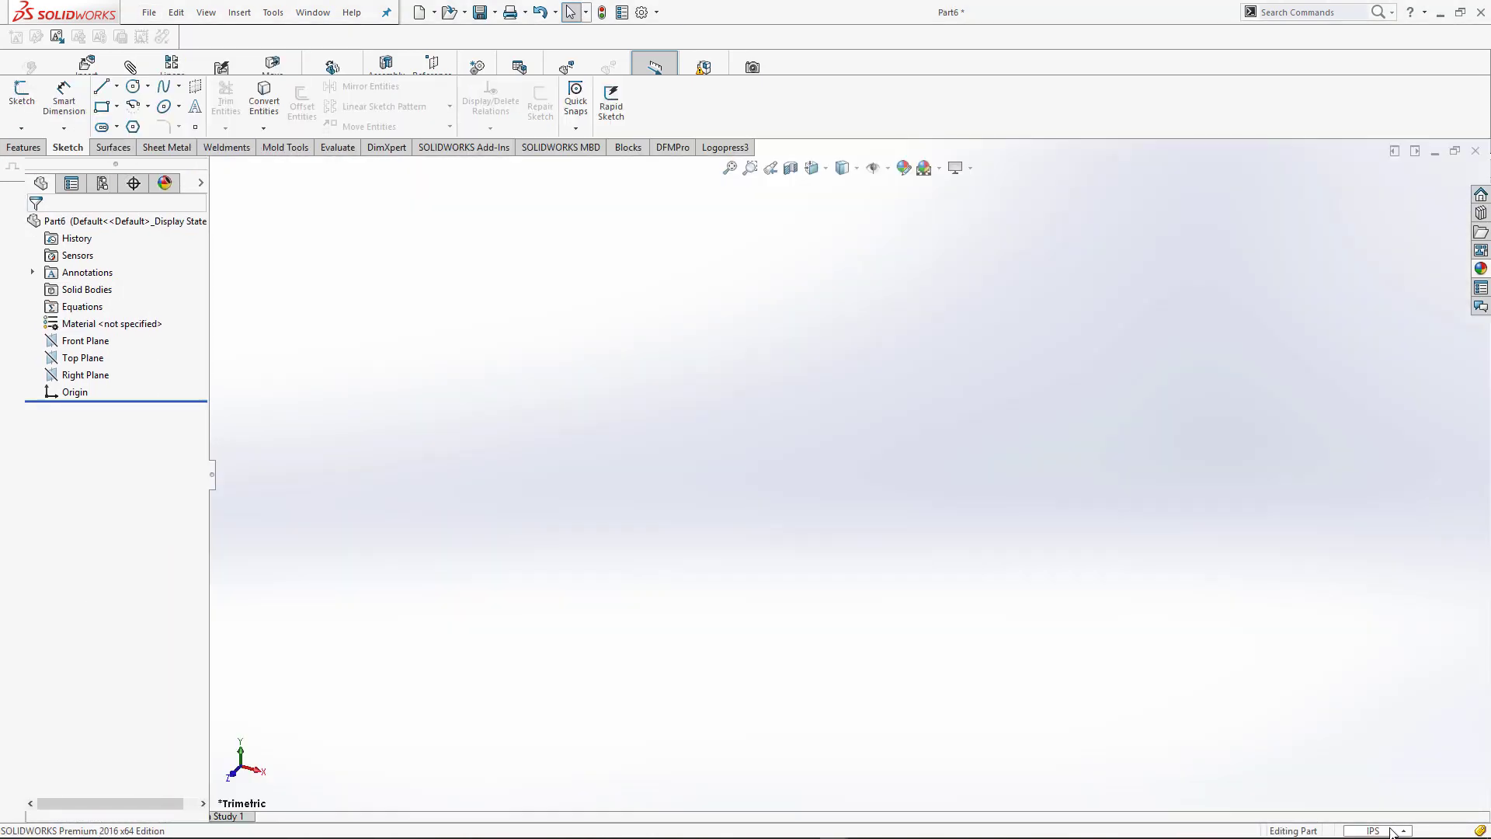
pyautogui.click(1390, 831)
pyautogui.click(1356, 769)
# - Change the new part's background scene to plain white
pyautogui.click(956, 168)
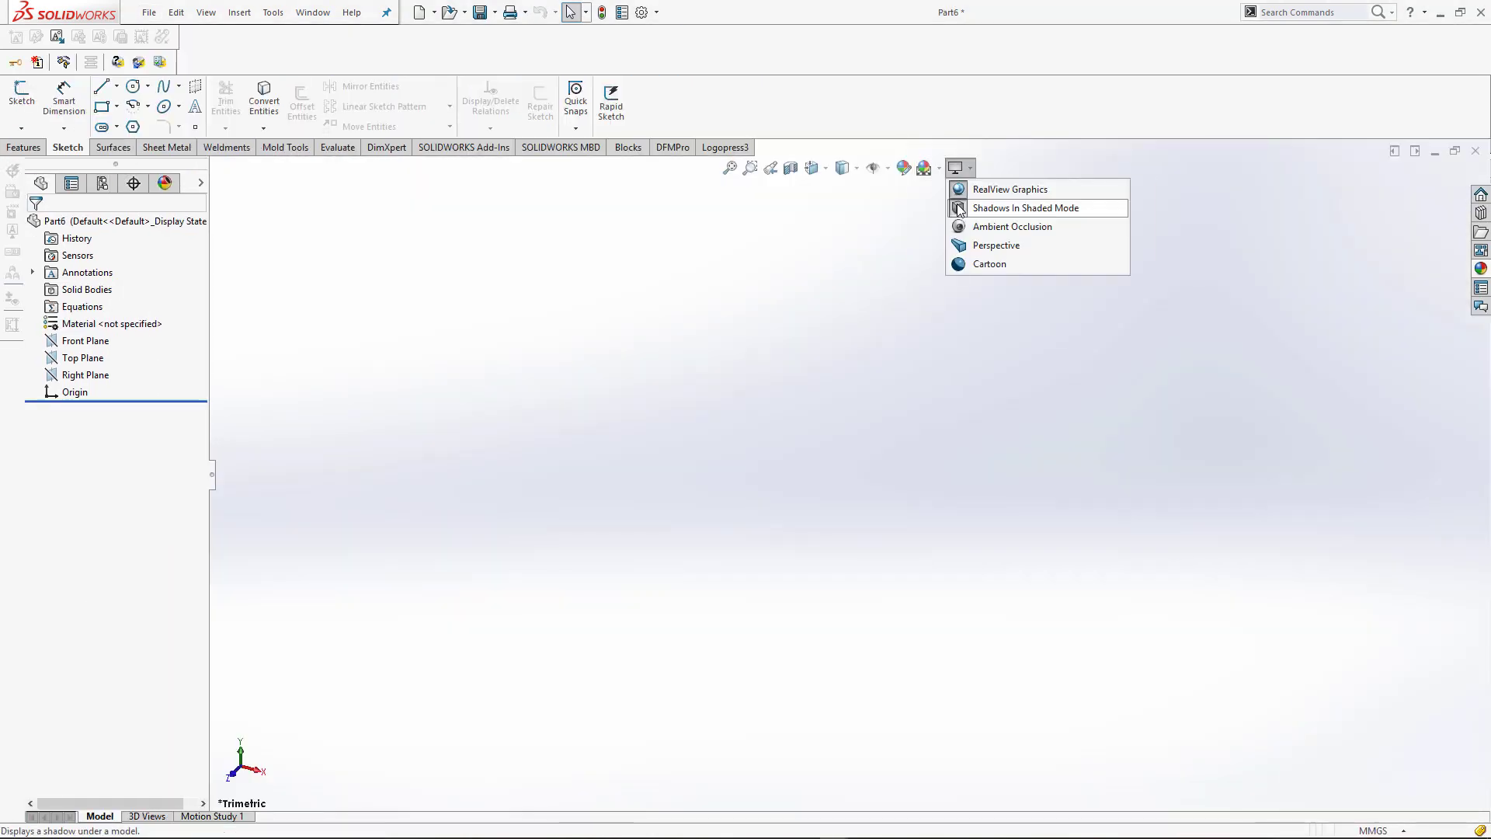
pyautogui.click(925, 169)
pyautogui.click(952, 208)
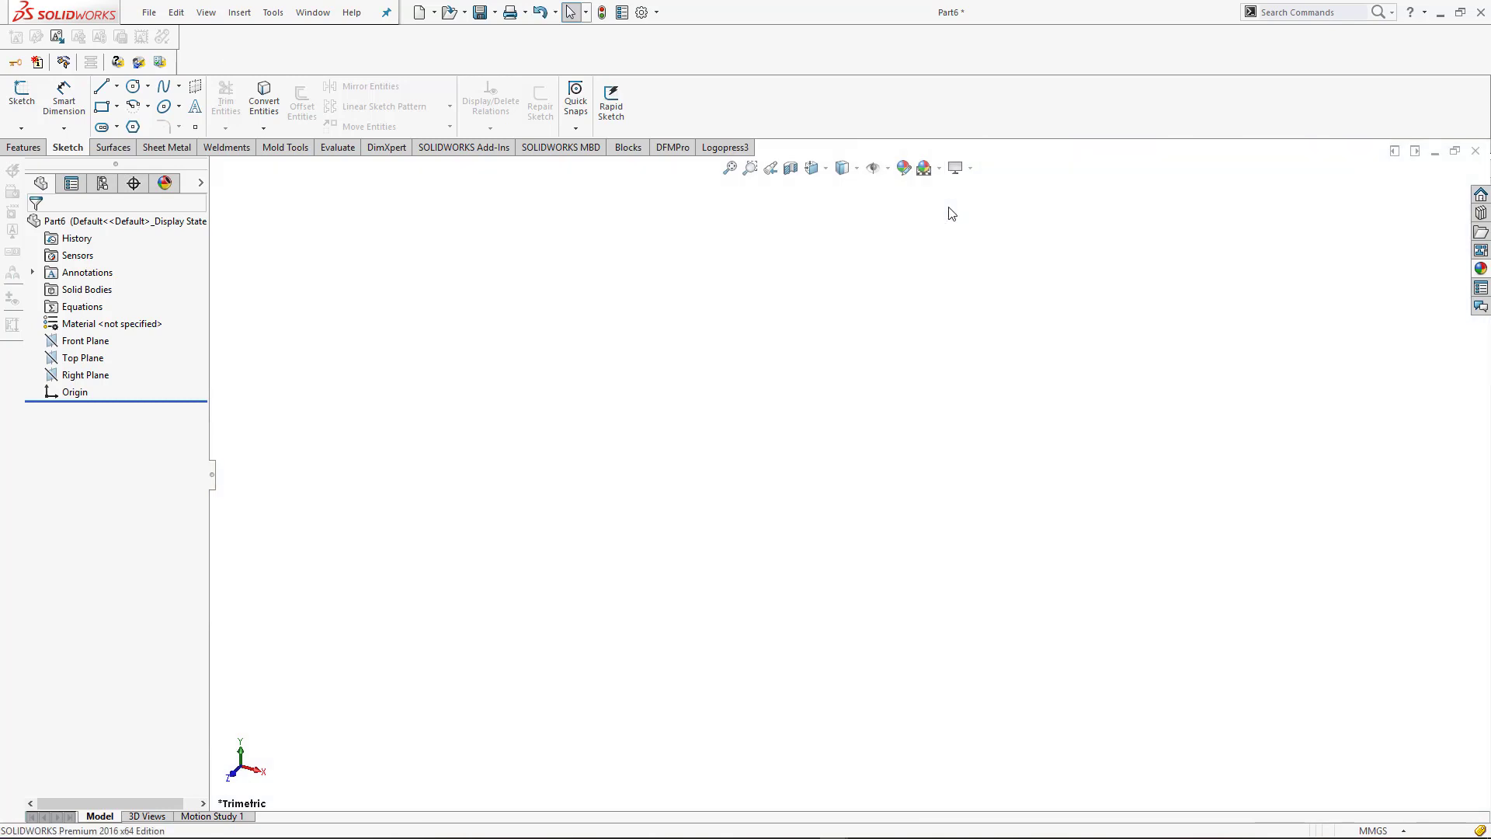
# - Sketch two circles centred on the origin on the Front Plane, about 91 mm and 64 mm in diameter
pyautogui.click(83, 357)
pyautogui.click(85, 340)
pyautogui.click(114, 329)
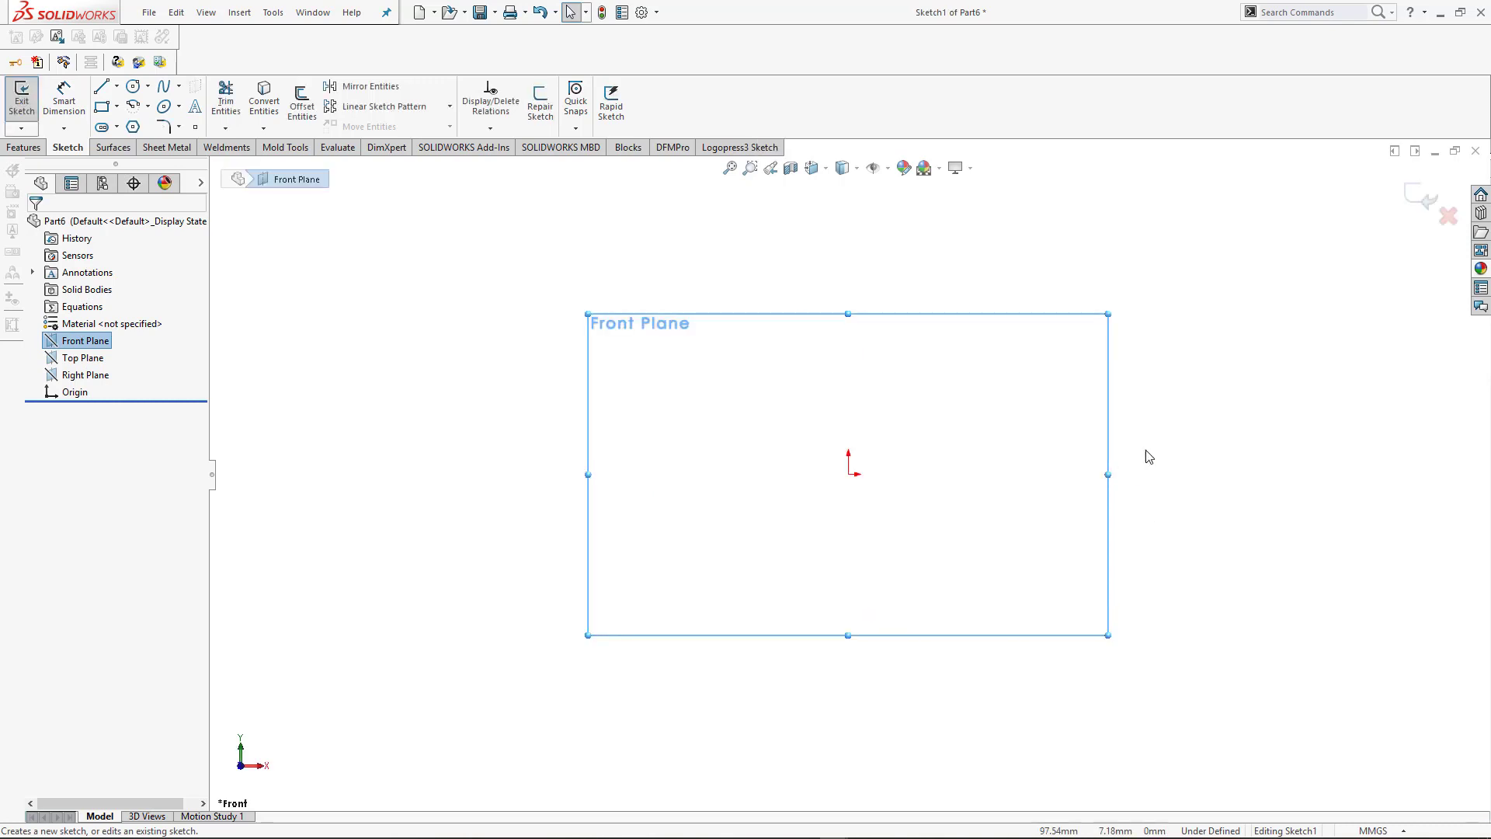
pyautogui.click(132, 87)
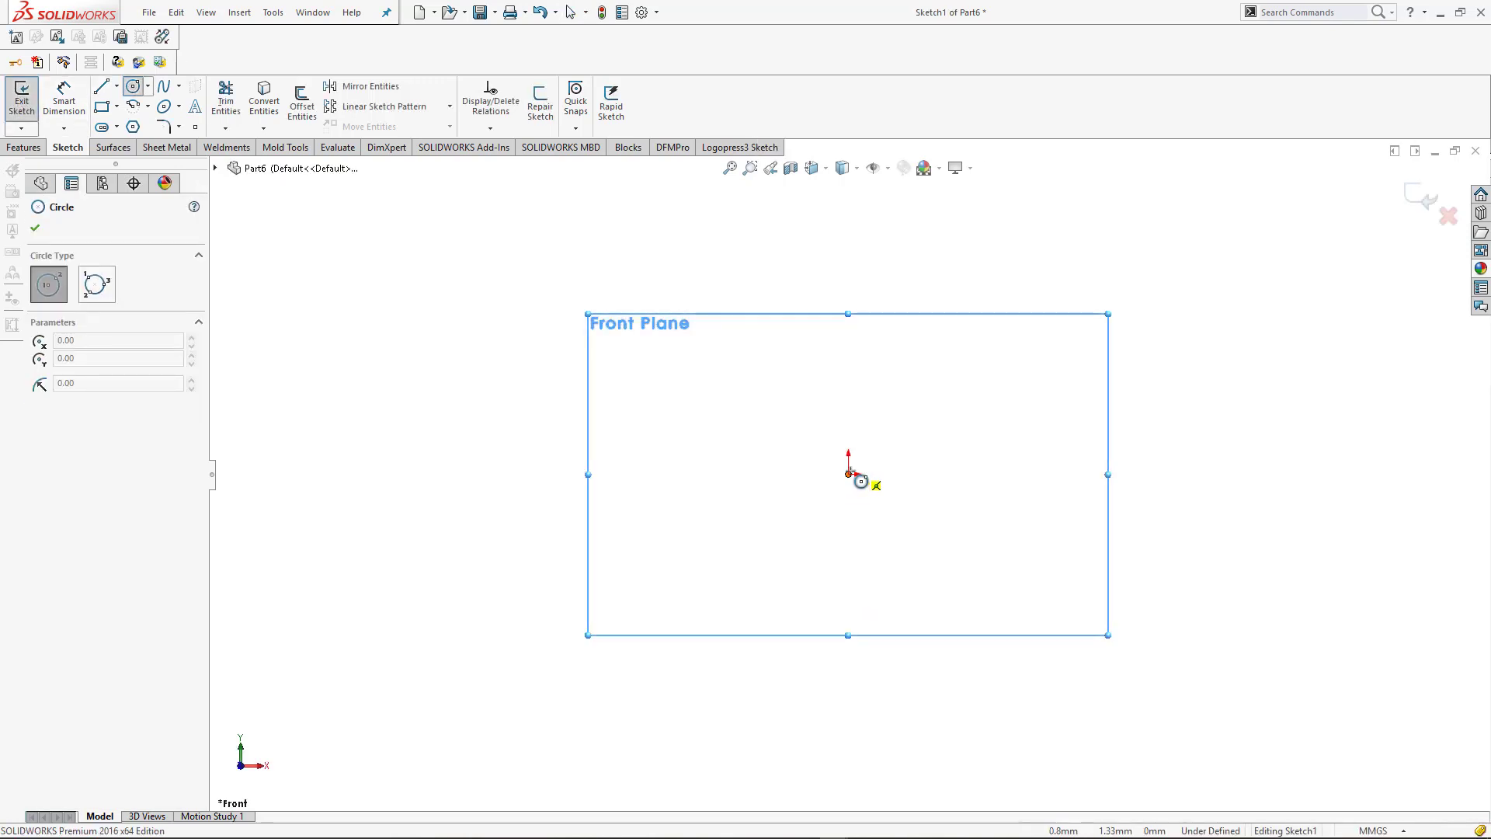
pyautogui.click(849, 475)
pyautogui.click(944, 381)
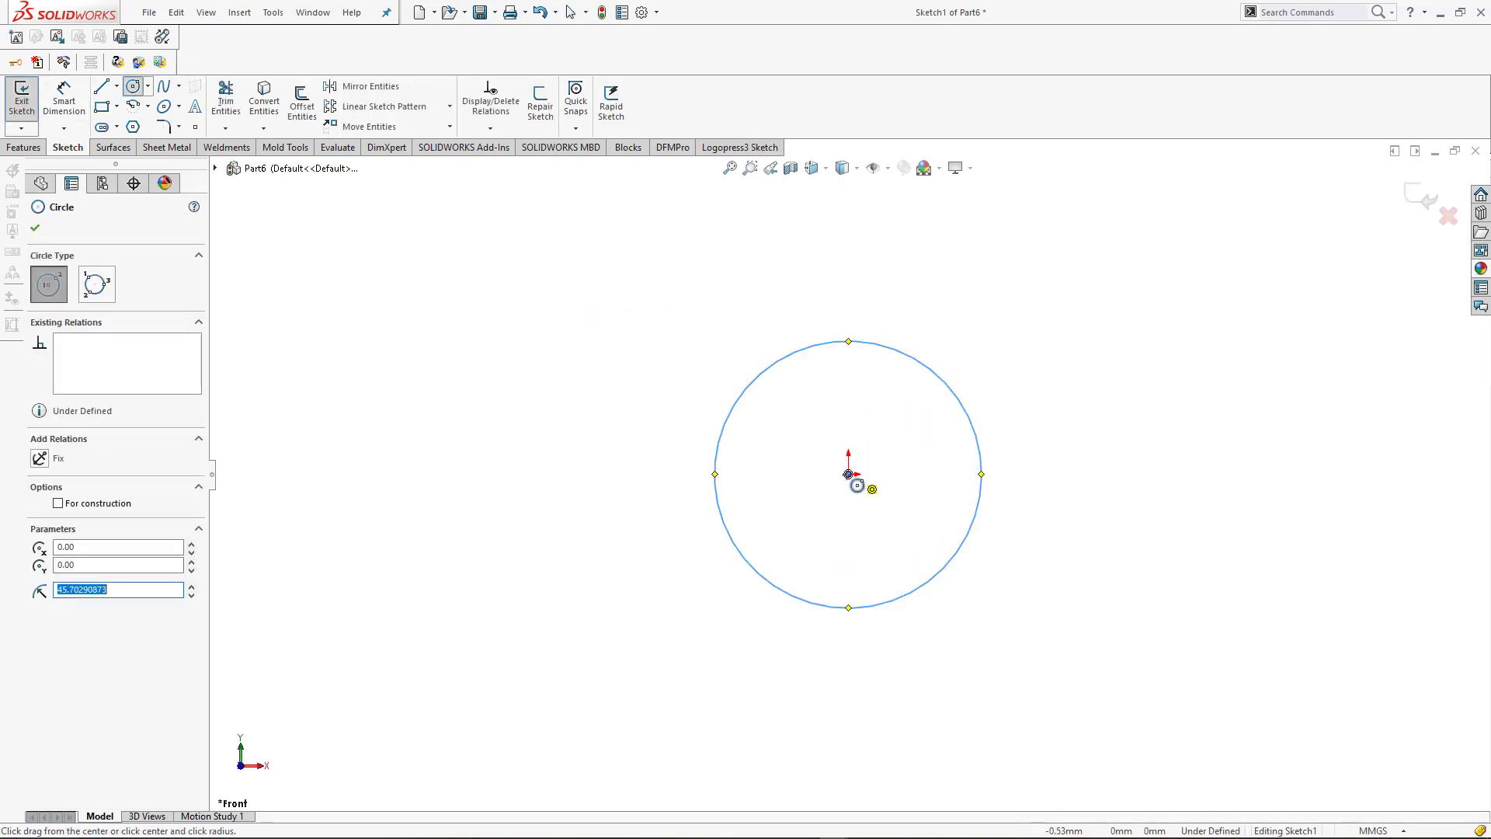
pyautogui.click(849, 474)
pyautogui.click(892, 390)
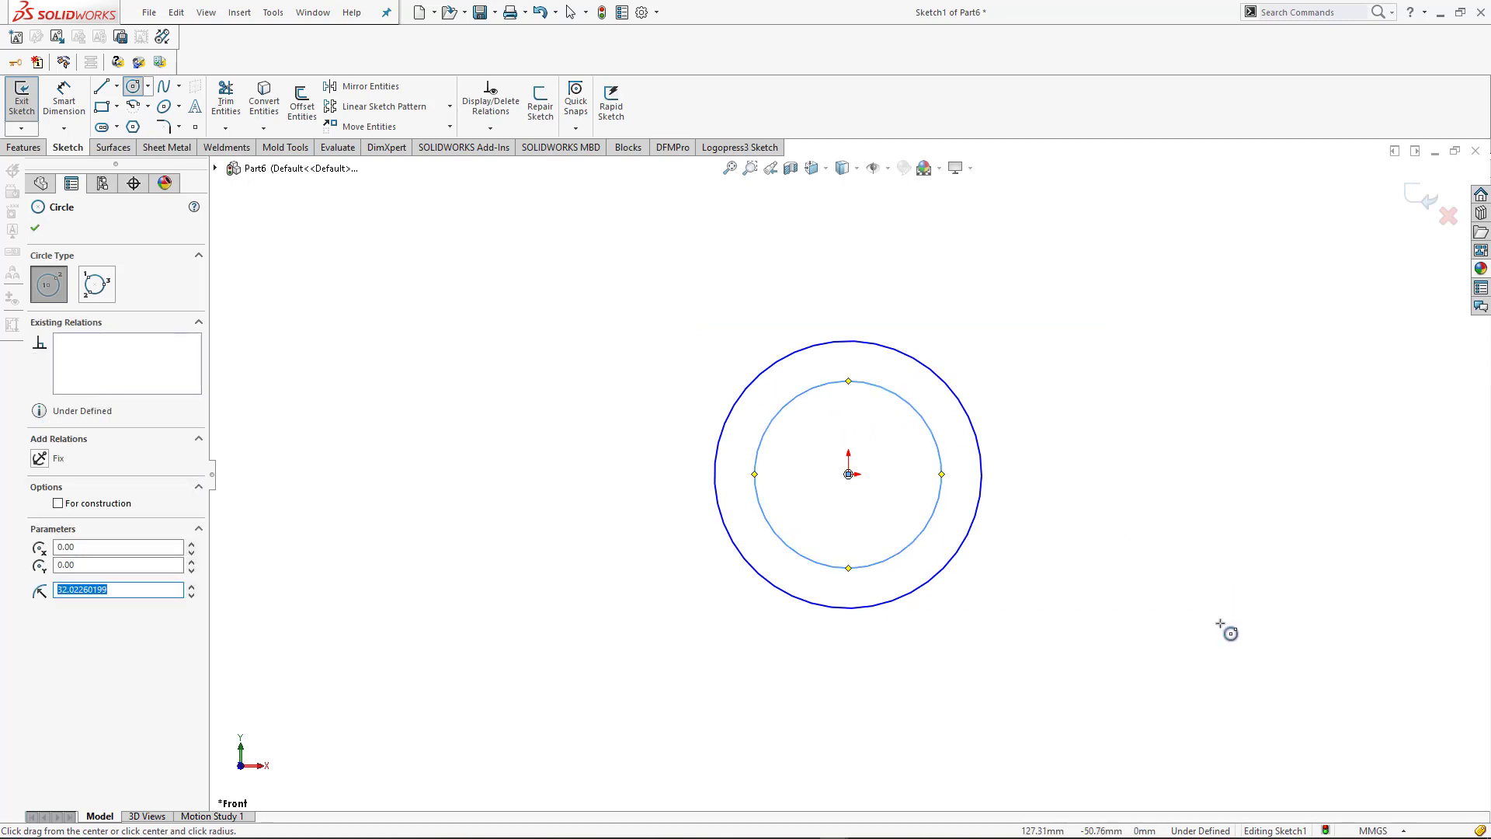
# - Dimension the outer circle's diameter as 28 mm and the inner circle's as 16 mm
pyautogui.moveTo(1144, 678); pyautogui.dragTo(1142, 614, button='right')
pyautogui.click(971, 421)
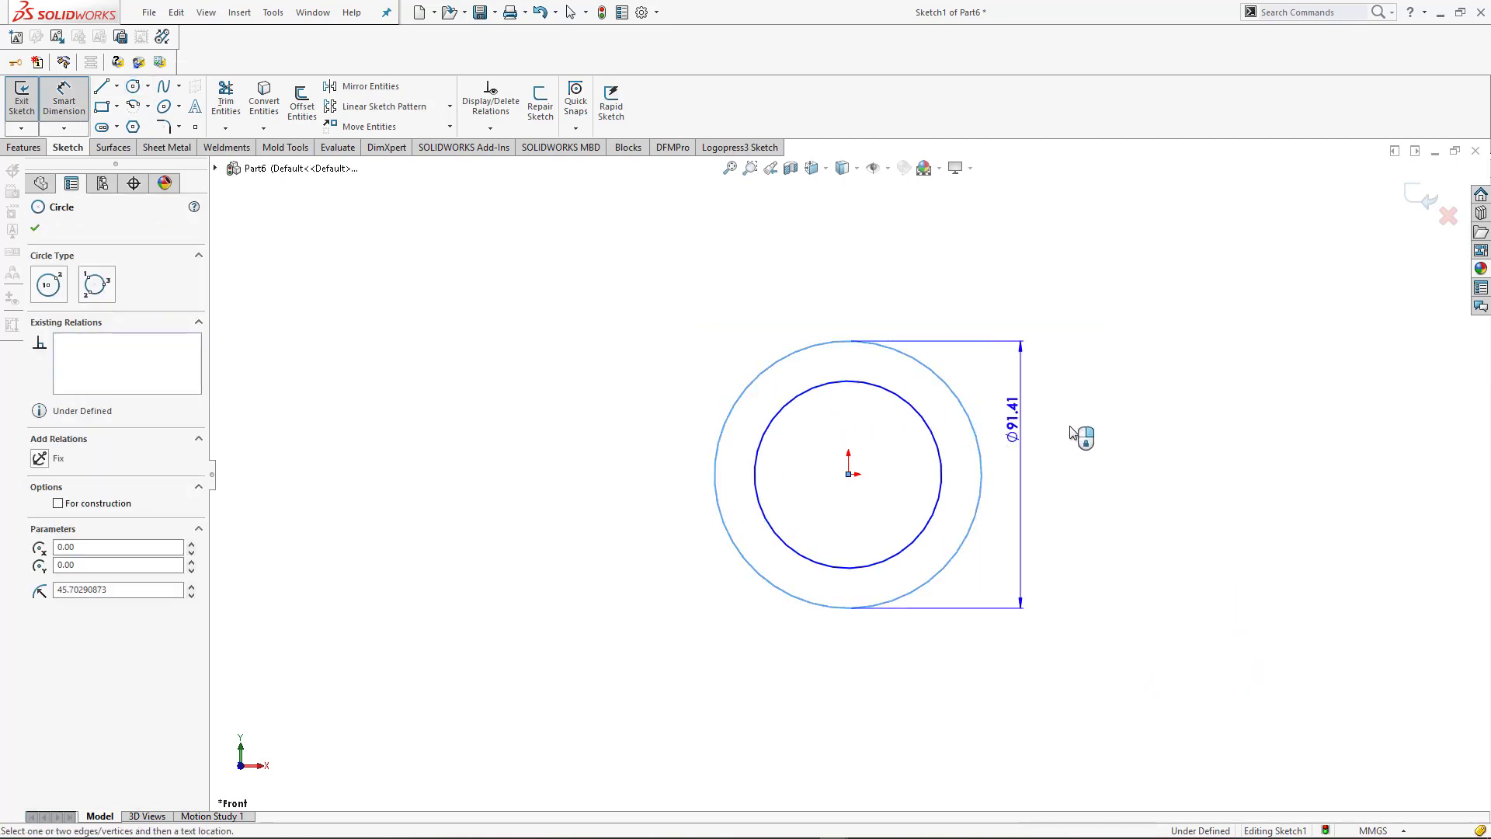
pyautogui.click(1113, 432)
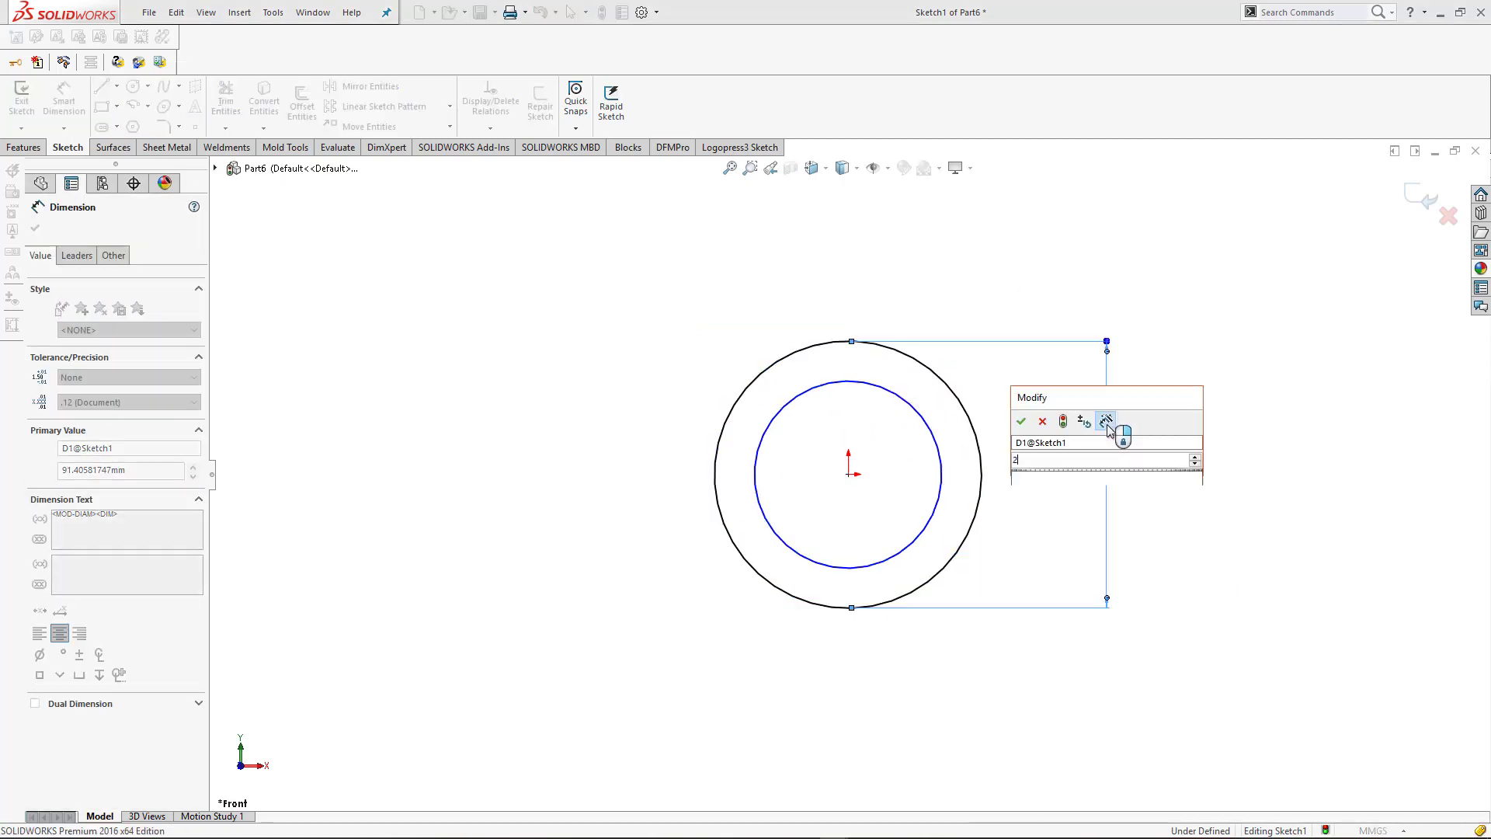
pyautogui.write('28')
pyautogui.press('Return')
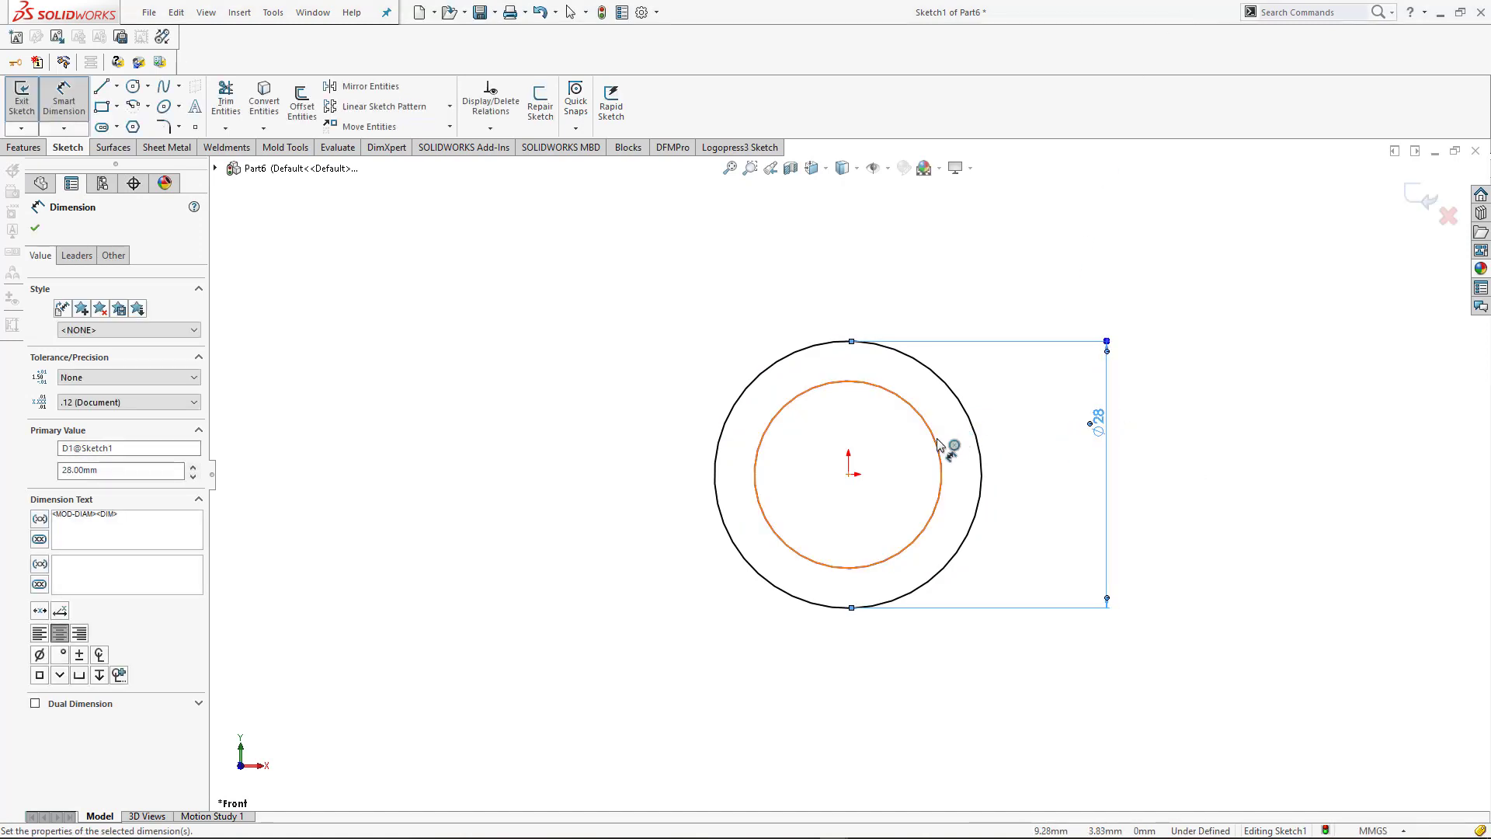
pyautogui.click(938, 443)
pyautogui.click(1045, 459)
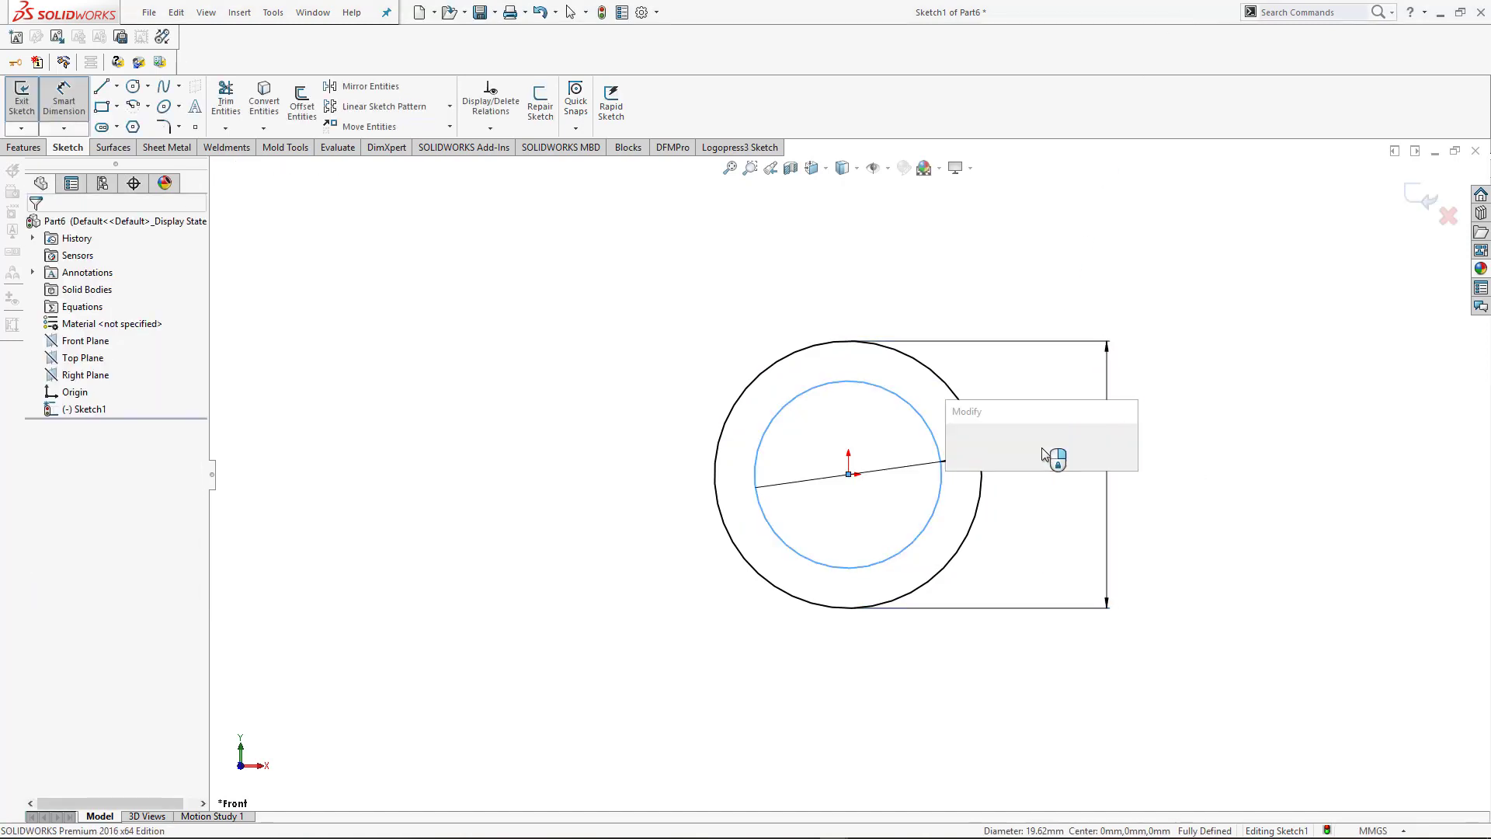
pyautogui.write('16')
pyautogui.press('Return')
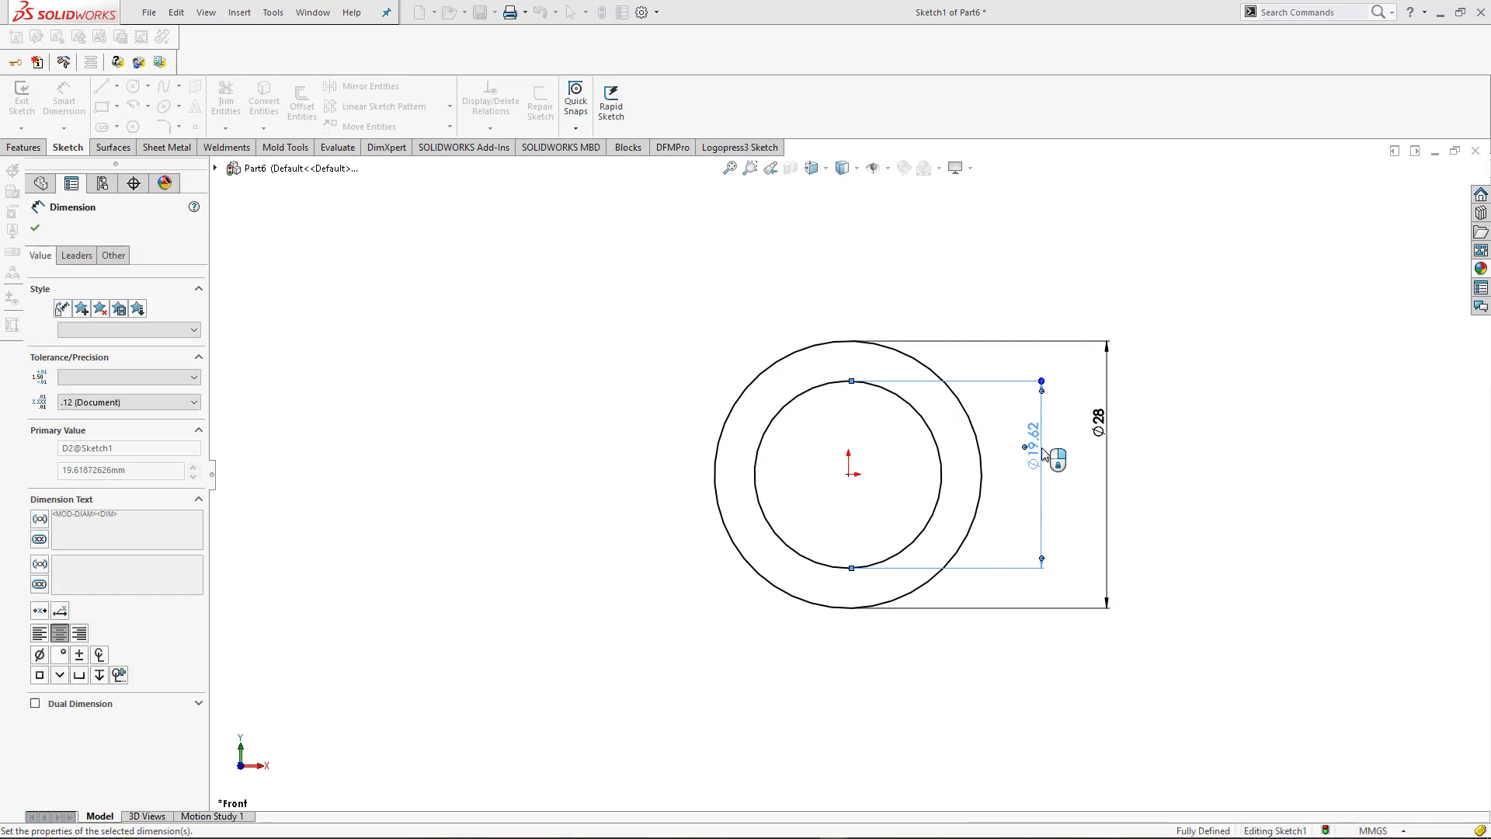
# - Extrude the ring profile as a blind boss 4 mm deep
pyautogui.hotkey('ctrl', '7')
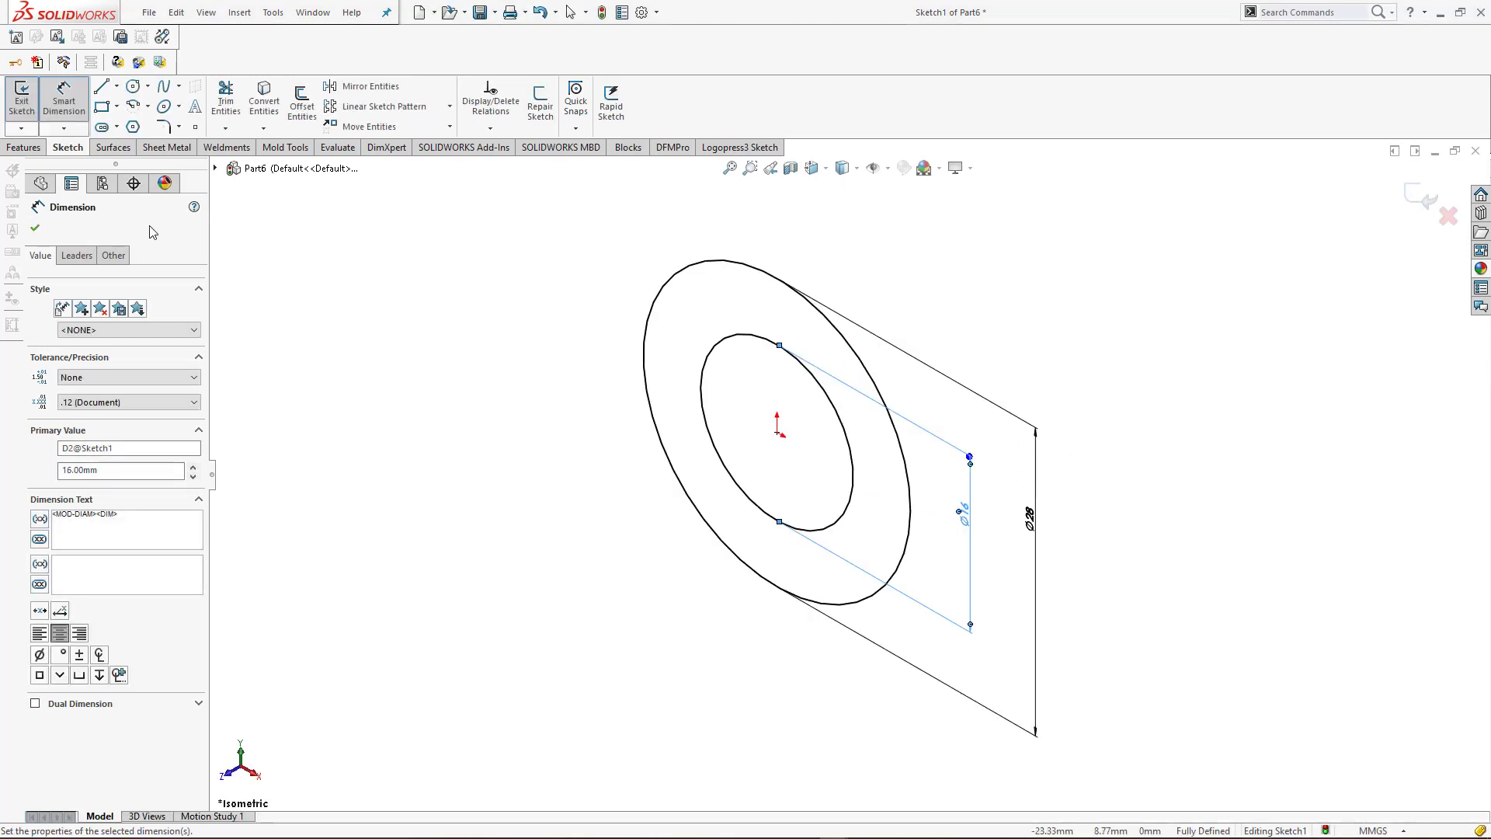
pyautogui.click(26, 148)
pyautogui.click(39, 101)
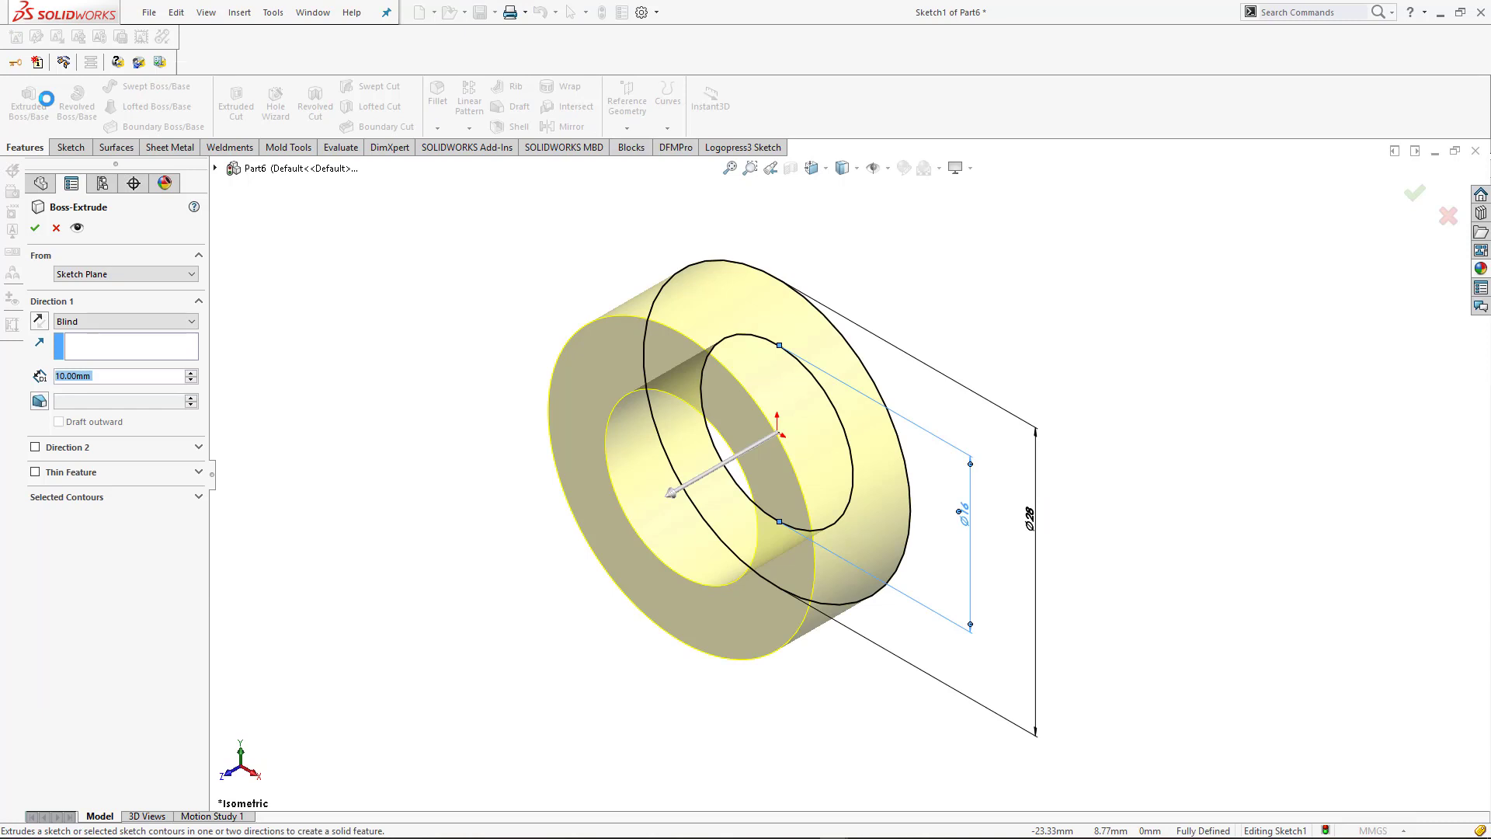
pyautogui.write('4')
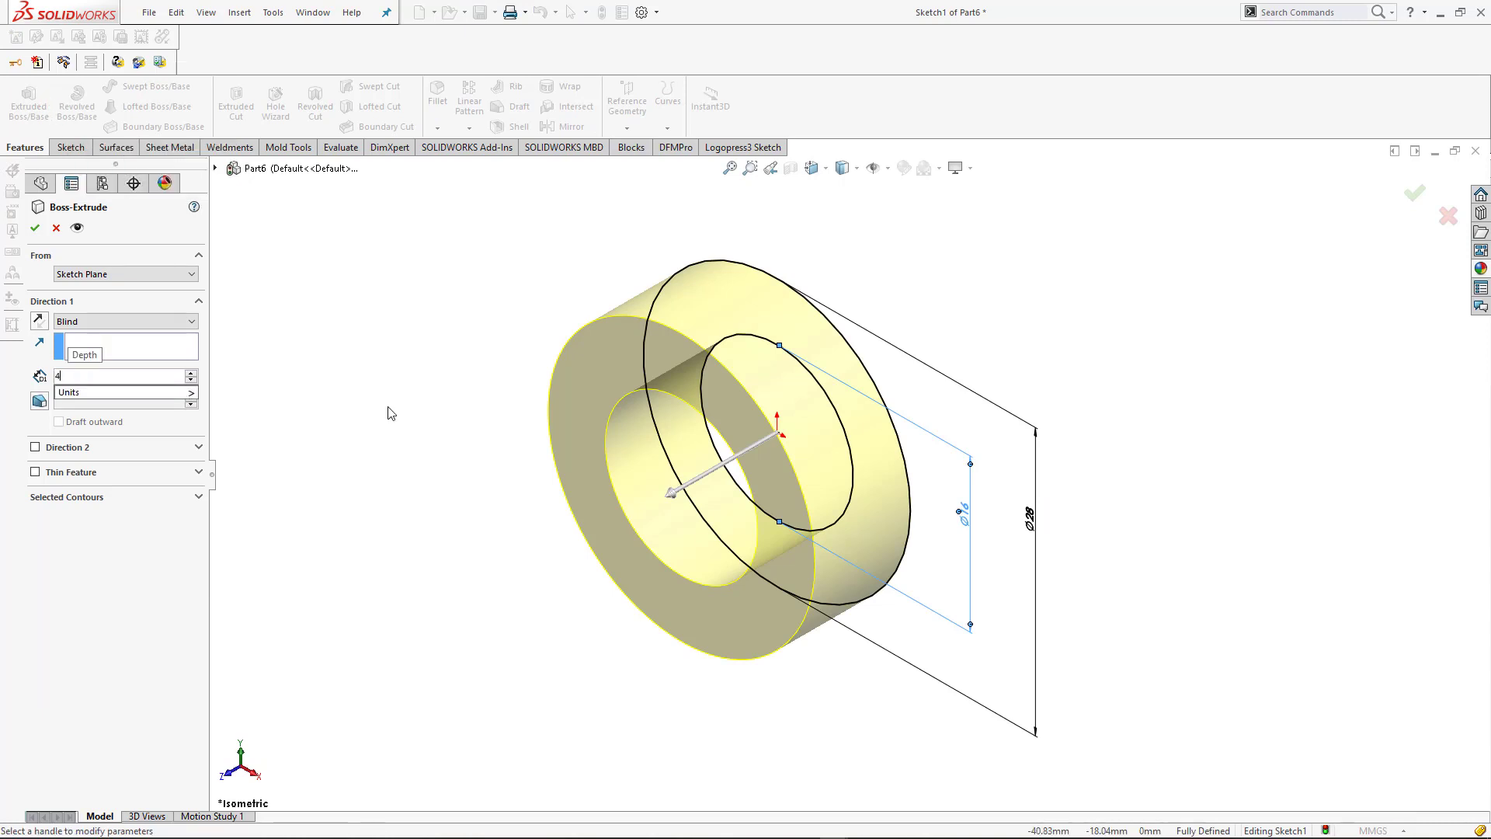
pyautogui.press('Return')
pyautogui.click(35, 228)
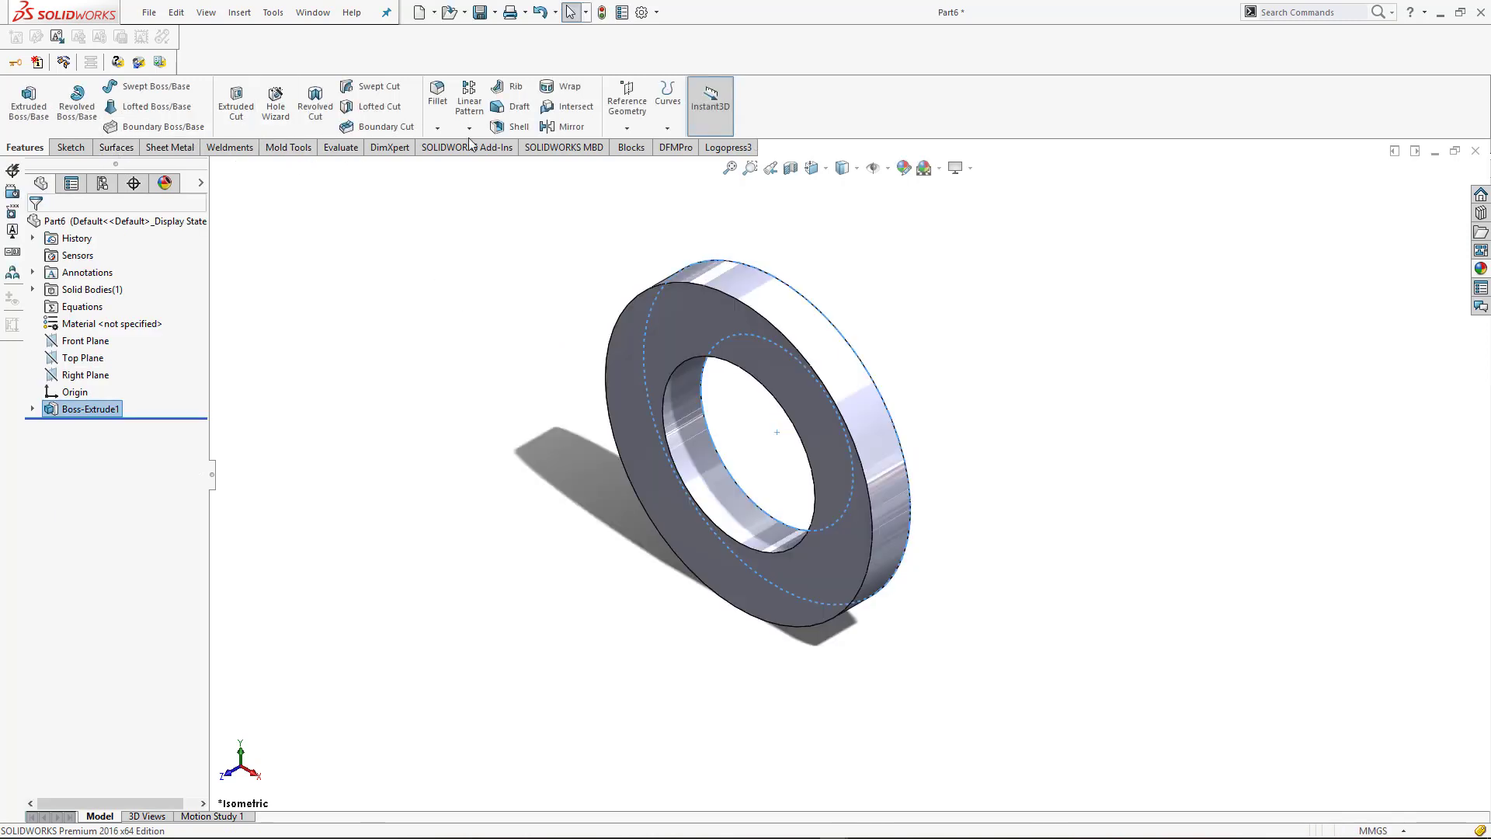
# - Chamfer the outer circular edge on the front side of the ring by 1.5 mm at 45 degrees
pyautogui.click(437, 127)
pyautogui.click(439, 166)
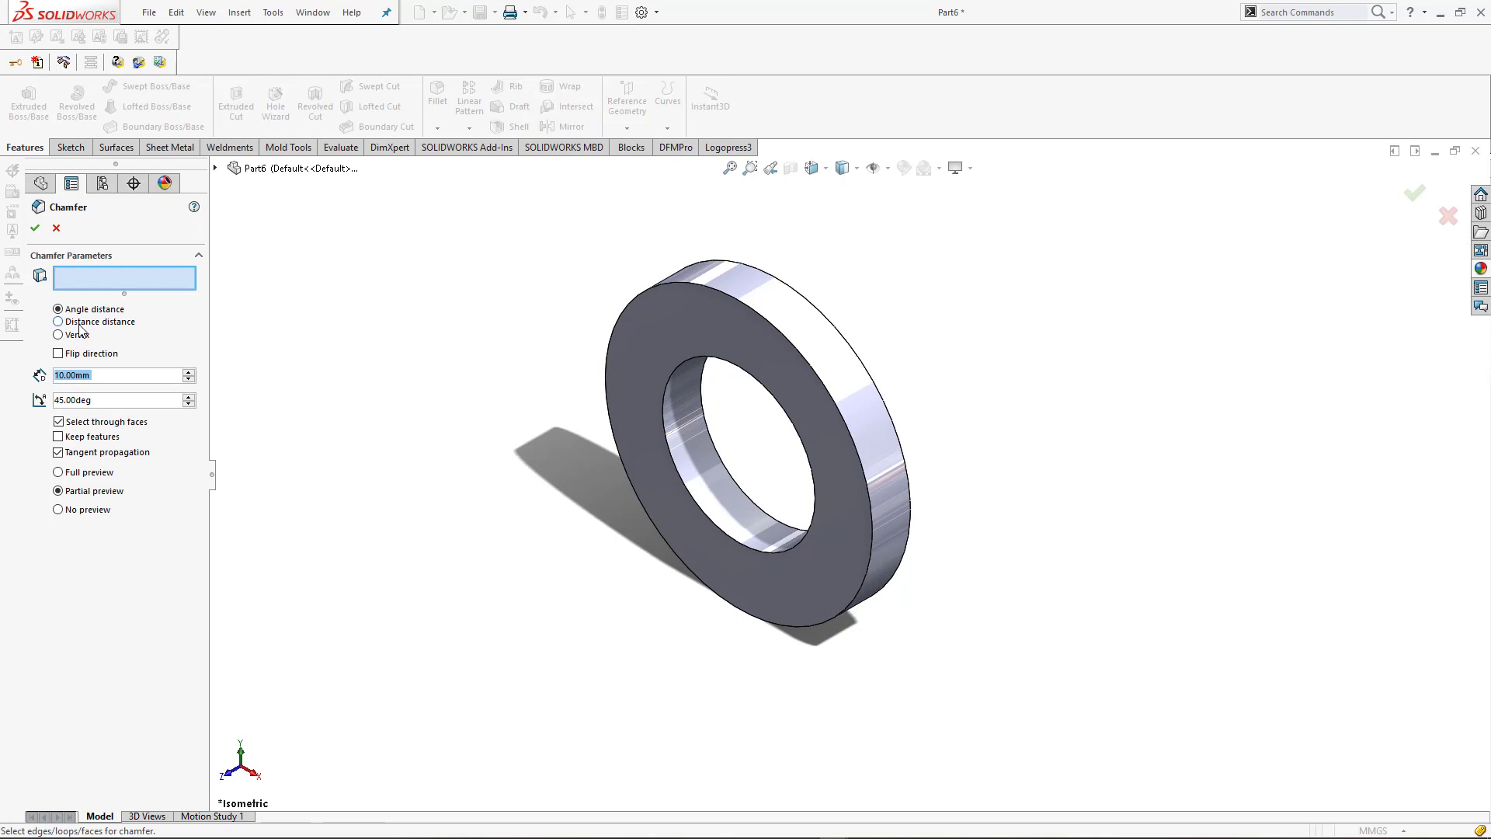
pyautogui.write('1.5')
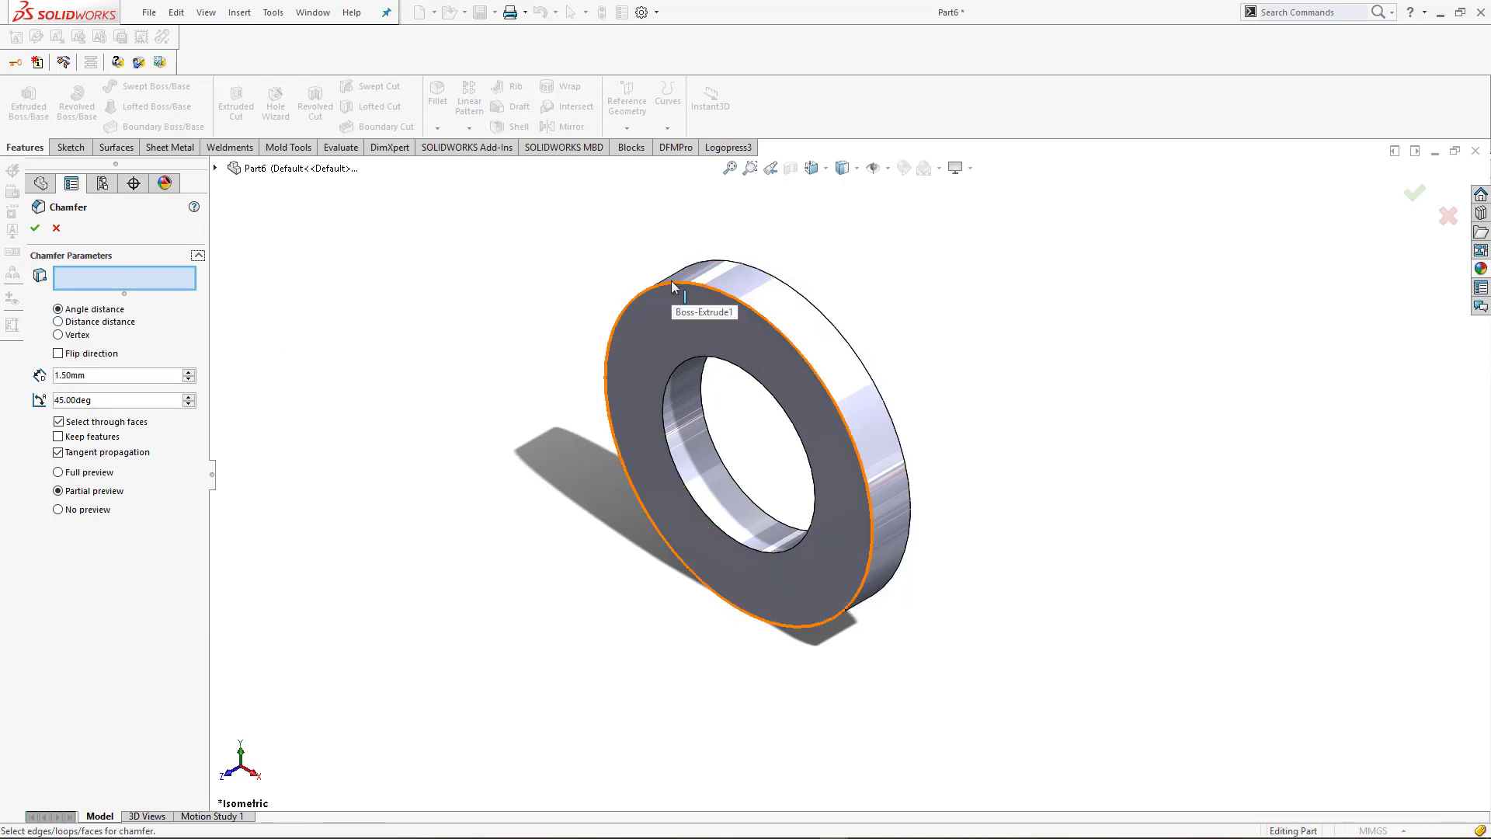
pyautogui.click(671, 281)
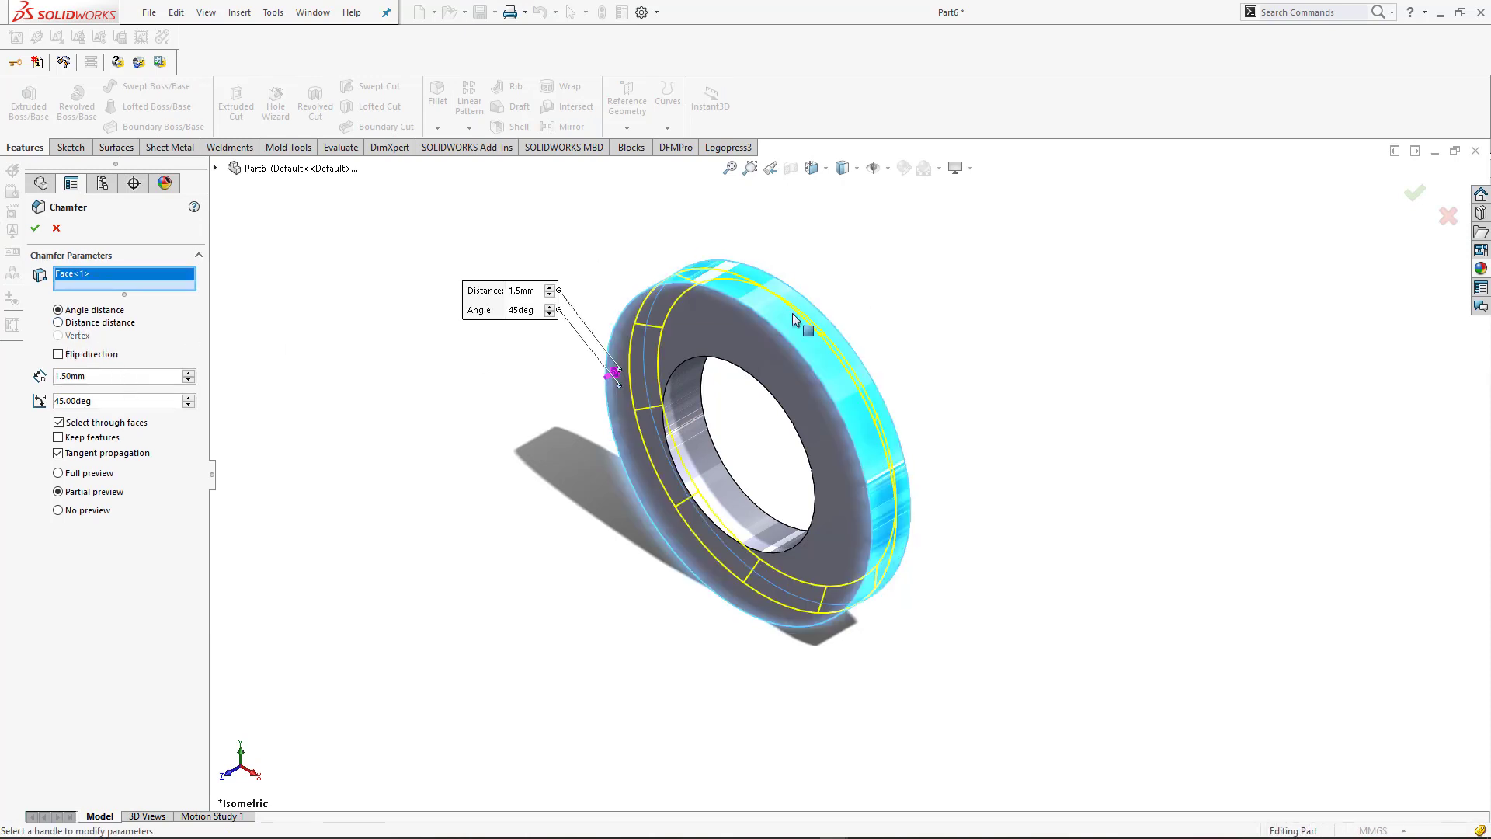
pyautogui.moveTo(794, 319); pyautogui.dragTo(829, 330, button='middle')
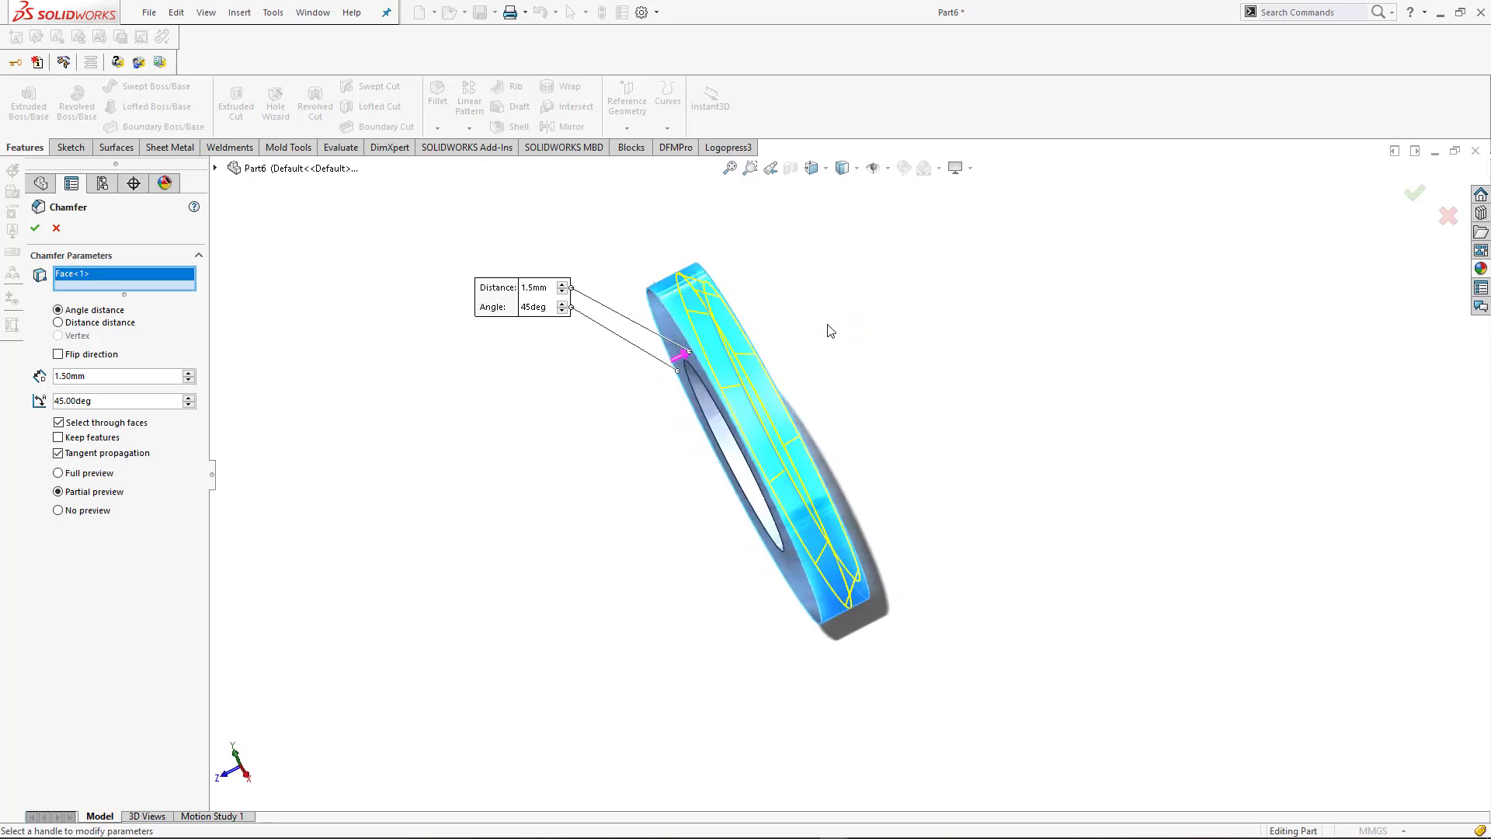
pyautogui.click(150, 295)
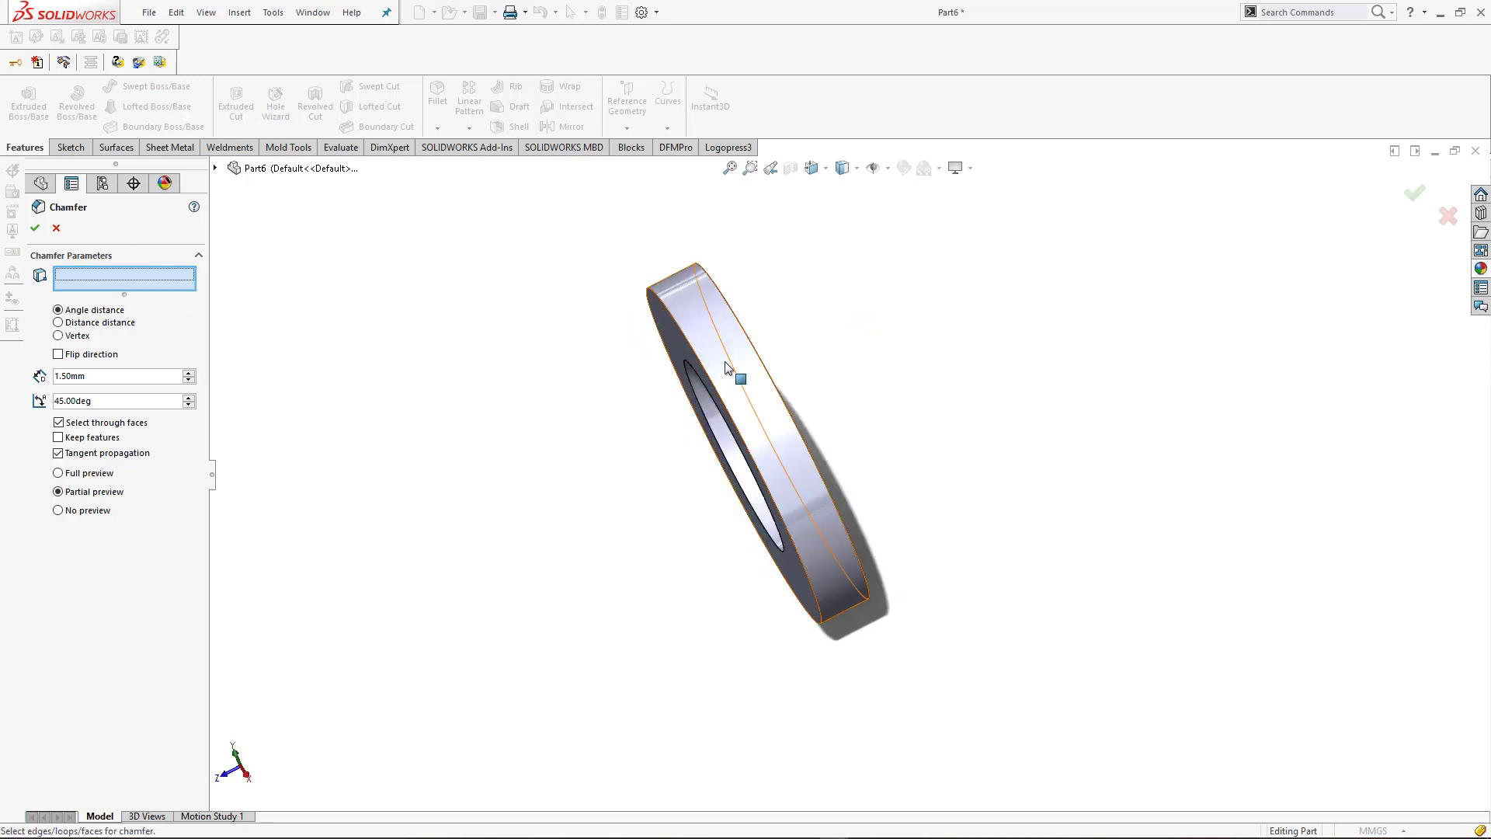
pyautogui.click(717, 314)
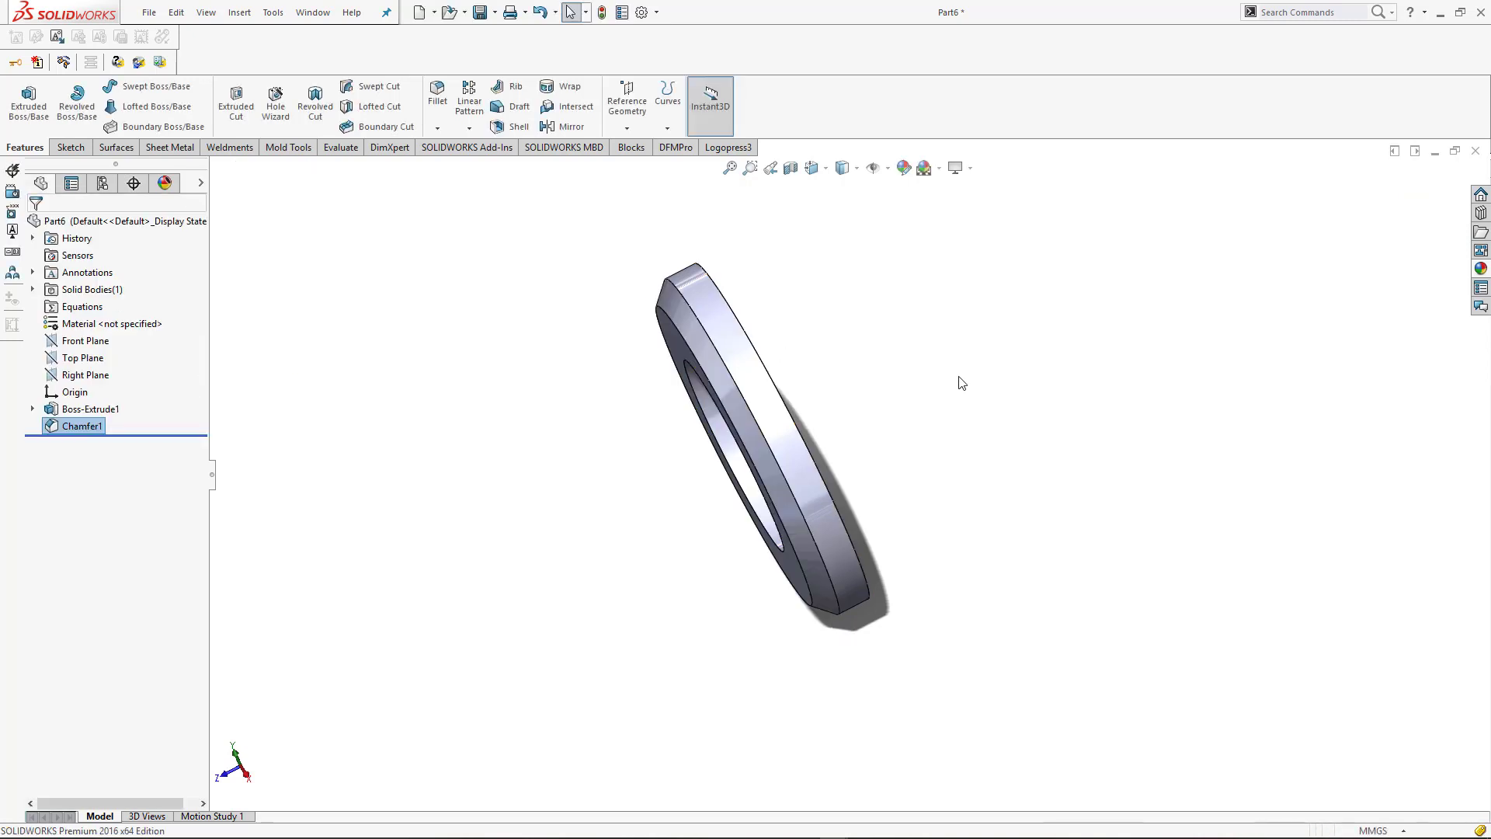
# - Examine the ring's base sketch dimensions and its extrusion depth, leaving both definitions as they are
pyautogui.moveTo(959, 379)
pyautogui.mouseDown(button='middle')
pyautogui.moveTo(1052, 276)
pyautogui.moveTo(1047, 313)
pyautogui.mouseUp(button='middle')
pyautogui.click(715, 346)
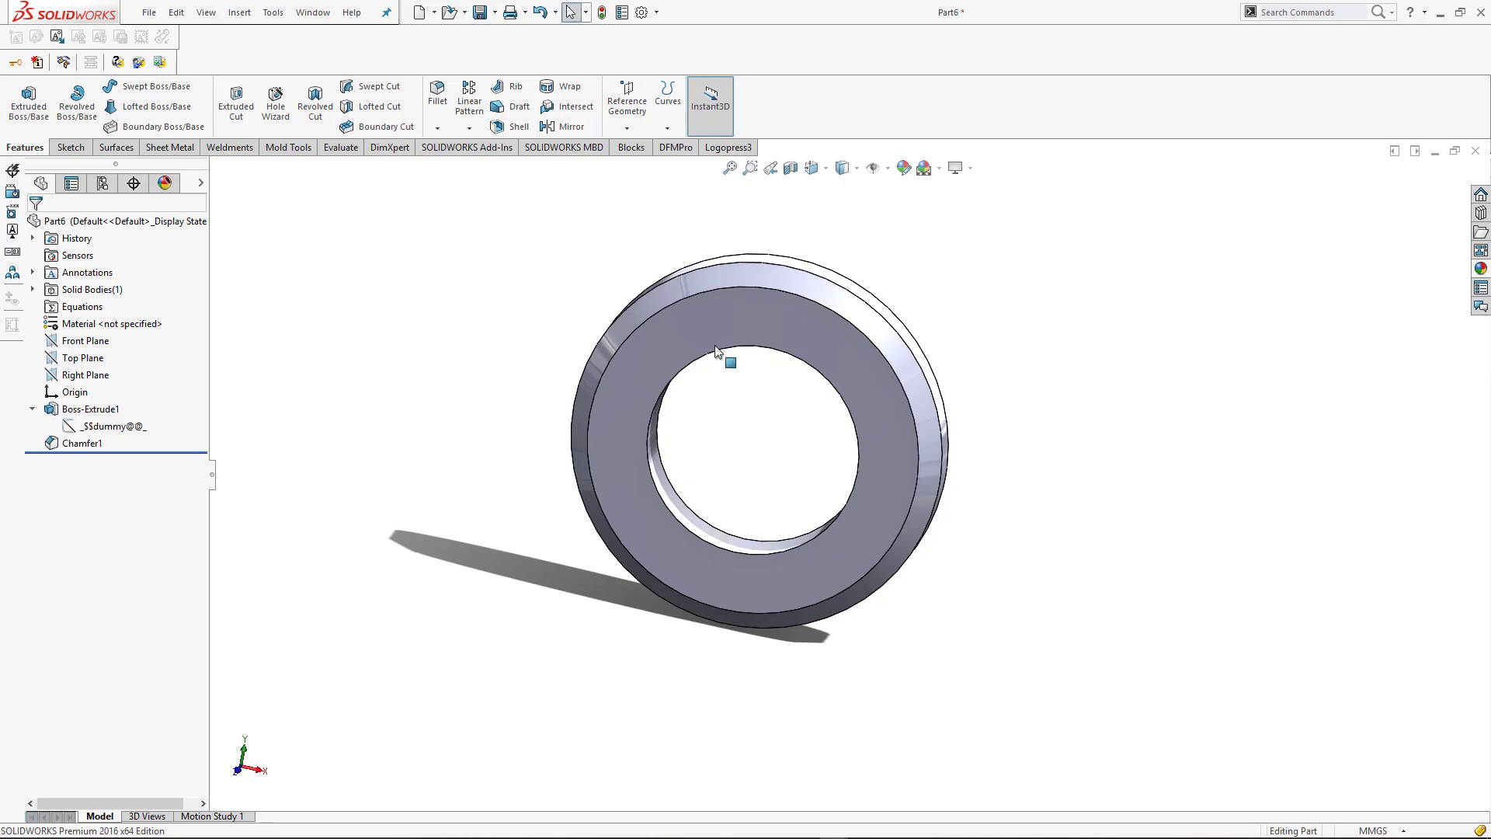
pyautogui.click(103, 428)
pyautogui.click(131, 386)
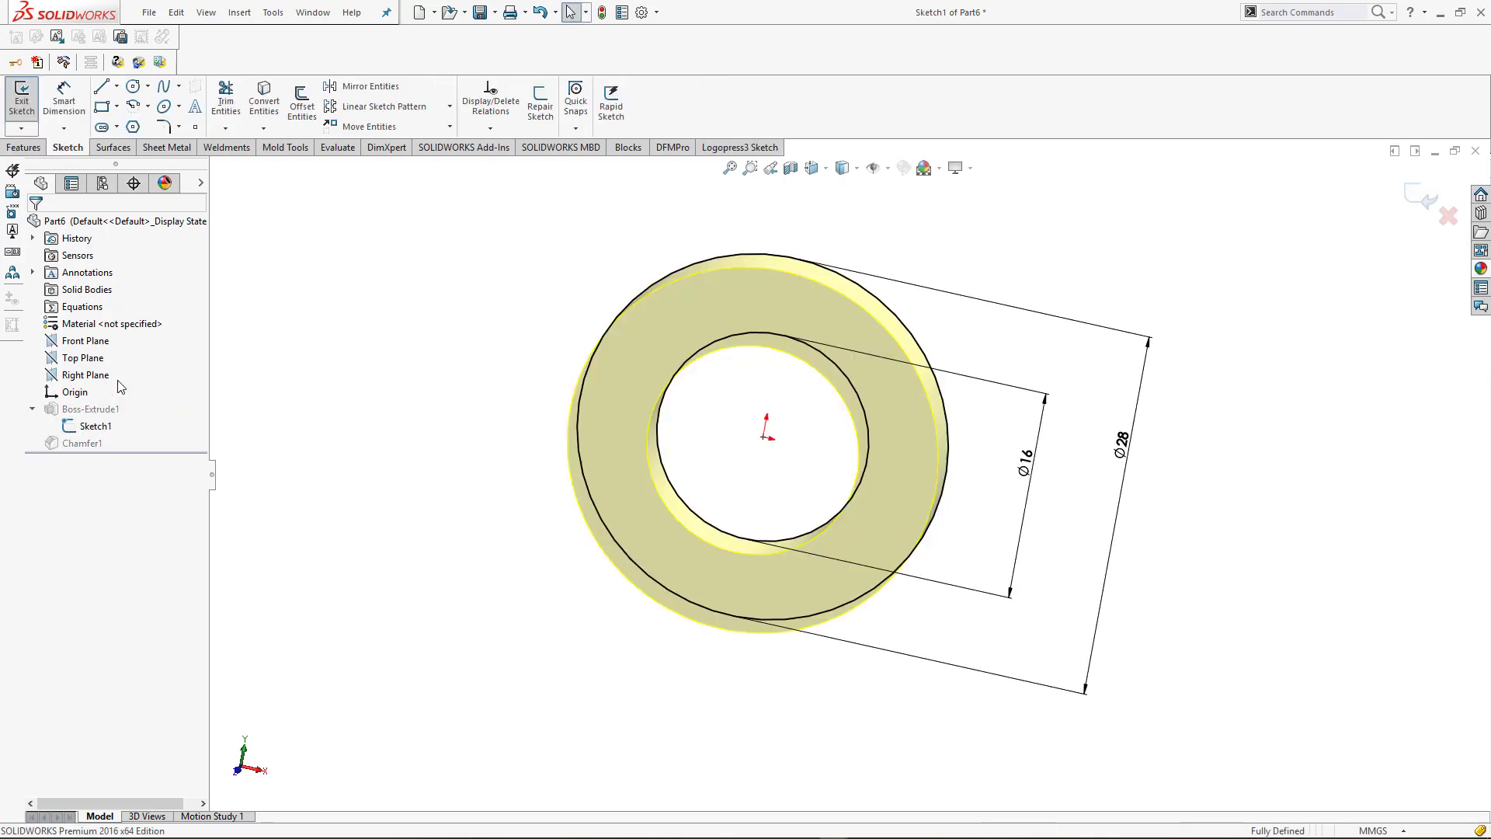
pyautogui.click(1437, 203)
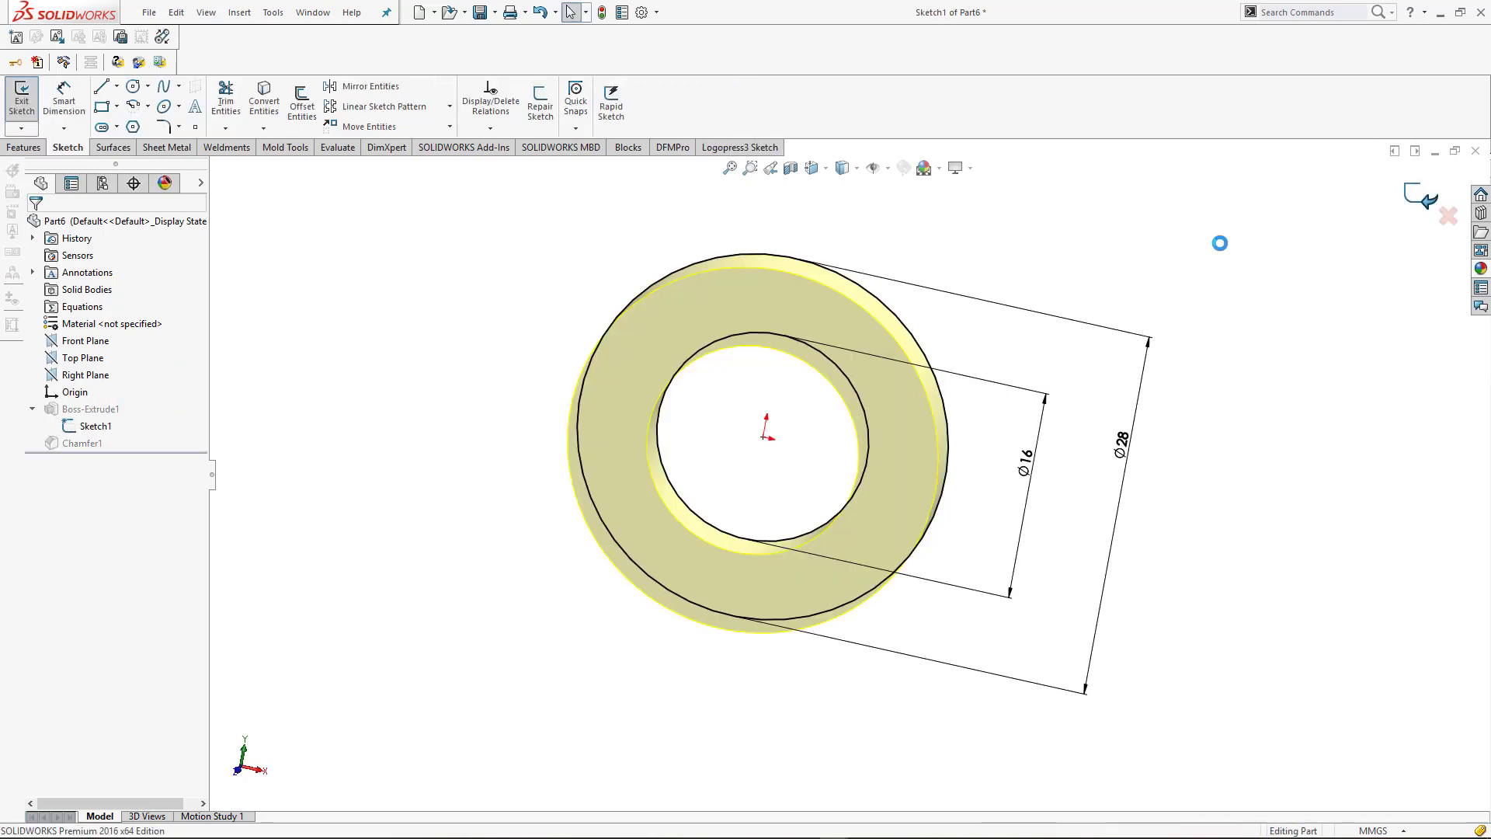
pyautogui.click(87, 409)
pyautogui.click(84, 370)
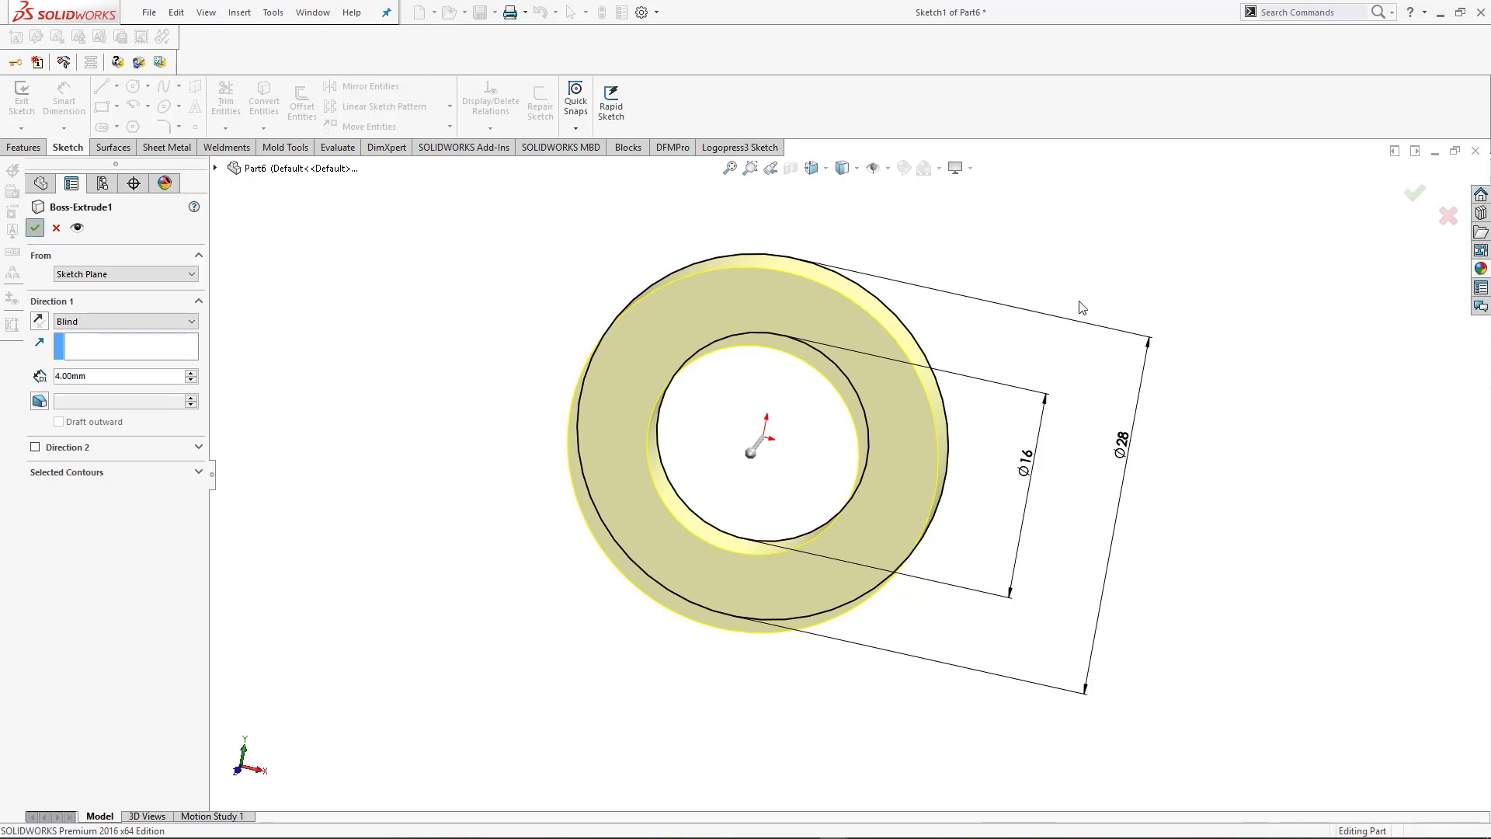
pyautogui.press('Return')
pyautogui.moveTo(1083, 308); pyautogui.dragTo(985, 327, button='middle')
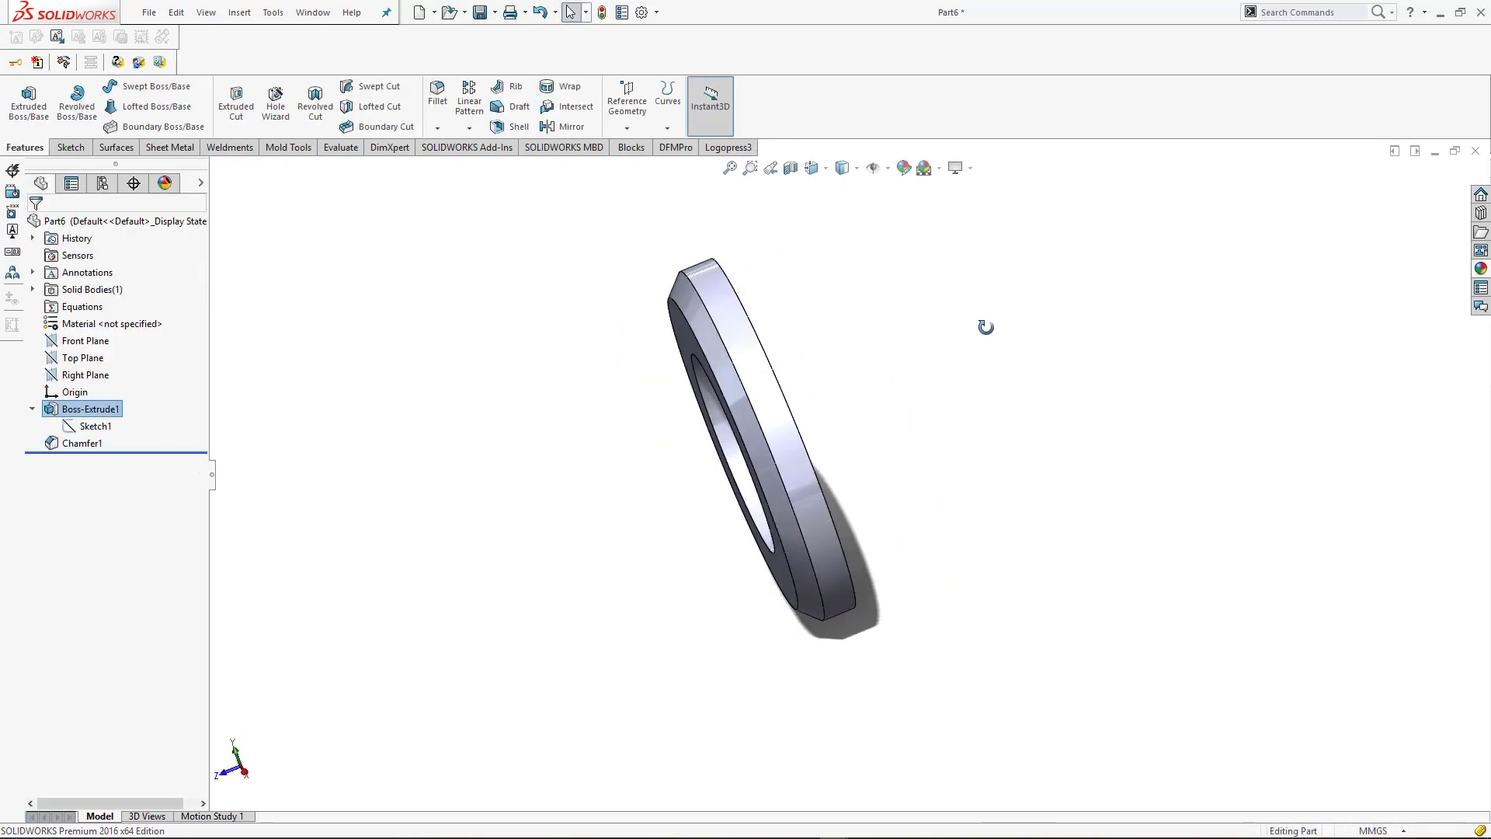
pyautogui.click(1142, 348)
# - Save the part as washer in folder 27 and apply a metallic appearance to it
pyautogui.hotkey('ctrl', 's')
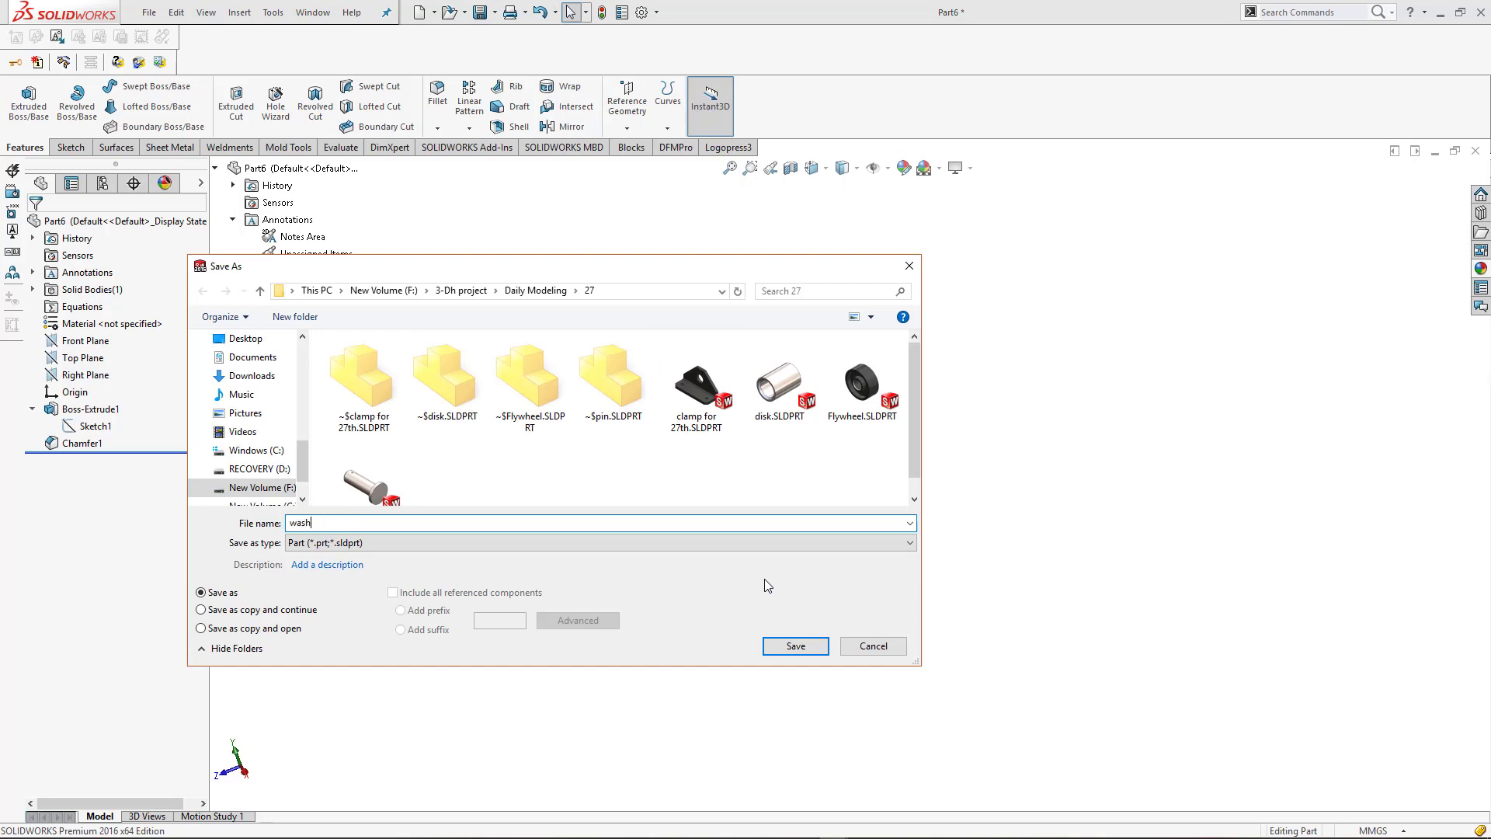
pyautogui.press('Return')
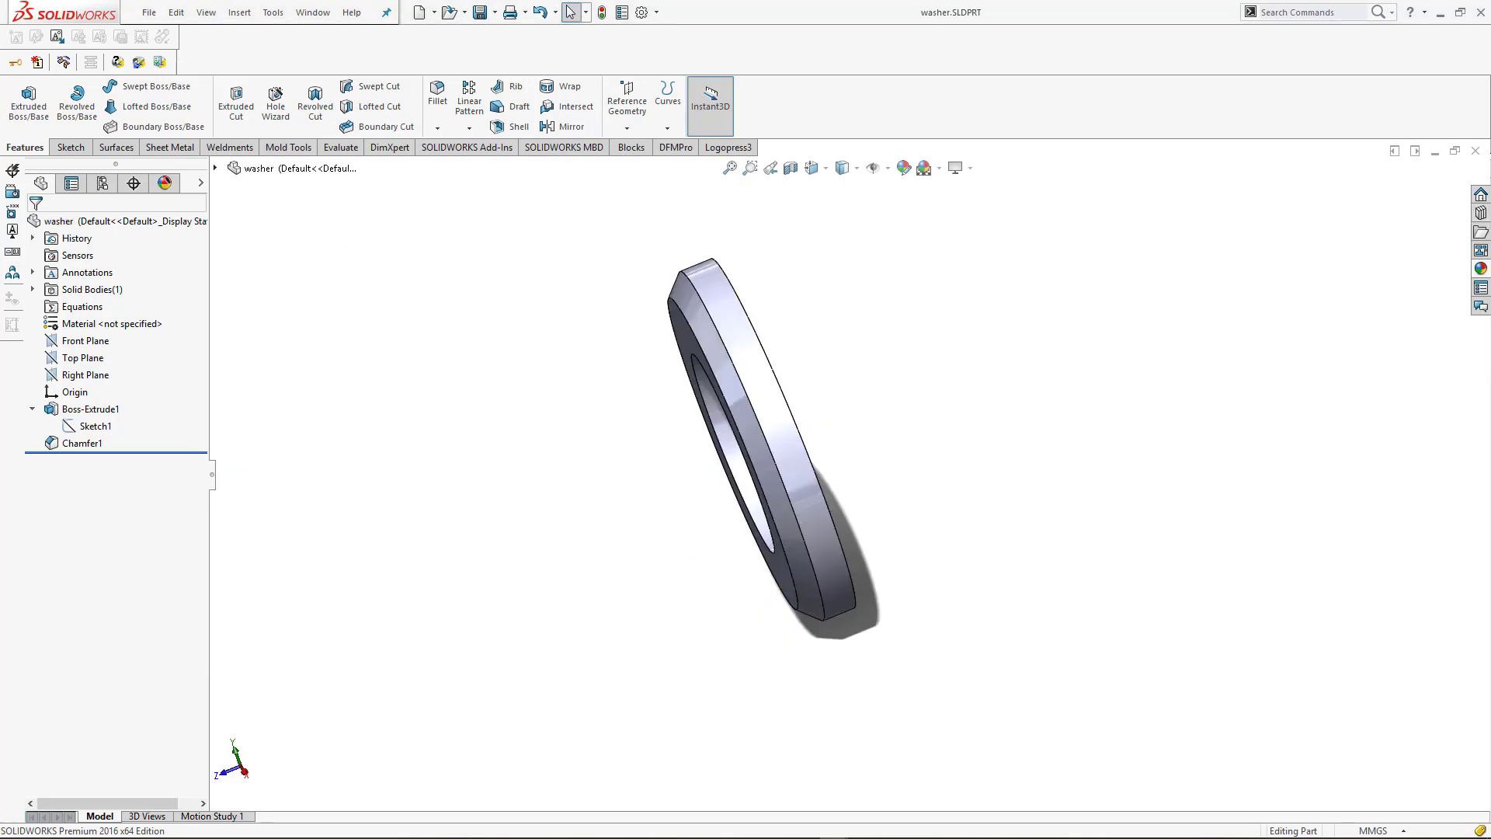
pyautogui.click(1481, 269)
pyautogui.moveTo(1350, 537); pyautogui.dragTo(793, 458)
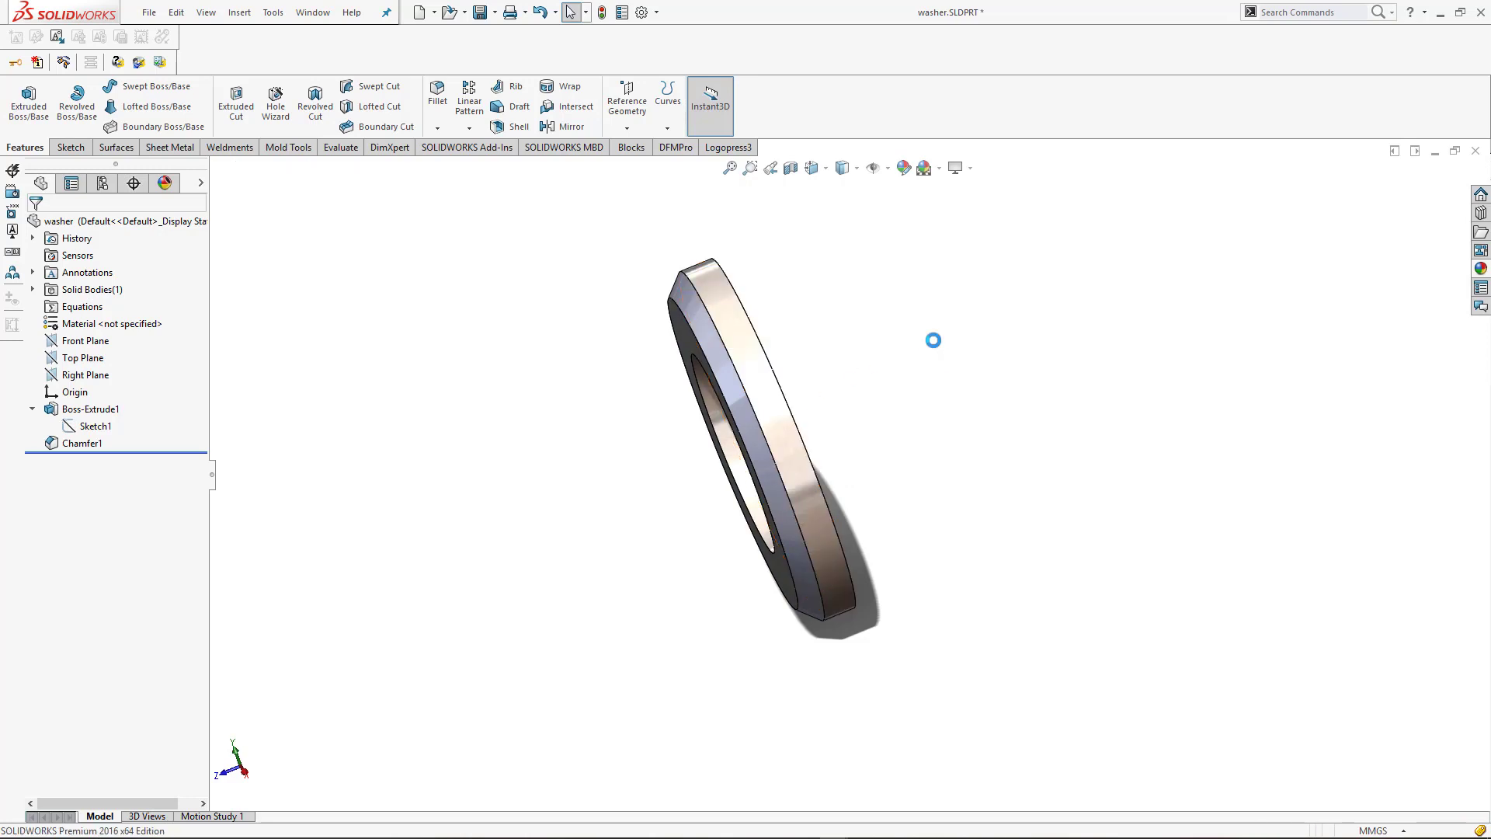
# - Switch to the Assem1 assembly and insert the washer beside the free end of the pin
pyautogui.click(314, 13)
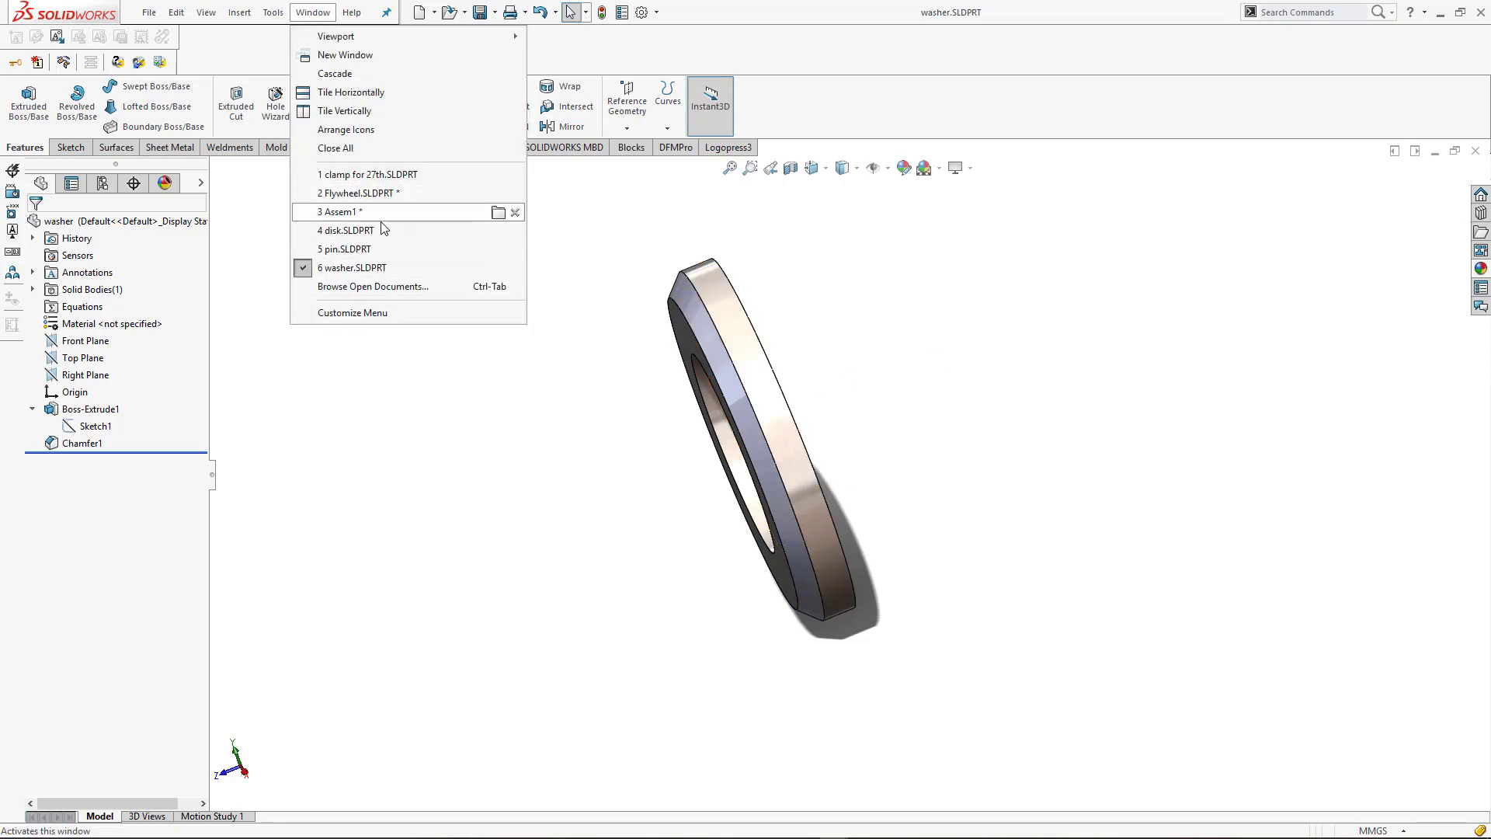
pyautogui.click(335, 226)
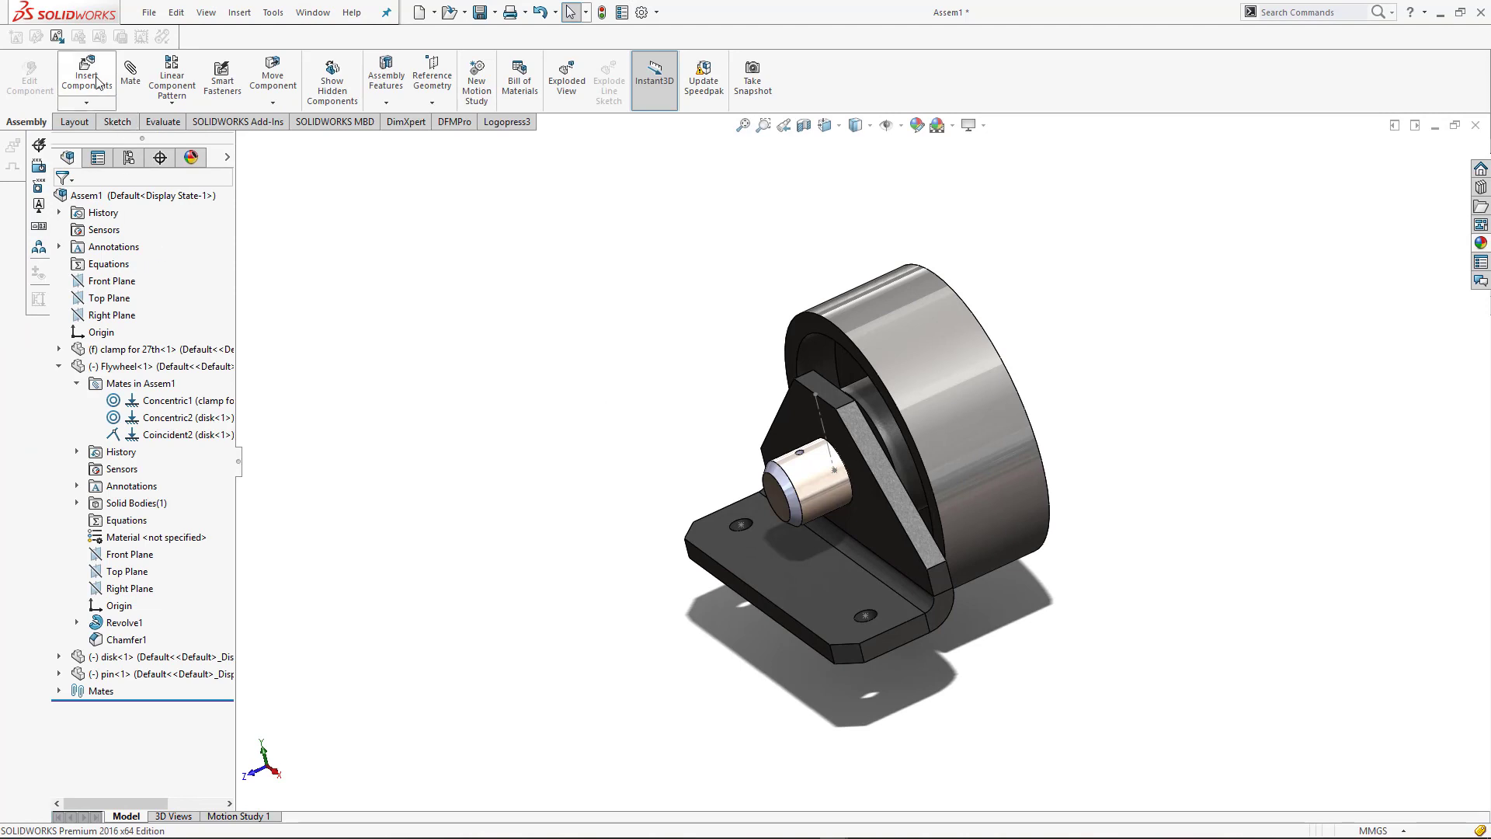
pyautogui.click(94, 76)
pyautogui.click(99, 440)
pyautogui.scroll(-2, 773, 521)
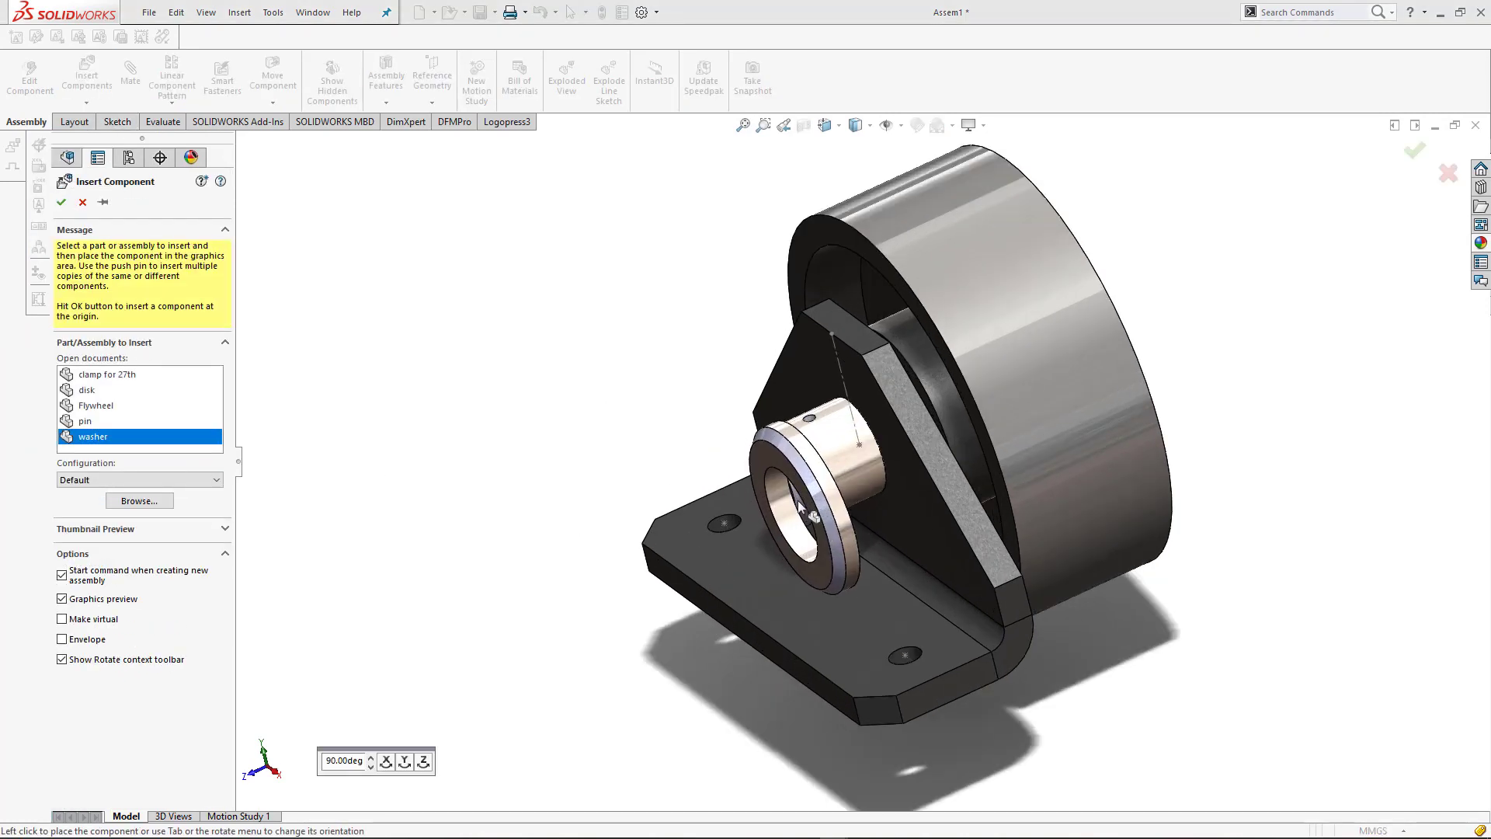
pyautogui.click(588, 527)
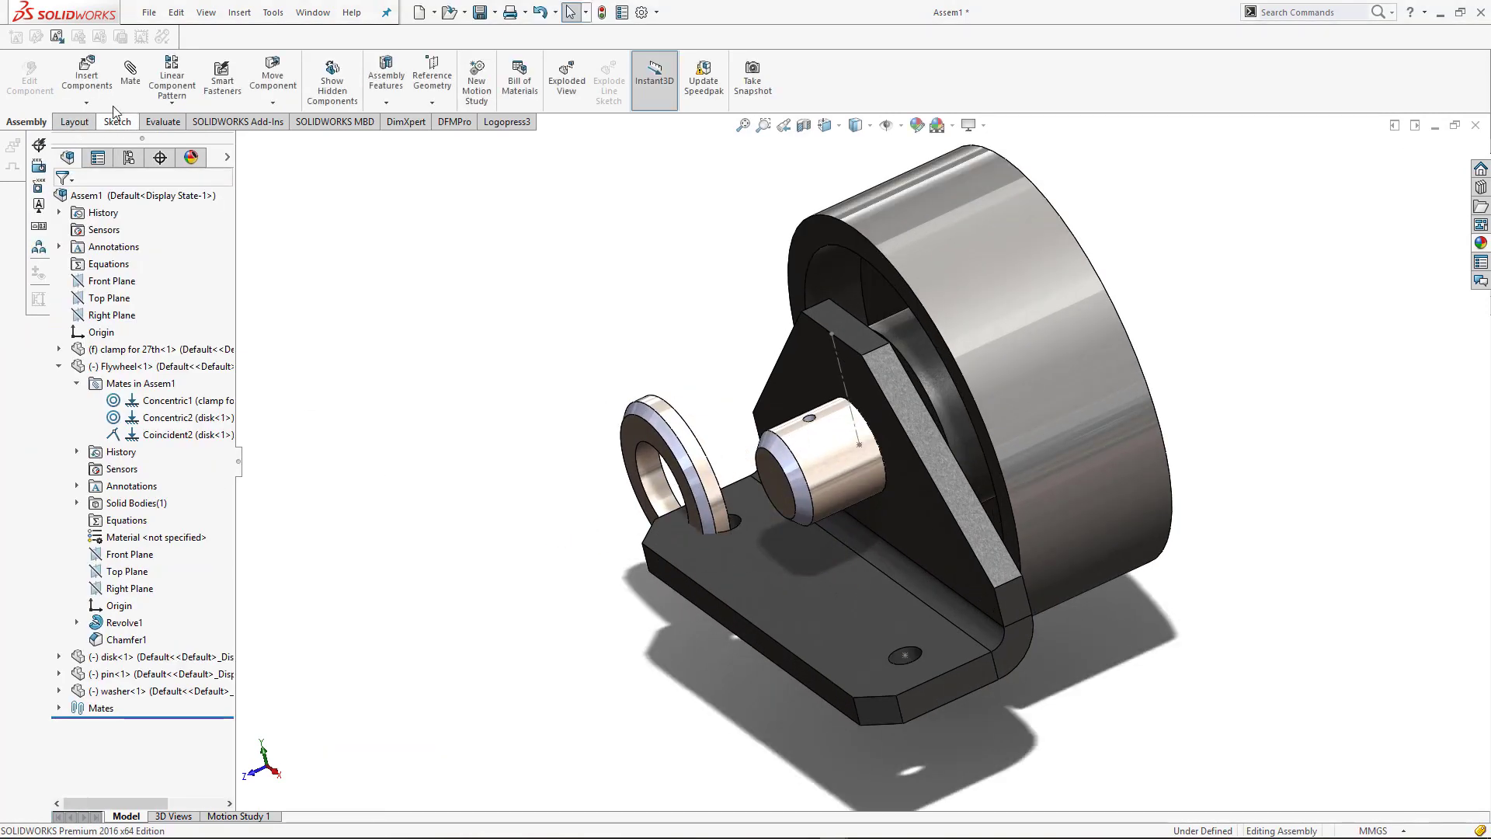
# - Add a concentric mate between the pin's cylindrical shank and the washer's bore
pyautogui.click(845, 472)
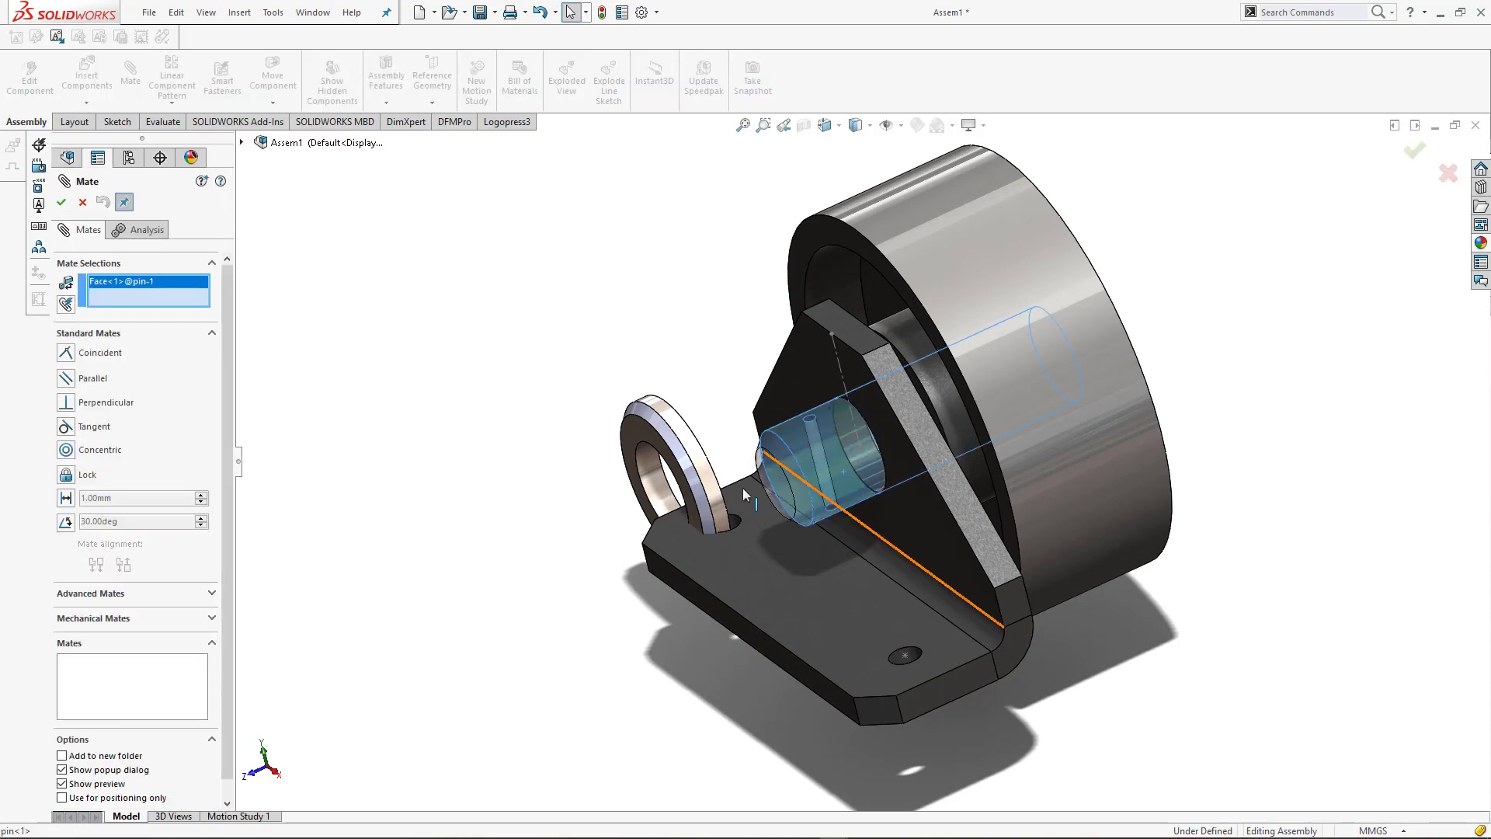
pyautogui.click(668, 485)
pyautogui.click(702, 534)
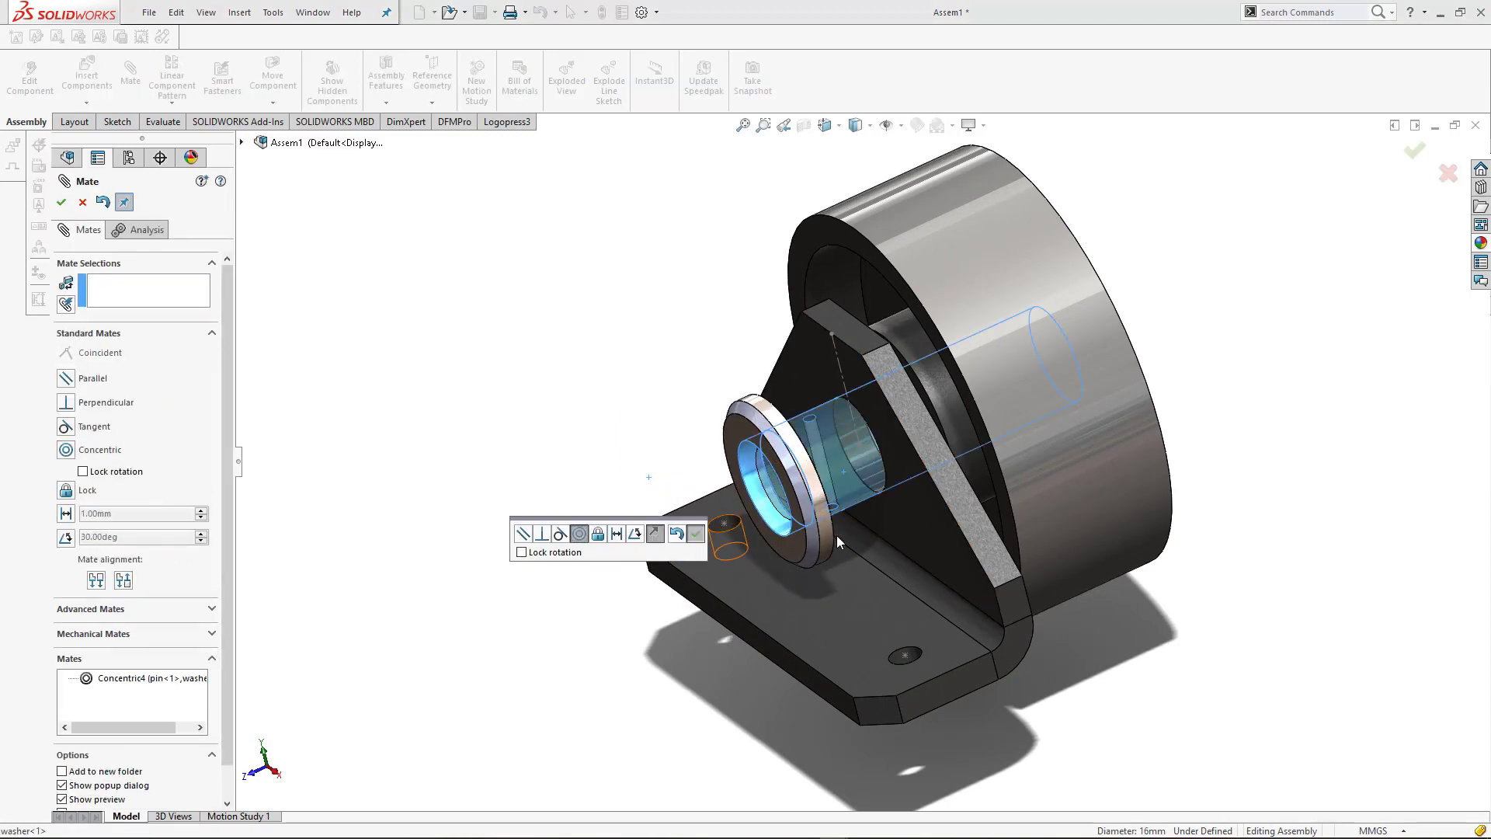
# - Add a coincident mate between the washer's unchamfered flat face and the outer face of the clamp's upright plate
pyautogui.moveTo(702, 534); pyautogui.dragTo(942, 534, button='middle')
pyautogui.click(737, 564)
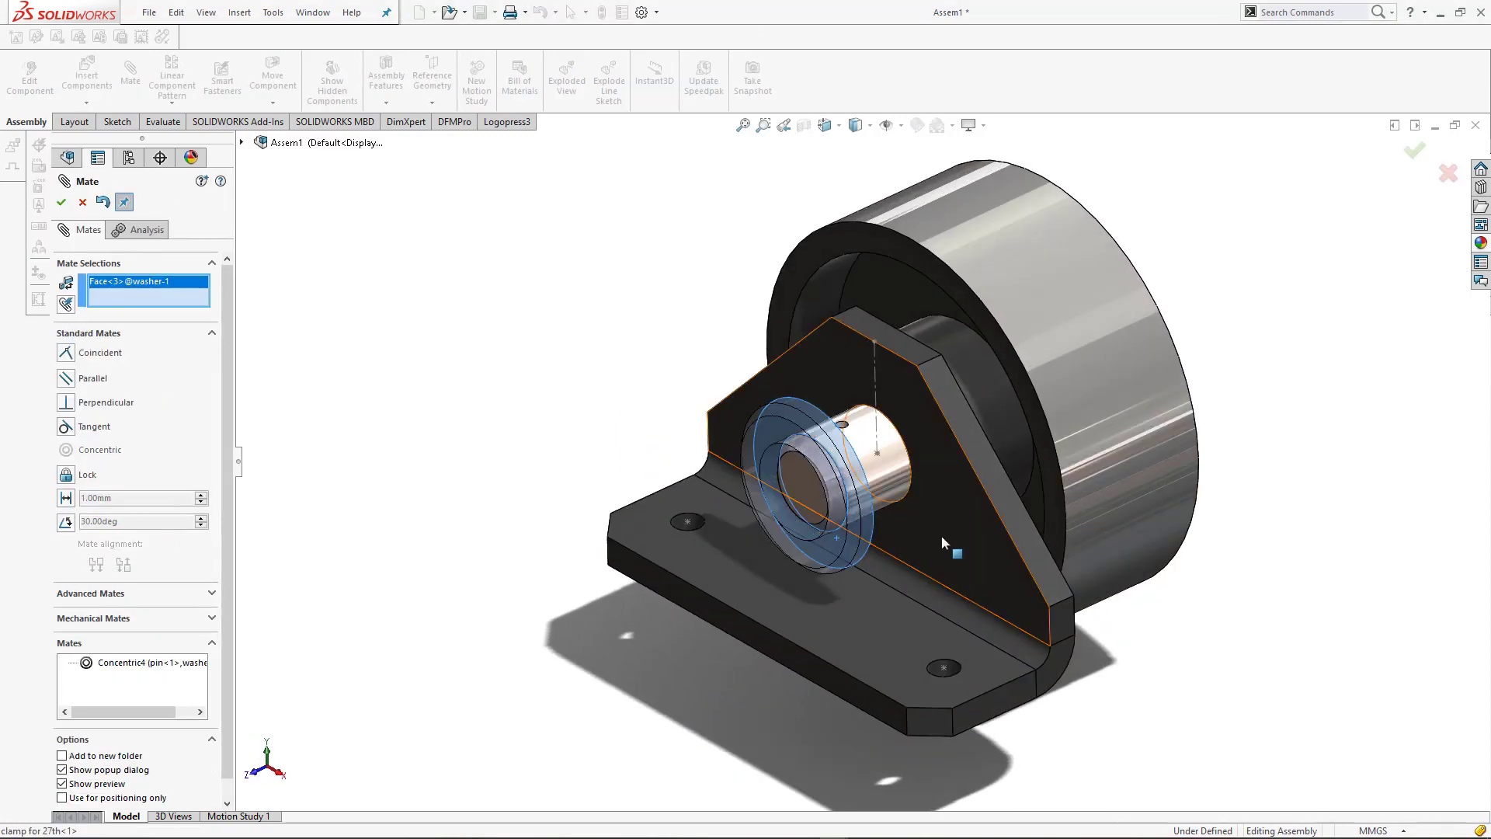
pyautogui.click(947, 534)
pyautogui.click(1337, 630)
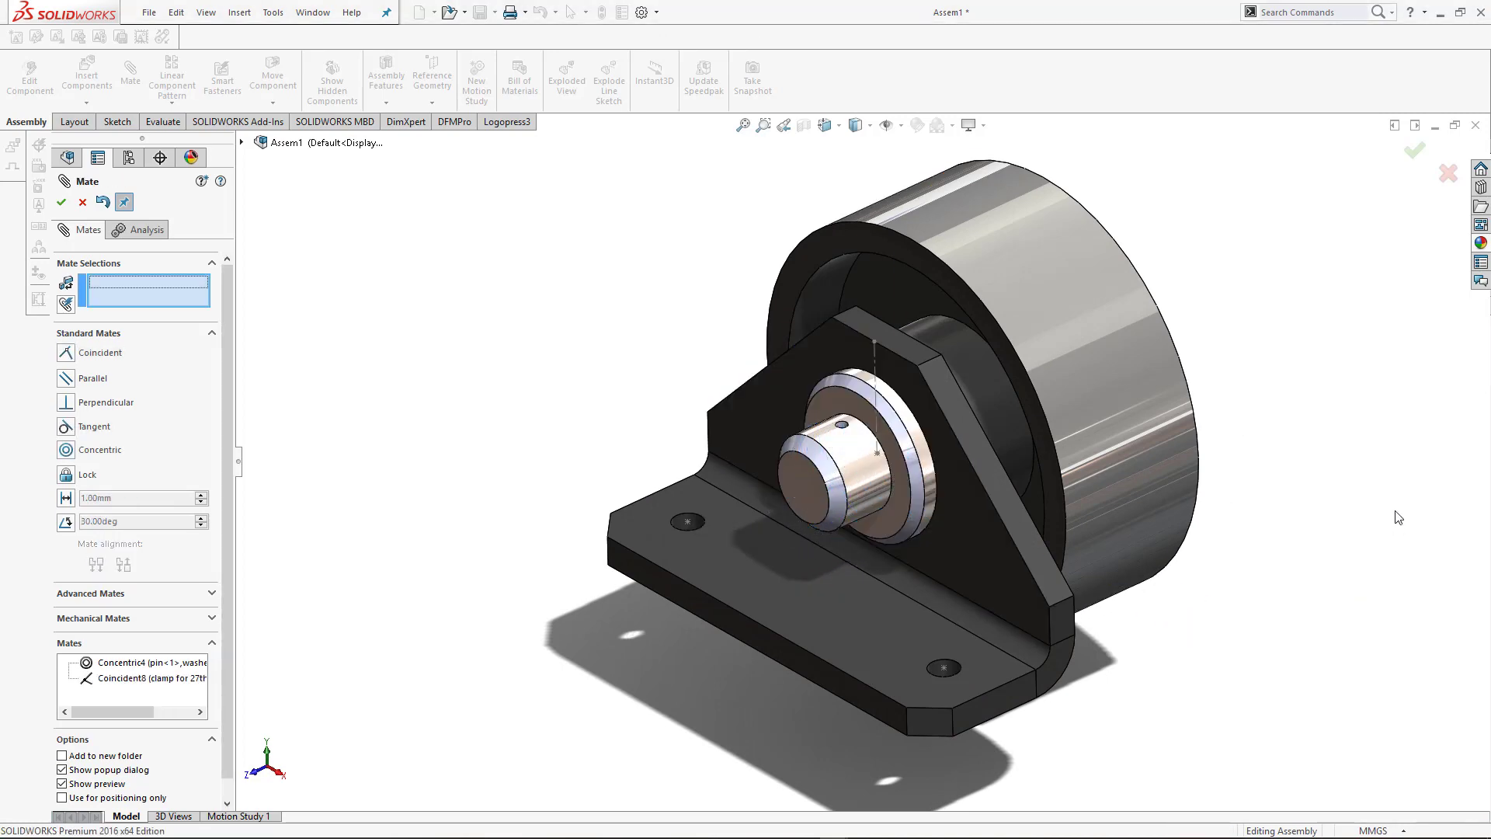
# - Finish mating and apply the brushed nickel coarse appearance to the whole clamp at part document level
pyautogui.moveTo(1285, 662); pyautogui.dragTo(1172, 599, button='middle')
pyautogui.press('Escape')
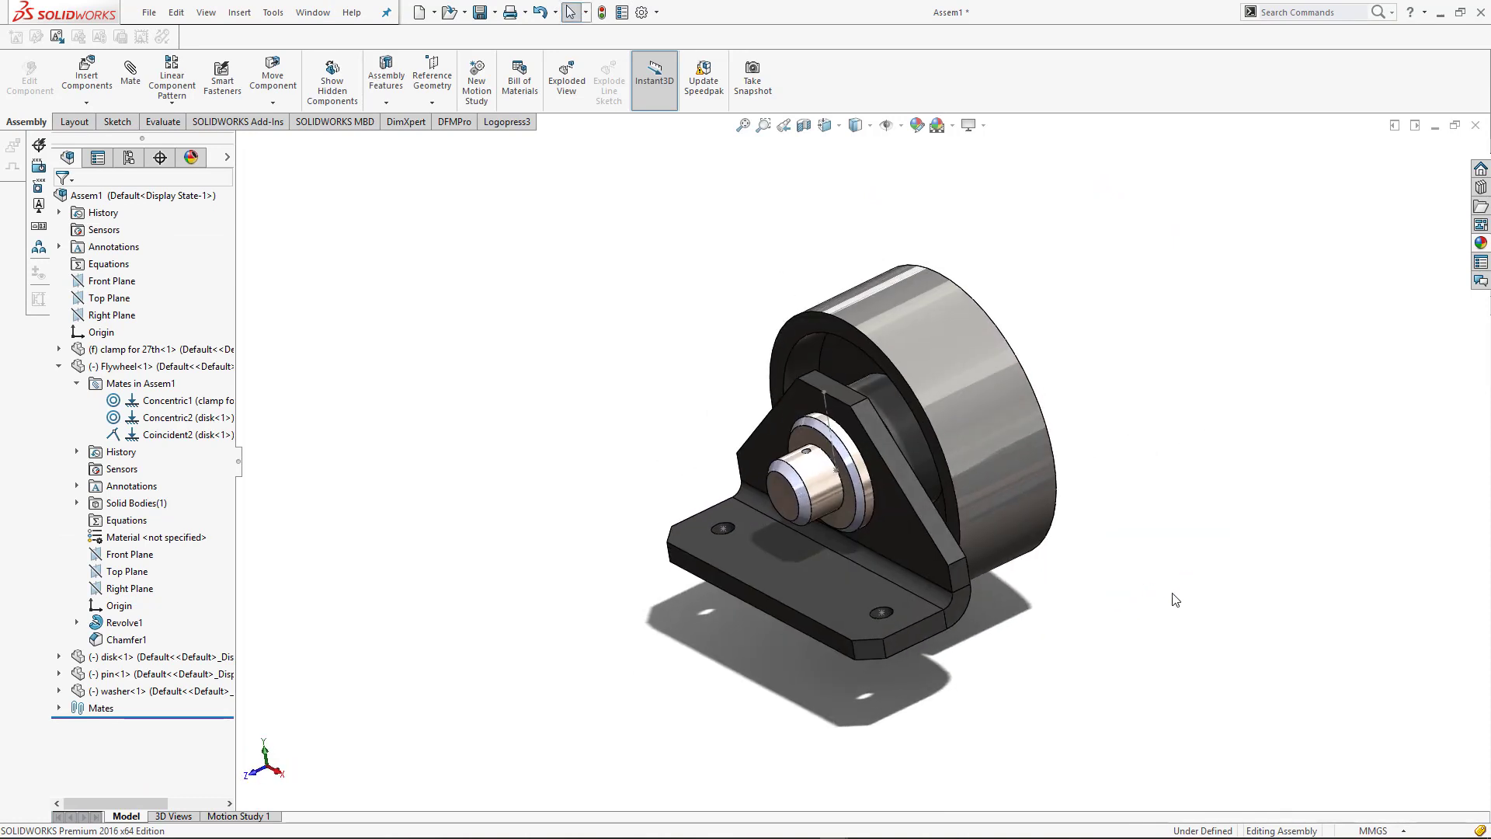
pyautogui.click(845, 594)
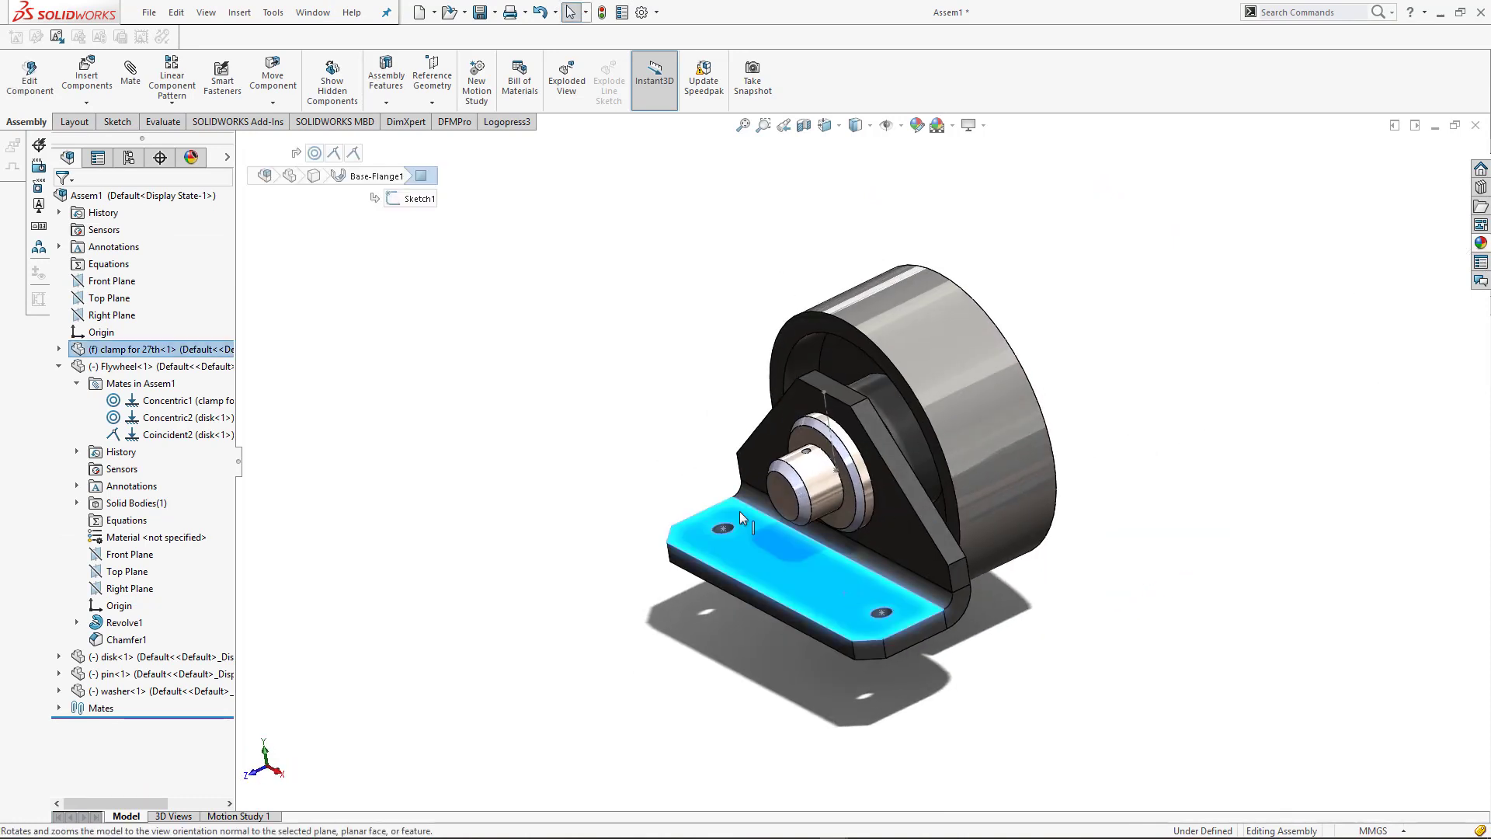
pyautogui.click(58, 349)
pyautogui.click(132, 351)
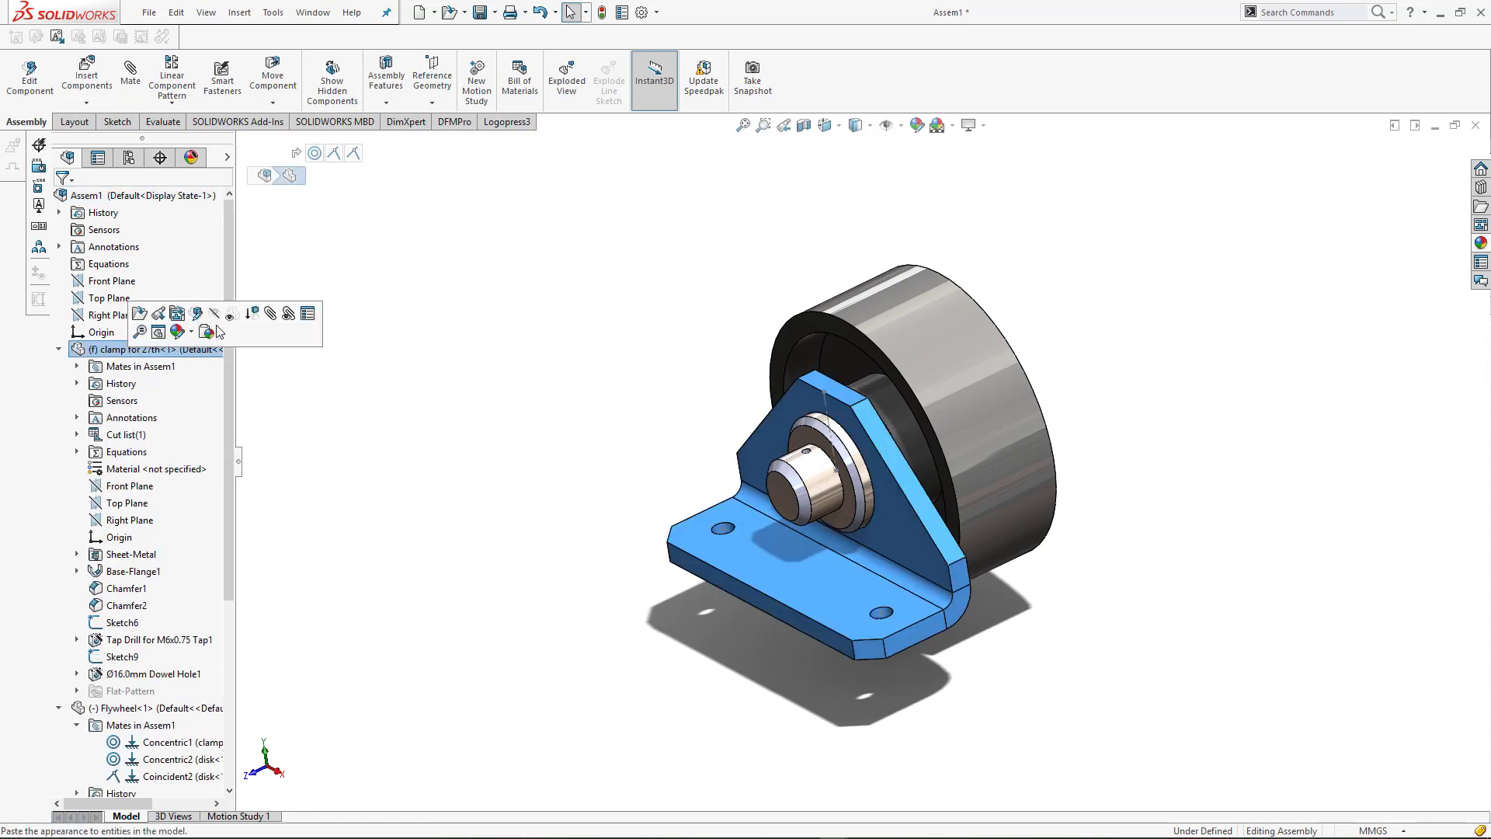
pyautogui.click(191, 331)
pyautogui.click(261, 383)
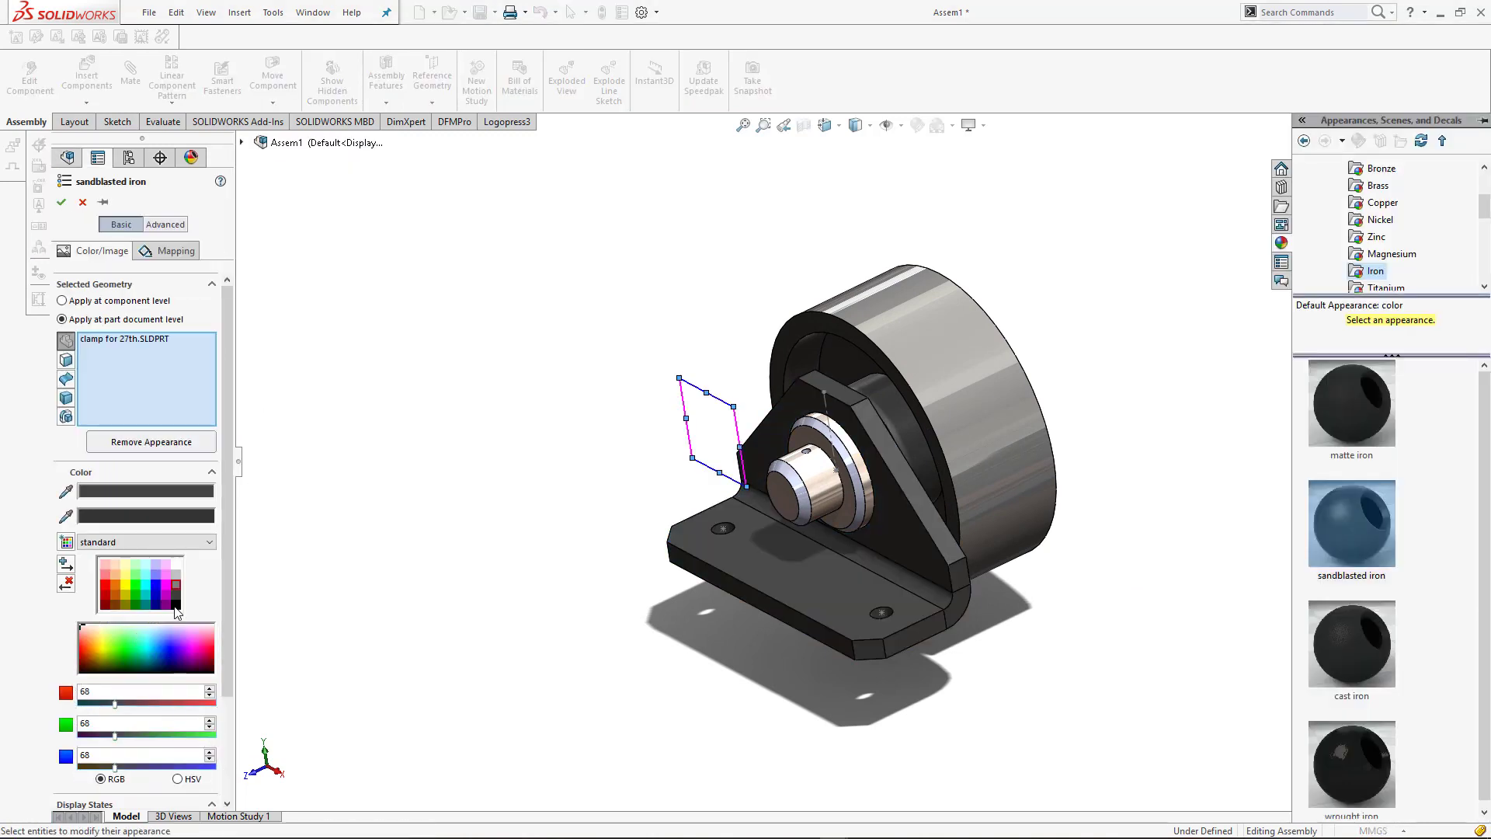
pyautogui.click(176, 600)
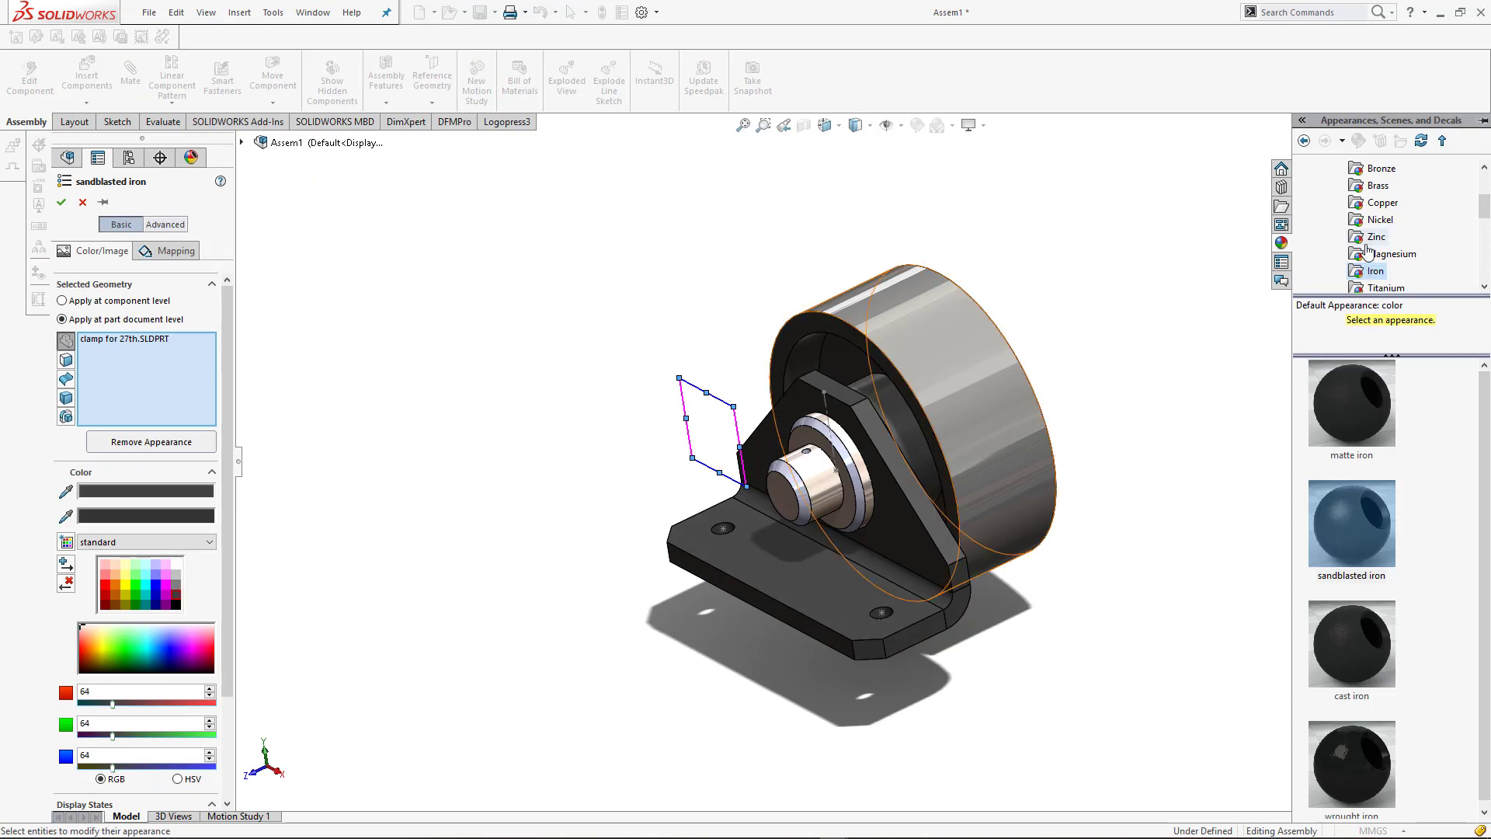
pyautogui.click(1381, 220)
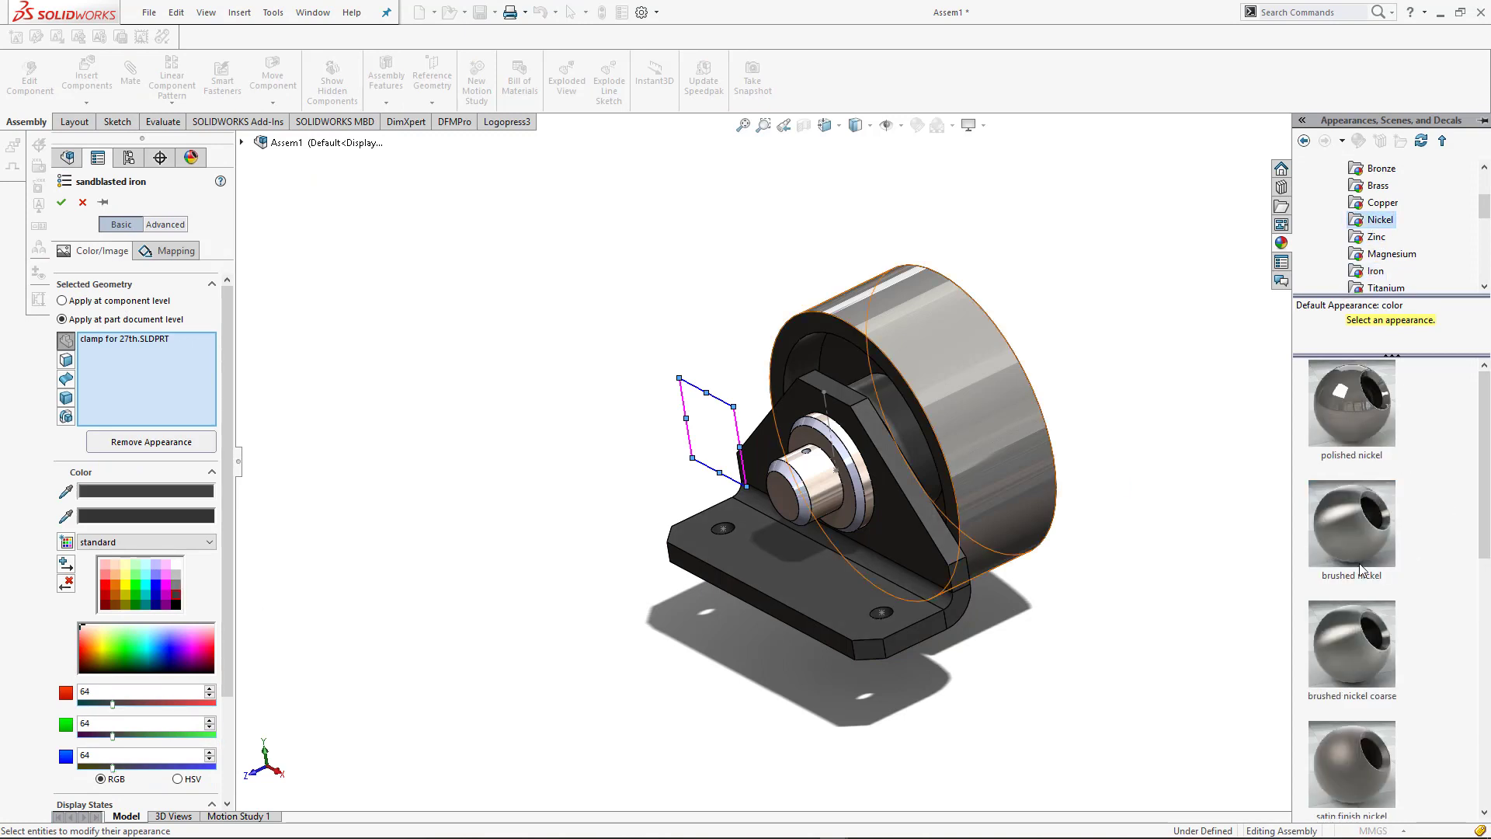
pyautogui.click(1352, 641)
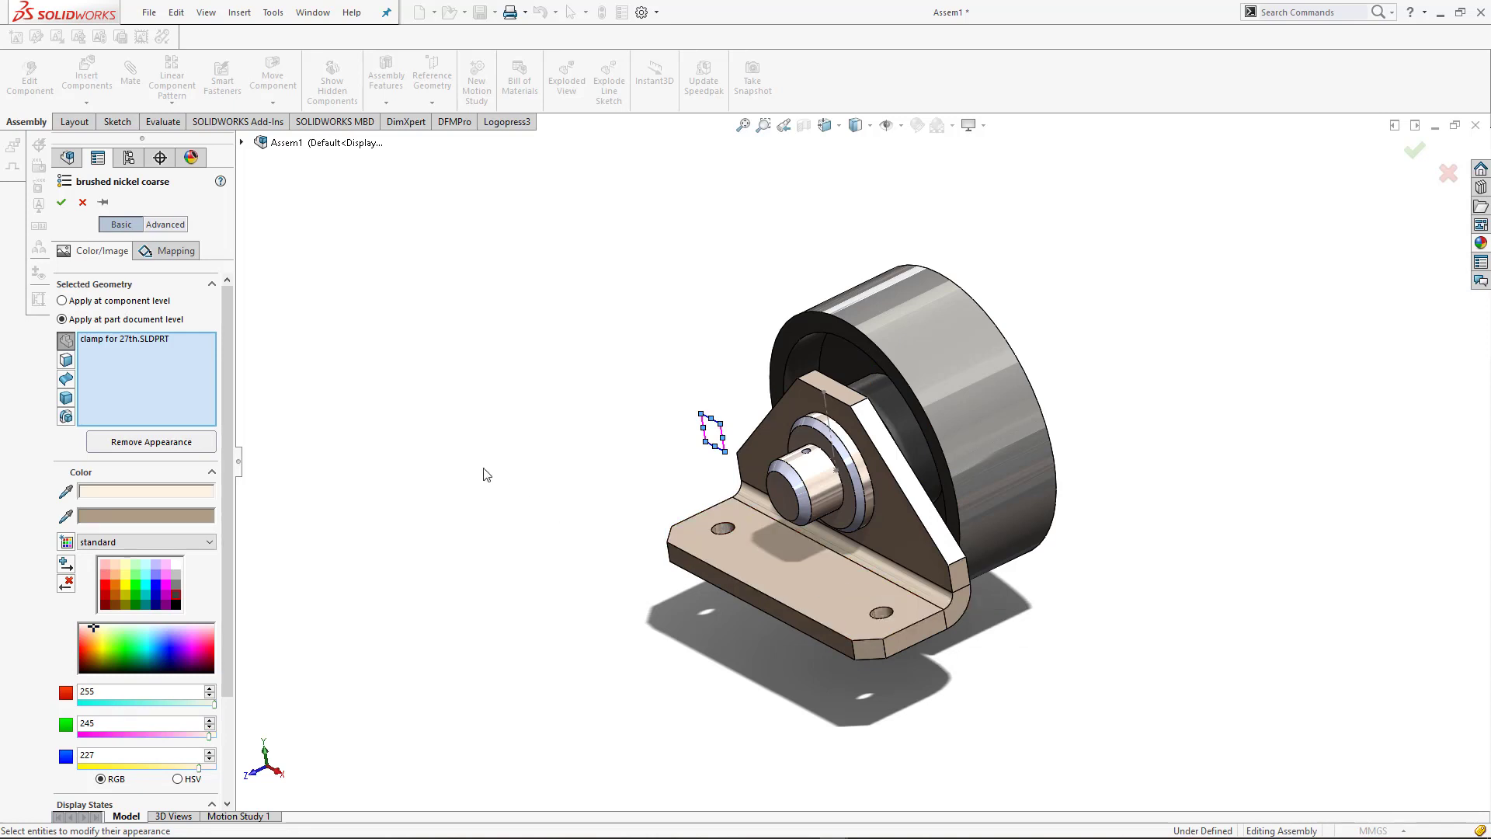
pyautogui.click(62, 202)
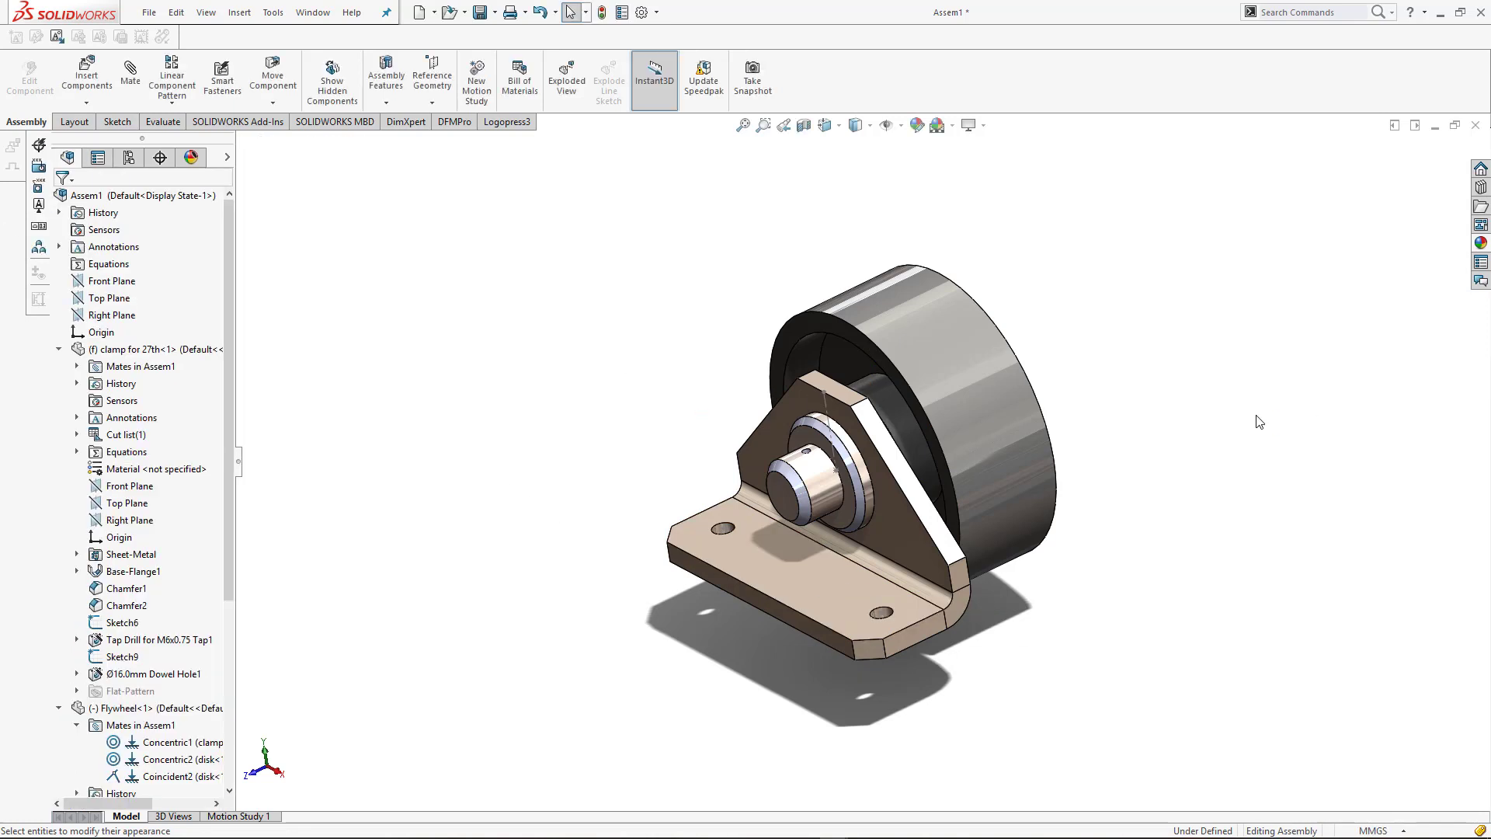
pyautogui.hotkey('ctrl', '7')
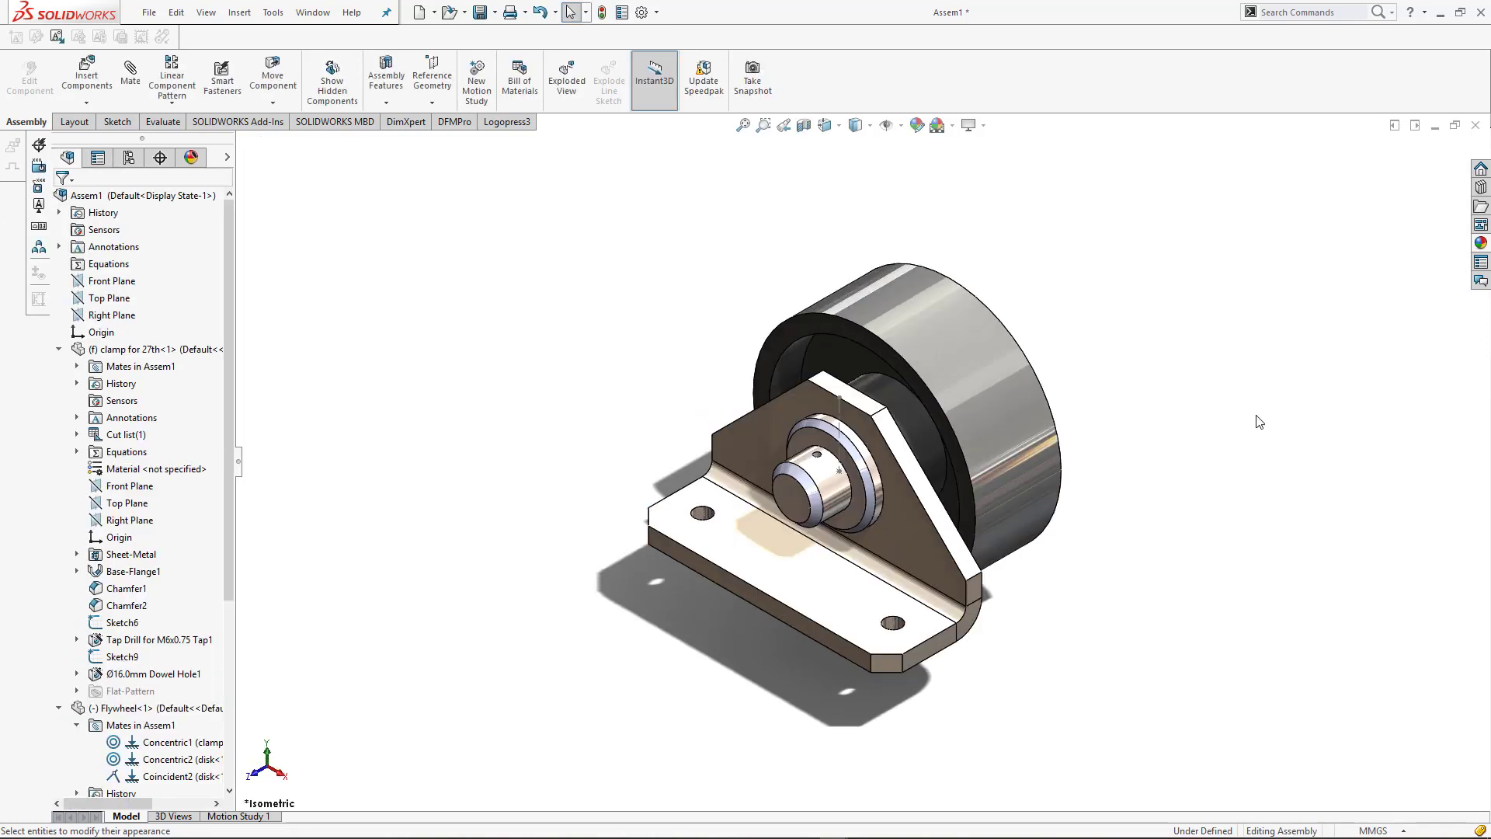
pyautogui.click(1480, 188)
pyautogui.click(1137, 659)
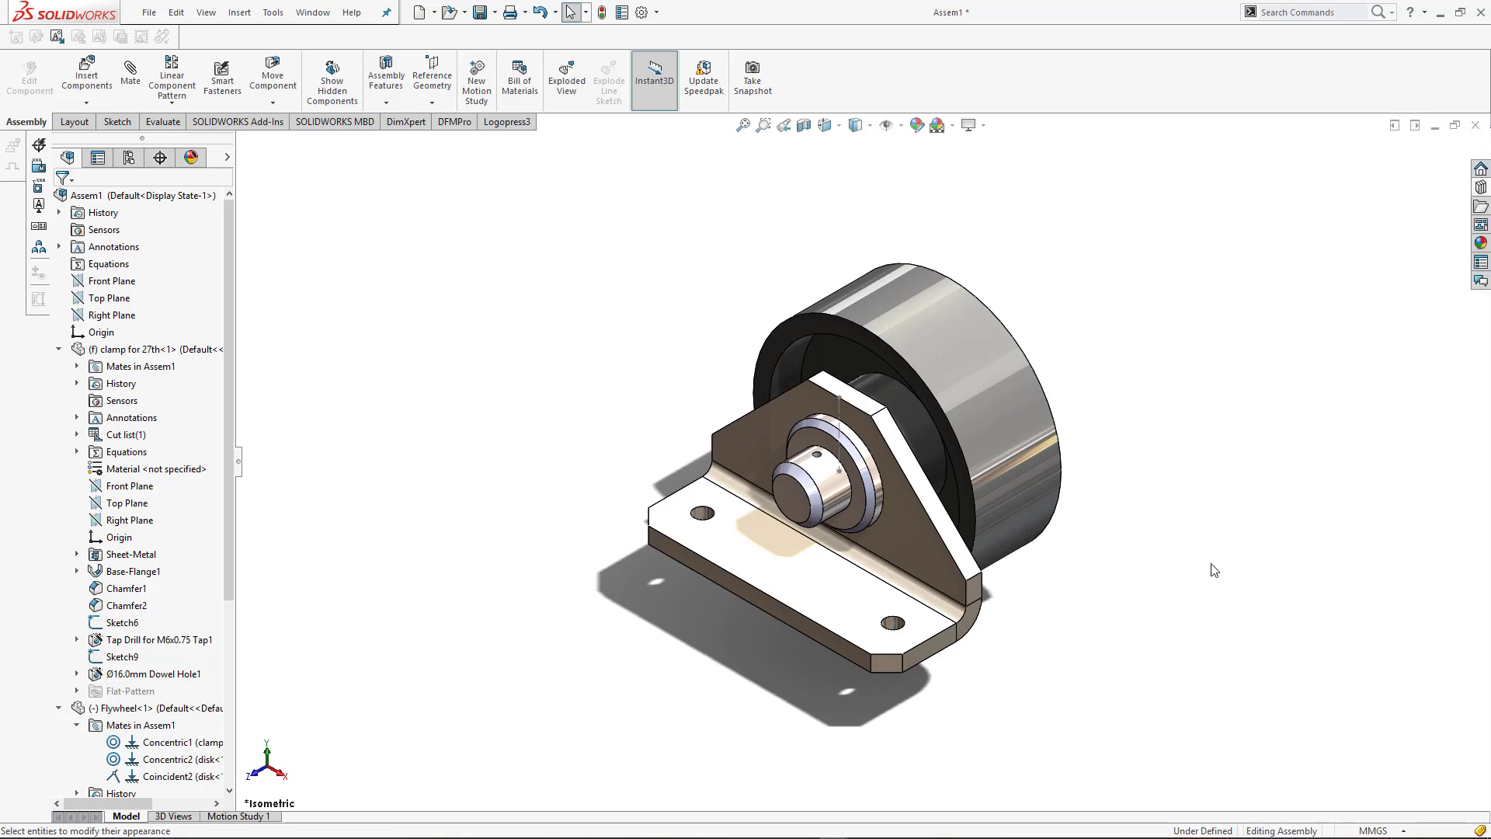
pyautogui.moveTo(1212, 570); pyautogui.dragTo(886, 649, button='middle')
# - Hide the clamp's leftover vertical sketch line at the pin hole in the upright plate
pyautogui.hotkey('ctrl', '7')
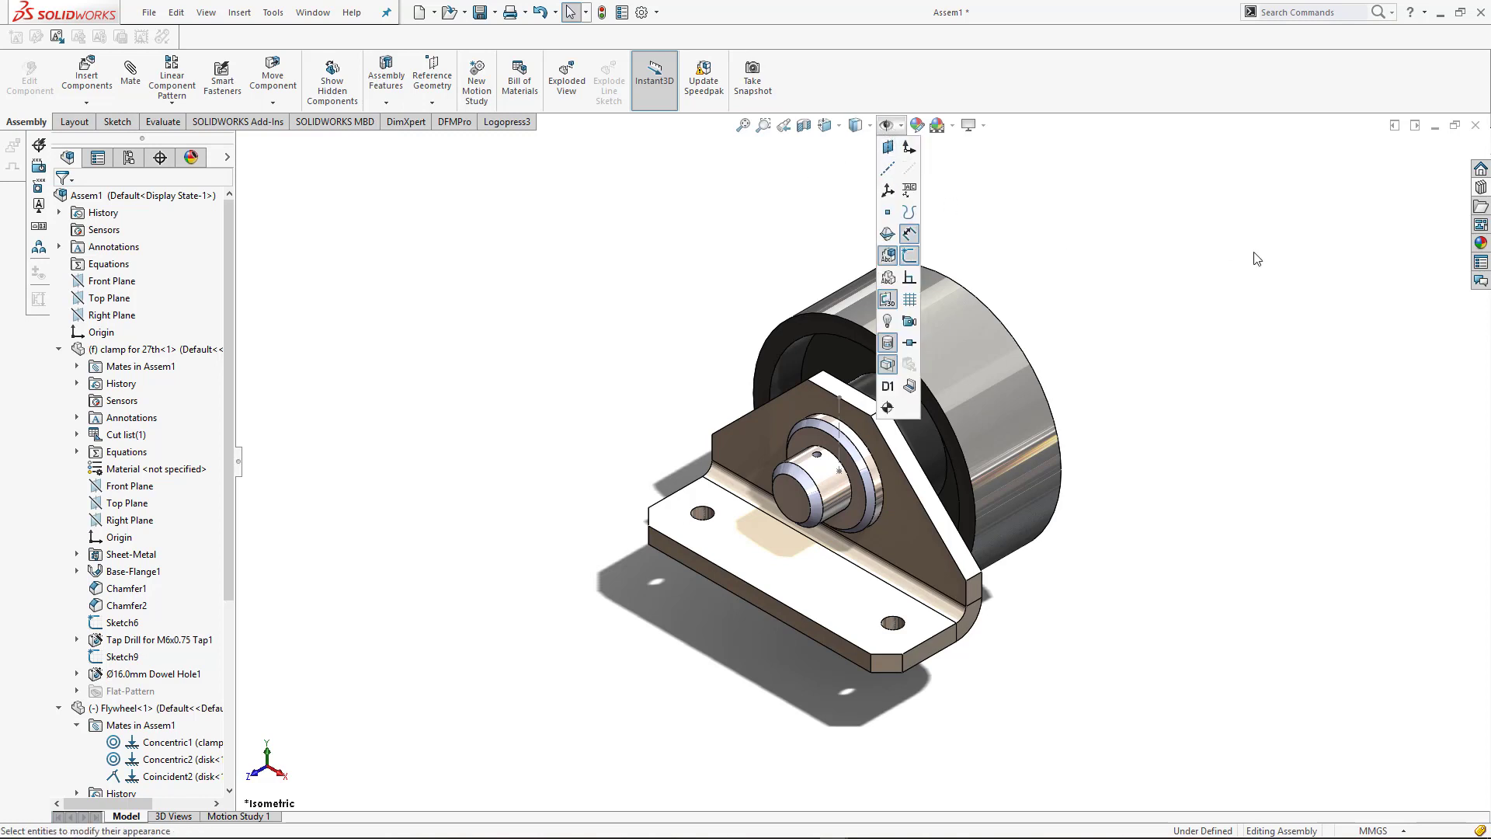
pyautogui.click(843, 417)
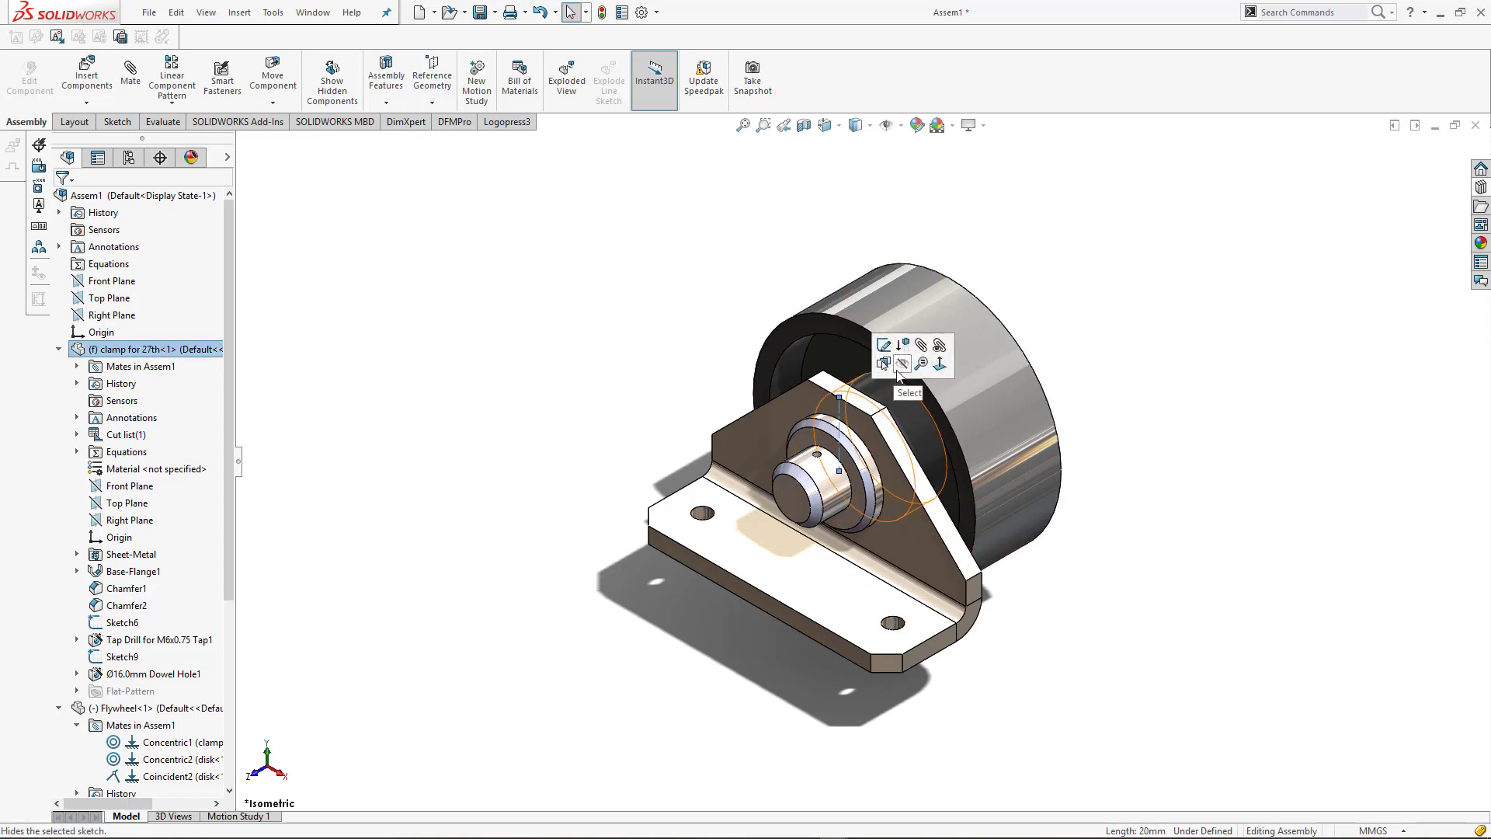
pyautogui.click(1244, 307)
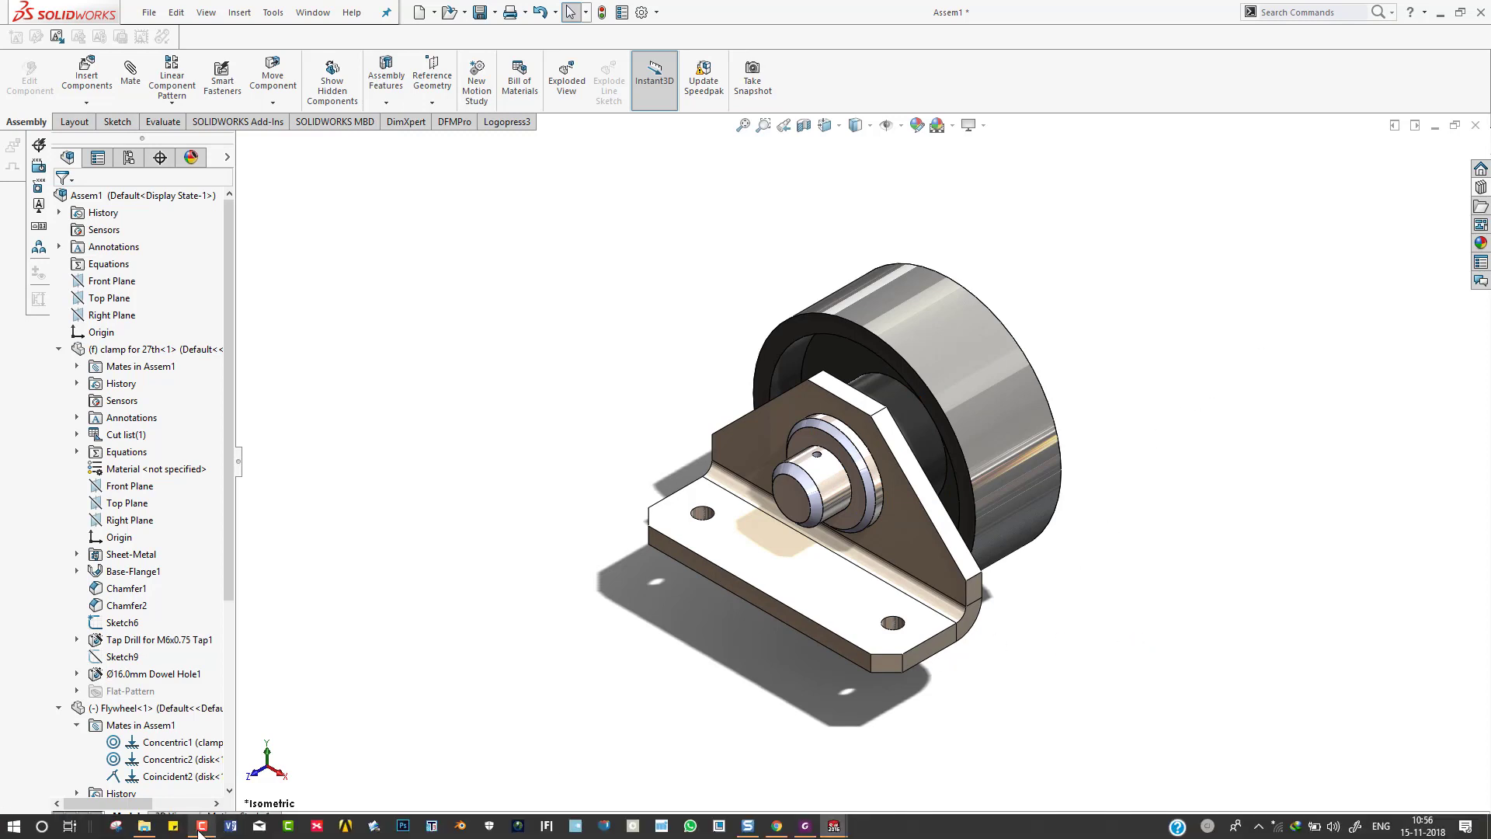
pyautogui.click(201, 826)
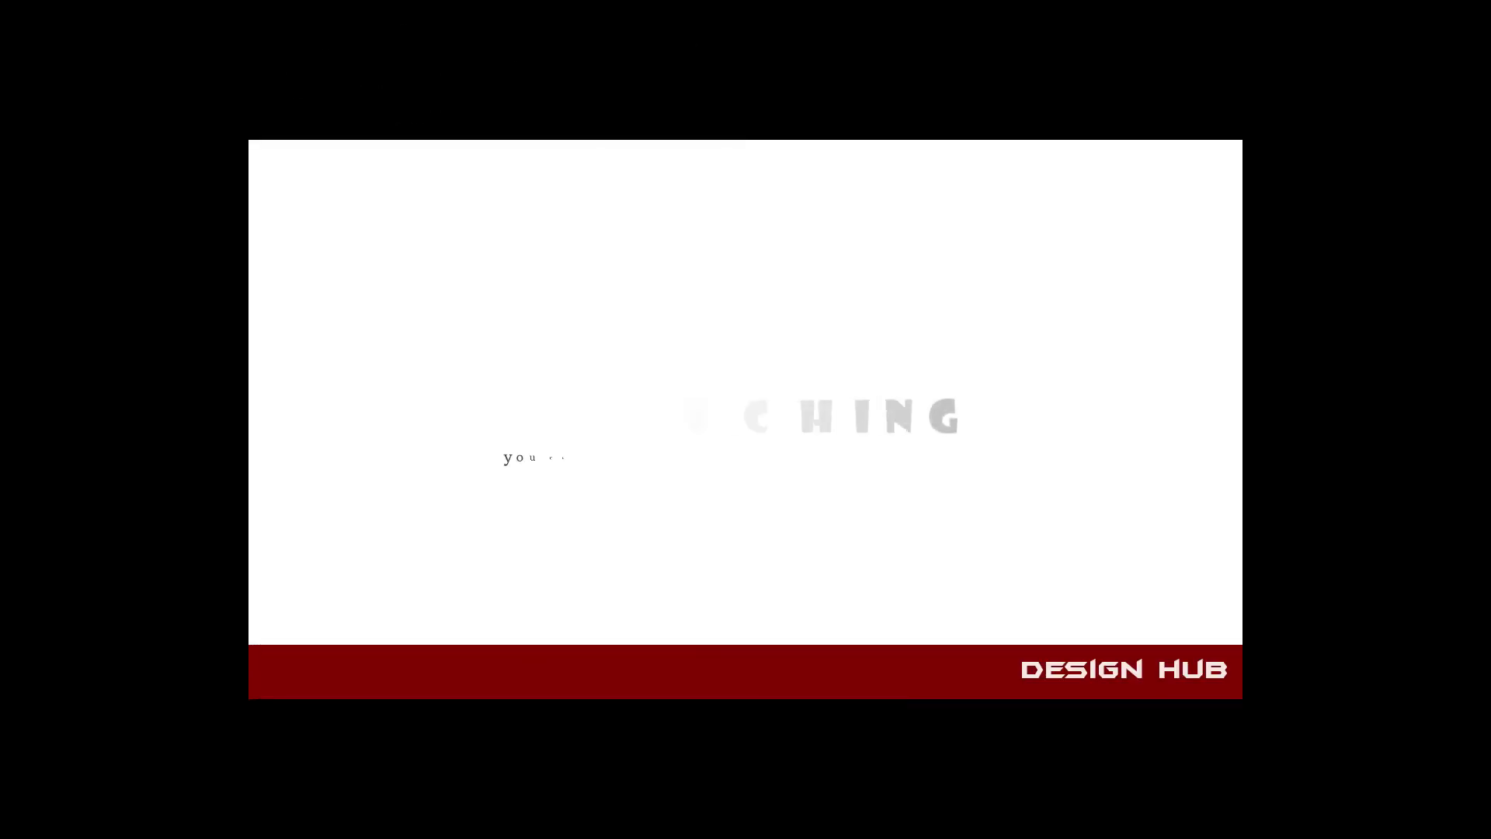